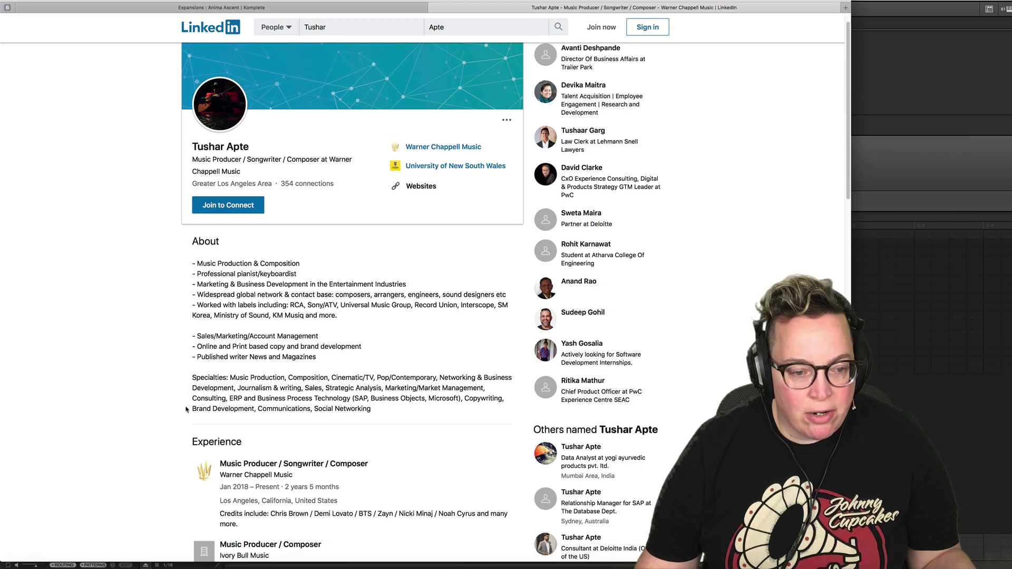
# - Read the About and Experience sections of the producer's LinkedIn profile and return to the Anima Ascent product page
pyautogui.scroll(-2, 208, 490)
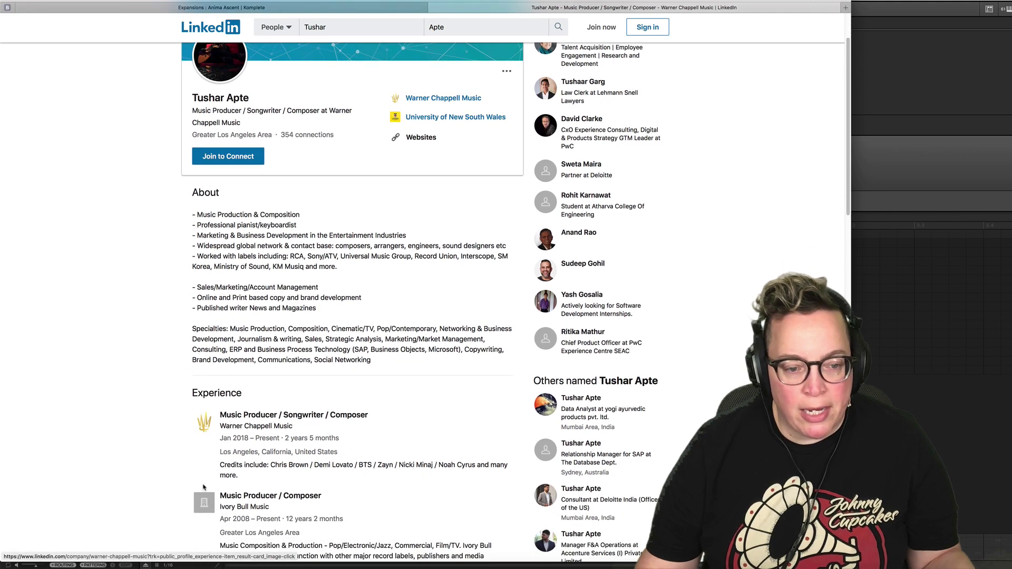
pyautogui.scroll(2, 211, 483)
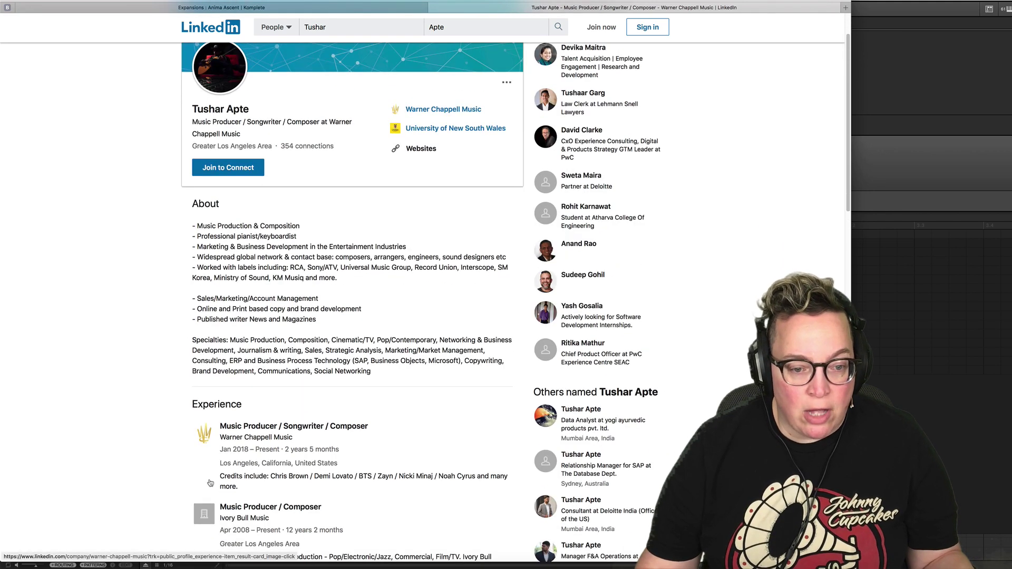
pyautogui.scroll(-2, 211, 483)
pyautogui.scroll(-2, 269, 516)
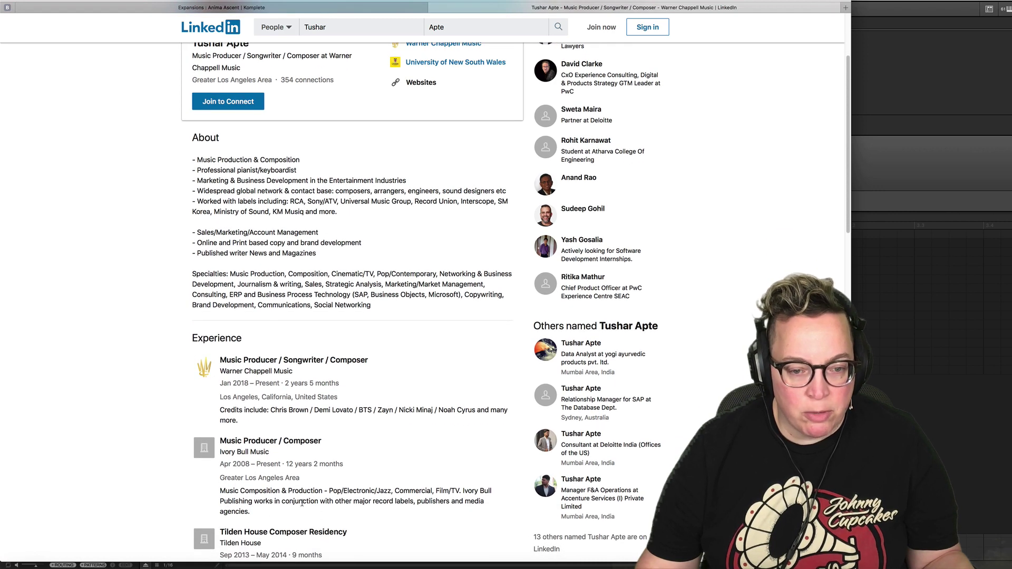
pyautogui.scroll(-4, 302, 504)
pyautogui.scroll(-4, 303, 503)
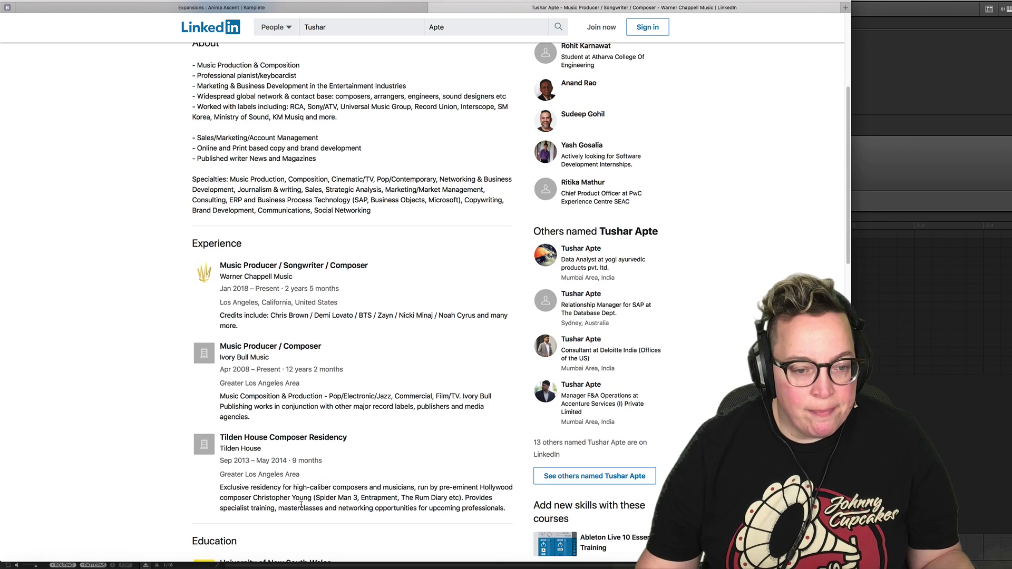
pyautogui.scroll(15, 303, 508)
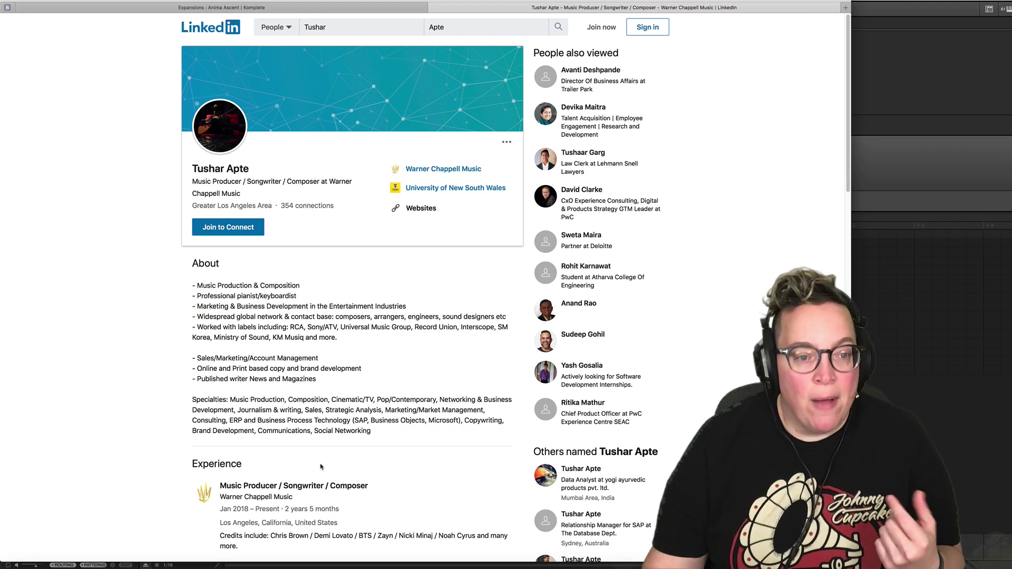
pyautogui.click(352, 12)
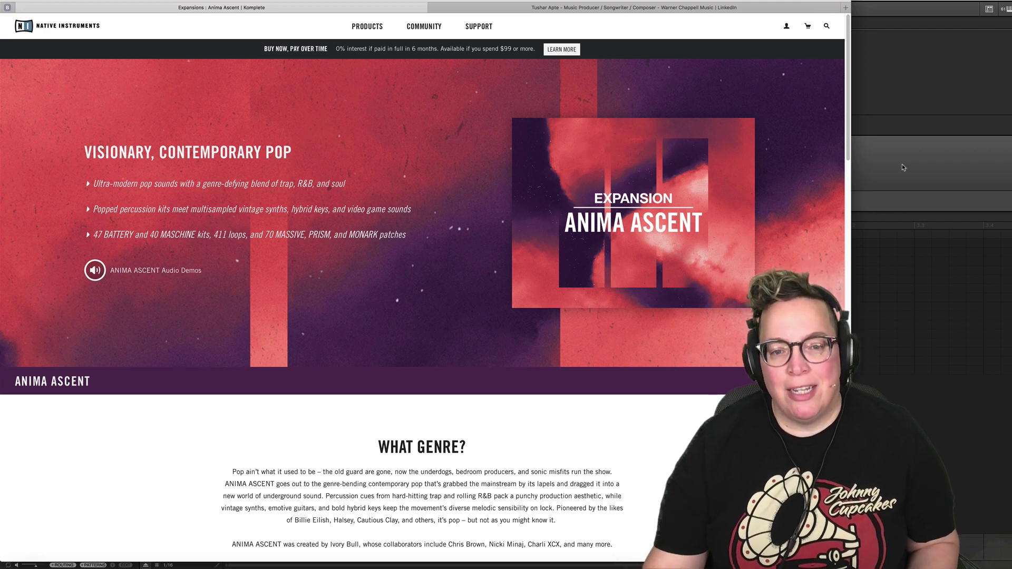
# - Switch to Maschine and filter the group library to the Anima Ascent expansion
pyautogui.click(966, 172)
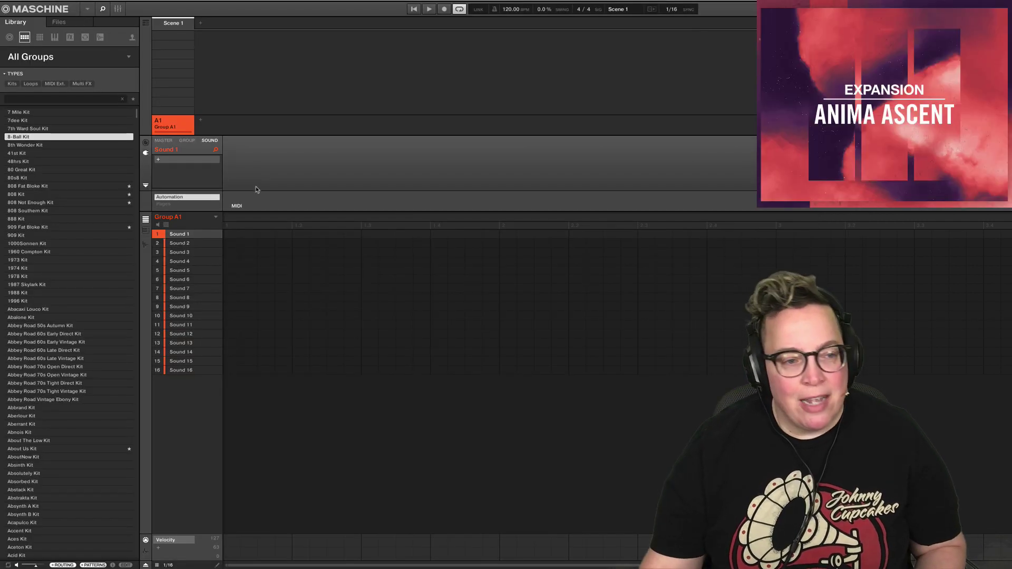
pyautogui.click(129, 57)
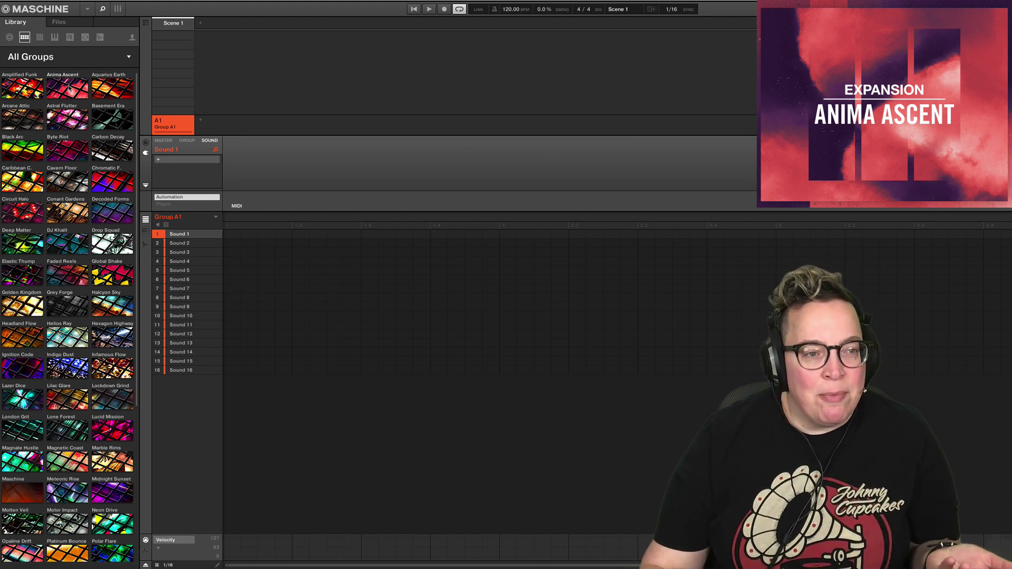
pyautogui.click(72, 86)
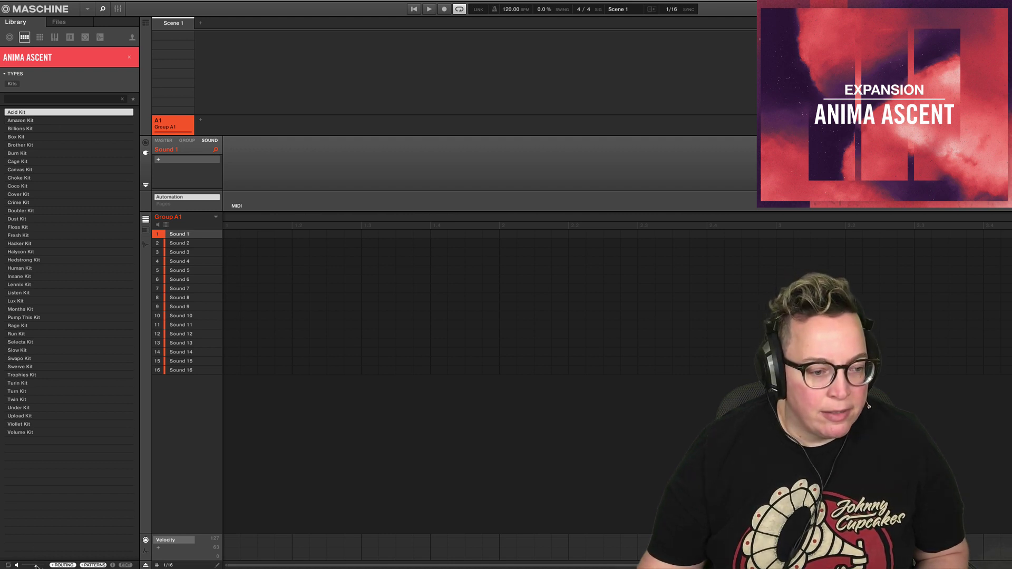
# - Preview the Amazon Kit and Billions Kit, and load the Billions Kit into group A1
pyautogui.click(60, 121)
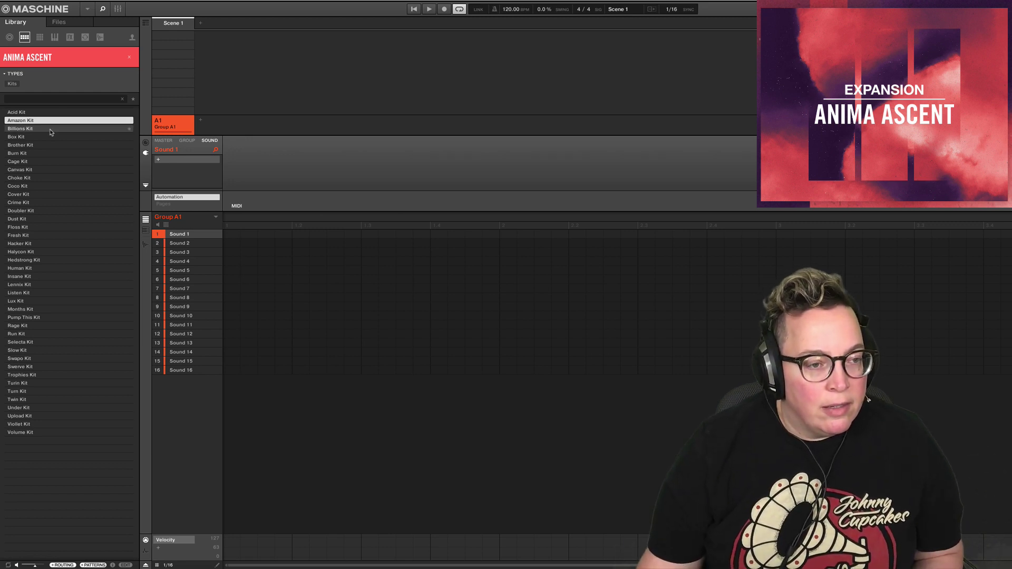
pyautogui.click(51, 129)
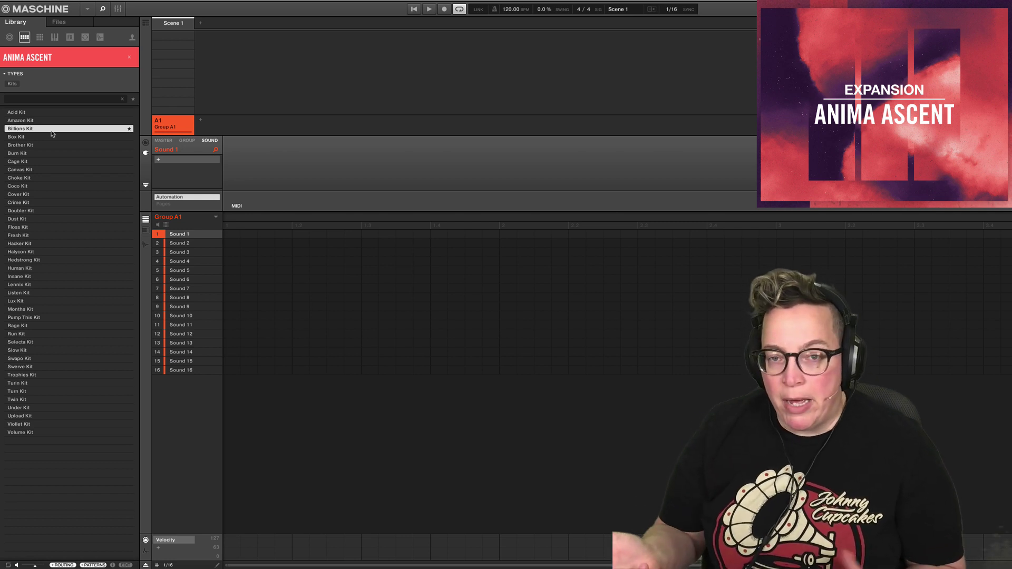
pyautogui.doubleClick(52, 132)
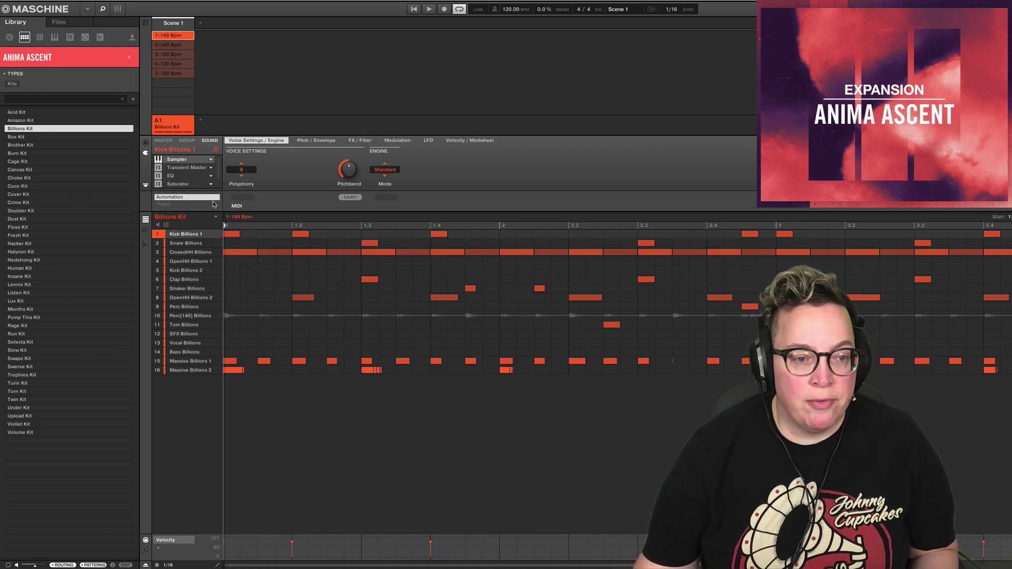
# - Mute the SFX, Vocal, Bass and both Massive sounds of the Billions Kit
pyautogui.moveTo(210, 257)
pyautogui.click(159, 370)
pyautogui.click(160, 361)
pyautogui.click(160, 352)
pyautogui.click(159, 334)
pyautogui.click(160, 343)
# - Play the Billions Kit at a tempo of 140 BPM and audition its patterns 2 through 5
pyautogui.click(414, 10)
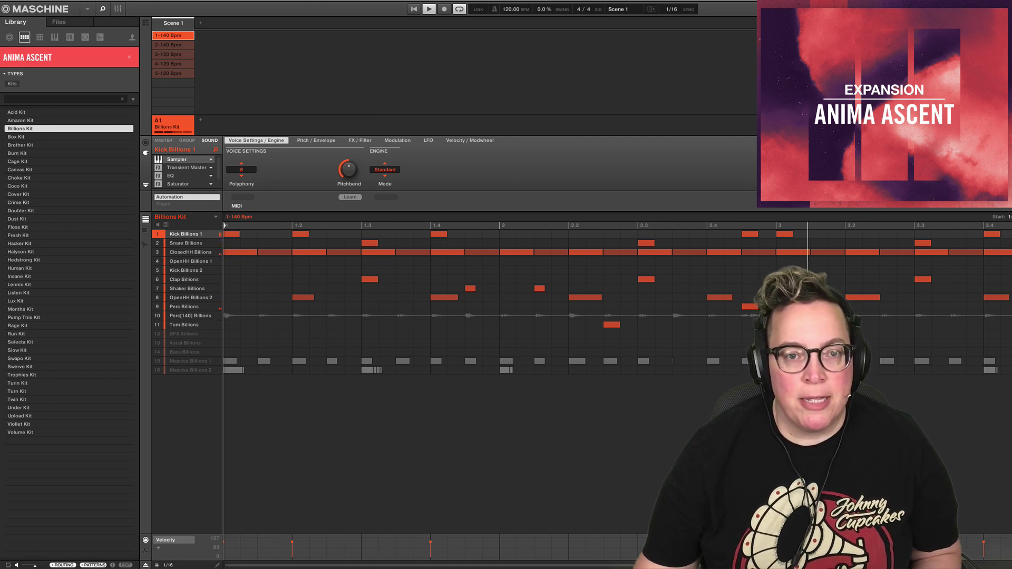
pyautogui.moveTo(511, 9); pyautogui.dragTo(498, 20)
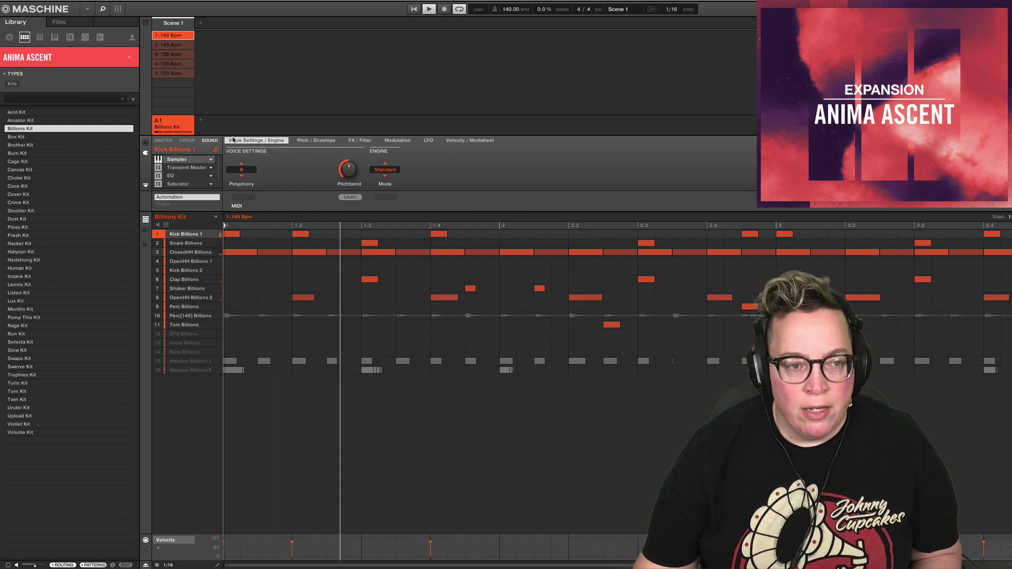
pyautogui.click(176, 46)
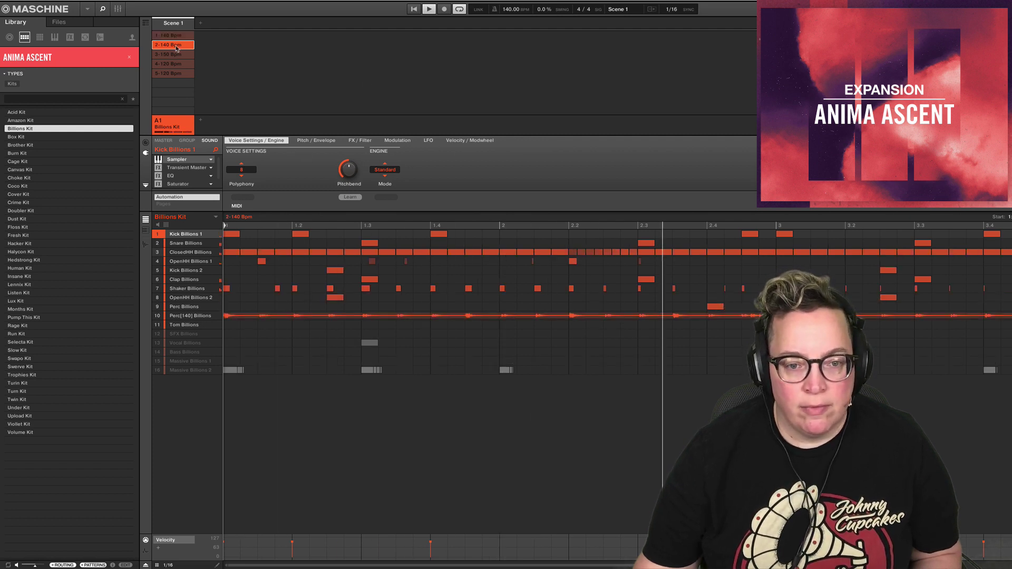
pyautogui.click(177, 56)
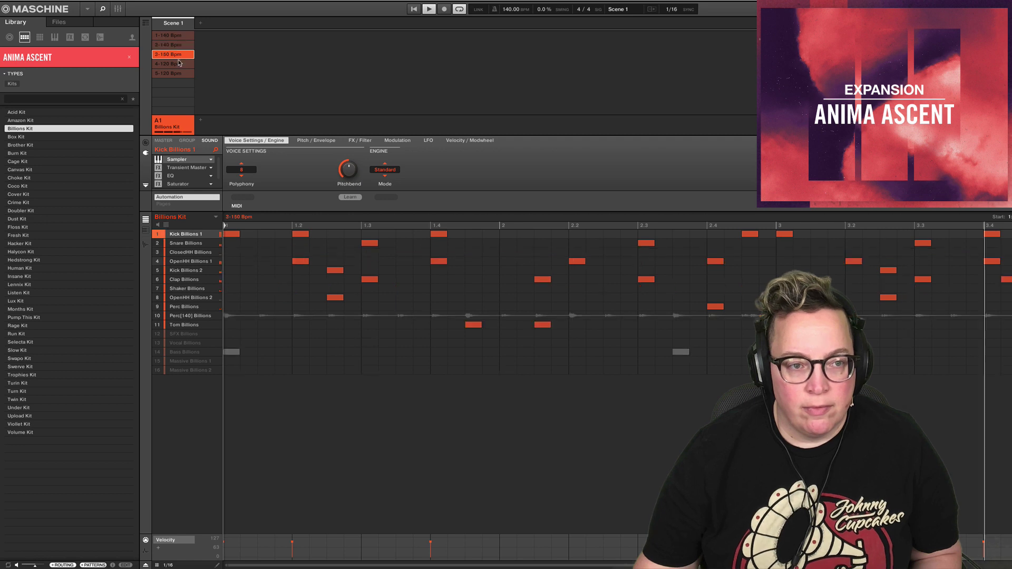
pyautogui.click(179, 64)
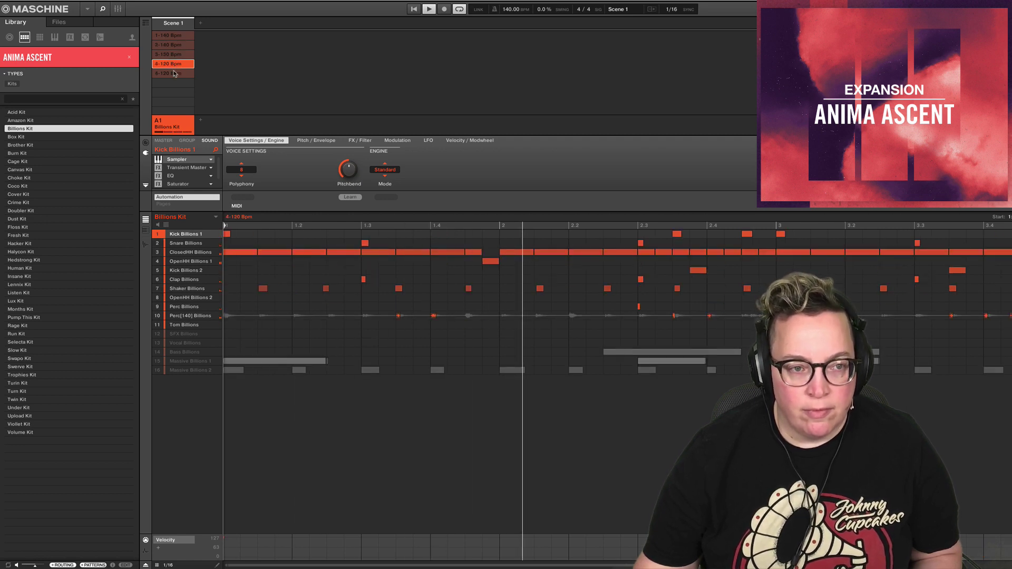
pyautogui.click(175, 74)
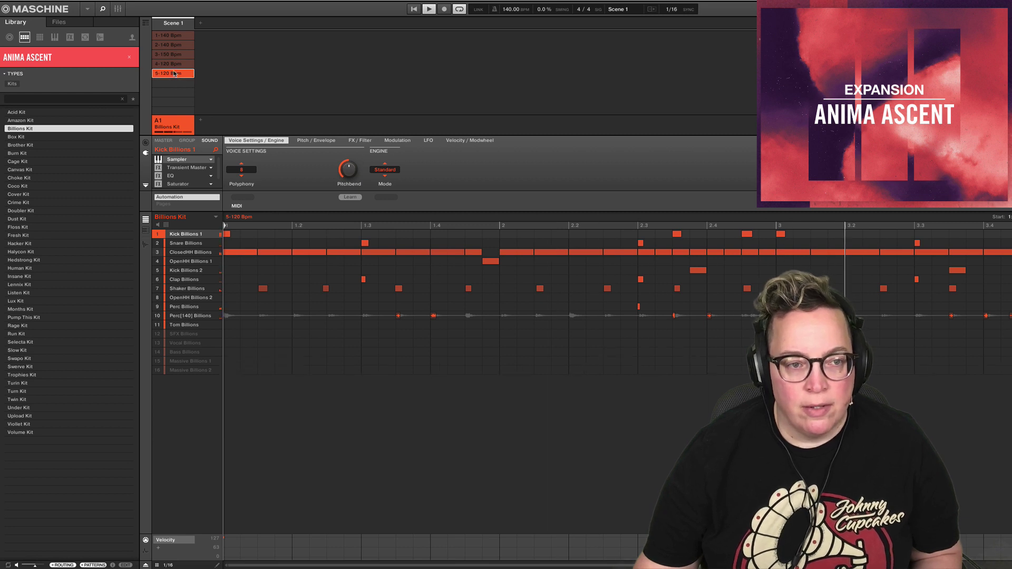
# - Preview the Box, Brother, Burn and Cage kits, and load the Cage Kit into group A1
pyautogui.click(82, 138)
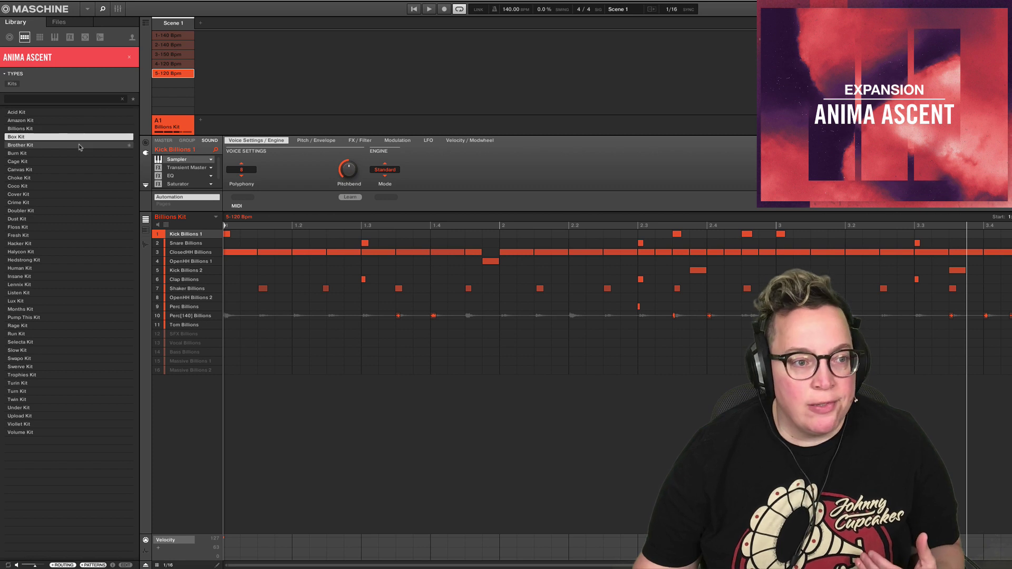
pyautogui.click(78, 146)
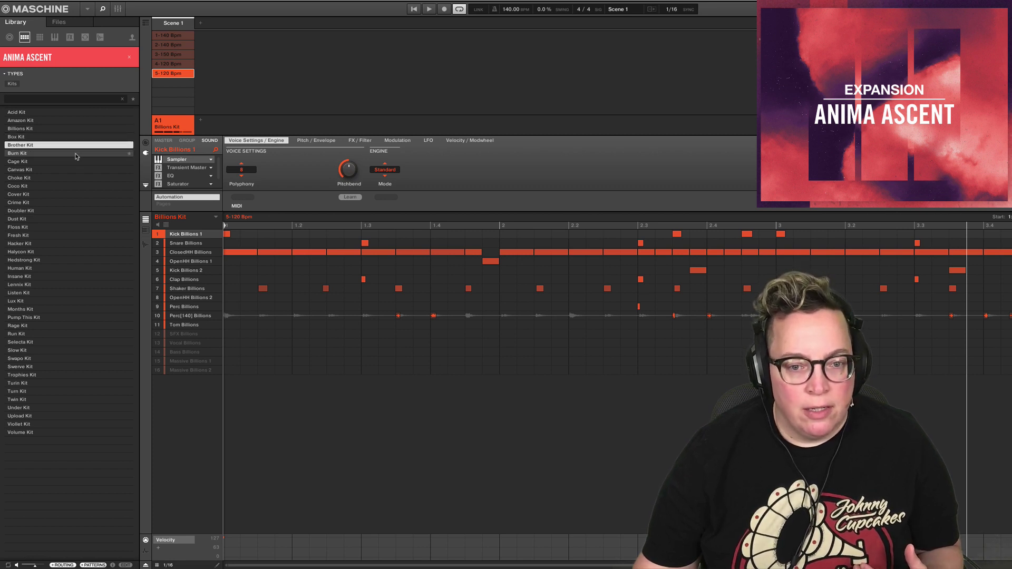
pyautogui.click(77, 154)
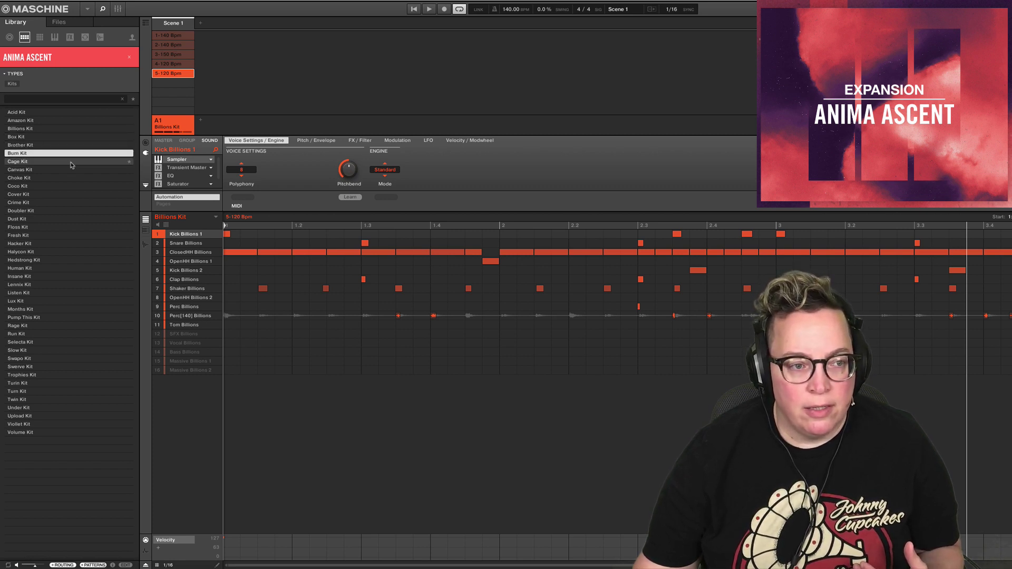
pyautogui.click(78, 161)
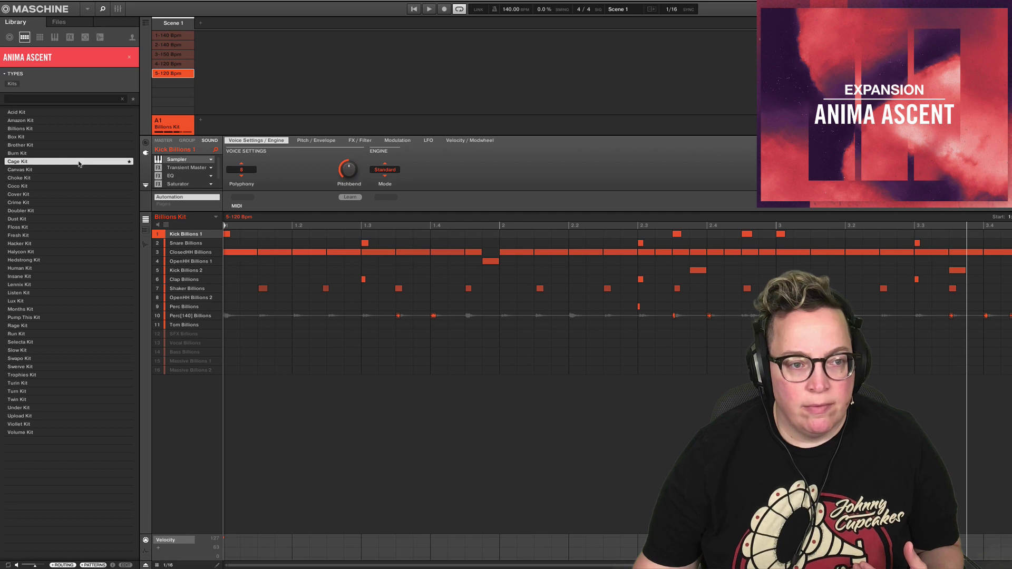
pyautogui.doubleClick(79, 164)
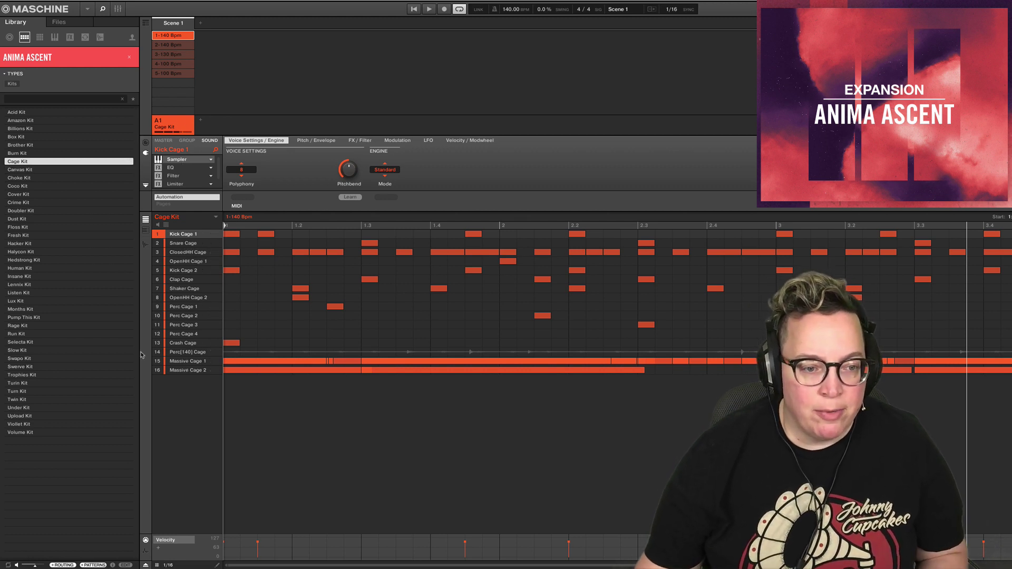
# - Mute the Crash, Perc[140] and both Massive sounds of the Cage Kit
pyautogui.click(163, 370)
pyautogui.click(163, 361)
pyautogui.click(162, 352)
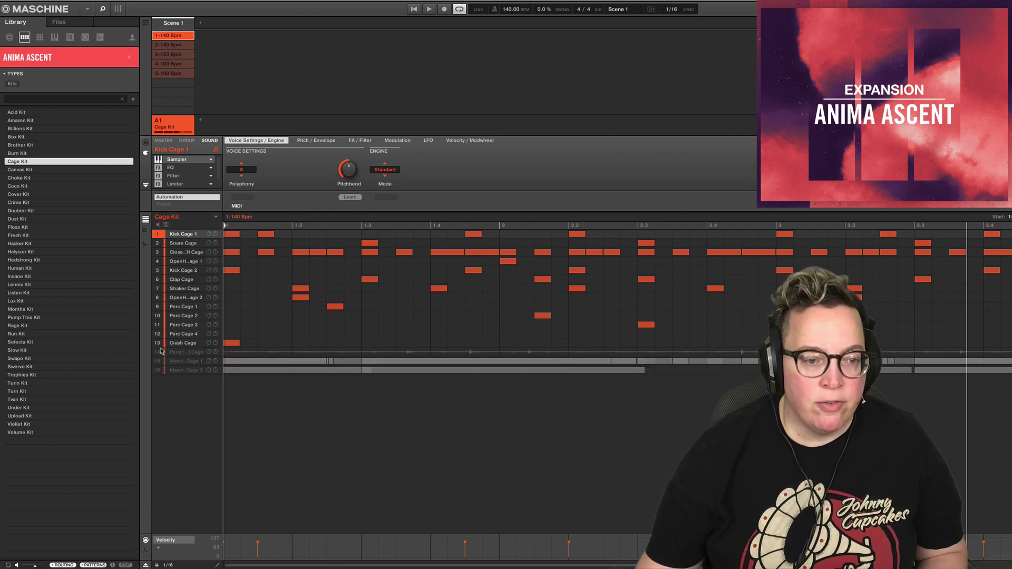
pyautogui.click(161, 344)
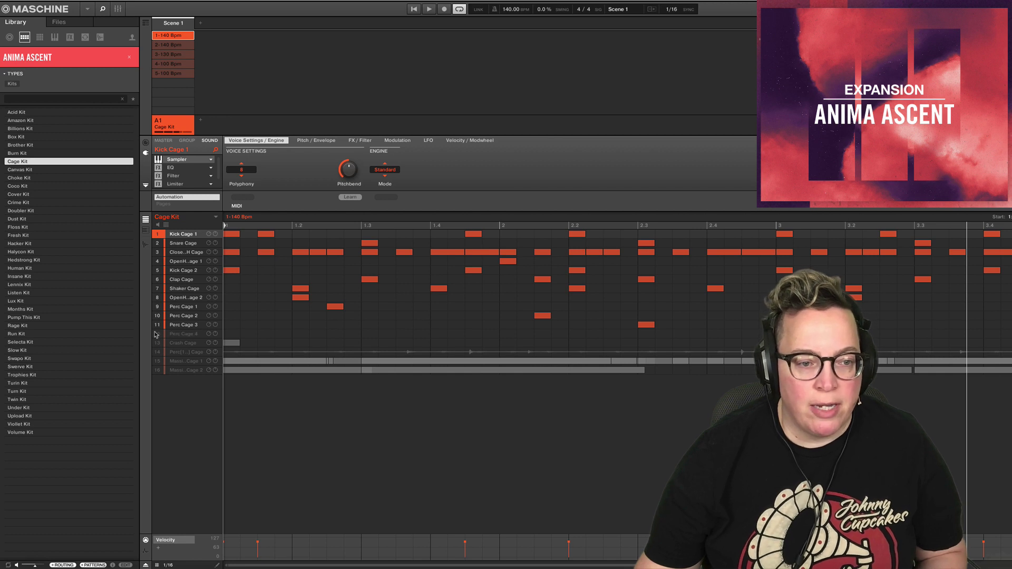
# - Play the Cage Kit through its patterns 3 to 5 while lowering the tempo to 101 BPM, and stop playback
pyautogui.press('space')
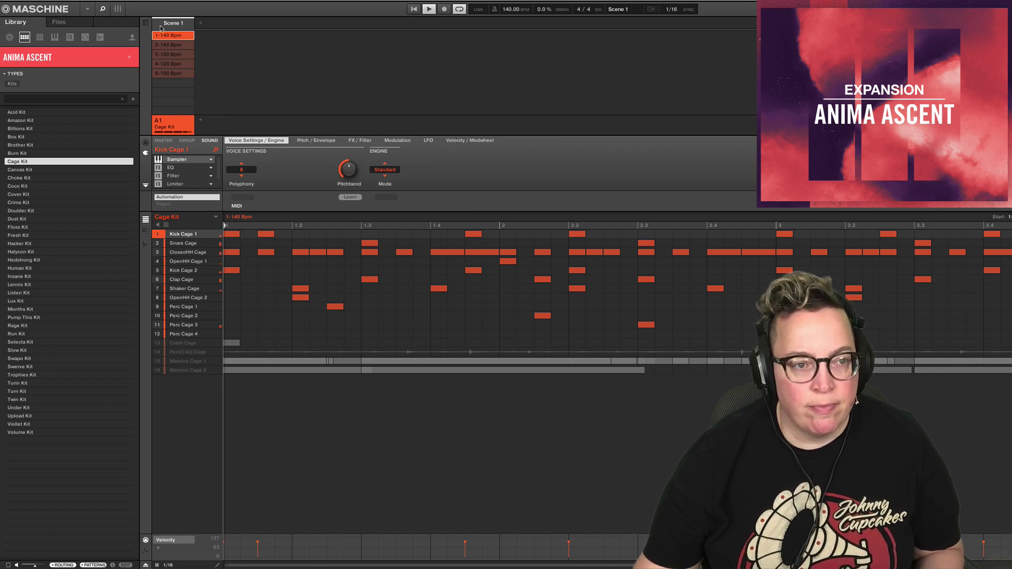
pyautogui.click(176, 54)
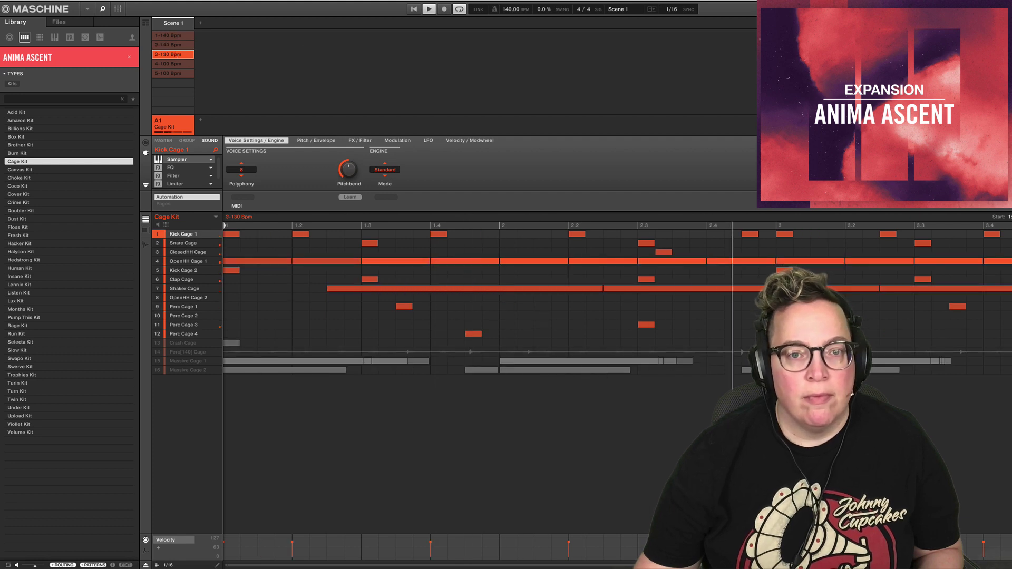
pyautogui.click(175, 63)
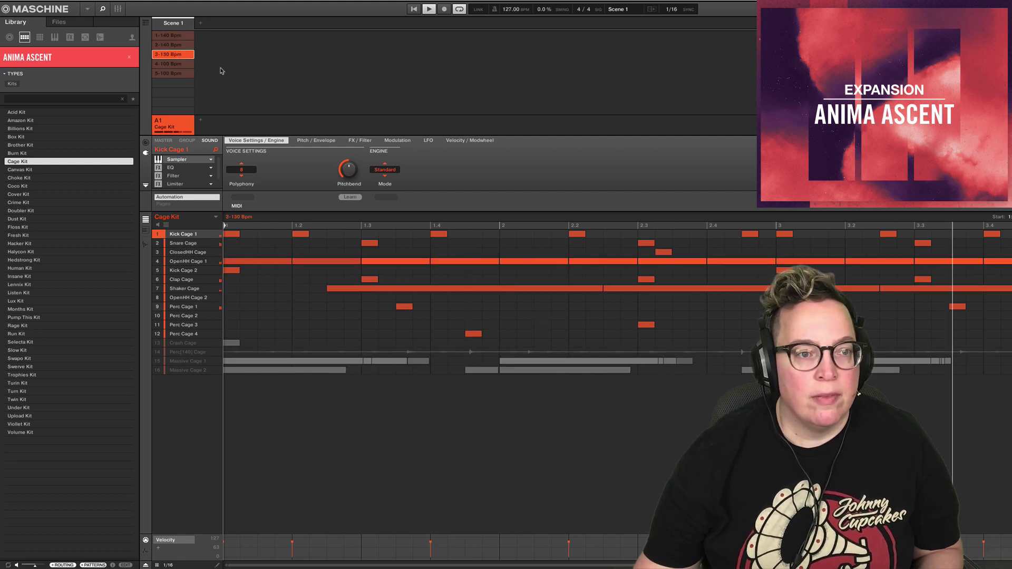
pyautogui.click(179, 73)
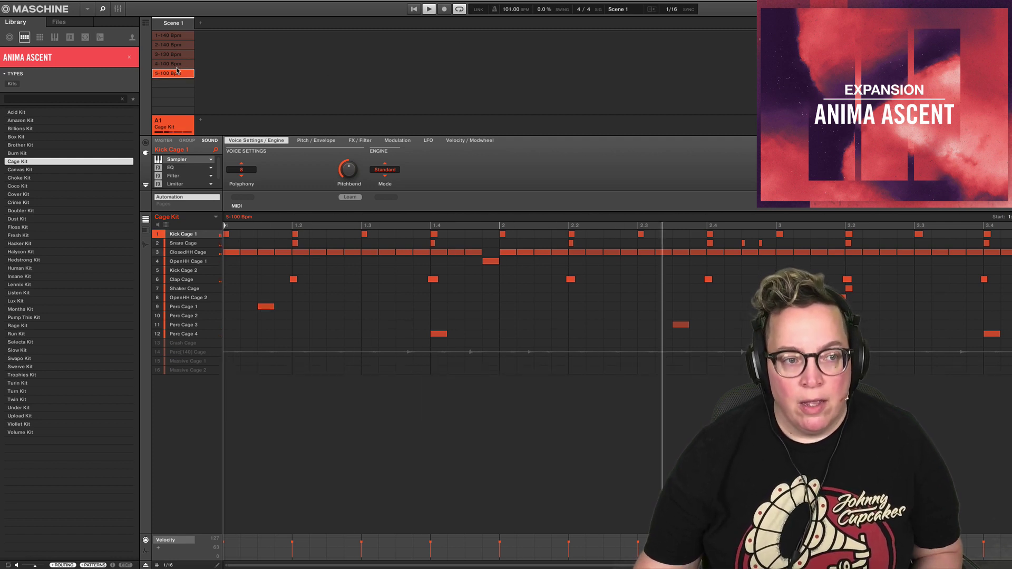
pyautogui.press('space')
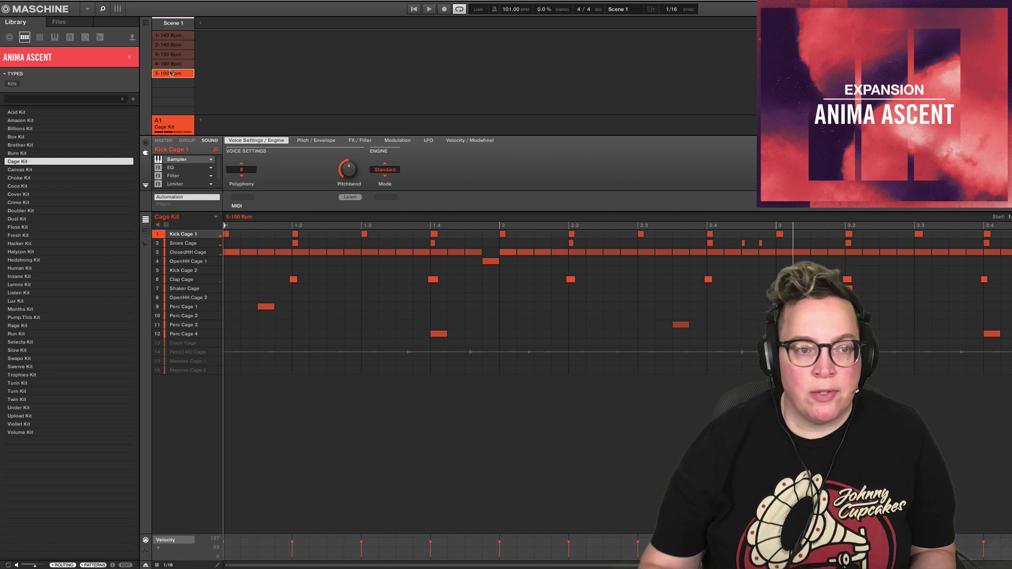
# - Compare the note layouts of the Cage Kit's patterns 1, 3 and 5 with playback stopped
pyautogui.click(178, 36)
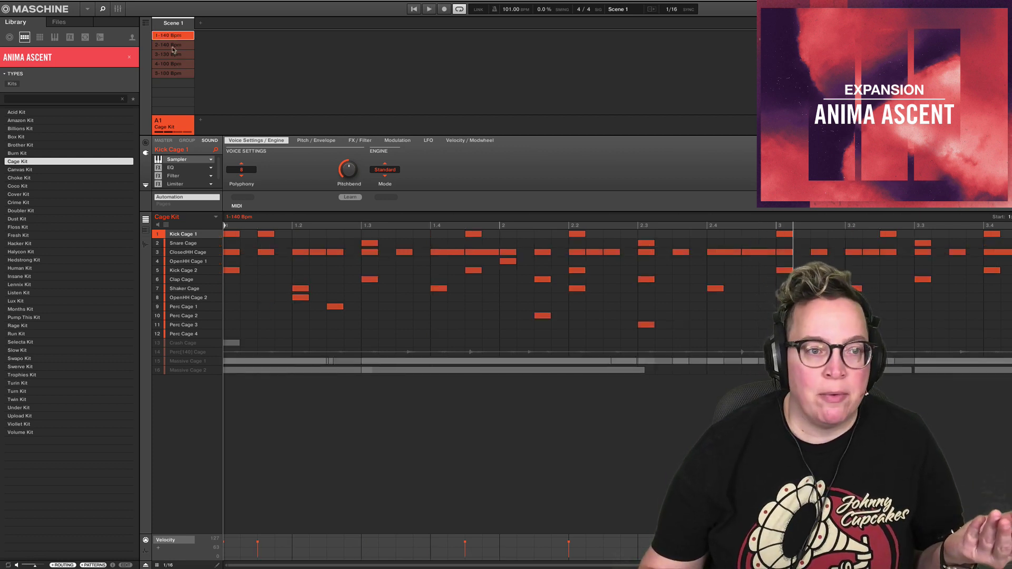
pyautogui.click(173, 54)
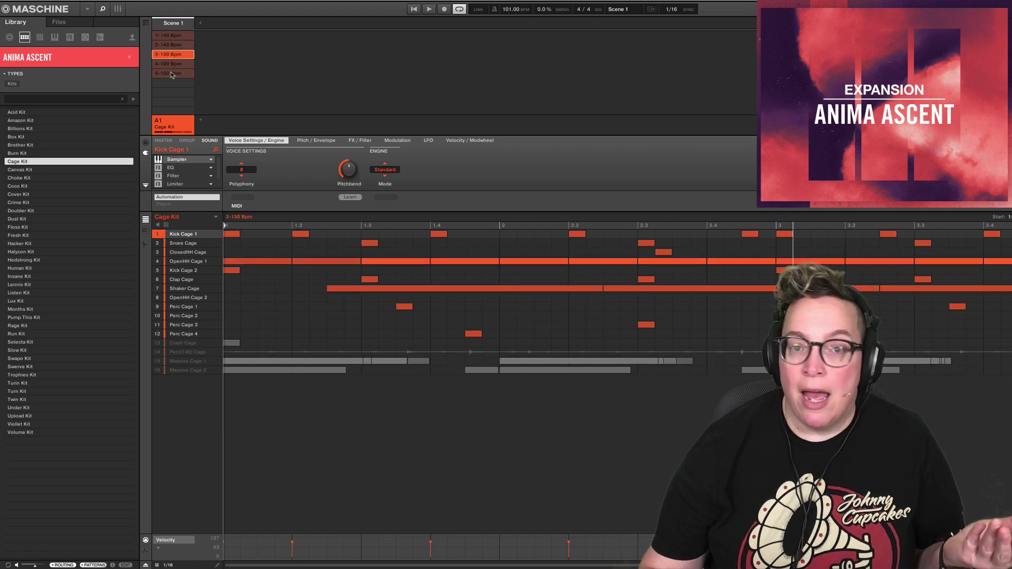
pyautogui.click(171, 74)
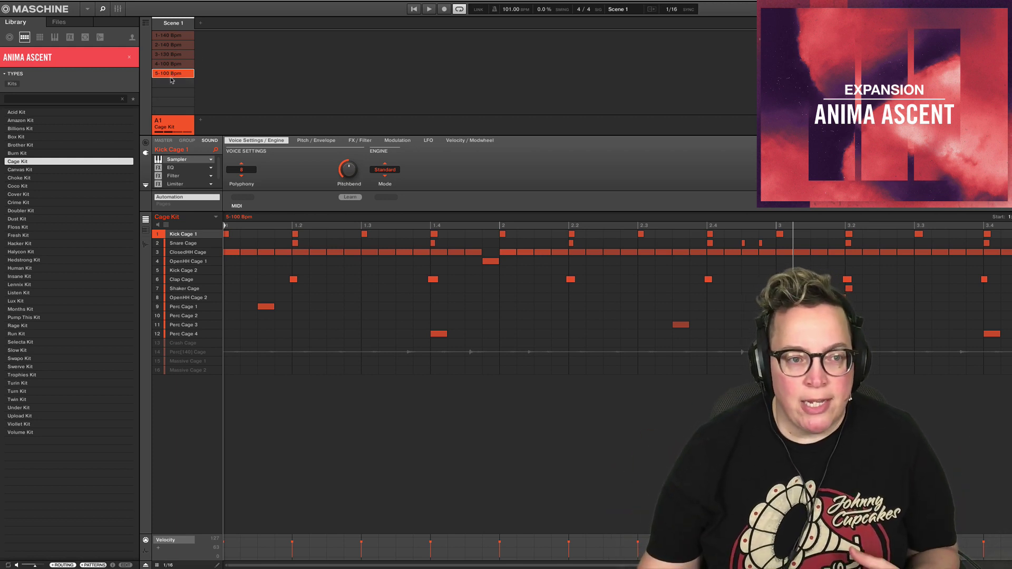
# - Preview the Canvas, Choke and Coco kits, and load the Coco Kit into group A1
pyautogui.click(38, 171)
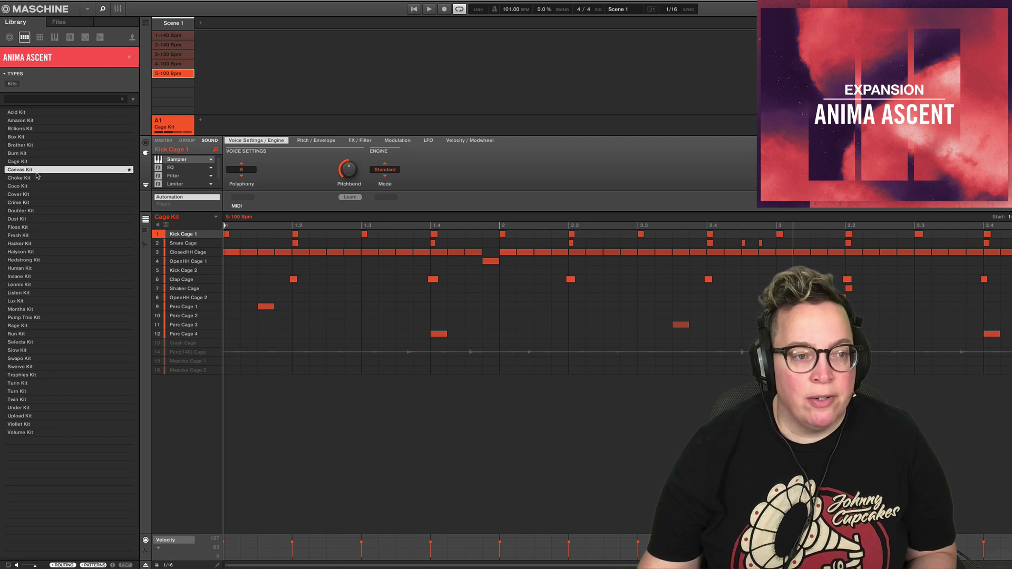
pyautogui.click(32, 178)
pyautogui.click(27, 187)
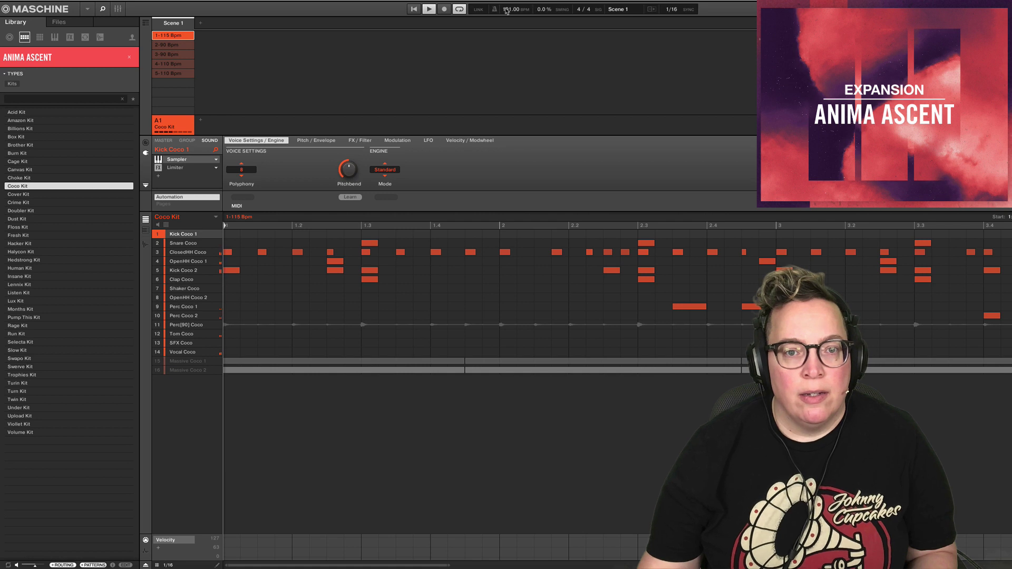
# - Play the Coco Kit's pattern 4 at 116 BPM, and lower the tempo to 112 BPM for pattern 5
pyautogui.moveTo(506, 12); pyautogui.dragTo(506, 11)
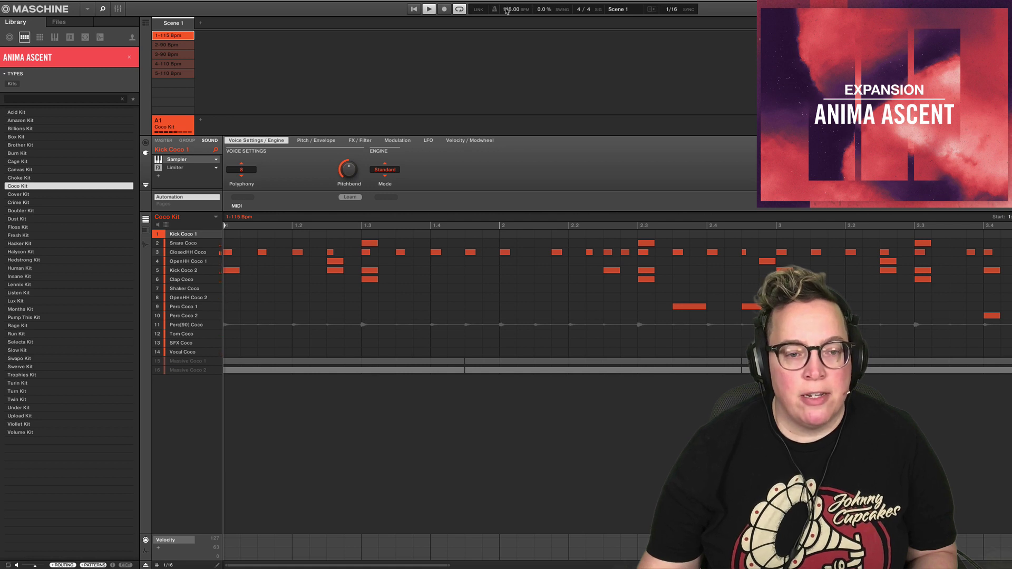
pyautogui.click(174, 64)
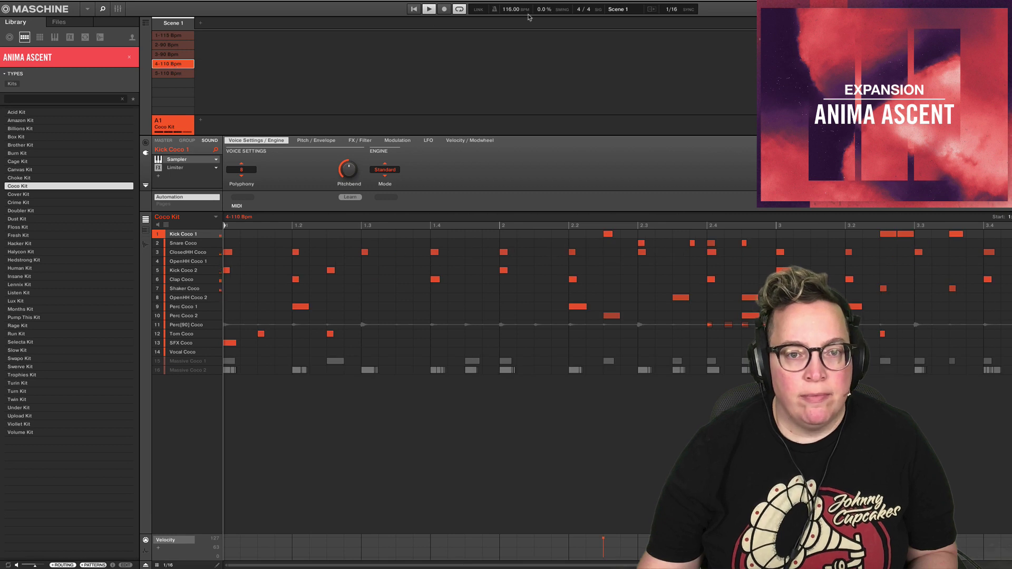
pyautogui.click(171, 73)
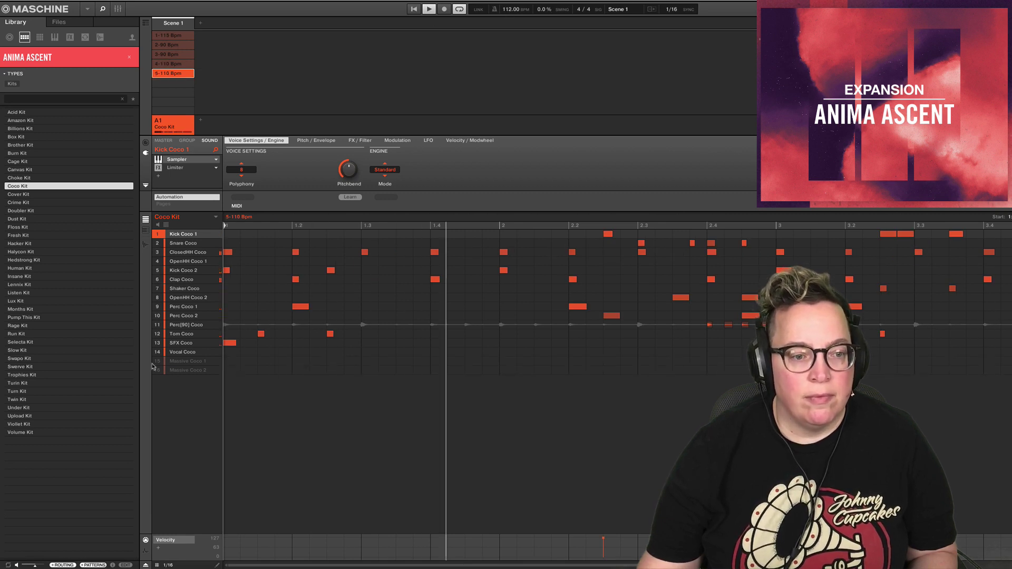
# - Play the Coco Kit's patterns 3 and 2 with the tempo lowered to 92 BPM, and stop playback
pyautogui.click(176, 55)
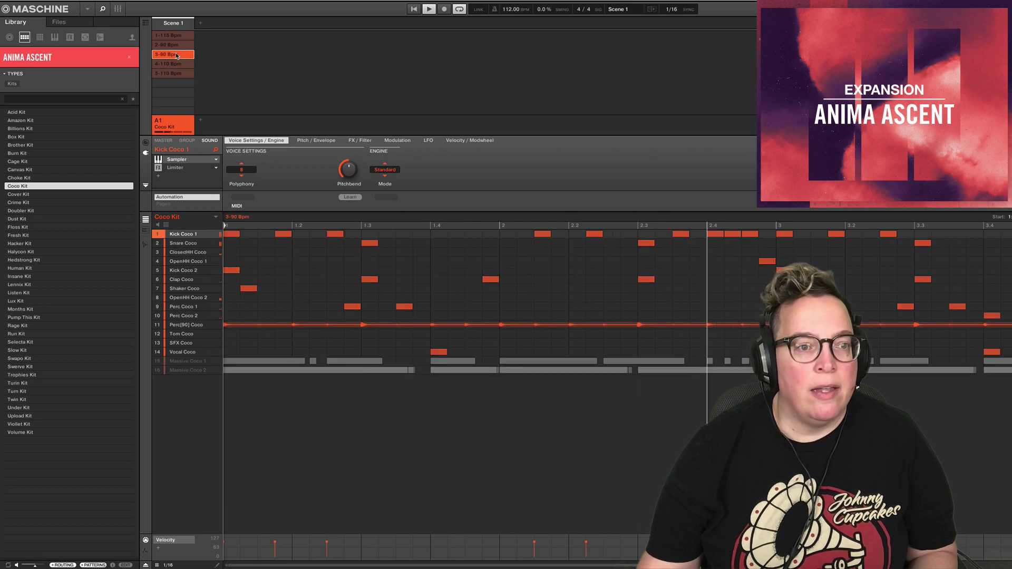
pyautogui.moveTo(508, 14); pyautogui.dragTo(508, 32)
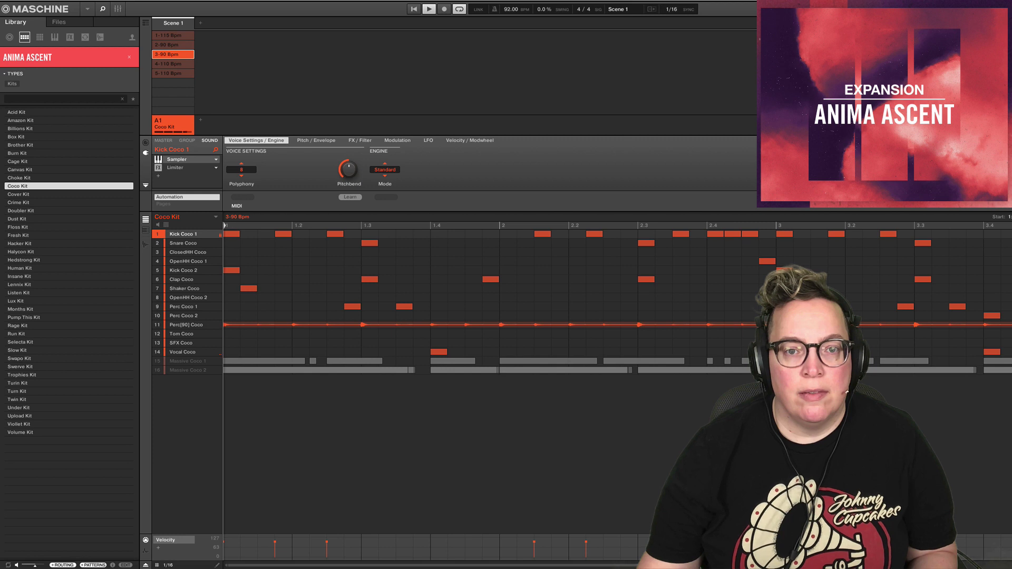
pyautogui.click(173, 45)
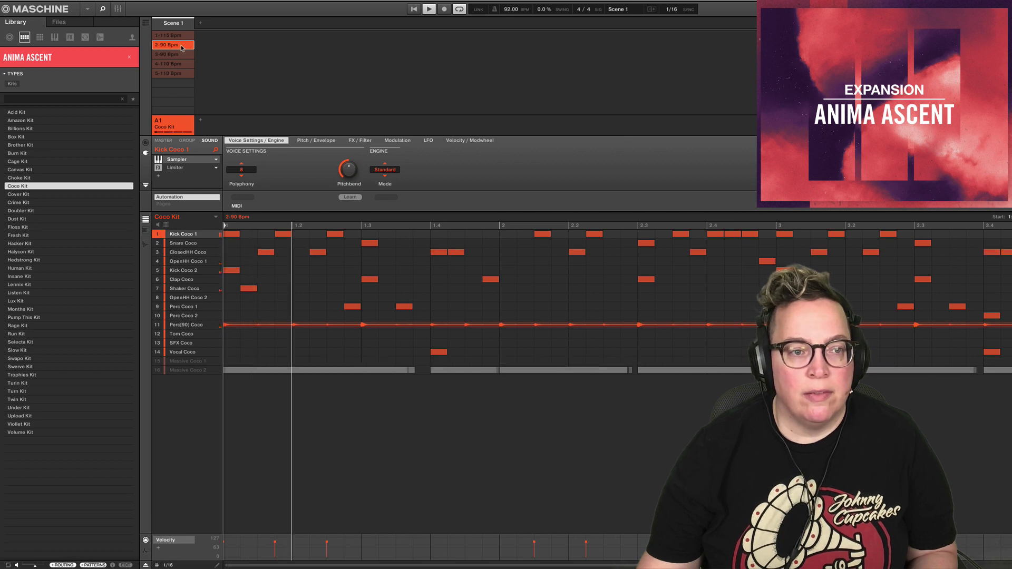
pyautogui.press('space')
# - Preview the kits in list order from Cover to Hedstrong, and load the Hedstrong Kit into group A1
pyautogui.click(58, 195)
pyautogui.click(55, 203)
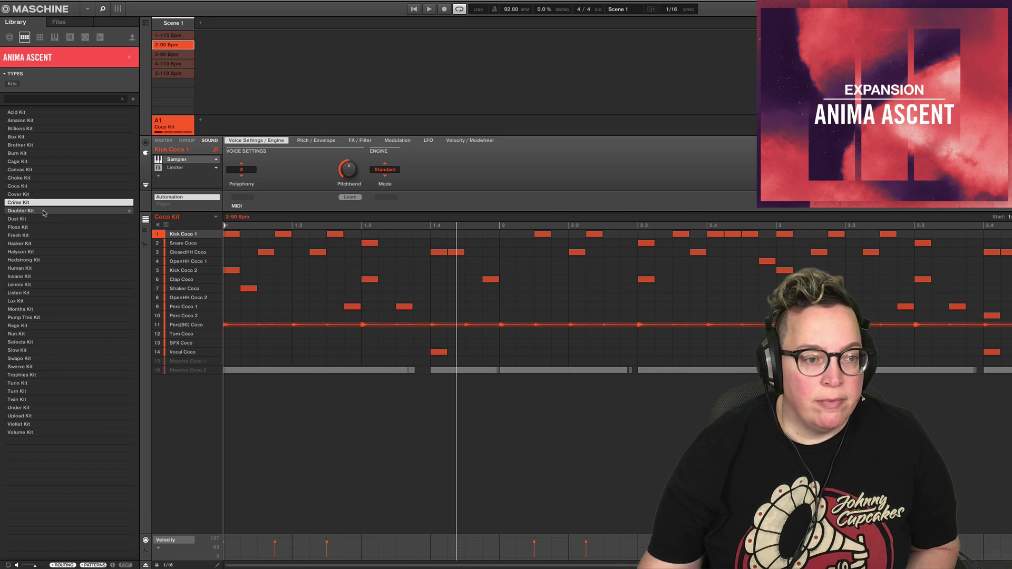
pyautogui.click(43, 211)
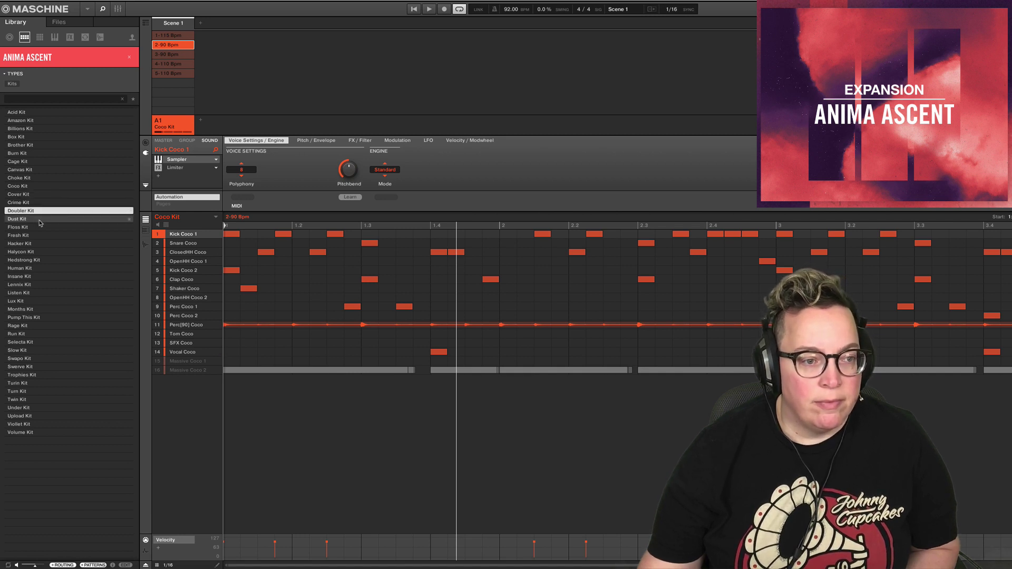
pyautogui.click(40, 220)
pyautogui.click(38, 229)
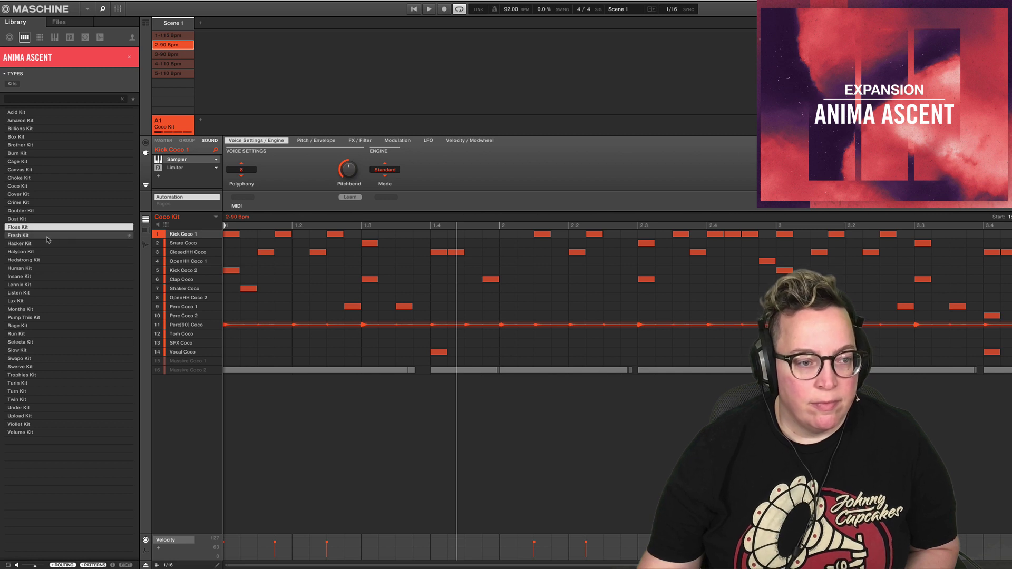
pyautogui.click(47, 236)
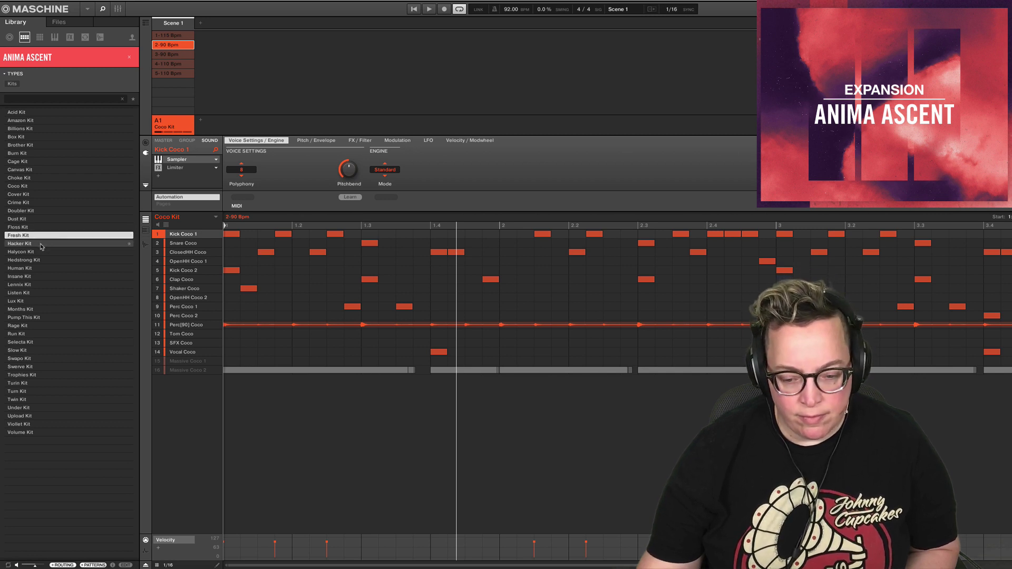
pyautogui.click(41, 245)
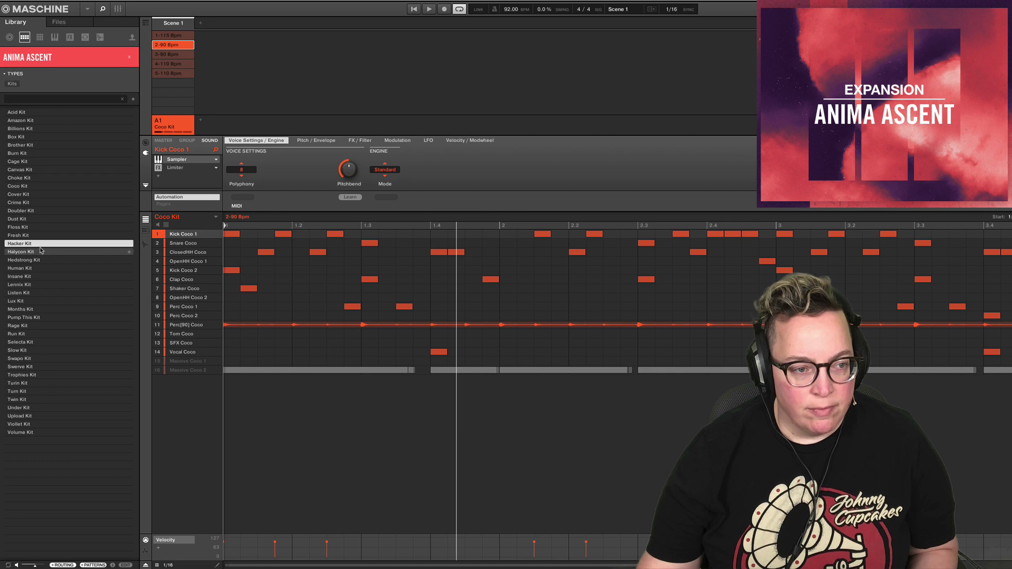
pyautogui.click(38, 252)
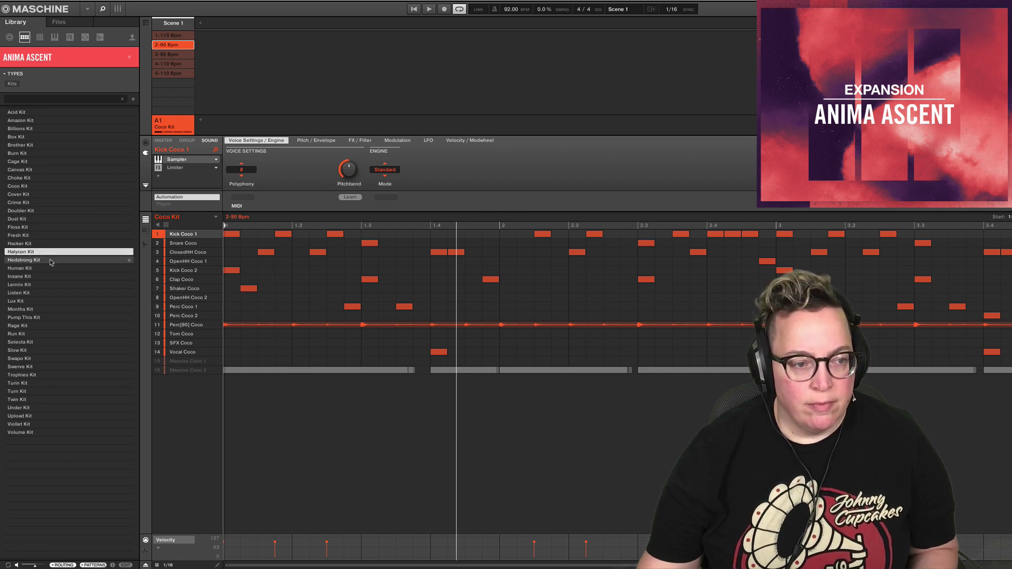
pyautogui.click(51, 261)
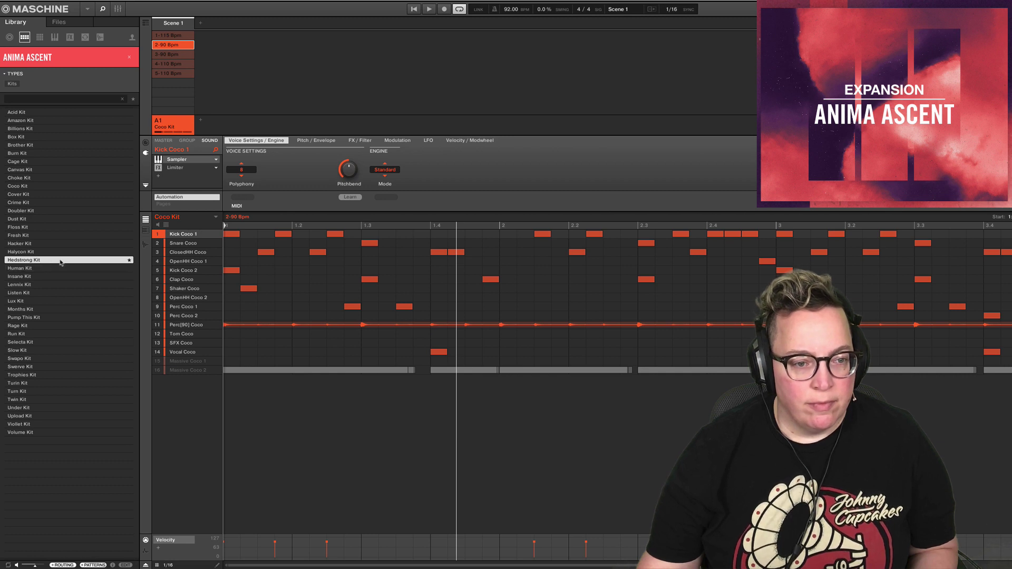
pyautogui.doubleClick(61, 261)
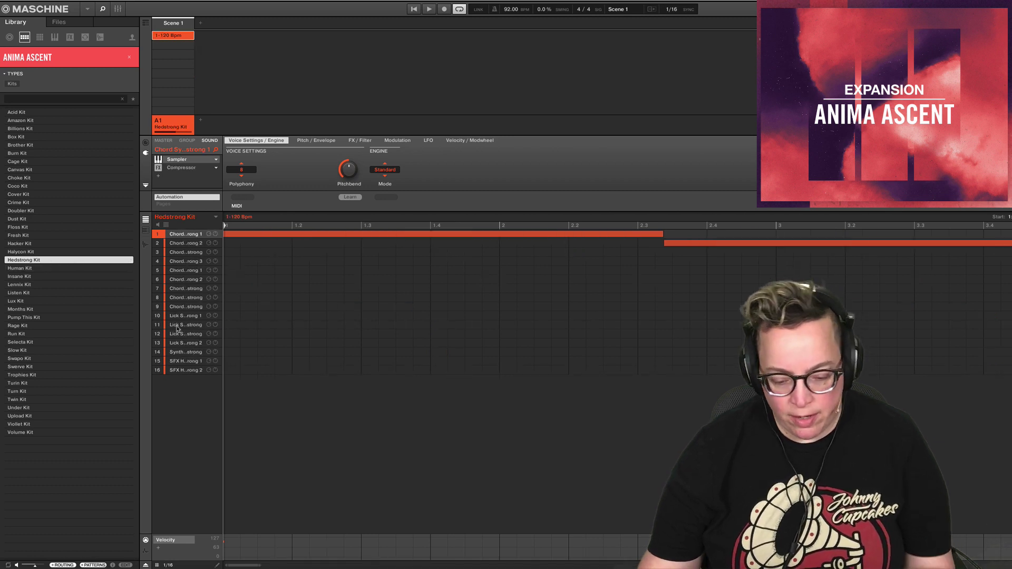
# - Load the Human Kit into group A1 and play it, and replace it with the Insane Kit
pyautogui.click(21, 268)
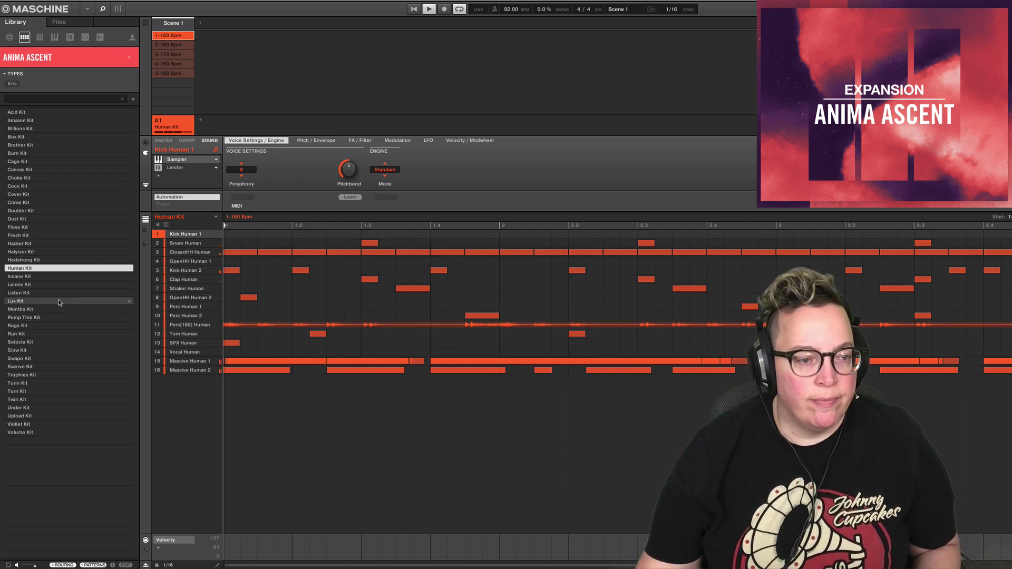
pyautogui.click(67, 277)
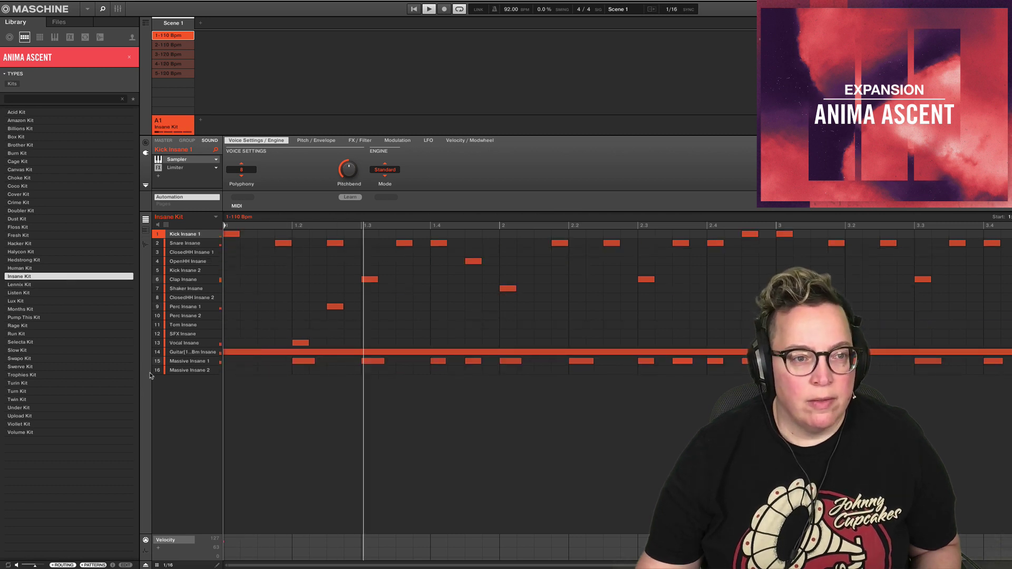
# - Mute the SFX, Vocal, Guitar and both Massive sounds of the Insane Kit
pyautogui.click(157, 351)
pyautogui.click(157, 361)
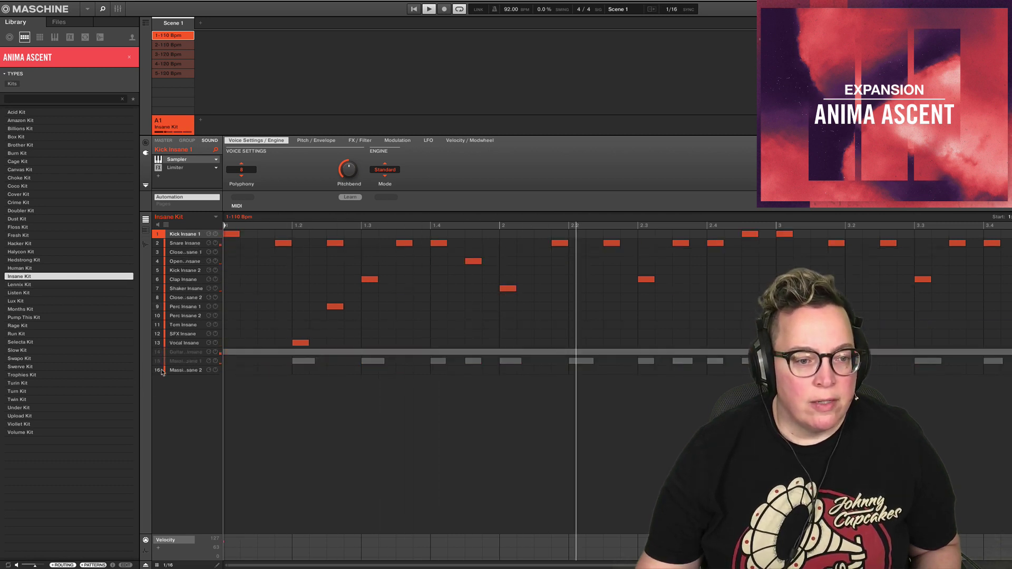
pyautogui.click(157, 370)
pyautogui.click(157, 343)
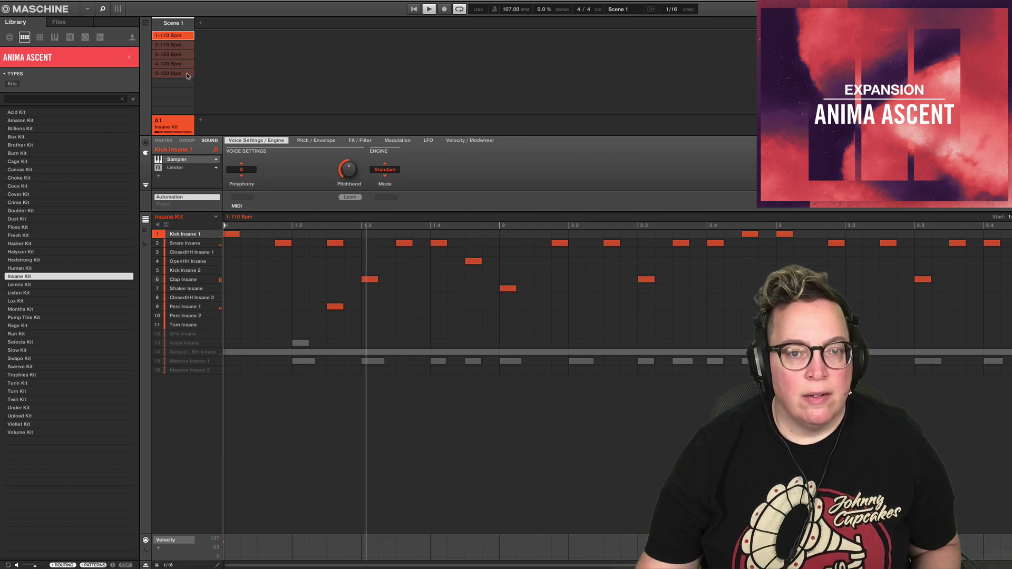
# - Play the Insane Kit's pattern 2 at 107 BPM and its patterns 3 to 5 at 121 BPM
pyautogui.click(177, 46)
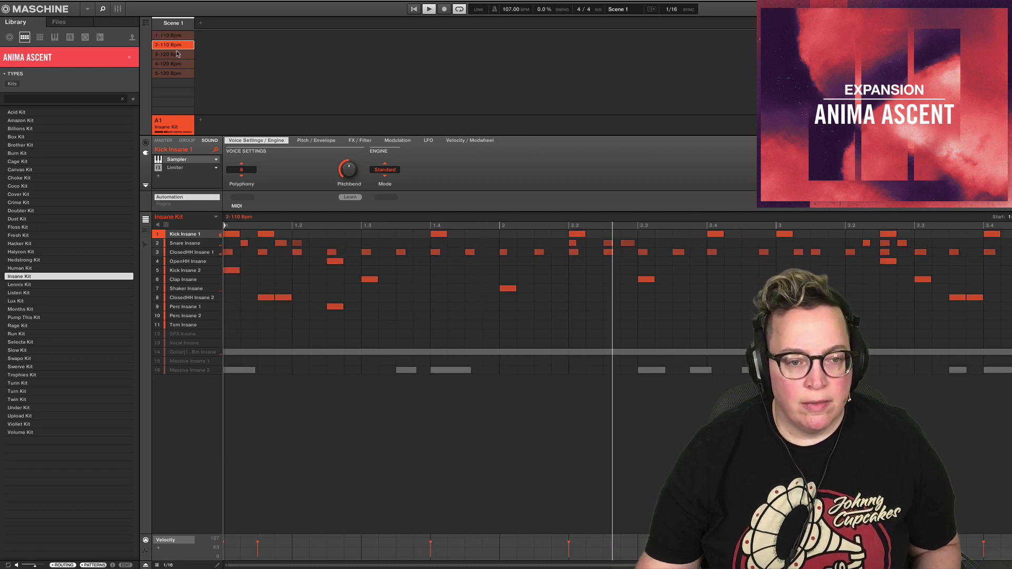
pyautogui.click(174, 54)
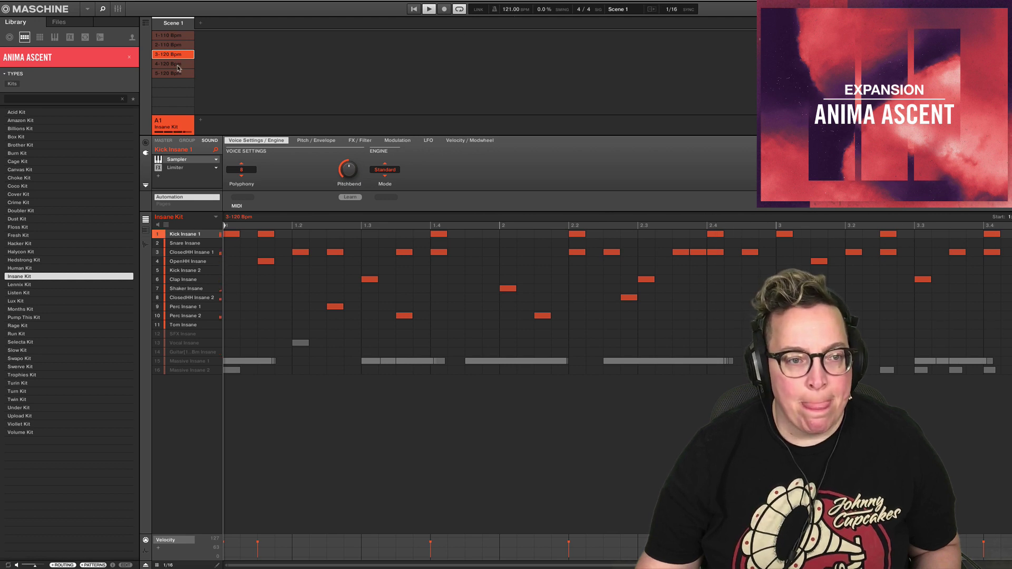
pyautogui.click(178, 64)
pyautogui.click(174, 73)
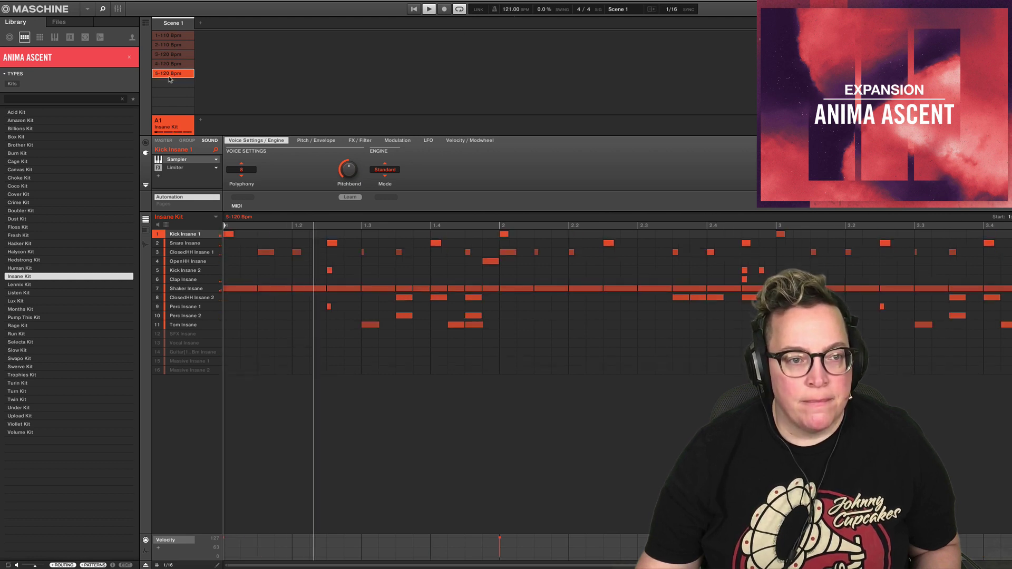
# - Preview the kits in list order from Lennix to Trophies with pattern playback stopped
pyautogui.click(71, 285)
pyautogui.click(65, 294)
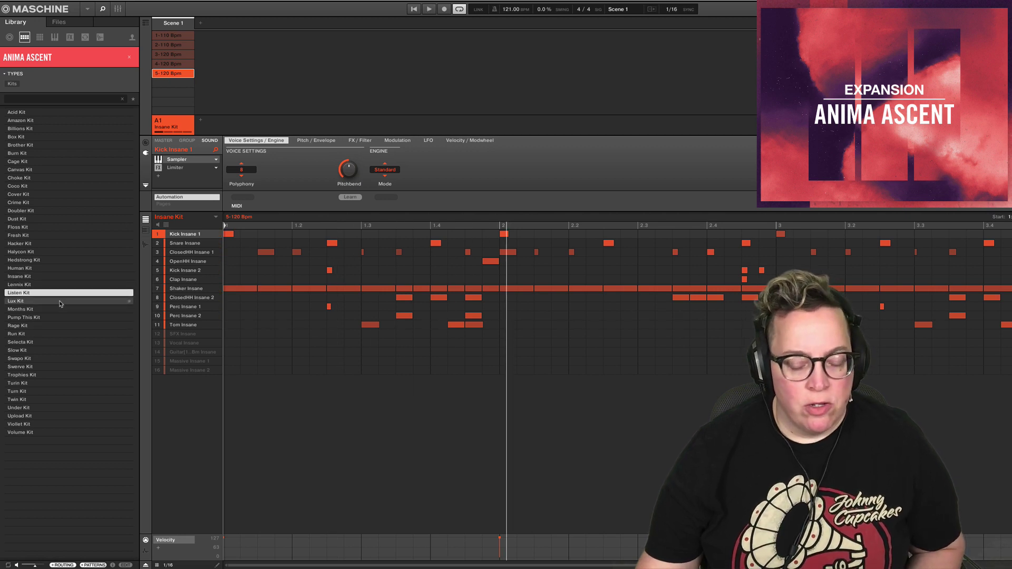
pyautogui.click(59, 302)
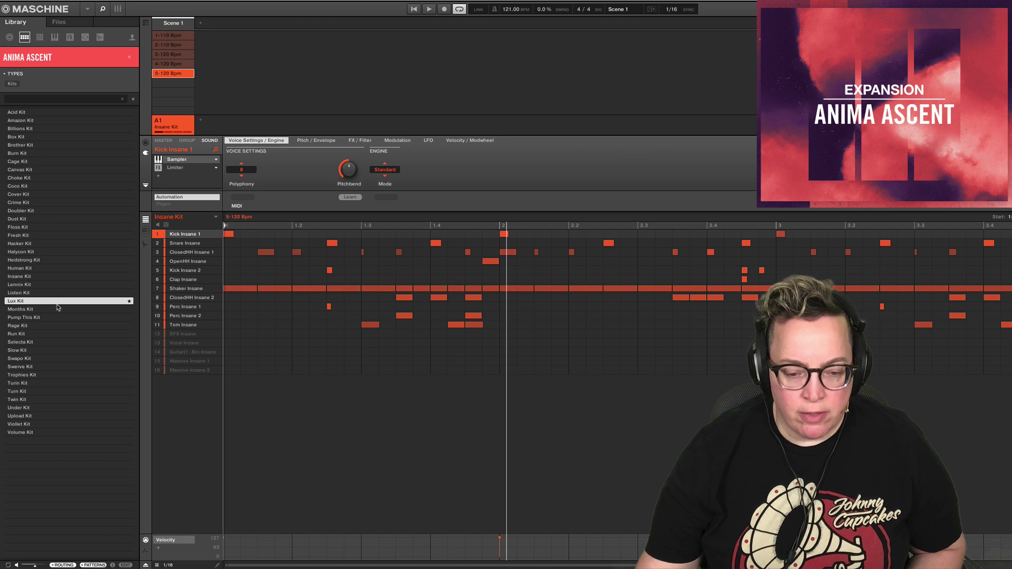
pyautogui.click(57, 310)
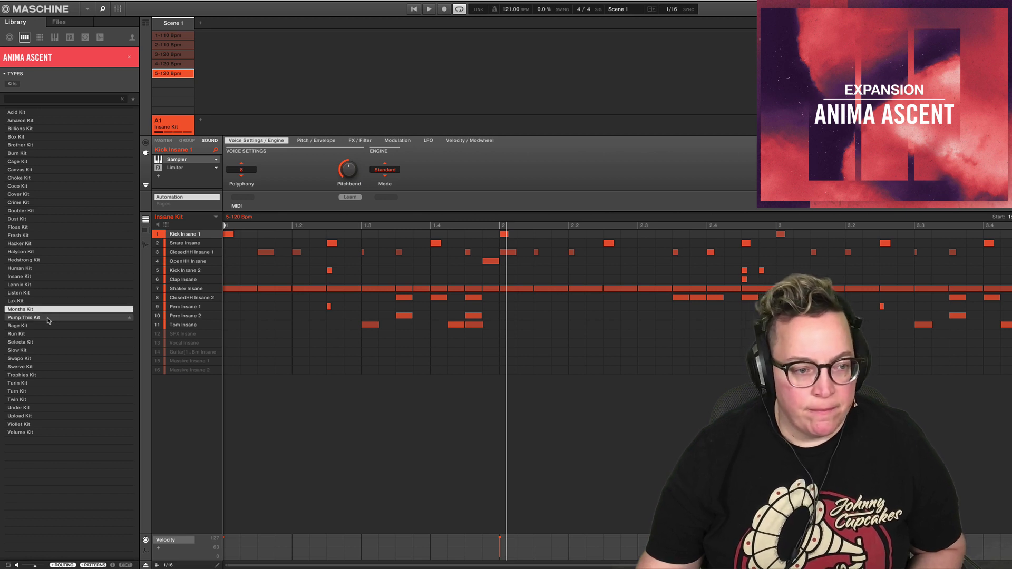
pyautogui.click(47, 318)
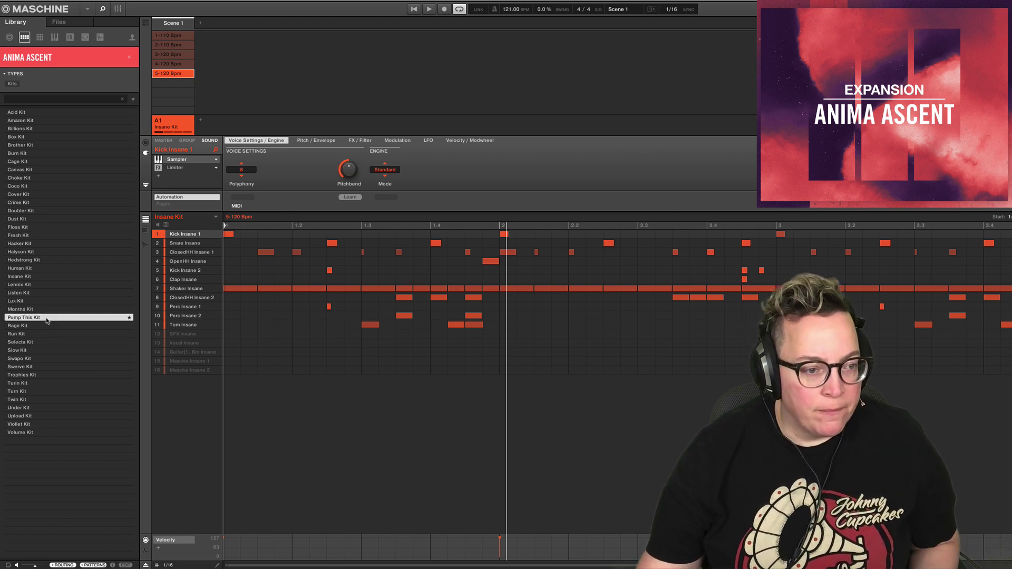
pyautogui.click(45, 325)
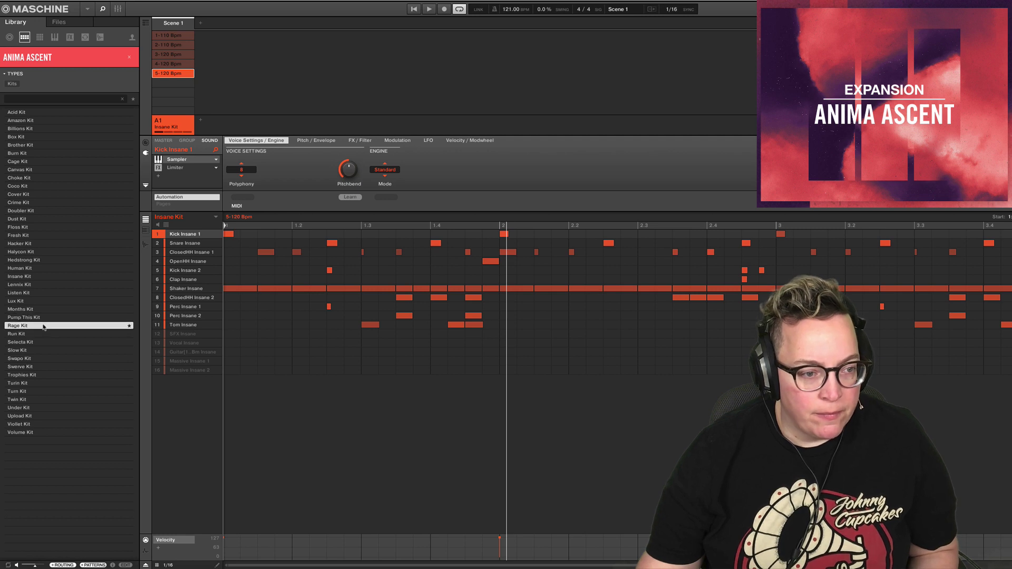
pyautogui.click(37, 334)
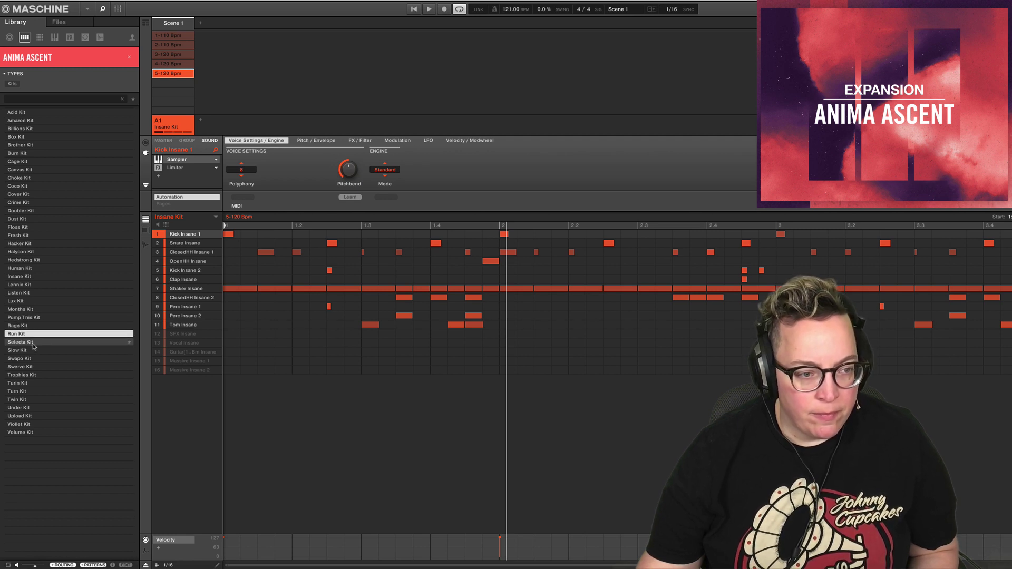
pyautogui.click(33, 343)
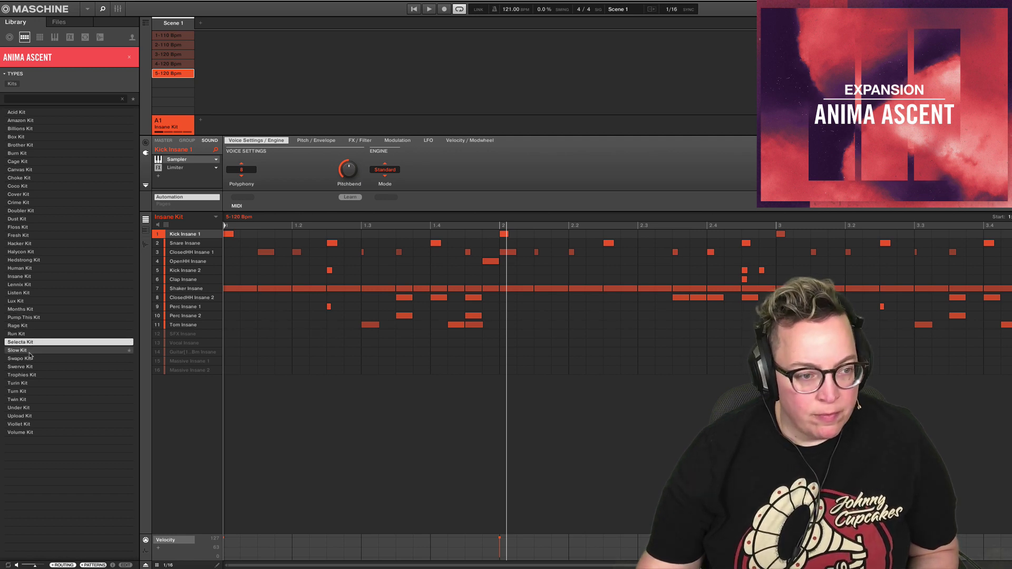
pyautogui.click(30, 351)
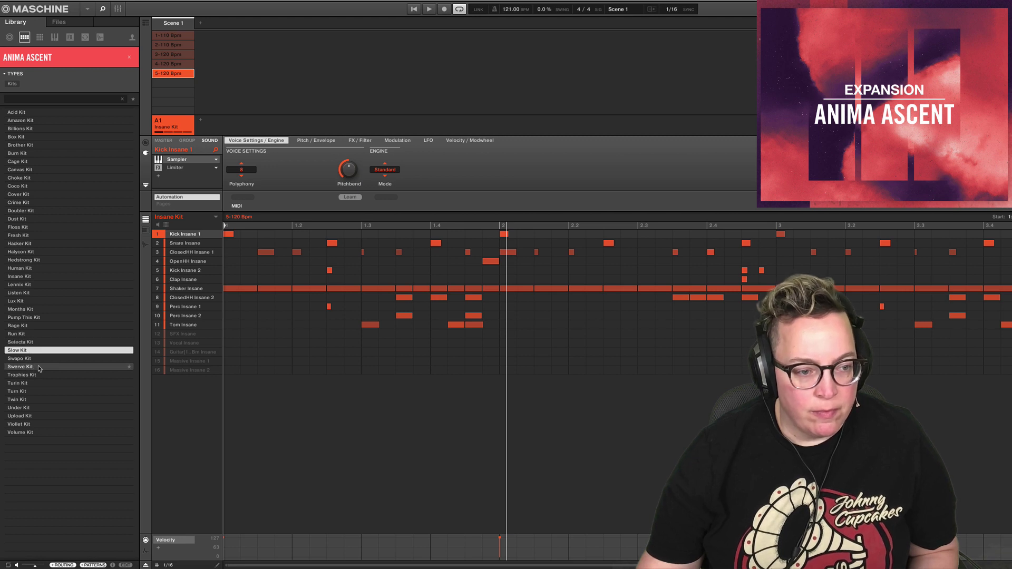
pyautogui.click(46, 360)
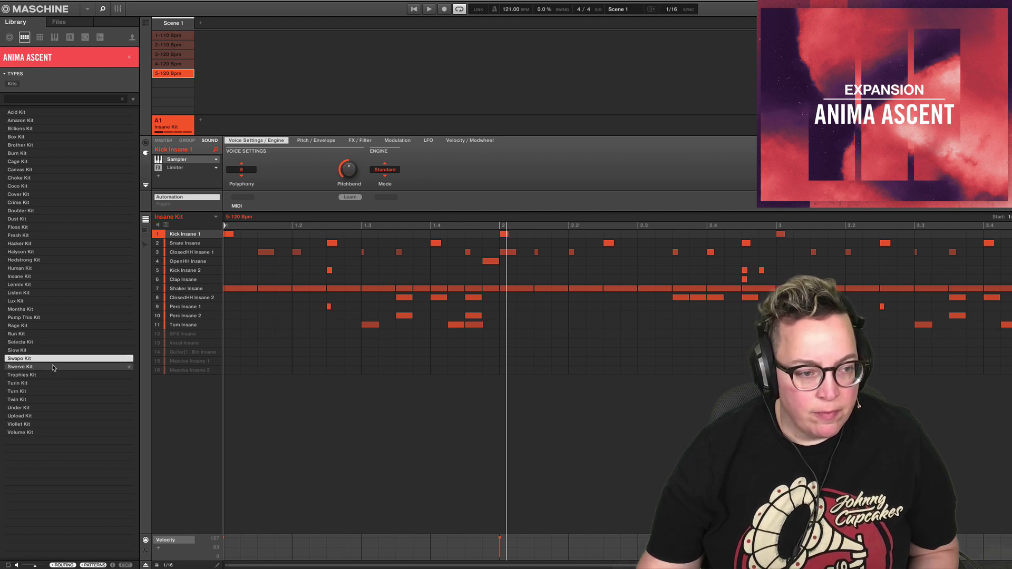
pyautogui.click(49, 369)
pyautogui.click(48, 375)
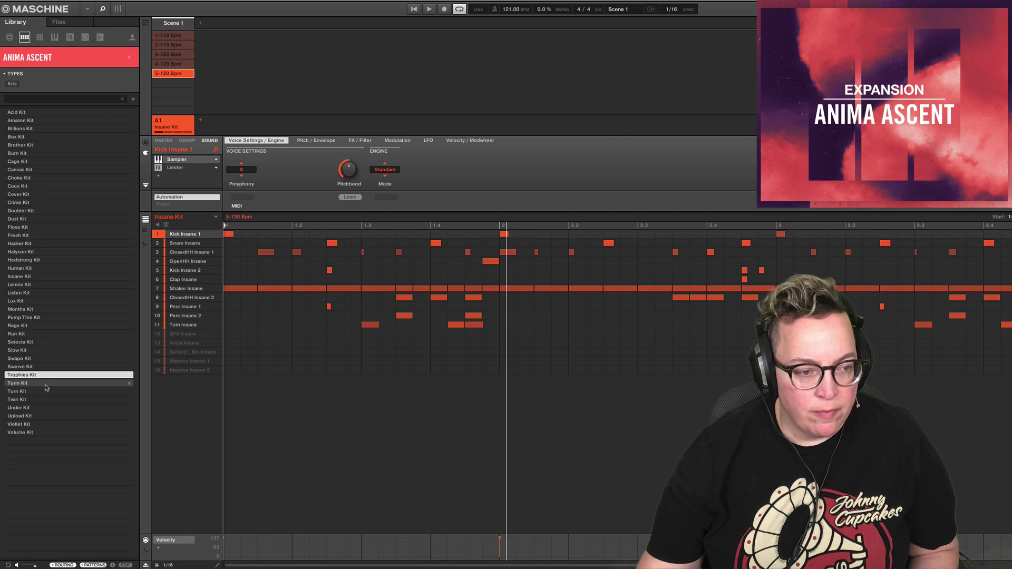
# - Preview the Turin Kit, load it into group A1 and audition its individual guitar sounds
pyautogui.click(43, 384)
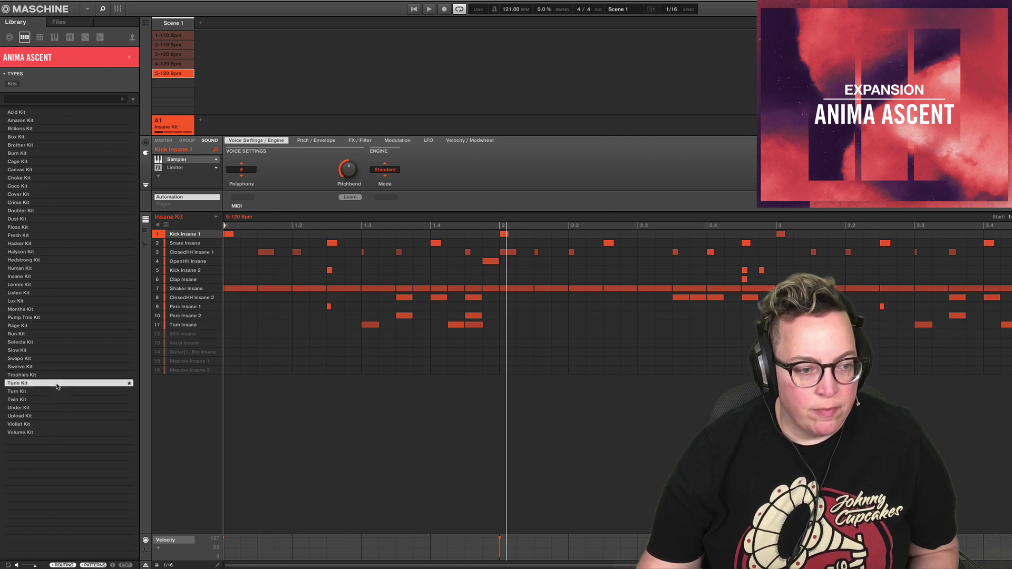
pyautogui.doubleClick(57, 383)
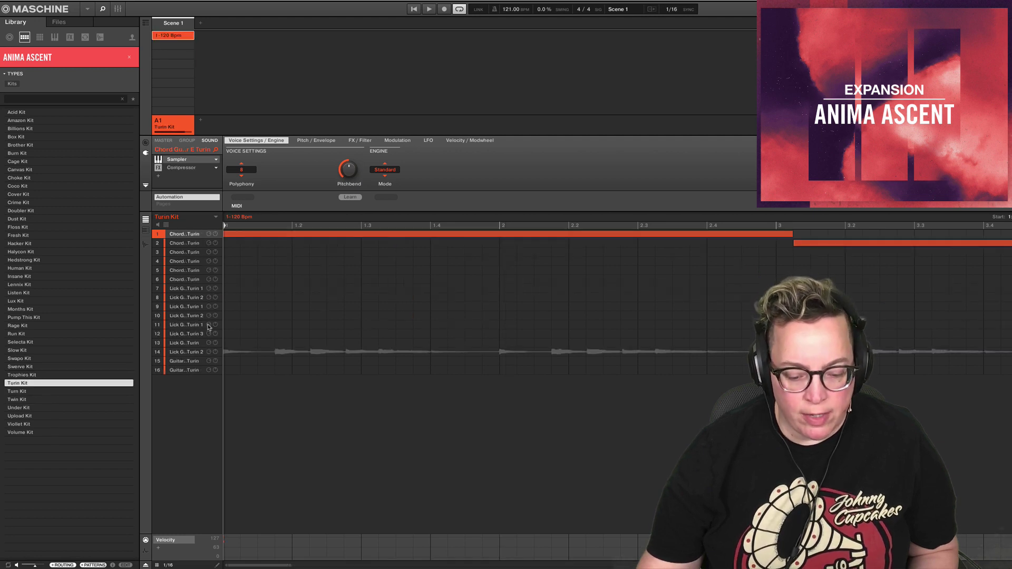
pyautogui.click(204, 306)
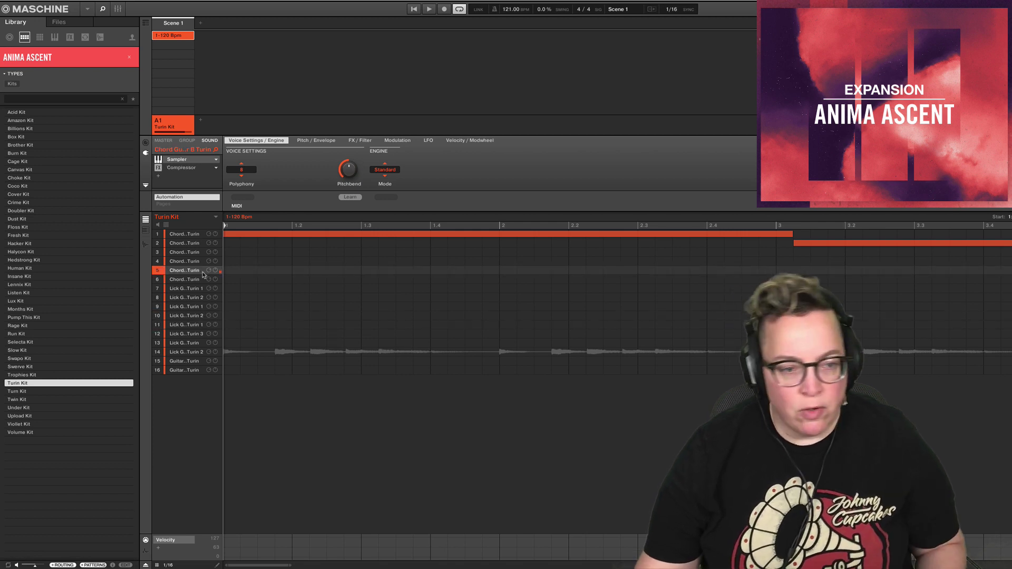
# - Preview the Turn, Under, Upload and Volume kits, and load the Viollet Kit into group A1 to audition its guitar sounds
pyautogui.click(56, 391)
pyautogui.click(42, 408)
pyautogui.click(31, 417)
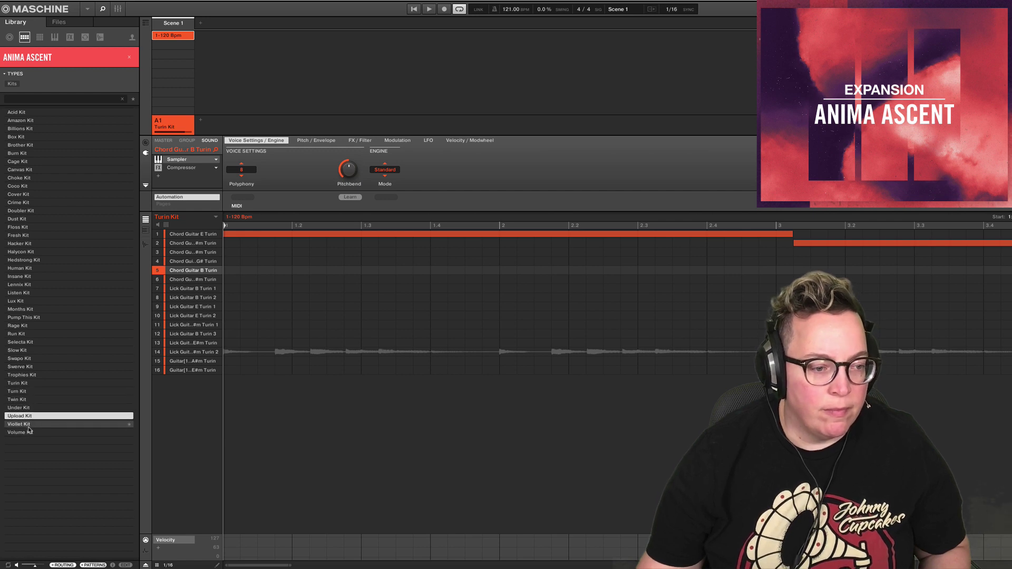
pyautogui.click(30, 425)
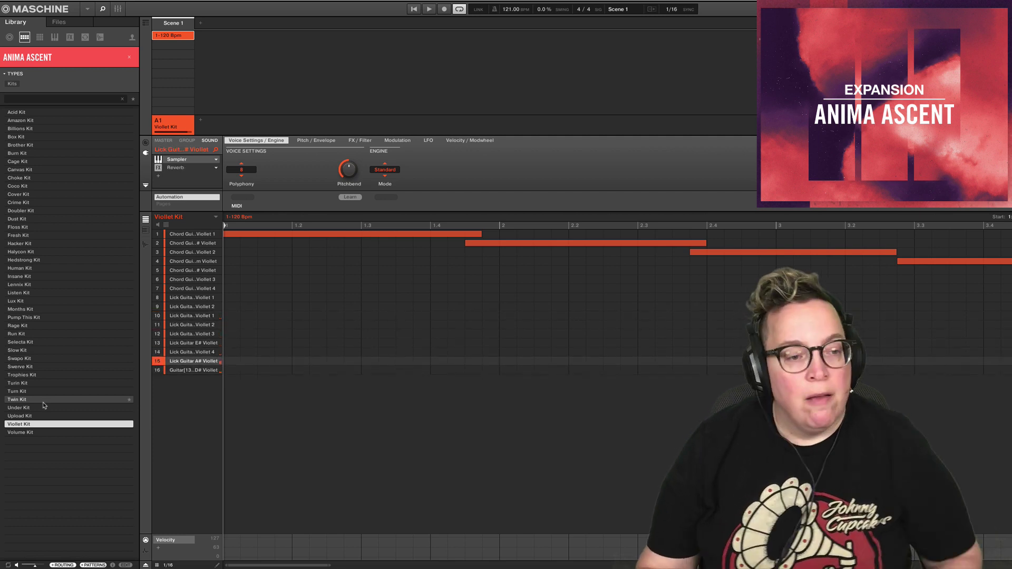
pyautogui.click(92, 433)
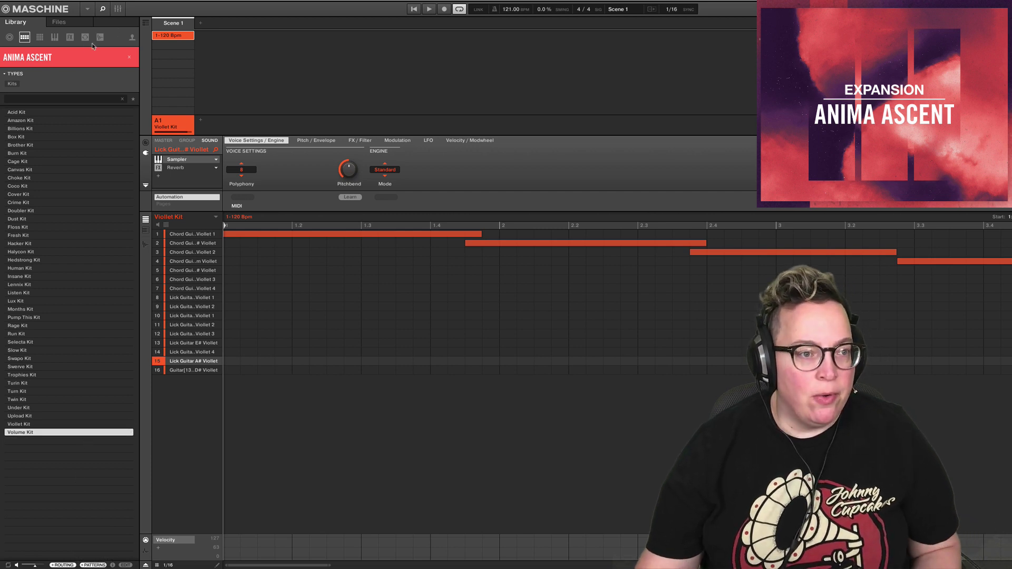
# - Start a new project and preview the expansion's sound presets from Bass Box down to Tom Cover
pyautogui.click(39, 37)
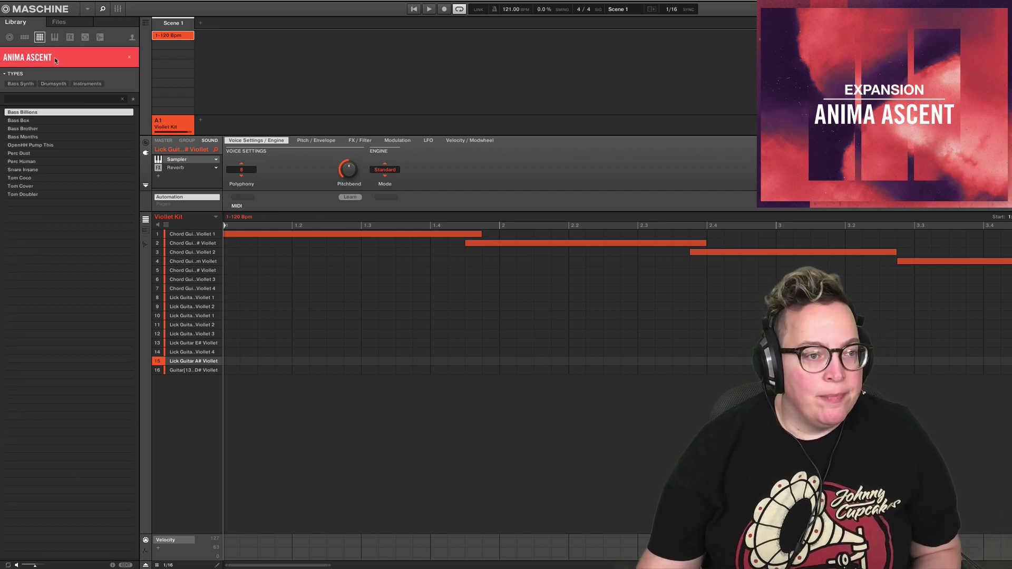
pyautogui.hotkey('ctrl', 'n')
pyautogui.click(37, 121)
pyautogui.click(32, 136)
pyautogui.click(28, 146)
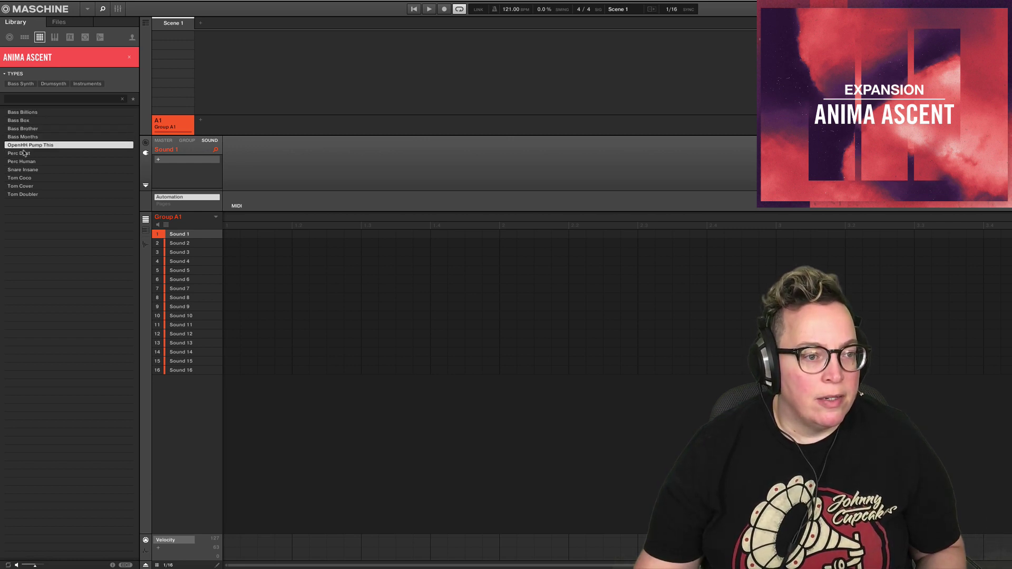
pyautogui.click(25, 153)
pyautogui.click(23, 161)
pyautogui.click(22, 170)
pyautogui.click(22, 178)
pyautogui.click(22, 186)
# - Preview Perc Human, OpenHH Pump This and Bass Months again, and load Bass Brother into sound slot 1
pyautogui.click(23, 161)
pyautogui.click(28, 145)
pyautogui.click(31, 136)
pyautogui.click(42, 129)
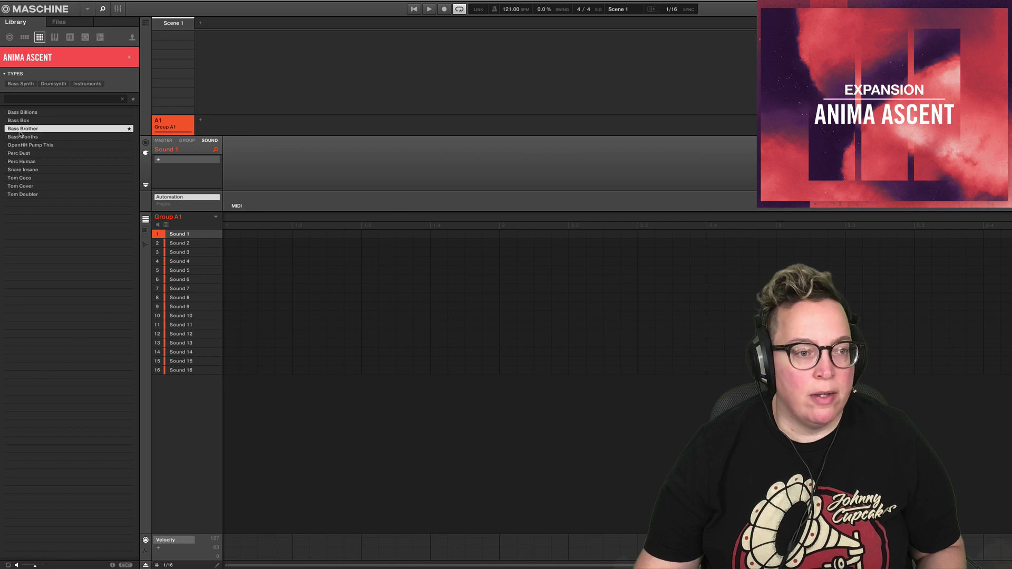
pyautogui.doubleClick(19, 131)
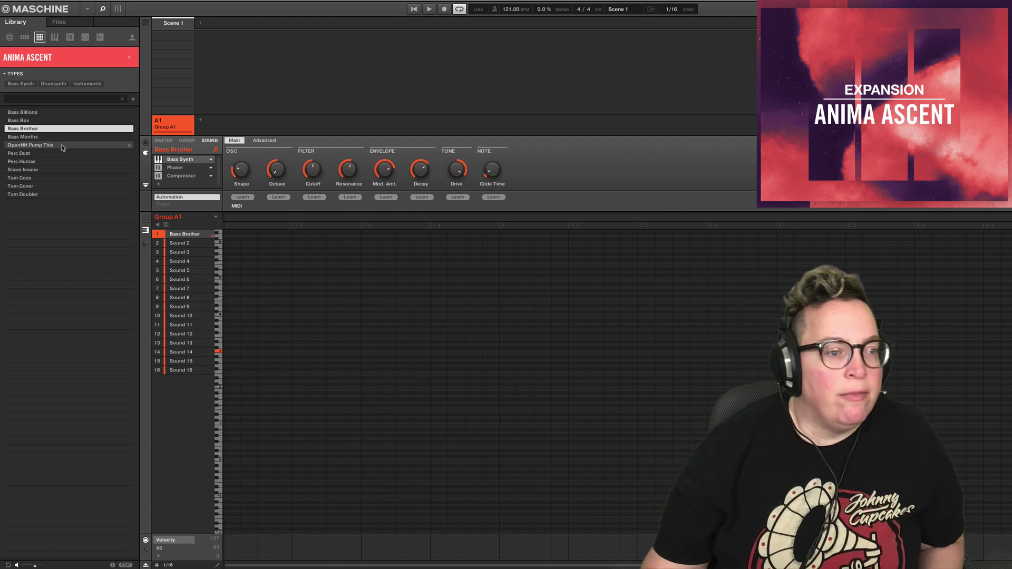
# - Filter the instrument presets to Massive's Anima Ascent bank and look through its full preset list
pyautogui.click(55, 37)
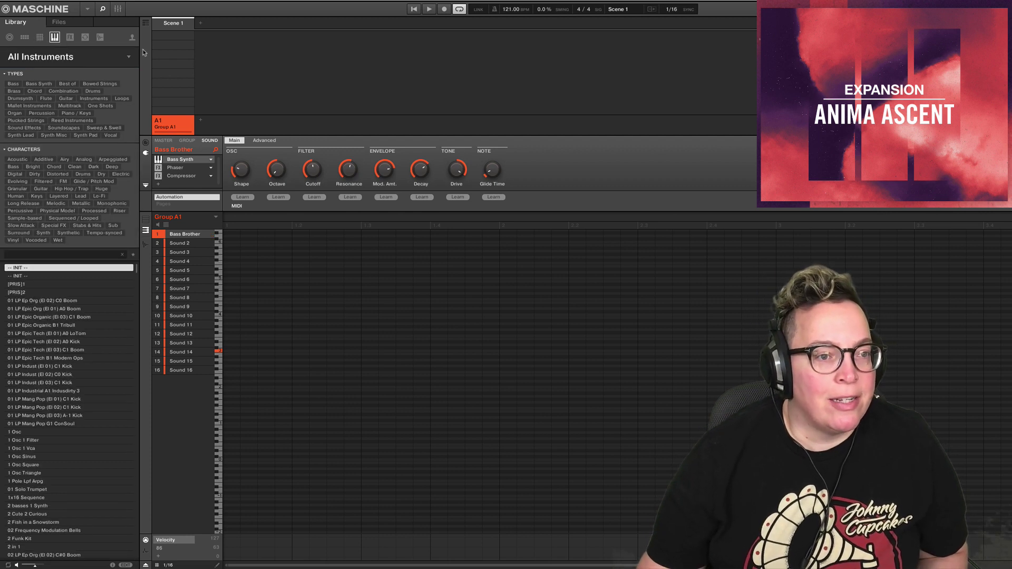
pyautogui.click(128, 58)
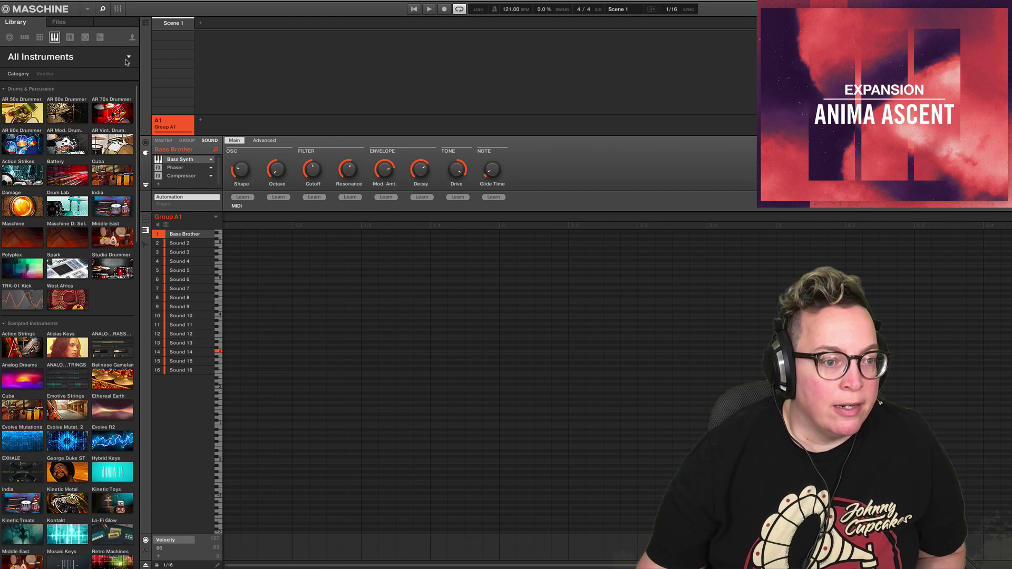
pyautogui.scroll(-15, 51, 422)
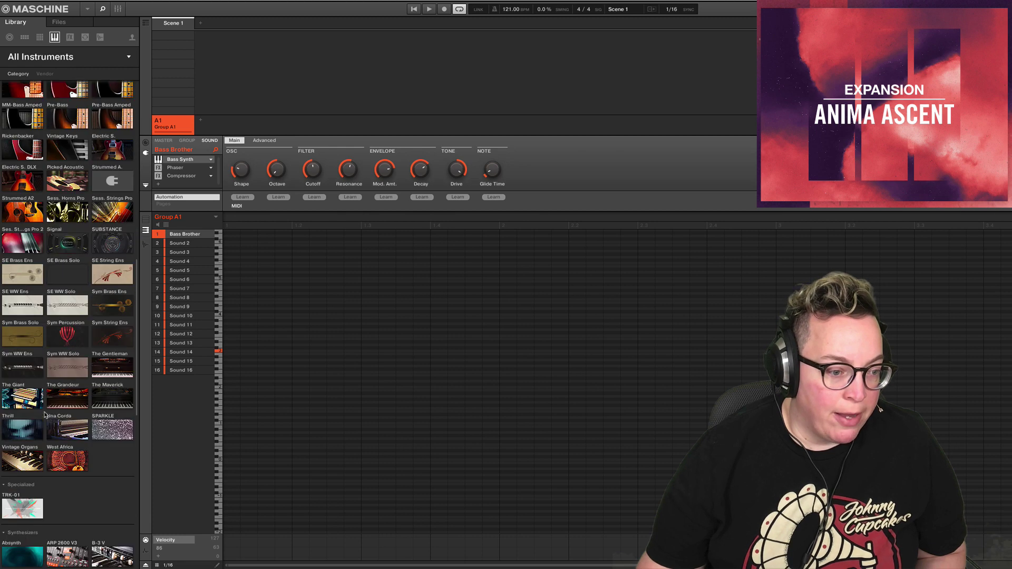
pyautogui.scroll(-3, 51, 421)
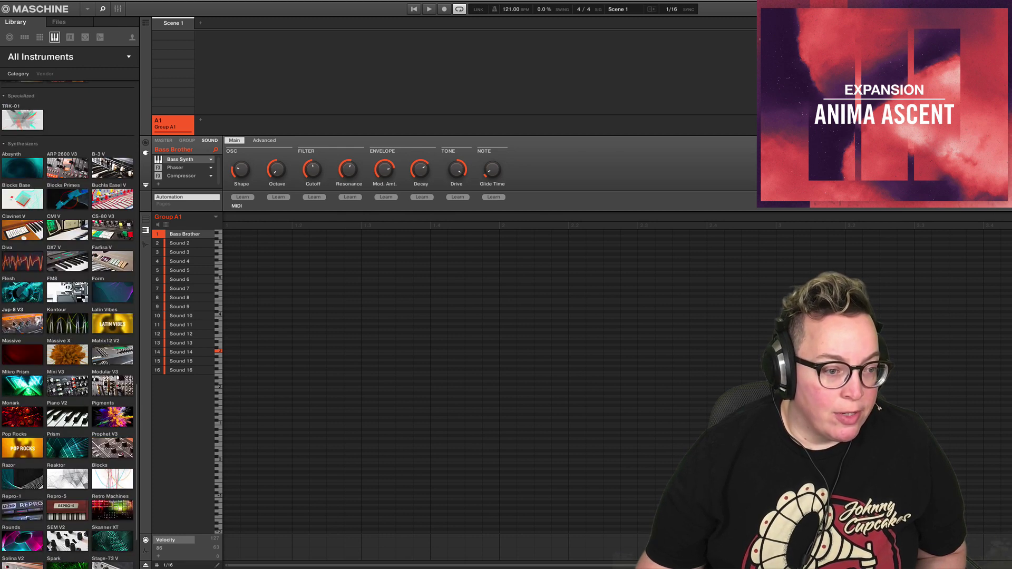
pyautogui.click(10, 358)
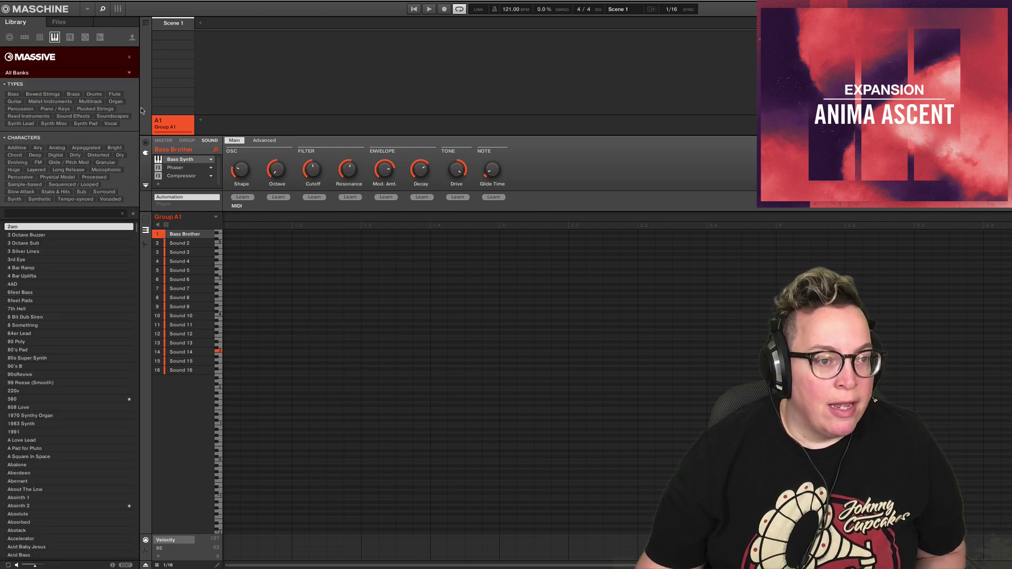
pyautogui.click(130, 73)
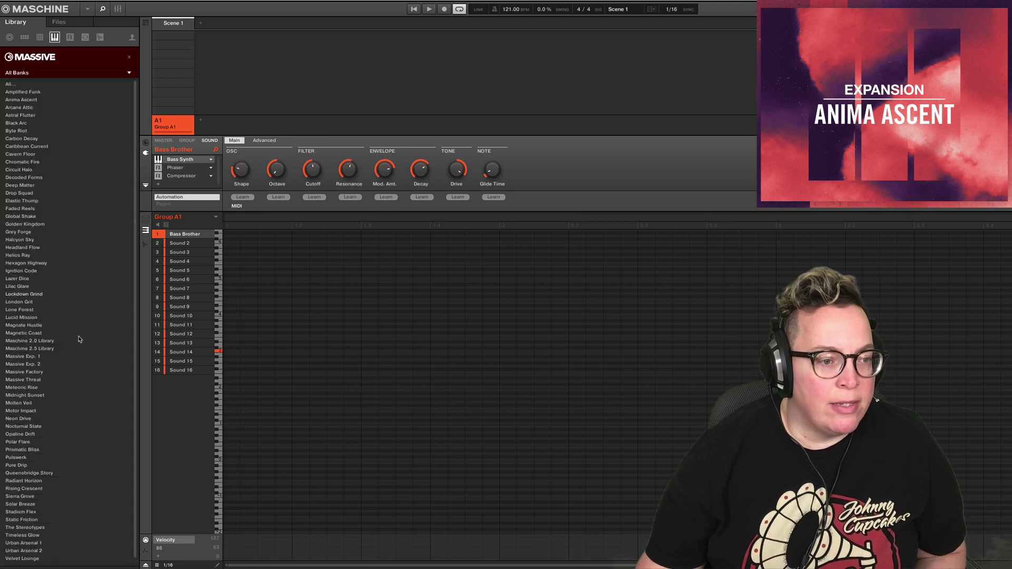
pyautogui.click(21, 100)
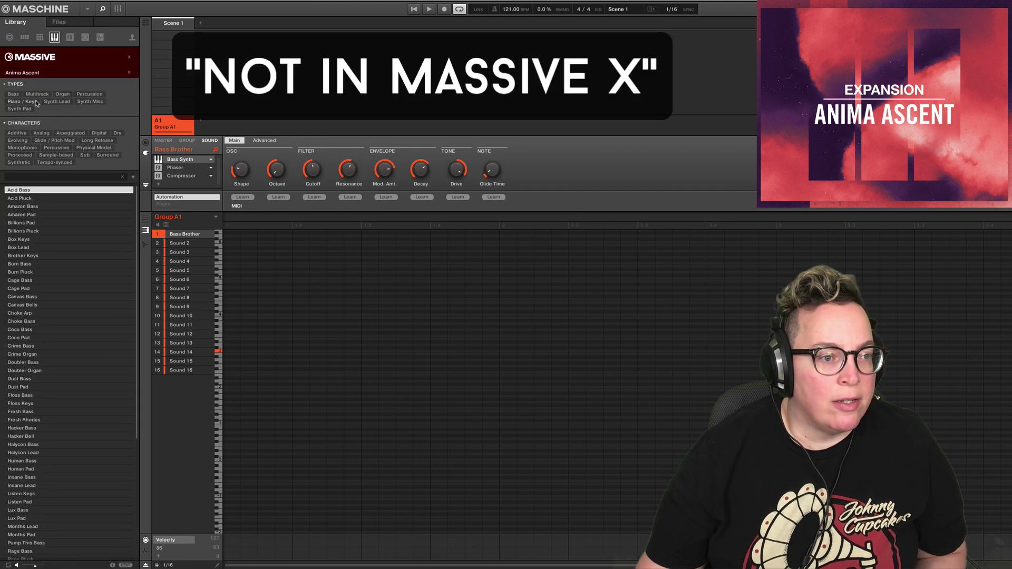
pyautogui.scroll(-7, 79, 323)
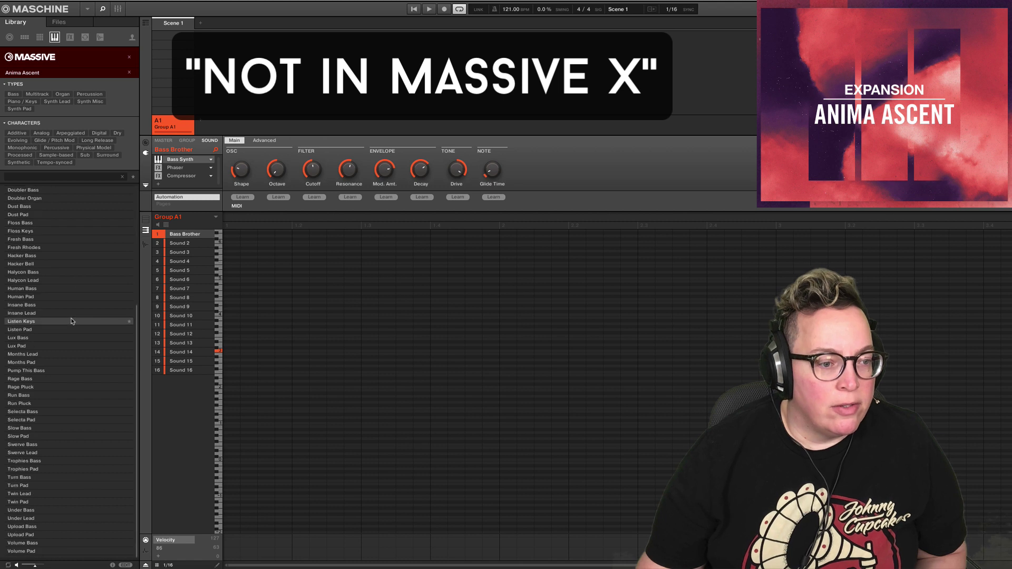
pyautogui.scroll(7, 86, 462)
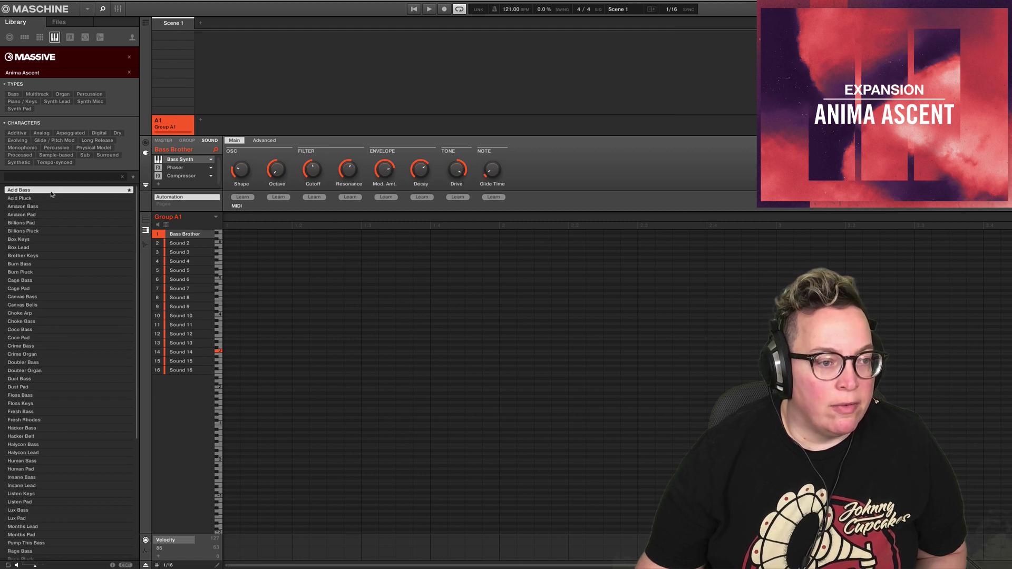
# - Preview the Massive presets from Acid Pluck onward and load Burn Pluck into sound slot 1
pyautogui.press('Down')
pyautogui.press('Down')
pyautogui.press('Down')
pyautogui.press('Down')
pyautogui.press('Down')
pyautogui.press('Down')
pyautogui.press('Down')
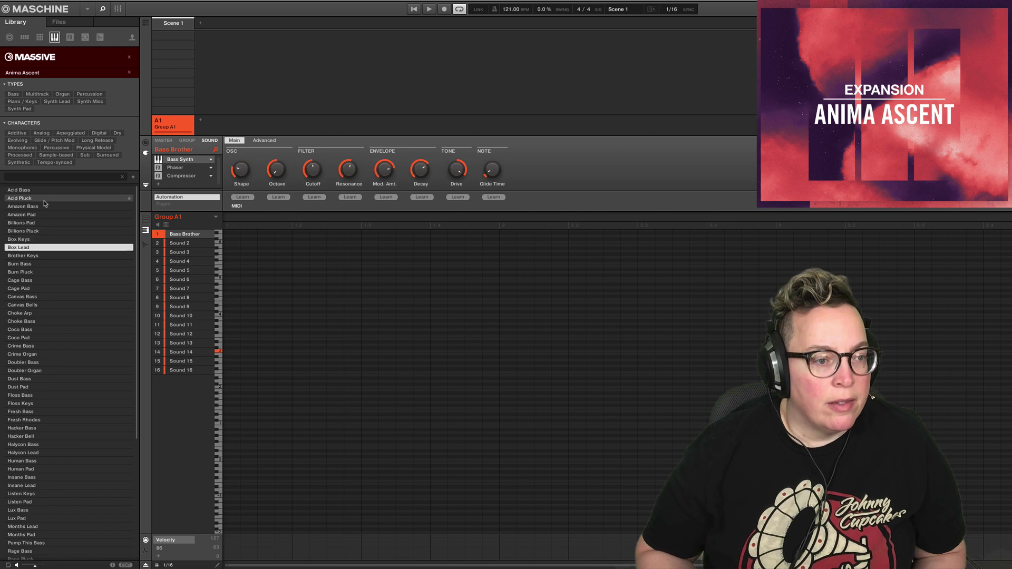
pyautogui.press('Down')
pyautogui.press('Down')
pyautogui.press('Down')
pyautogui.press('Down')
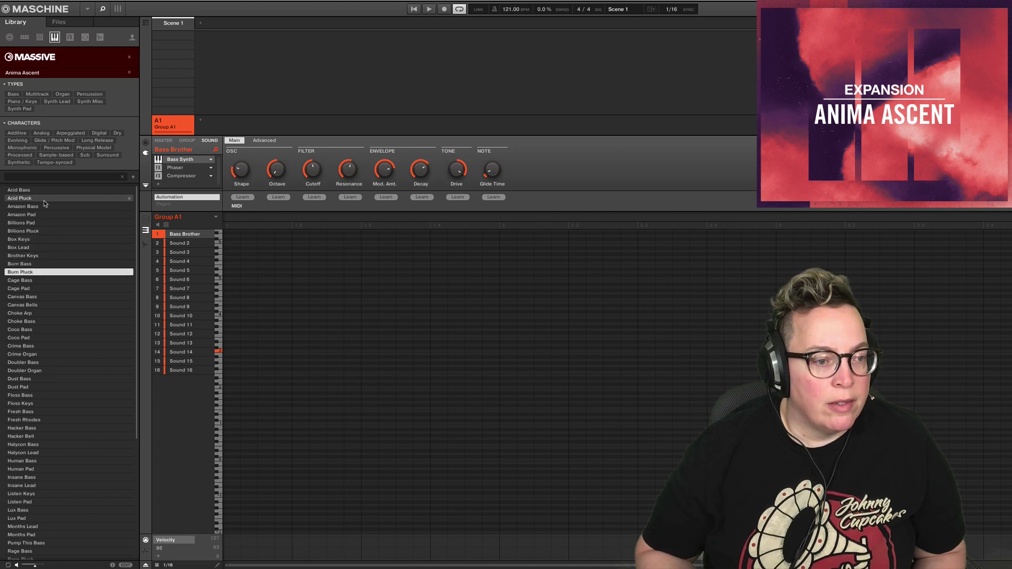
pyautogui.press('Up')
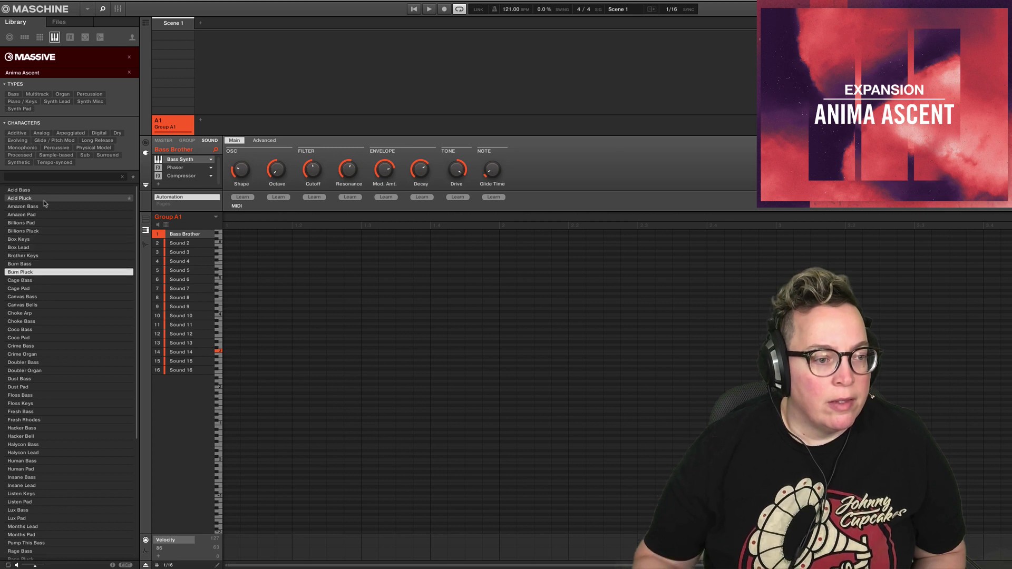
pyautogui.doubleClick(48, 274)
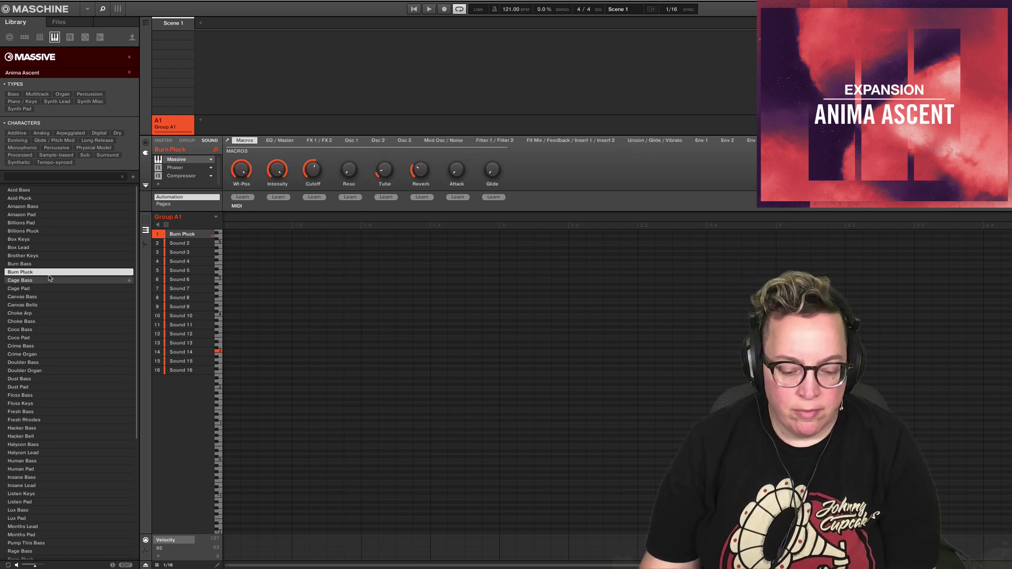
# - Preview Cage Bass, Cage Pad and Canvas Bass, and load Coco Pad into sound slot 1
pyautogui.press('Down')
pyautogui.press('Down')
pyautogui.press('Down')
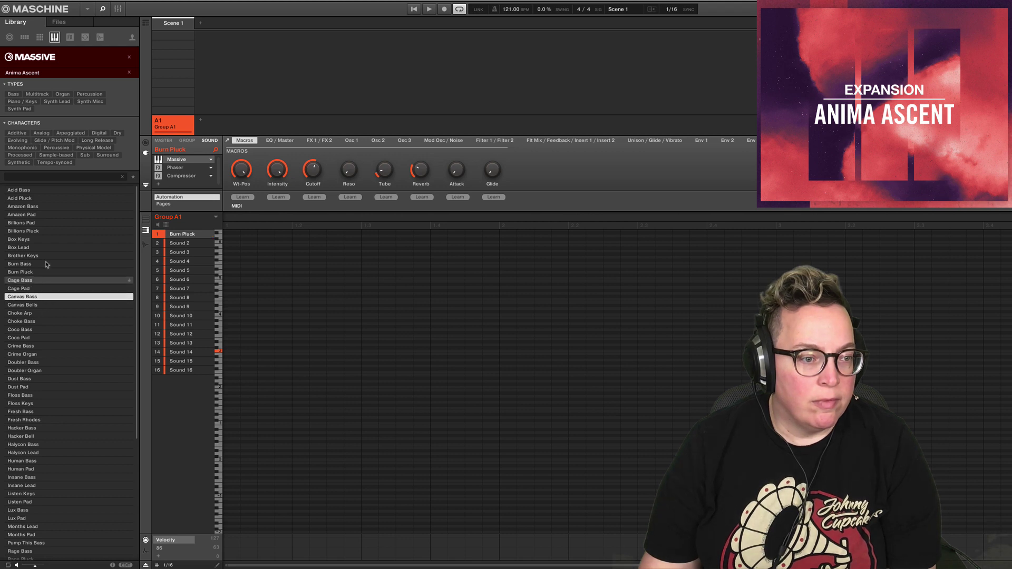
pyautogui.click(33, 338)
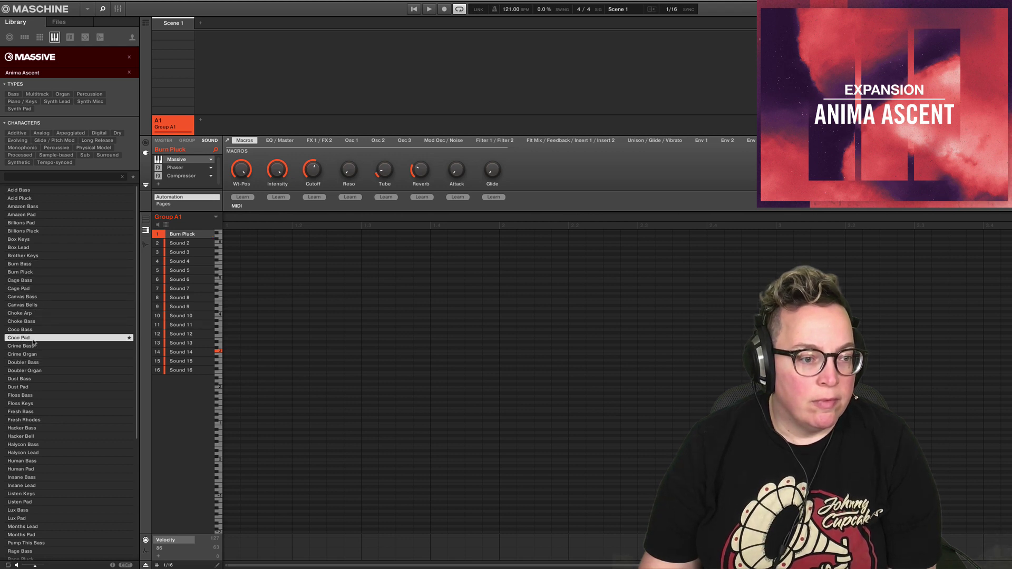
# - View Coco Pad in the Massive plug-in window, moved clear of the browser, and close the window
pyautogui.click(176, 160)
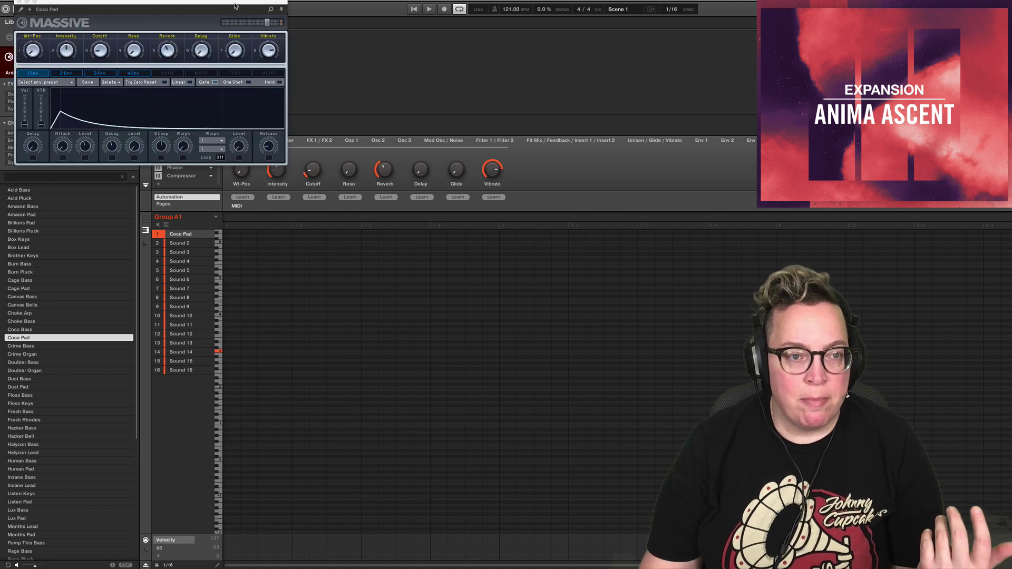
pyautogui.moveTo(235, 9); pyautogui.dragTo(534, 164)
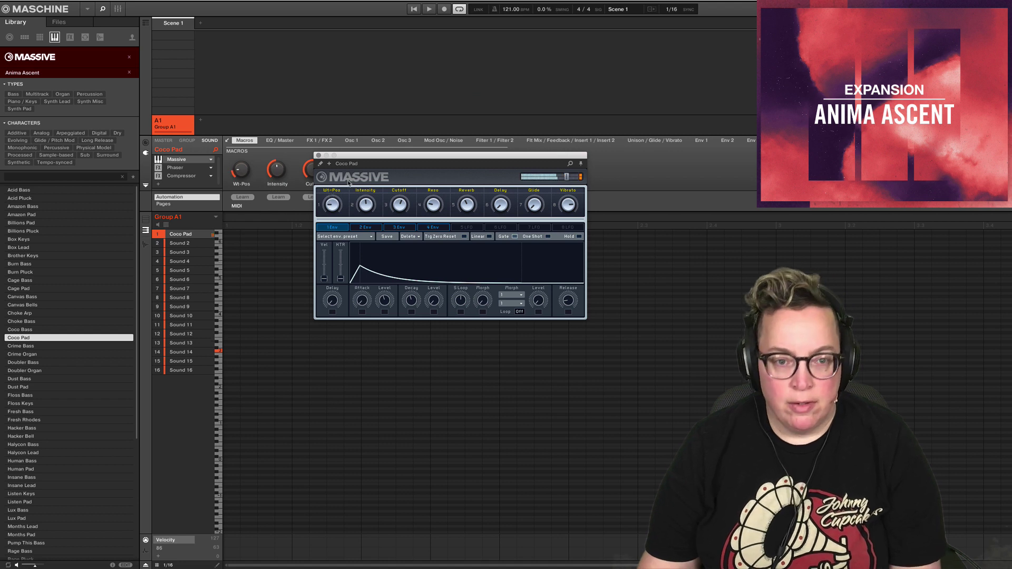
pyautogui.click(318, 155)
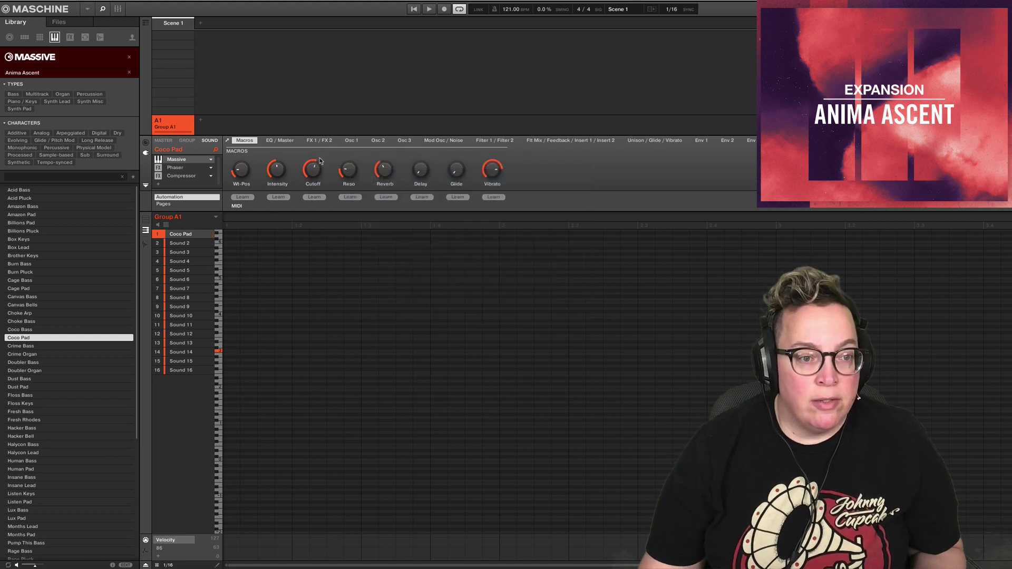
# - Preview the Massive presets in list order from Crime Bass to Fresh Bass
pyautogui.click(61, 346)
pyautogui.click(55, 354)
pyautogui.click(53, 362)
pyautogui.click(49, 372)
pyautogui.scroll(-3, 49, 374)
pyautogui.click(53, 289)
pyautogui.click(55, 305)
pyautogui.click(55, 313)
pyautogui.click(53, 322)
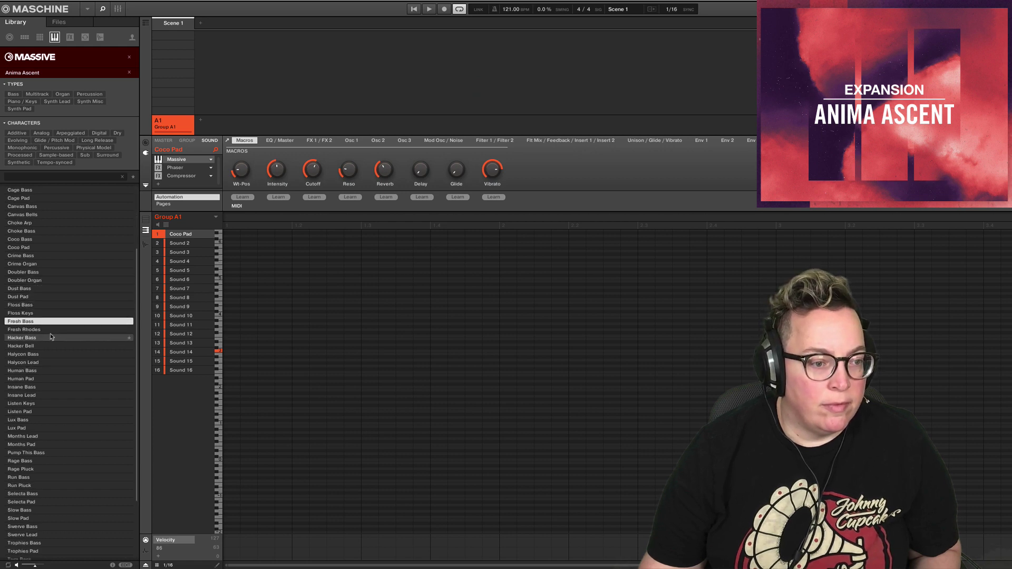
# - Load Fresh Rhodes into sound slot 1 to play it, and mark the preset as a favorite
pyautogui.click(58, 331)
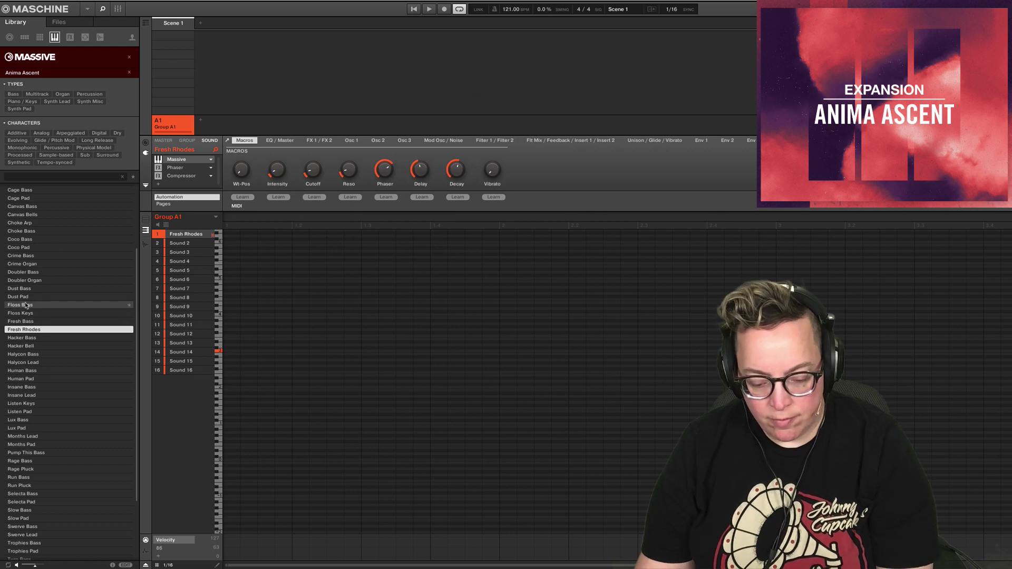
pyautogui.click(21, 338)
pyautogui.click(68, 329)
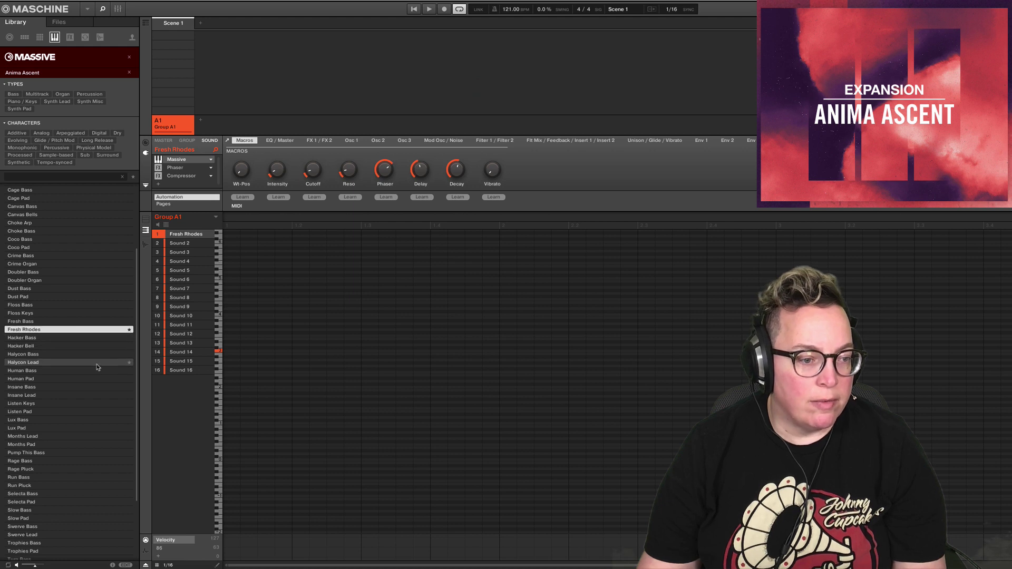
# - Preview the remaining Massive presets in list order from Human Pad to the end of the bank
pyautogui.click(79, 379)
pyautogui.press('Down')
pyautogui.press('Down')
pyautogui.press('Down')
pyautogui.press('Down')
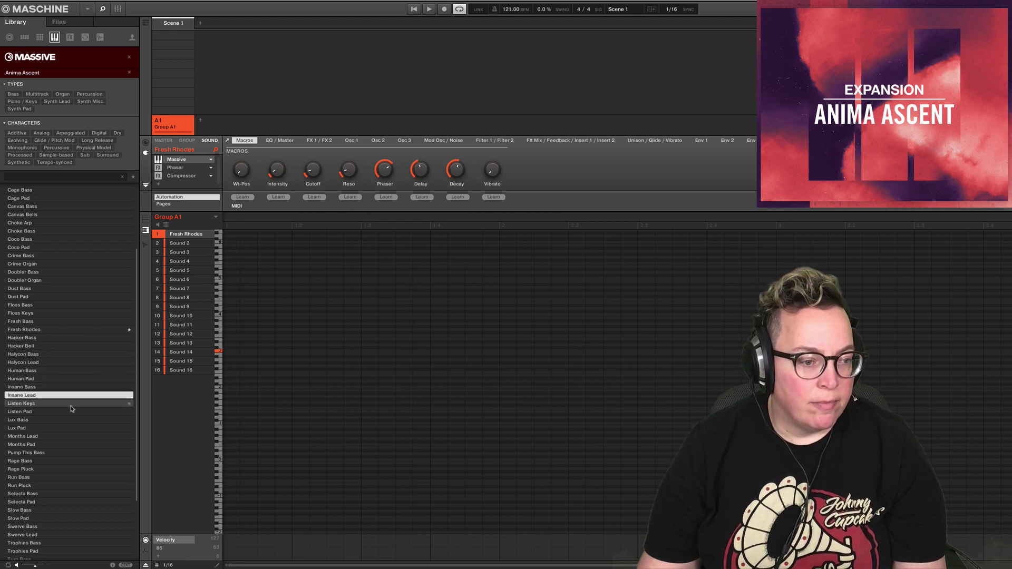
pyautogui.press('Down')
pyautogui.press('Down')
pyautogui.press('Down')
pyautogui.press('Down')
pyautogui.press('Down')
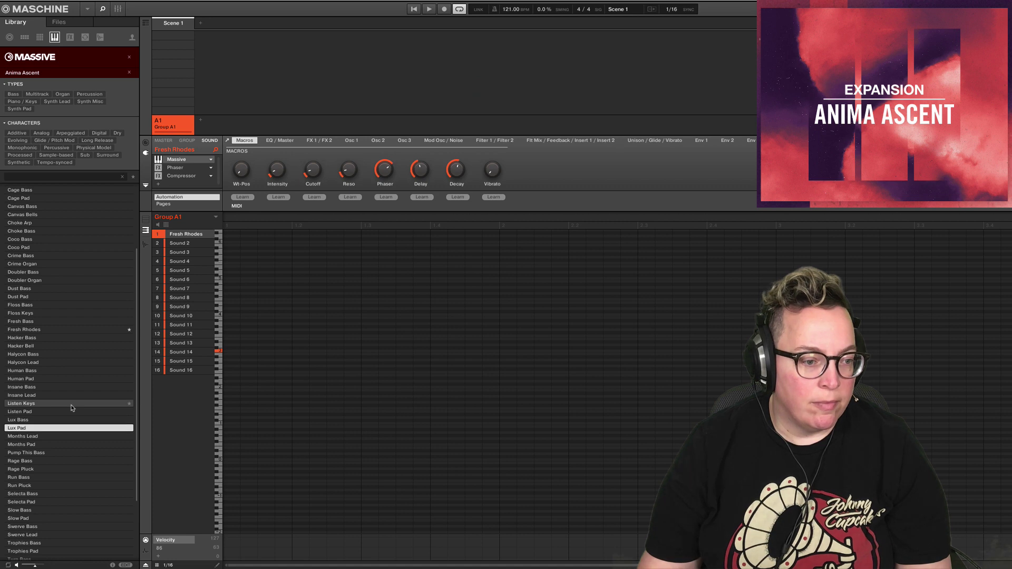
pyautogui.press('Down')
pyautogui.press('Down')
pyautogui.press('Down')
pyautogui.press('Down')
pyautogui.press('Down')
pyautogui.press('Down')
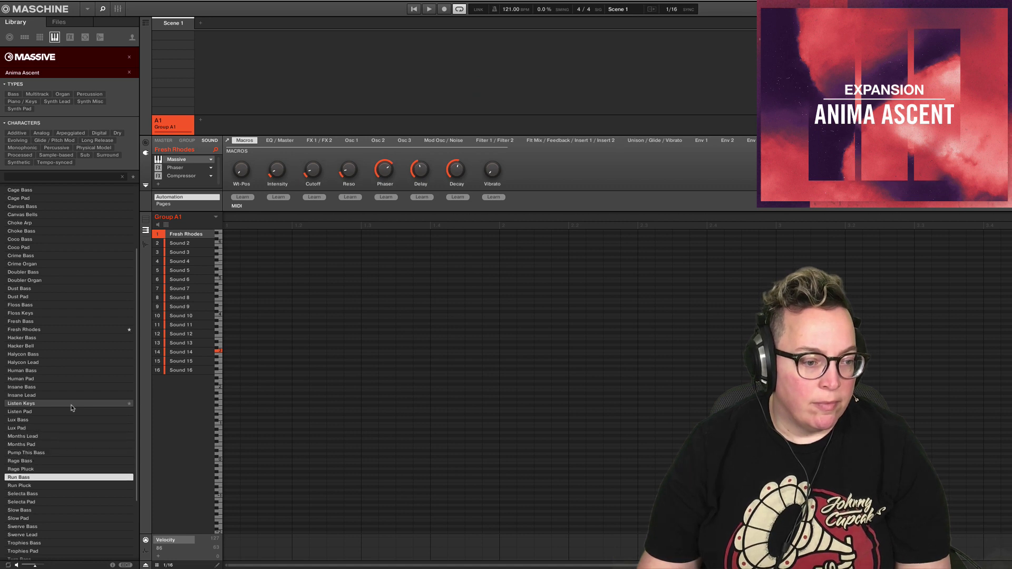
pyautogui.press('Down')
pyautogui.press('Down')
pyautogui.press('Down')
pyautogui.press('Down')
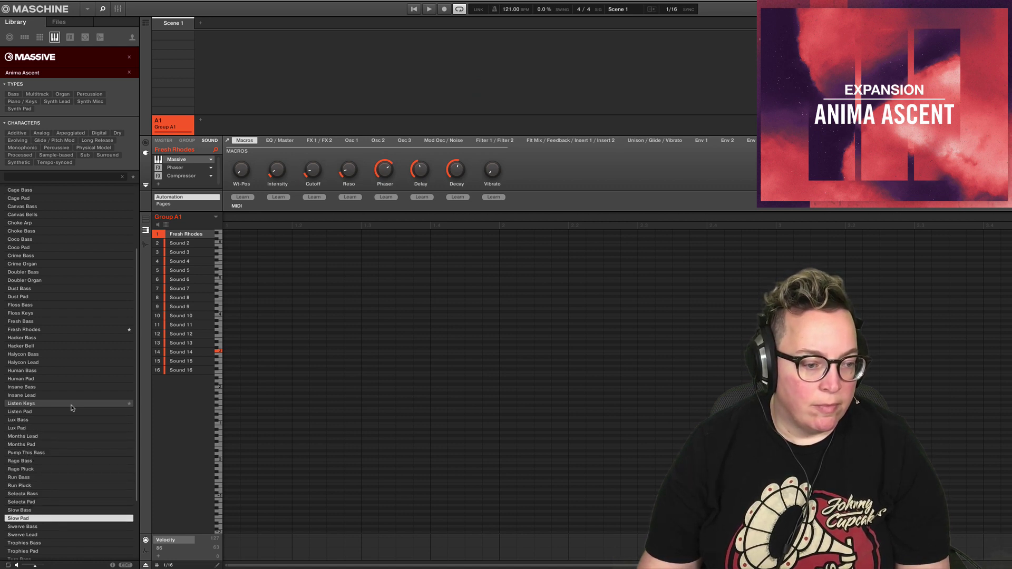
pyautogui.press('Down')
pyautogui.press('Down')
pyautogui.press('Down')
pyautogui.press('Down')
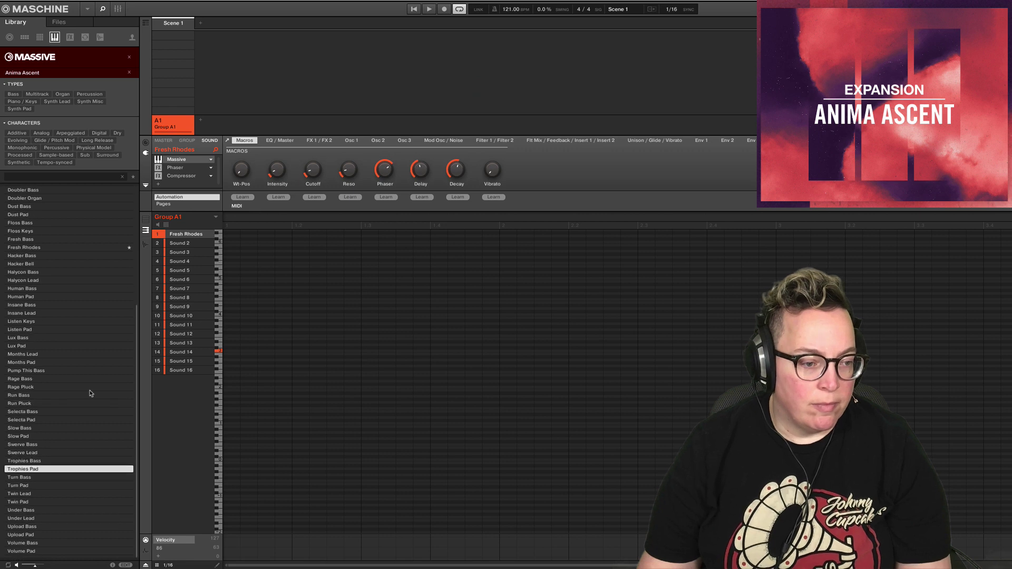
pyautogui.press('Down')
pyautogui.press('Down')
pyautogui.press('Down')
pyautogui.press('Down')
pyautogui.press('Down')
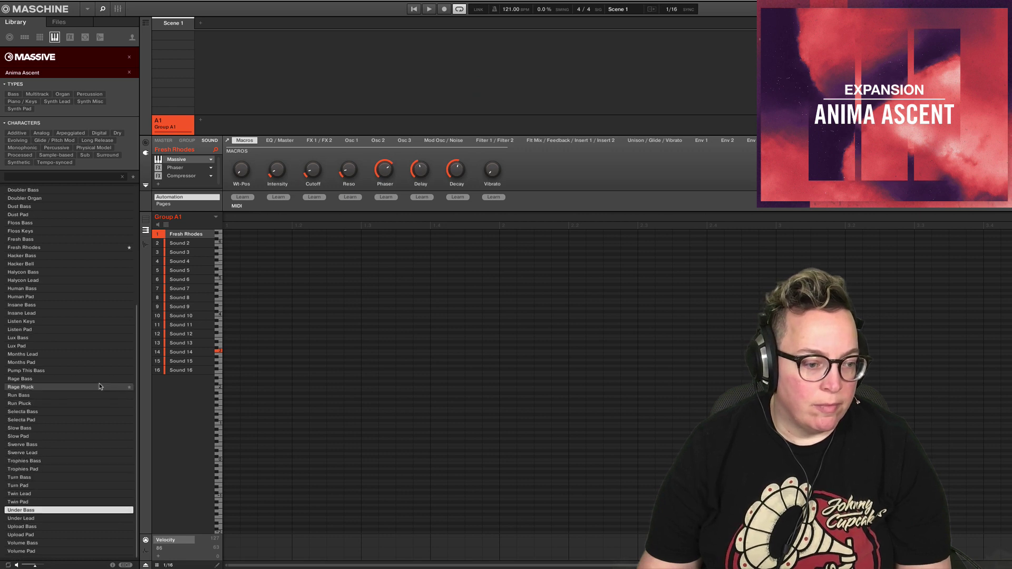
pyautogui.press('Down')
pyautogui.press('Down')
pyautogui.press('Down')
pyautogui.press('Down')
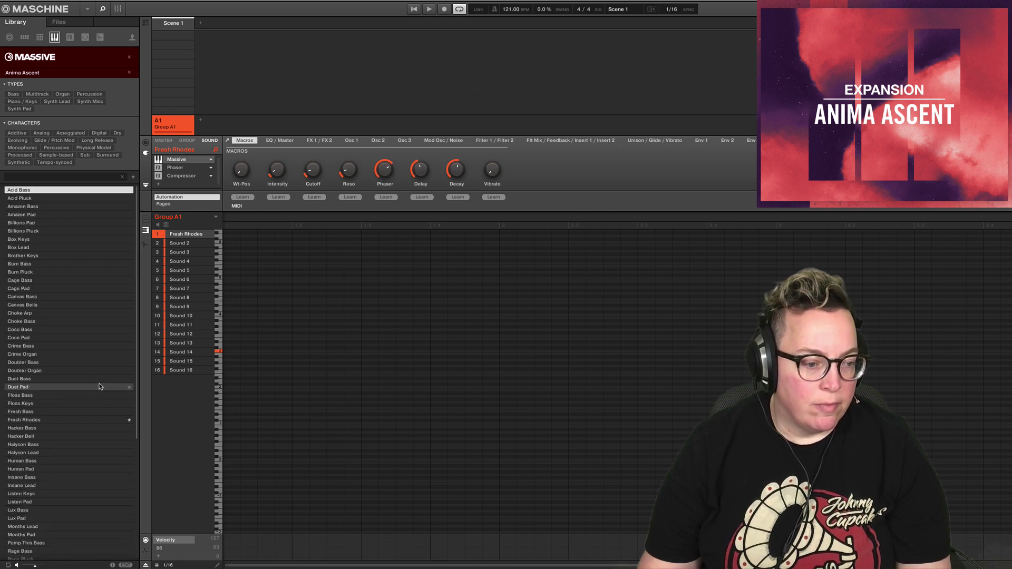
# - Load Volume Pad, the last Massive preset in the bank, into sound slot 1 to play it
pyautogui.press('Up')
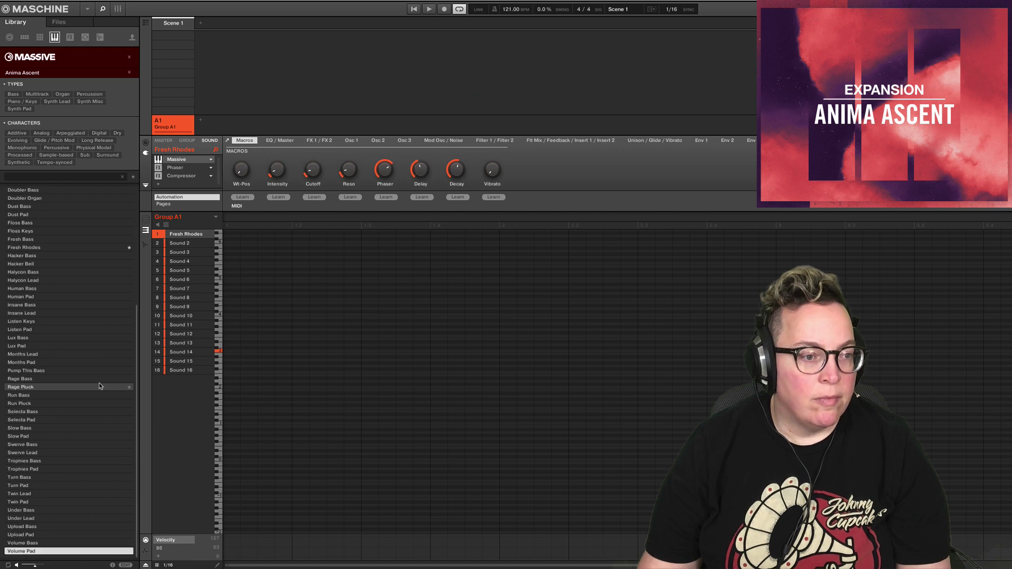
pyautogui.doubleClick(55, 552)
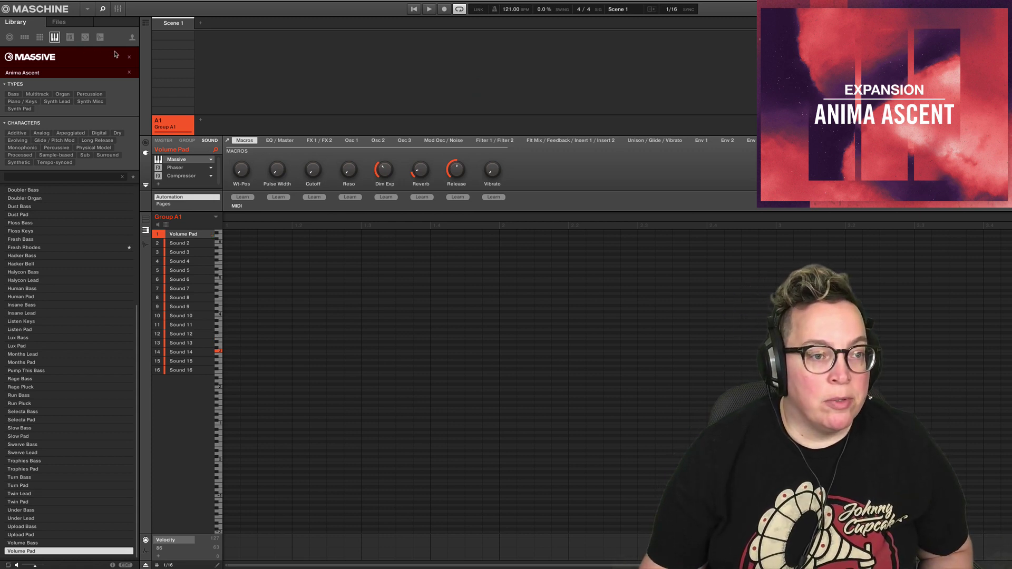
# - Switch the instrument library from Massive to Monark's Anima Ascent bank and load Cover Bass into sound slot 1
pyautogui.click(129, 59)
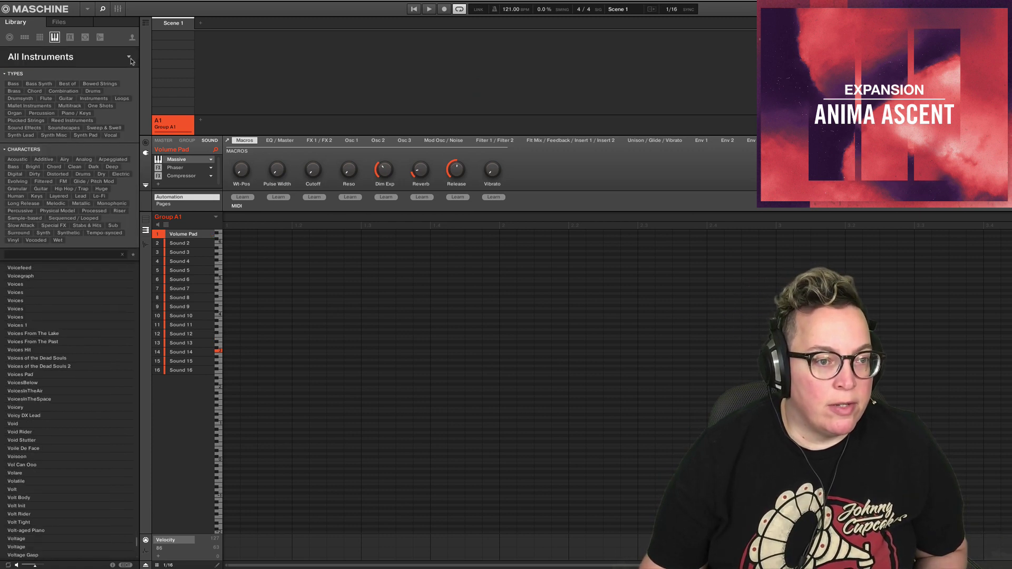
pyautogui.click(129, 58)
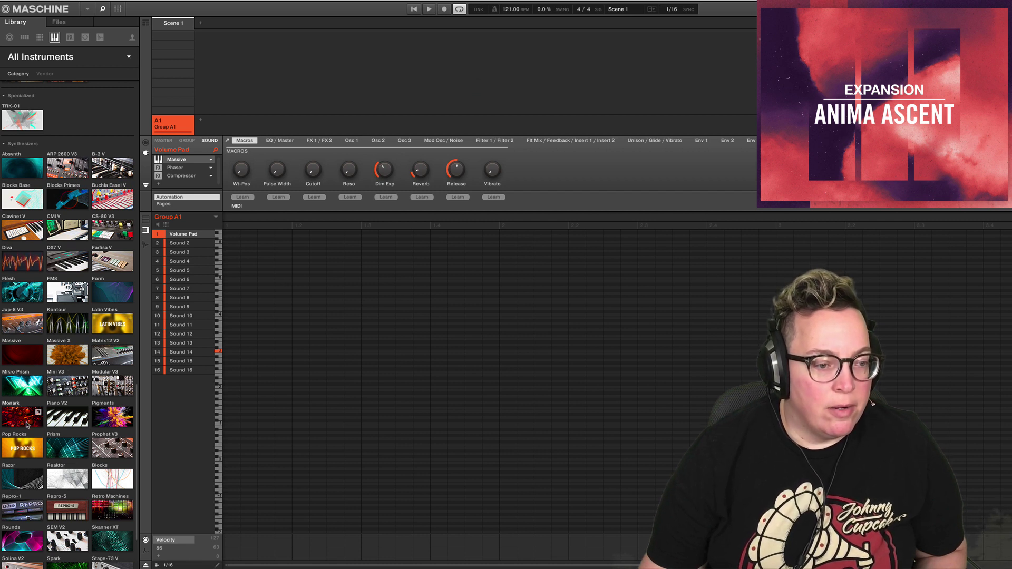
pyautogui.click(14, 408)
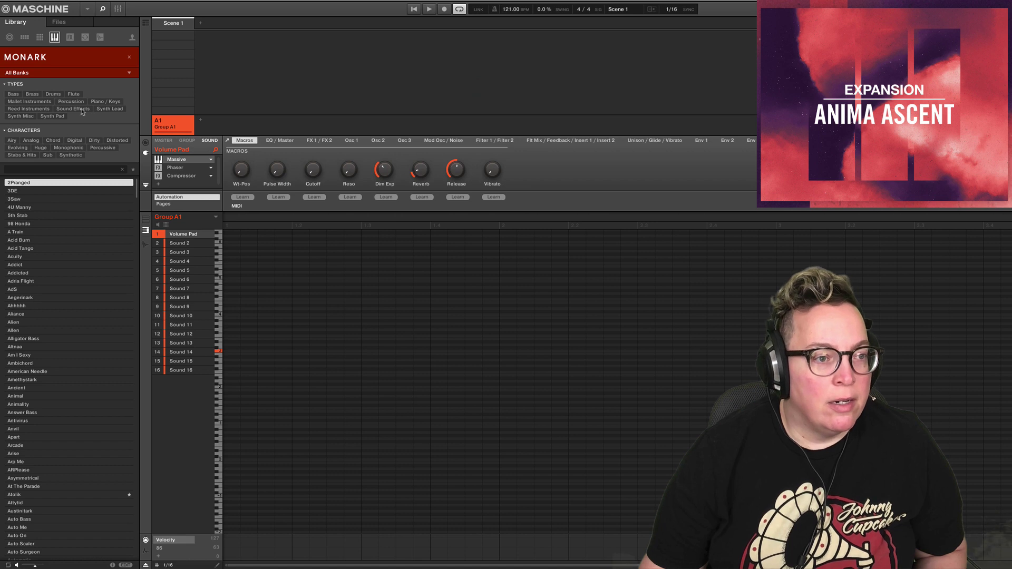
pyautogui.click(129, 74)
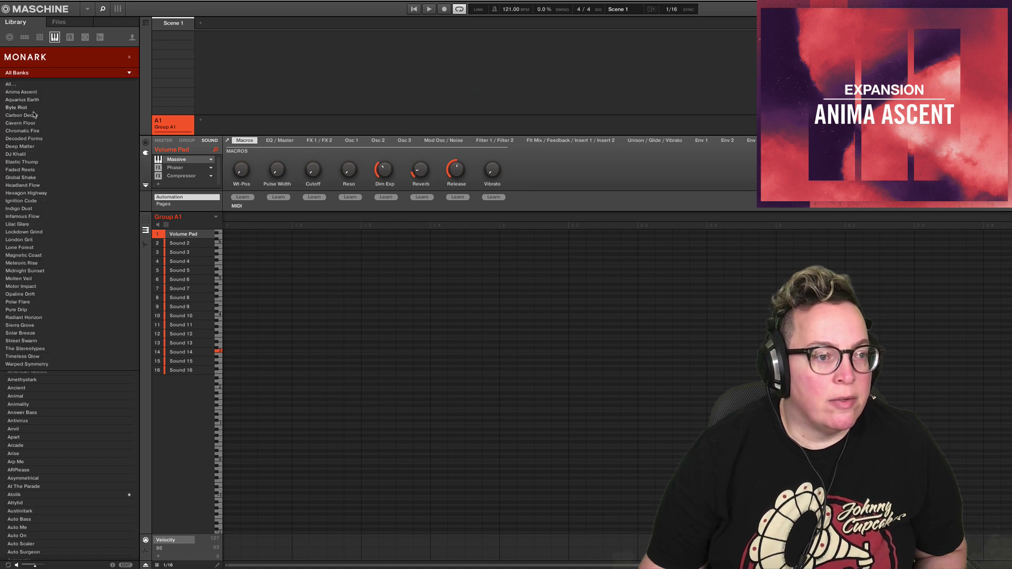
pyautogui.click(22, 92)
pyautogui.click(27, 155)
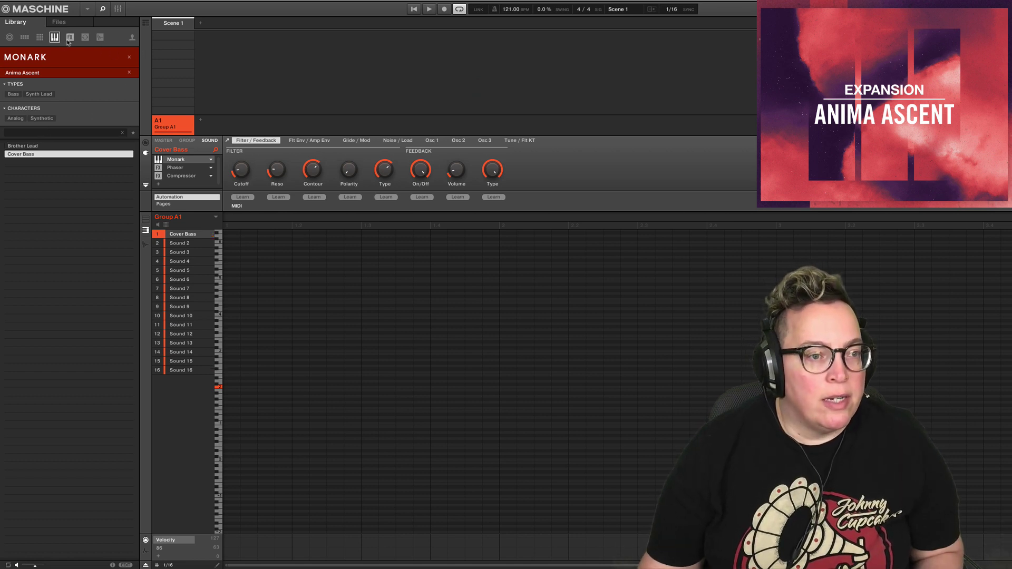
# - Show the loops in the library and filter them to the Anima Ascent expansion
pyautogui.click(84, 37)
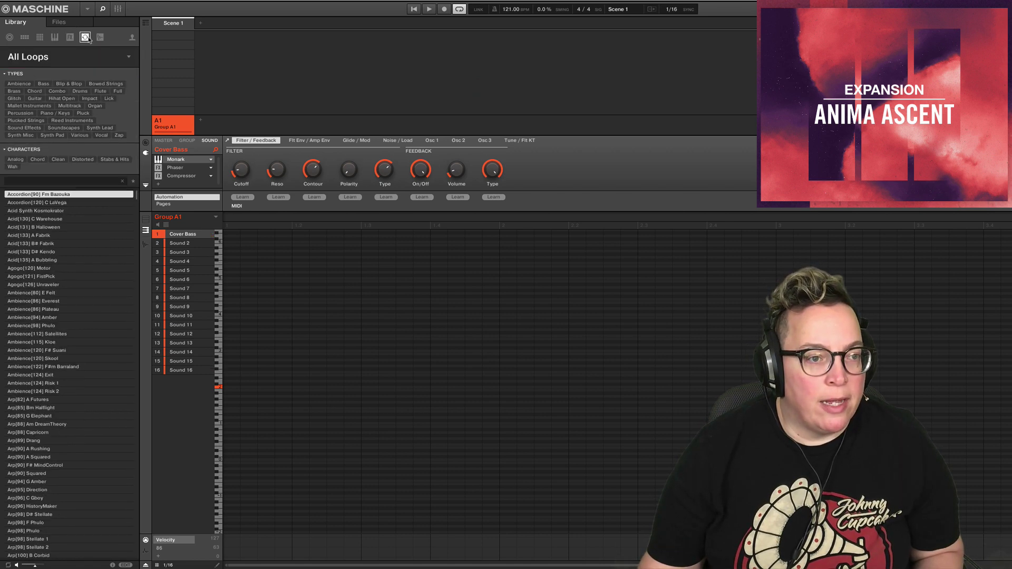
pyautogui.click(129, 58)
pyautogui.scroll(6, 73, 90)
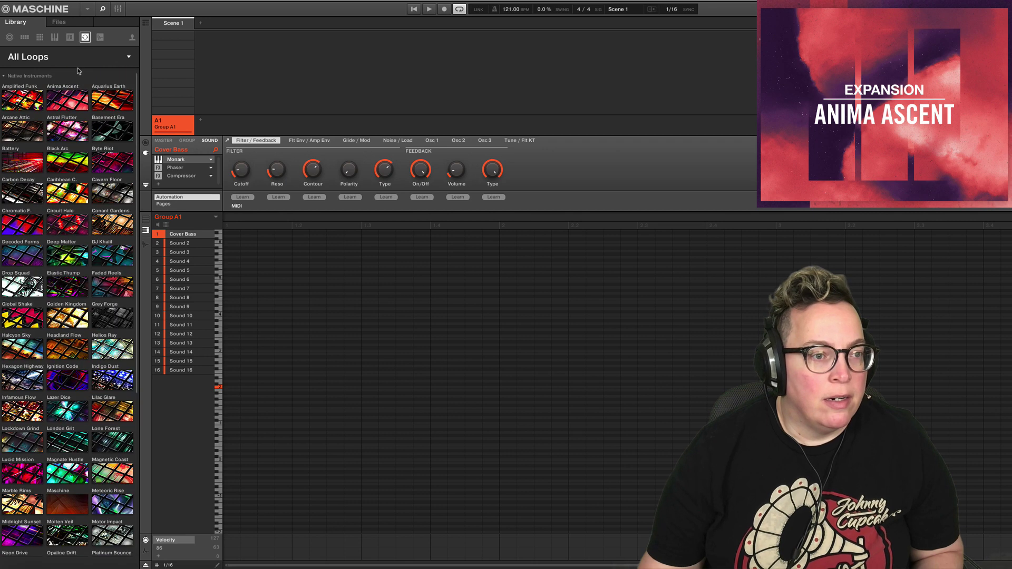
pyautogui.click(77, 110)
# - Preview a selection of the bass loops, including Bass[90] F Coco, Bass[100] C Brother, Bass[100] C Pump This and Bass[130] A Cage
pyautogui.click(60, 128)
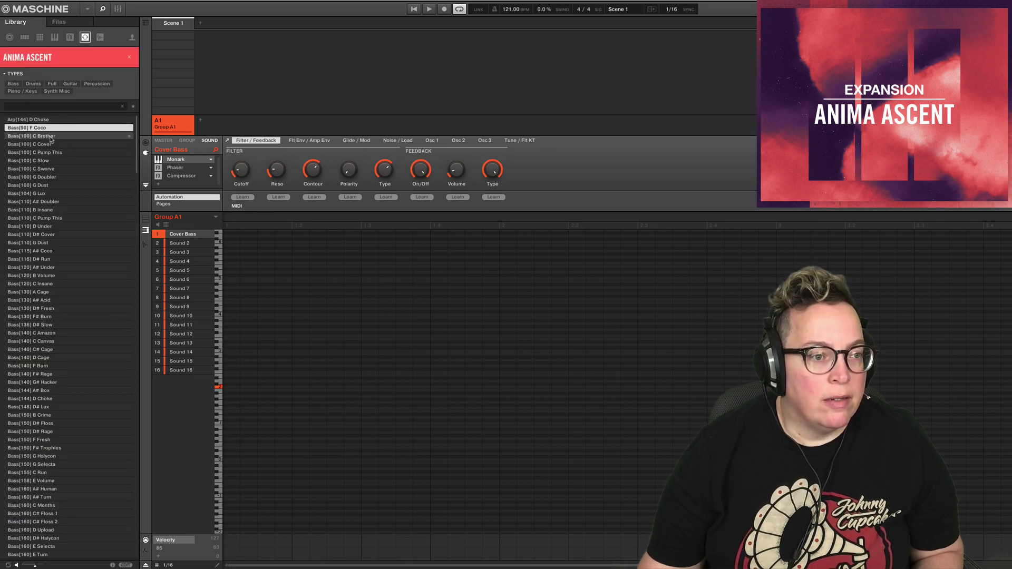
pyautogui.click(53, 136)
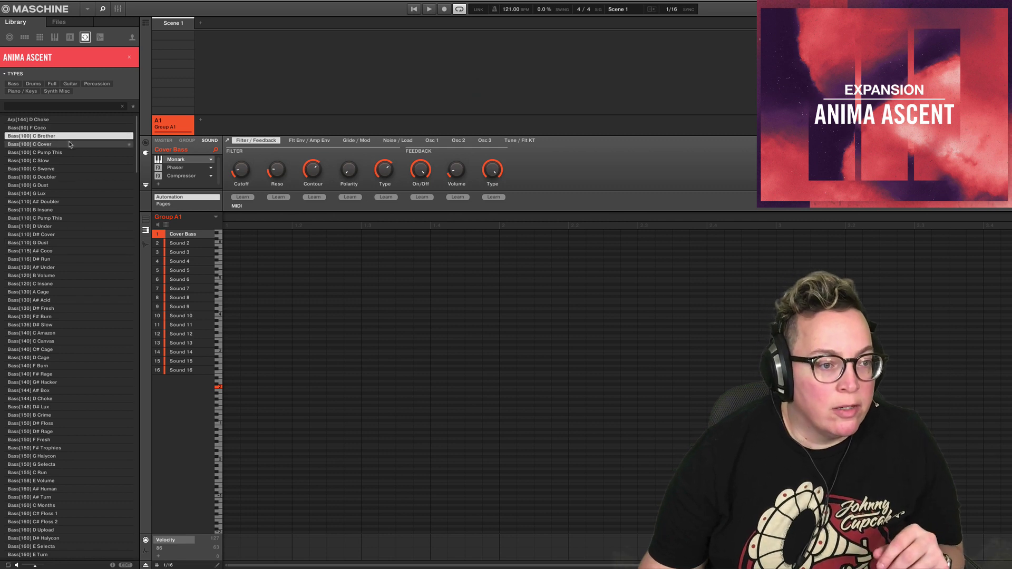
pyautogui.click(58, 152)
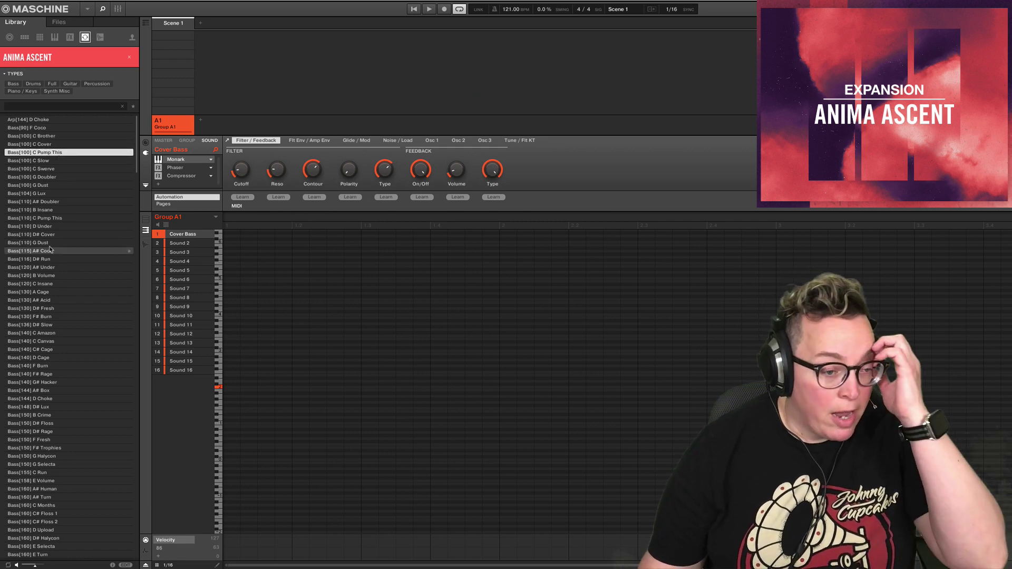
pyautogui.click(42, 292)
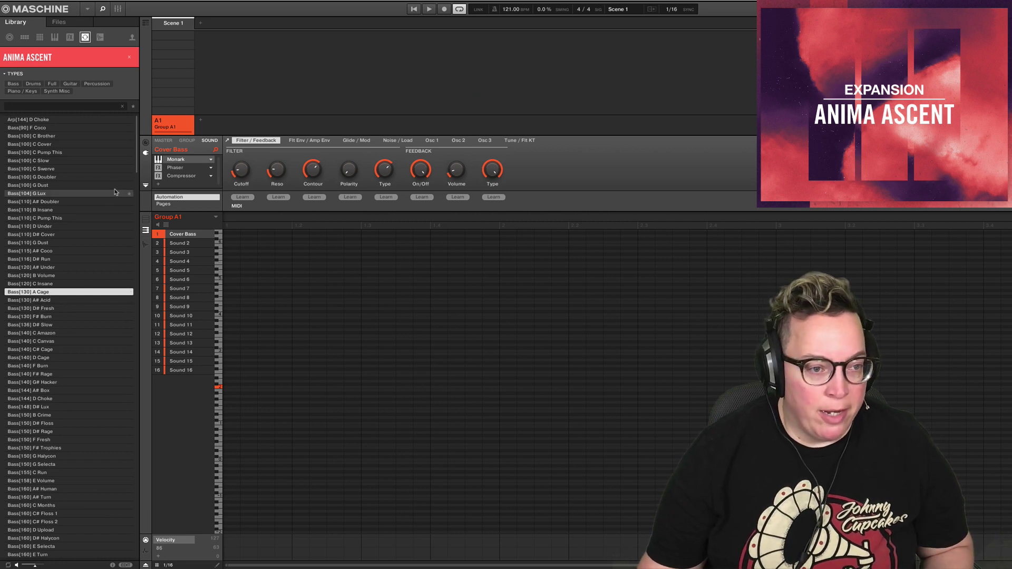
pyautogui.moveTo(137, 144); pyautogui.dragTo(137, 156)
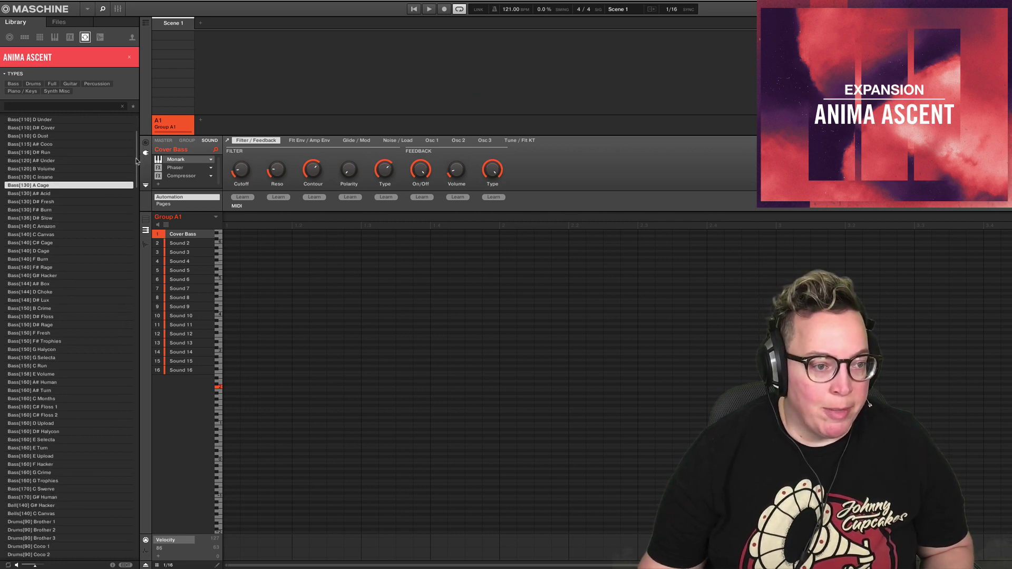
pyautogui.click(84, 252)
pyautogui.scroll(-1, 68, 275)
pyautogui.click(52, 308)
# - Preview slower drum loops from Drums[90] Brother 1 to Drums[110] Dust 2, including Drums[90] Coco 3 and Drums[100] Swerve 1
pyautogui.scroll(-8, 51, 311)
pyautogui.click(48, 300)
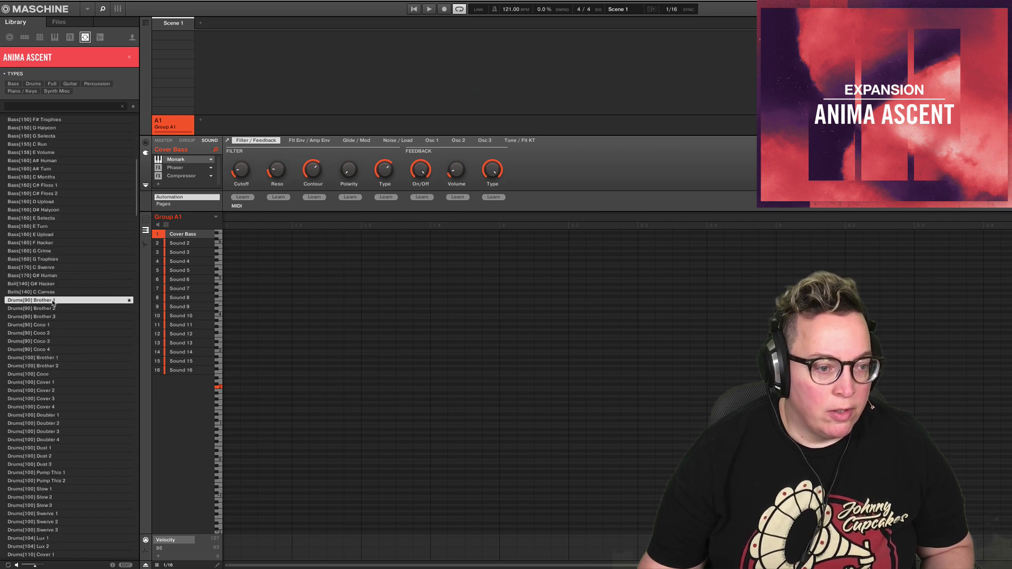
pyautogui.click(44, 342)
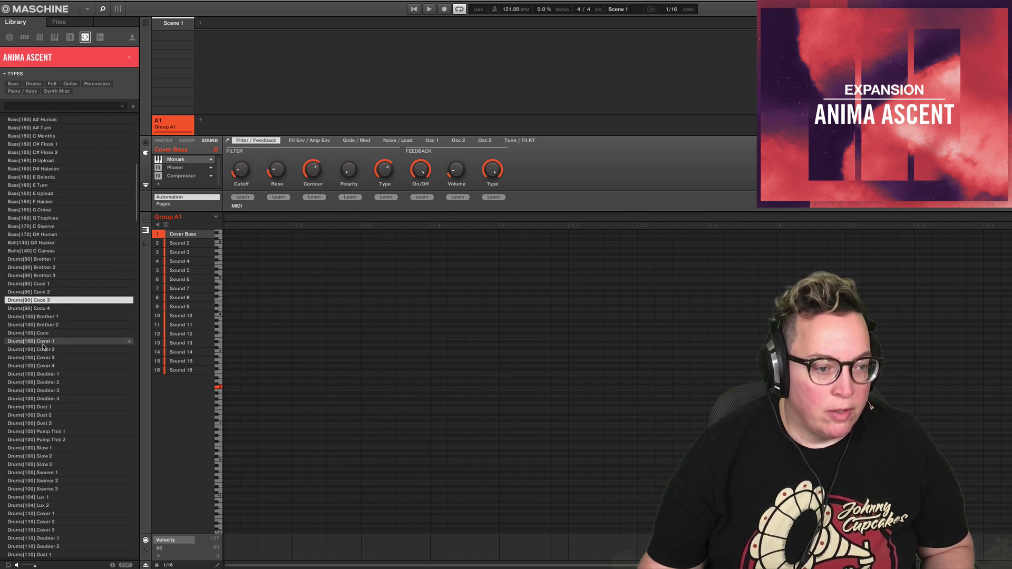
pyautogui.click(44, 342)
pyautogui.scroll(-3, 43, 343)
pyautogui.click(42, 342)
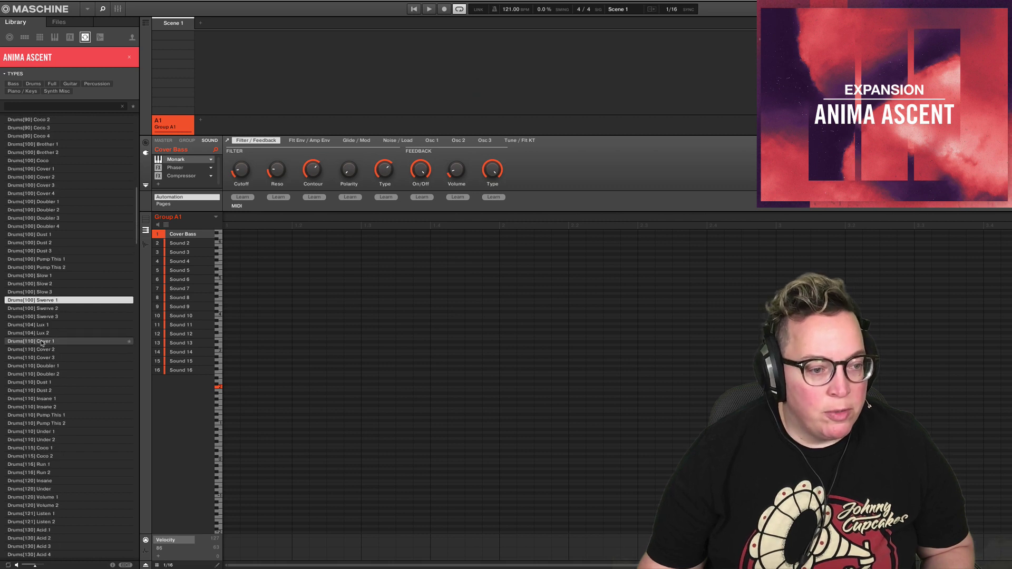
pyautogui.click(42, 342)
pyautogui.click(48, 391)
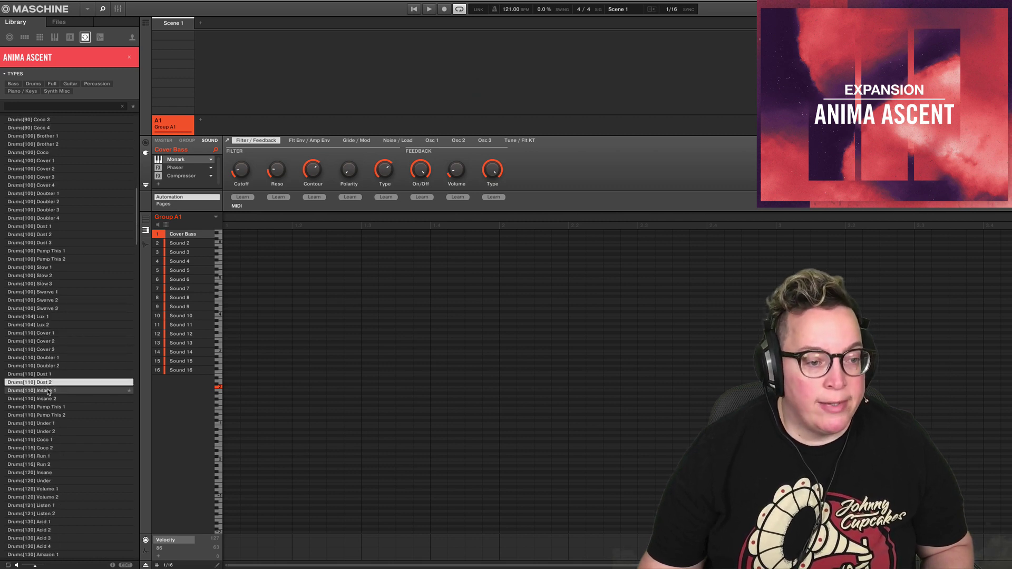
# - Preview faster drum loops further down the list, including Drums[136] Slow 1, Drums[150] Fresh 1 and Drums[160] Hacker 2
pyautogui.click(63, 432)
pyautogui.click(64, 432)
pyautogui.click(60, 431)
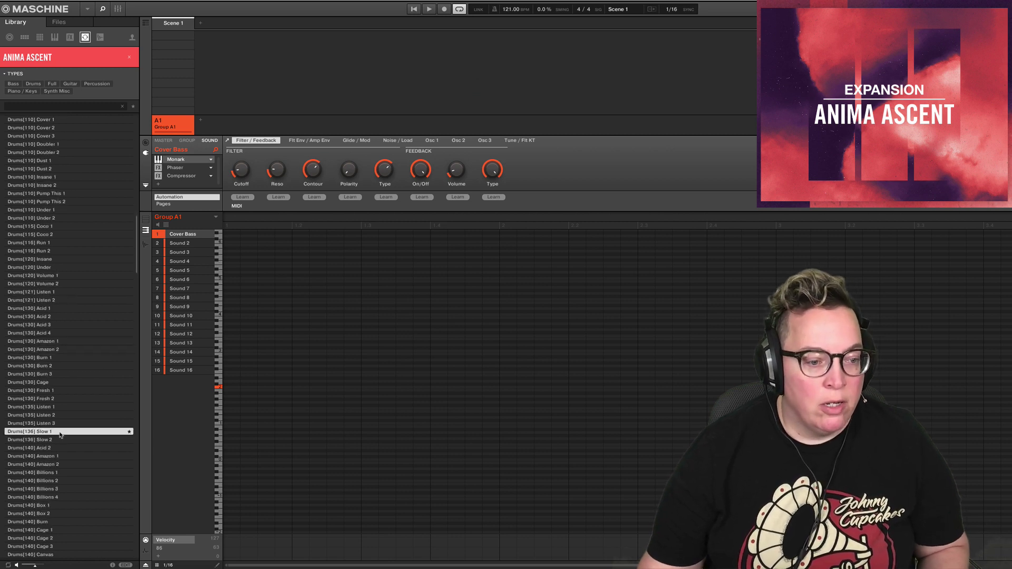
pyautogui.click(65, 432)
pyautogui.click(63, 431)
pyautogui.click(62, 435)
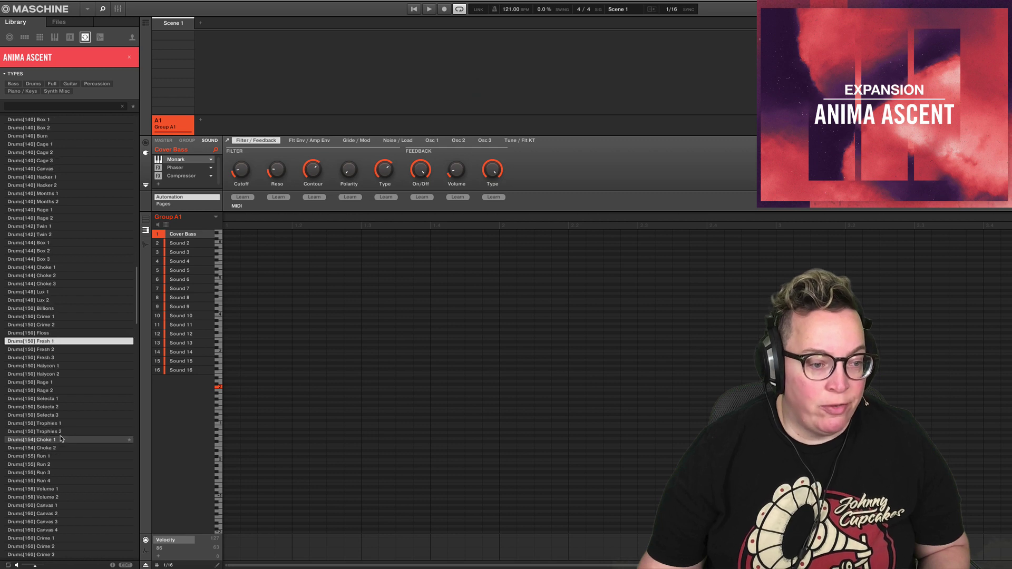
pyautogui.click(61, 439)
pyautogui.click(59, 440)
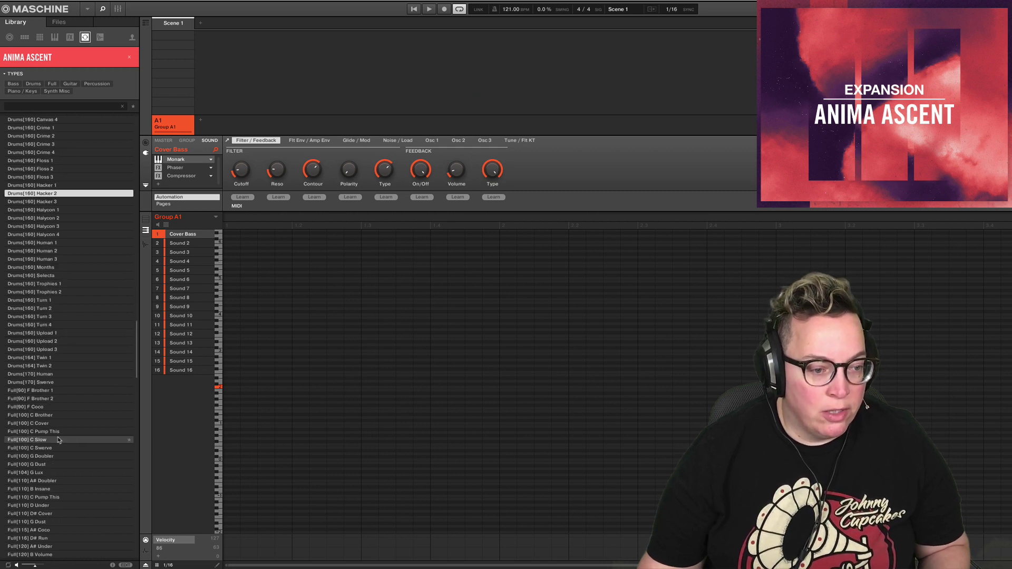
# - Preview a few of the Full loops listed between the drum and guitar loops
pyautogui.click(42, 340)
pyautogui.click(44, 353)
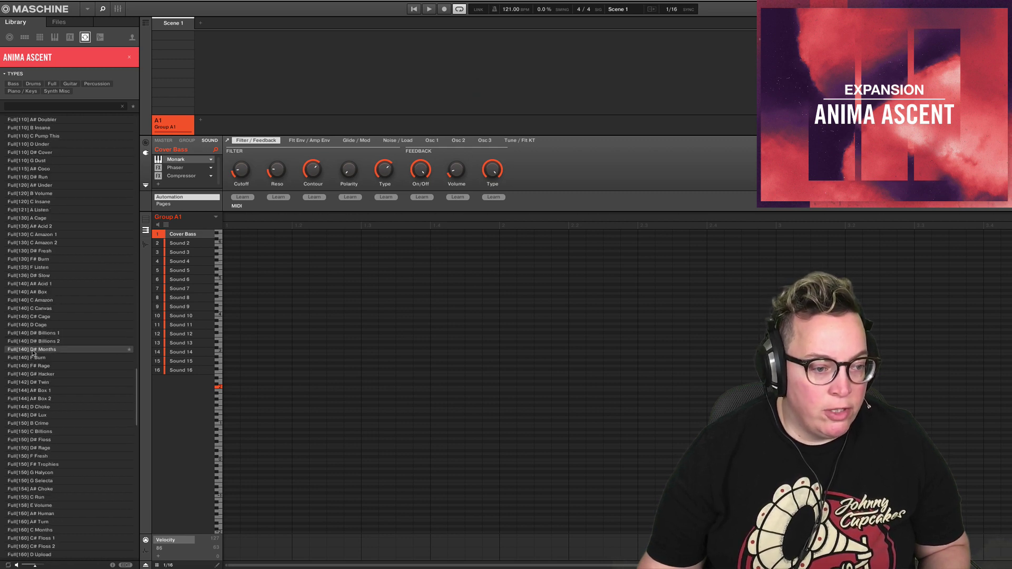
pyautogui.click(46, 407)
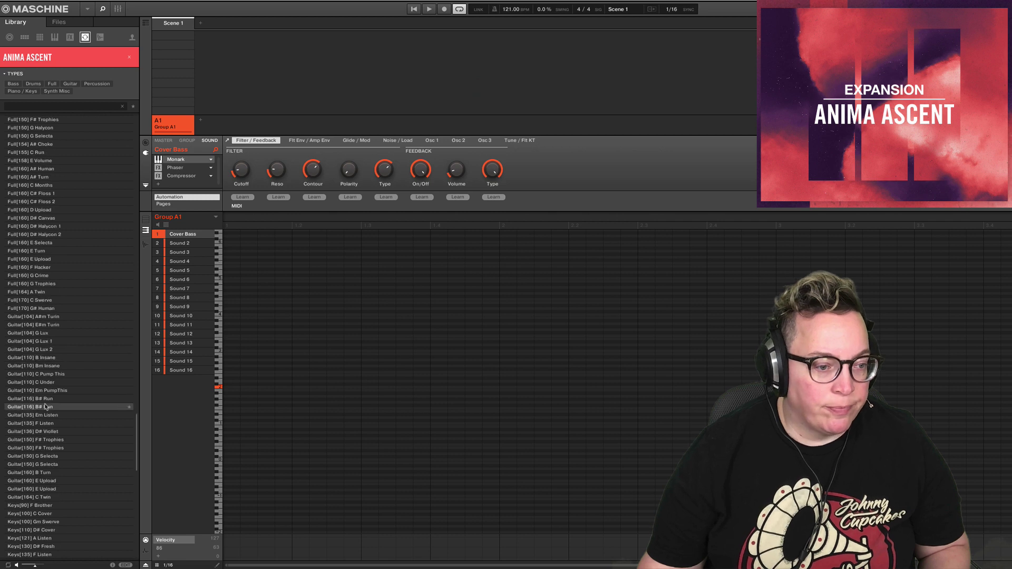
# - Preview the Guitar[104] A#m Turin and Guitar[104] E#m Turin loops and mark both as favorites
pyautogui.click(34, 318)
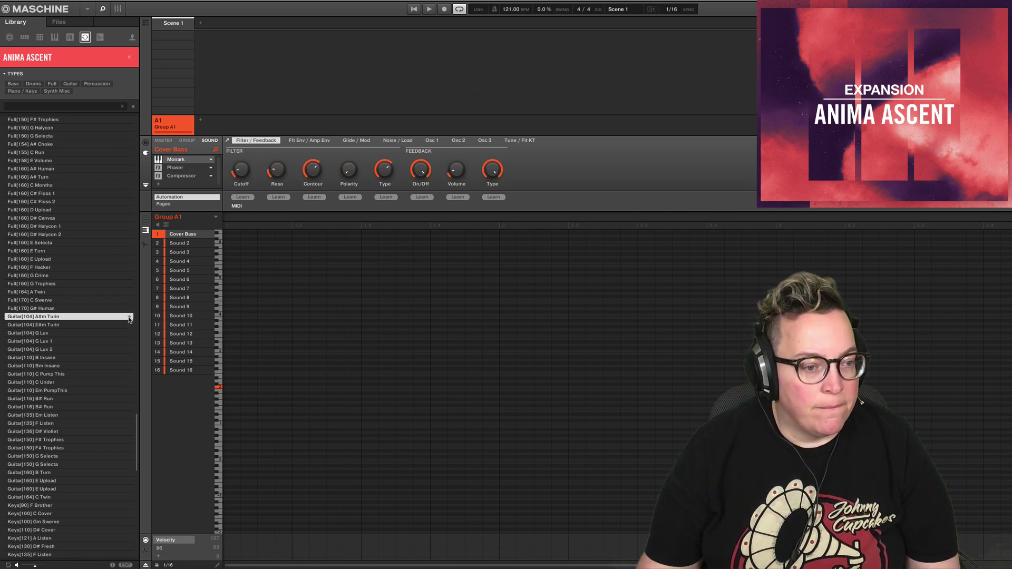
pyautogui.click(78, 326)
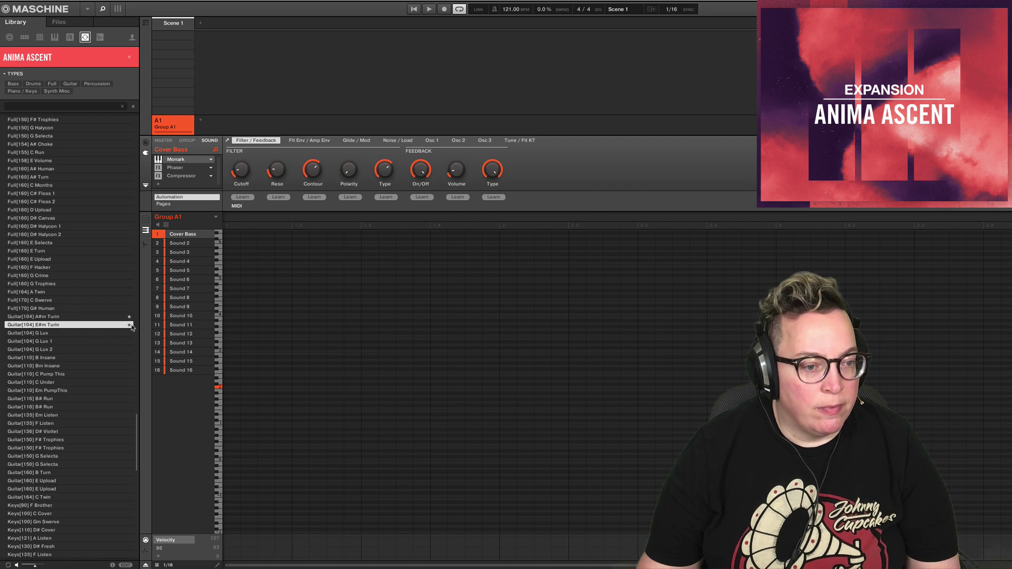
pyautogui.click(129, 325)
# - Preview the three G Lux guitar loops and the two Insane guitar loops, marking Guitar[110] B Insane and Bm Insane as favorites
pyautogui.click(75, 335)
pyautogui.click(69, 342)
pyautogui.click(65, 350)
pyautogui.click(68, 358)
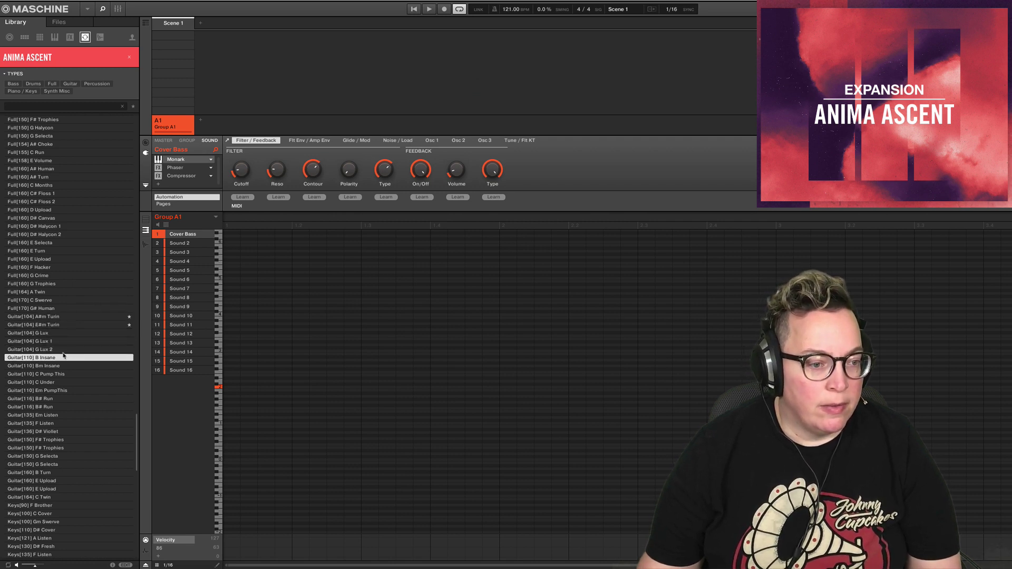
pyautogui.click(129, 358)
pyautogui.click(110, 366)
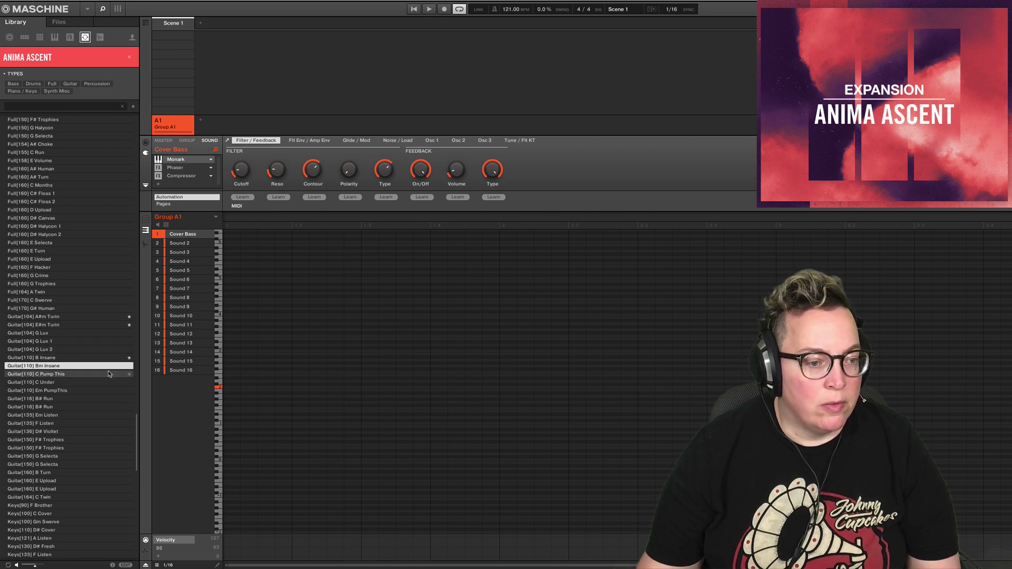
pyautogui.click(129, 367)
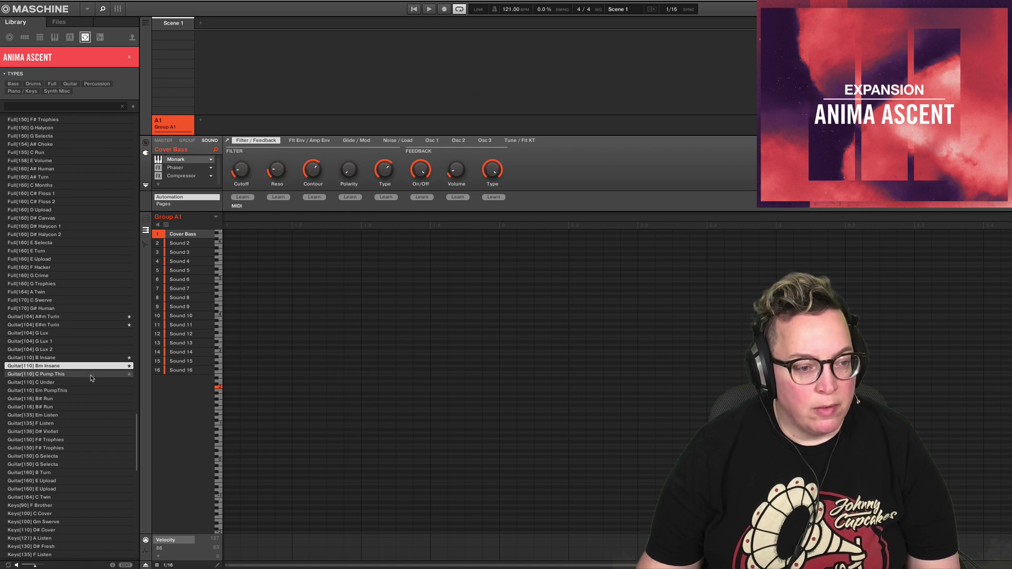
# - Preview the Guitar[110] C Pump This and C Under loops, and briefly start and stop the project playback
pyautogui.click(91, 375)
pyautogui.scroll(-4, 88, 378)
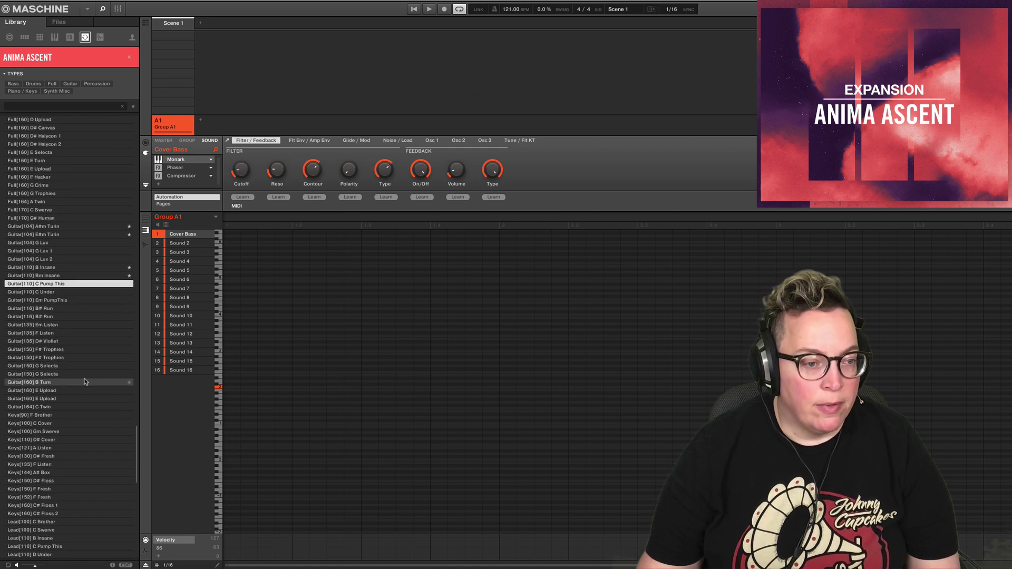
pyautogui.press('Down')
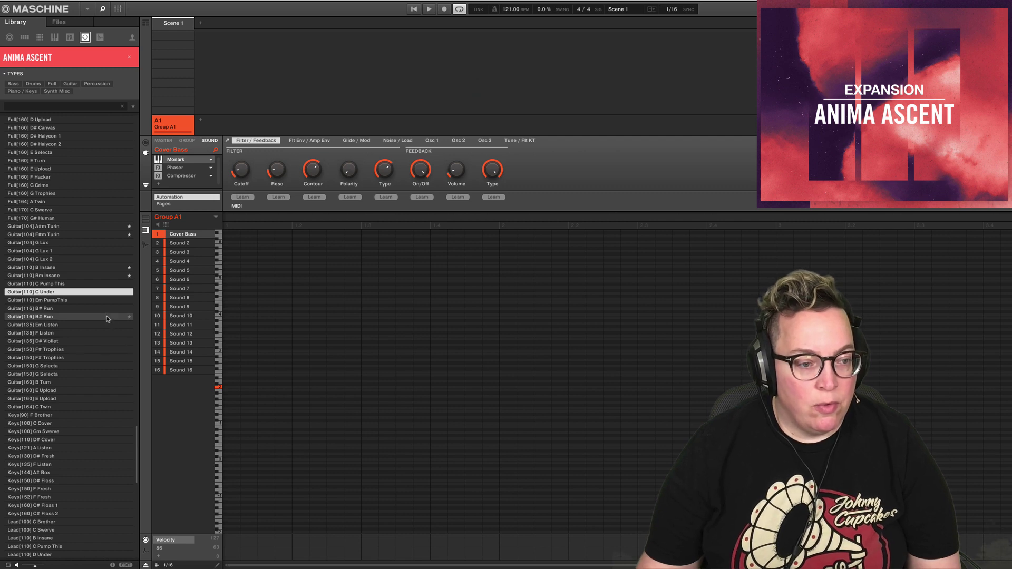
pyautogui.press('space')
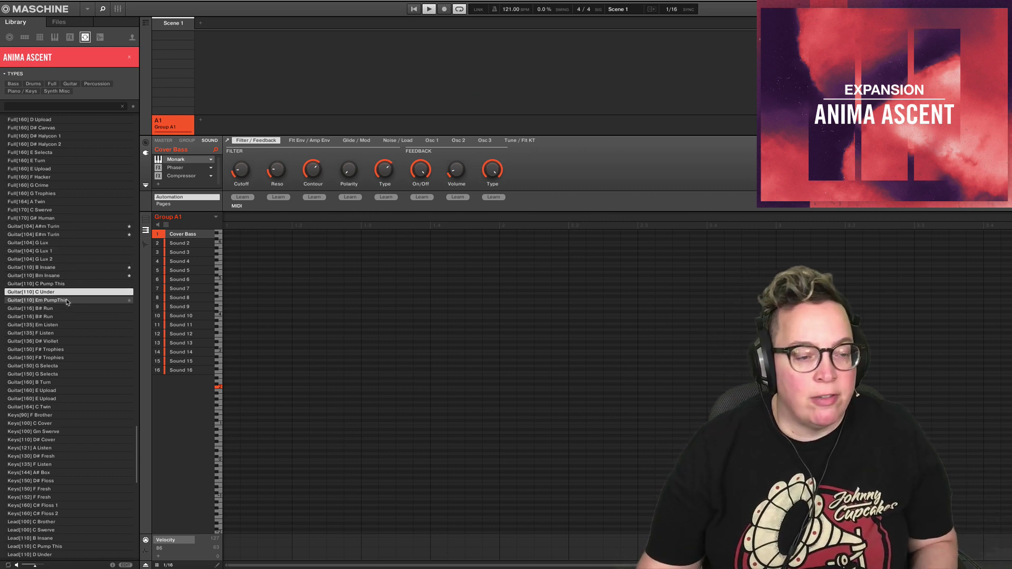
pyautogui.press('space')
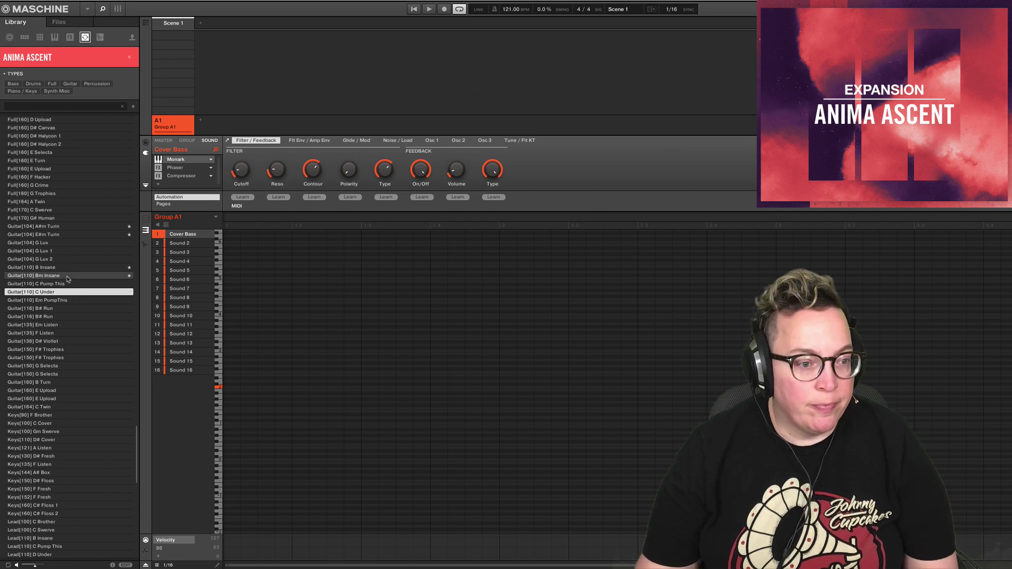
# - Preview the guitar loops from Guitar[110] Em PumpThis through Guitar[136] D# Violet
pyautogui.press('Down')
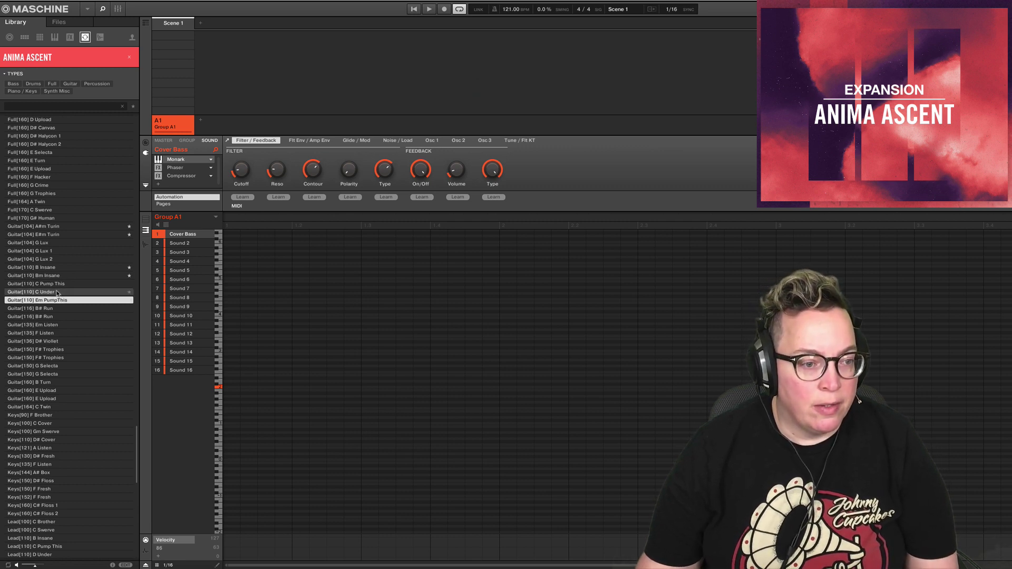
pyautogui.press('Down')
pyautogui.press('Down')
pyautogui.scroll(-3, 55, 301)
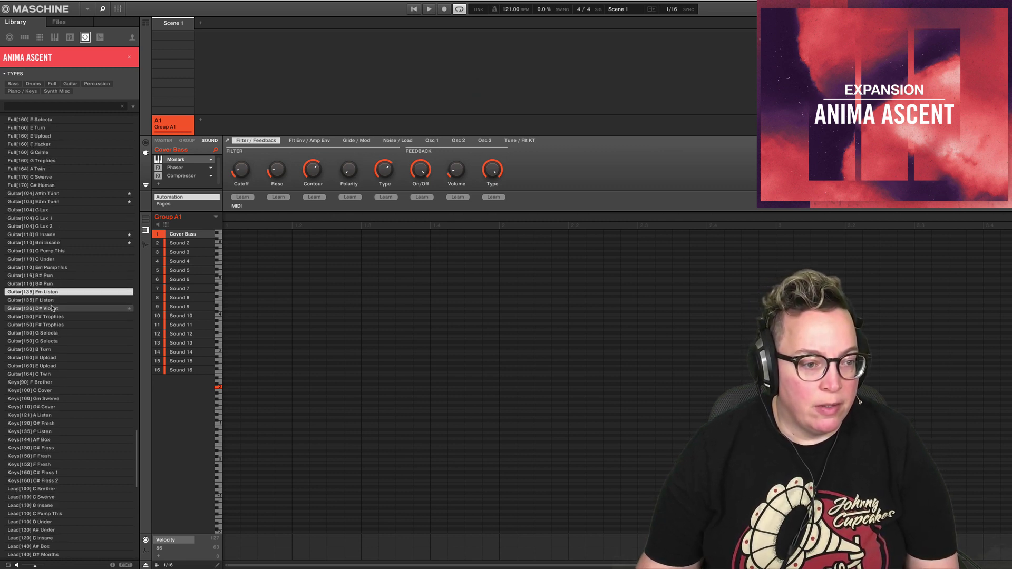
pyautogui.press('Down')
pyautogui.press('Down')
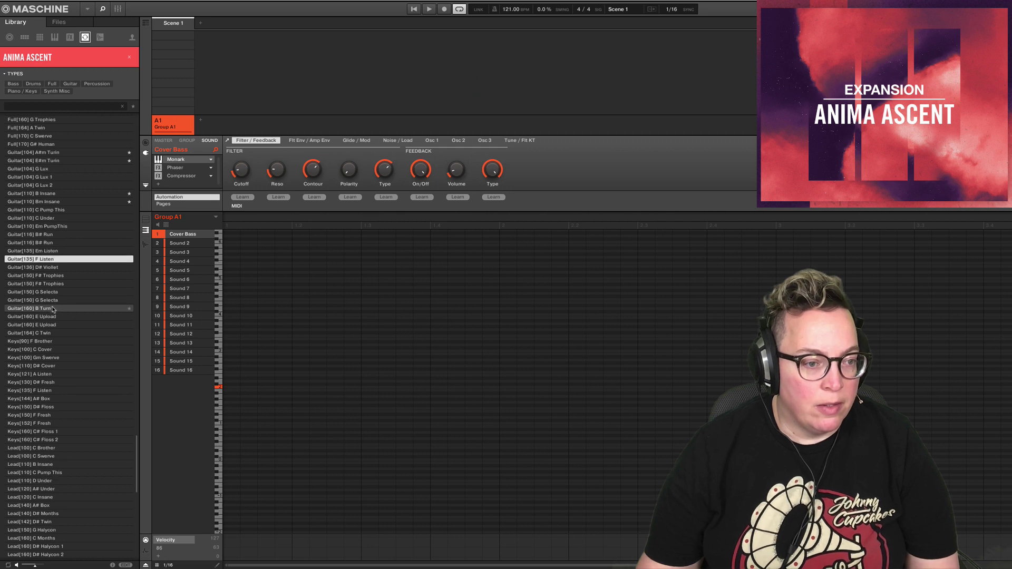
pyautogui.press('Down')
pyautogui.scroll(-2, 52, 310)
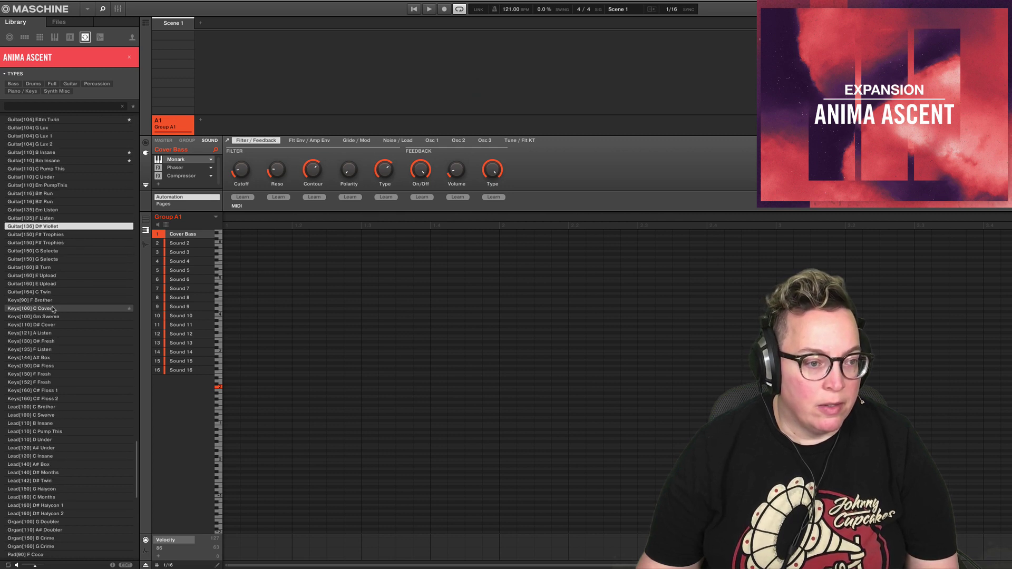
# - Preview the Guitar[150] F# Trophies and G Selecta loops, marking the first G Selecta loop as a favorite
pyautogui.press('Down')
pyautogui.press('Down')
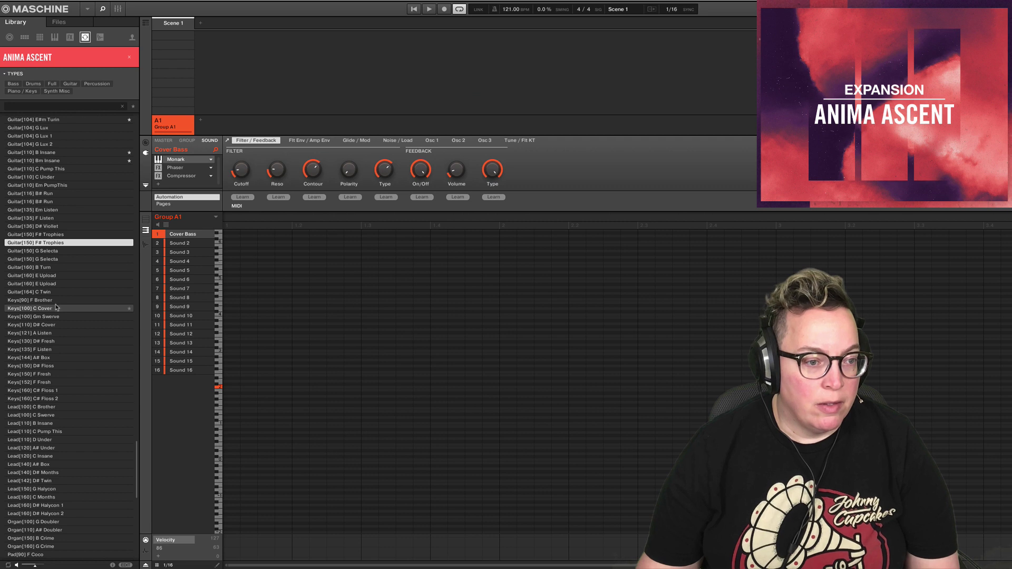
pyautogui.press('Down')
pyautogui.click(129, 252)
pyautogui.click(122, 260)
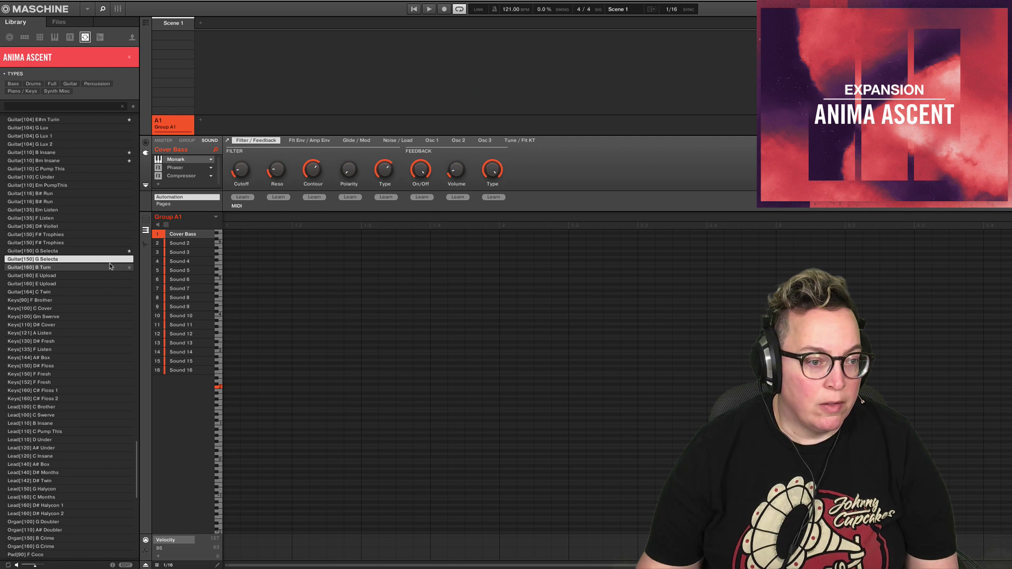
# - Preview the Guitar[160] B Turn loop, both Guitar[160] E Upload loops and the Guitar[164] C Twin loop
pyautogui.click(76, 268)
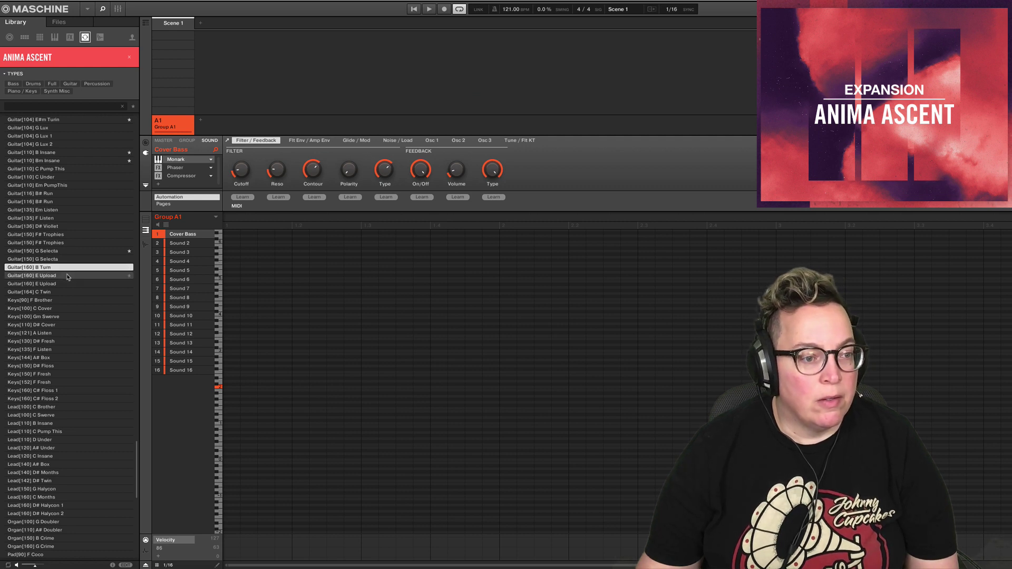
pyautogui.click(68, 276)
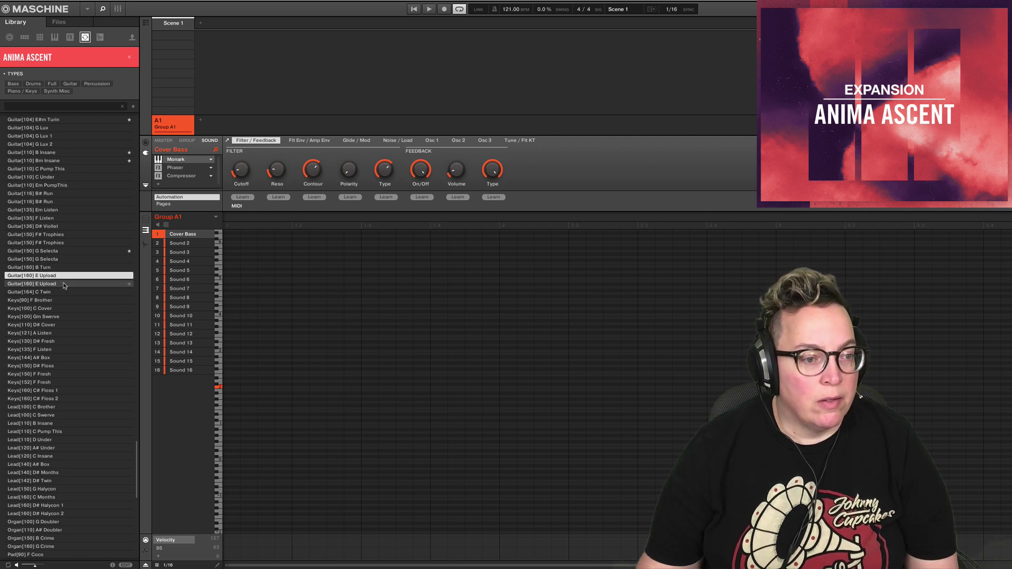
pyautogui.click(64, 284)
pyautogui.click(62, 292)
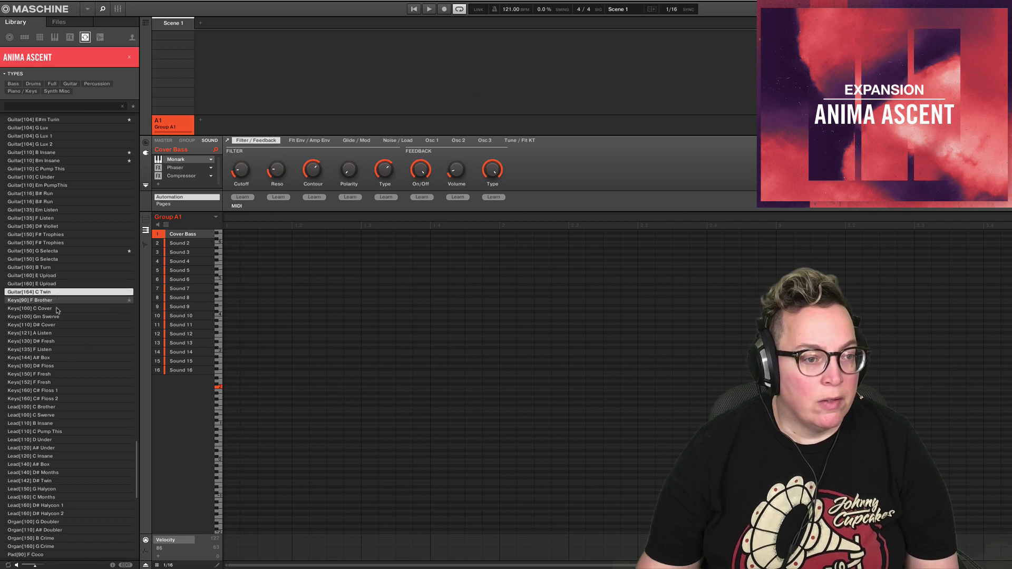
# - Preview the Keys F Brother, Gm Swerve and D# Cover loops, marking Keys[110] D# Cover as a favorite
pyautogui.click(100, 300)
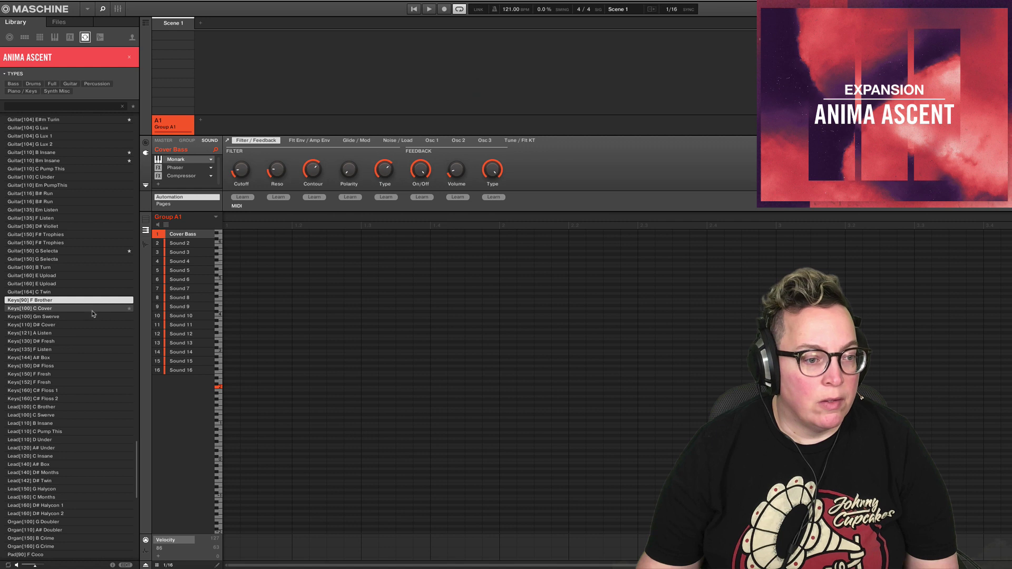
pyautogui.click(91, 317)
pyautogui.scroll(-3, 84, 327)
pyautogui.press('Down')
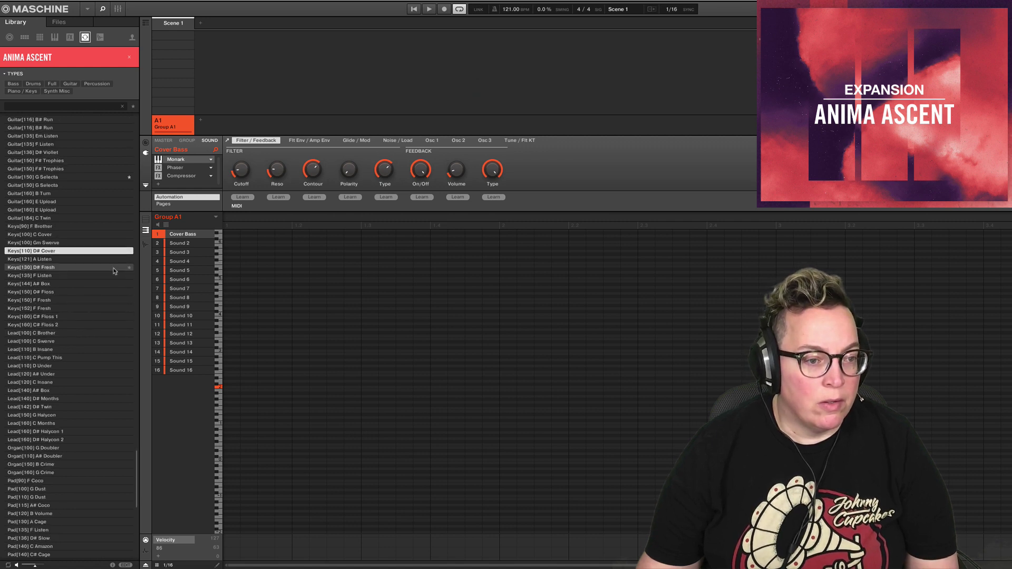
pyautogui.click(128, 252)
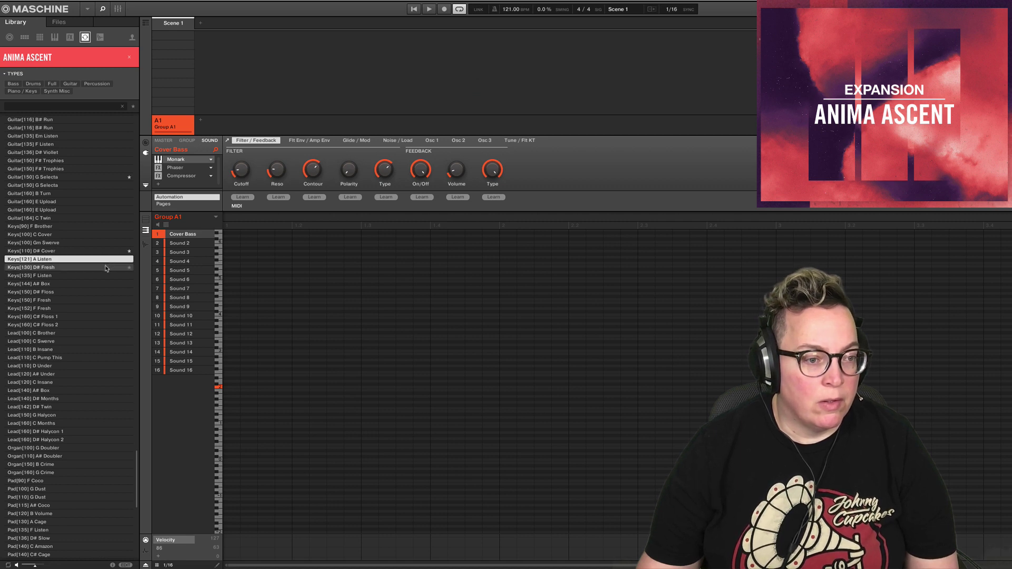
# - Preview the keys loops from Keys[130] D# Fresh through Keys[150] F Fresh, marking Keys[150] F Fresh as a favorite
pyautogui.click(106, 268)
pyautogui.press('Down')
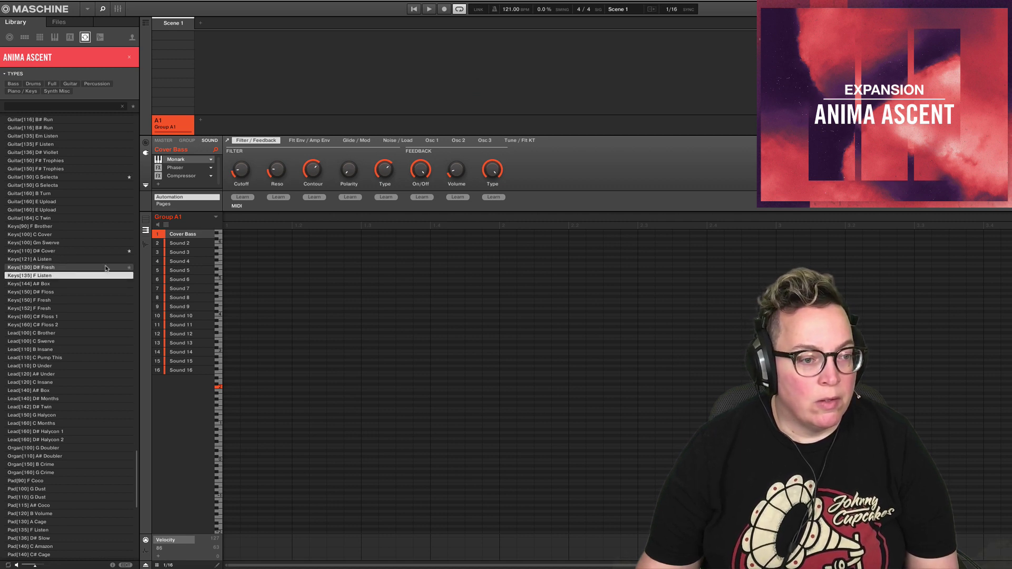
pyautogui.press('Down')
pyautogui.press('Down')
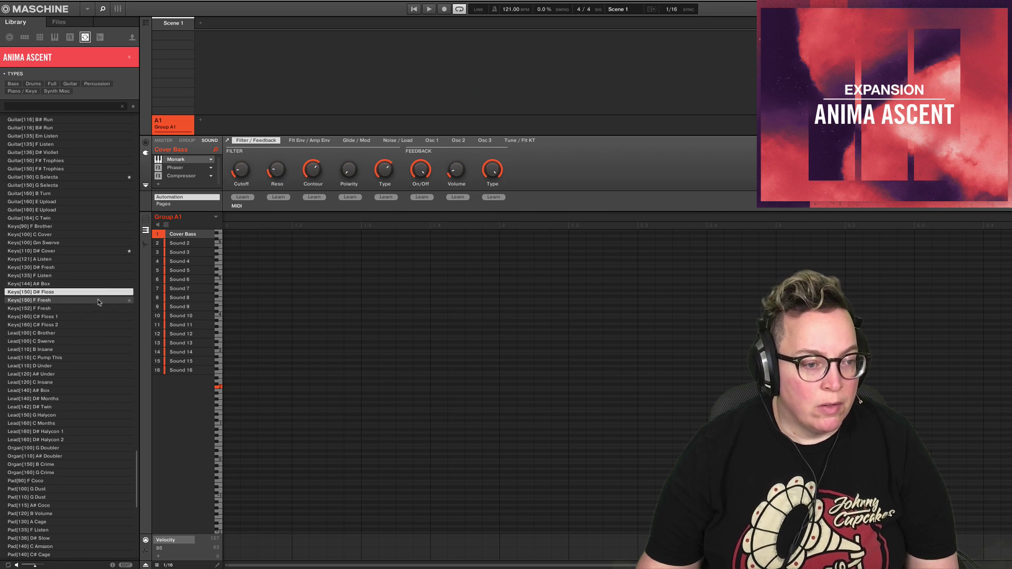
pyautogui.press('Down')
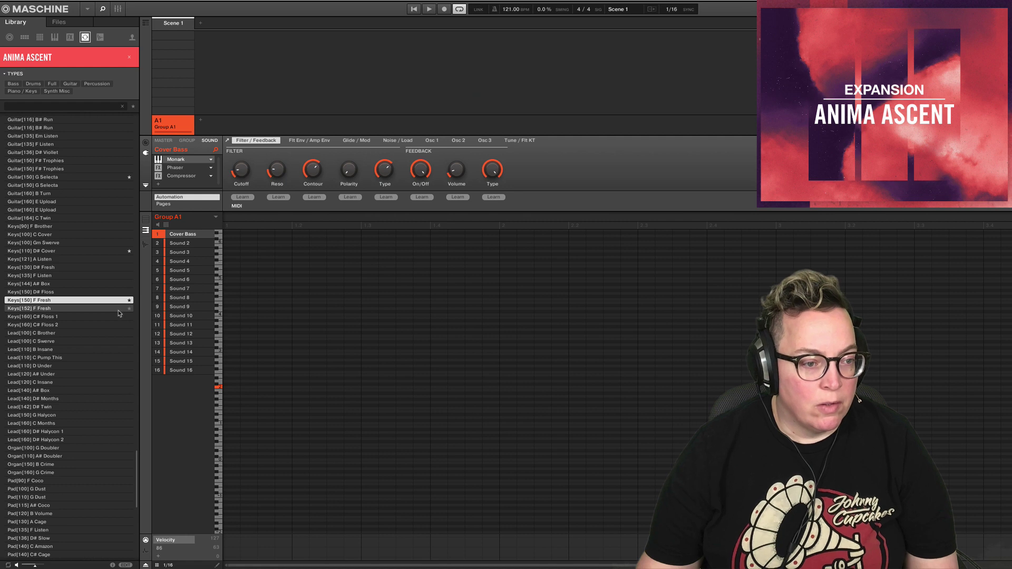
# - Preview Keys[152] F Fresh and Keys[160] C# Floss 1, and replay Keys[150] F Fresh for comparison
pyautogui.press('Down')
pyautogui.scroll(-1, 115, 314)
pyautogui.press('Down')
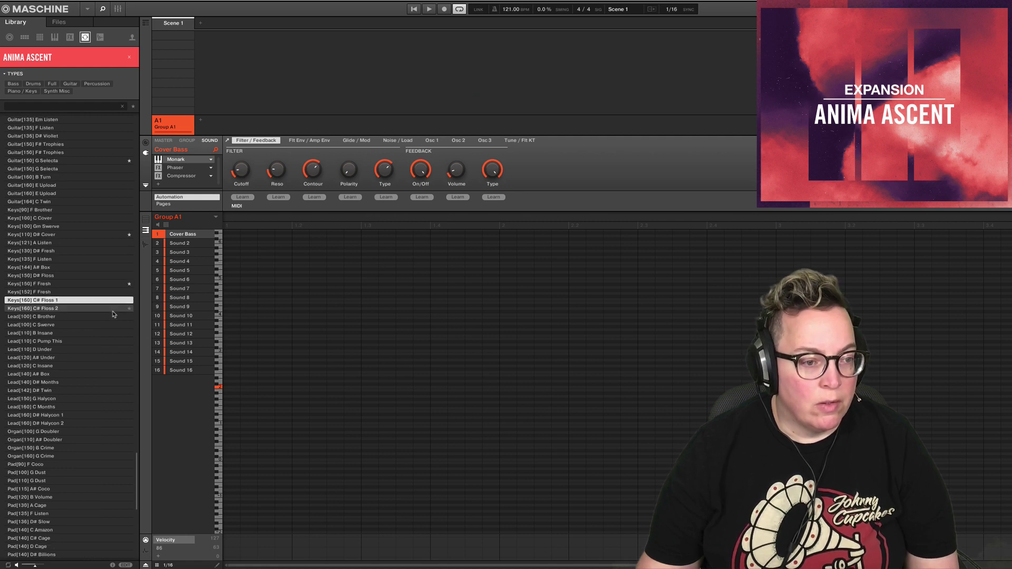
pyautogui.click(102, 286)
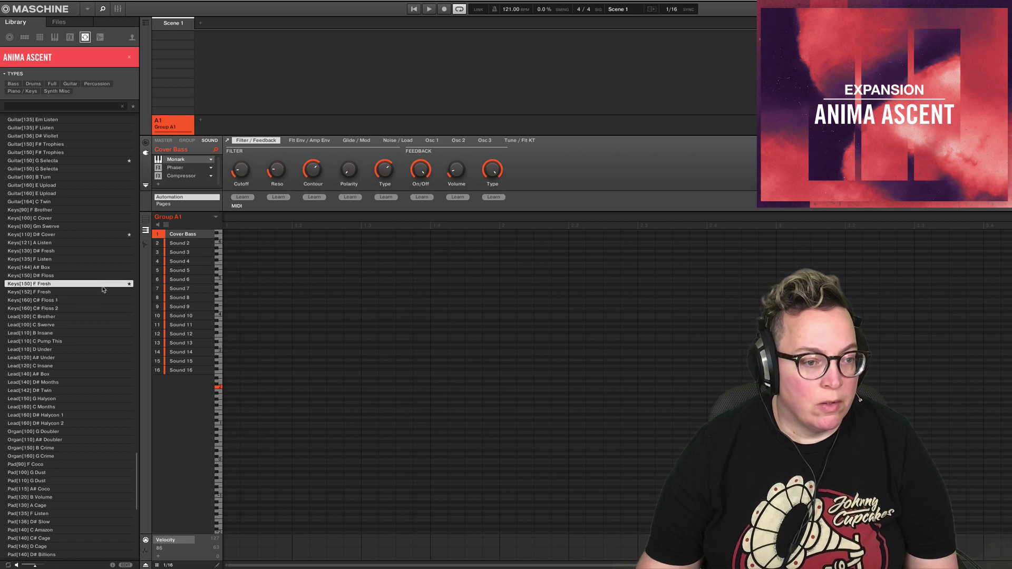
# - Preview the lead loops from Lead[120] A# Under through Lead[140] D# Months
pyautogui.click(84, 359)
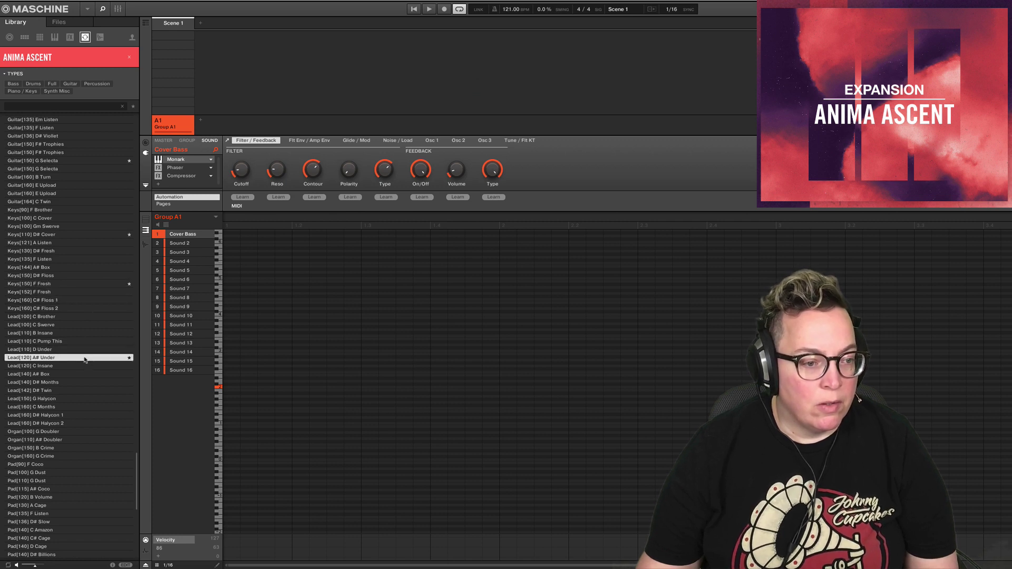
pyautogui.scroll(-2, 84, 358)
pyautogui.press('Down')
pyautogui.press('Down')
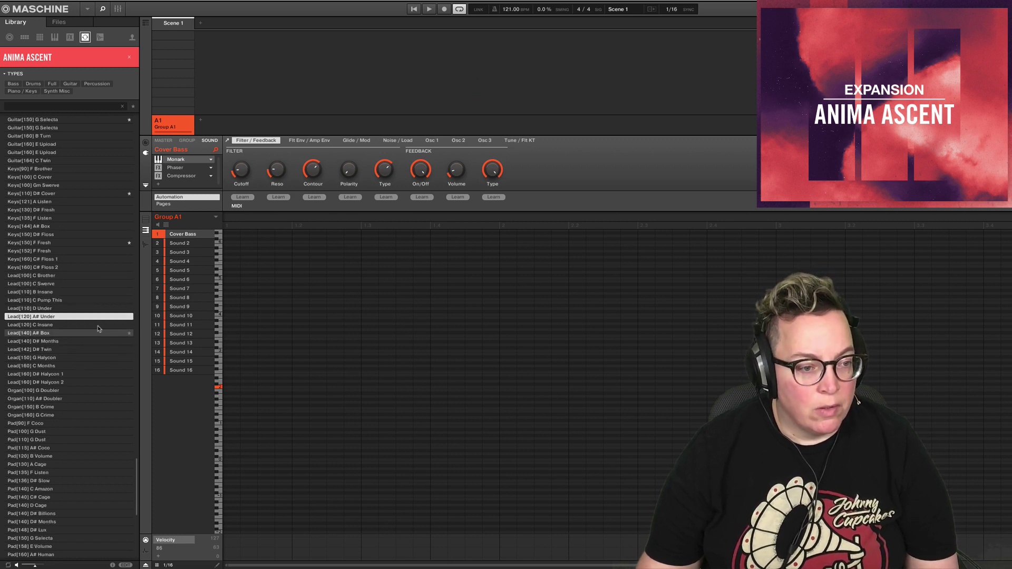
pyautogui.press('Down')
pyautogui.press('Down')
pyautogui.press('Down')
pyautogui.press('Down')
pyautogui.press('Down')
pyautogui.press('Down')
pyautogui.press('Down')
pyautogui.press('Down')
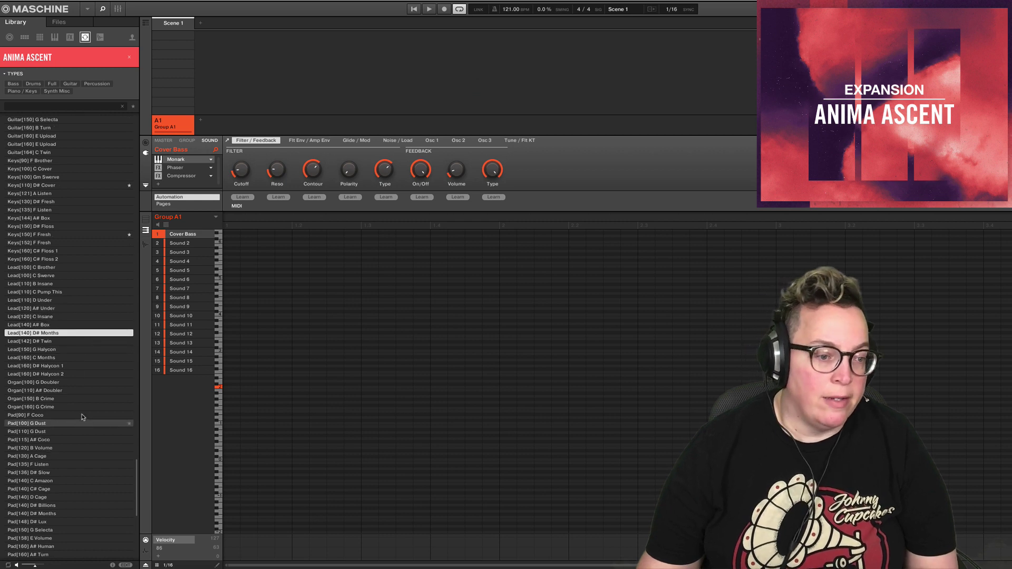
# - Preview some of the following loops, including Pad[100] G Dust and Pad[140] D# Billions, and mark Pad[140] D# Billions as a favorite
pyautogui.press('Down')
pyautogui.press('Down')
pyautogui.press('Down')
pyautogui.press('Down')
pyautogui.scroll(-3, 91, 401)
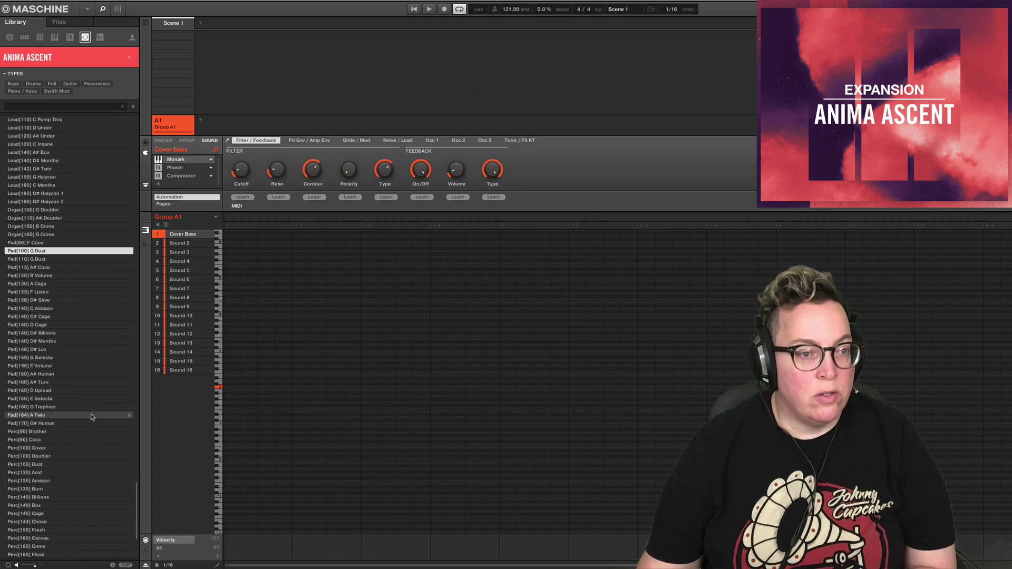
pyautogui.press('Down')
pyautogui.click(91, 332)
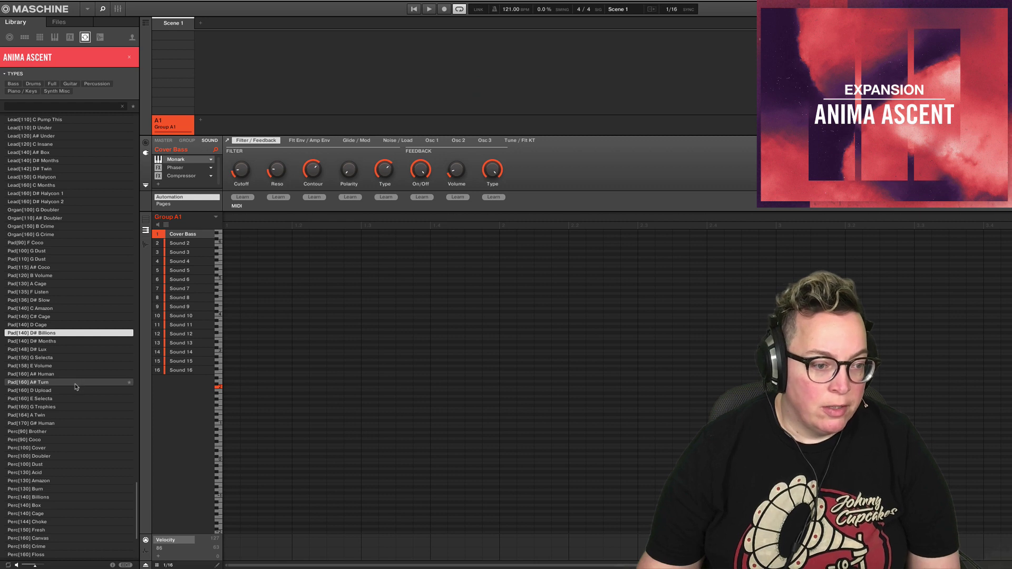
pyautogui.click(129, 333)
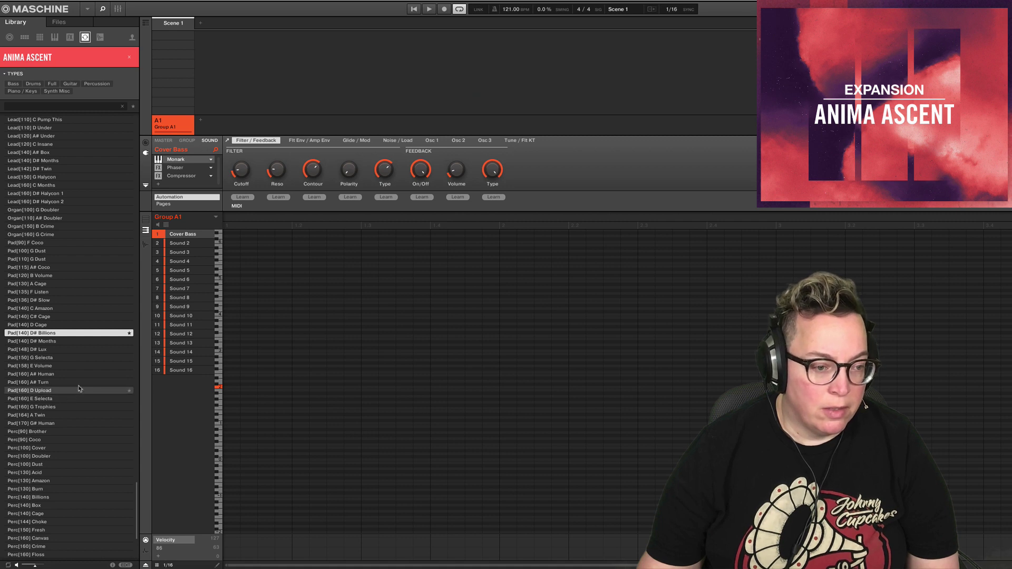
# - Preview Pad[160] G Trophies and a few percussion loops, including Perc[160] Hacker and Perc[144] Choke
pyautogui.click(73, 407)
pyautogui.press('Down')
pyautogui.press('Down')
pyautogui.press('Down')
pyautogui.press('Down')
pyautogui.press('Down')
pyautogui.press('Down')
pyautogui.press('Down')
pyautogui.press('Down')
pyautogui.press('Down')
pyautogui.press('Down')
pyautogui.press('Down')
pyautogui.press('Down')
pyautogui.press('Down')
pyautogui.press('Down')
pyautogui.press('Down')
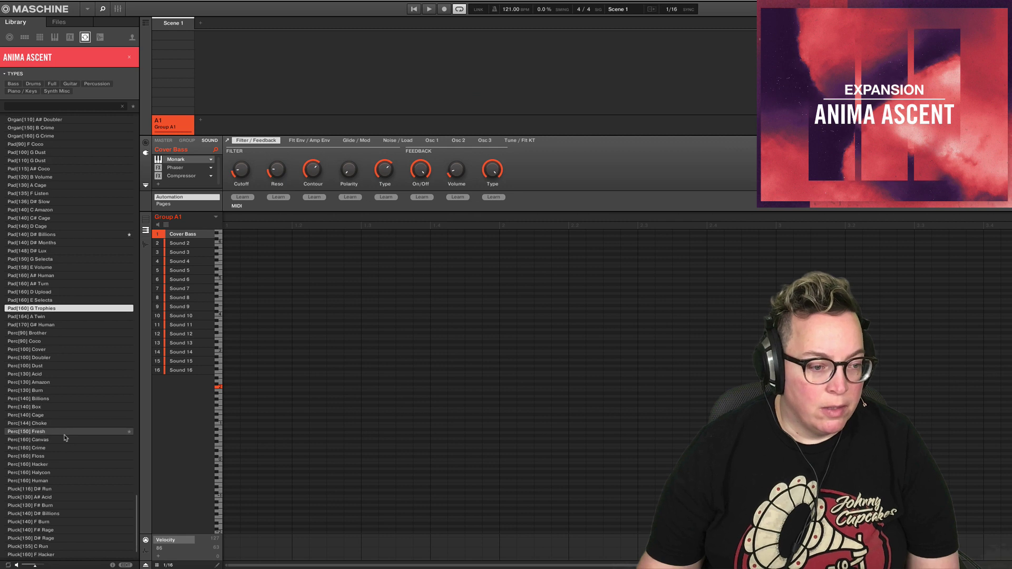
pyautogui.click(81, 357)
pyautogui.click(68, 423)
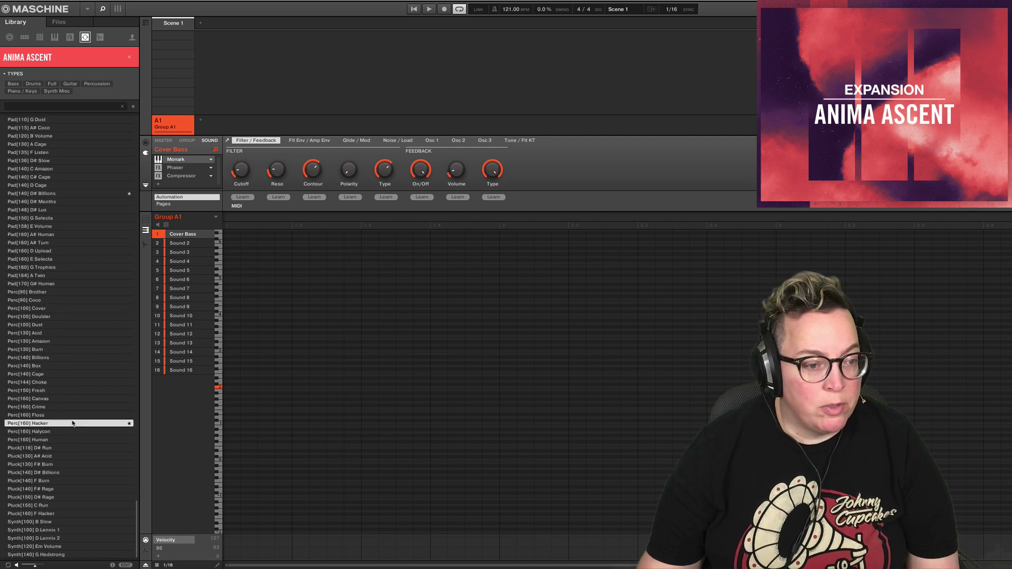
pyautogui.click(69, 382)
# - Preview the Pluck[116] D# Run, Pluck[140] F Burn, Pluck[130] F# Burn and Pluck[160] F Hacker loops
pyautogui.click(37, 448)
pyautogui.click(29, 481)
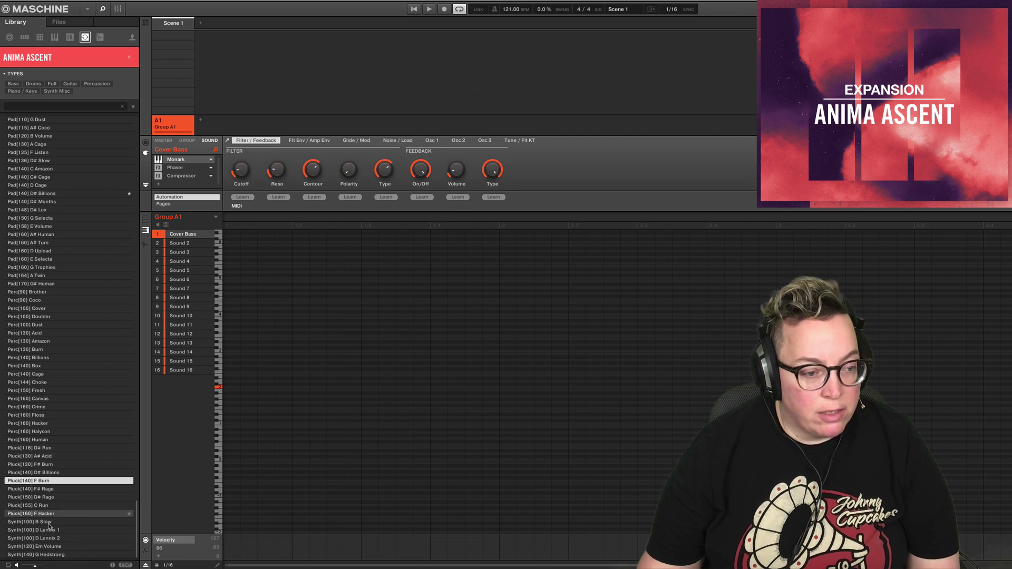
pyautogui.click(45, 466)
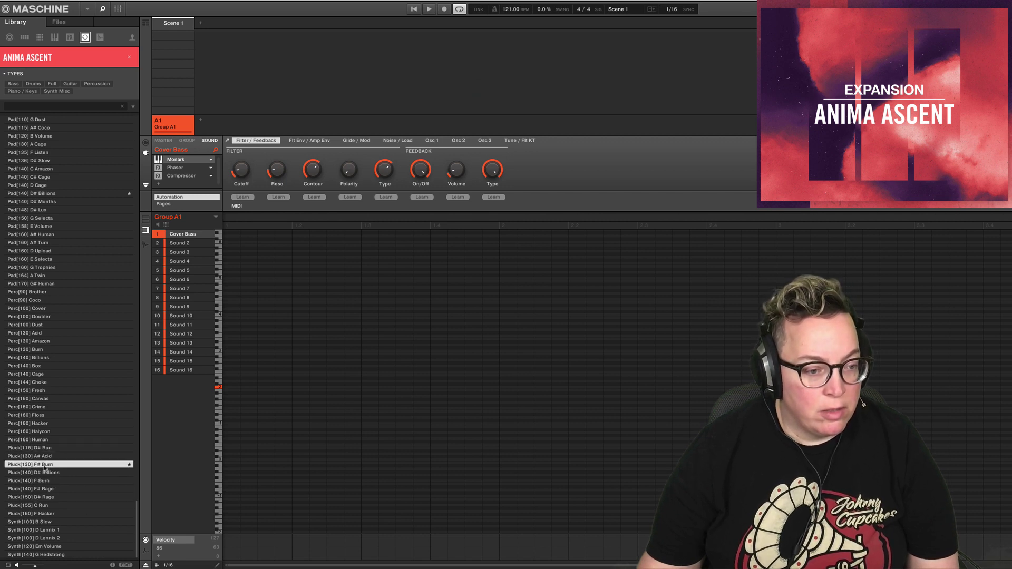
pyautogui.click(58, 514)
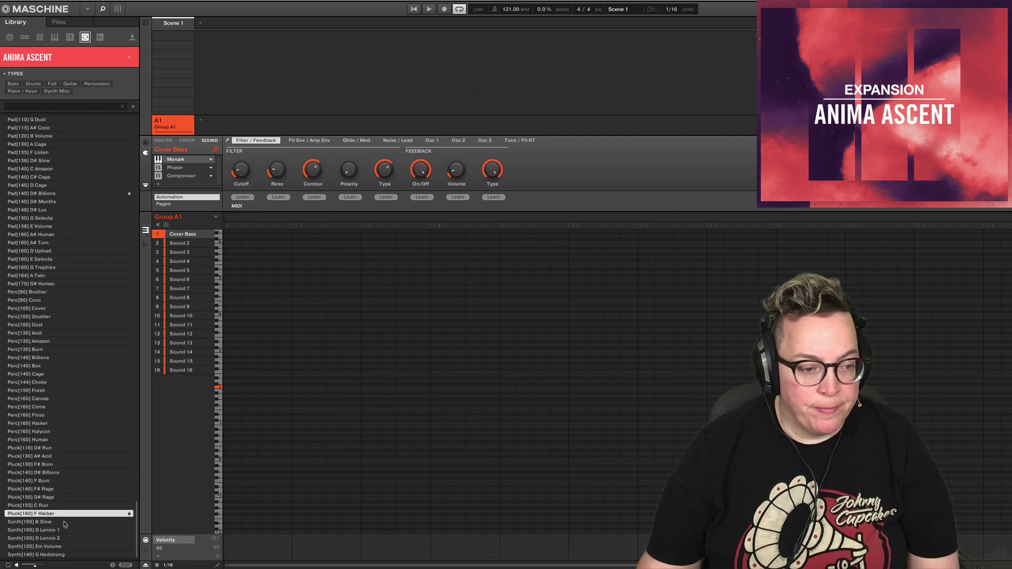
# - Preview the synth loops D Lennix 1, D Lennix 2, Em Volume and G Hedstrong, replaying Em Volume at the end
pyautogui.click(64, 530)
pyautogui.click(61, 538)
pyautogui.click(58, 547)
pyautogui.click(56, 555)
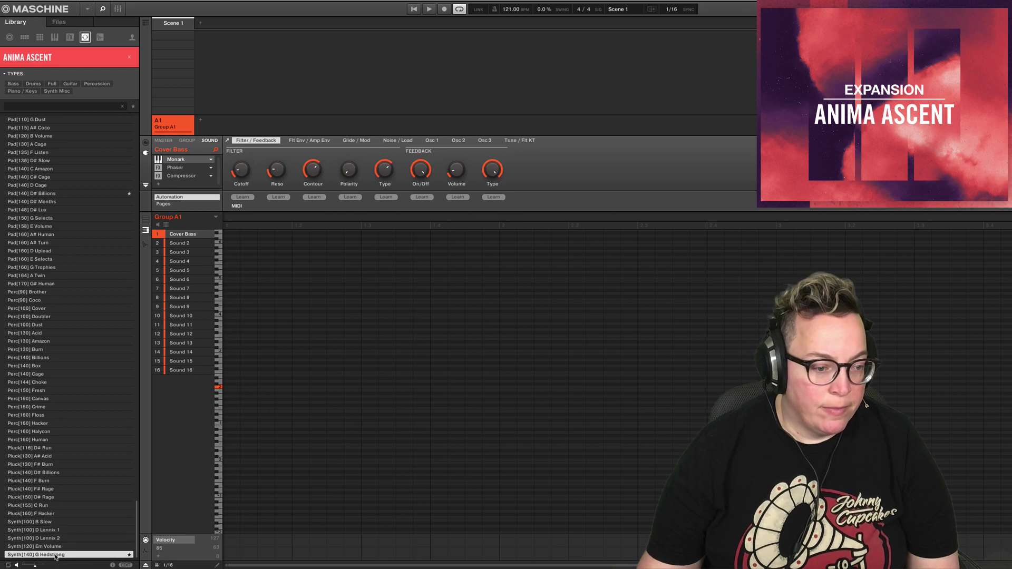
pyautogui.click(73, 550)
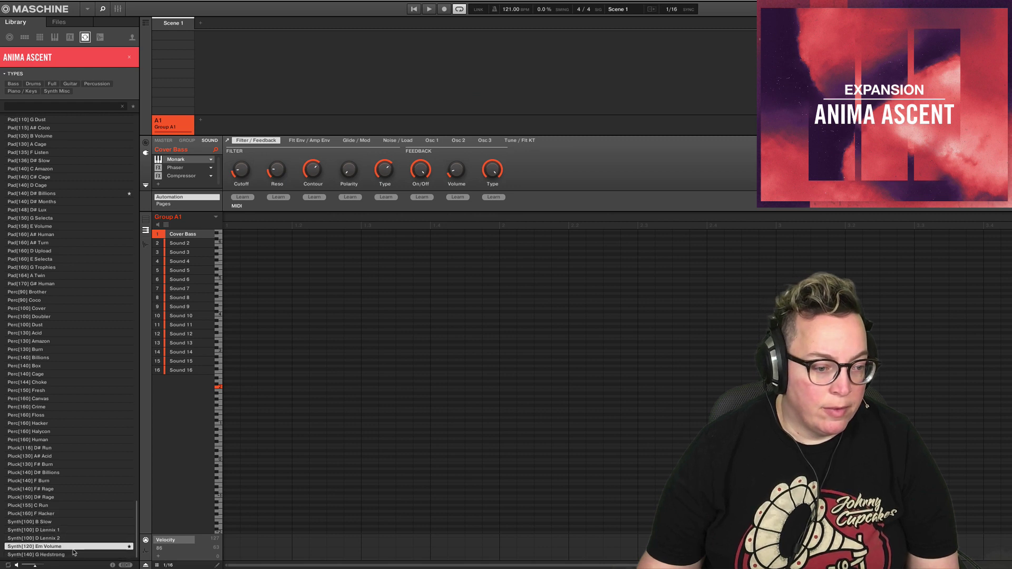
# - List the expansion's one-shots and preview a few bass samples, including Bass C Acid MSV and Bass C Insane MSV
pyautogui.click(100, 39)
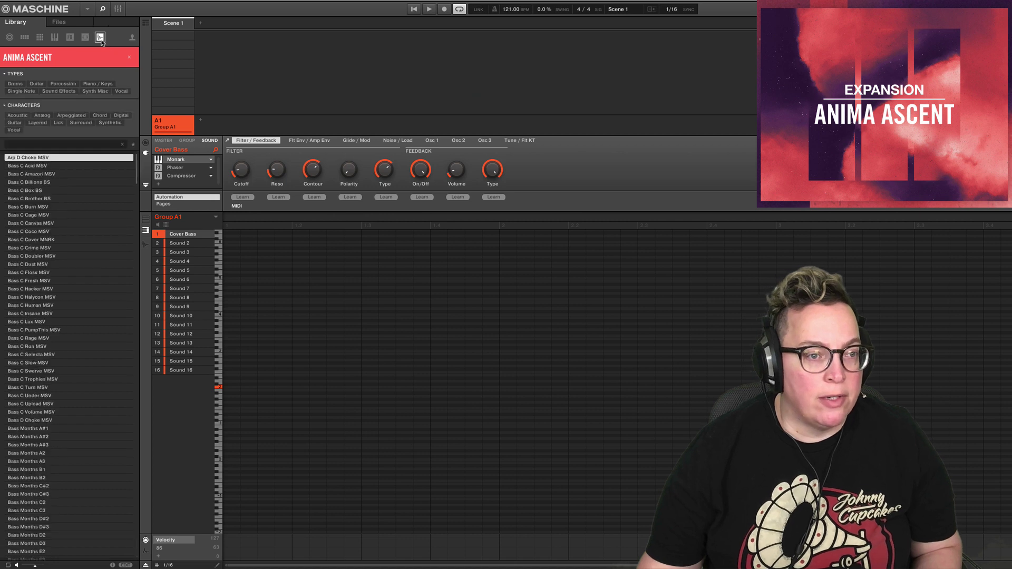
pyautogui.click(94, 167)
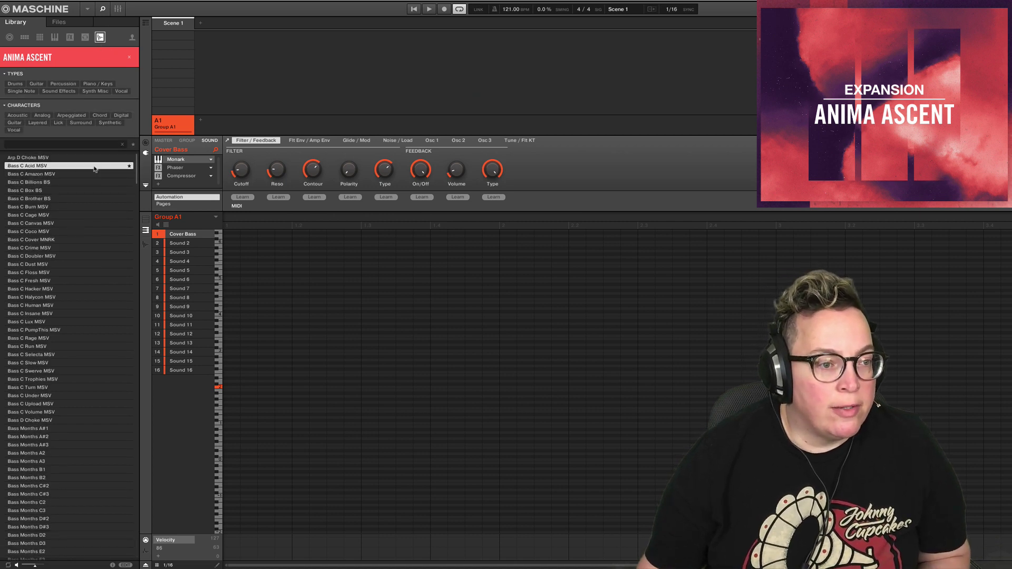
pyautogui.click(74, 264)
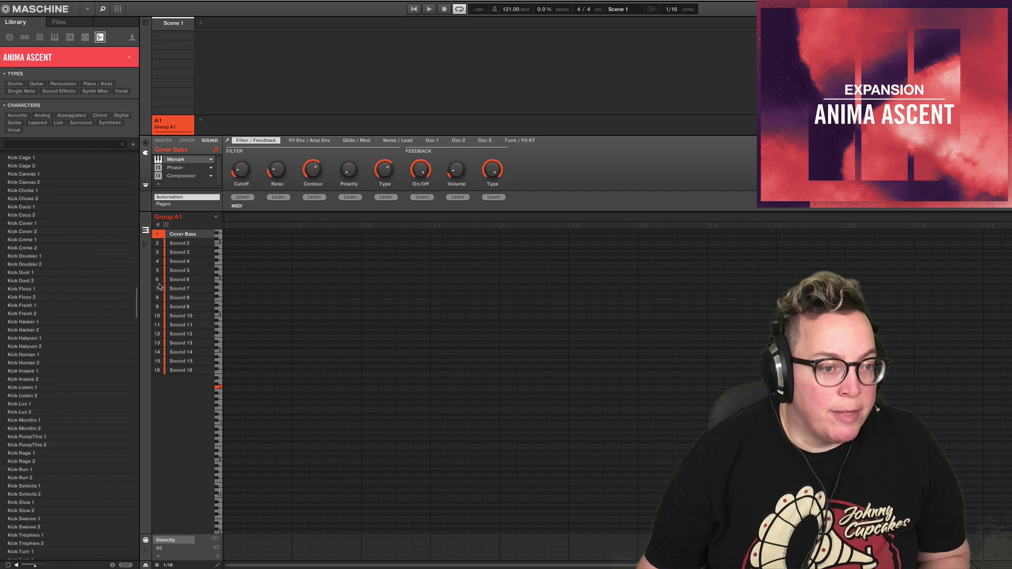
pyautogui.click(79, 313)
pyautogui.scroll(-1, 76, 323)
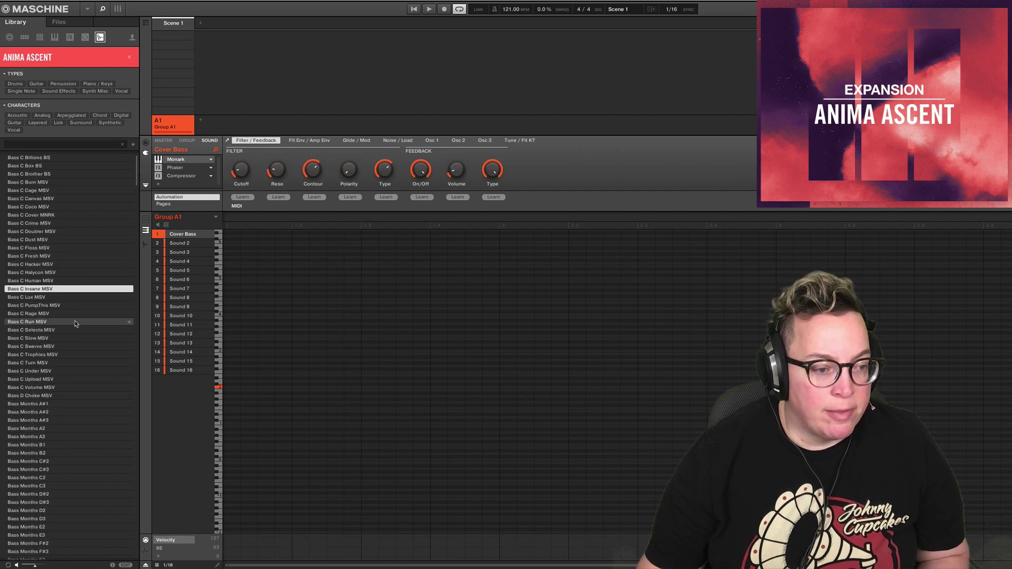
# - Preview more bass one-shots further down the list, including Bass Months F#3
pyautogui.click(61, 350)
pyautogui.scroll(-4, 61, 350)
pyautogui.click(60, 354)
pyautogui.scroll(-4, 60, 355)
pyautogui.click(59, 354)
pyautogui.scroll(-4, 60, 354)
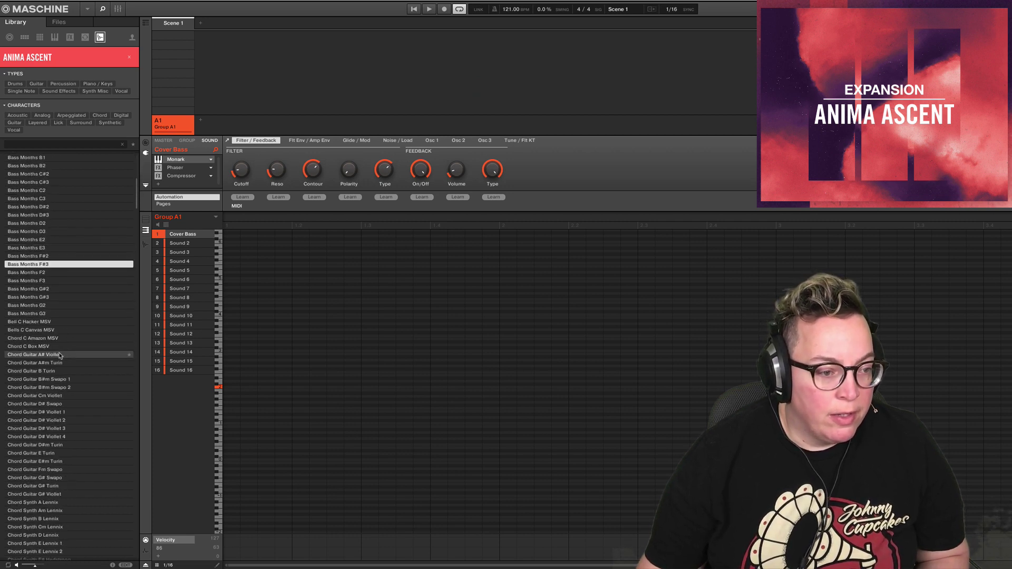
# - Preview several chord guitar one-shots, including Chord Guitar B#m Swapo 1 and Chord Guitar G# Turin
pyautogui.click(60, 354)
pyautogui.scroll(-7, 59, 354)
pyautogui.scroll(-6, 65, 209)
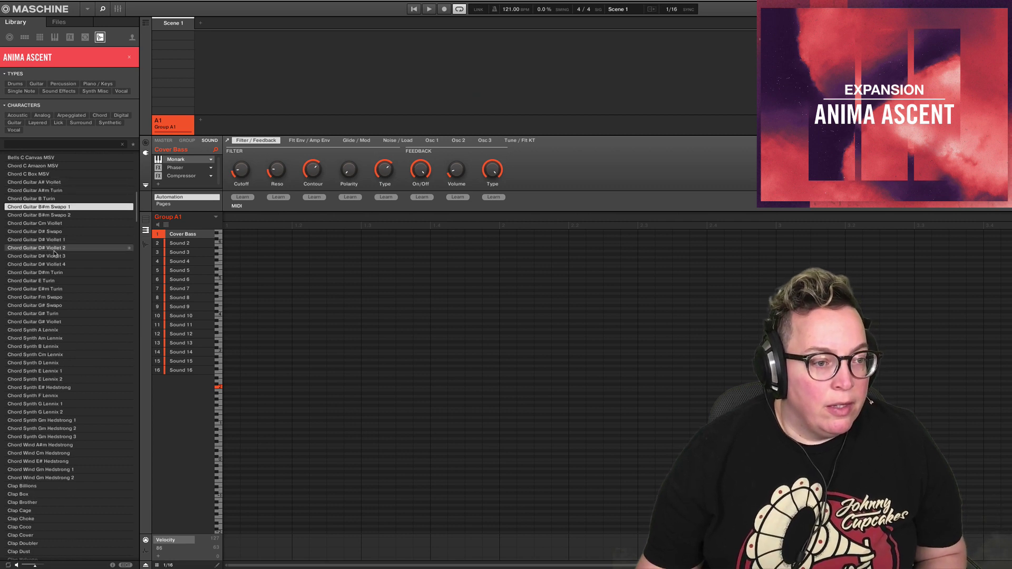
pyautogui.click(48, 264)
pyautogui.scroll(-4, 46, 275)
pyautogui.click(46, 275)
pyautogui.click(108, 233)
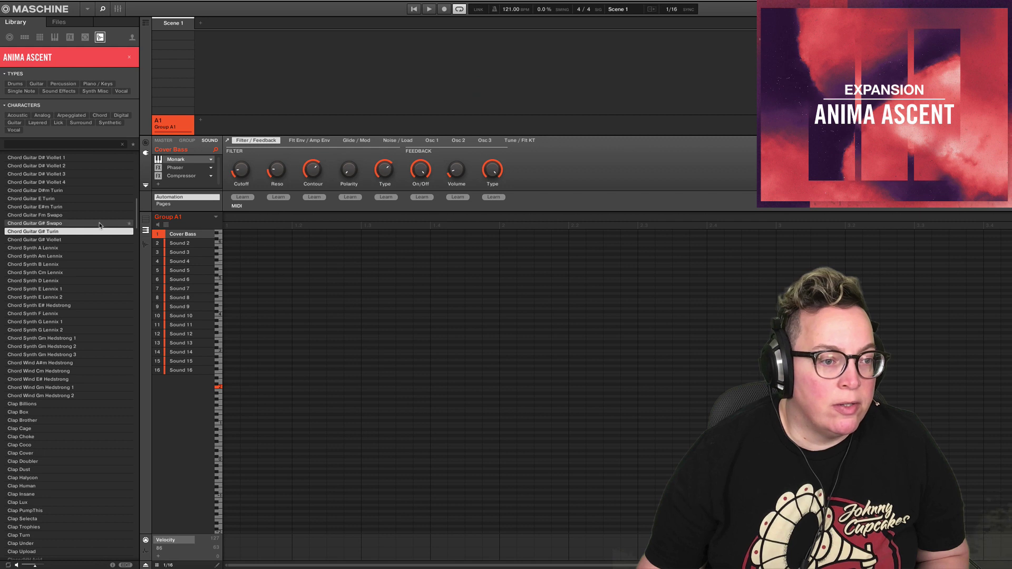
# - Preview the chord synth one-shots G Lennix 2, G Lennix 1 and F Lennix
pyautogui.scroll(5, 93, 236)
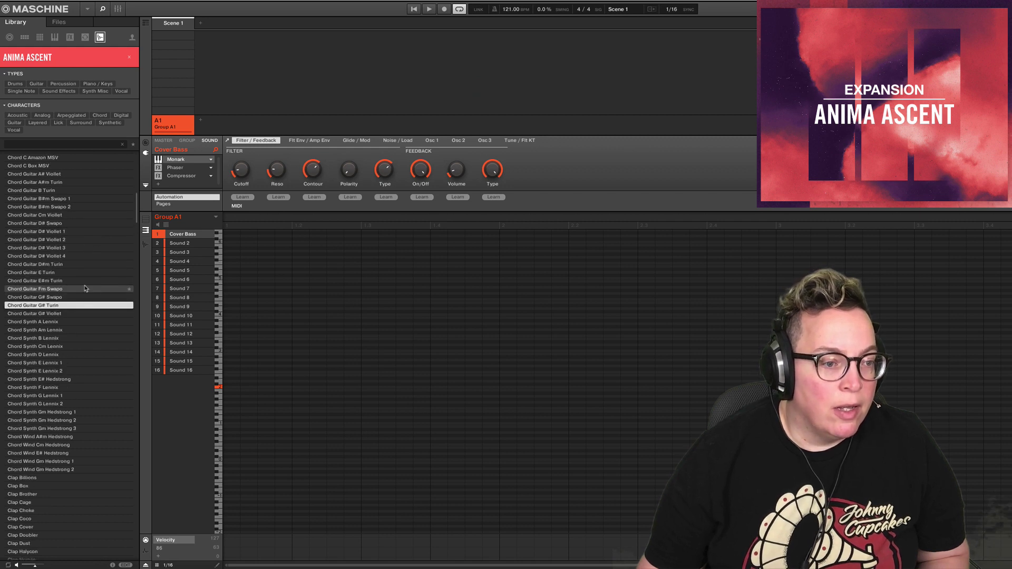
pyautogui.click(74, 404)
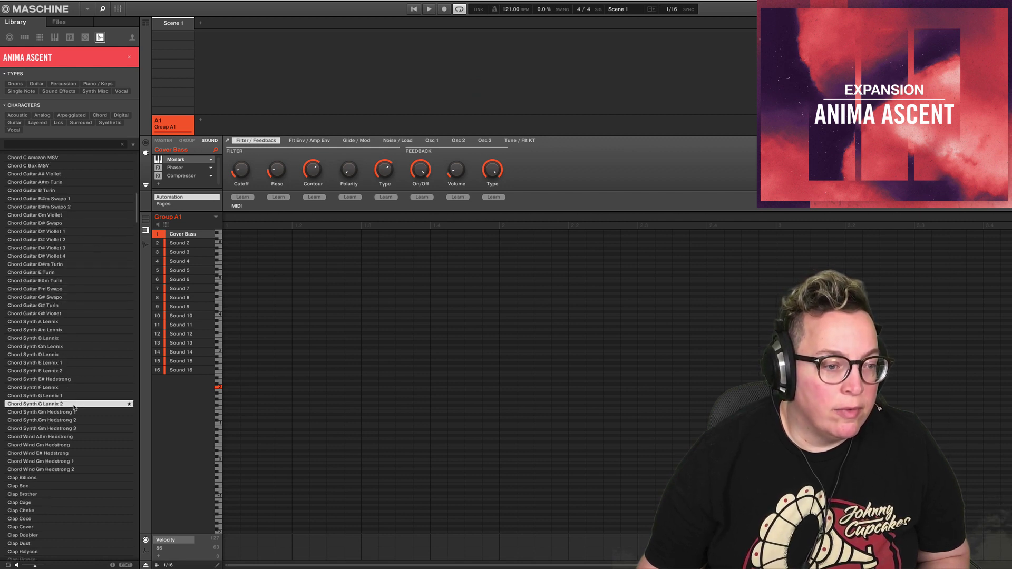
pyautogui.click(75, 396)
pyautogui.scroll(-1, 77, 398)
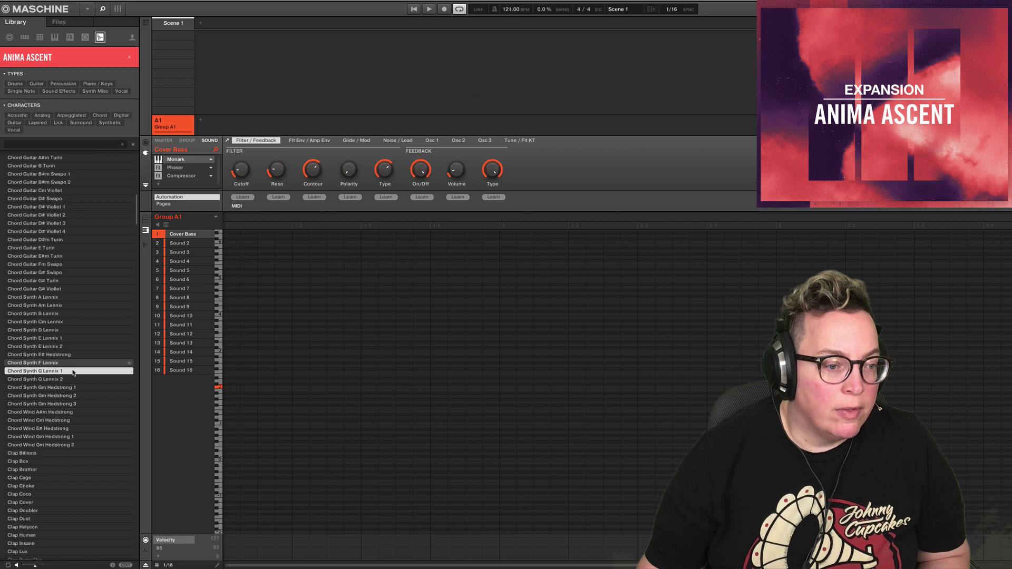
pyautogui.click(75, 380)
pyautogui.click(75, 374)
pyautogui.press('Up')
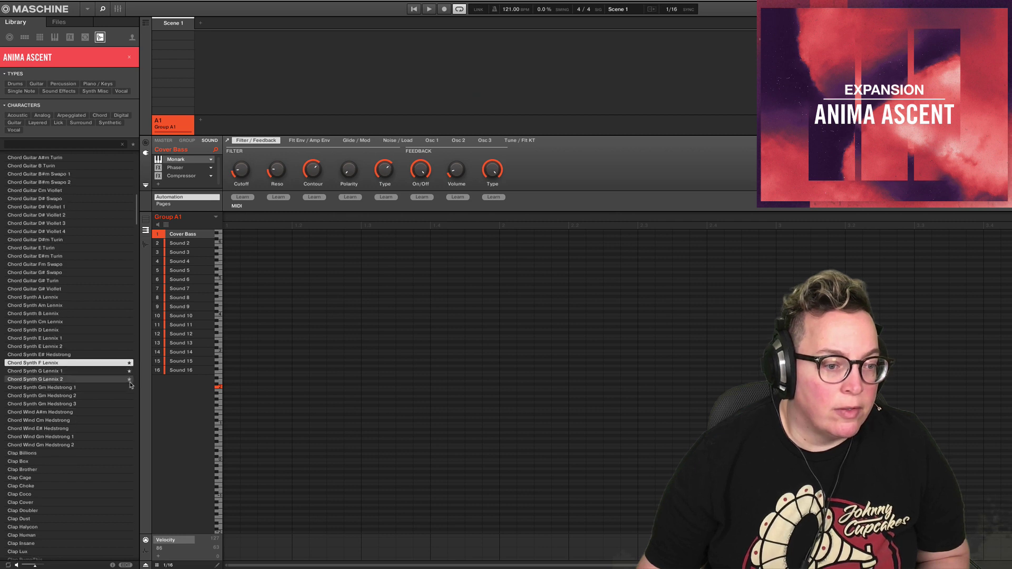
# - Preview Chord Synth Gm Hedstrong 1 and more one-shots further down the list, including Clap Turn
pyautogui.click(75, 389)
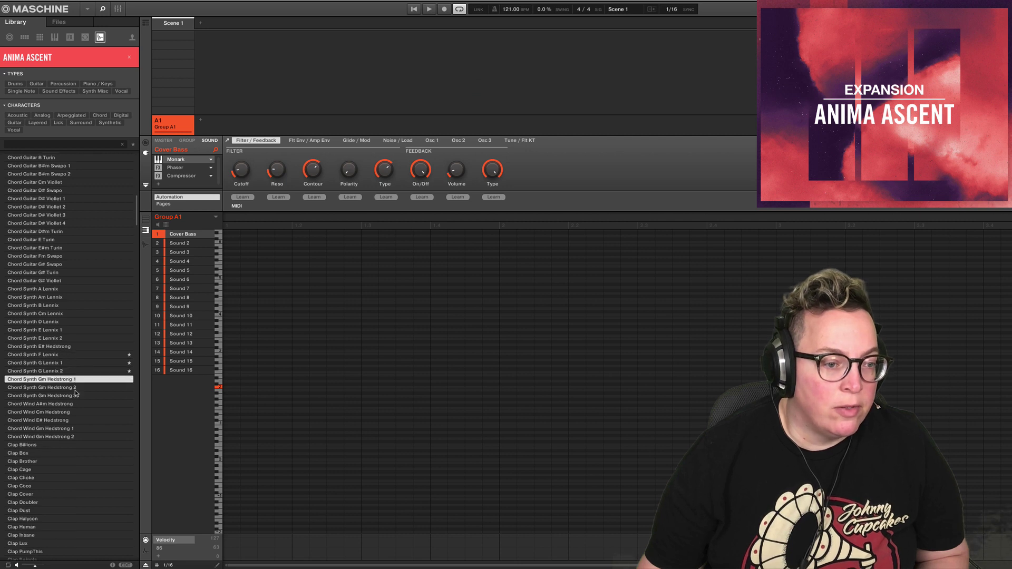
pyautogui.scroll(-4, 76, 369)
pyautogui.click(76, 306)
pyautogui.click(76, 347)
pyautogui.scroll(-4, 74, 348)
pyautogui.click(66, 355)
pyautogui.scroll(-1, 66, 355)
pyautogui.click(66, 364)
pyautogui.scroll(-8, 66, 364)
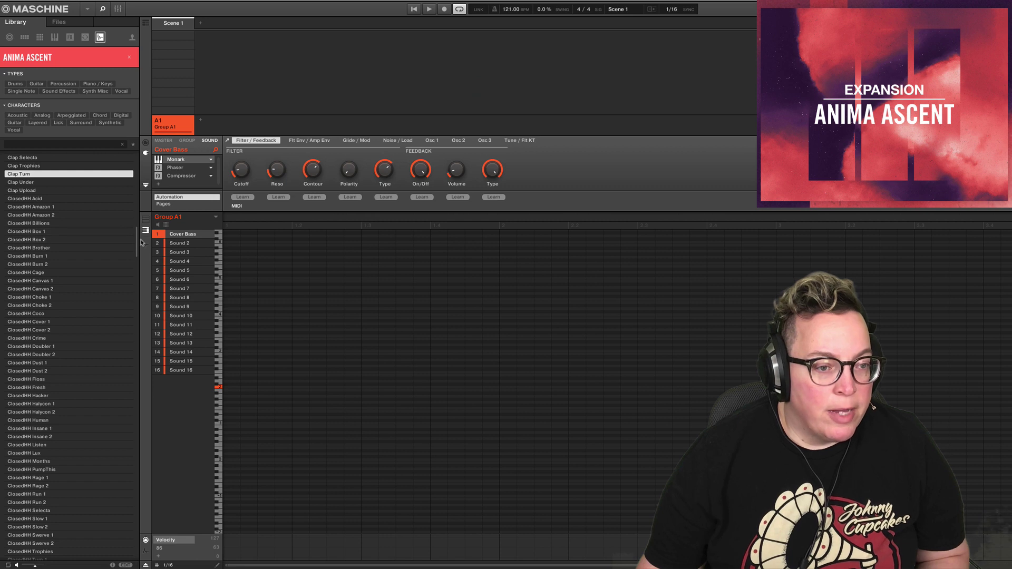
# - Preview lick guitar and lead one-shots, including Lick Guitar E# Viollet and Lead C Swerve MSV
pyautogui.moveTo(135, 241); pyautogui.dragTo(134, 346)
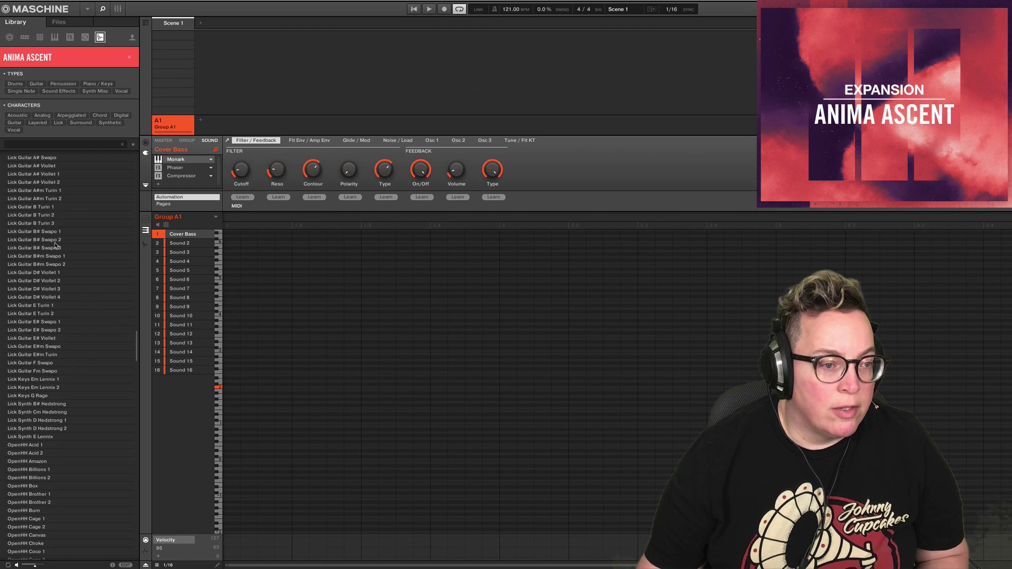
pyautogui.click(50, 280)
pyautogui.click(40, 338)
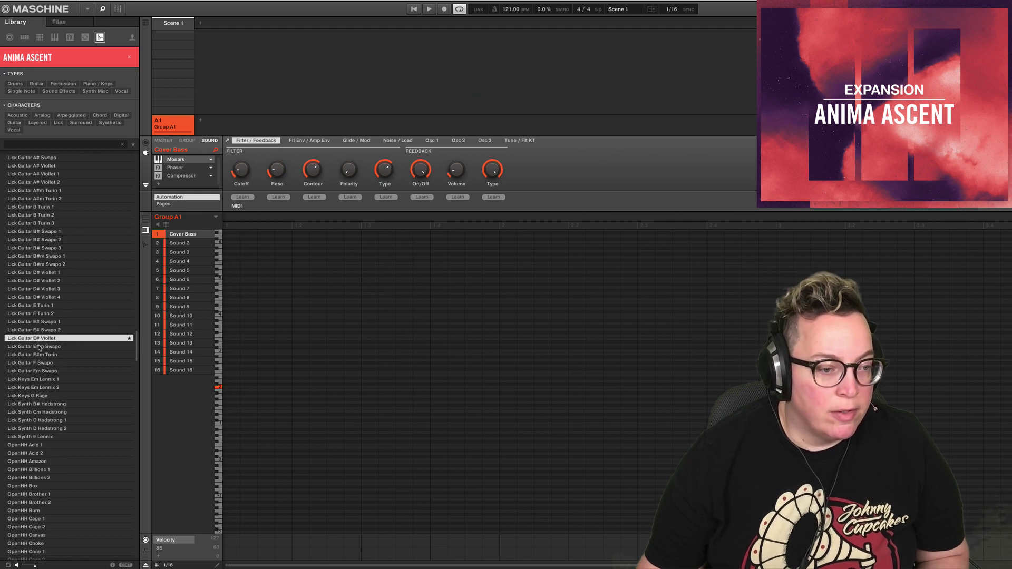
pyautogui.scroll(-1, 40, 332)
pyautogui.scroll(2, 39, 327)
pyautogui.scroll(4, 39, 326)
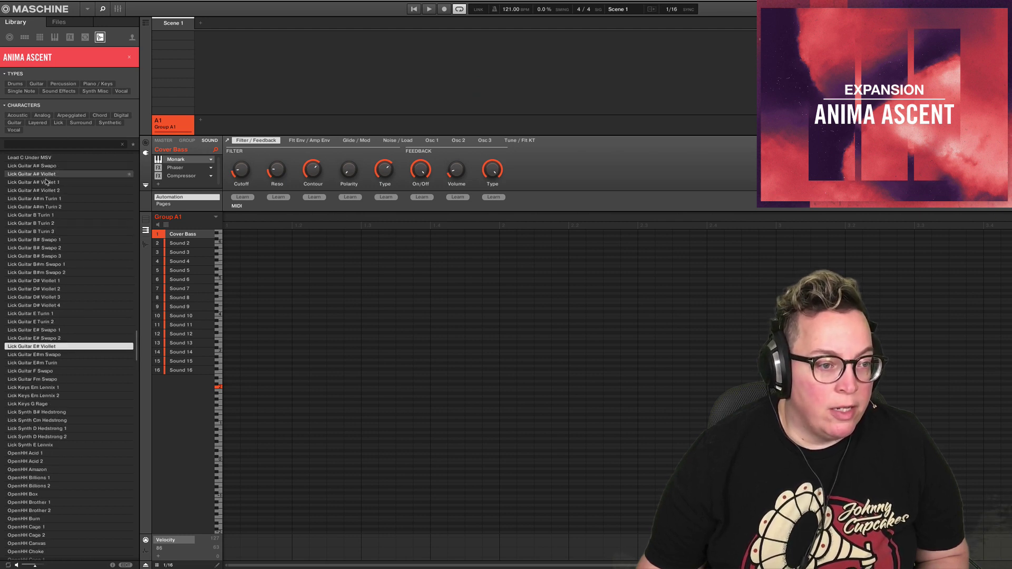
pyautogui.click(33, 240)
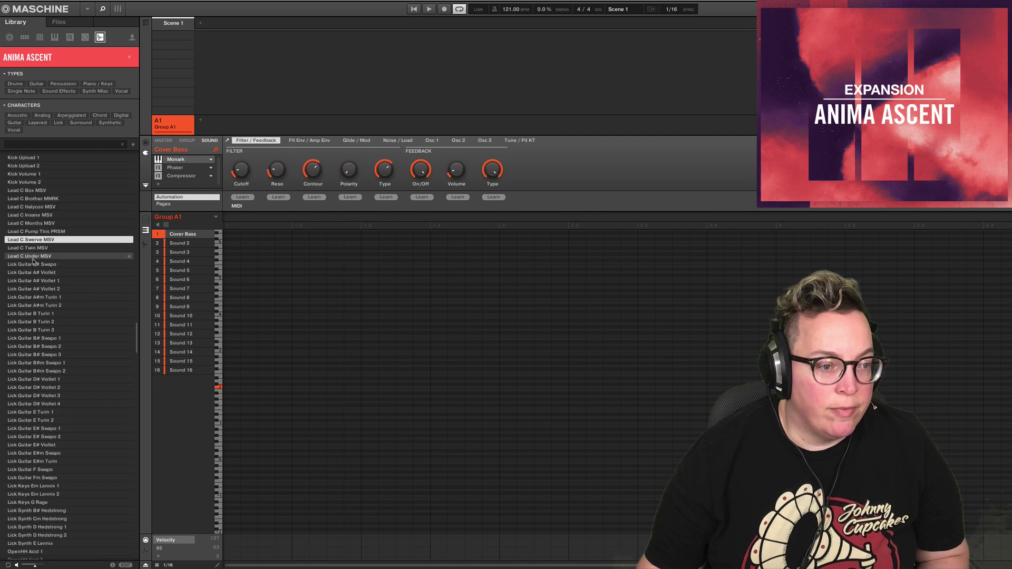
# - Browse on to the shaker and SFX one-shots and preview Shaker Halycon, SFX Upload, SFX Billions and SFX Box
pyautogui.scroll(-15, 35, 284)
pyautogui.scroll(-20, 40, 321)
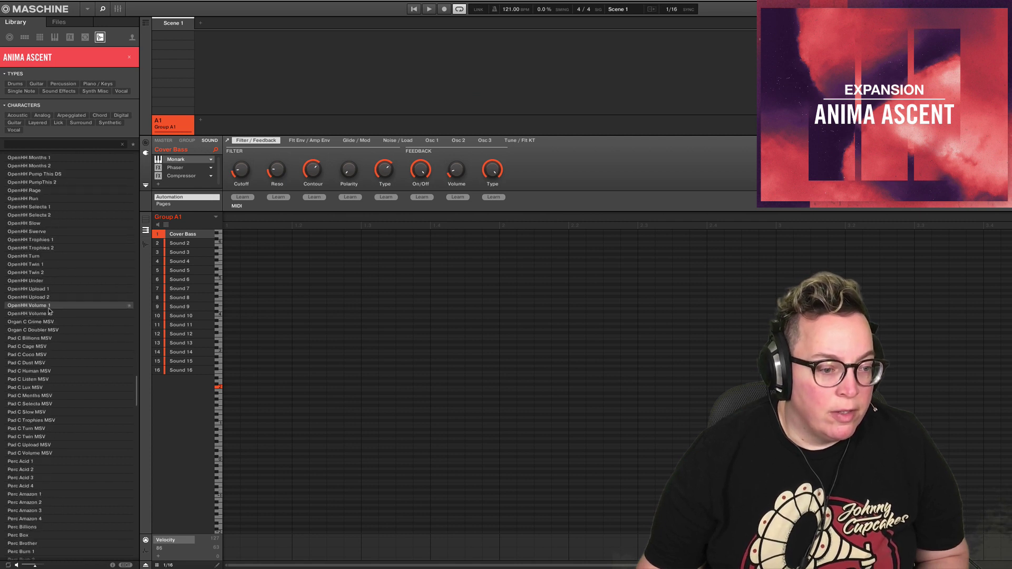
pyautogui.scroll(-14, 45, 464)
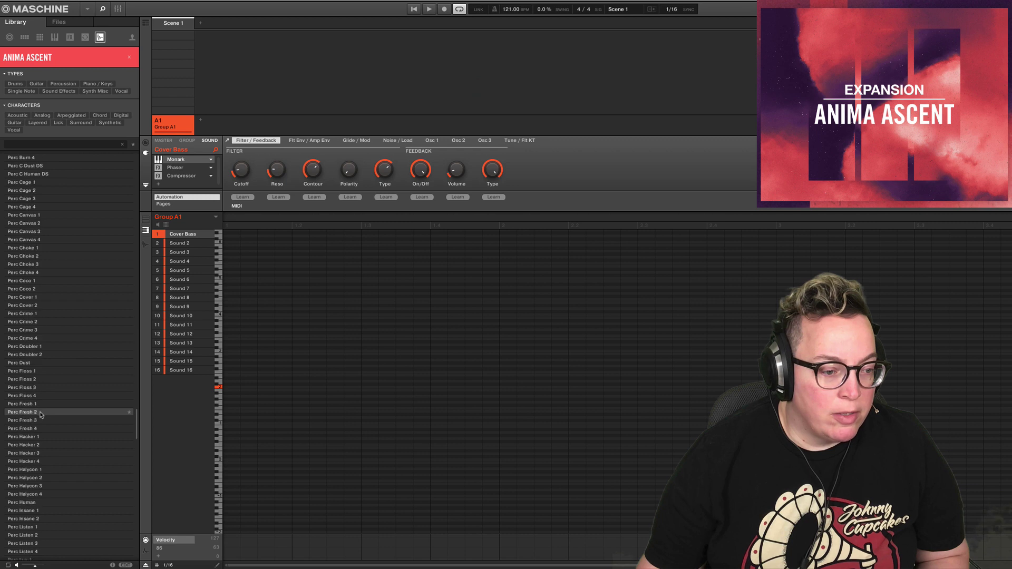
pyautogui.scroll(-20, 50, 531)
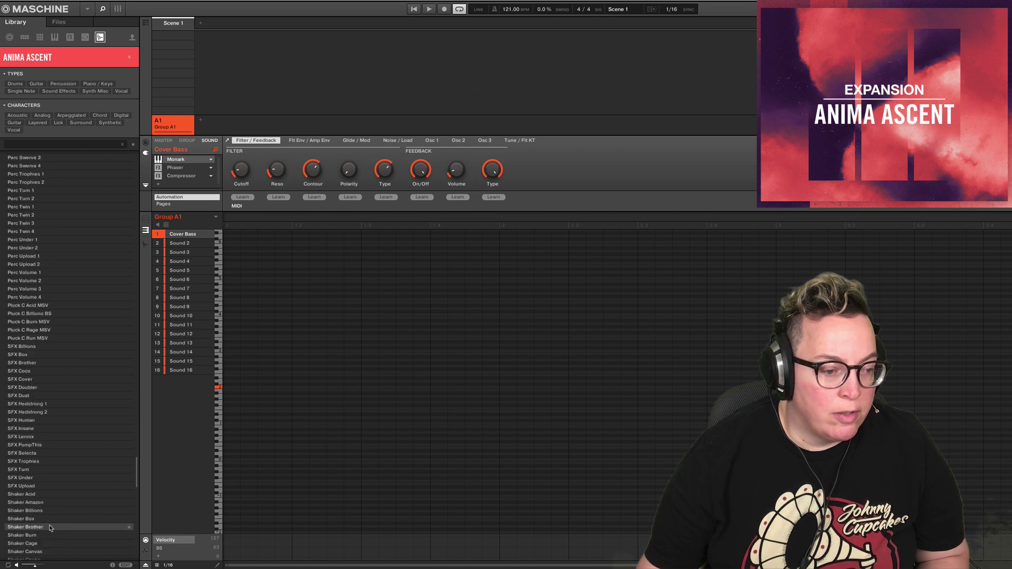
pyautogui.click(32, 404)
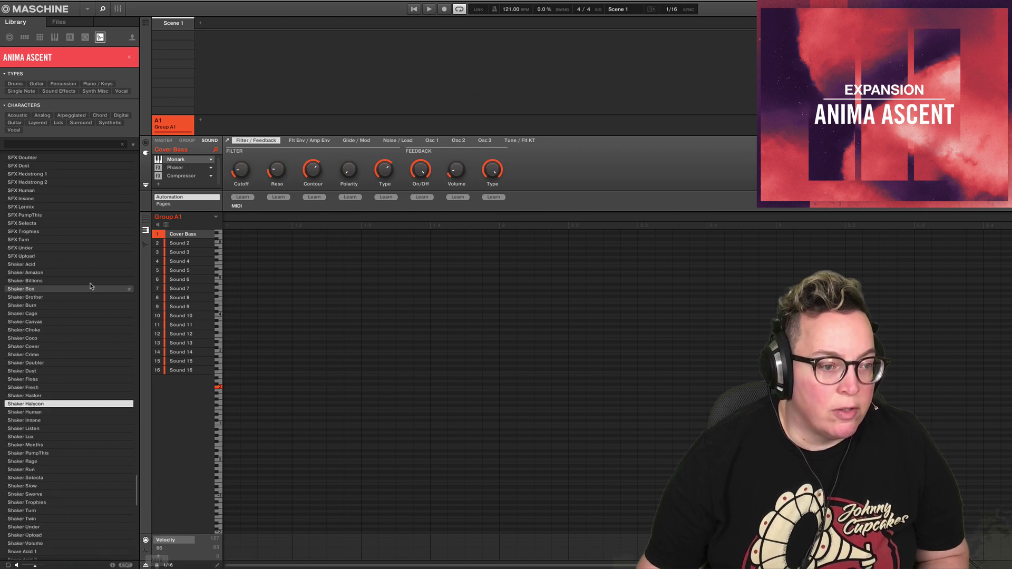
pyautogui.click(37, 256)
pyautogui.scroll(1, 35, 168)
pyautogui.scroll(5, 35, 168)
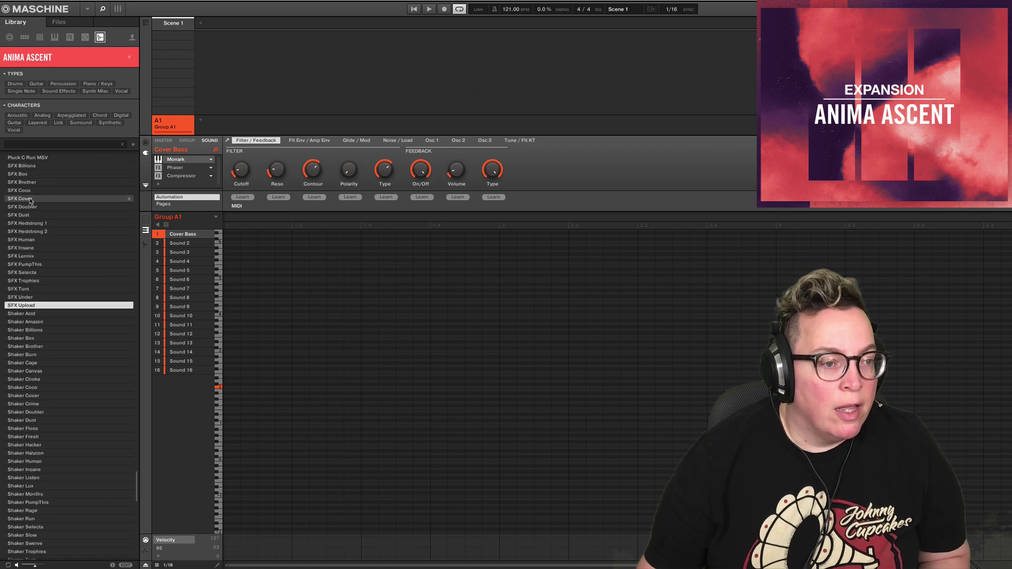
pyautogui.click(38, 165)
pyautogui.click(40, 174)
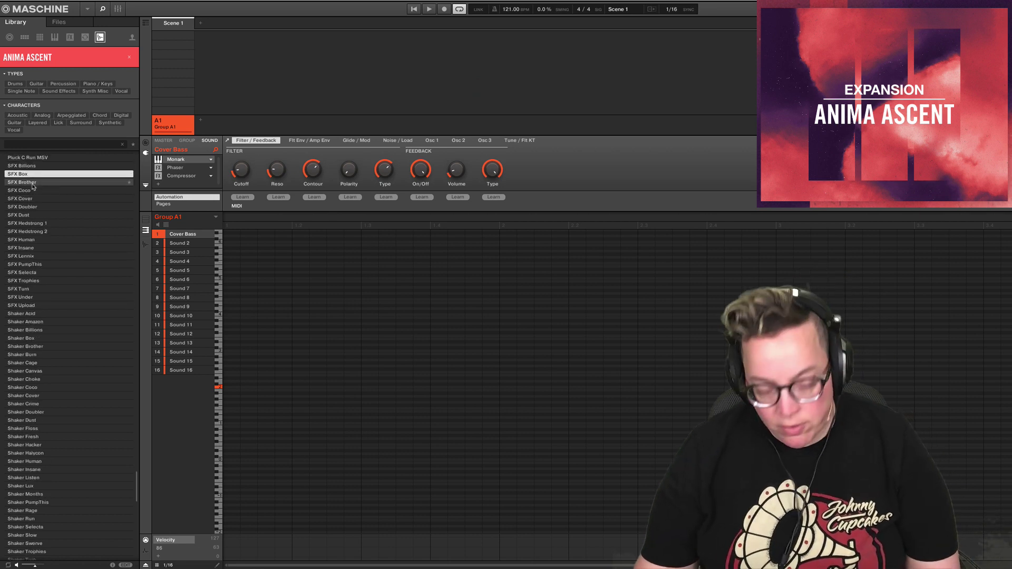
# - Preview more SFX one-shots, including SFX Cover, SFX Lennix and SFX Insane
pyautogui.click(58, 190)
pyautogui.click(63, 215)
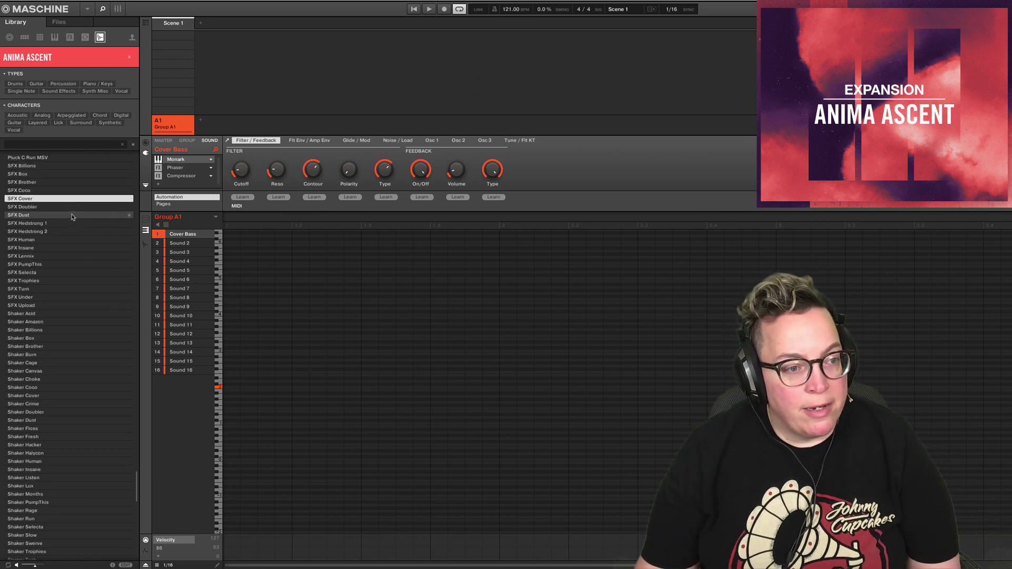
pyautogui.click(58, 223)
pyautogui.click(55, 256)
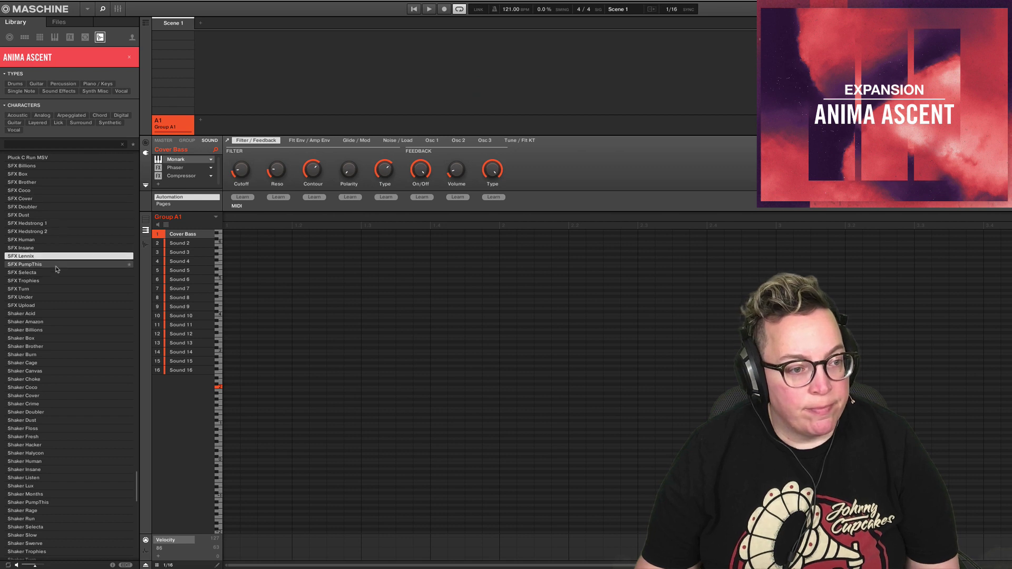
pyautogui.click(57, 265)
pyautogui.click(61, 281)
pyautogui.click(74, 264)
pyautogui.click(90, 247)
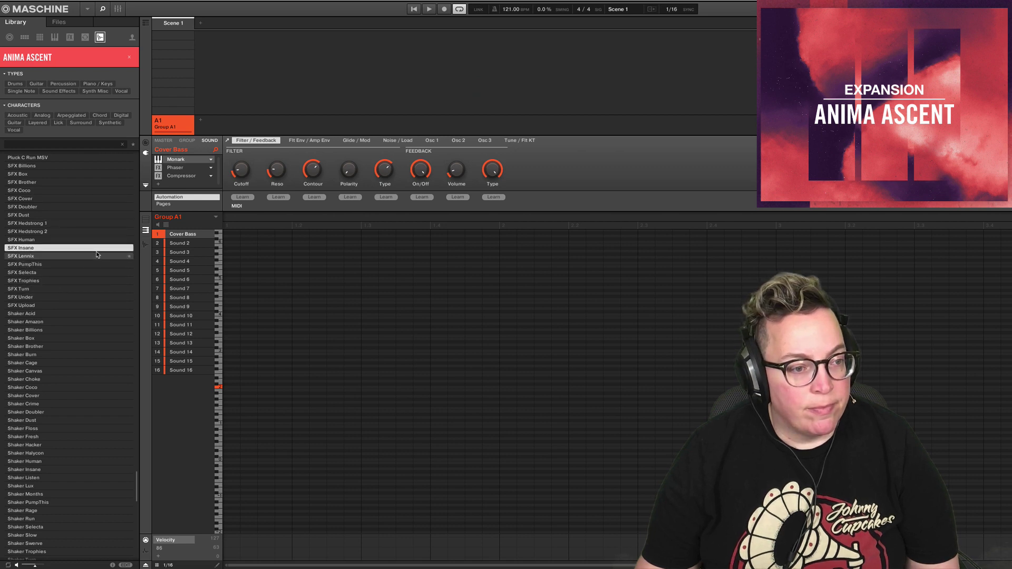
# - Preview the vocal one-shots one after another, from Vocal Billions down to Vocal Trophies
pyautogui.moveTo(138, 488); pyautogui.dragTo(146, 546)
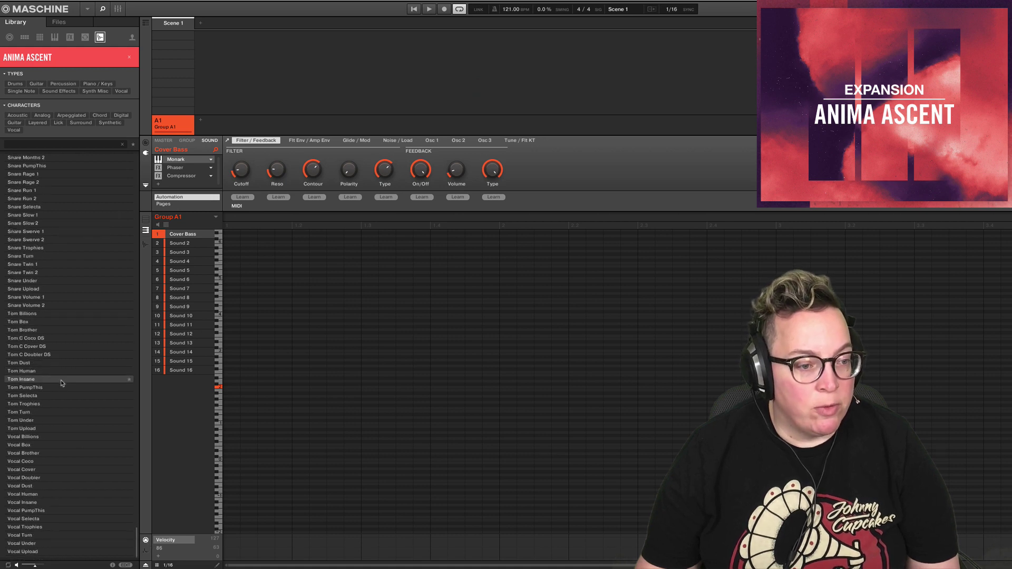
pyautogui.click(33, 437)
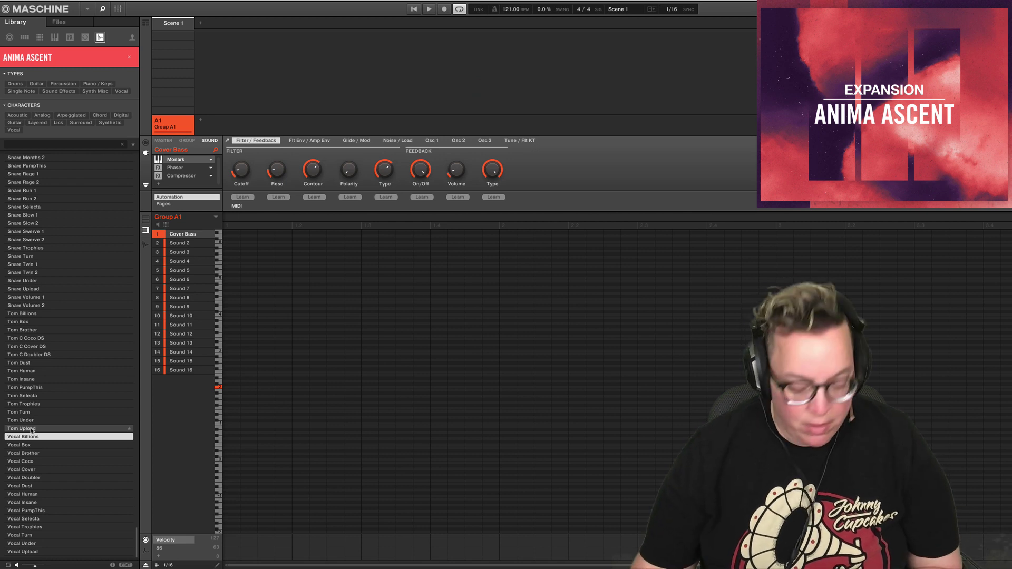
pyautogui.press('Down')
pyautogui.press('Down')
pyautogui.press('Down')
pyautogui.press('Down')
pyautogui.press('Down')
pyautogui.press('Down')
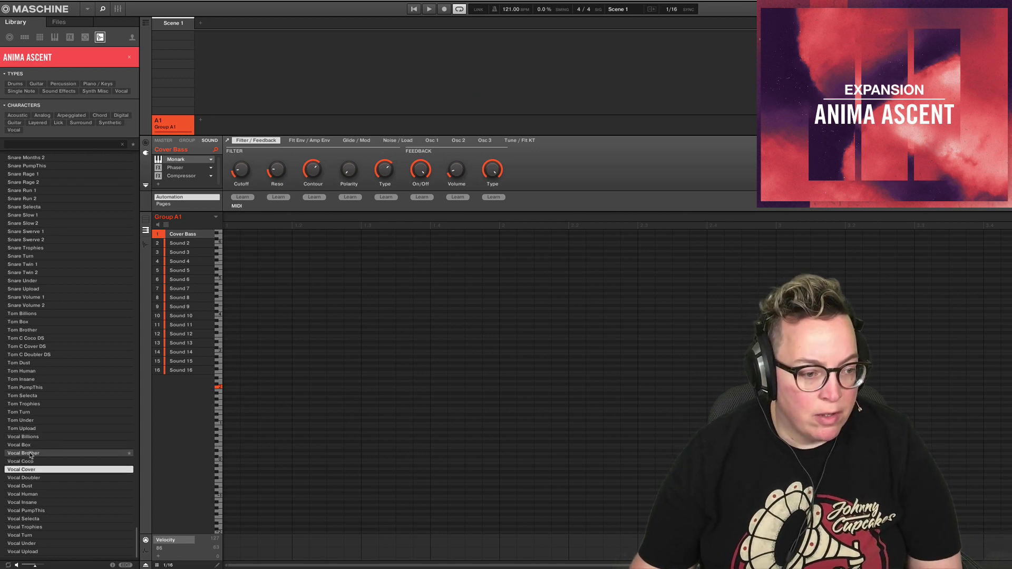
pyautogui.press('Down')
pyautogui.press('Down')
pyautogui.press('Down')
pyautogui.press('Down')
pyautogui.press('Down')
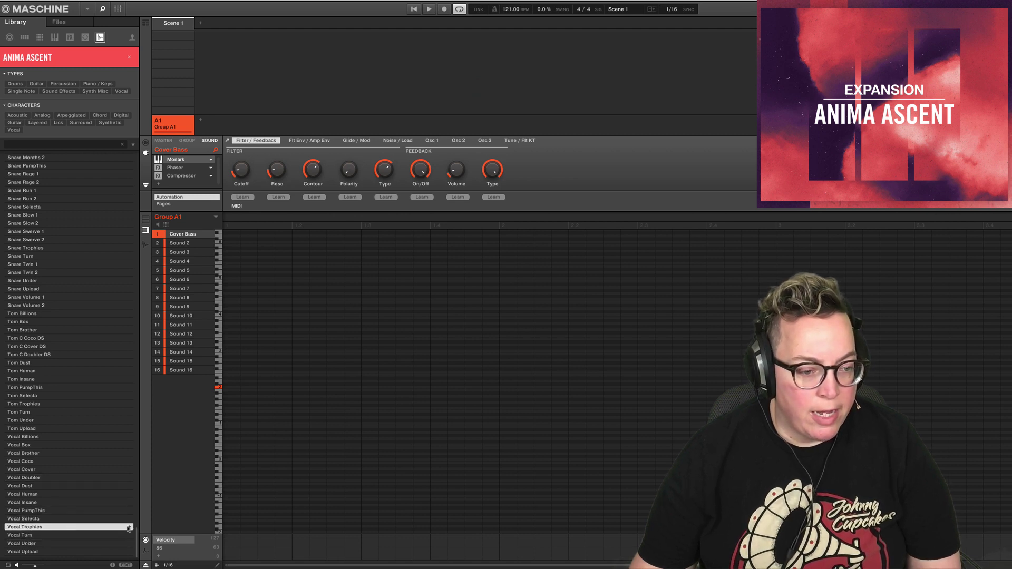
pyautogui.scroll(20, 69, 442)
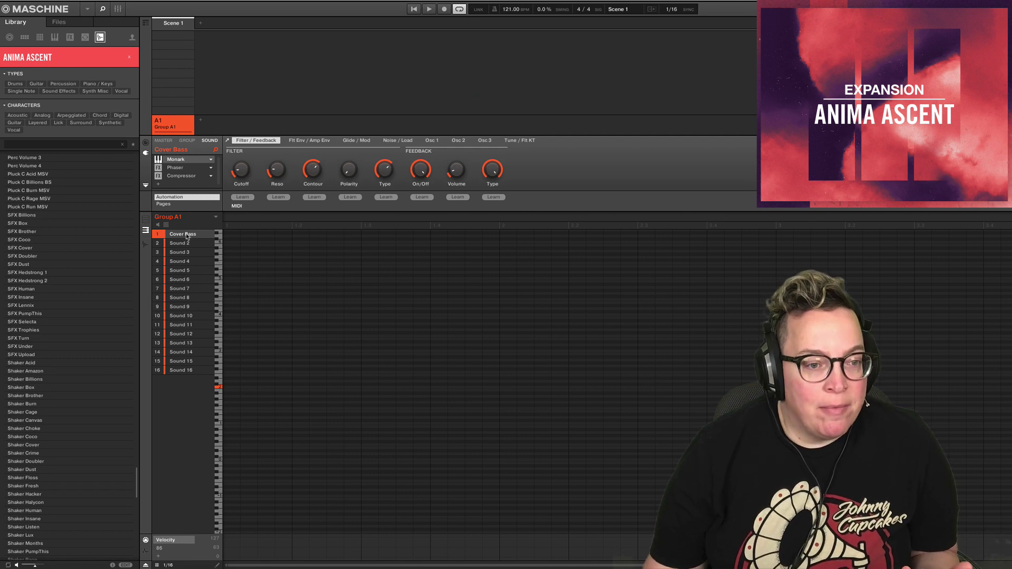
# - Undo the loading of Cover Bass and load the Plugin Boutique Scaler (VST) plug-in on Sound 1
pyautogui.hotkey('ctrl', 'z')
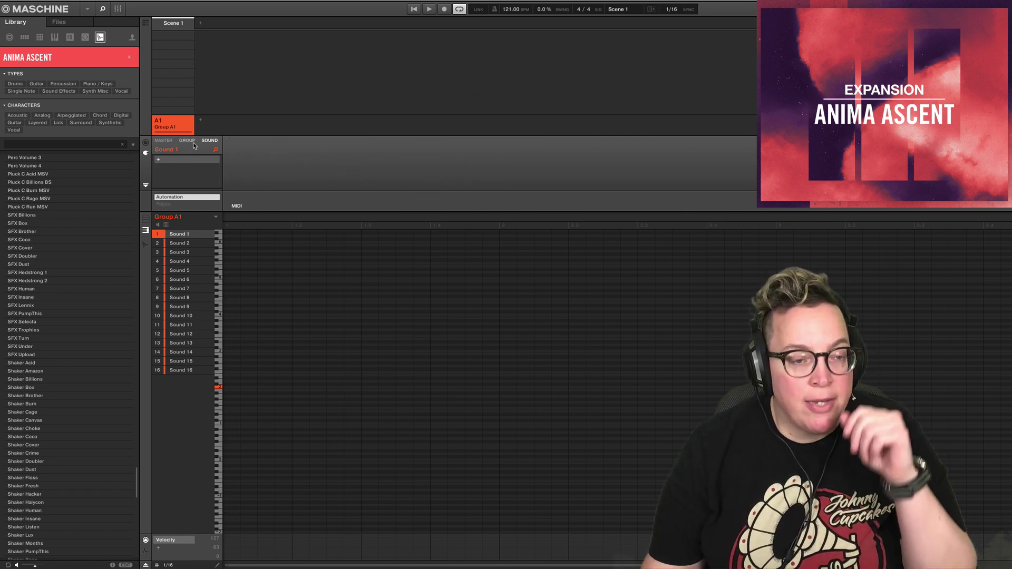
pyautogui.click(192, 173)
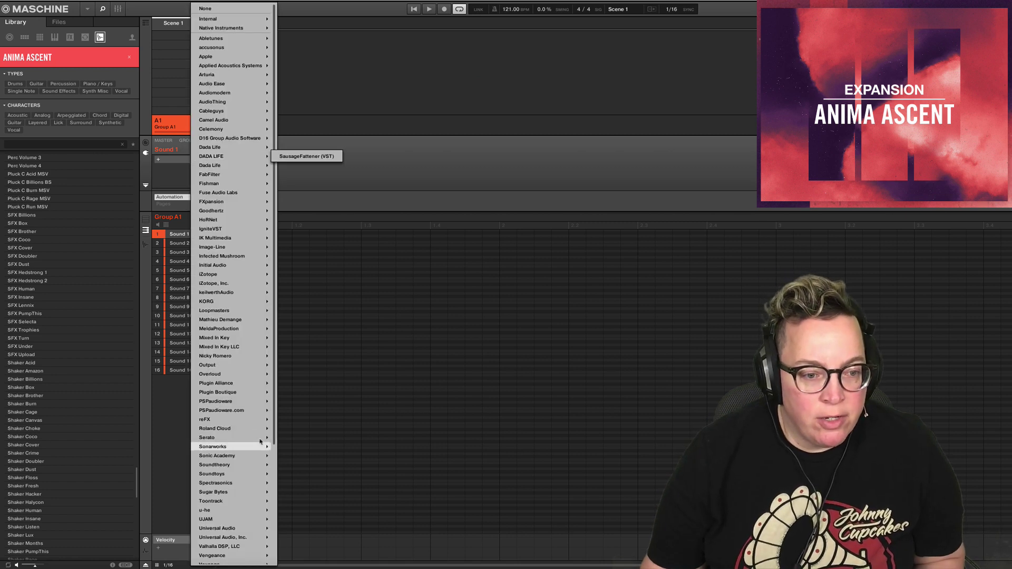
pyautogui.moveTo(247, 396)
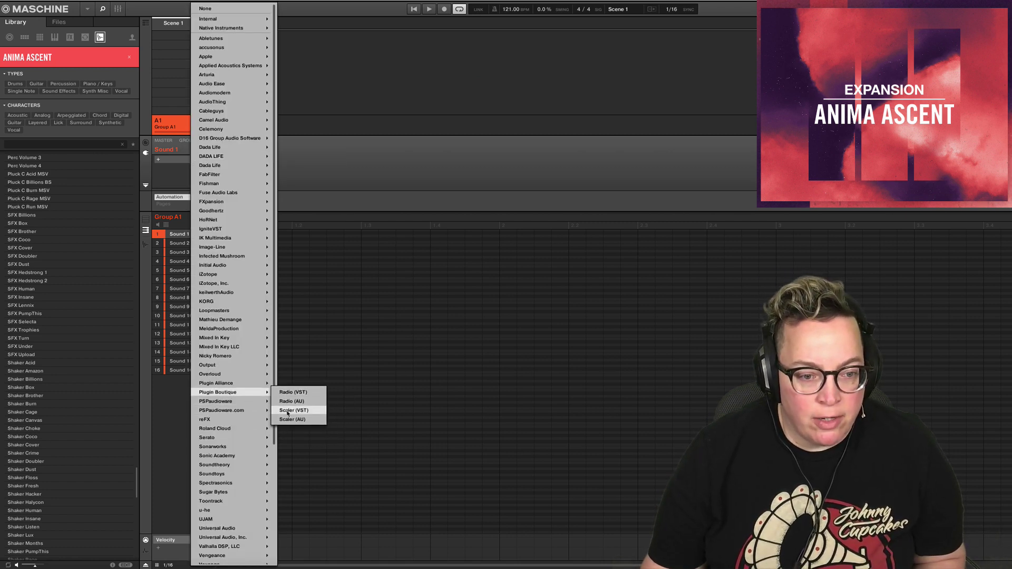
pyautogui.click(288, 410)
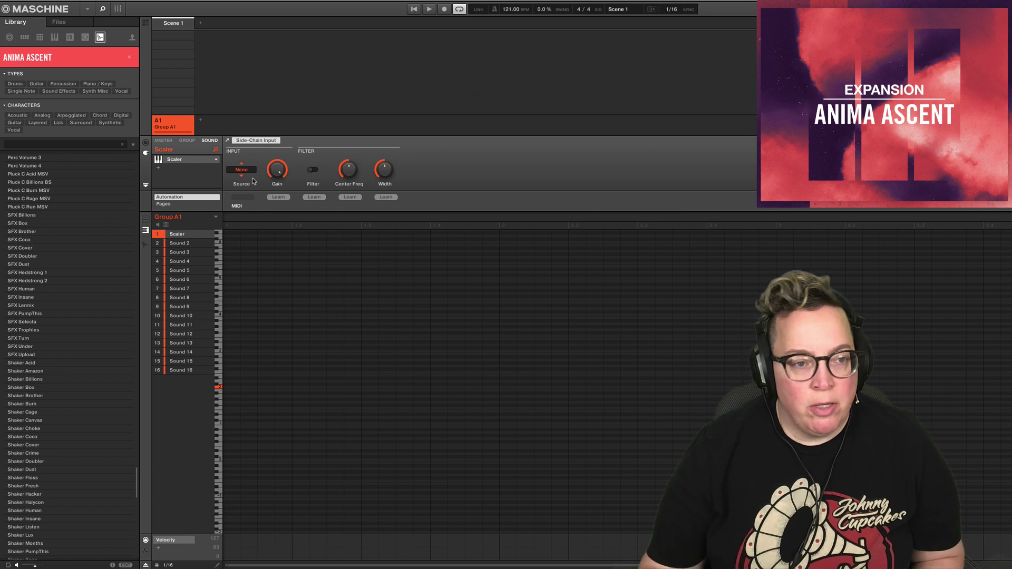
# - Show Scaler's own window near the middle of the workspace and load the user chord set MGCBVOL1 - AFFECTION - G
pyautogui.click(195, 162)
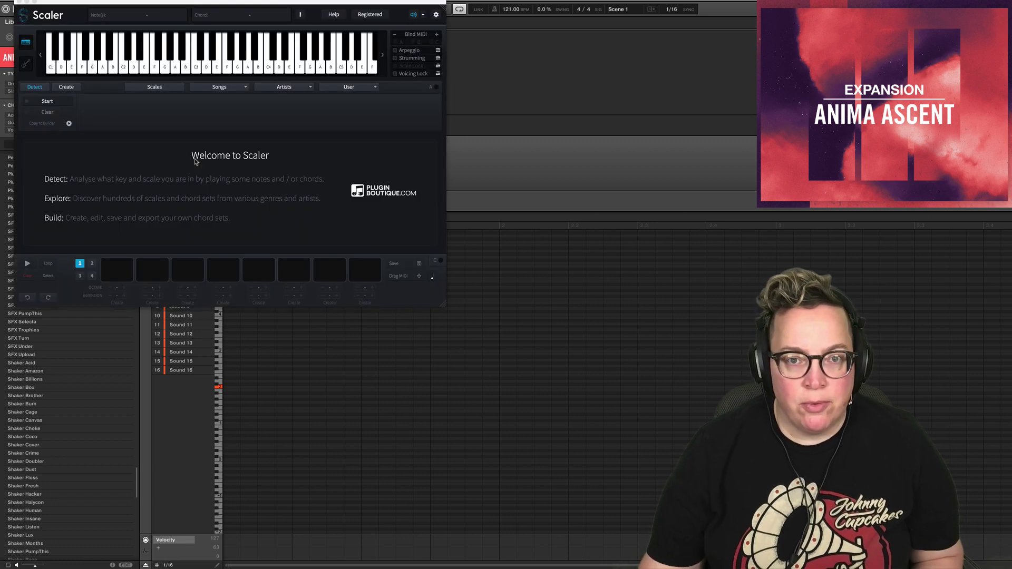
pyautogui.moveTo(294, 3); pyautogui.dragTo(439, 45)
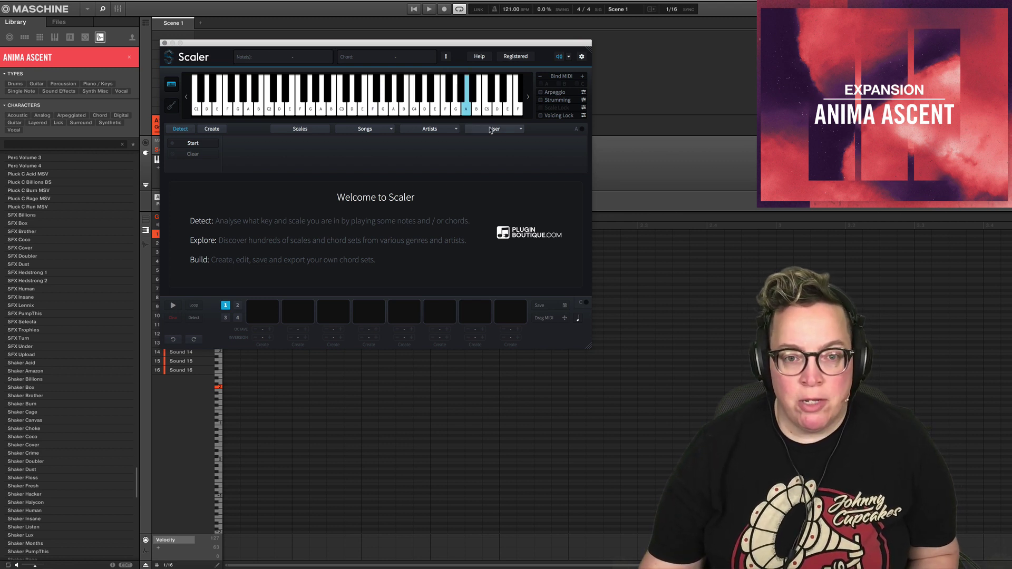
pyautogui.click(491, 130)
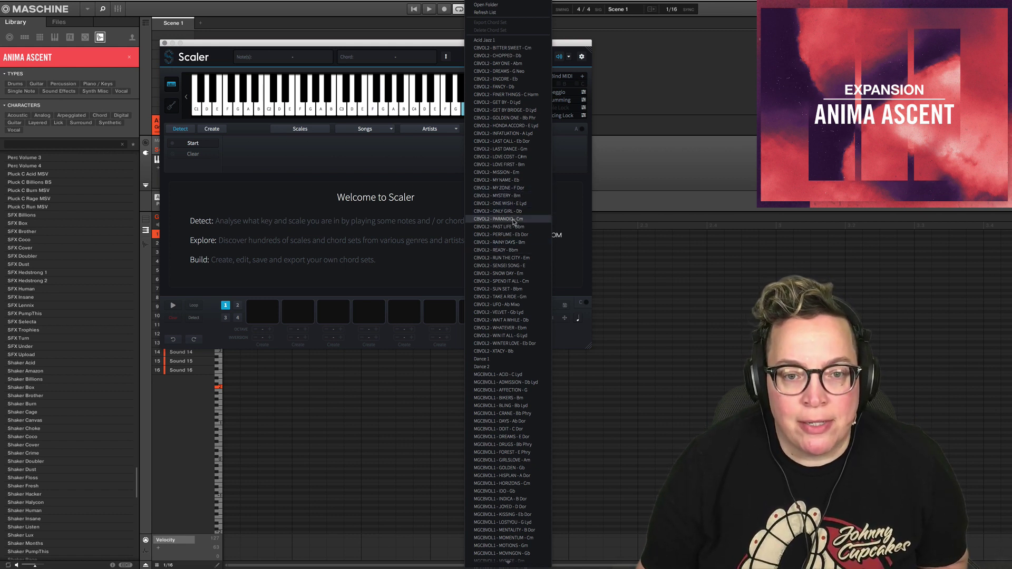
pyautogui.scroll(-1, 518, 322)
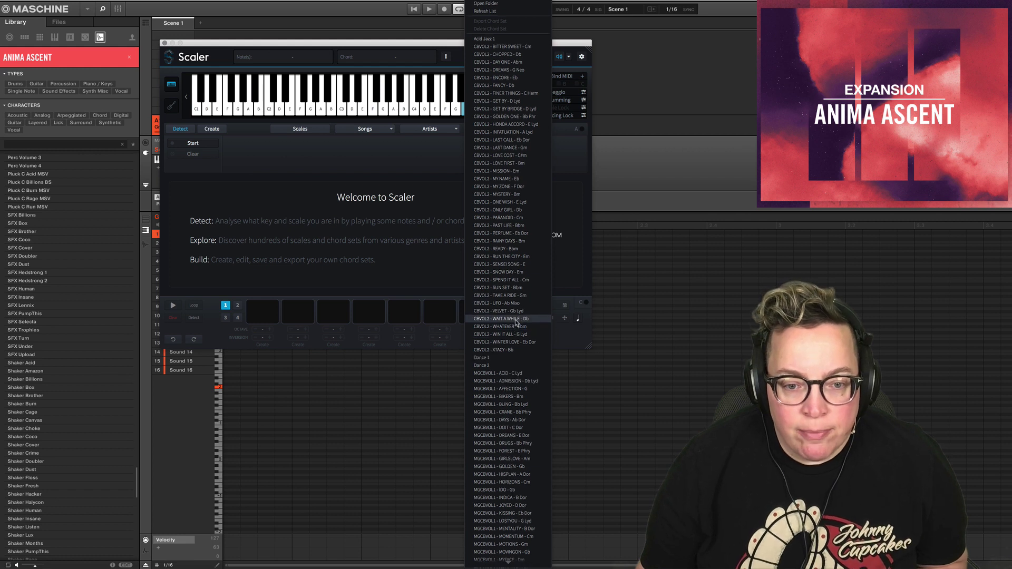
pyautogui.click(506, 389)
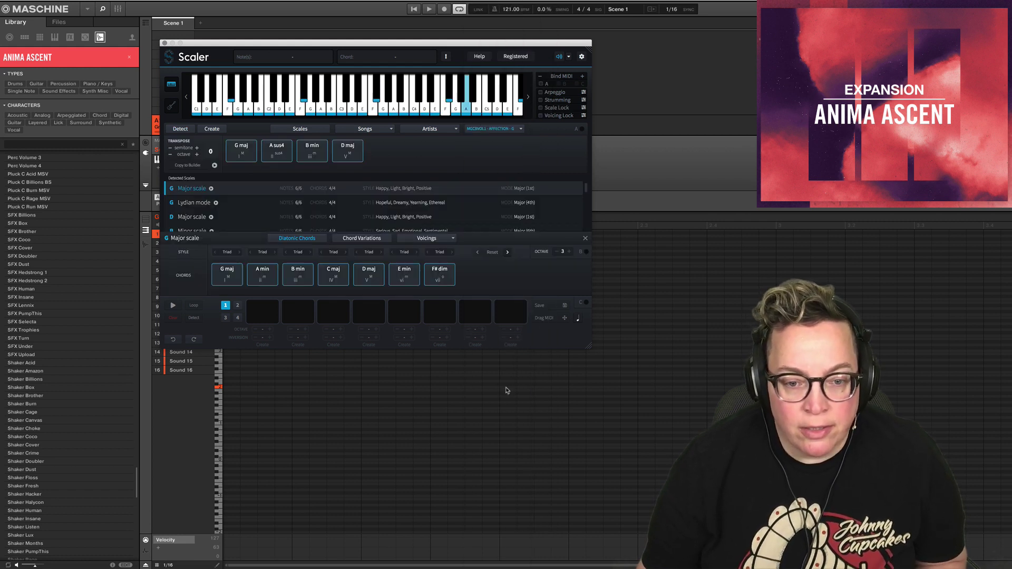
# - Audition the G maj, A sus4, B min and D maj chords of the loaded set
pyautogui.click(241, 150)
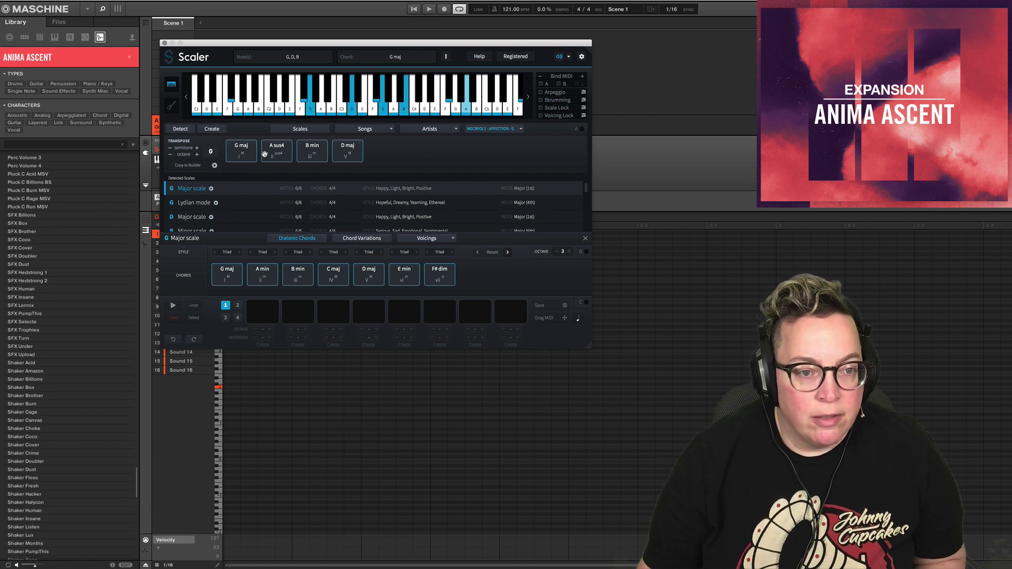
pyautogui.click(276, 150)
pyautogui.click(312, 150)
pyautogui.click(354, 150)
# - Place G maj, A sus4 and B min in the first, third and sixth slots of Scaler's chord pattern
pyautogui.moveTo(241, 150); pyautogui.dragTo(262, 311)
pyautogui.click(278, 150)
pyautogui.moveTo(282, 152); pyautogui.dragTo(335, 316)
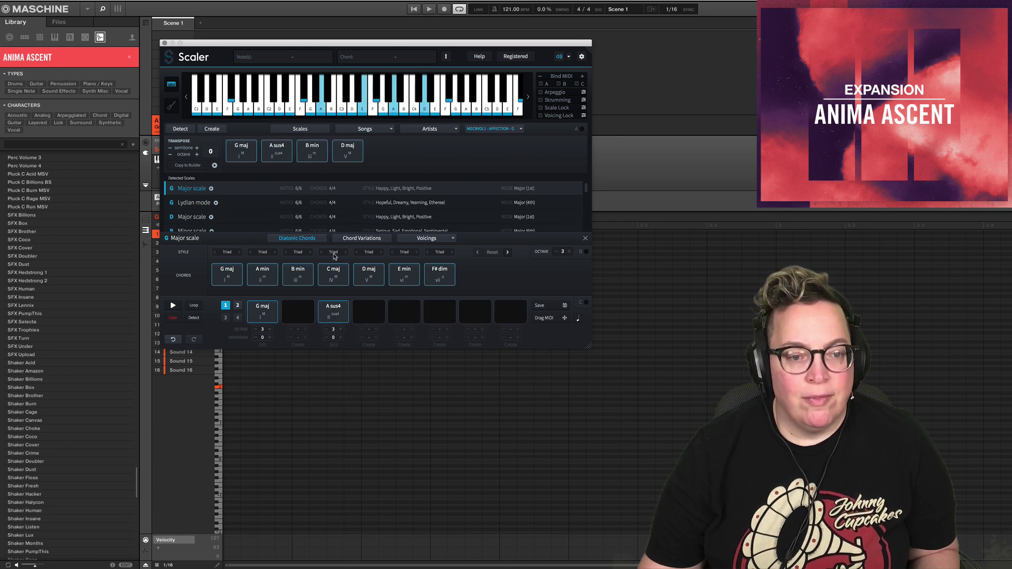
pyautogui.moveTo(315, 158); pyautogui.dragTo(433, 316)
pyautogui.click(324, 307)
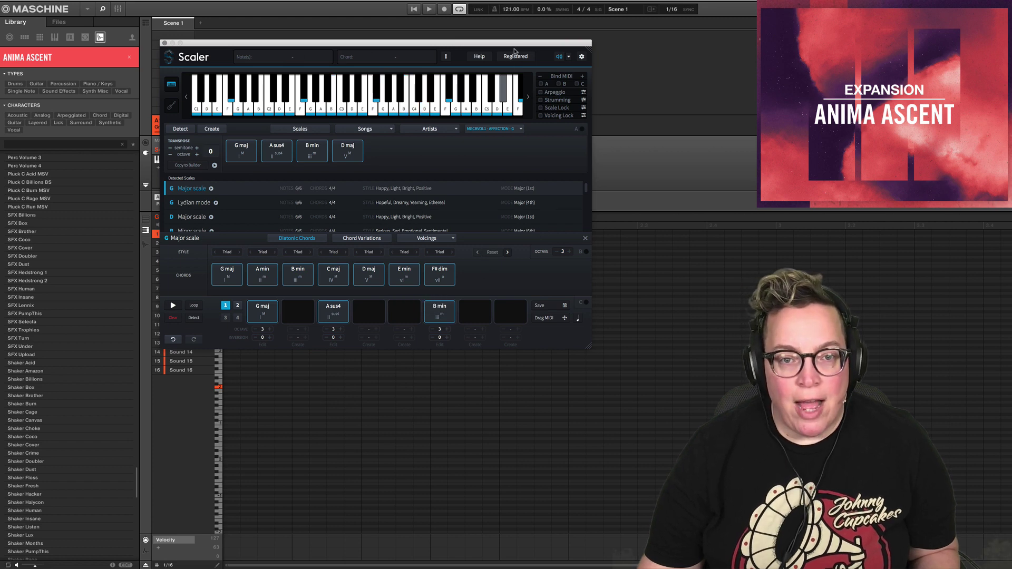
# - Export Scaler's chord pattern as MIDI into Group A1's Pattern 1 on the Scaler sound and close the plug-in window
pyautogui.moveTo(520, 42); pyautogui.dragTo(883, 161)
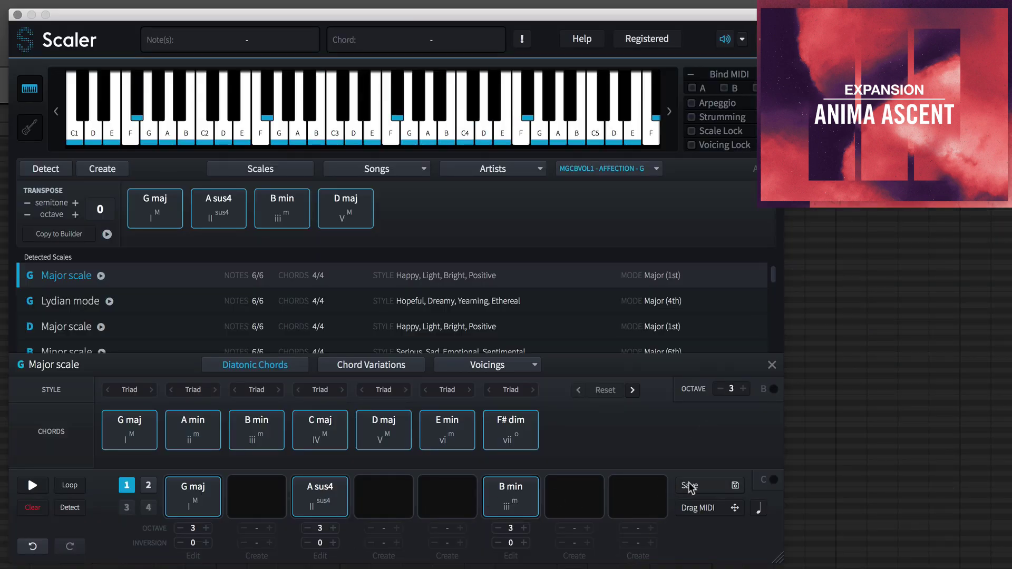
pyautogui.moveTo(690, 510); pyautogui.dragTo(100, 283)
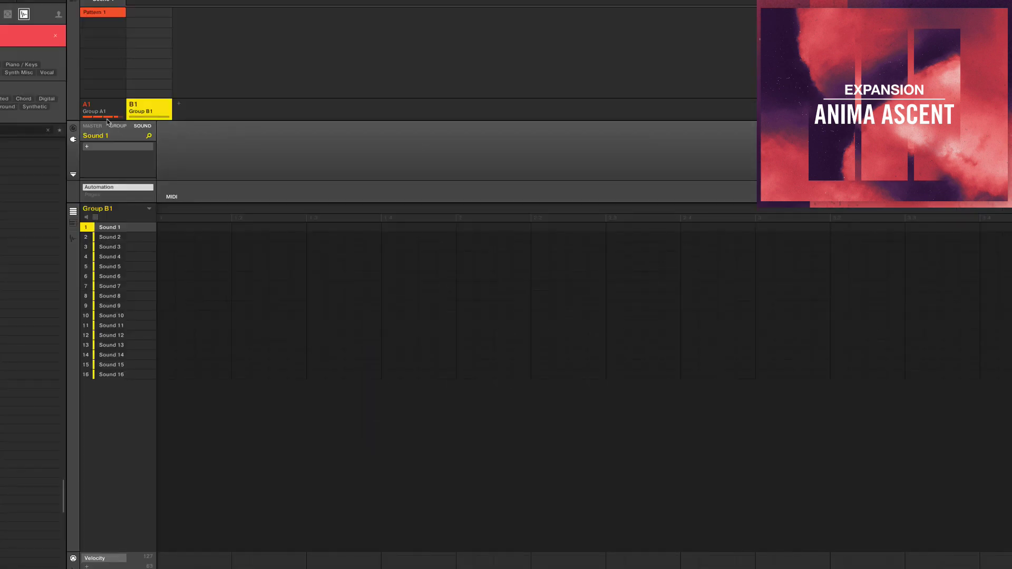
pyautogui.click(103, 111)
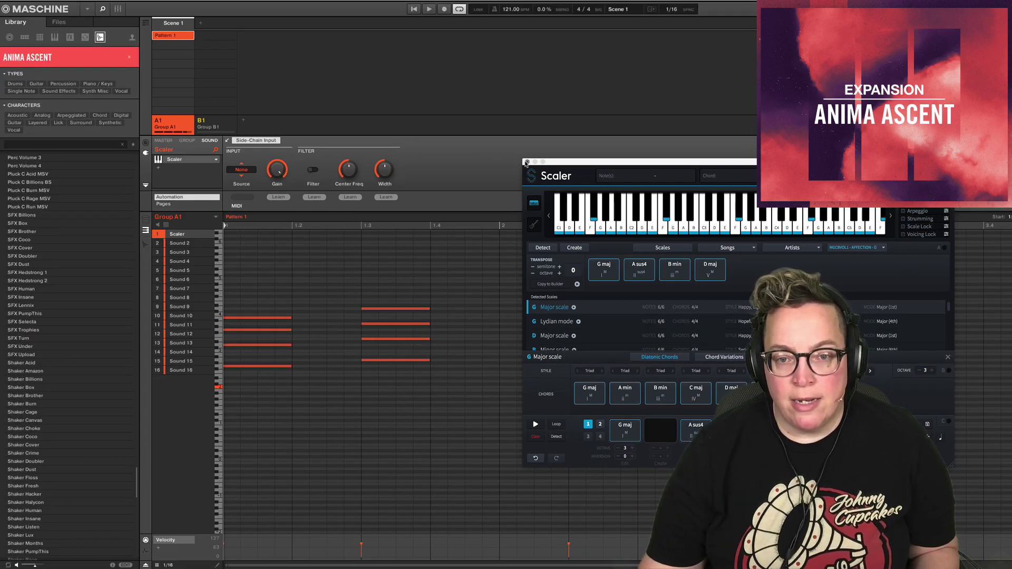
pyautogui.click(526, 163)
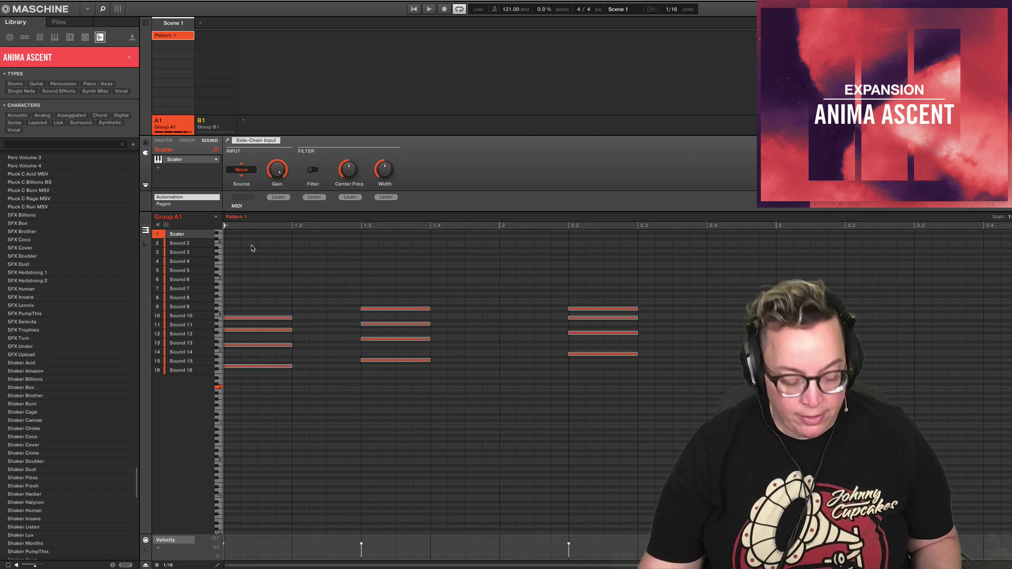
# - Move the chord notes from Group A1 into a pattern for Sound 1 of Group B1
pyautogui.hotkey('ctrl', 'z')
pyautogui.click(218, 119)
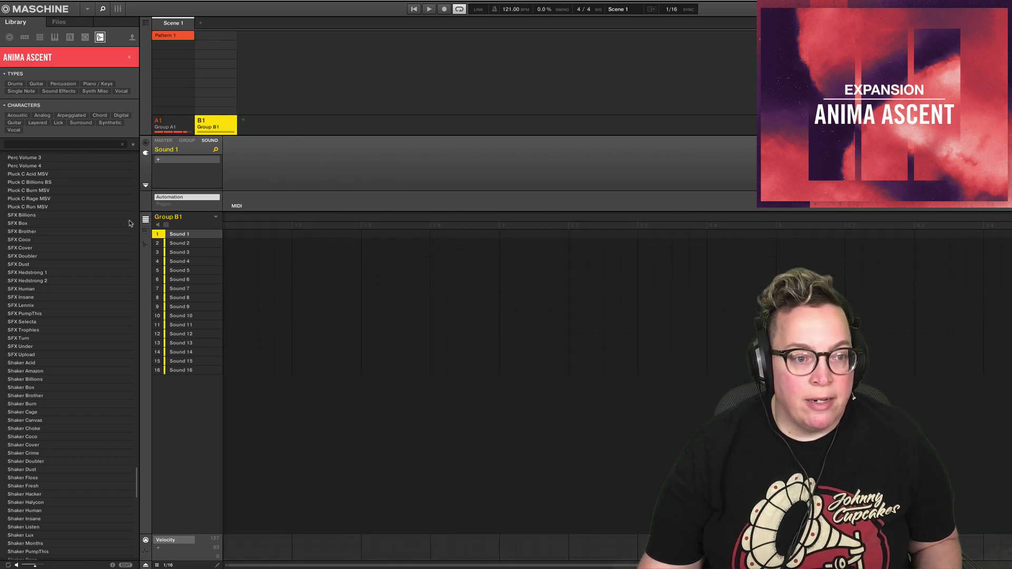
pyautogui.hotkey('ctrl', 'v')
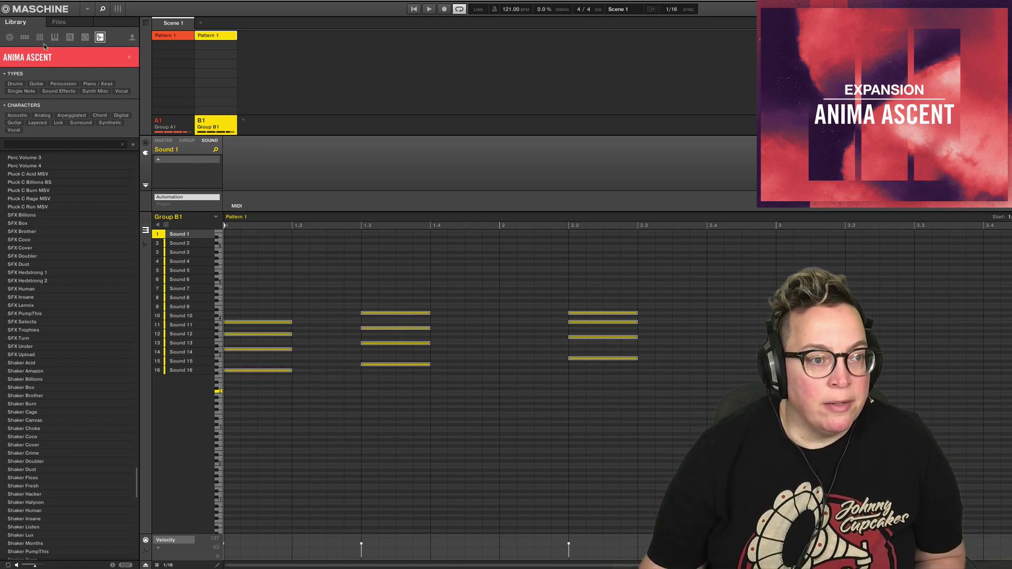
pyautogui.moveTo(254, 261); pyautogui.dragTo(269, 273)
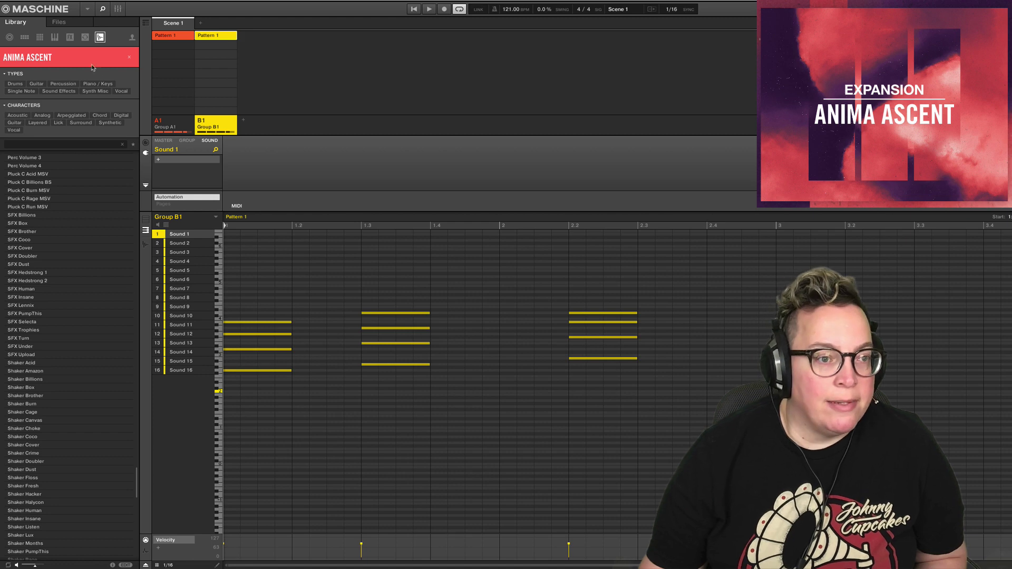
# - Browse the instrument library to Massive and limit its presets to the Anima Ascent bank
pyautogui.click(54, 38)
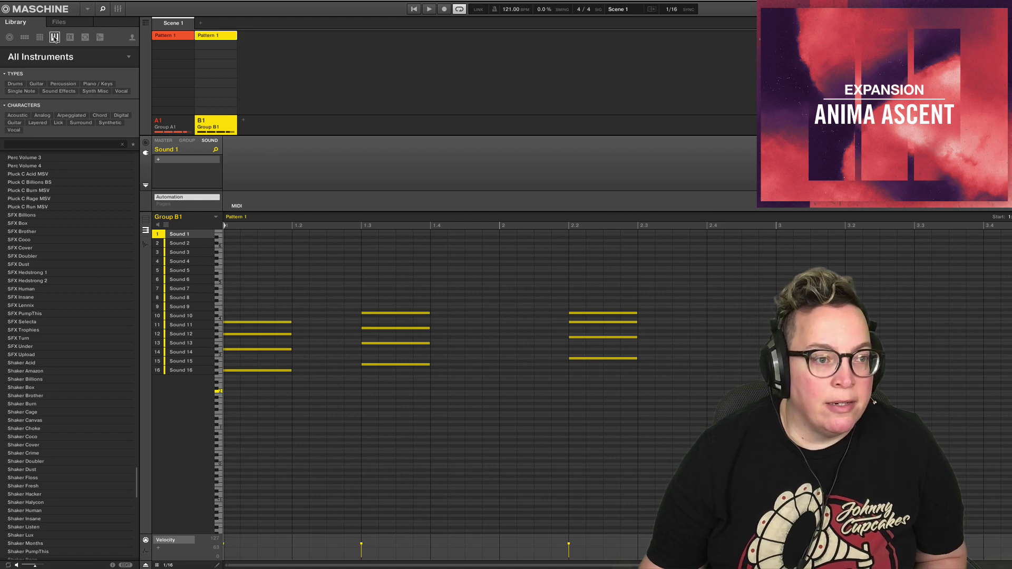
pyautogui.click(128, 58)
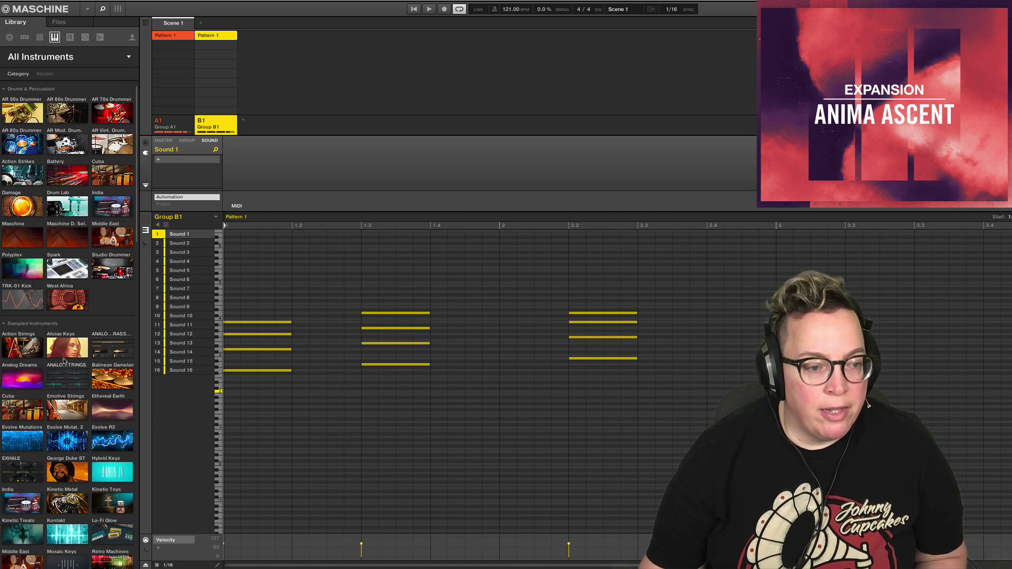
pyautogui.scroll(-15, 64, 362)
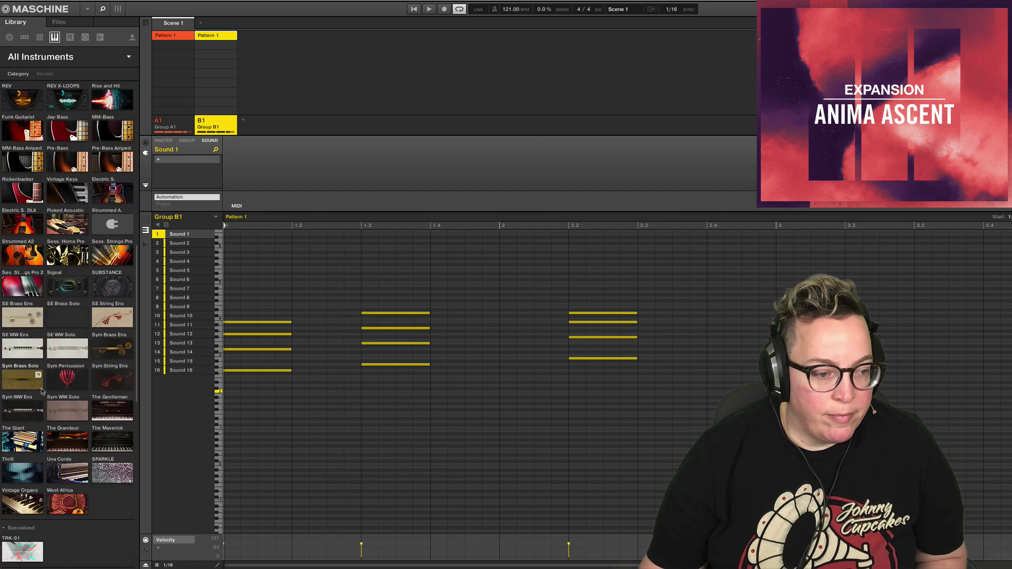
pyautogui.scroll(-10, 42, 411)
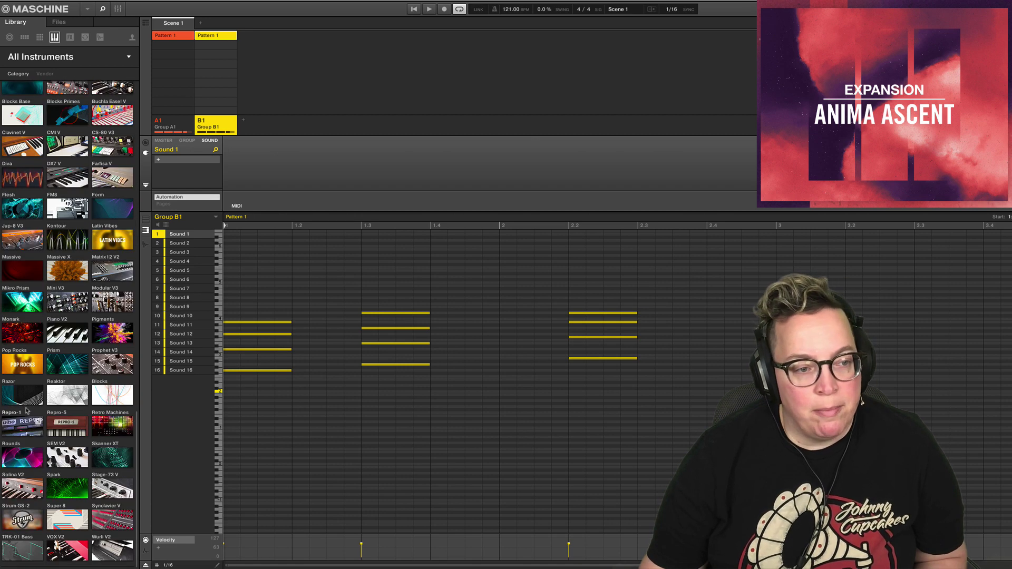
pyautogui.click(20, 277)
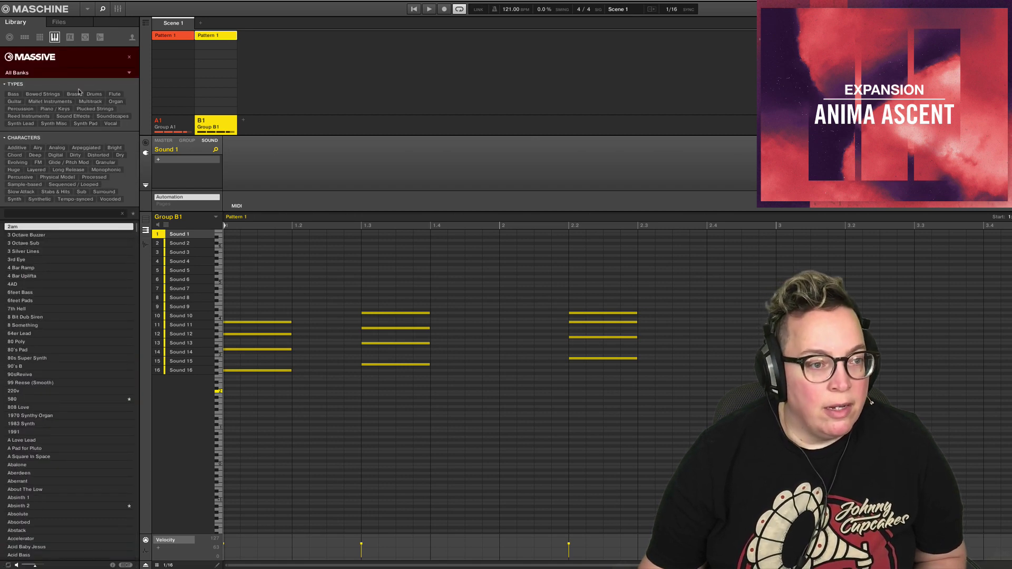
pyautogui.click(129, 74)
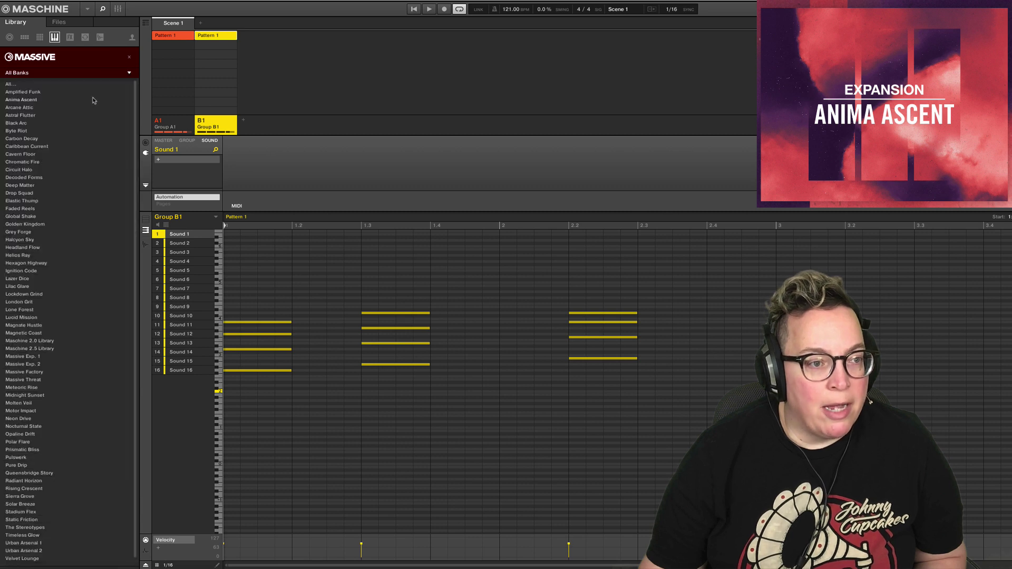
pyautogui.click(28, 100)
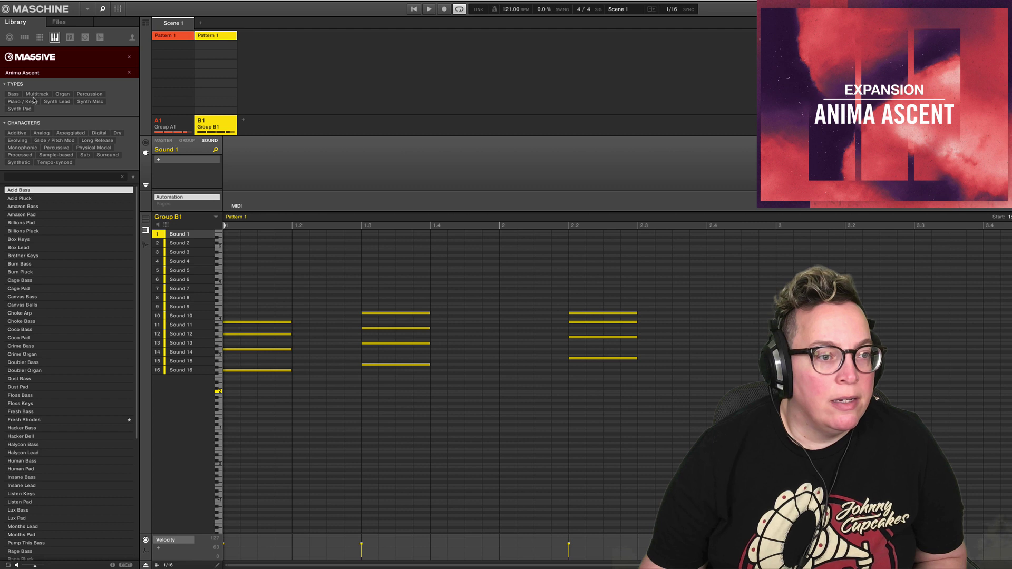
# - Filter the presets to Piano / Keys and preview Choke Arp, Coco Pad, Floss Keys and Fresh Rhodes
pyautogui.click(33, 100)
pyautogui.click(29, 188)
pyautogui.click(29, 196)
pyautogui.click(31, 212)
pyautogui.click(33, 220)
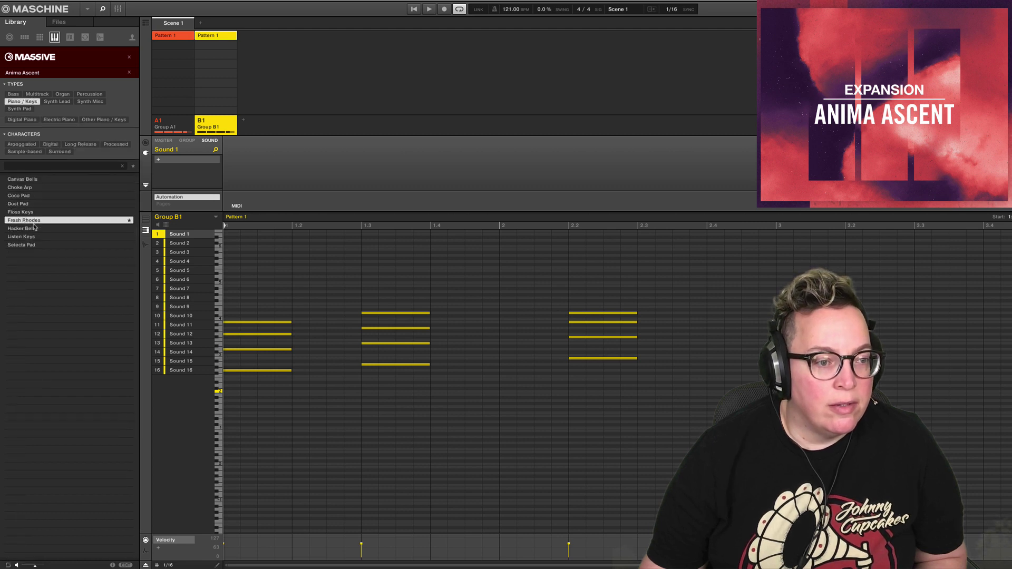
# - Preview Selecta Pad, Listen Keys and Hacker Bell, and load Fresh Rhodes on Group B1's Sound 1
pyautogui.click(32, 244)
pyautogui.click(32, 237)
pyautogui.click(36, 228)
pyautogui.click(46, 222)
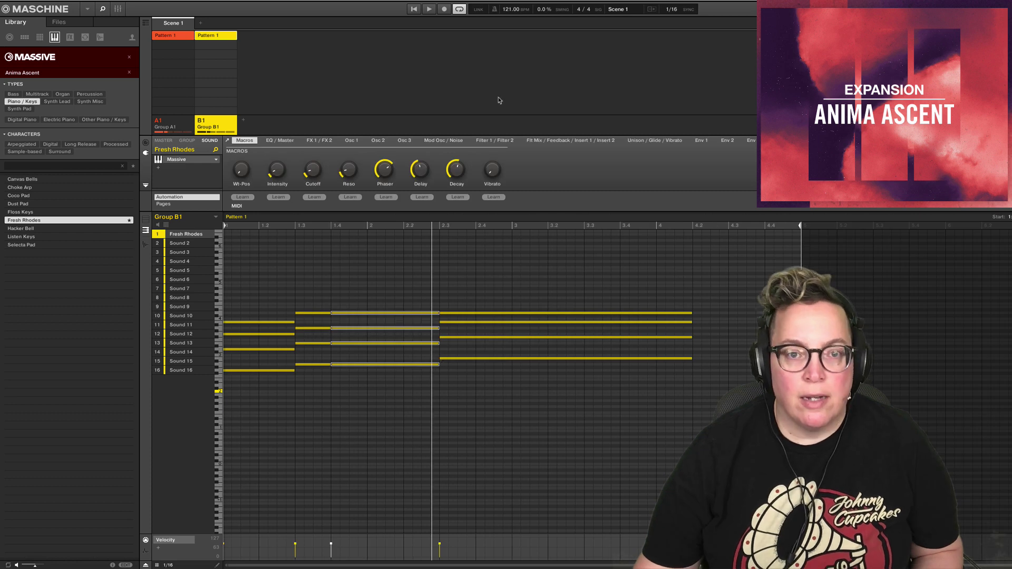
# - Set the project tempo to 93 BPM and play the chord pattern from the start
pyautogui.moveTo(511, 9); pyautogui.dragTo(511, 36)
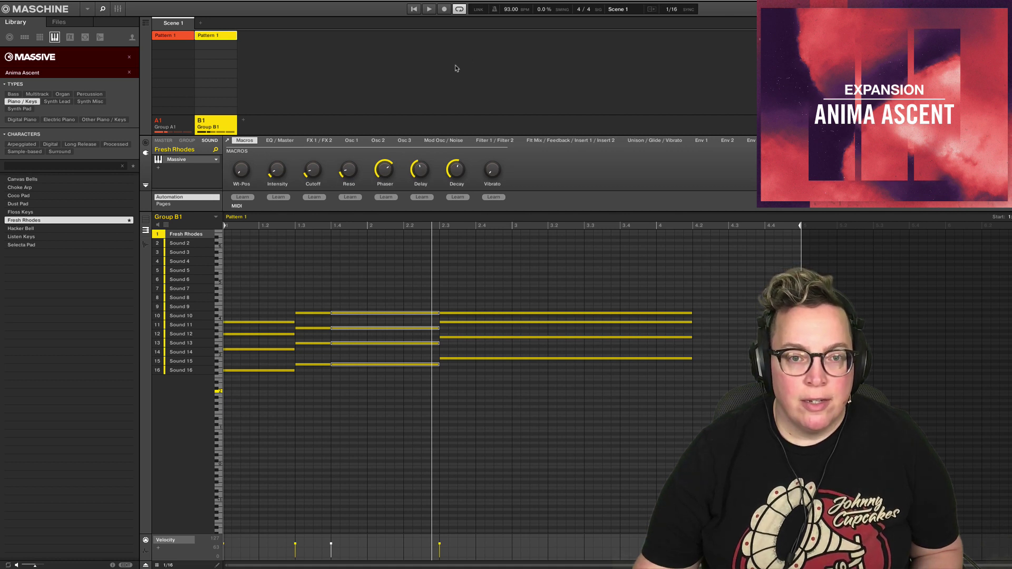
pyautogui.click(413, 9)
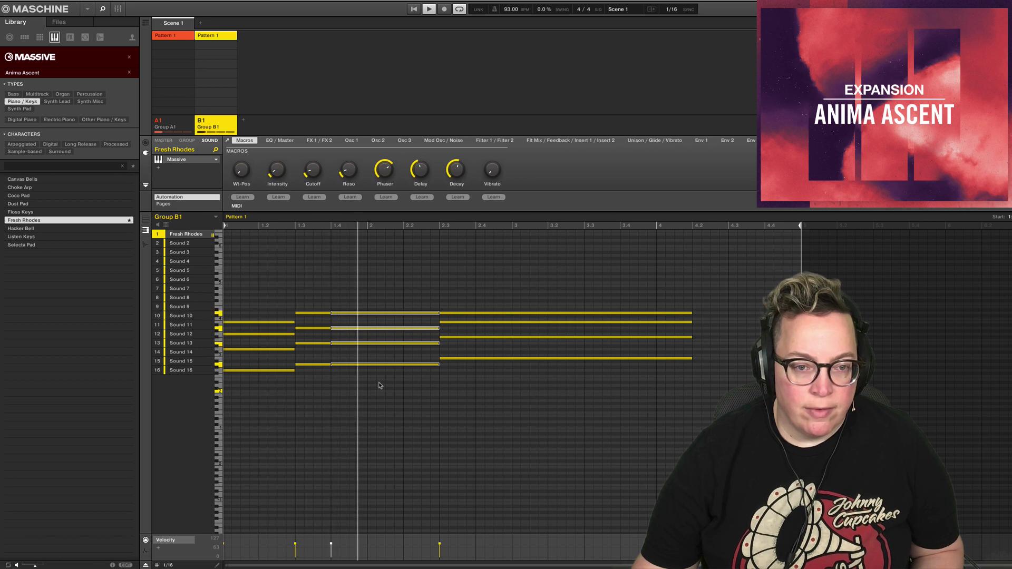
pyautogui.press('space')
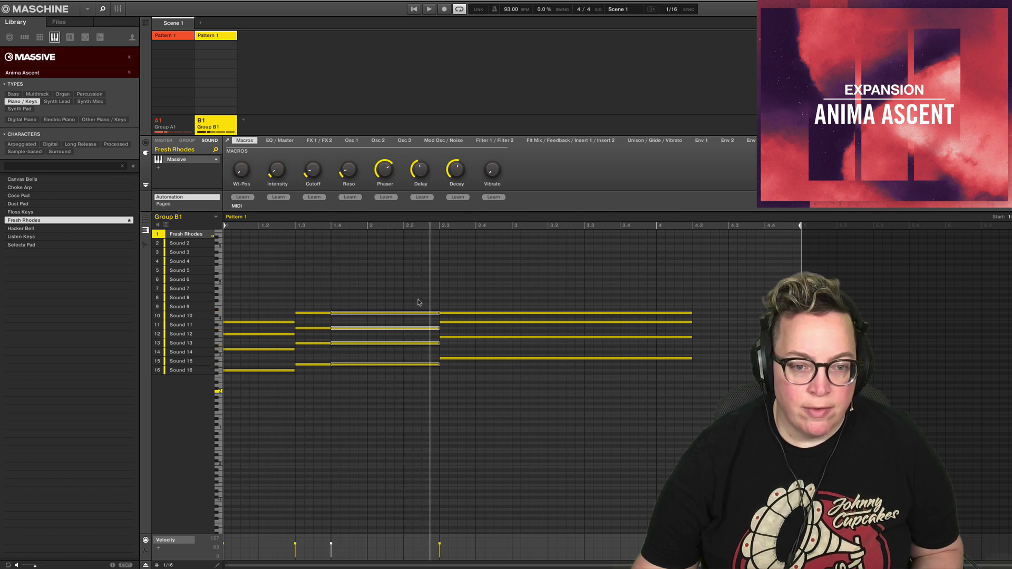
# - Shorten the repeated A sus4 chord to end at bar 2 and extend the B min chord to start there
pyautogui.moveTo(439, 313); pyautogui.dragTo(367, 314)
pyautogui.moveTo(463, 279); pyautogui.dragTo(443, 392)
pyautogui.click(440, 362)
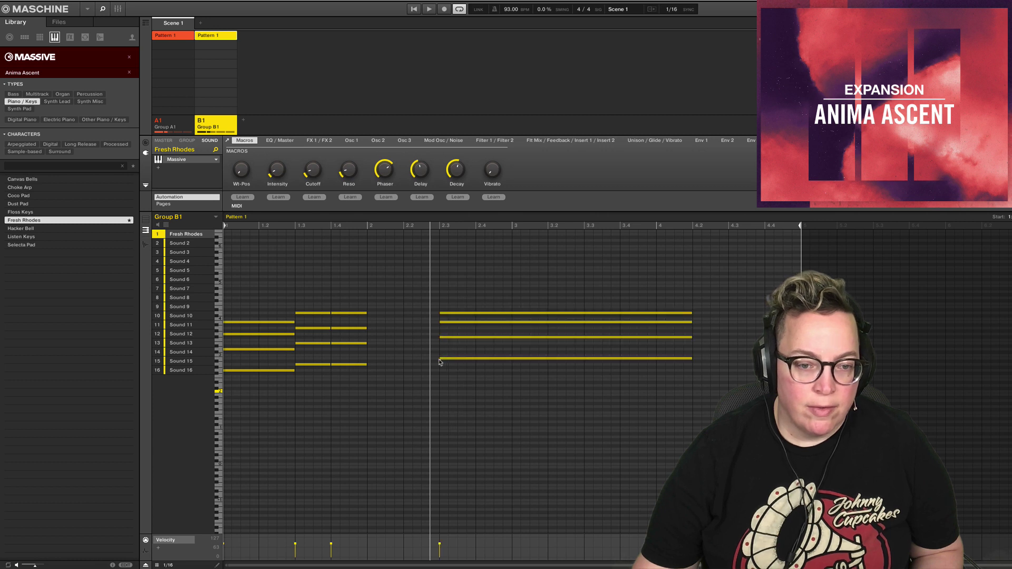
pyautogui.moveTo(455, 310)
pyautogui.mouseDown()
pyautogui.moveTo(452, 377)
pyautogui.moveTo(375, 371)
pyautogui.moveTo(367, 384)
pyautogui.mouseUp()
# - Shorten the B min chord to end at bar 3 and play the pattern to check the rhythm
pyautogui.press('space')
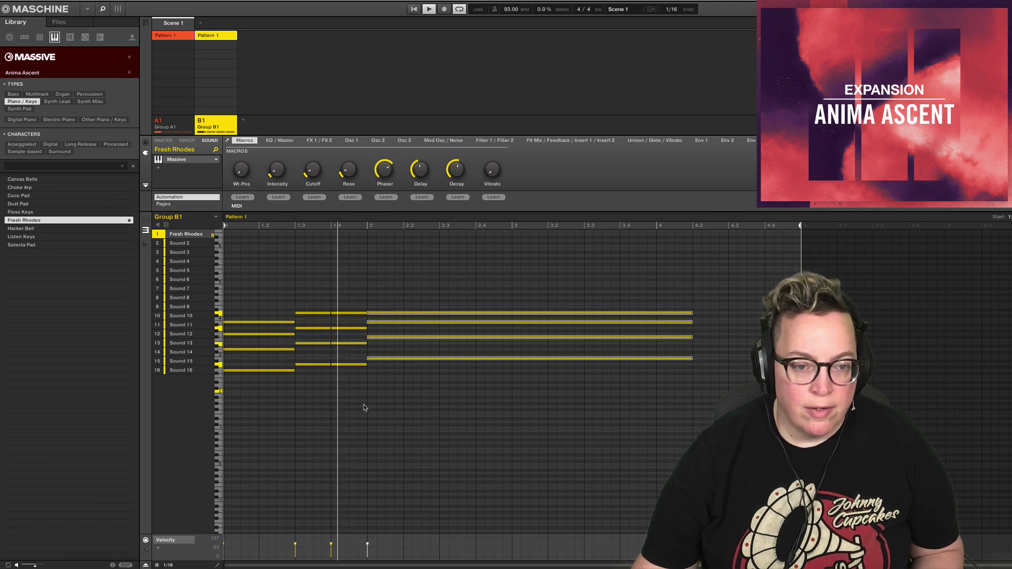
pyautogui.press('space')
pyautogui.moveTo(584, 276); pyautogui.dragTo(512, 359)
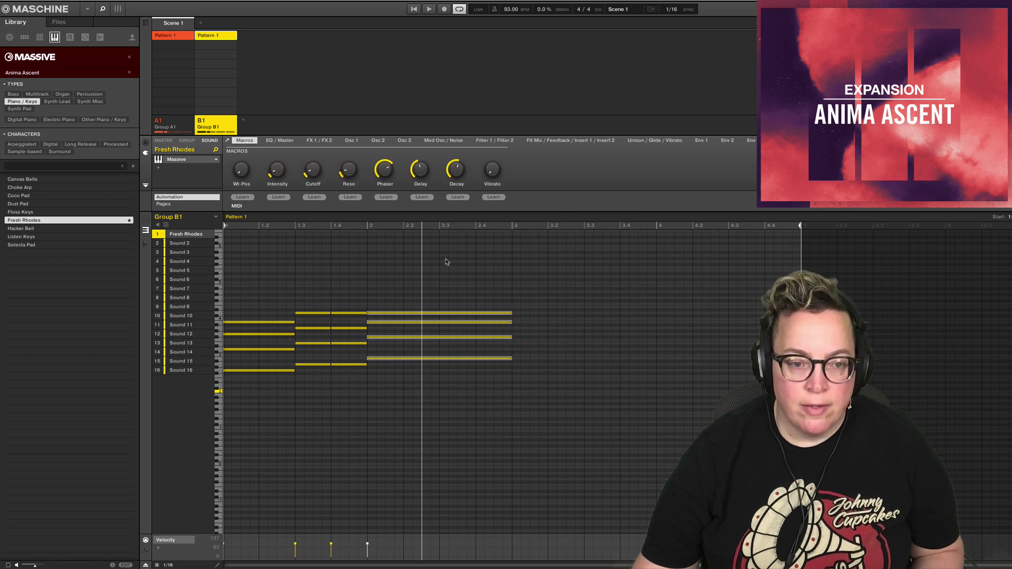
pyautogui.click(429, 9)
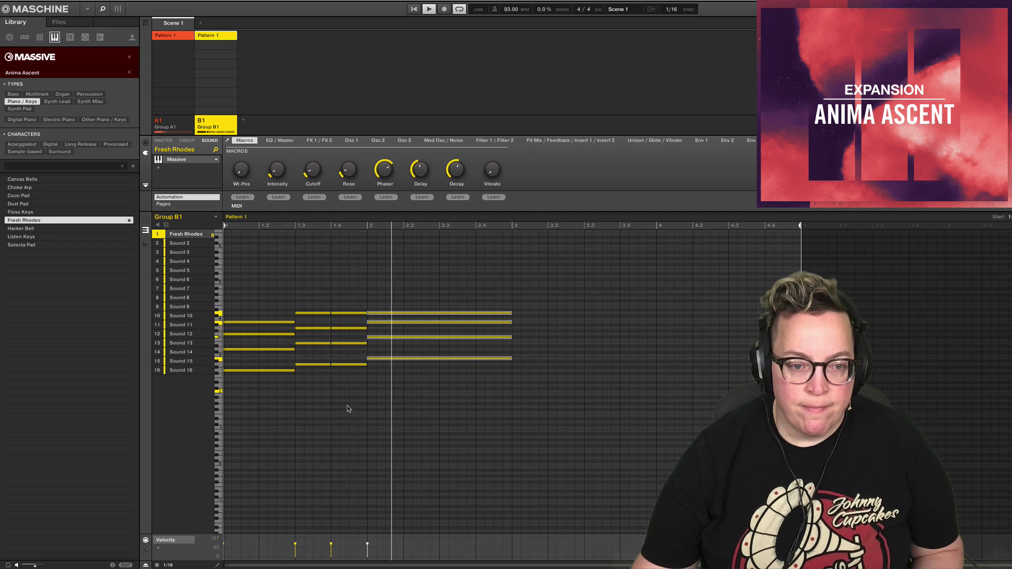
pyautogui.press('space')
# - Copy all the first bar's chords and paste them at the start of bar 3
pyautogui.moveTo(349, 409); pyautogui.dragTo(231, 291)
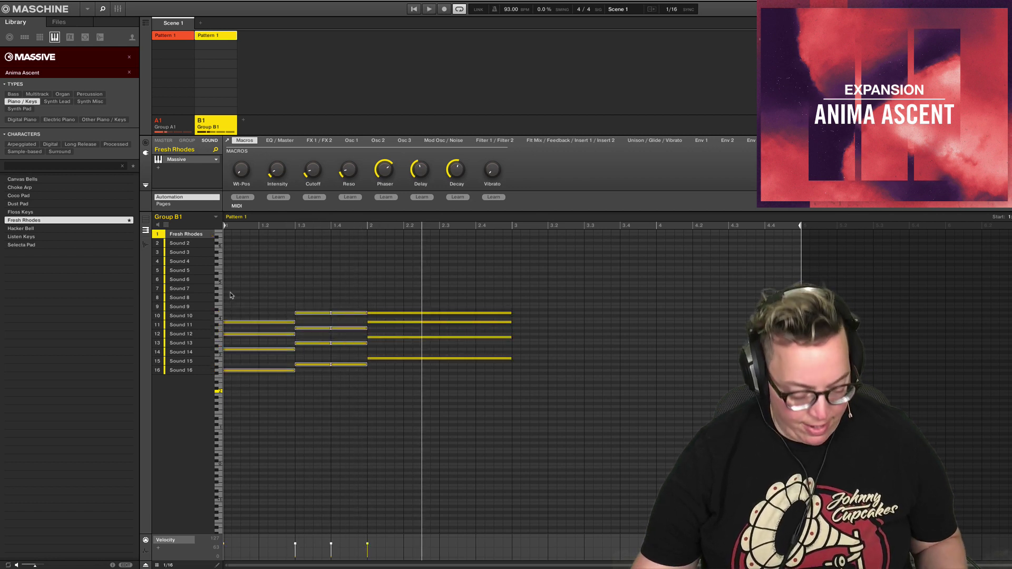
pyautogui.click(514, 227)
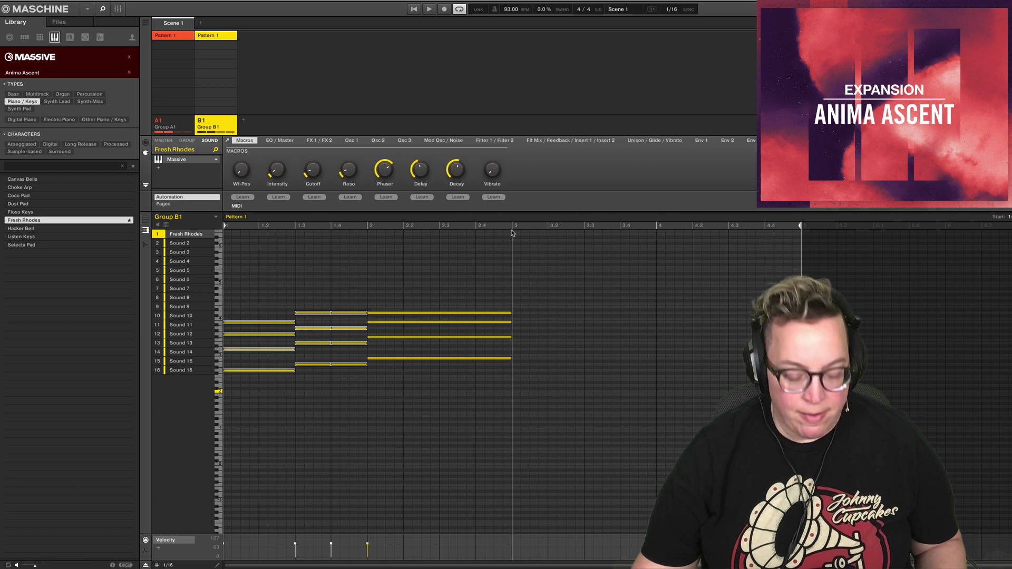
pyautogui.hotkey('ctrl', 'v')
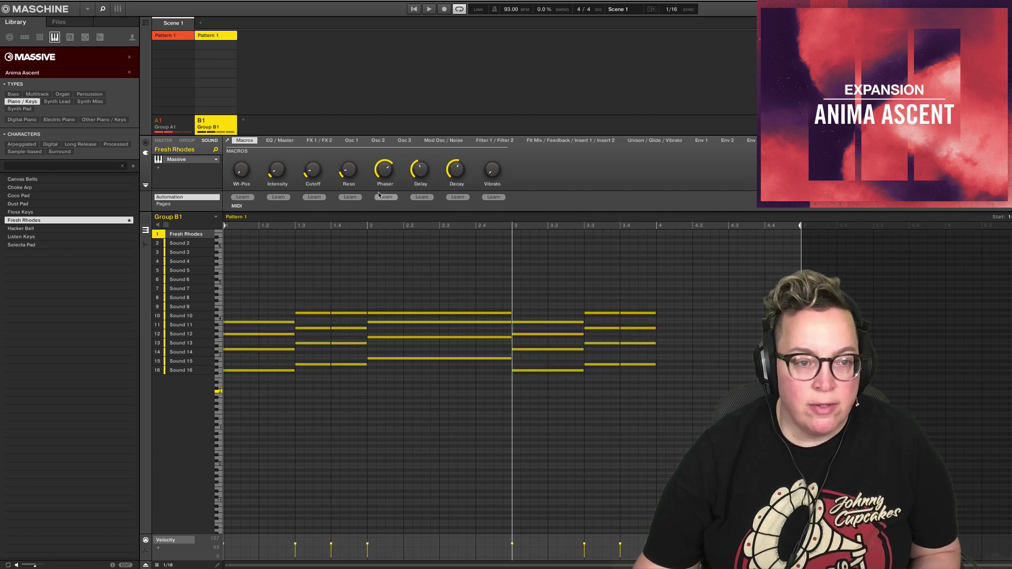
# - Reopen Scaler in Group A1, add D maj to its chord pattern and export the pattern as MIDI into Group A1
pyautogui.click(180, 126)
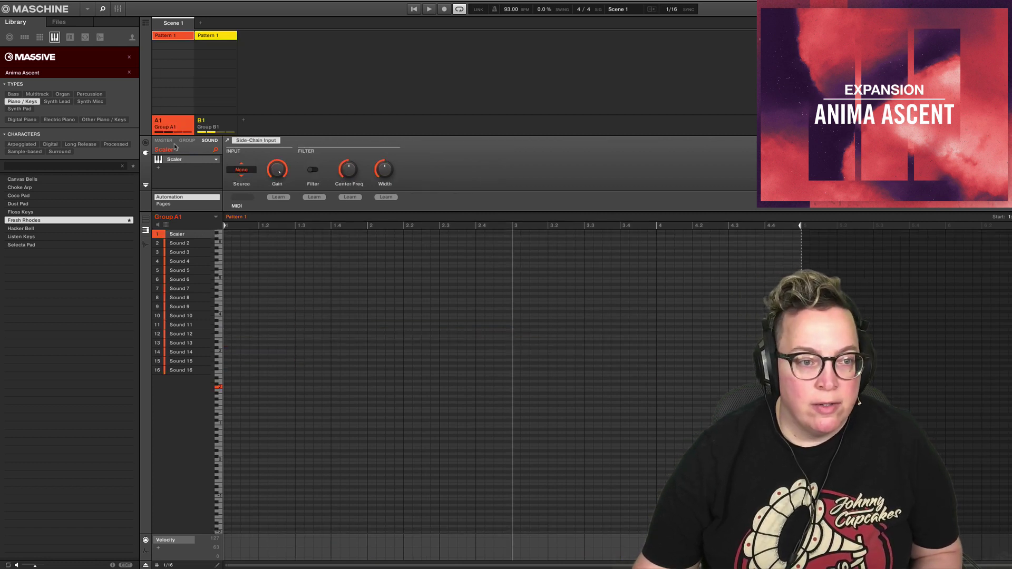
pyautogui.click(170, 160)
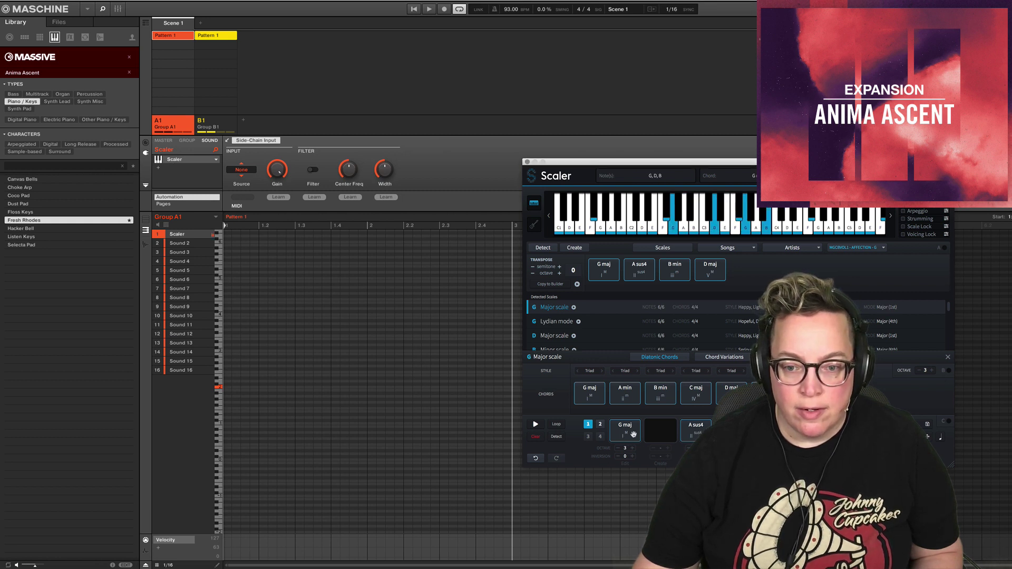
pyautogui.click(722, 270)
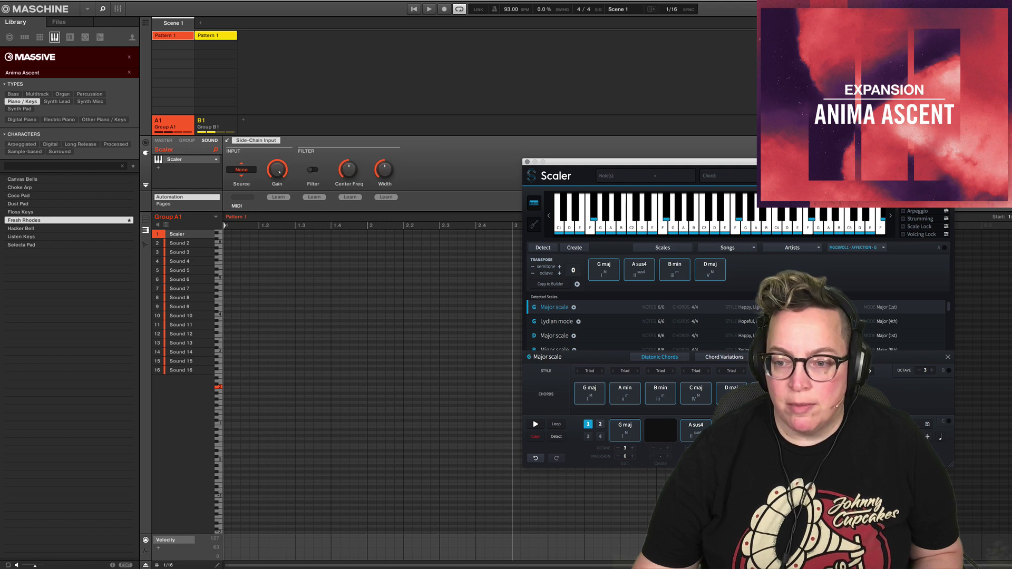
pyautogui.moveTo(686, 430); pyautogui.dragTo(361, 370)
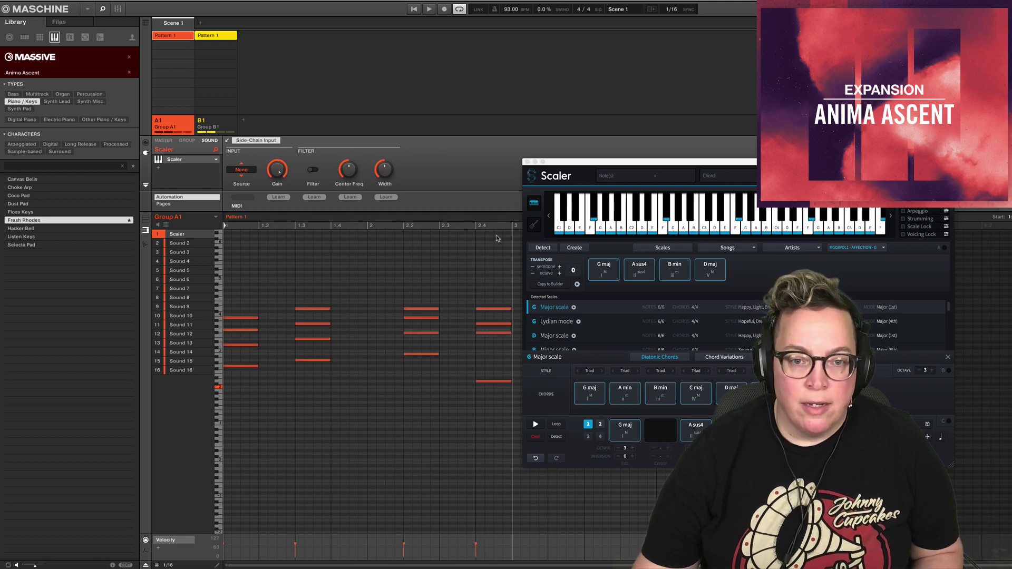
pyautogui.click(527, 161)
# - Copy the D maj chord from Group A1, paste it at bar 4 of Group B1 and extend it to the pattern's end
pyautogui.moveTo(486, 247); pyautogui.dragTo(492, 446)
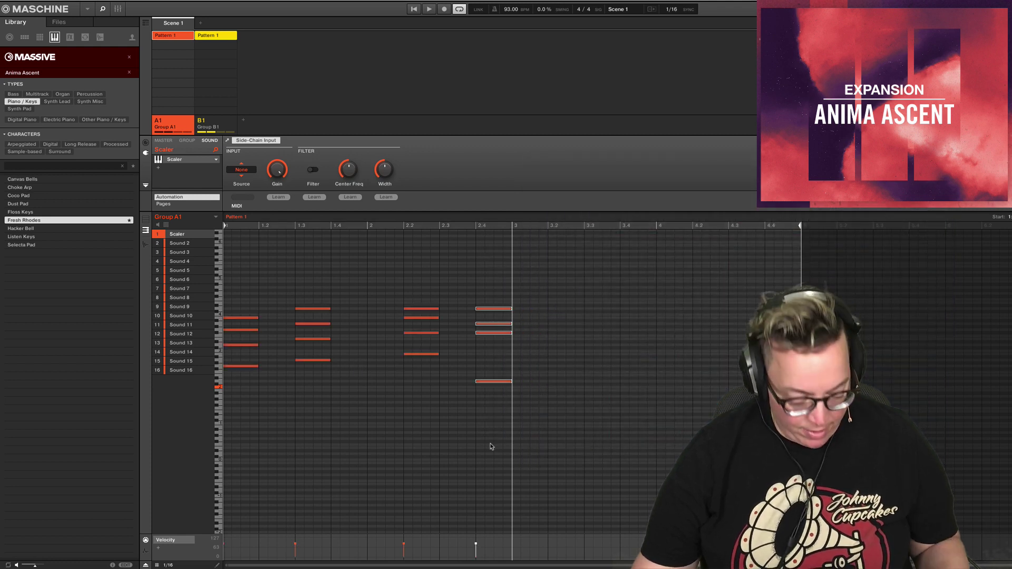
pyautogui.click(211, 125)
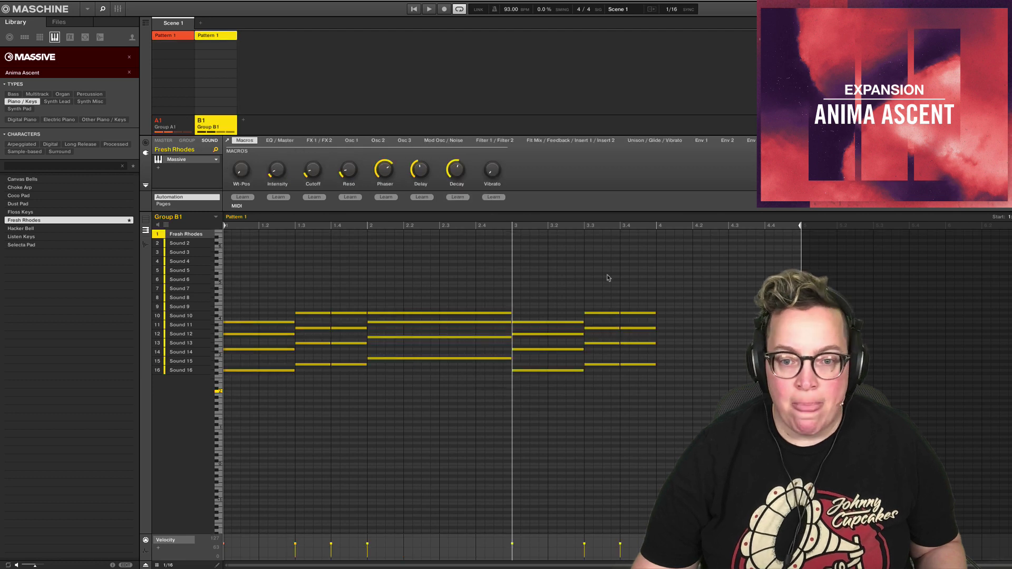
pyautogui.click(656, 228)
pyautogui.hotkey('ctrl', 'v')
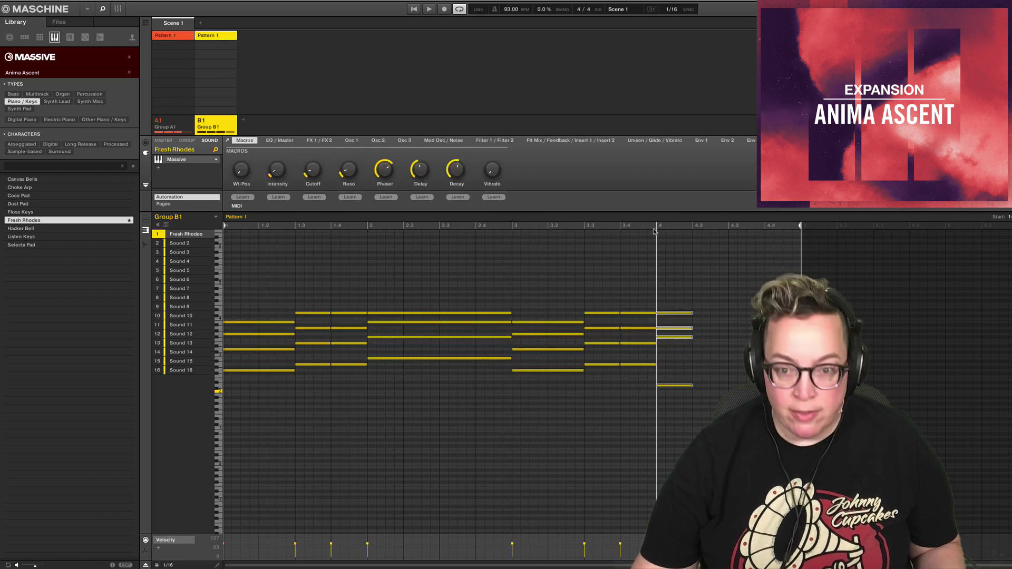
pyautogui.moveTo(695, 283); pyautogui.dragTo(687, 421)
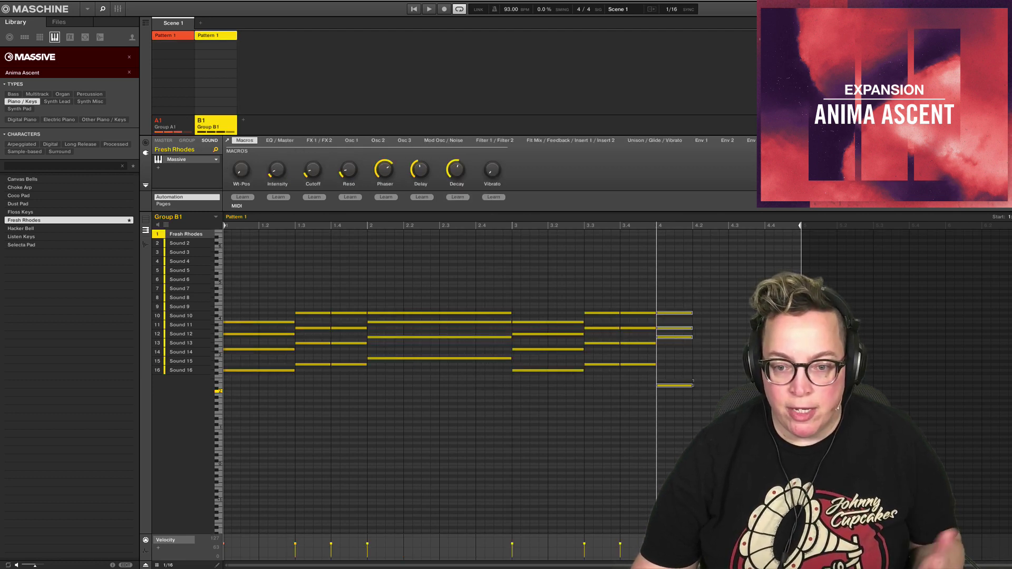
pyautogui.moveTo(692, 386); pyautogui.dragTo(800, 385)
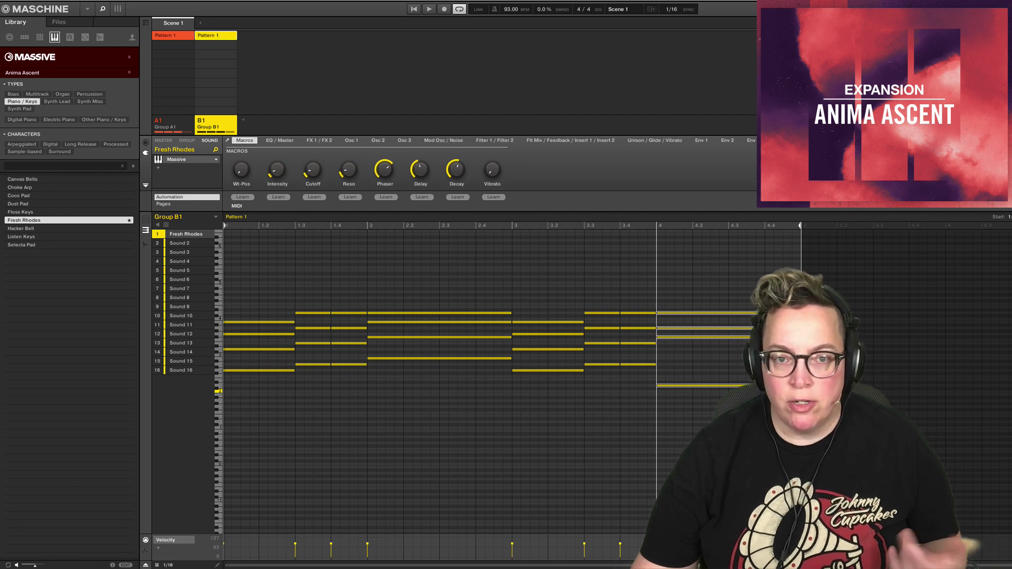
# - Mute Group A1 and play the Group B1 chord pattern from the start
pyautogui.rightClick(160, 127)
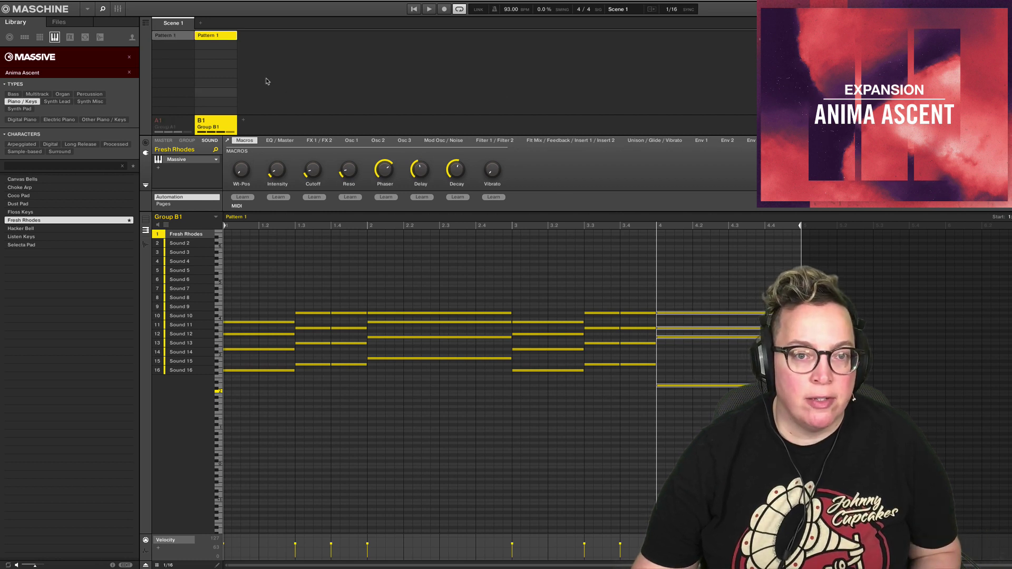
pyautogui.click(415, 10)
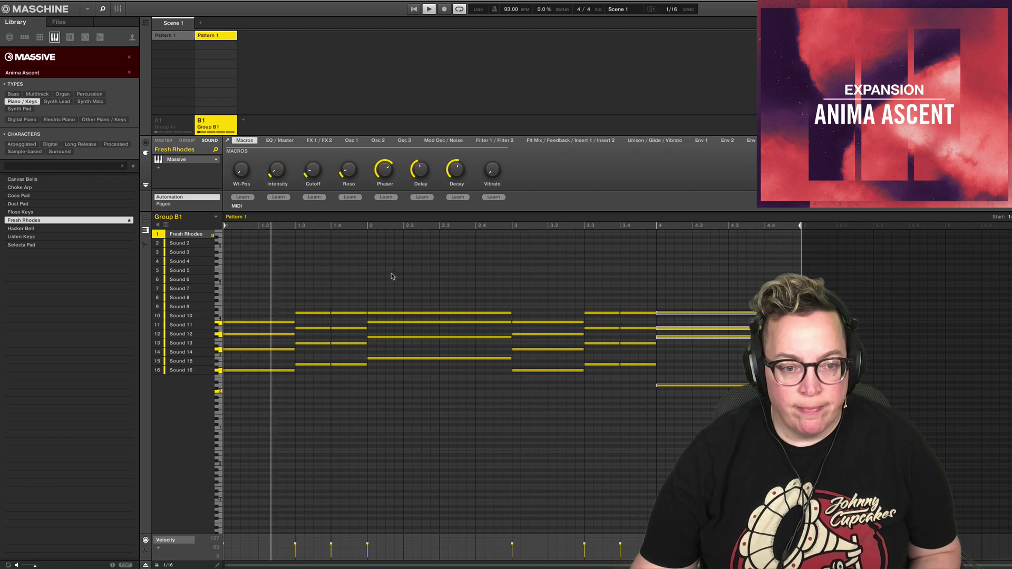
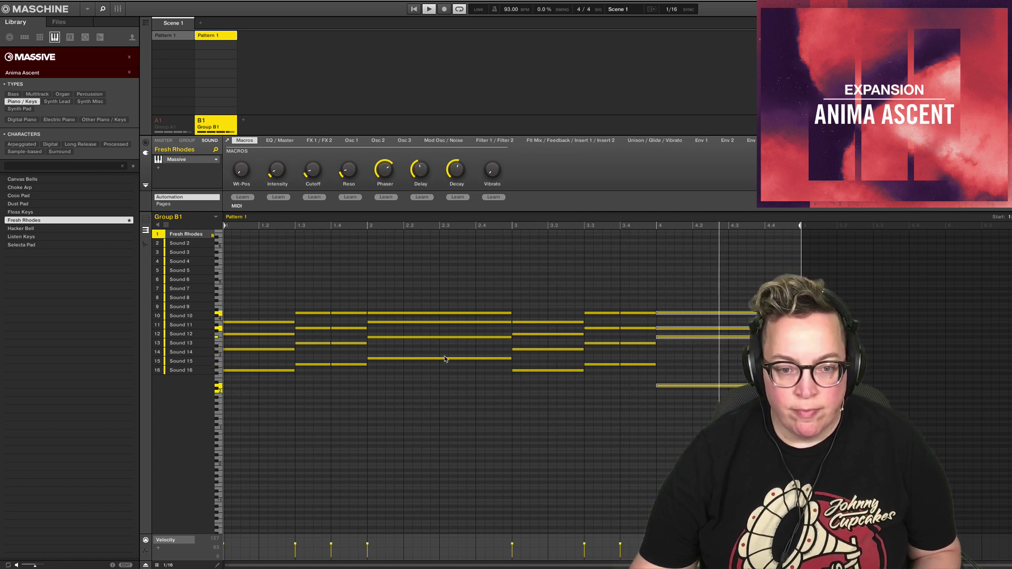
pyautogui.press('space')
# - Set the project's swing to 16%
pyautogui.moveTo(247, 288); pyautogui.dragTo(240, 426)
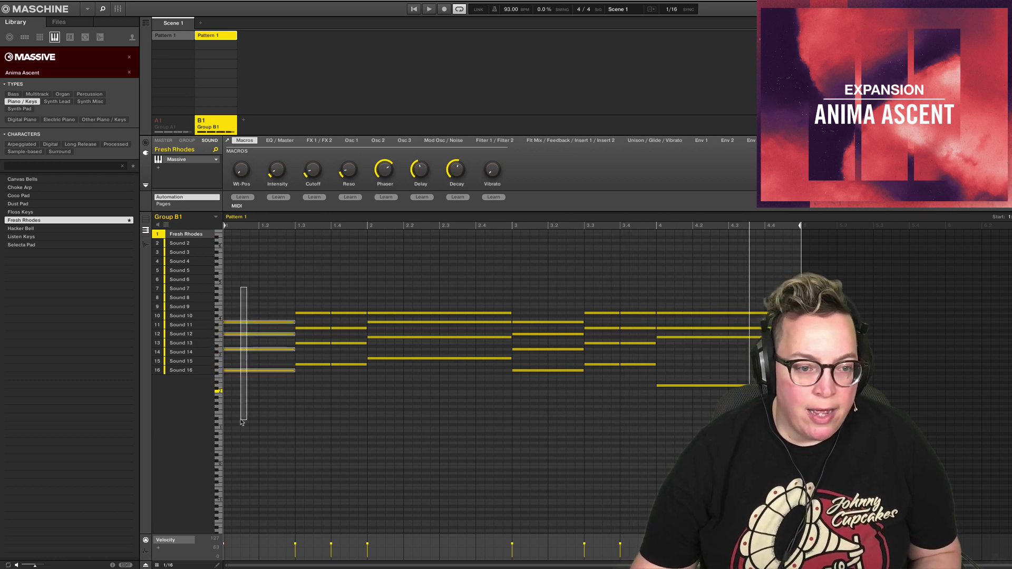
pyautogui.click(271, 292)
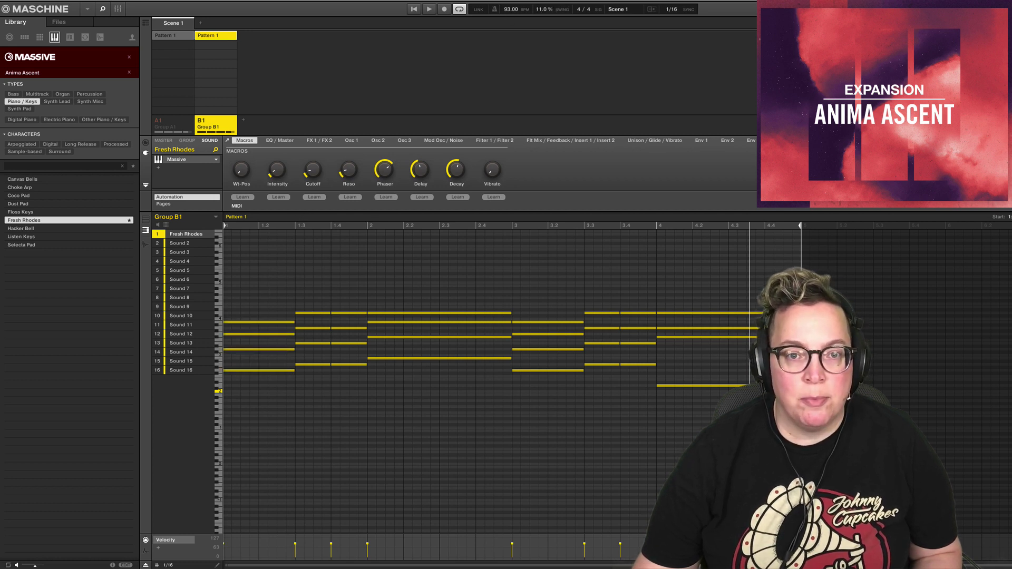
pyautogui.moveTo(252, 301); pyautogui.dragTo(251, 383)
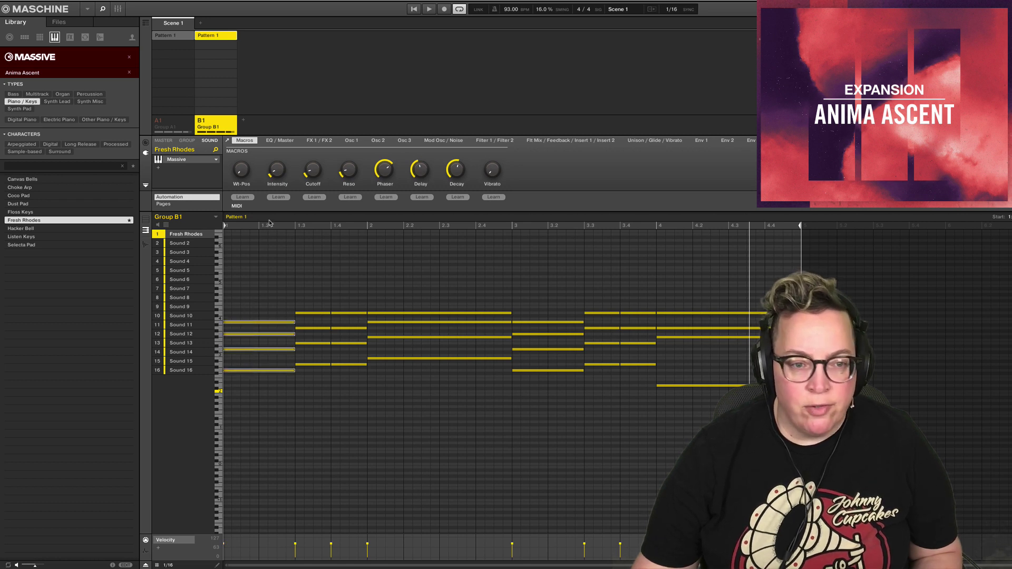
pyautogui.click(260, 267)
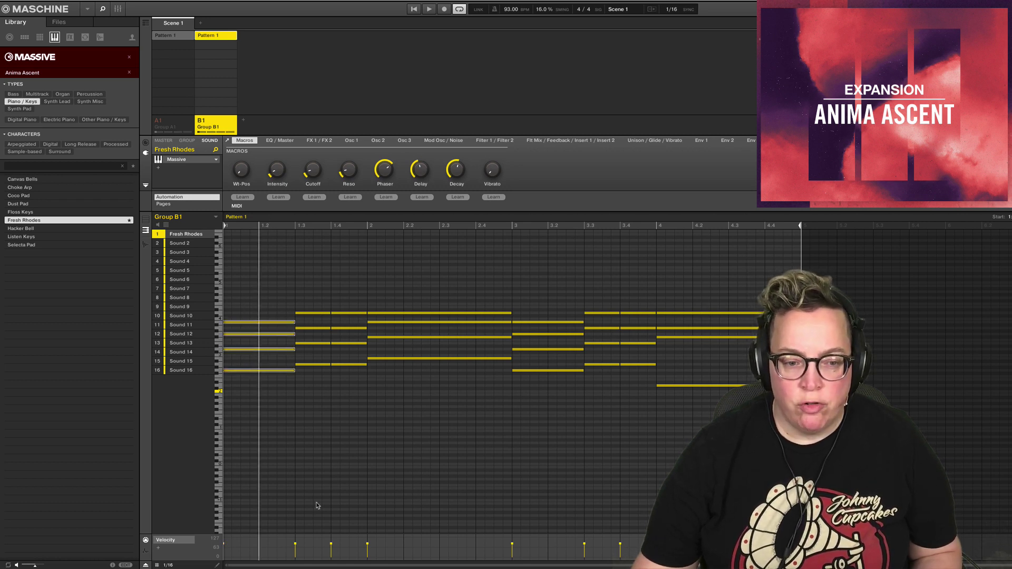
pyautogui.moveTo(303, 566); pyautogui.dragTo(216, 419)
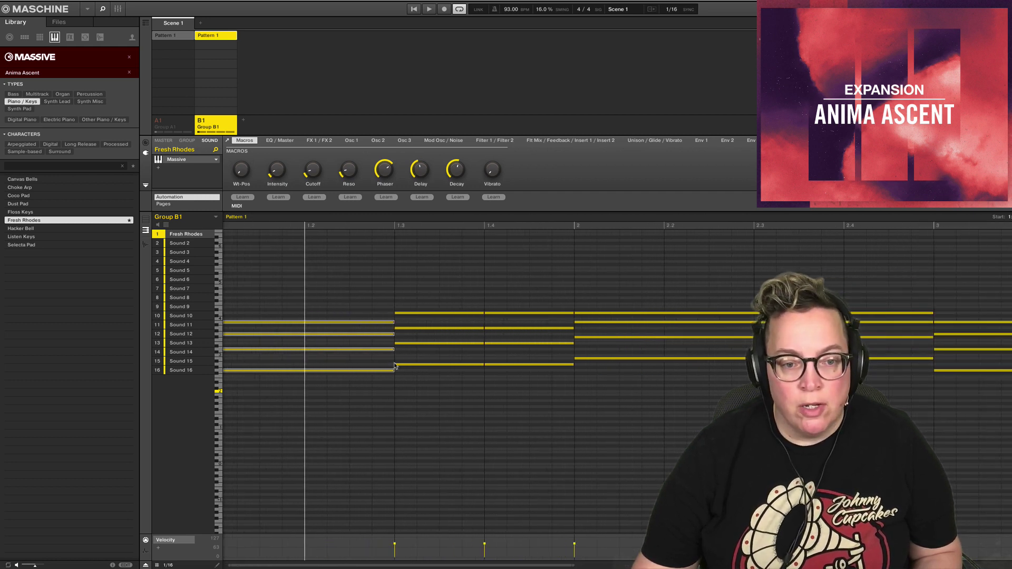
pyautogui.click(430, 396)
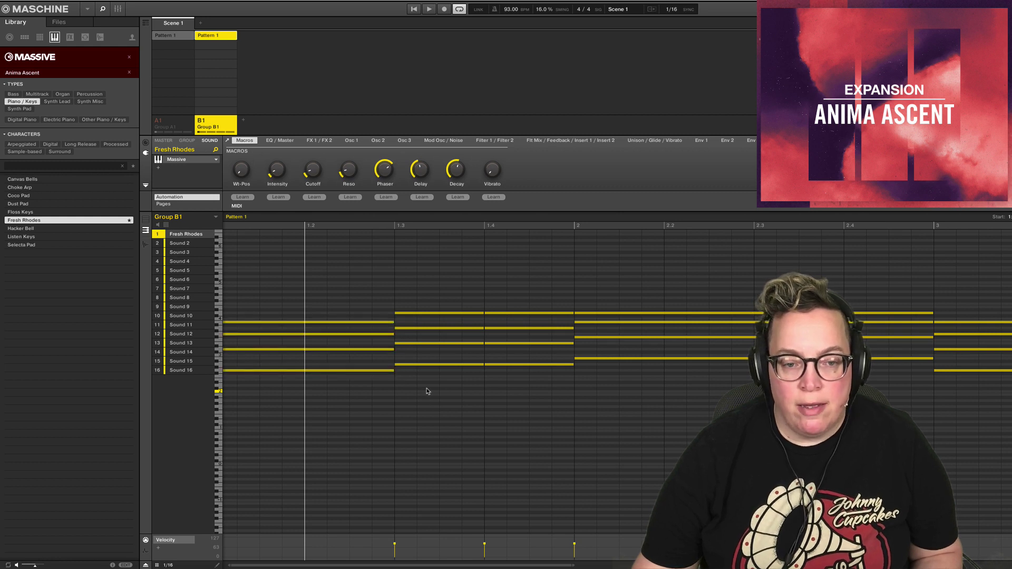
pyautogui.moveTo(395, 364); pyautogui.dragTo(417, 364)
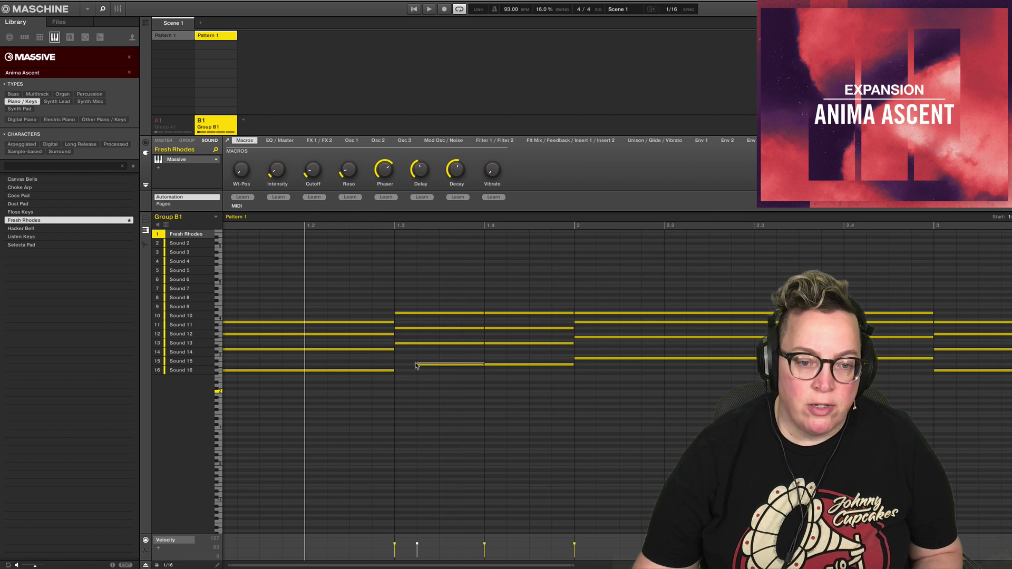
pyautogui.moveTo(418, 364); pyautogui.dragTo(395, 363)
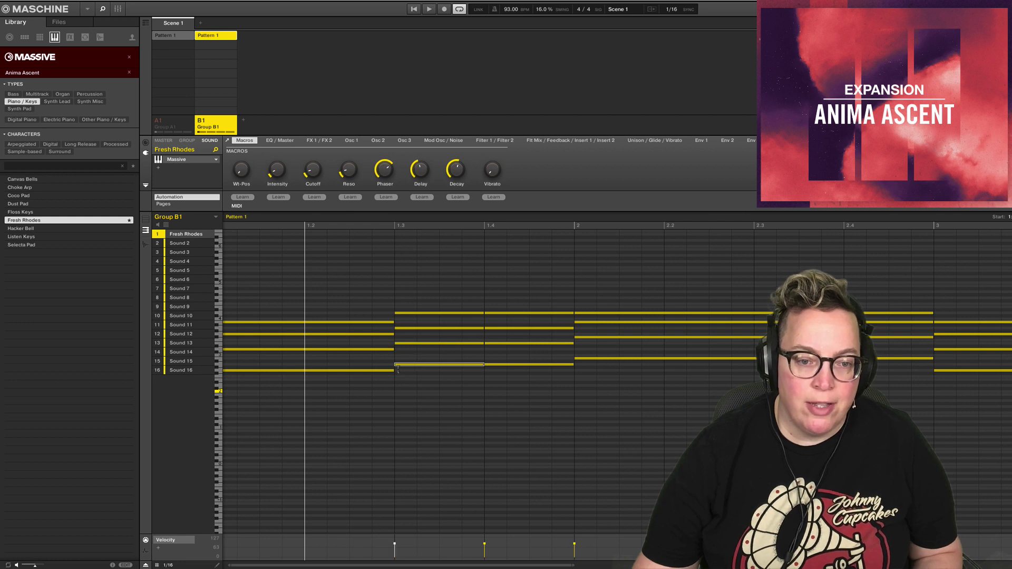
# - Set the step grid to 1/128 and slightly delay the starts of the lowest and second-highest notes of the chord at 1.3
pyautogui.click(167, 565)
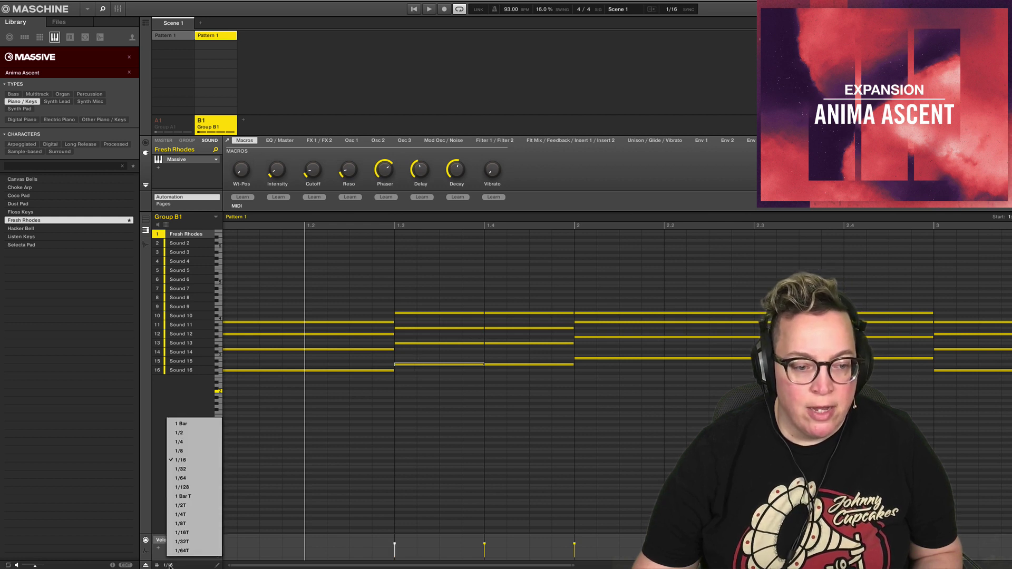
pyautogui.click(187, 487)
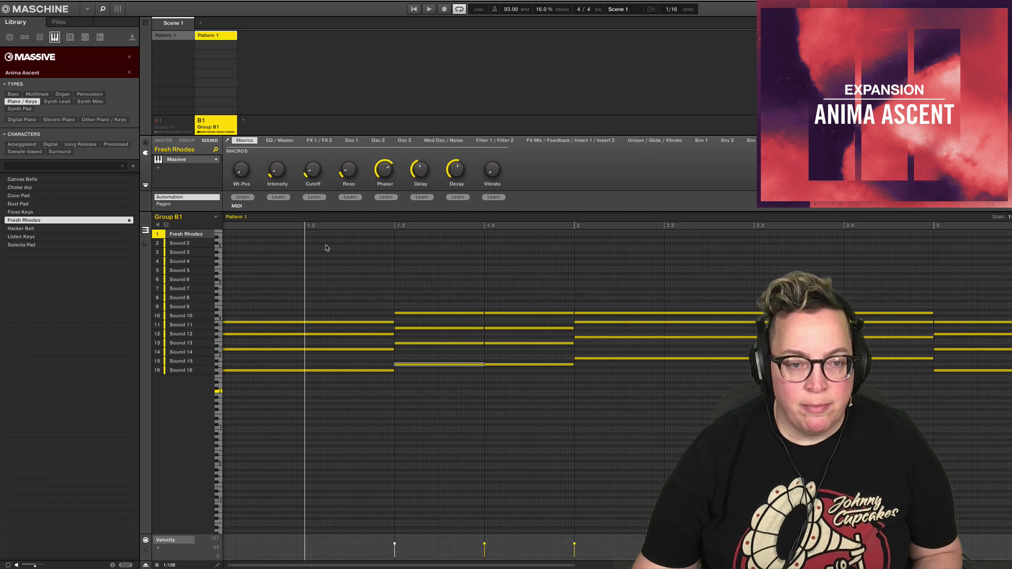
pyautogui.click(390, 382)
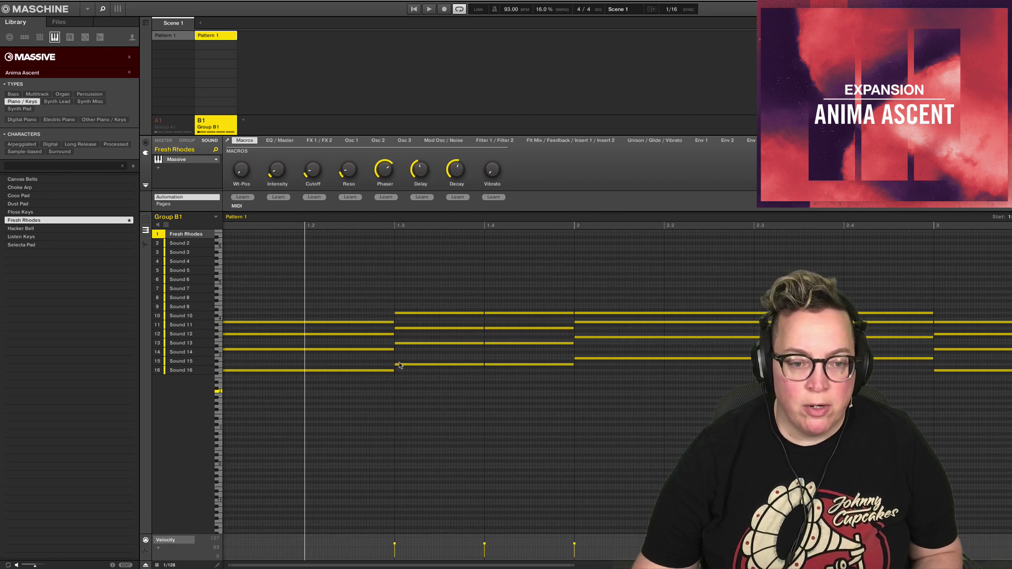
pyautogui.moveTo(395, 363); pyautogui.dragTo(400, 364)
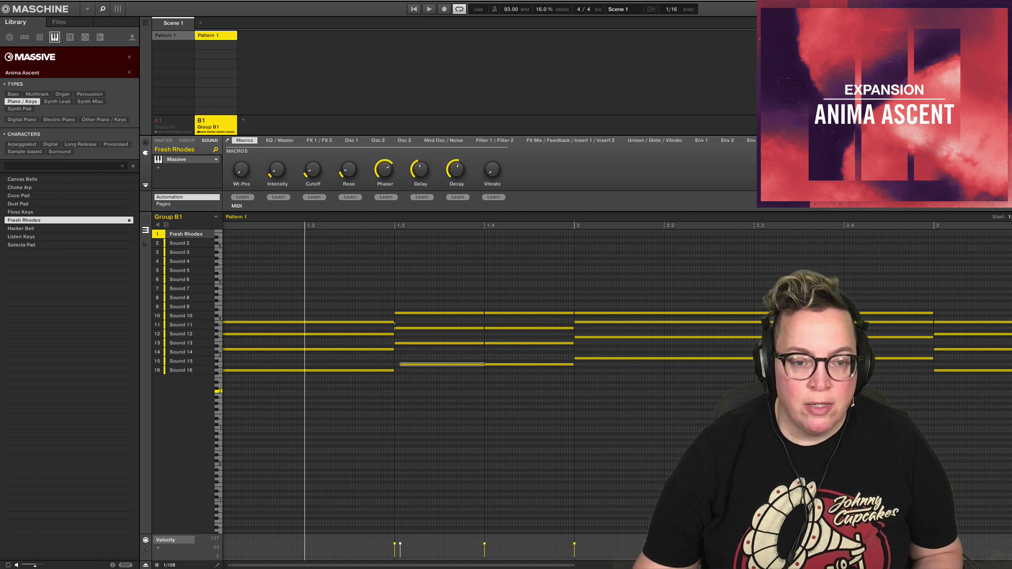
pyautogui.moveTo(395, 327); pyautogui.dragTo(398, 328)
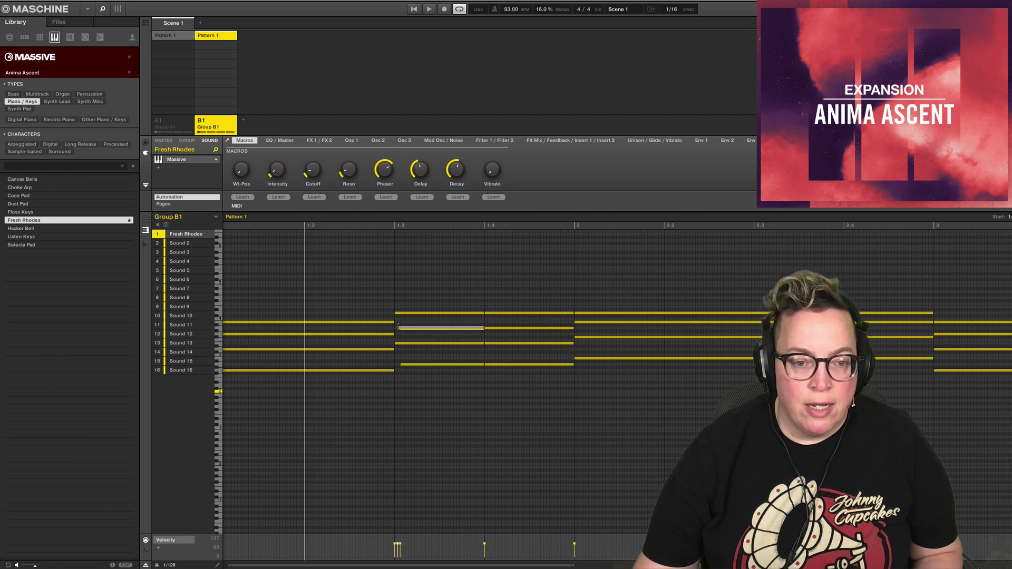
# - Stagger the note starts of the remaining chords through bar 4 by small offsets to humanize them
pyautogui.click(225, 335)
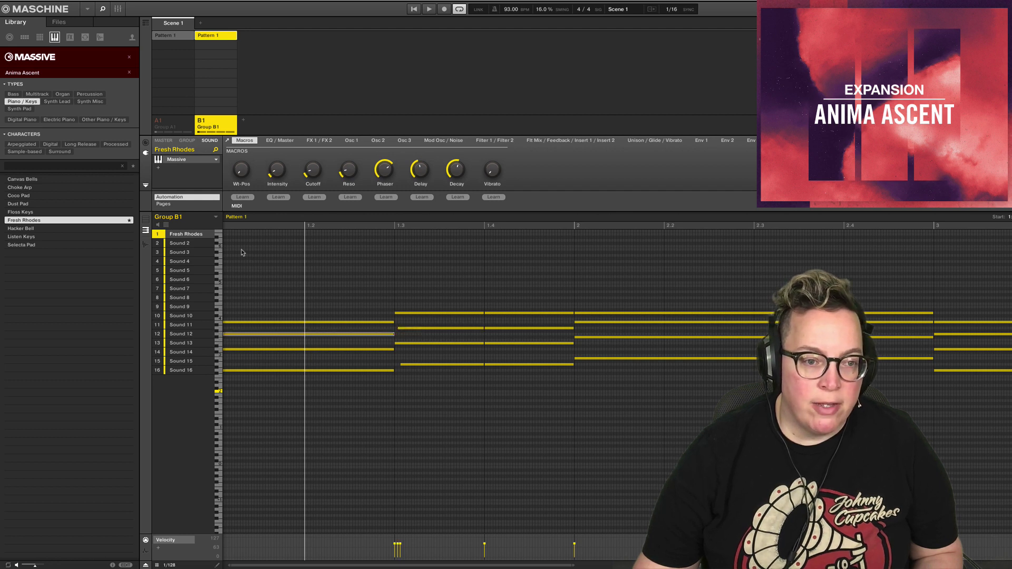
pyautogui.click(226, 371)
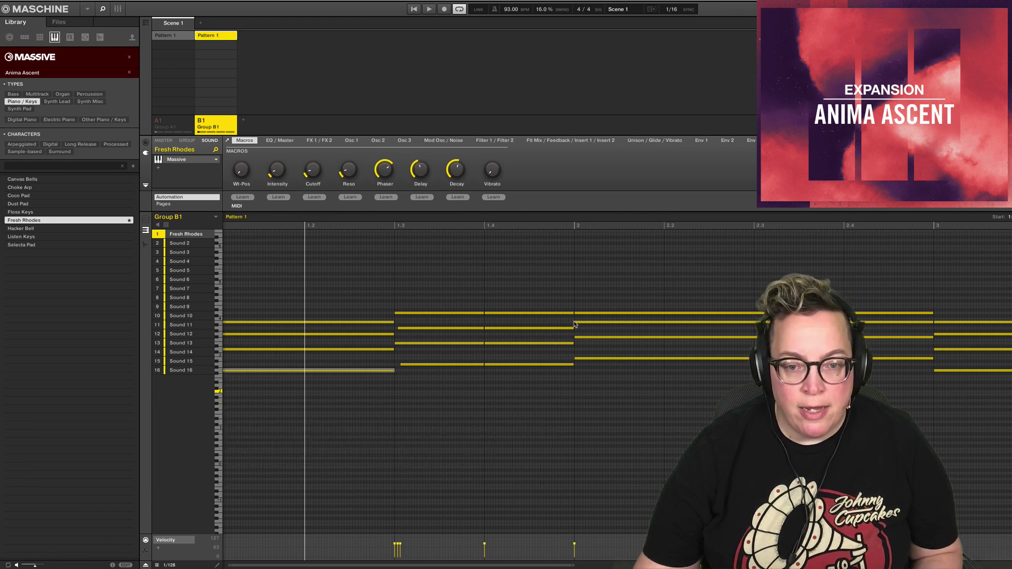
pyautogui.moveTo(575, 320); pyautogui.dragTo(580, 359)
pyautogui.moveTo(935, 320); pyautogui.dragTo(938, 321)
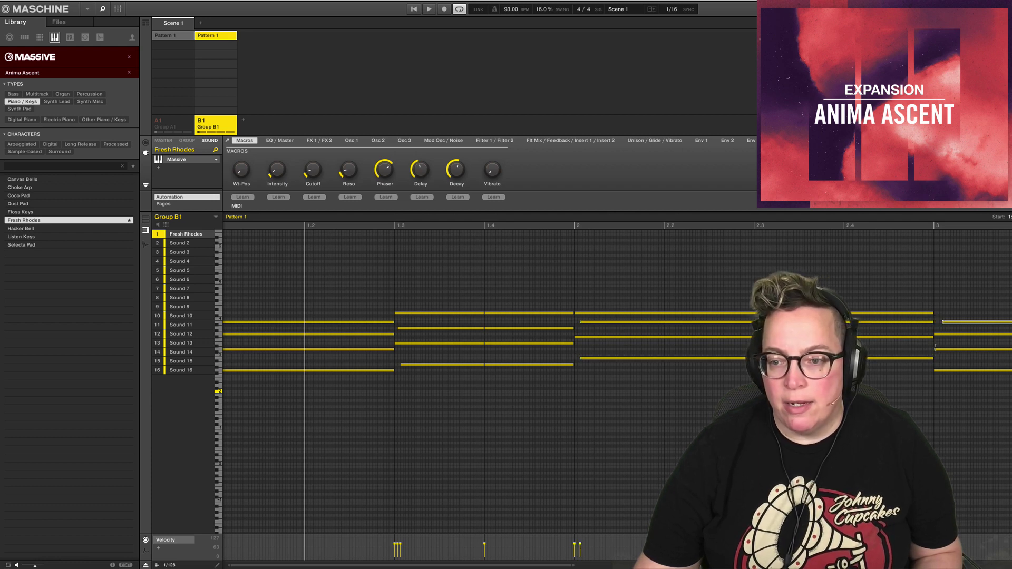
# - Play the Fresh Rhodes pattern from the start to check the staggered chords
pyautogui.press('space')
pyautogui.press('space')
pyautogui.click(413, 10)
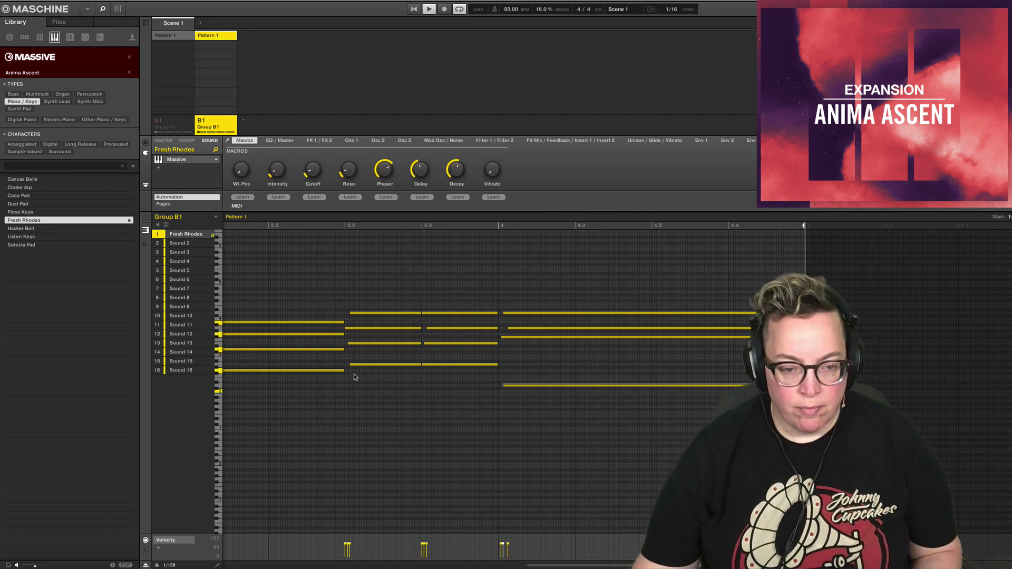
pyautogui.moveTo(528, 565); pyautogui.dragTo(226, 566)
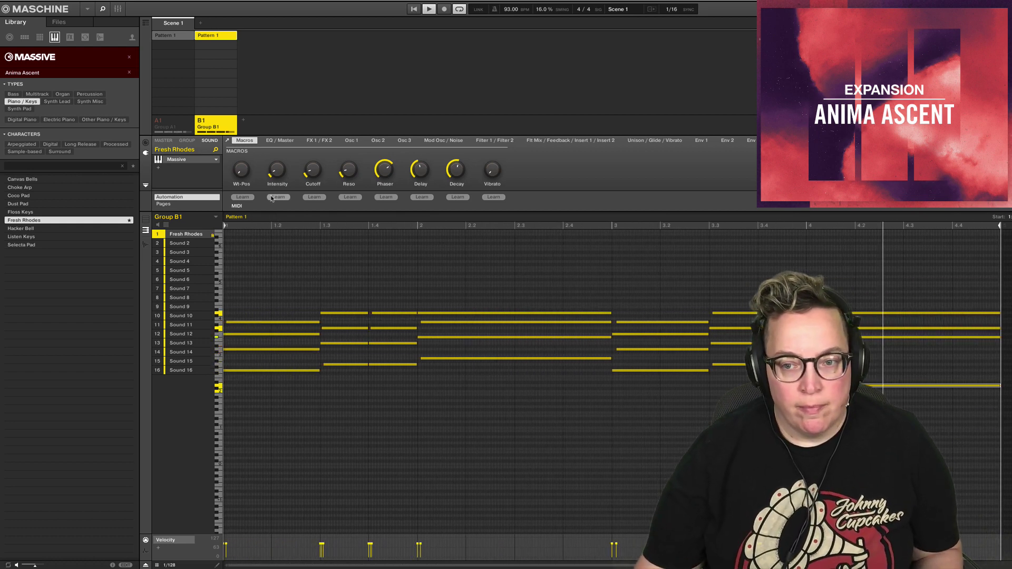
pyautogui.press('space')
# - Rename Group A1 as Scaler and Group B1 as Chords, and place Chords ahead of Scaler
pyautogui.rightClick(171, 129)
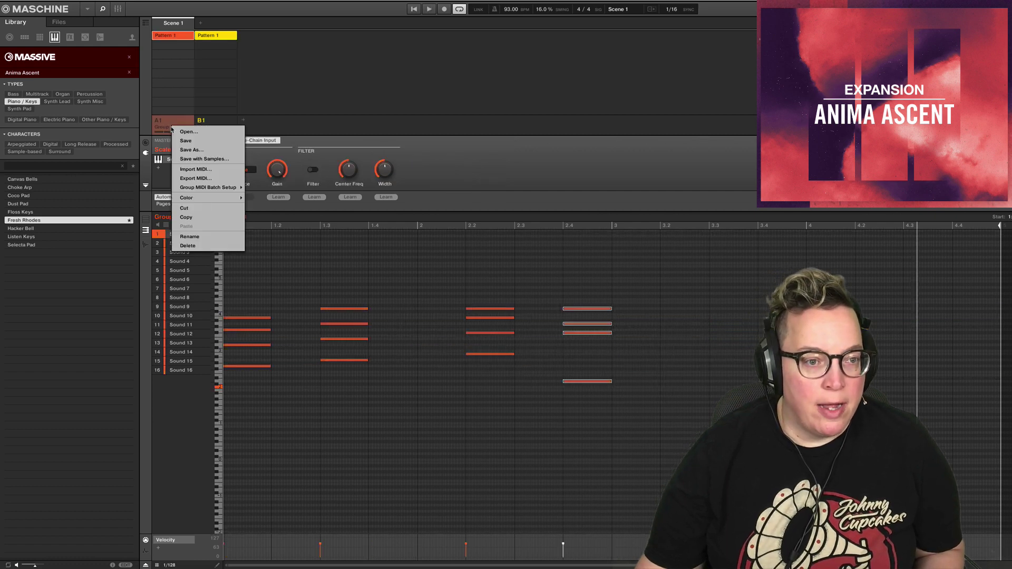
pyautogui.click(159, 130)
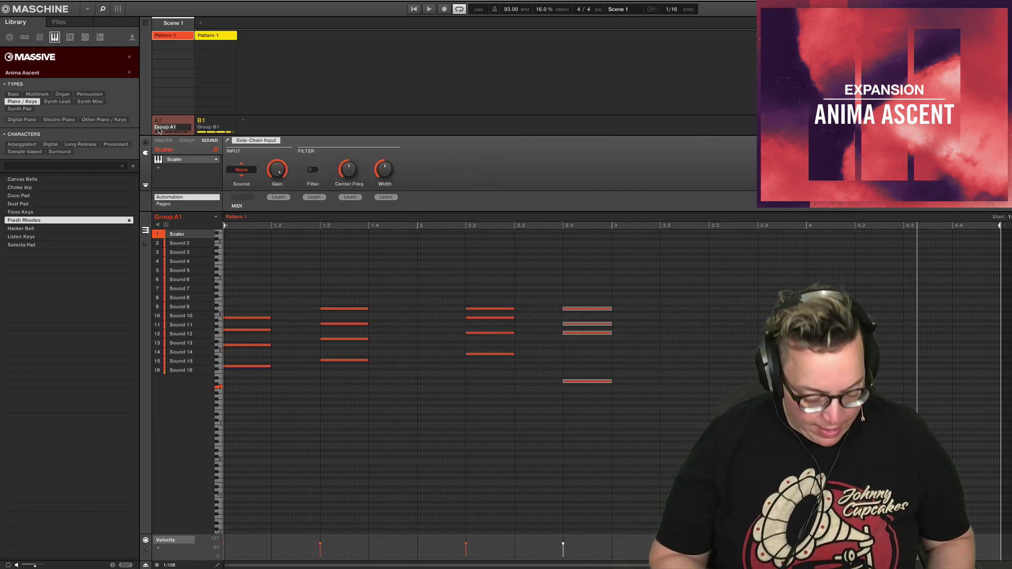
pyautogui.press('Return')
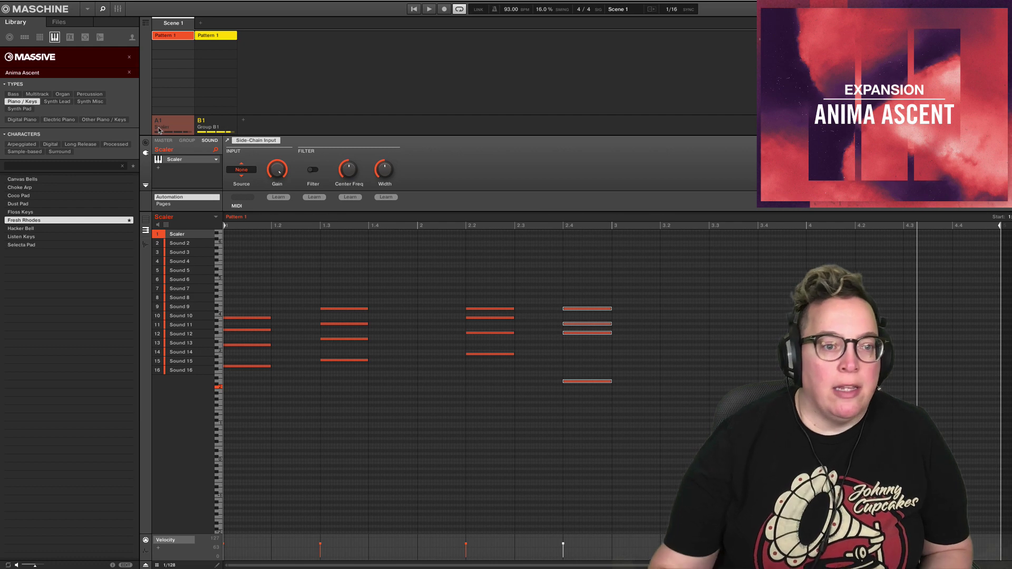
pyautogui.click(206, 130)
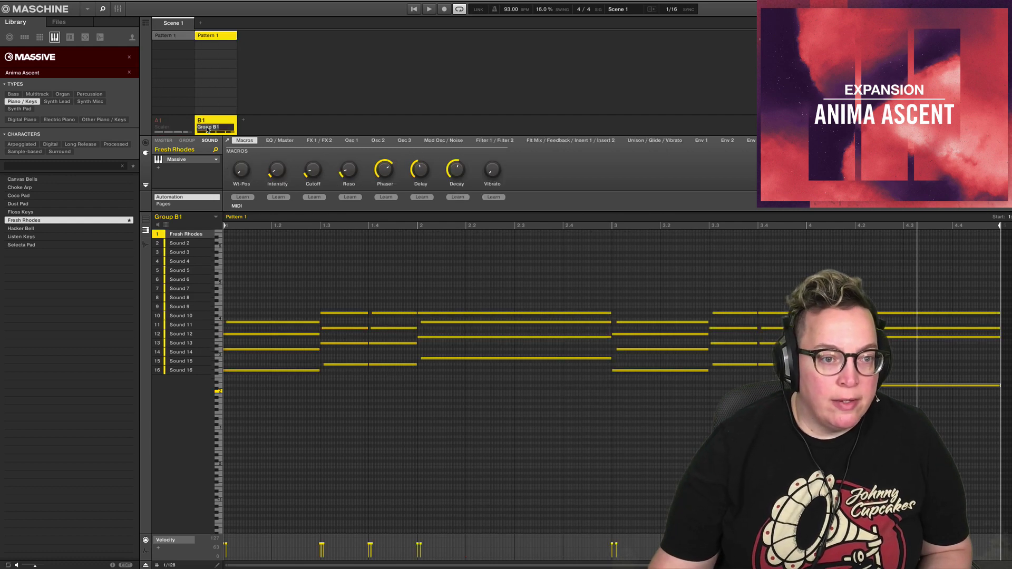
pyautogui.write('Chords')
pyautogui.press('Return')
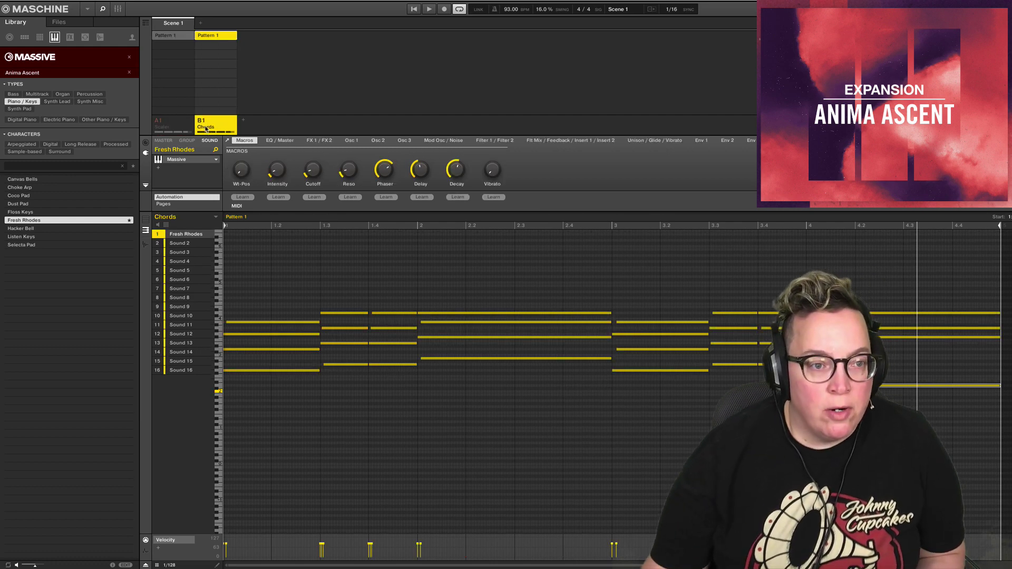
pyautogui.click(180, 126)
pyautogui.moveTo(232, 123); pyautogui.dragTo(233, 123)
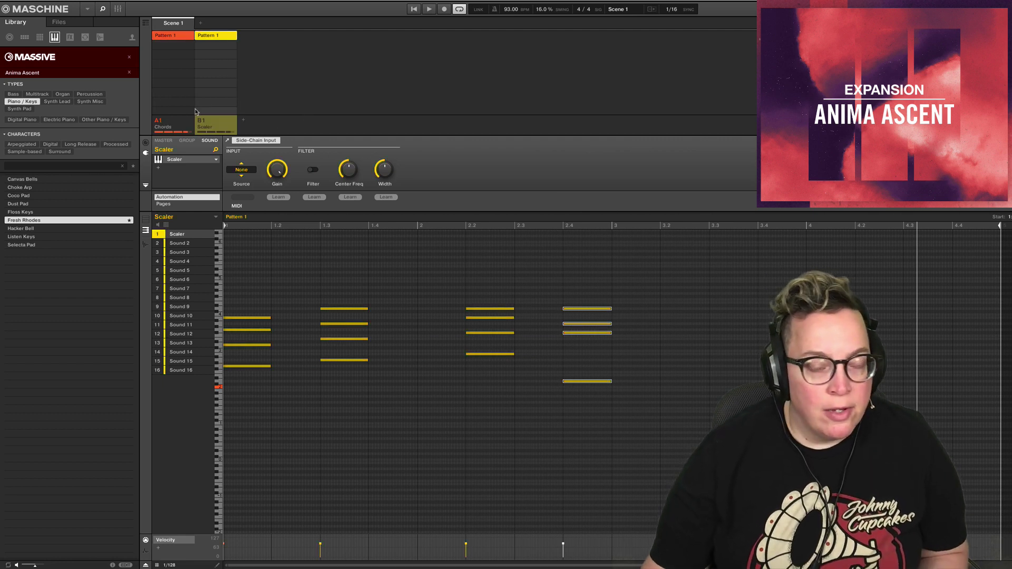
# - Add a new group named Lead and move it between the Chords and Scaler groups
pyautogui.click(245, 121)
pyautogui.write('Lead')
pyautogui.press('Return')
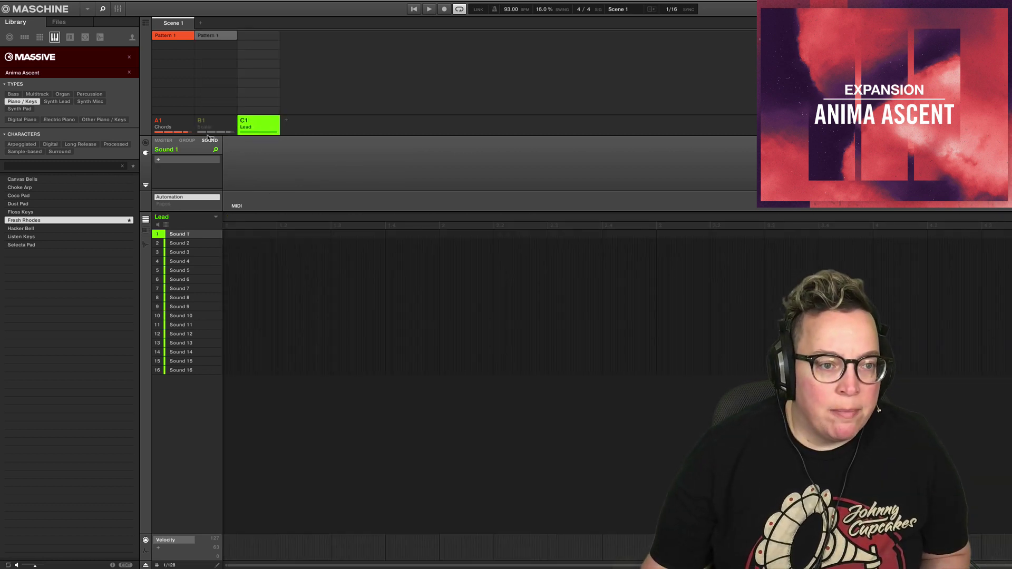
pyautogui.moveTo(202, 131); pyautogui.dragTo(203, 131)
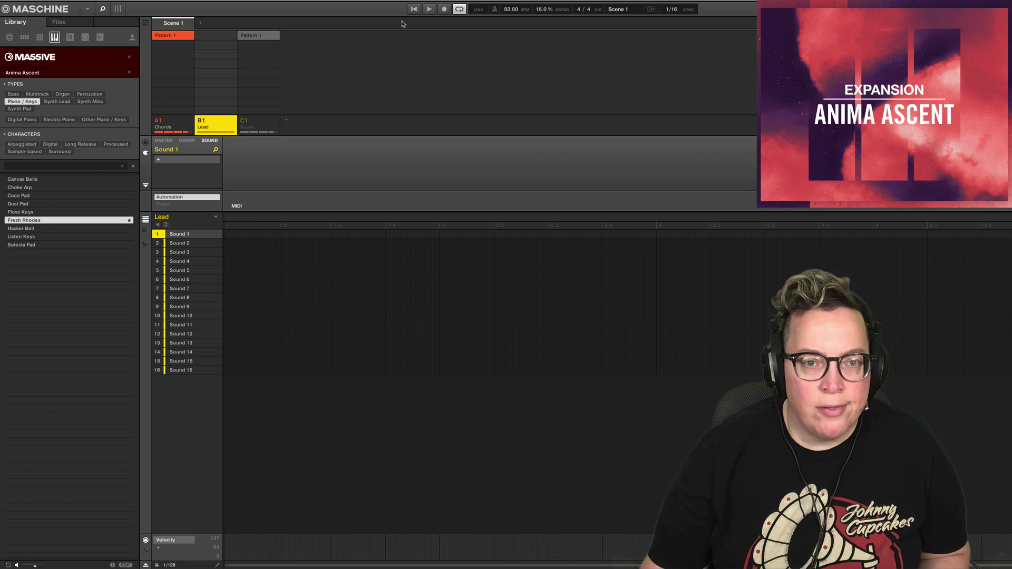
# - Add another new group after Scaler and name it Sample
pyautogui.click(286, 120)
pyautogui.doubleClick(287, 127)
pyautogui.write('Sample')
pyautogui.press('Return')
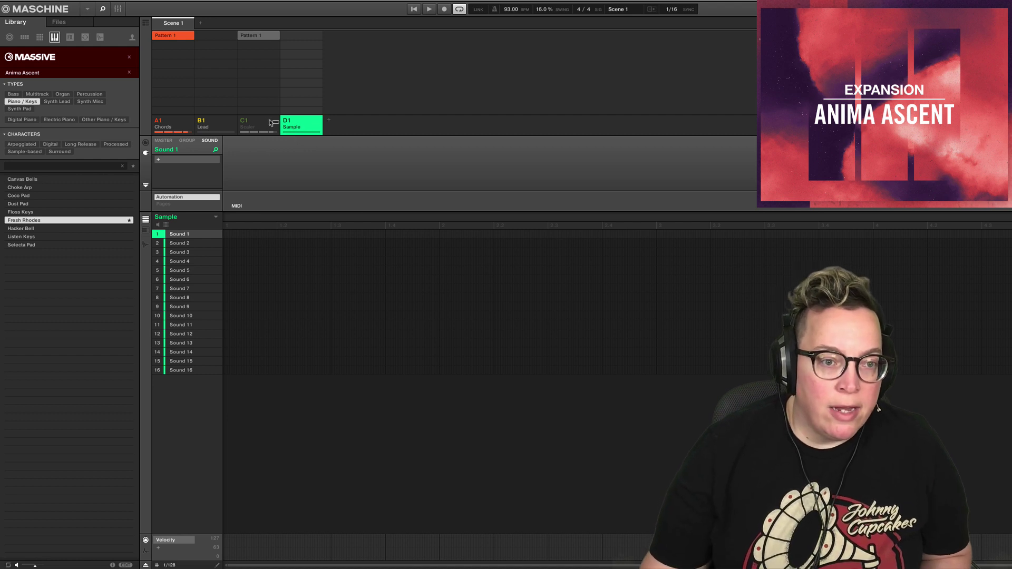
# - Add a new group named Extras and arrange the groups in the order Chords, Lead, Sample, Extras, Scaler
pyautogui.moveTo(244, 124); pyautogui.dragTo(318, 132)
pyautogui.click(330, 122)
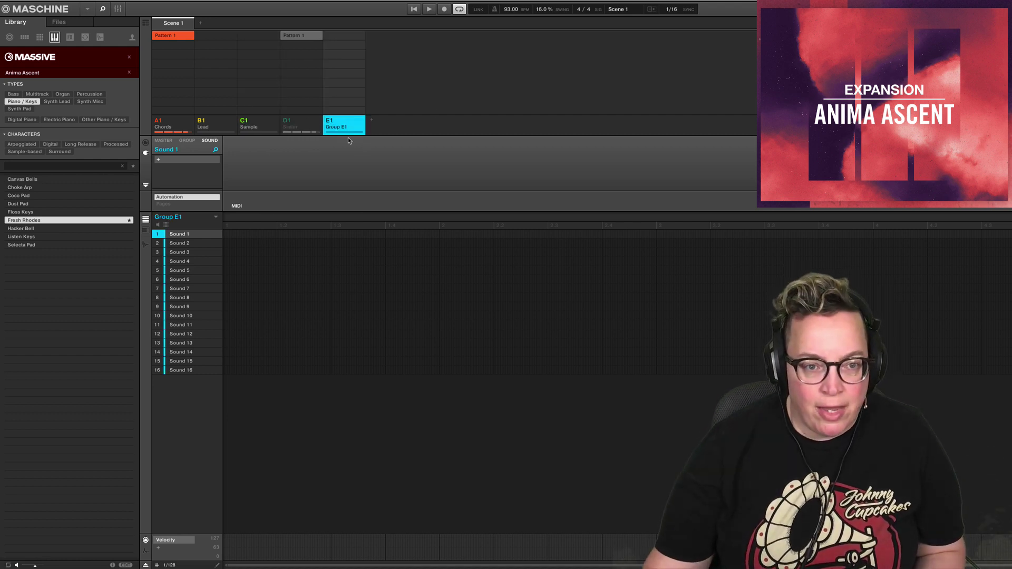
pyautogui.doubleClick(343, 132)
pyautogui.write('Extras')
pyautogui.press('Return')
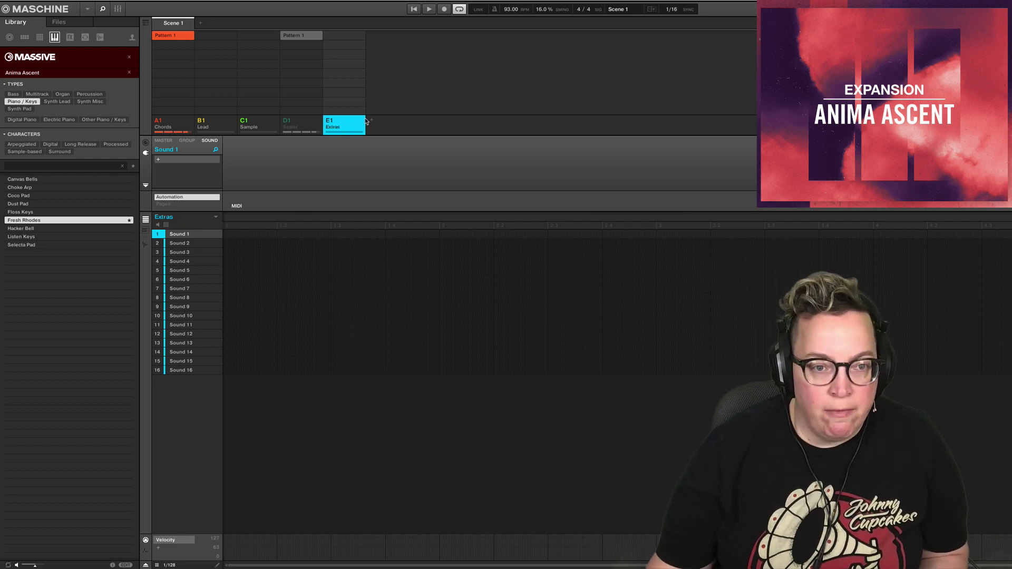
pyautogui.moveTo(282, 135); pyautogui.dragTo(282, 136)
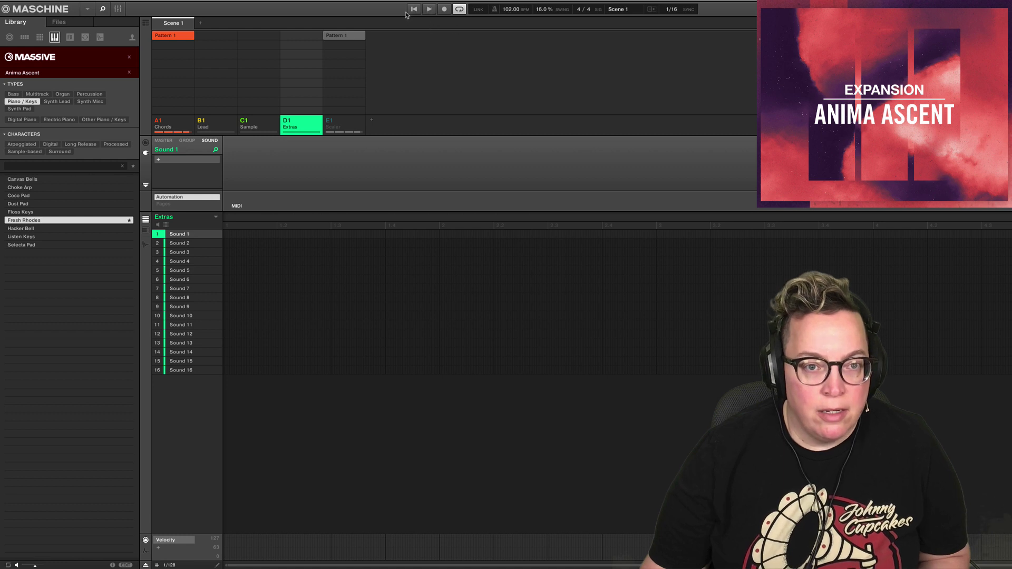
# - Select the Lead group and audition the Synth Lead presets from Anima Ascent for Massive, including Insane, Months, Swerve, Twin and Halycon Lead
pyautogui.click(209, 123)
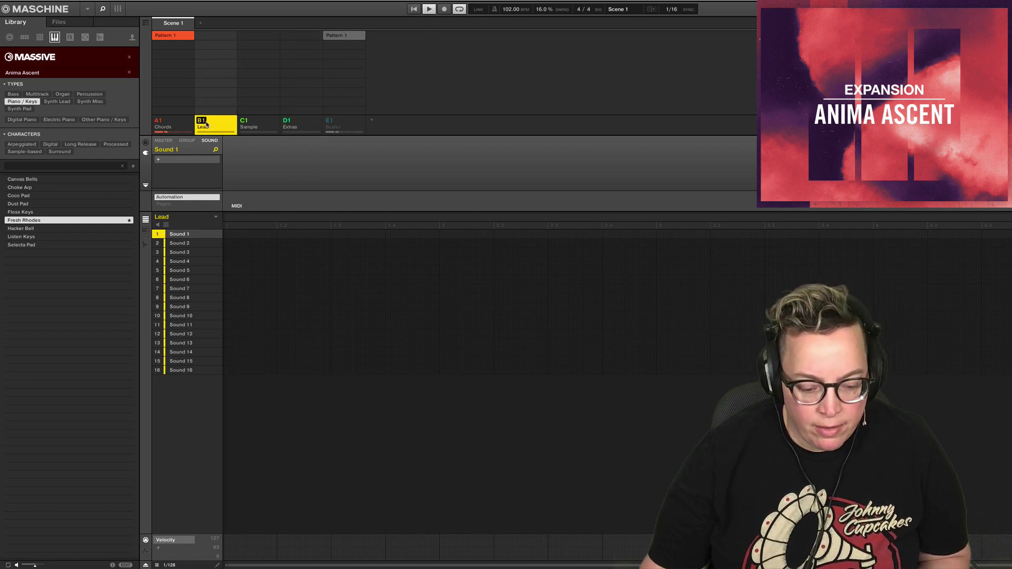
pyautogui.press('space')
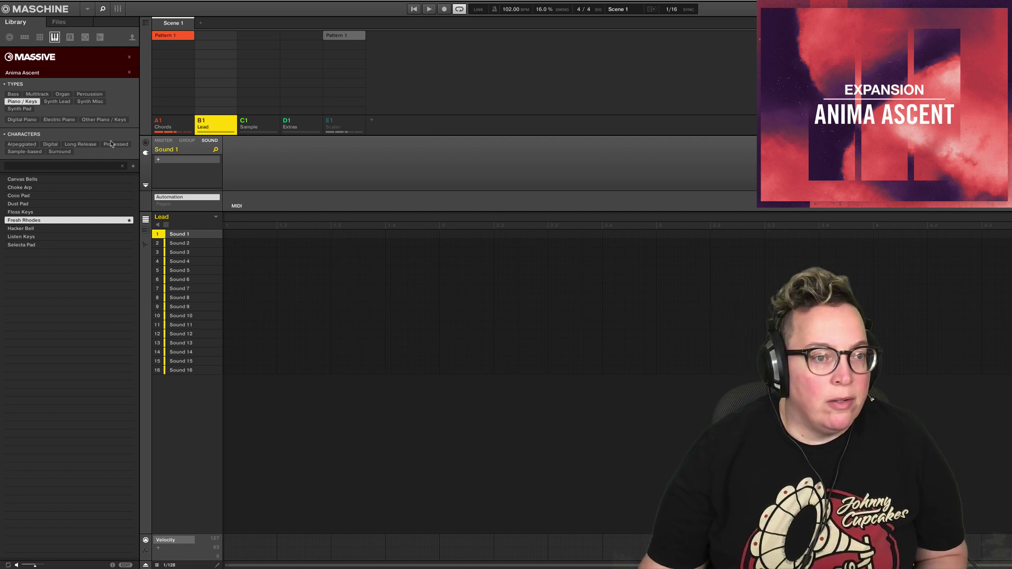
pyautogui.click(61, 102)
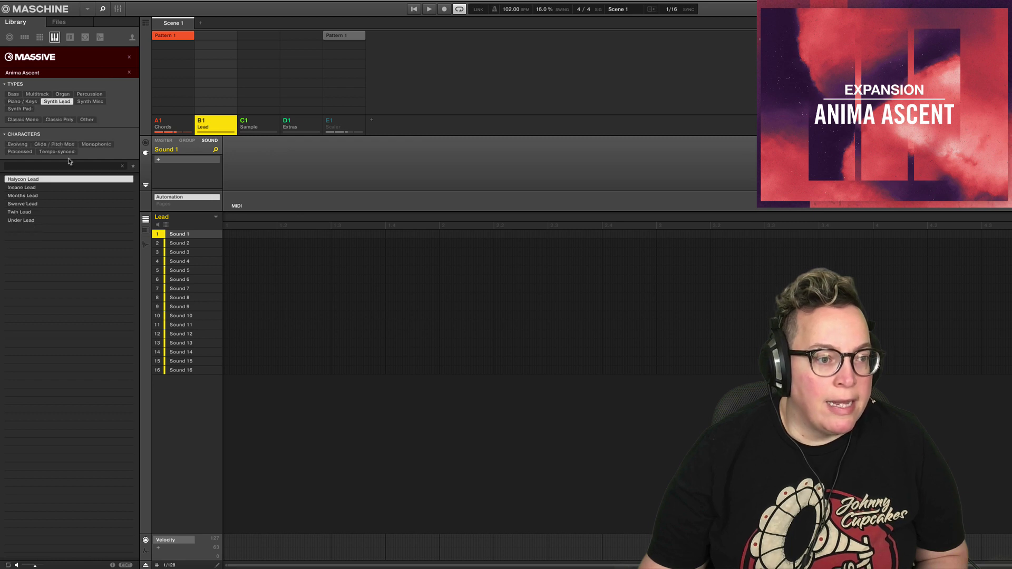
pyautogui.click(53, 187)
pyautogui.click(54, 196)
pyautogui.click(52, 212)
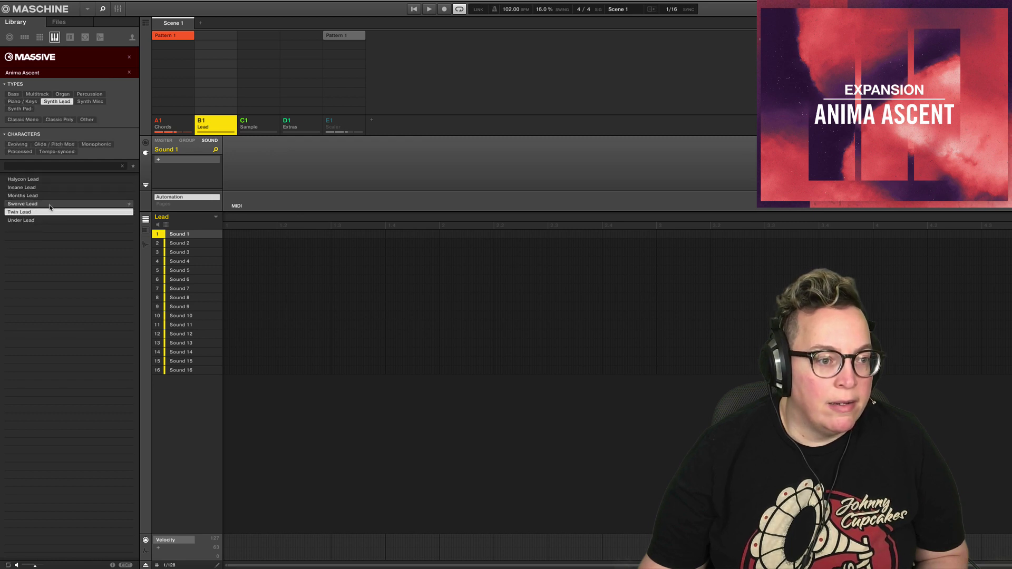
pyautogui.click(57, 204)
pyautogui.click(61, 196)
pyautogui.click(68, 188)
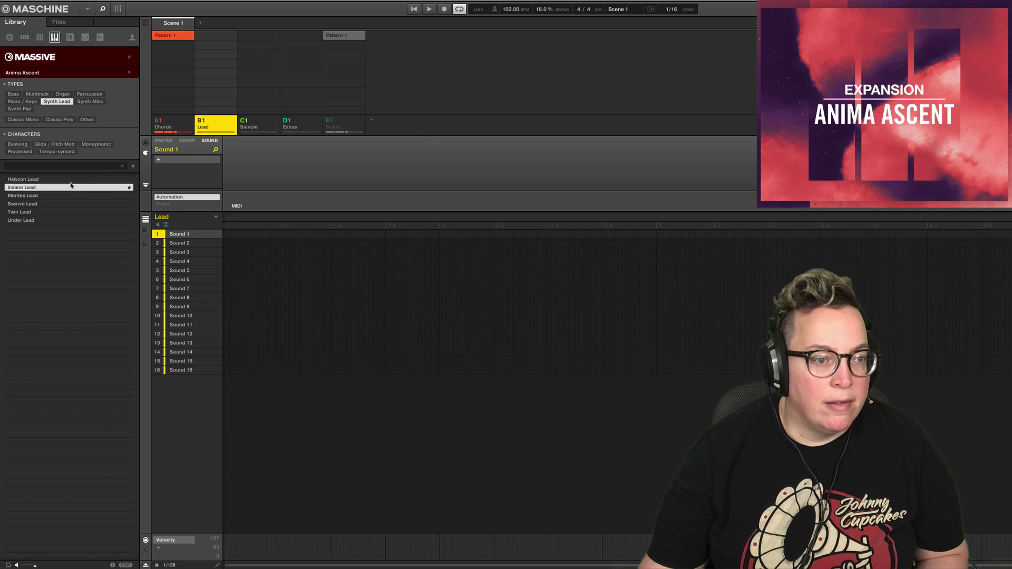
pyautogui.click(74, 180)
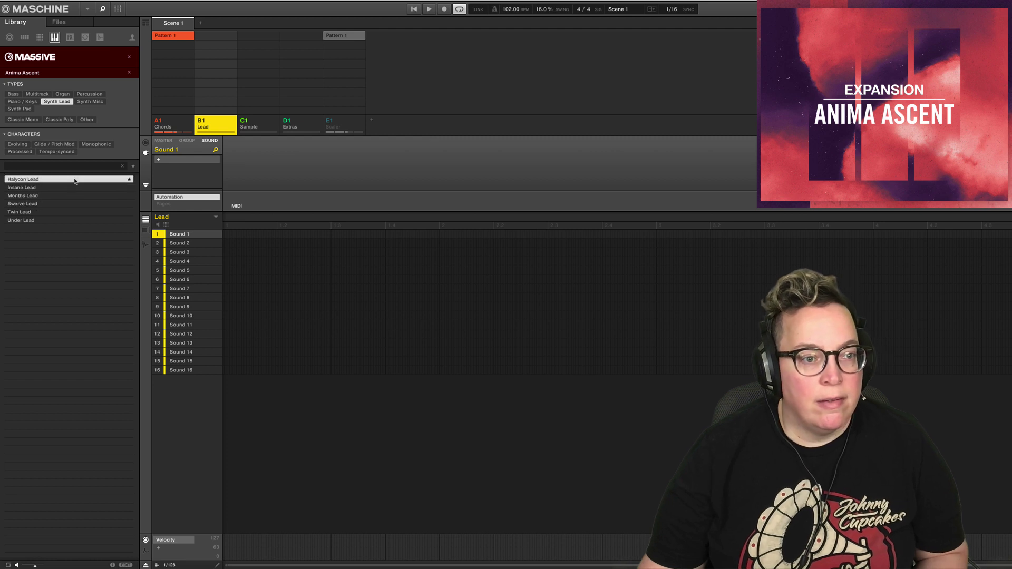
# - Clear the Massive bank filter and switch the library to the one-shots of the Anima Ascent expansion
pyautogui.click(129, 73)
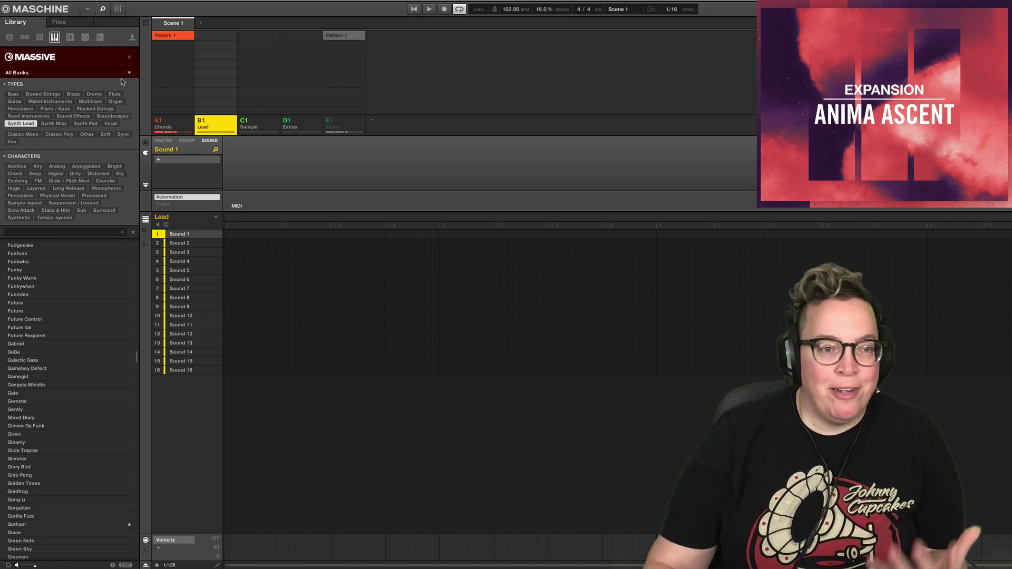
pyautogui.click(99, 38)
pyautogui.click(17, 136)
pyautogui.click(128, 58)
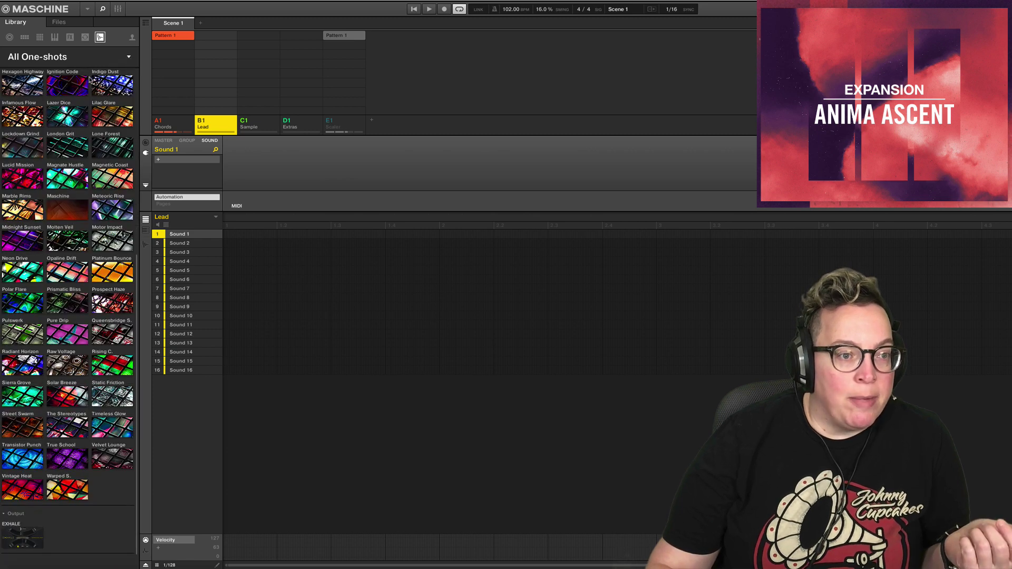
pyautogui.scroll(10, 77, 87)
pyautogui.click(74, 94)
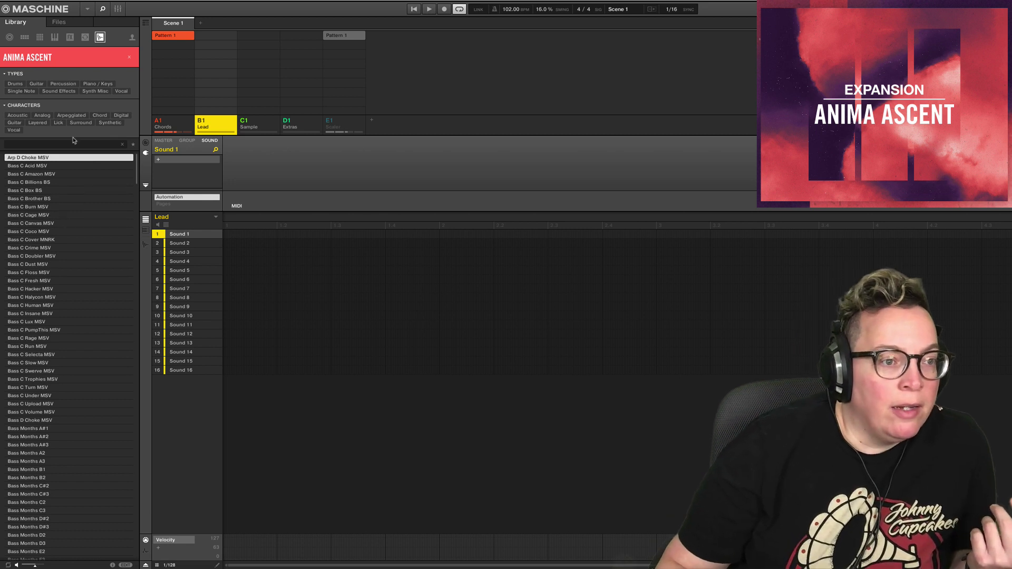
# - Look for one-shots in G and audition Chord Synth G Lennix 1 and 2
pyautogui.write('G')
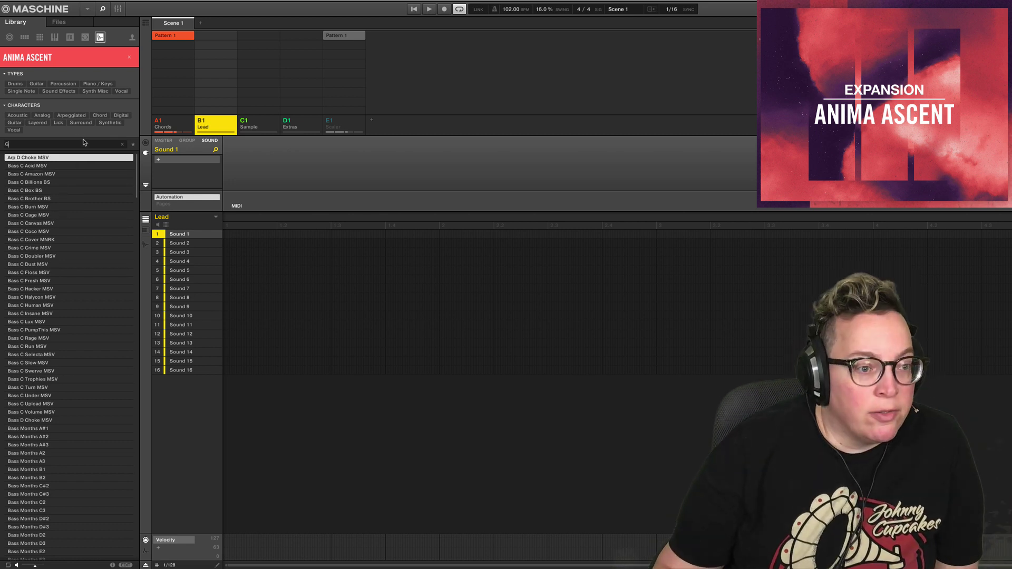
pyautogui.scroll(-10, 50, 285)
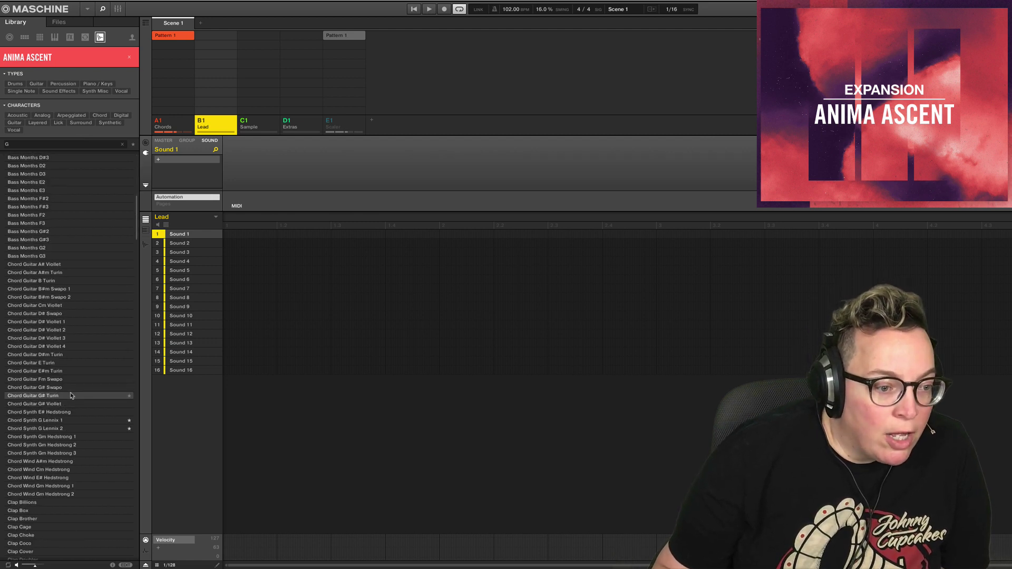
pyautogui.click(60, 421)
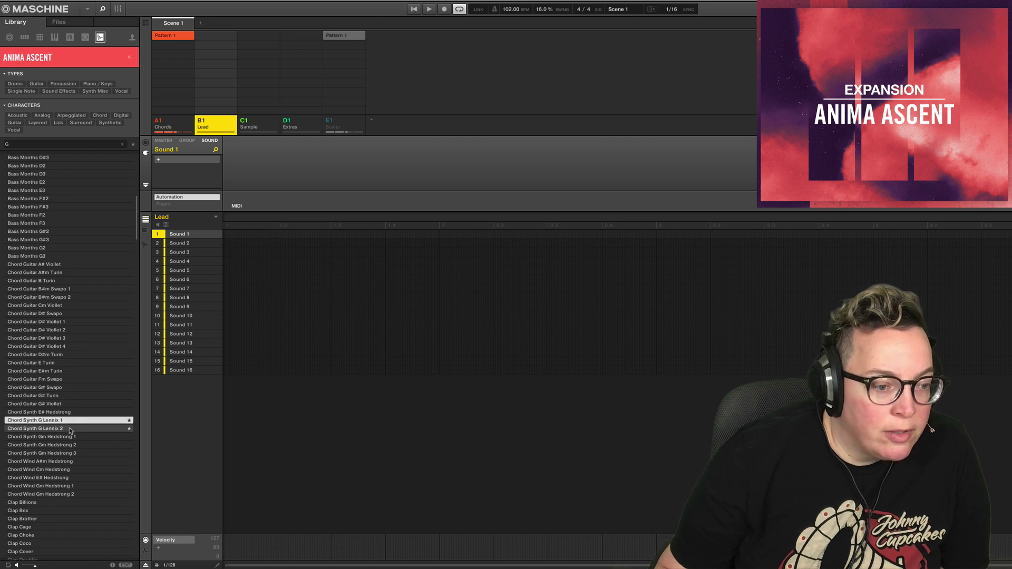
pyautogui.click(70, 429)
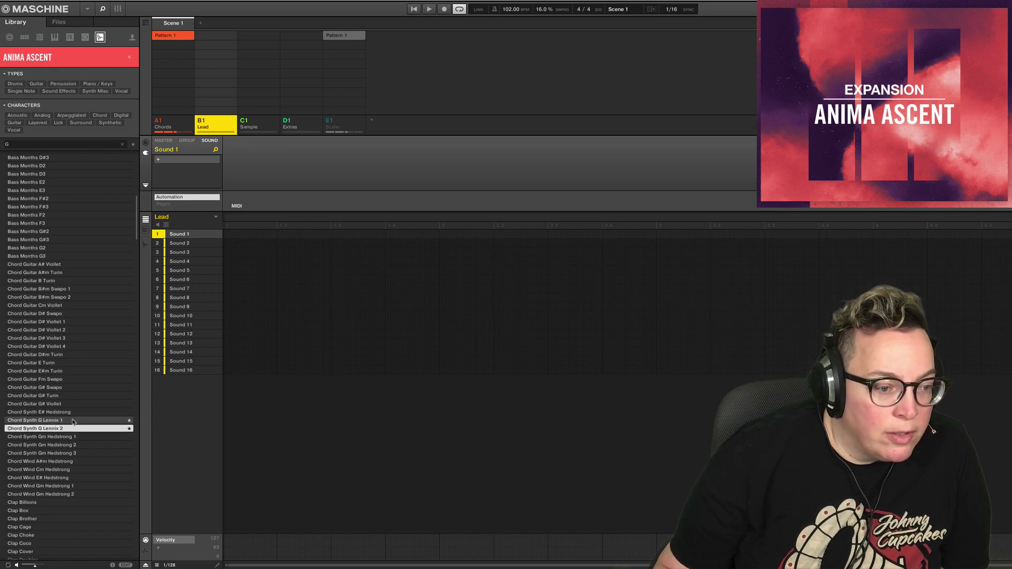
pyautogui.click(73, 421)
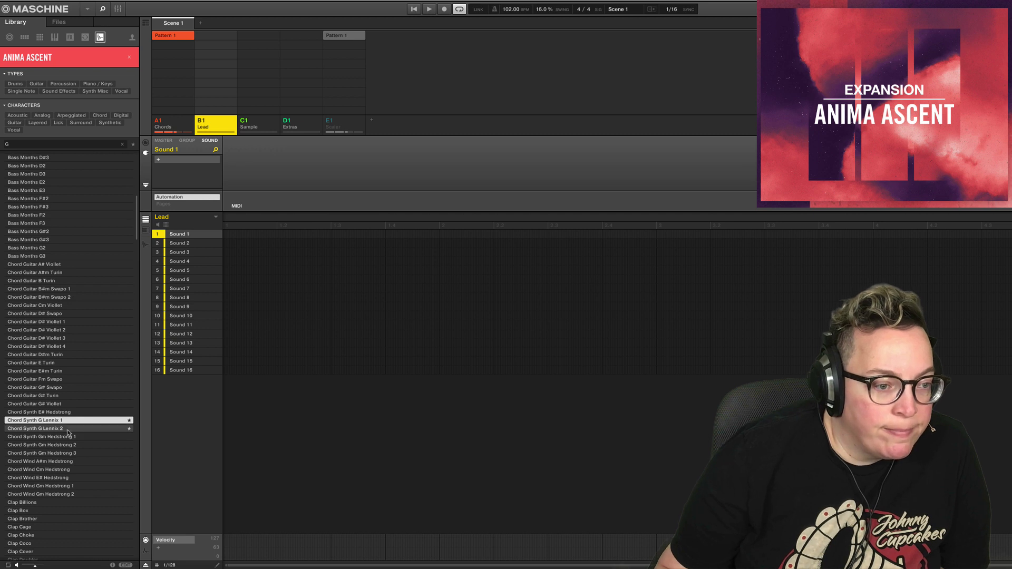
pyautogui.scroll(-2, 63, 390)
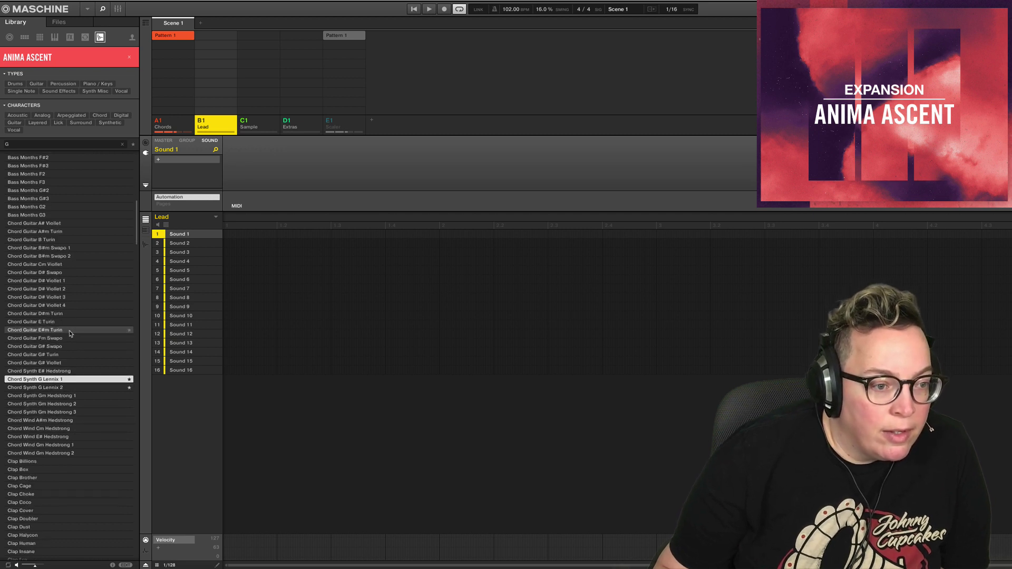
pyautogui.scroll(5, 73, 402)
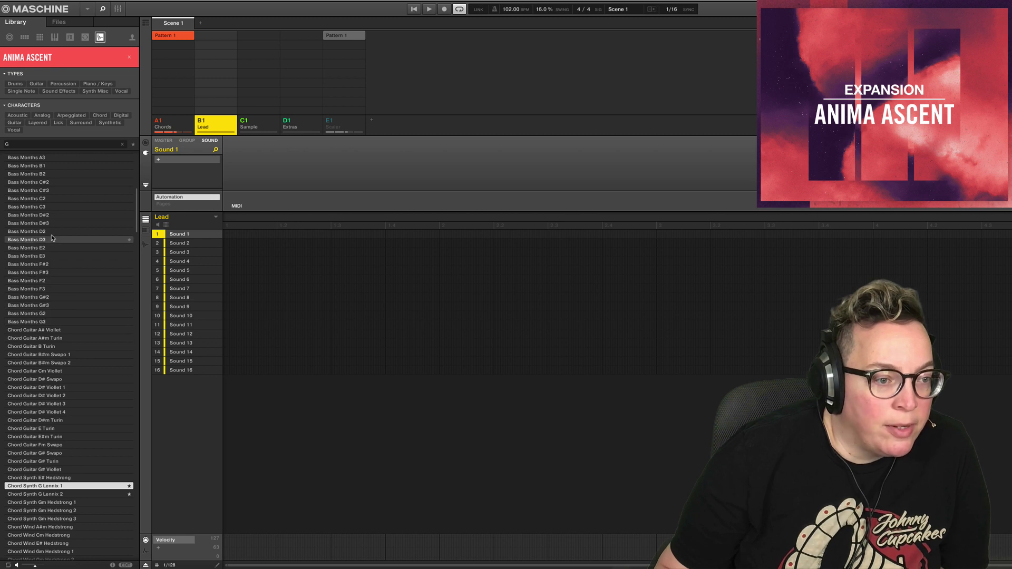
pyautogui.scroll(-1, 74, 384)
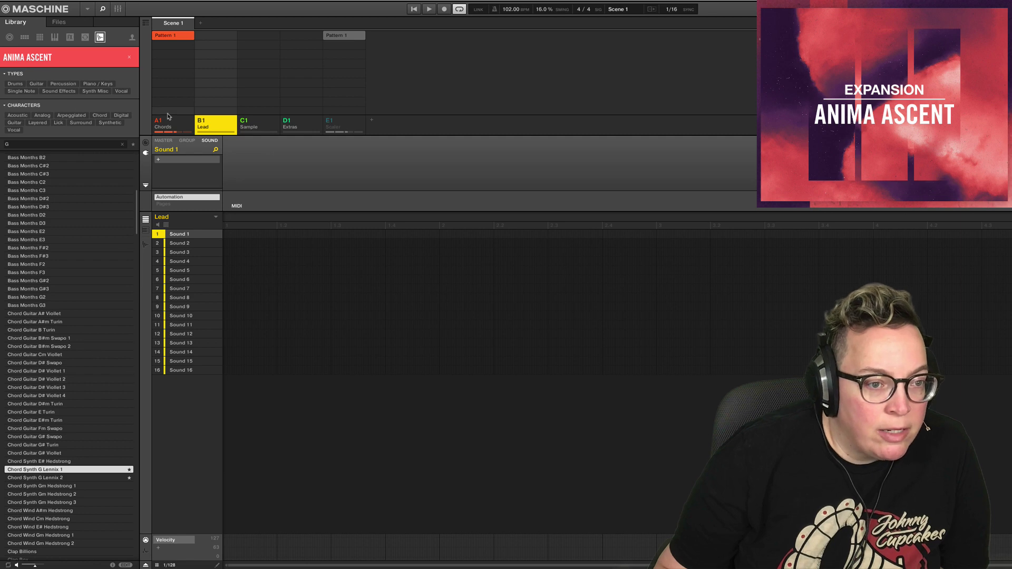
# - Delete all notes from the Scaler group's Pattern 1 and open the Scaler plugin window
pyautogui.click(343, 125)
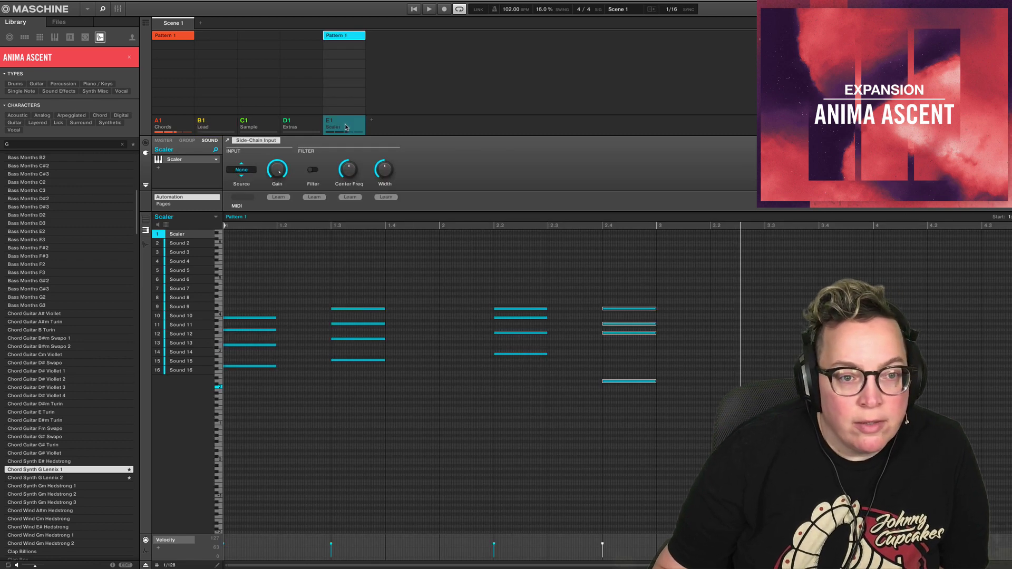
pyautogui.moveTo(689, 414); pyautogui.dragTo(124, 264)
pyautogui.press('Delete')
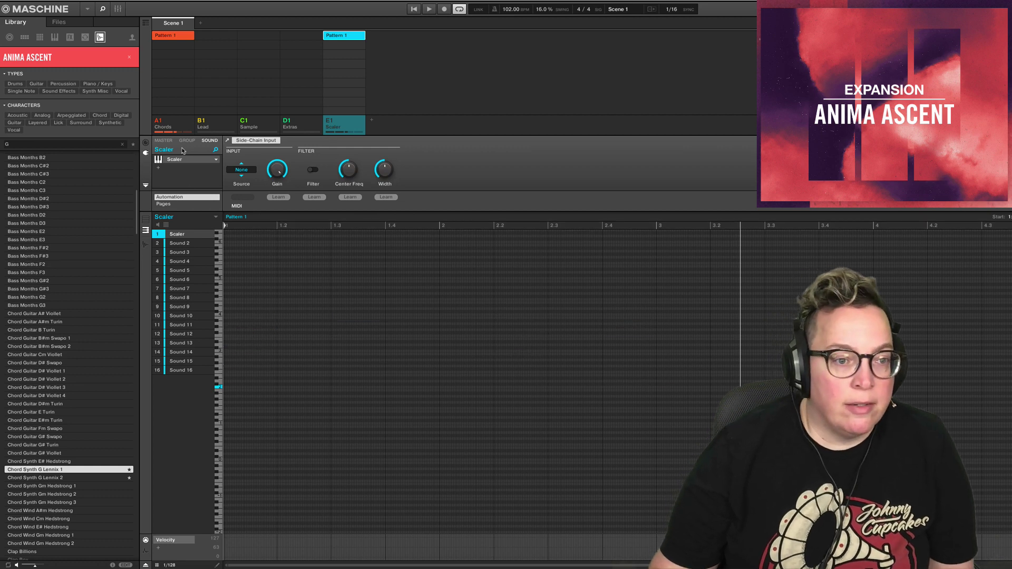
pyautogui.click(199, 161)
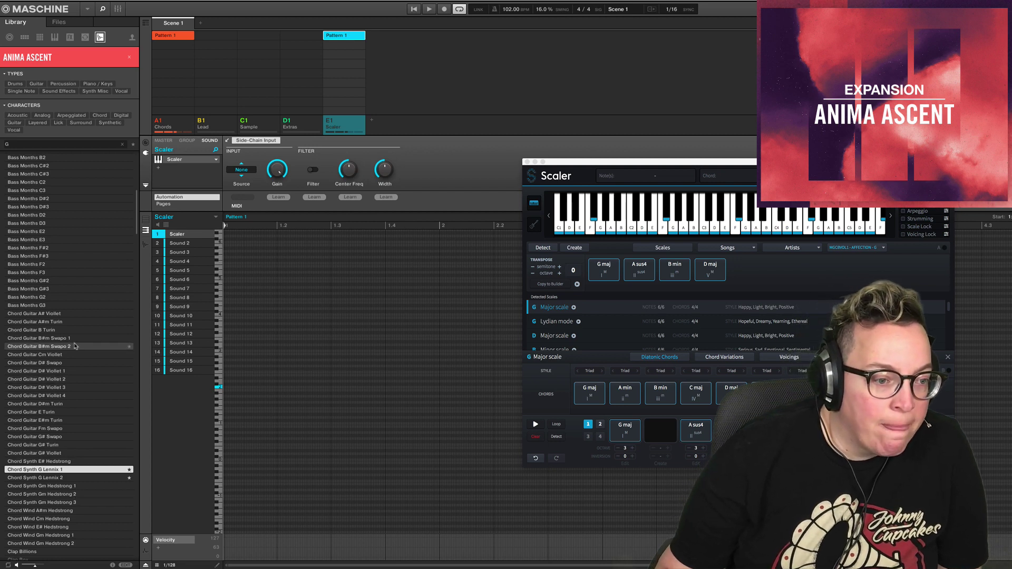
# - Clear the G search and look through the Anima Ascent chord one-shots for Scaler's chords, auditioning Chord Guitar B Turin
pyautogui.click(123, 145)
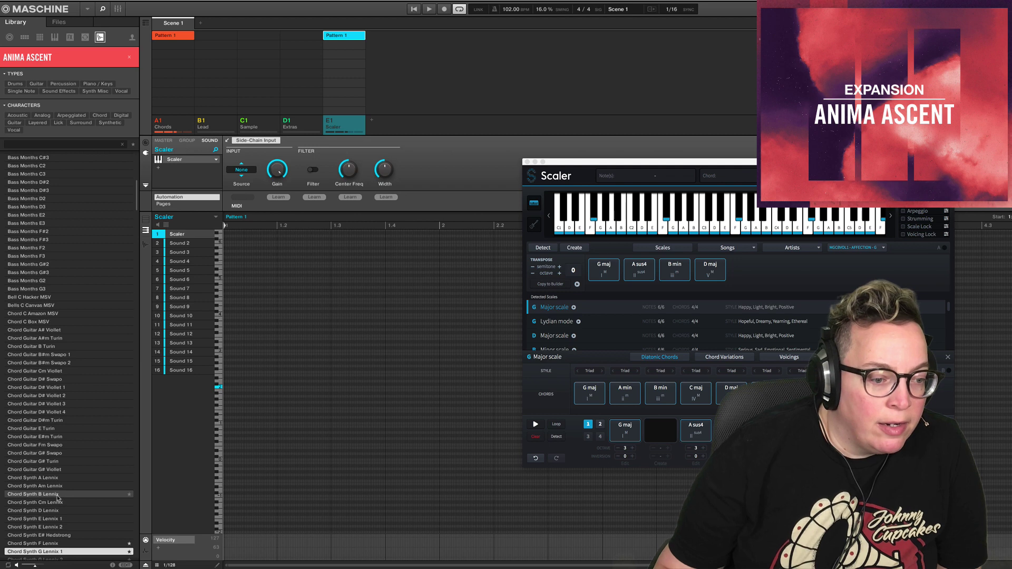
pyautogui.scroll(-4, 58, 498)
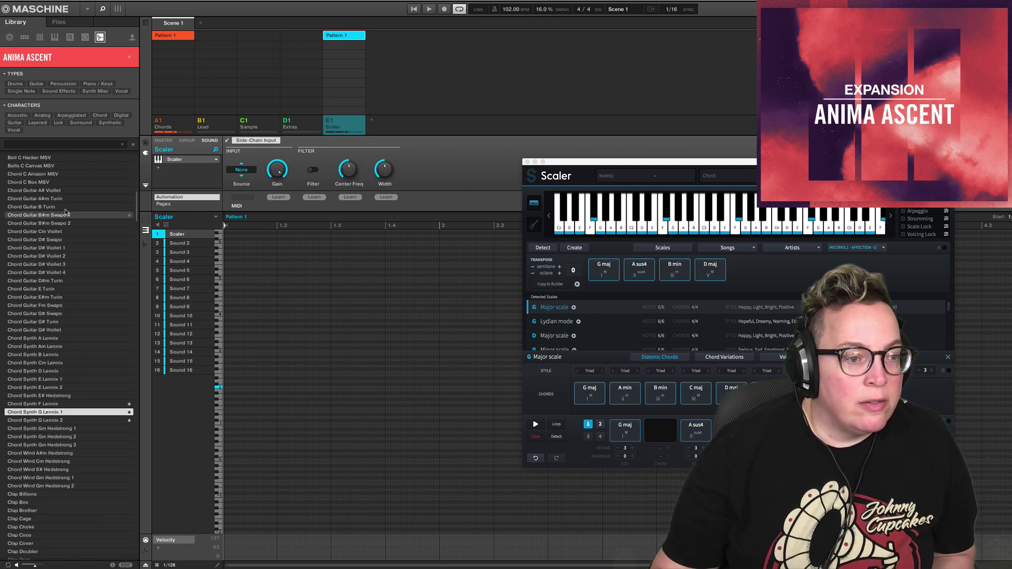
pyautogui.click(69, 148)
pyautogui.write('bm')
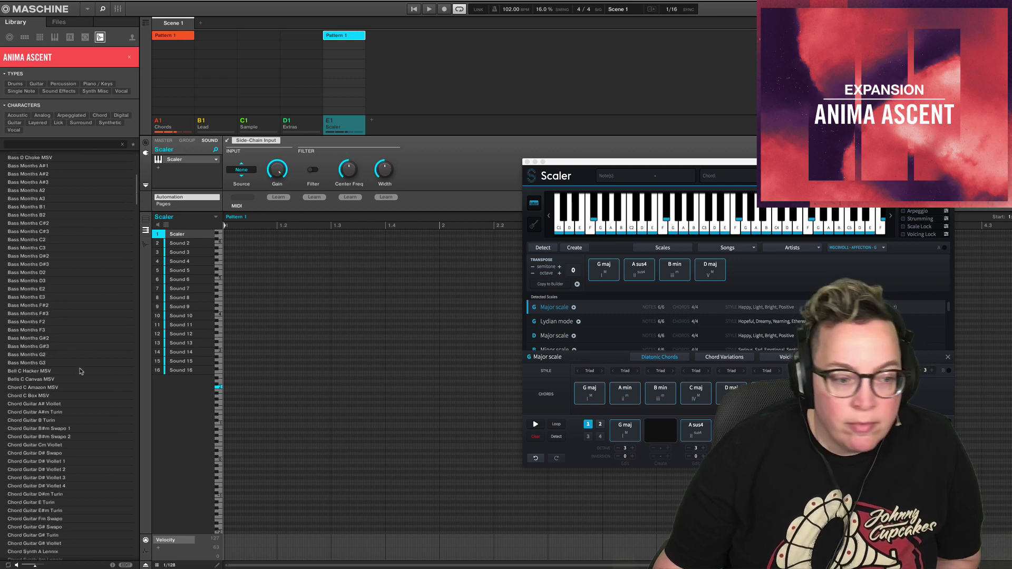
pyautogui.scroll(-10, 80, 371)
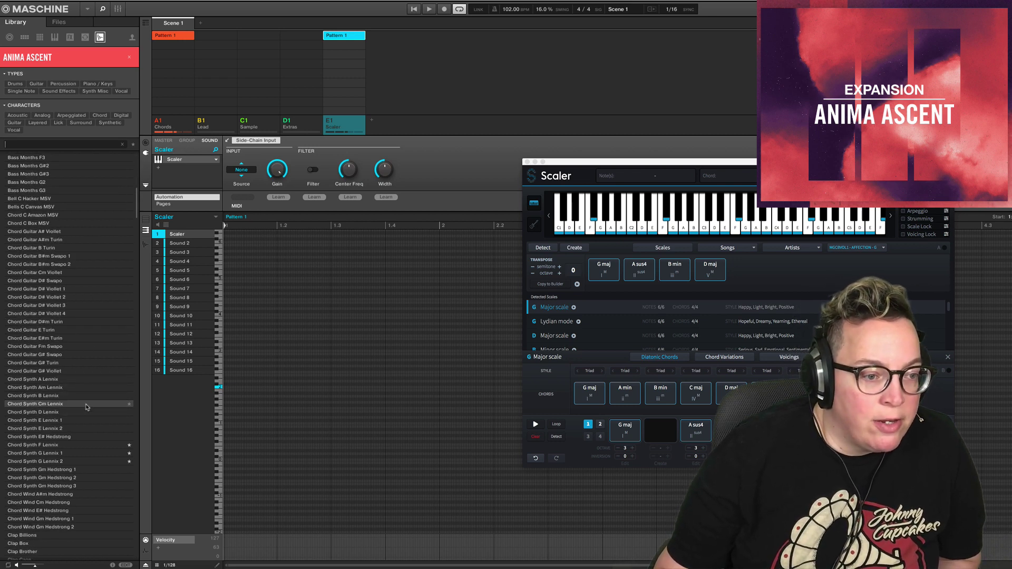
pyautogui.scroll(-2, 53, 379)
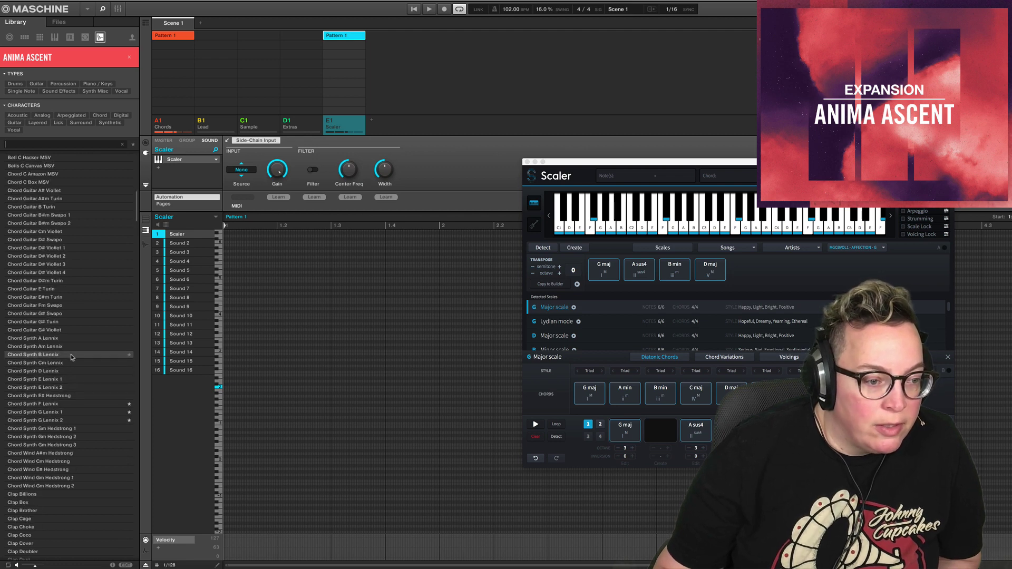
pyautogui.scroll(5, 68, 348)
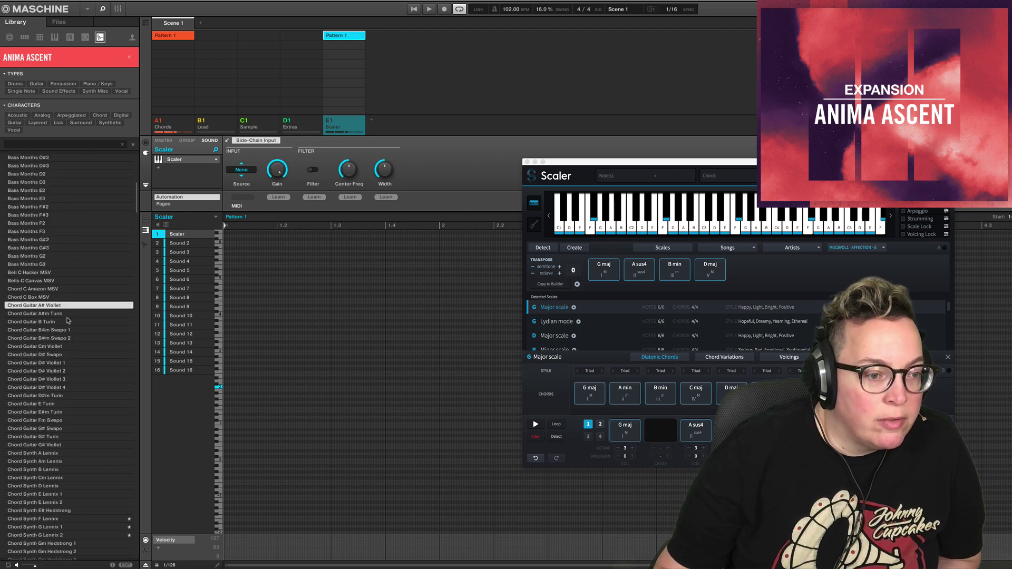
pyautogui.click(66, 322)
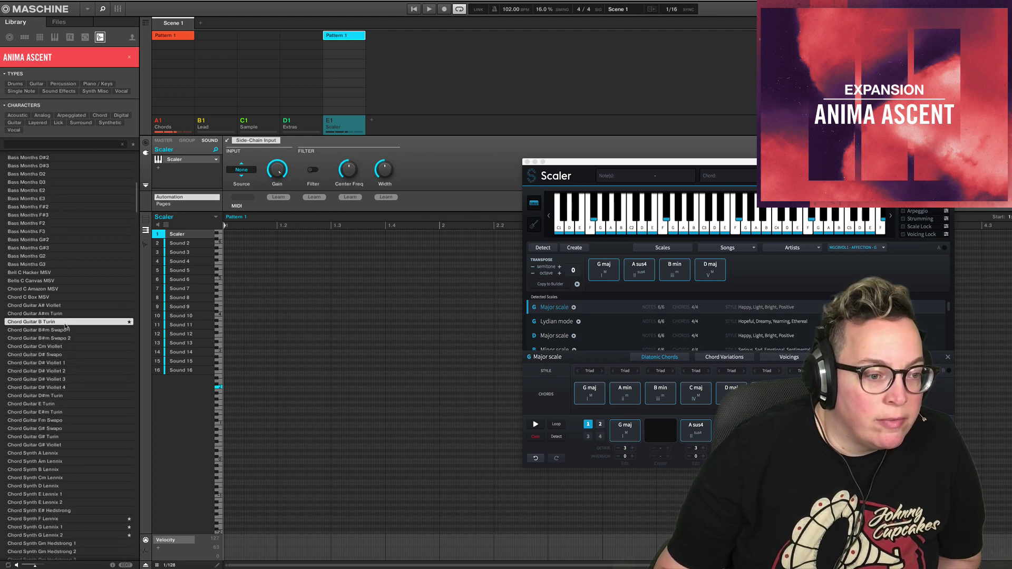
# - Switch the library to Anima Ascent loops and audition guitar loops in G, including Guitar[104] G Lux, G Lux 2 and Guitar[150] G Selecta
pyautogui.click(84, 37)
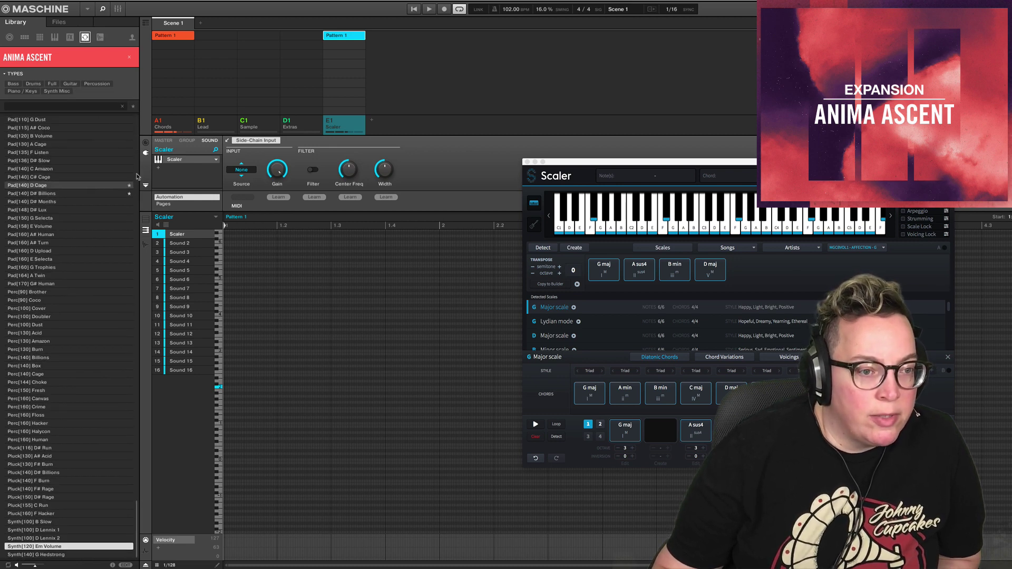
pyautogui.scroll(10, 105, 209)
pyautogui.scroll(11, 105, 208)
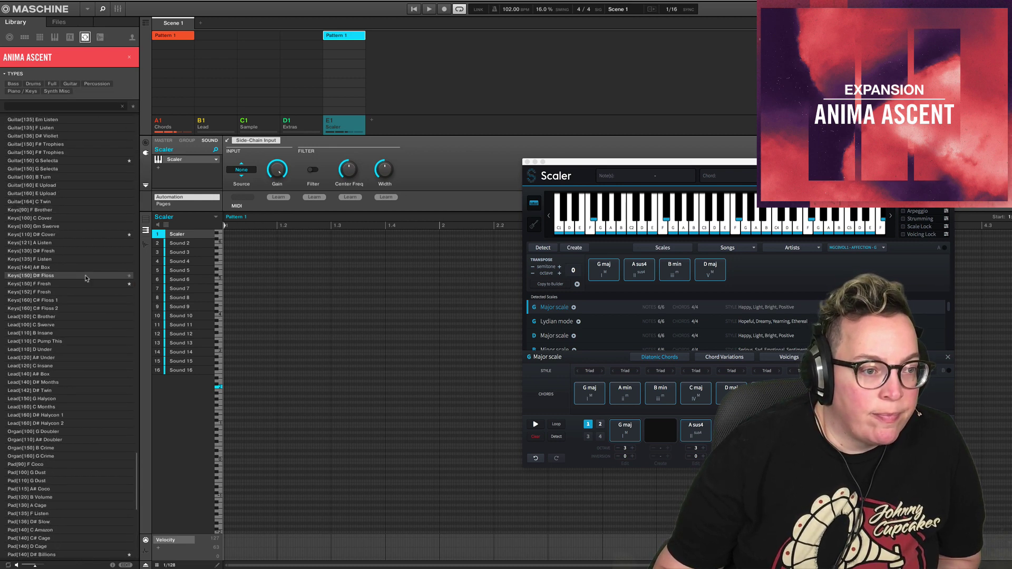
pyautogui.click(73, 218)
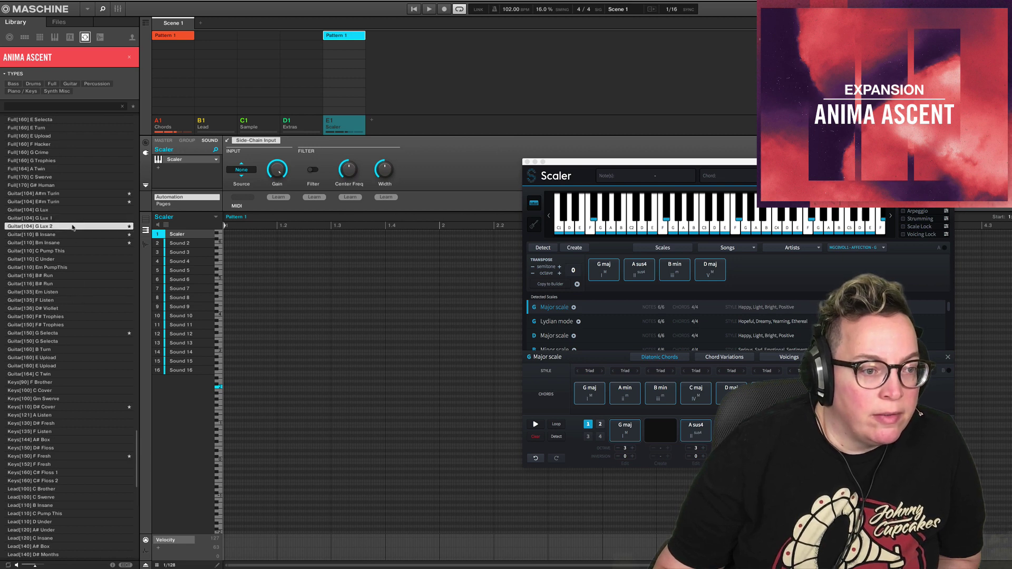
pyautogui.click(85, 210)
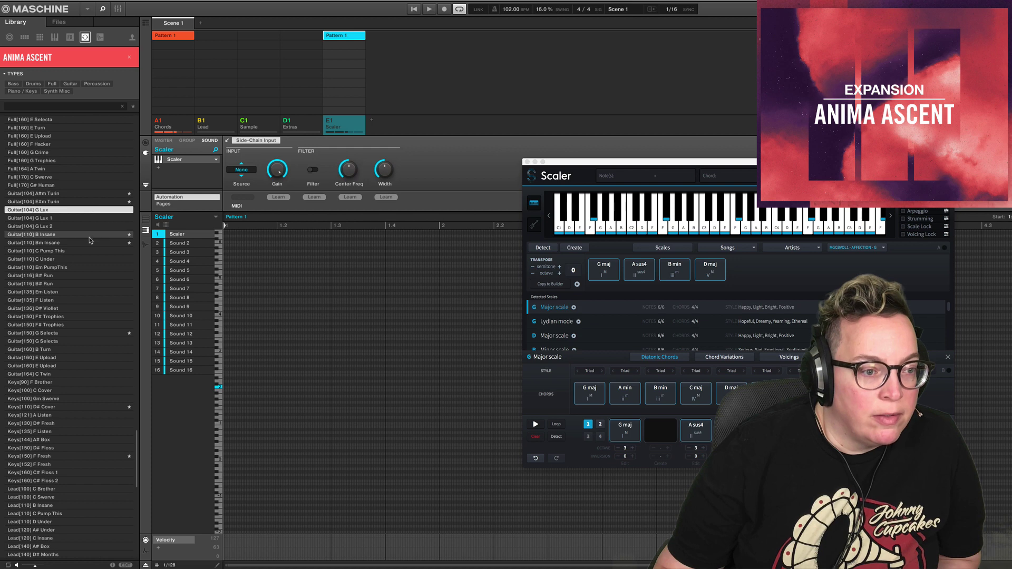
pyautogui.click(85, 333)
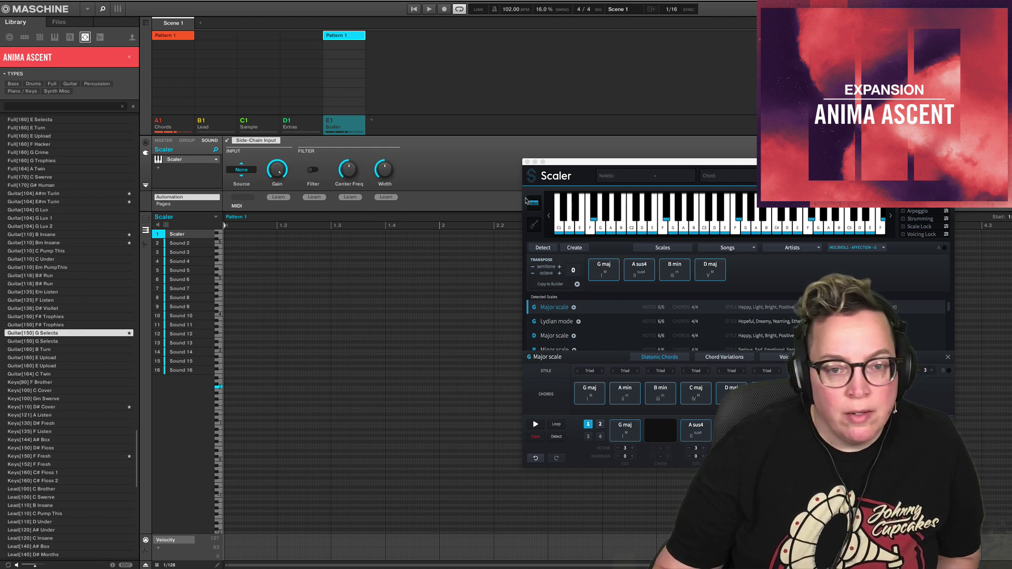
# - Close the Scaler window, open deCoda, and reveal the Guitar[150] G Selecta loop's file in Finder
pyautogui.click(526, 163)
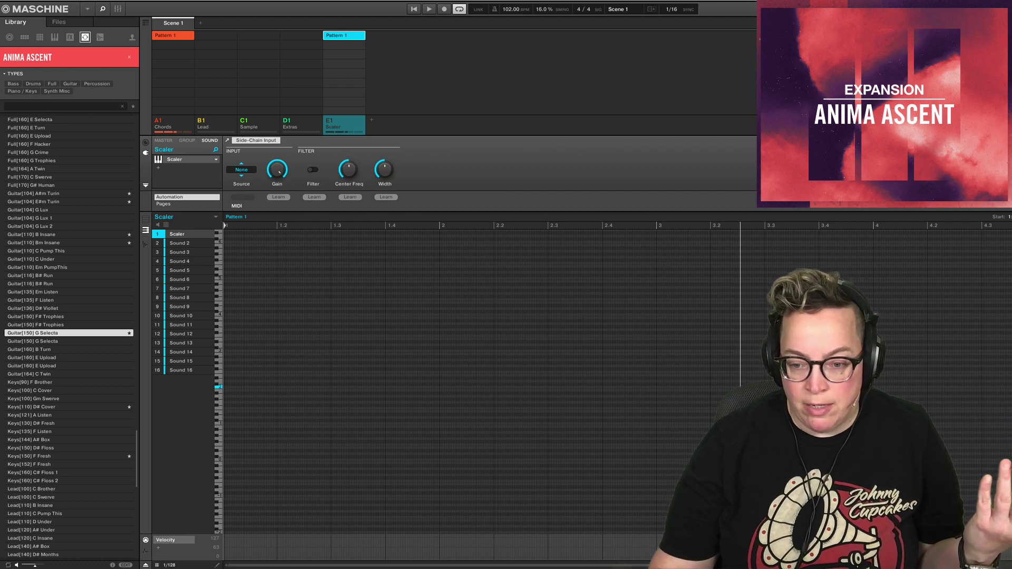
pyautogui.click(543, 533)
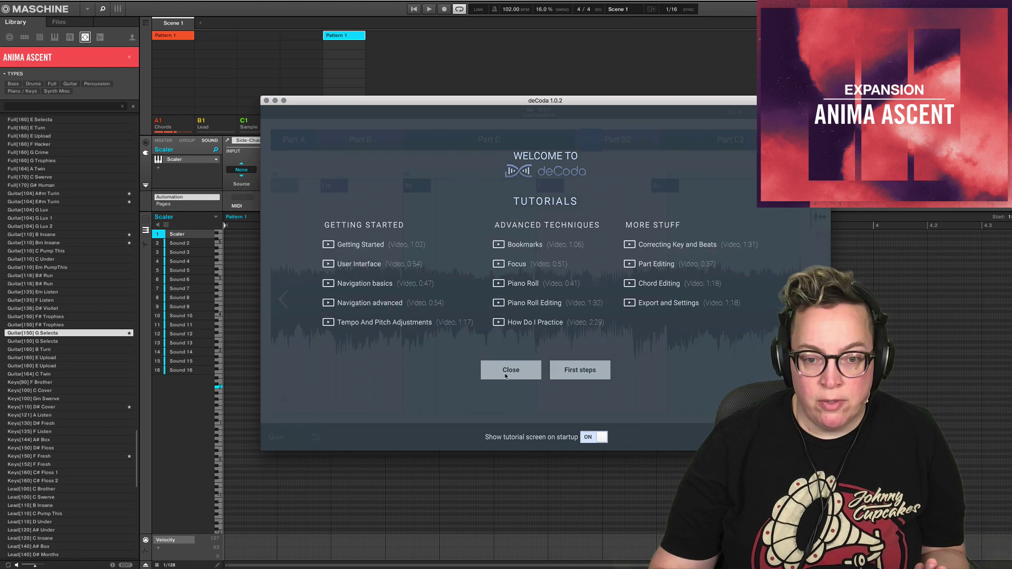
pyautogui.rightClick(33, 334)
pyautogui.click(38, 337)
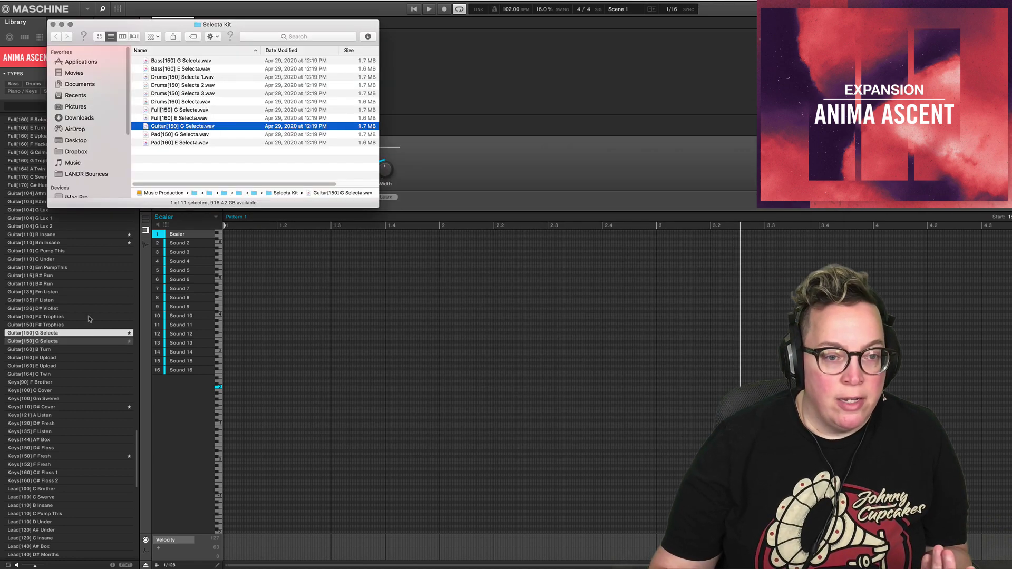
# - Load Guitar[150] G Selecta.wav into deCoda and play it to check its chords
pyautogui.click(547, 556)
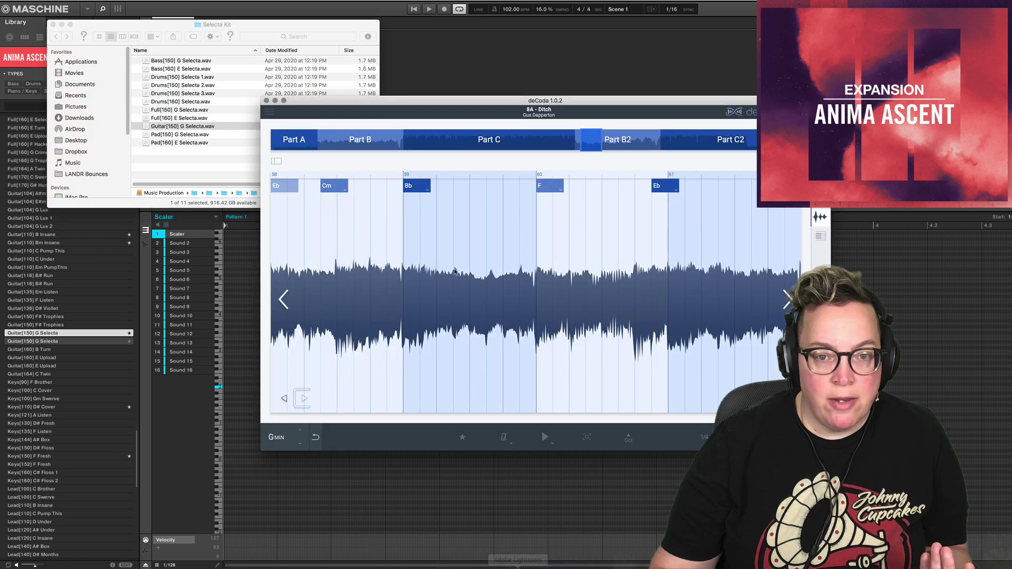
pyautogui.moveTo(156, 128); pyautogui.dragTo(413, 271)
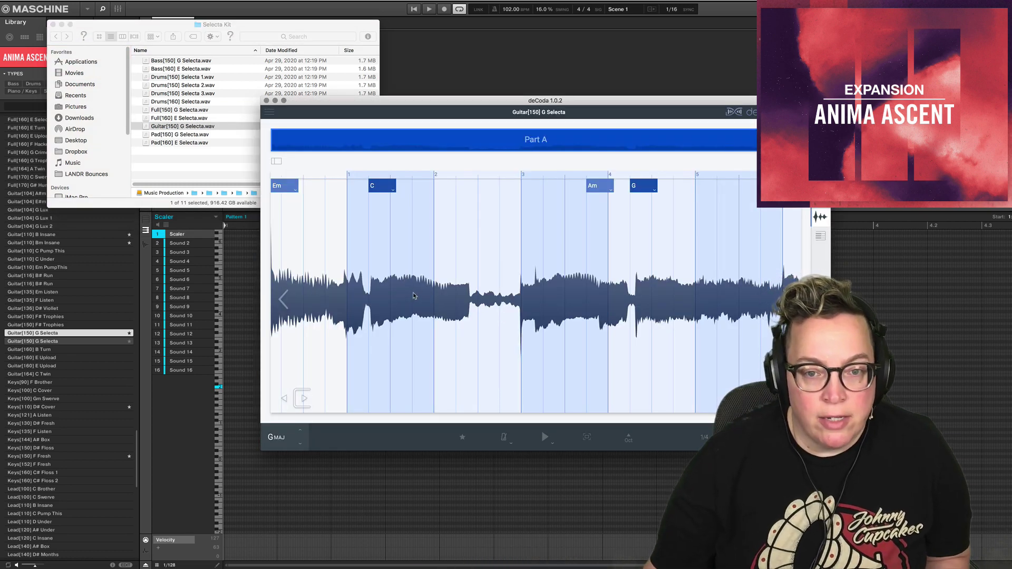
pyautogui.press('space')
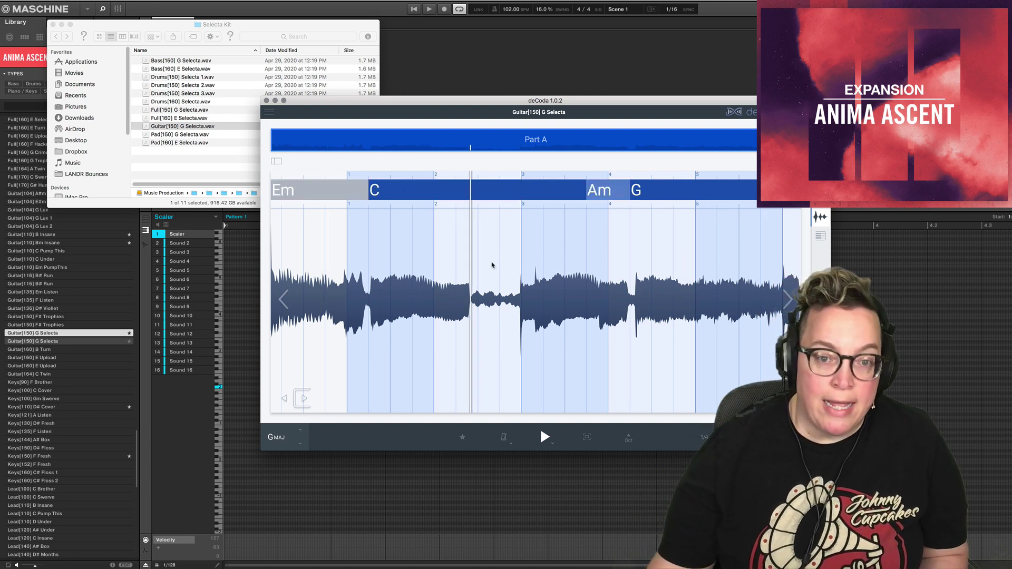
pyautogui.press('space')
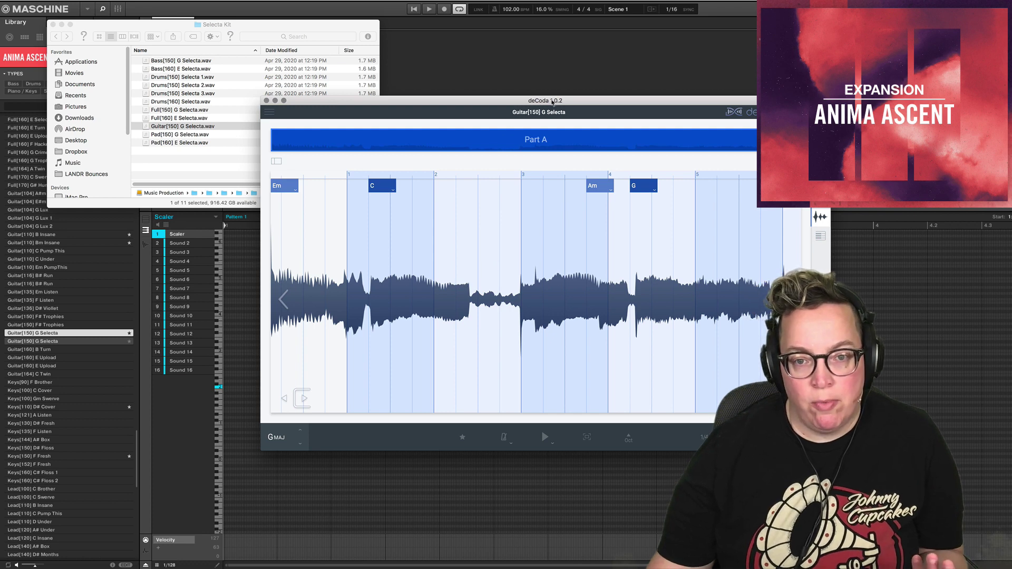
# - Load Pad[150] G Selecta.wav from the Selecta Kit folder into deCoda, play it to check its chords, and close the folder
pyautogui.moveTo(564, 101); pyautogui.dragTo(718, 147)
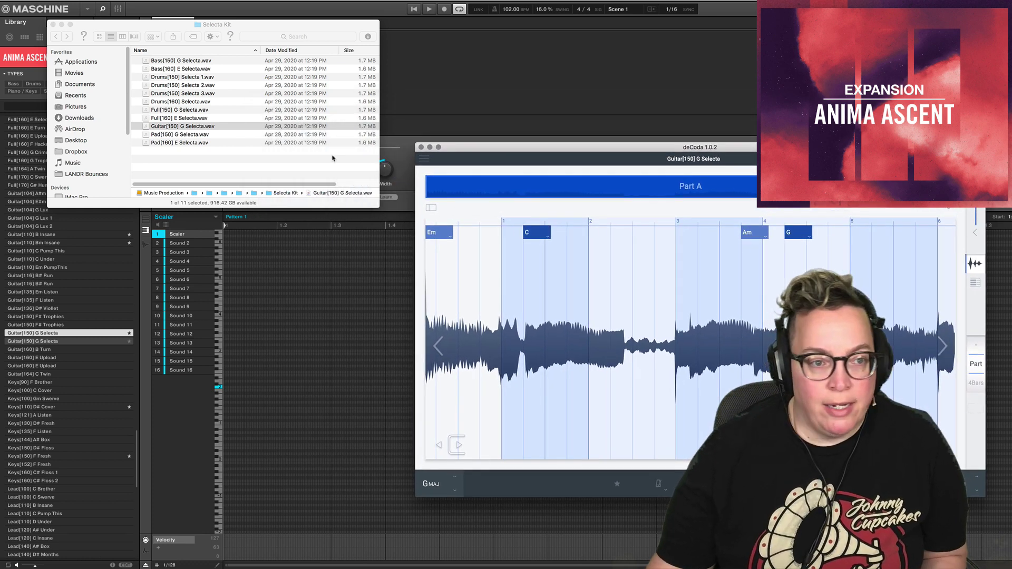
pyautogui.click(197, 133)
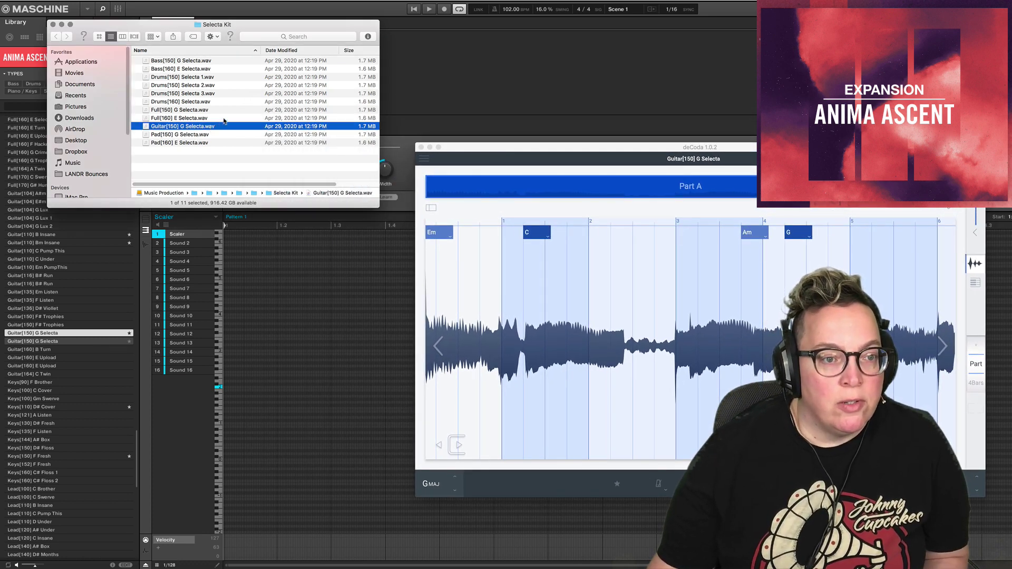
pyautogui.click(195, 112)
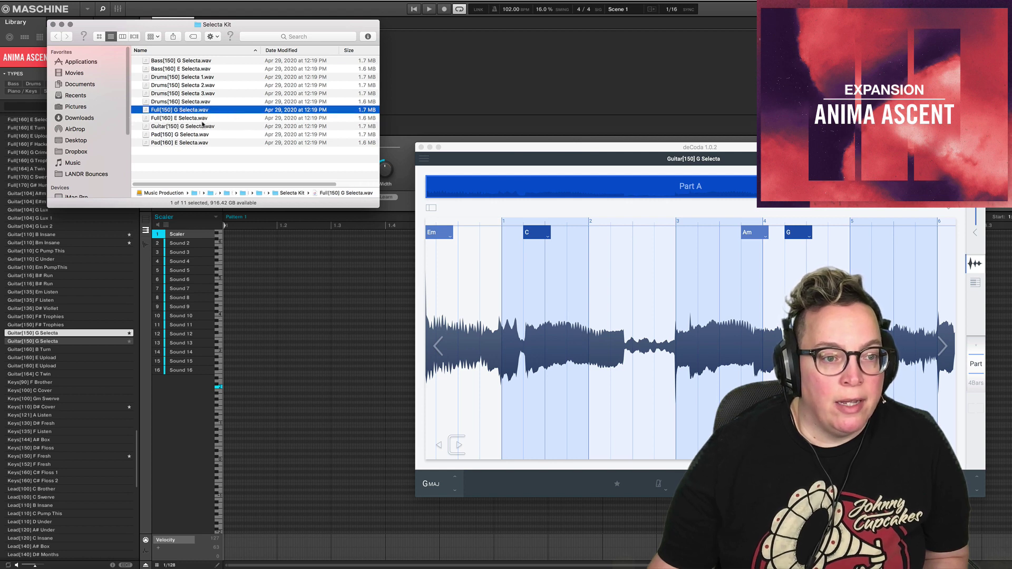
pyautogui.moveTo(188, 134); pyautogui.dragTo(586, 314)
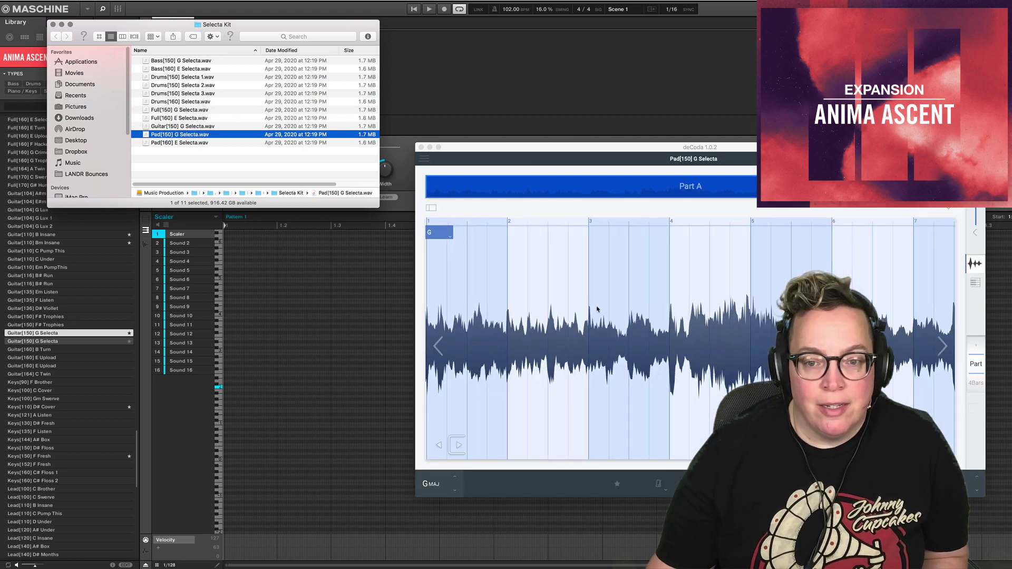
pyautogui.click(502, 409)
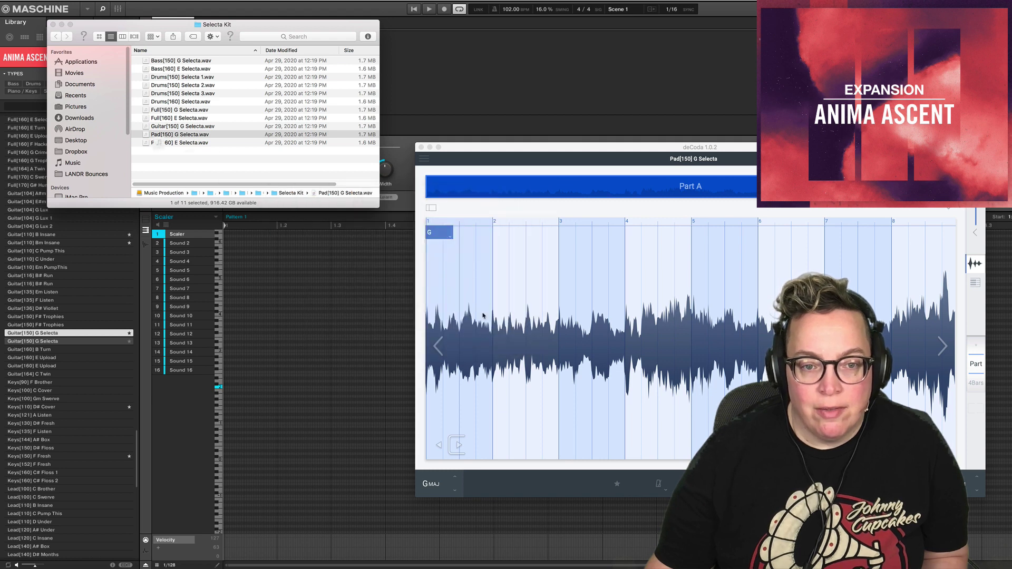
pyautogui.press('space')
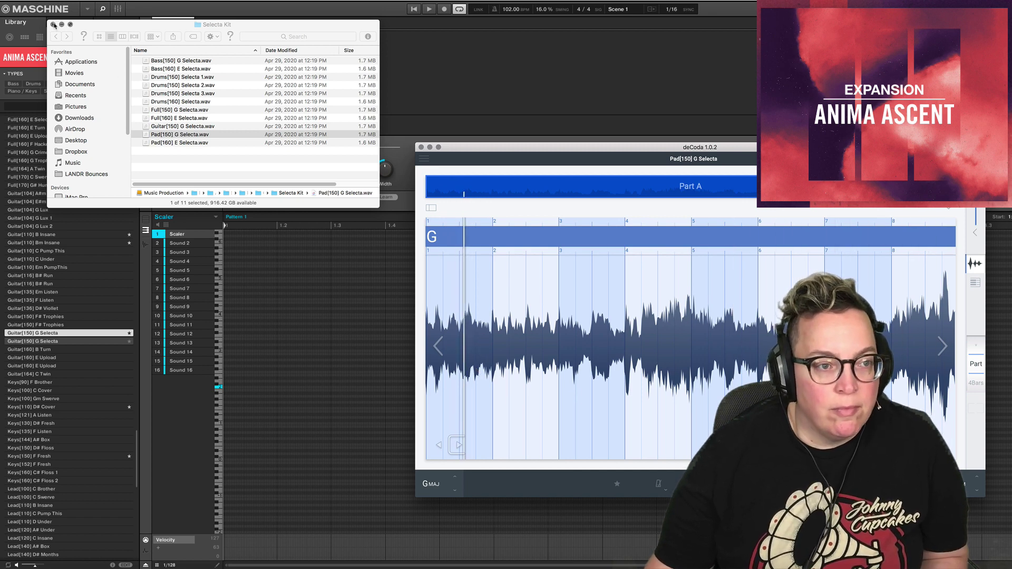
pyautogui.press('space')
pyautogui.click(53, 24)
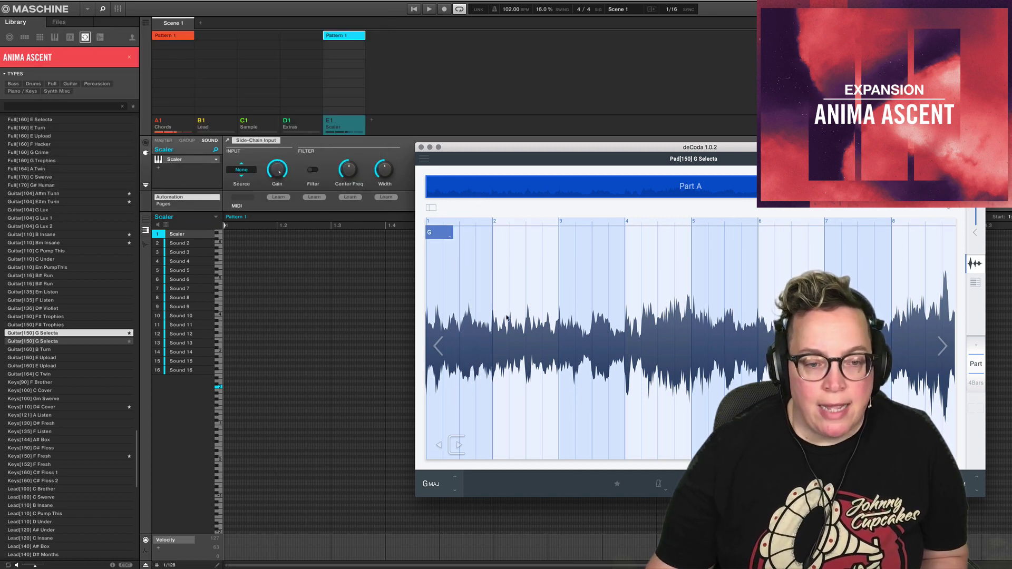
# - Find the Pad[150] G Selecta loop in the library and load it into Sound 1 of the Sample group
pyautogui.click(221, 127)
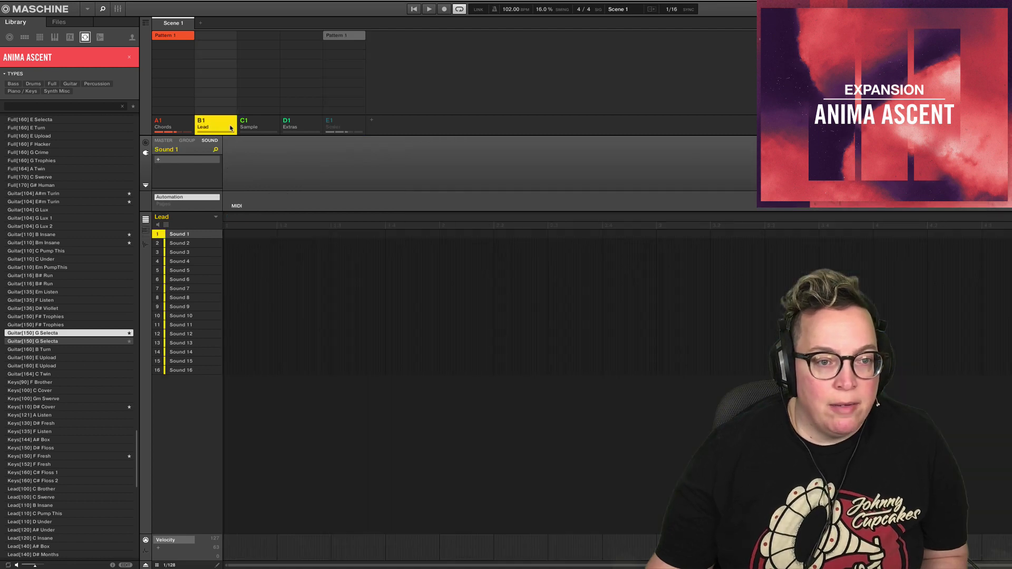
pyautogui.click(259, 126)
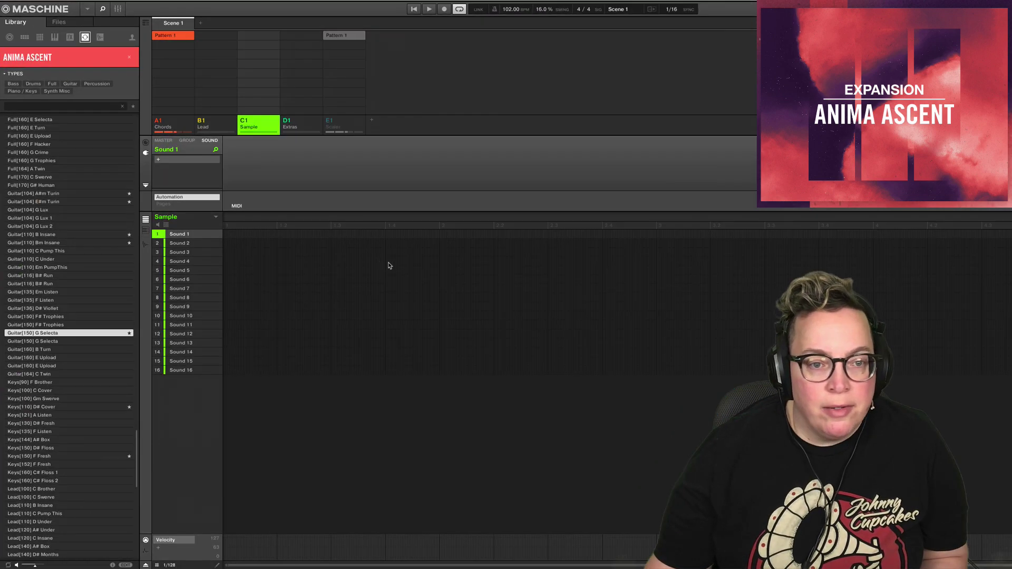
pyautogui.scroll(-10, 70, 454)
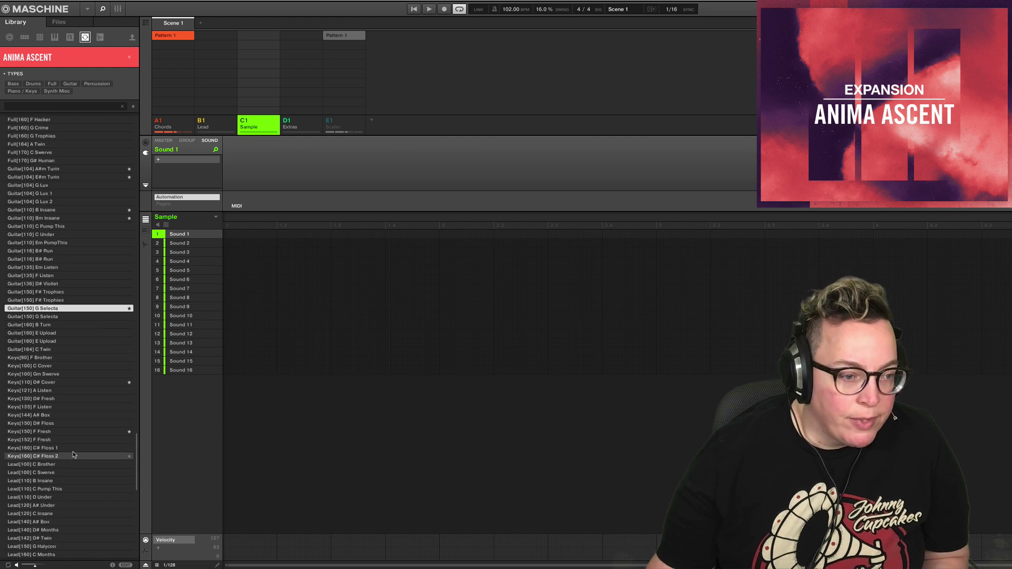
pyautogui.scroll(-3, 77, 426)
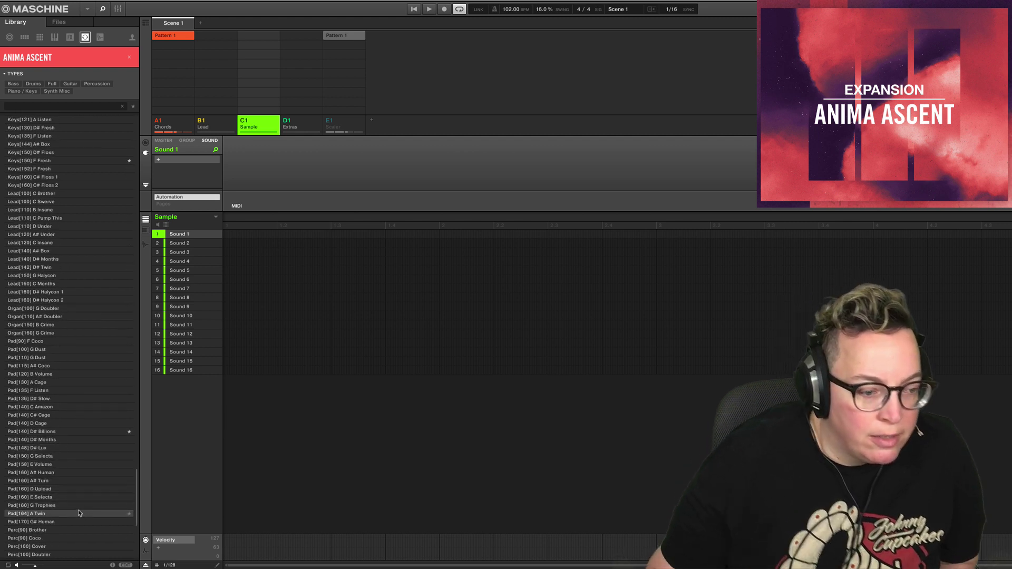
pyautogui.scroll(-6, 85, 498)
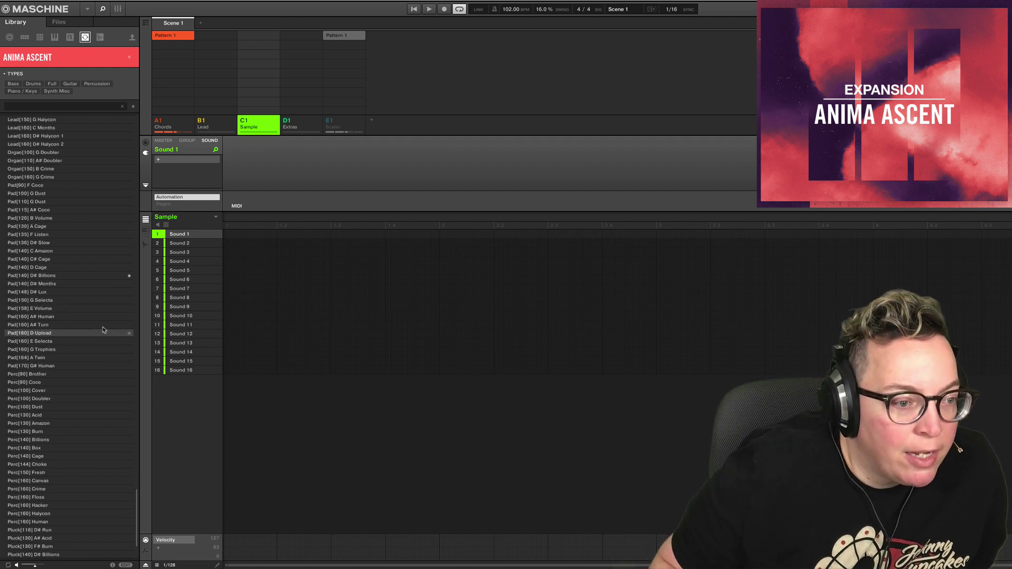
pyautogui.click(88, 301)
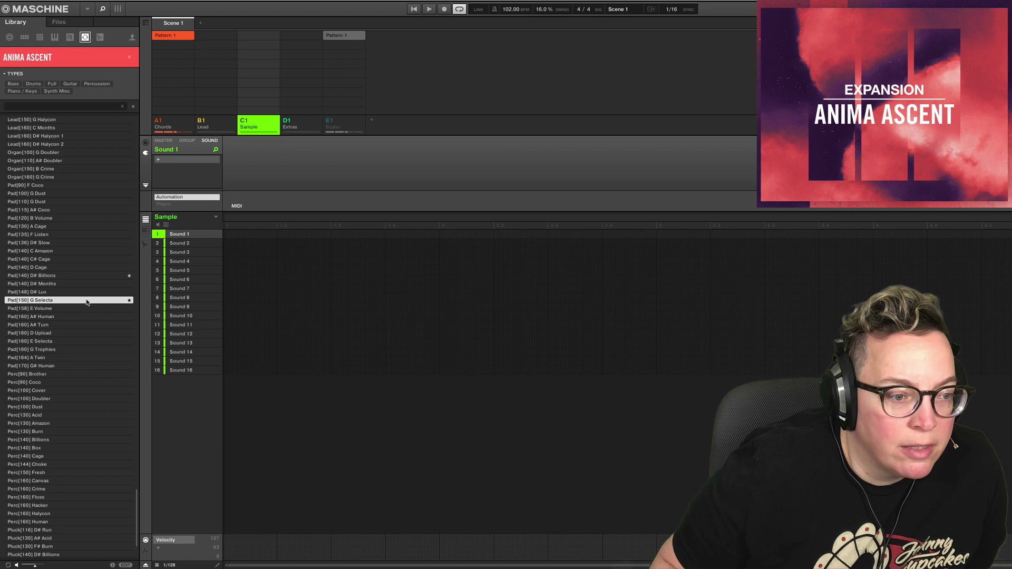
pyautogui.doubleClick(87, 301)
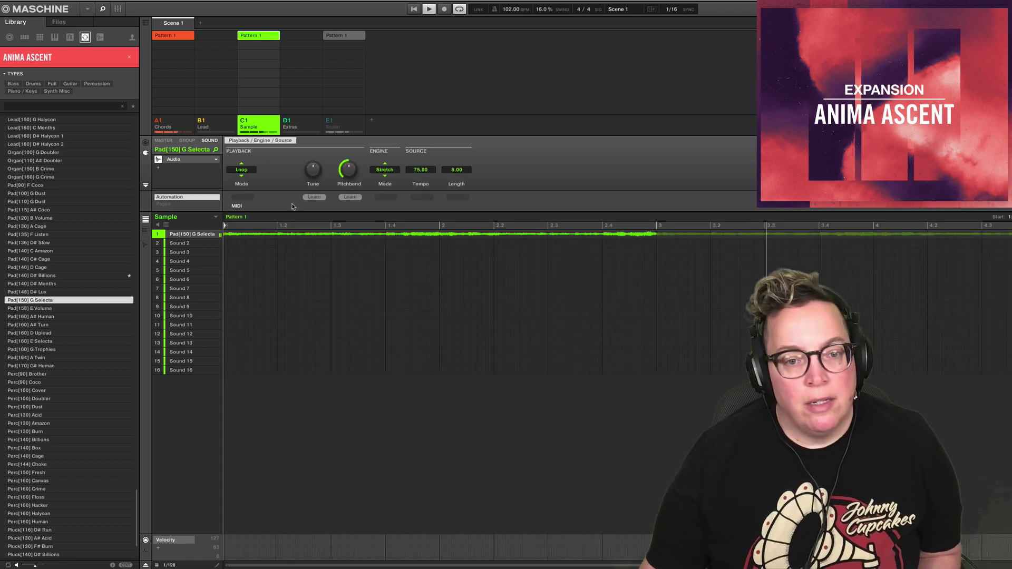
# - Play the track from the start and lower the Sample group's level in the mixer
pyautogui.press('space')
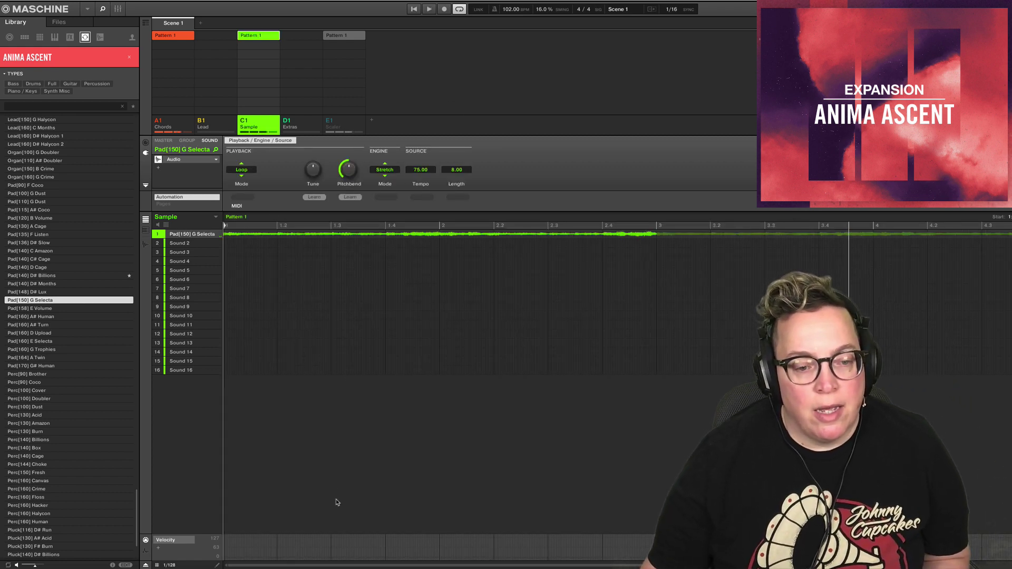
pyautogui.click(415, 10)
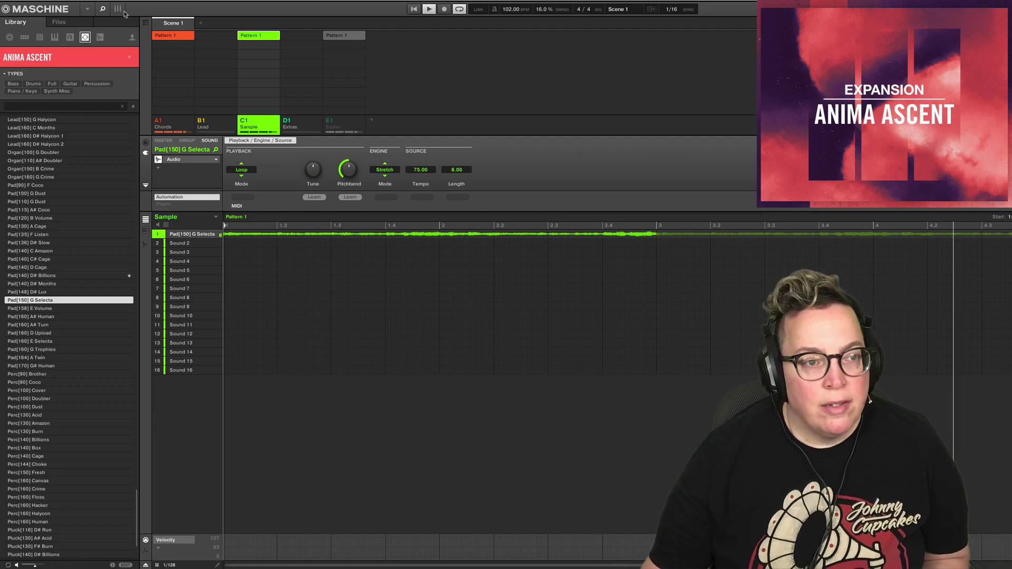
pyautogui.hotkey('ctrl', 'm')
pyautogui.click(226, 27)
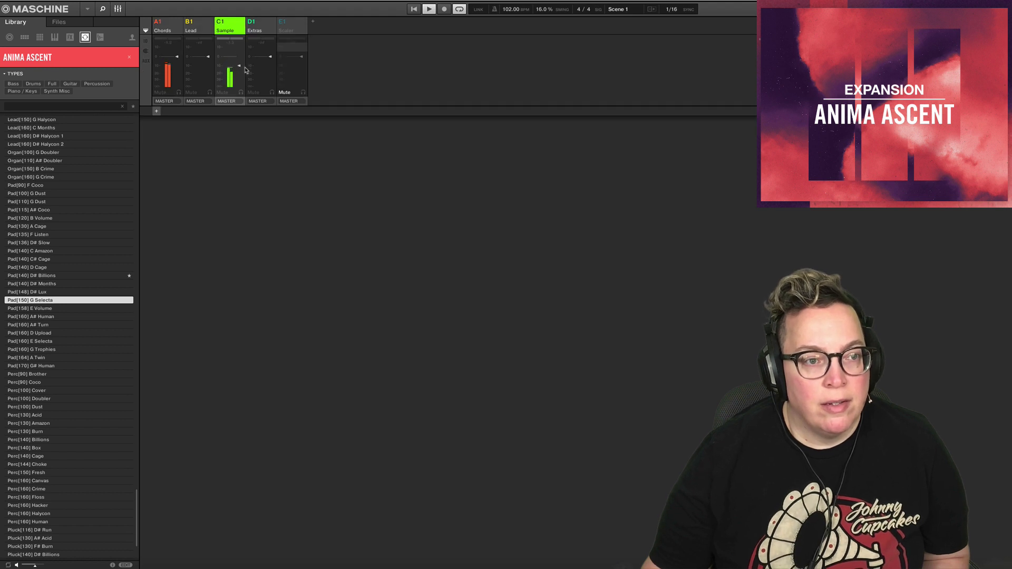
pyautogui.click(118, 10)
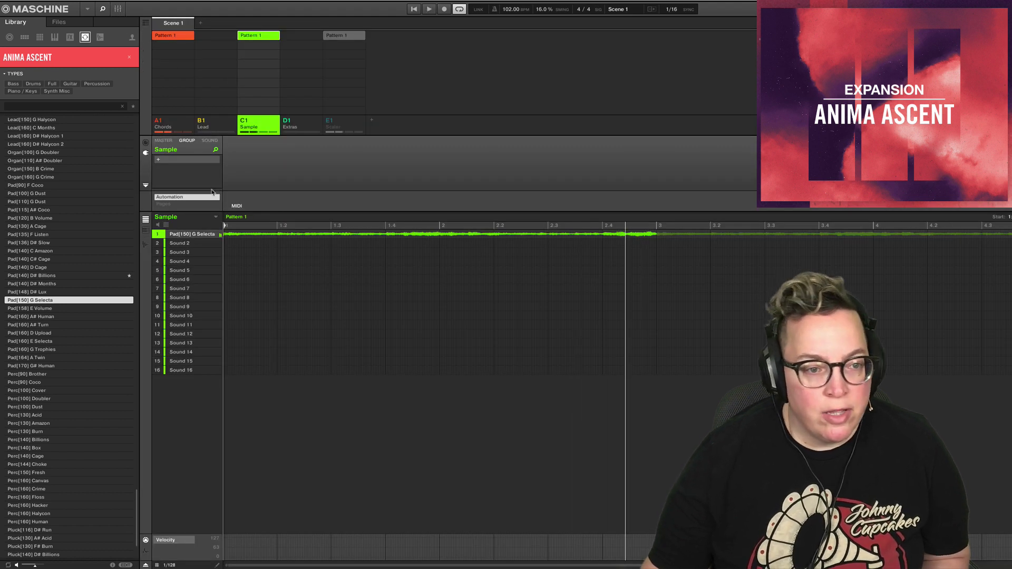
# - Add the Cableguys HalfTime effect to the Pad[150] G Selecta sound
pyautogui.click(210, 141)
pyautogui.click(190, 169)
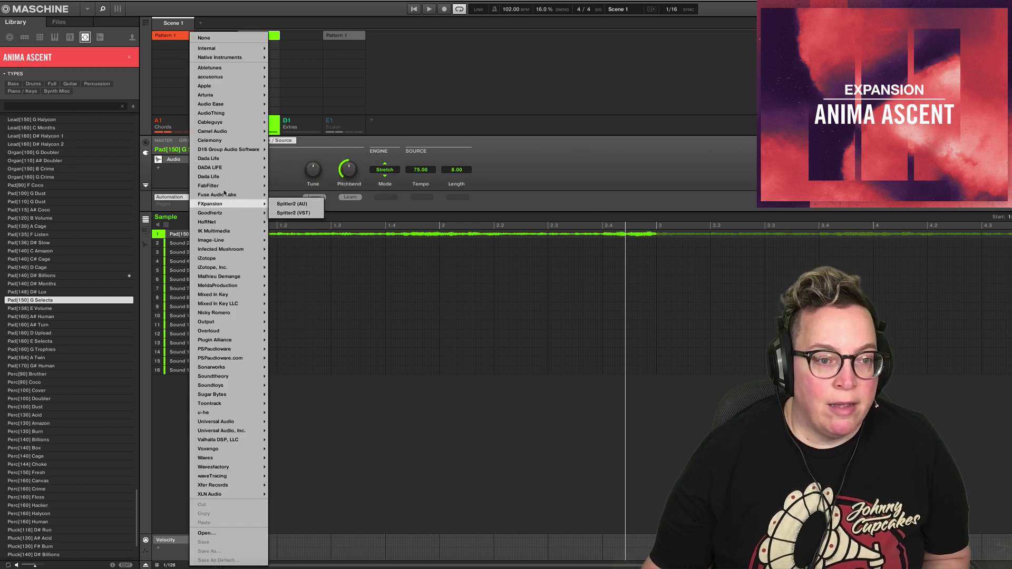
pyautogui.moveTo(248, 122)
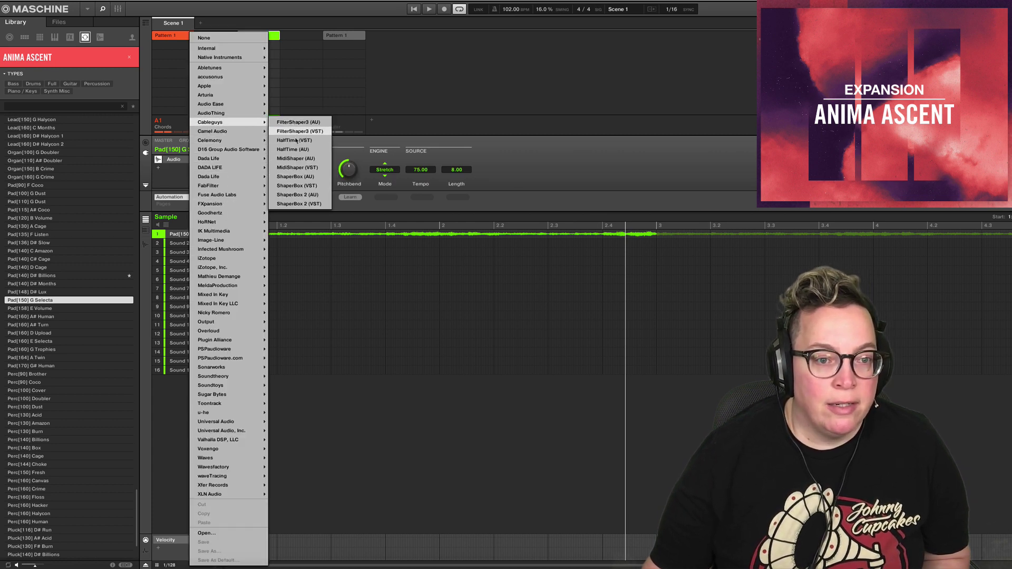
pyautogui.click(293, 150)
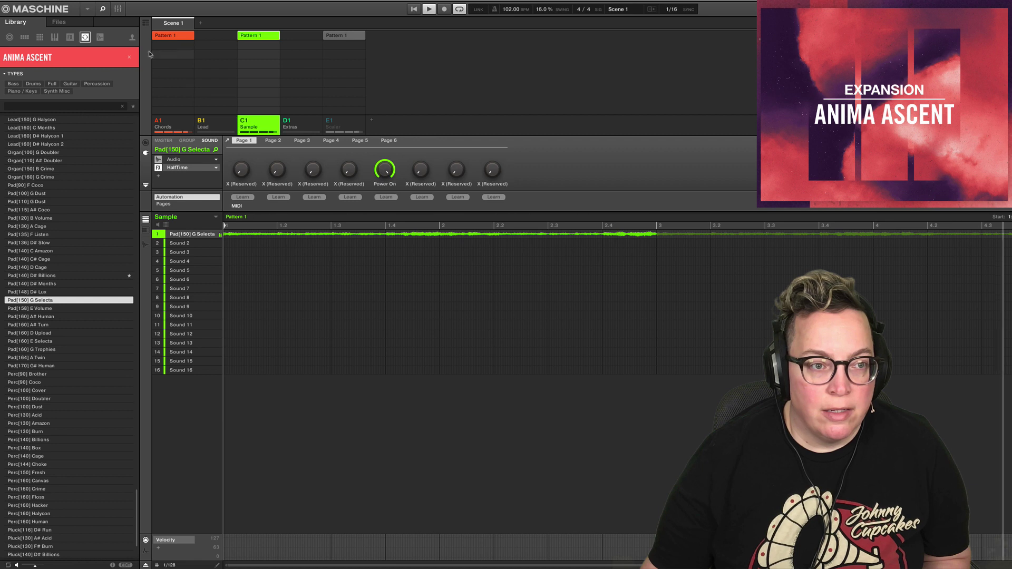
# - Fine-tune the Sample group's level against the chords in the mixer, and return to the pattern view
pyautogui.click(118, 9)
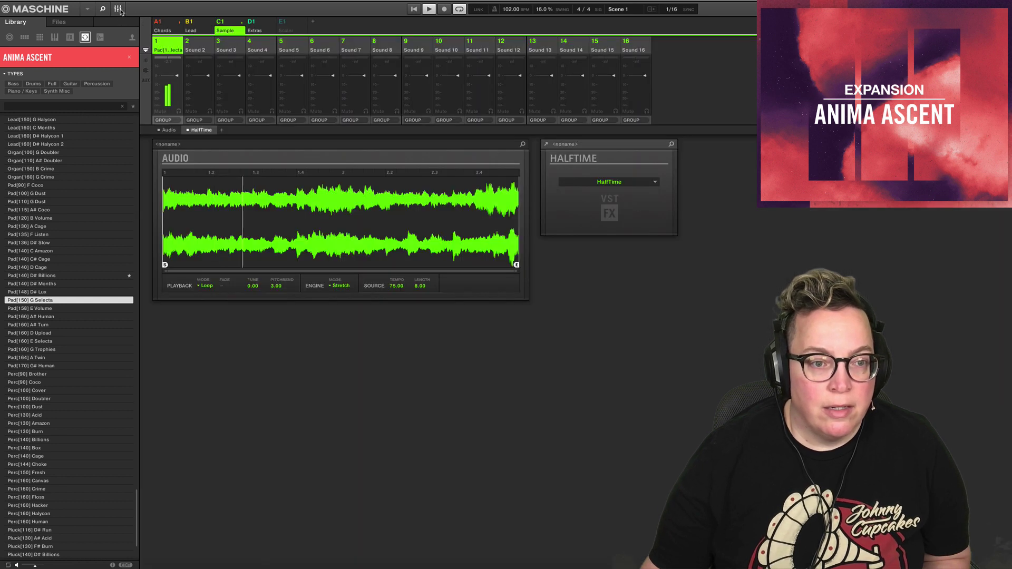
pyautogui.click(225, 31)
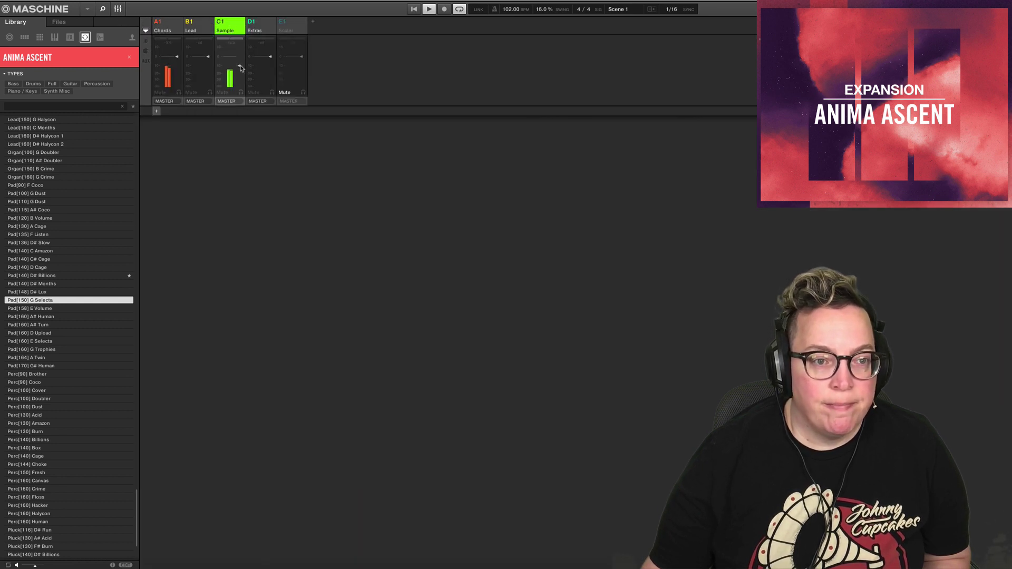
pyautogui.click(118, 9)
# - Open HalfTime on the pad sound, reduce its mix to about 80%, and close the plugin window
pyautogui.click(197, 169)
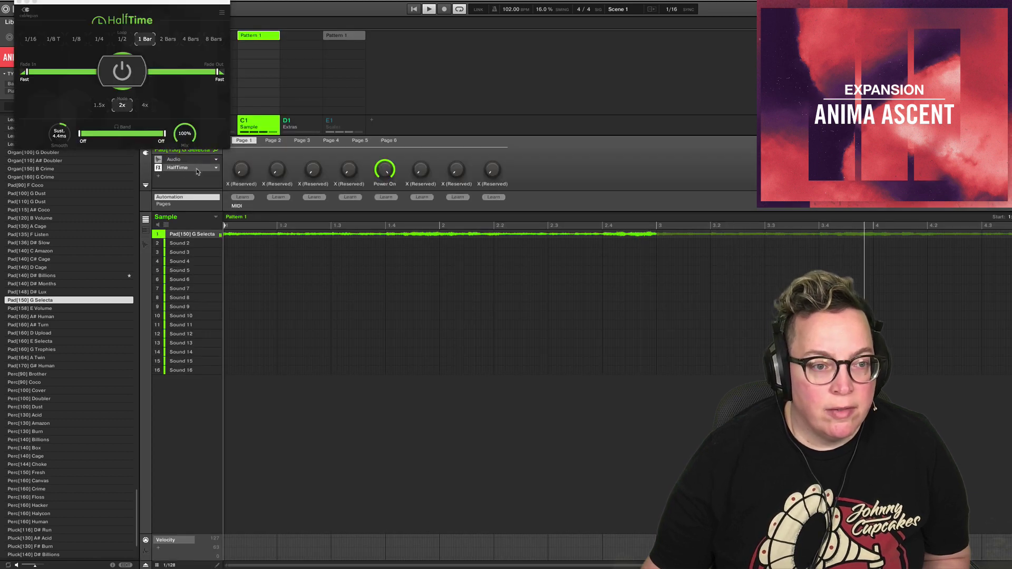
pyautogui.press('space')
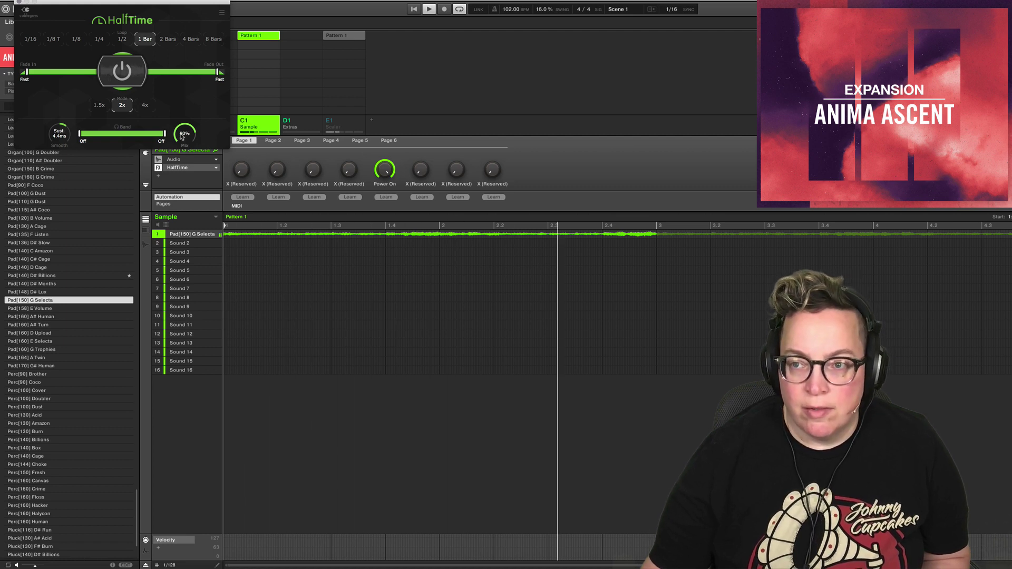
pyautogui.click(18, 3)
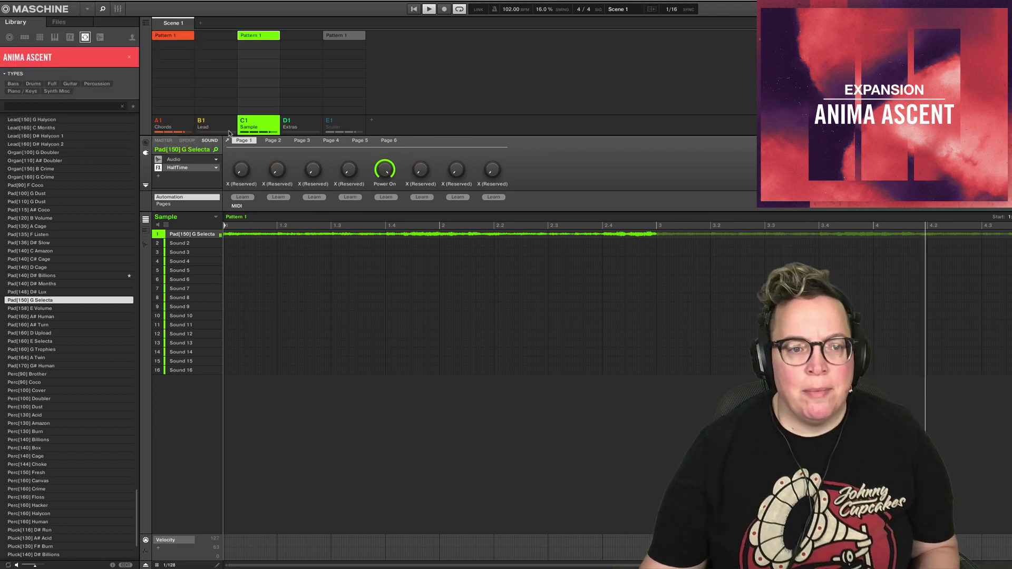
# - Select the Lead group and browse the Anima Ascent one-shot samples around the Chord Guitar entries
pyautogui.click(218, 129)
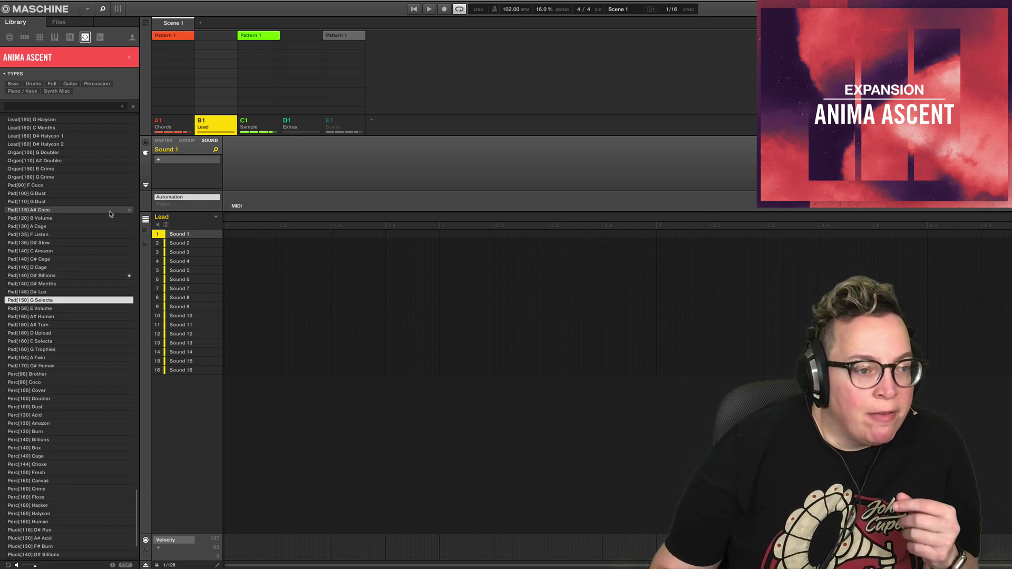
pyautogui.scroll(2, 110, 181)
pyautogui.click(100, 37)
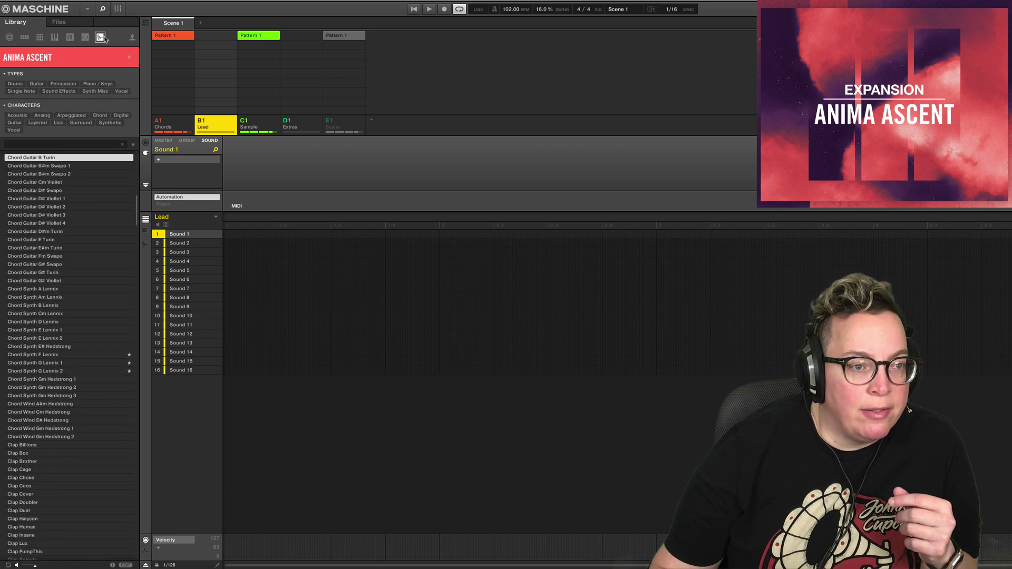
pyautogui.scroll(-2, 76, 327)
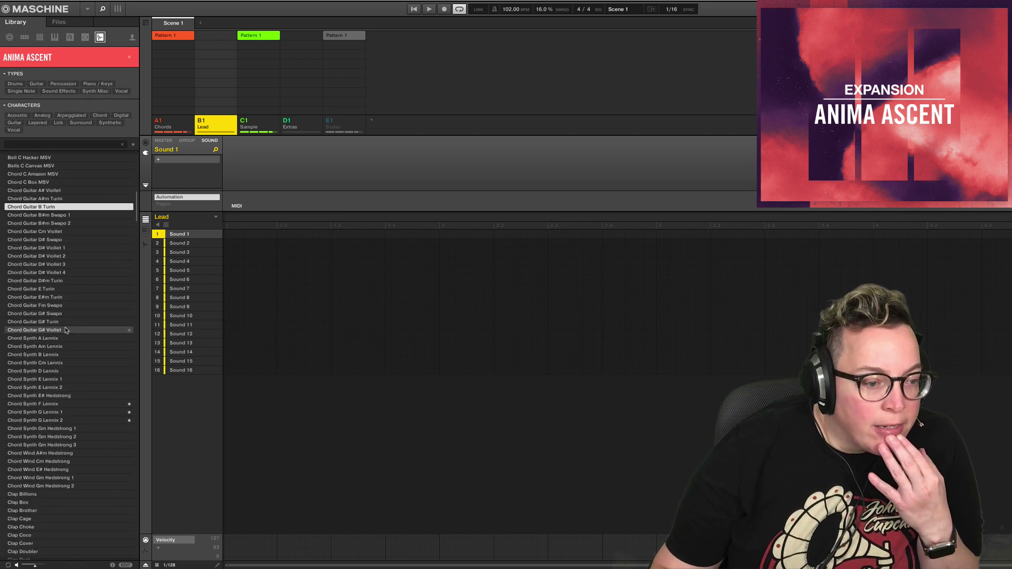
pyautogui.scroll(8, 75, 364)
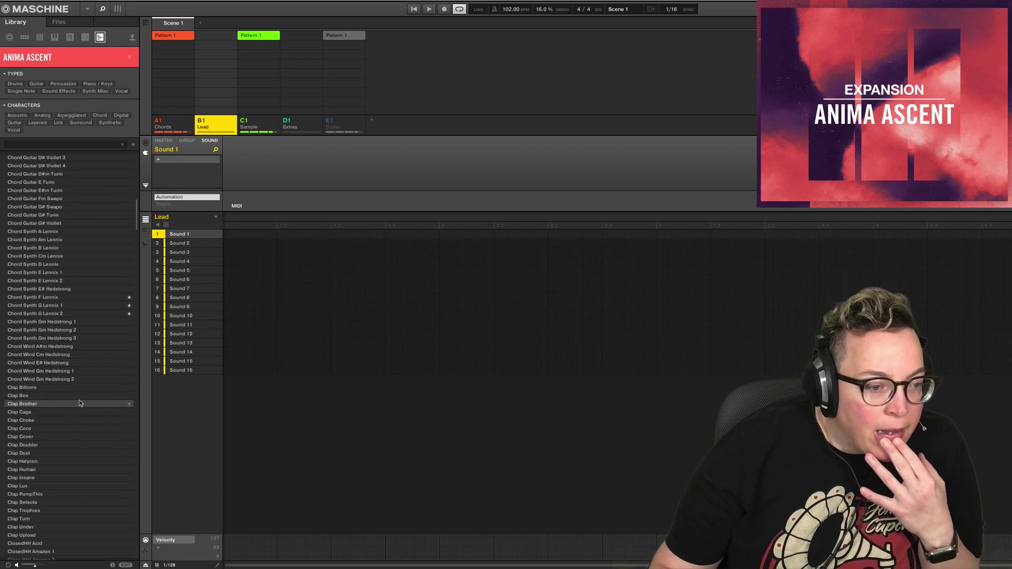
# - Audition several Chord Guitar one-shots, including B#m Swapo 1, D# Viollet 2, B#m Swapo 2 and B Turin
pyautogui.click(56, 338)
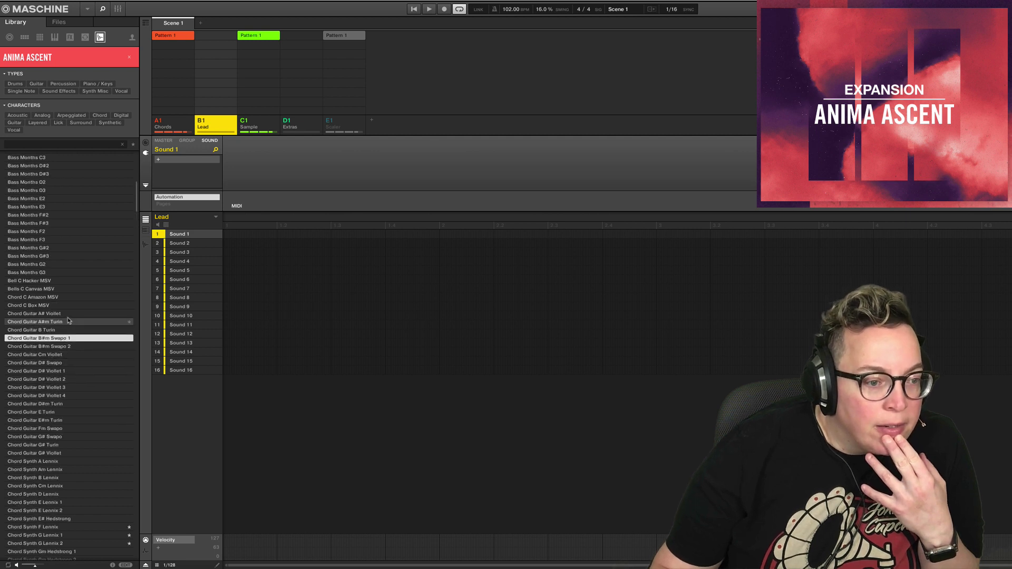
pyautogui.click(56, 363)
pyautogui.scroll(-1, 57, 374)
pyautogui.click(55, 371)
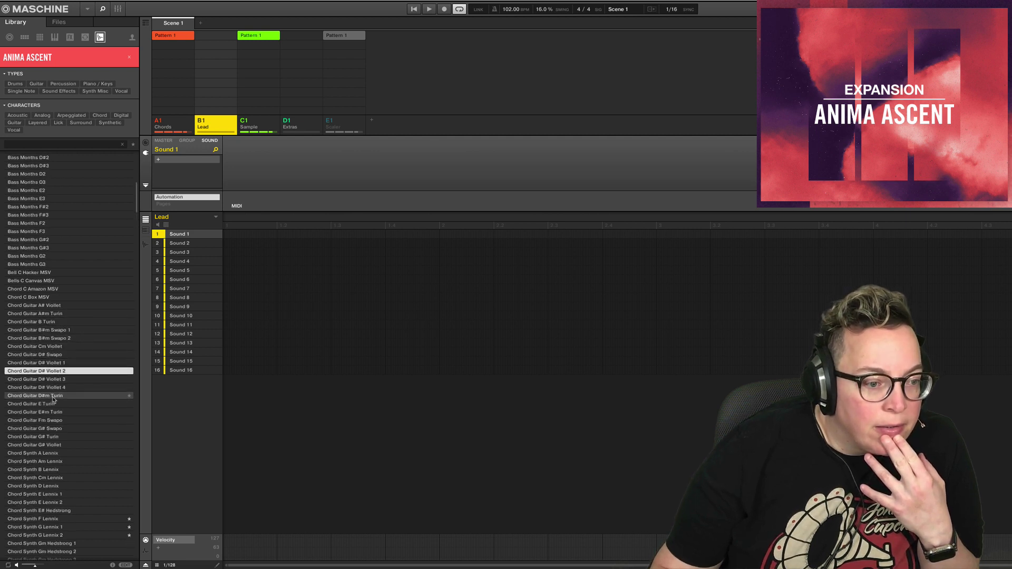
pyautogui.click(64, 355)
pyautogui.click(72, 339)
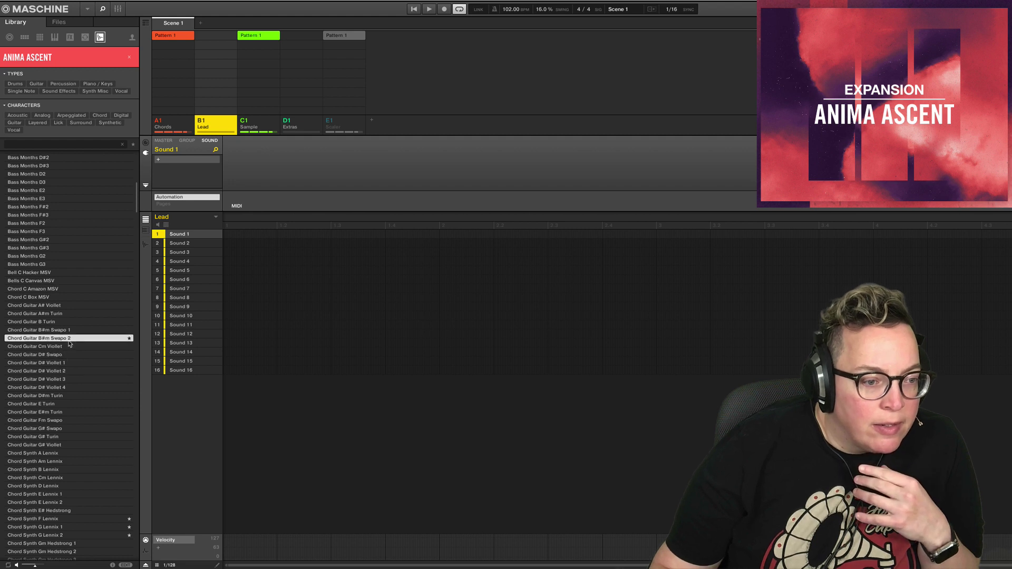
pyautogui.click(97, 322)
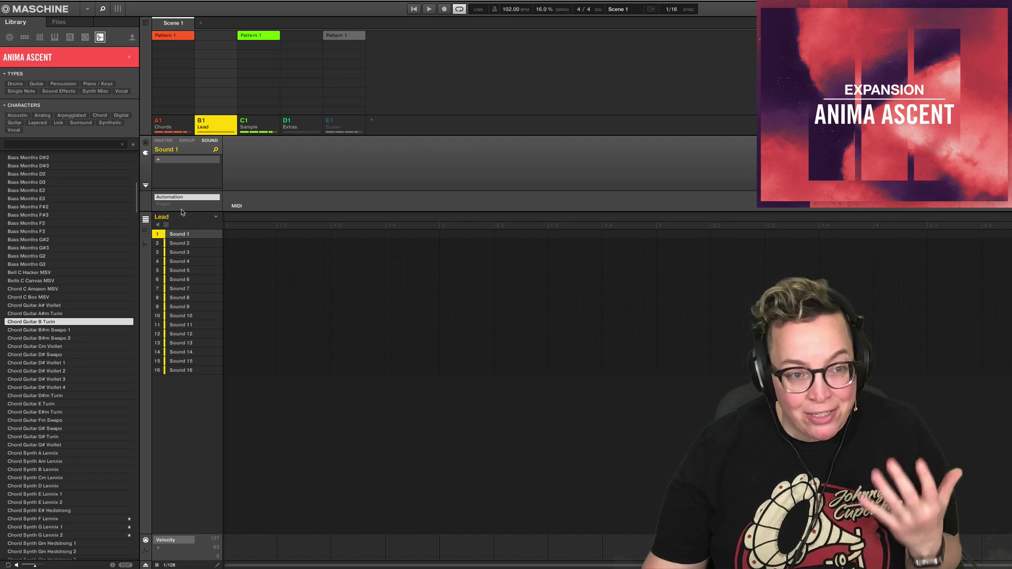
# - Switch the library to instrument presets and narrow it to Massive's Anima Ascent bank
pyautogui.click(54, 38)
pyautogui.click(129, 57)
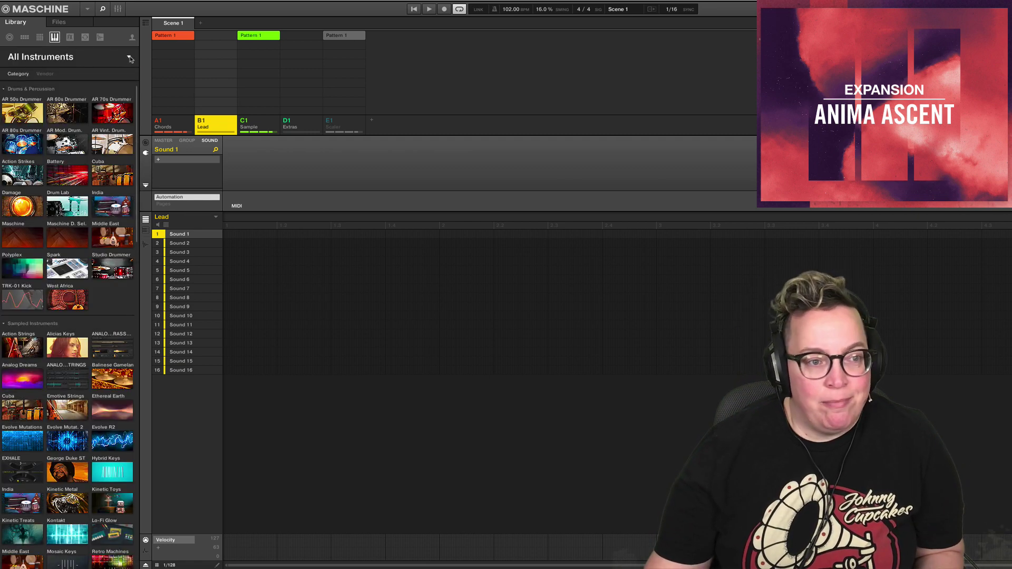
pyautogui.scroll(-10, 79, 338)
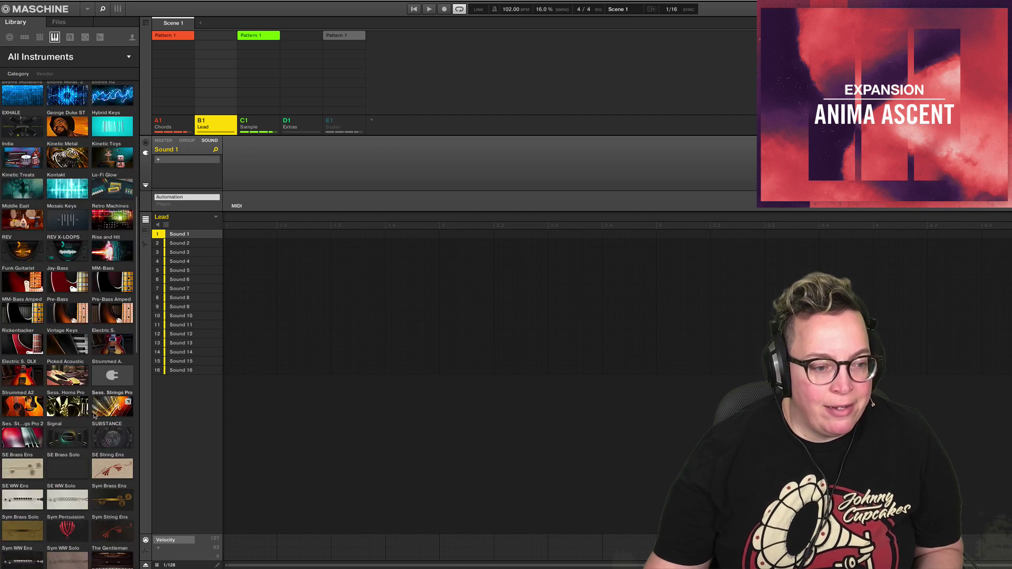
pyautogui.scroll(-5, 97, 414)
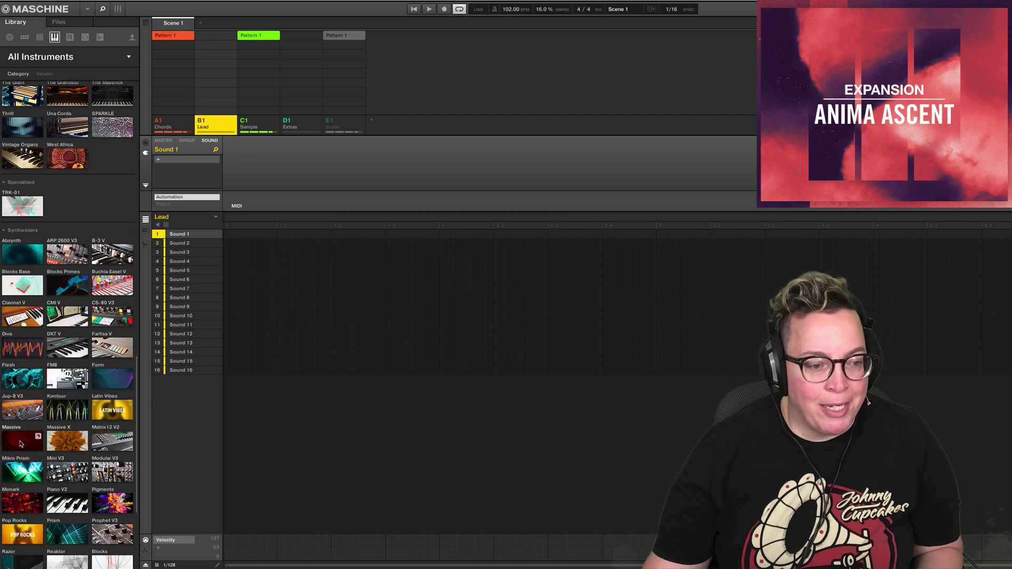
pyautogui.click(21, 444)
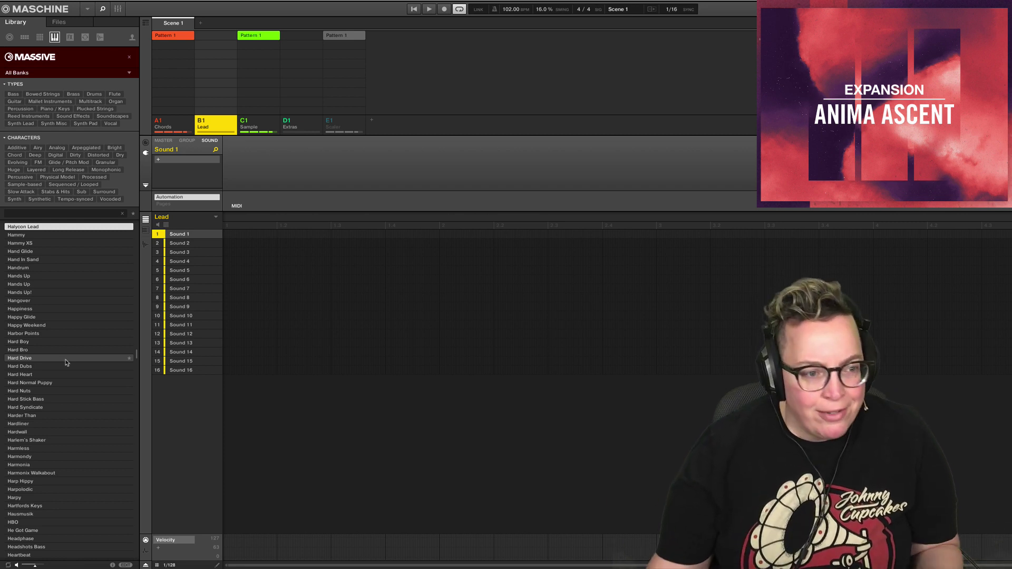
pyautogui.click(130, 74)
pyautogui.click(38, 100)
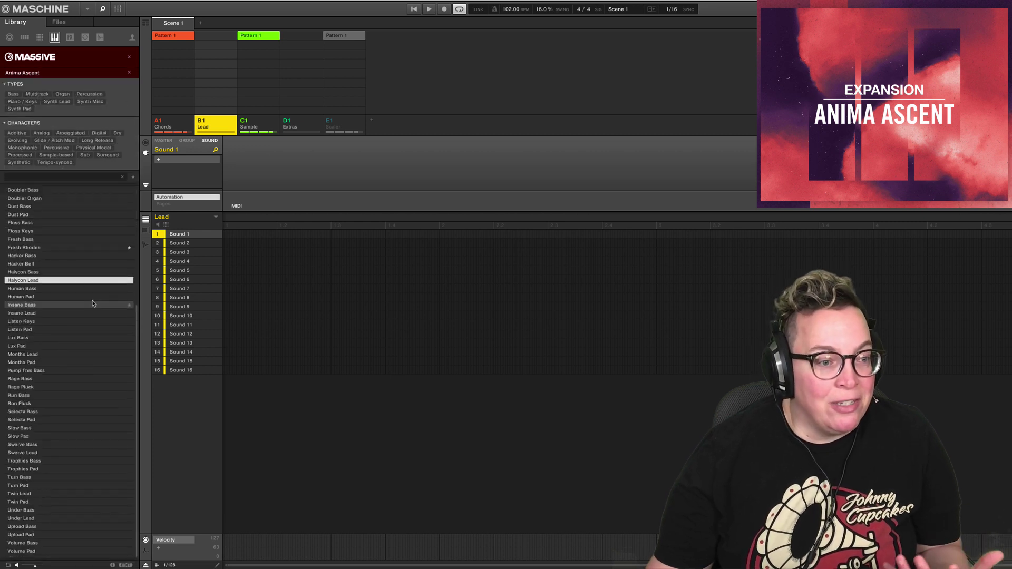
# - Audition a few of the bank's unfiltered Massive presets, including Hacker Bell and Listen Keys
pyautogui.click(87, 256)
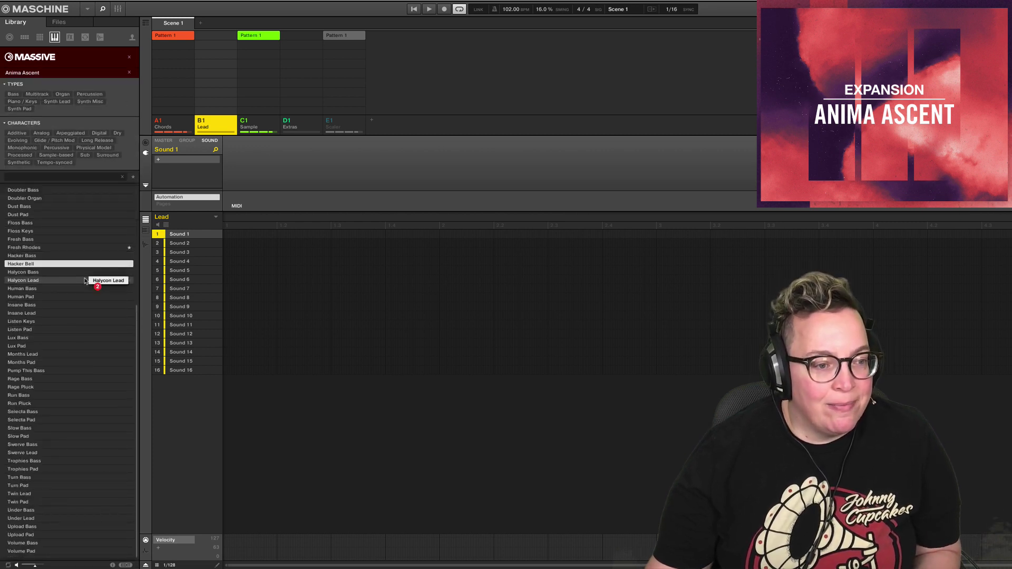
pyautogui.click(78, 313)
pyautogui.click(72, 330)
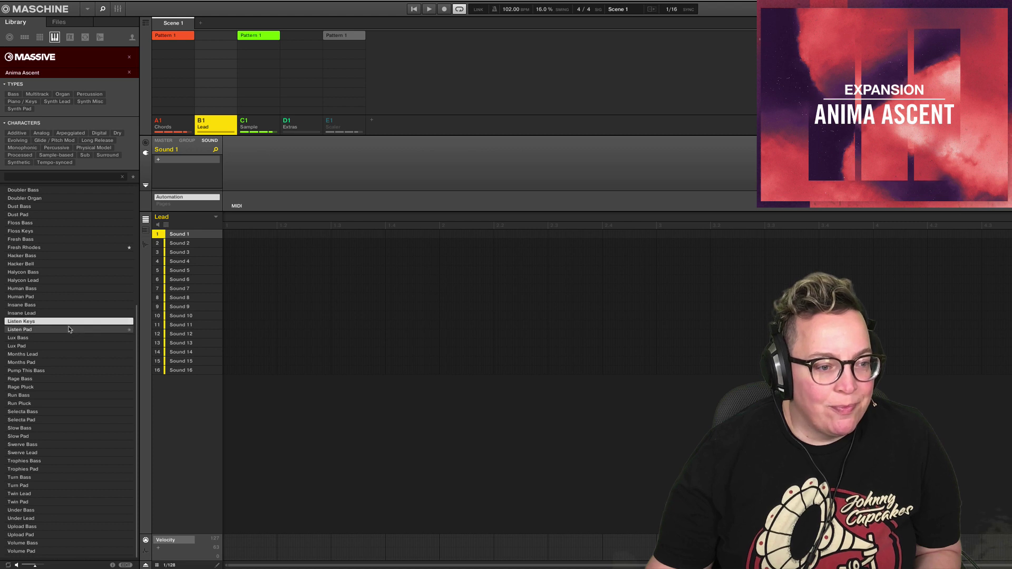
# - Filter the Massive presets to the Synth Lead type and preview Twin Lead and Insane Lead
pyautogui.click(57, 101)
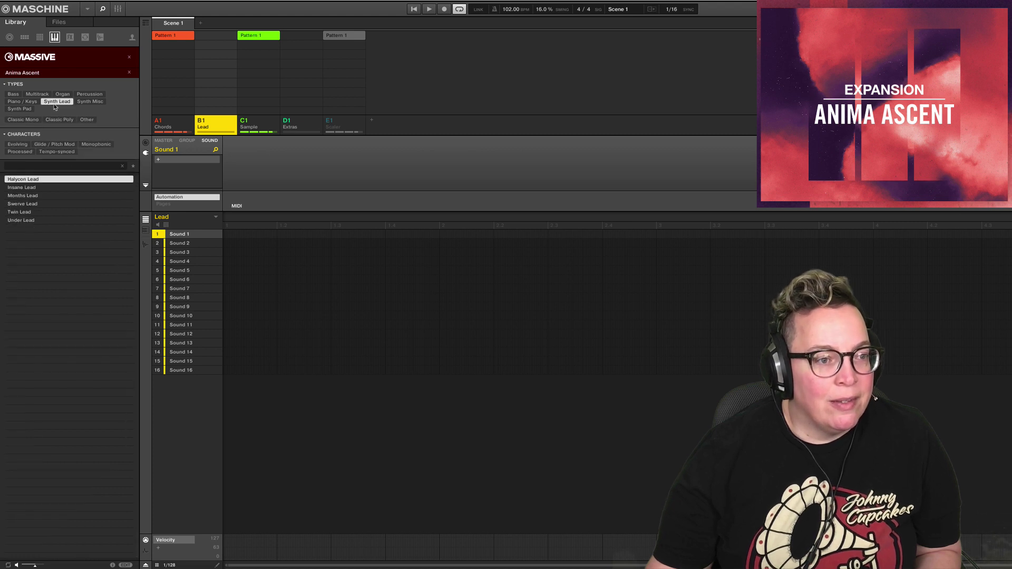
pyautogui.click(46, 211)
pyautogui.click(62, 188)
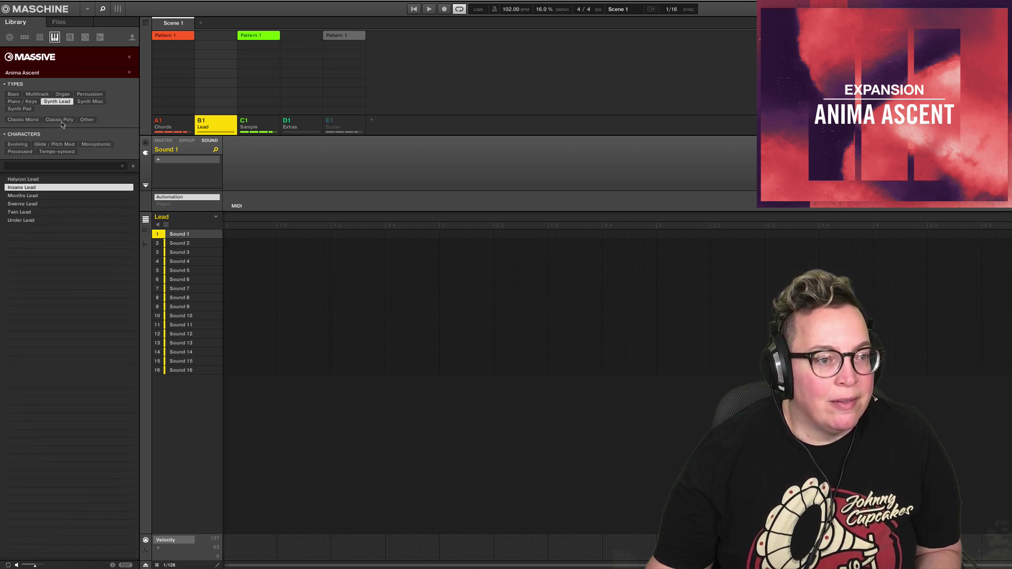
# - Remove the Synth Lead type filter, check the Organ presets, and clear that filter as well
pyautogui.click(57, 101)
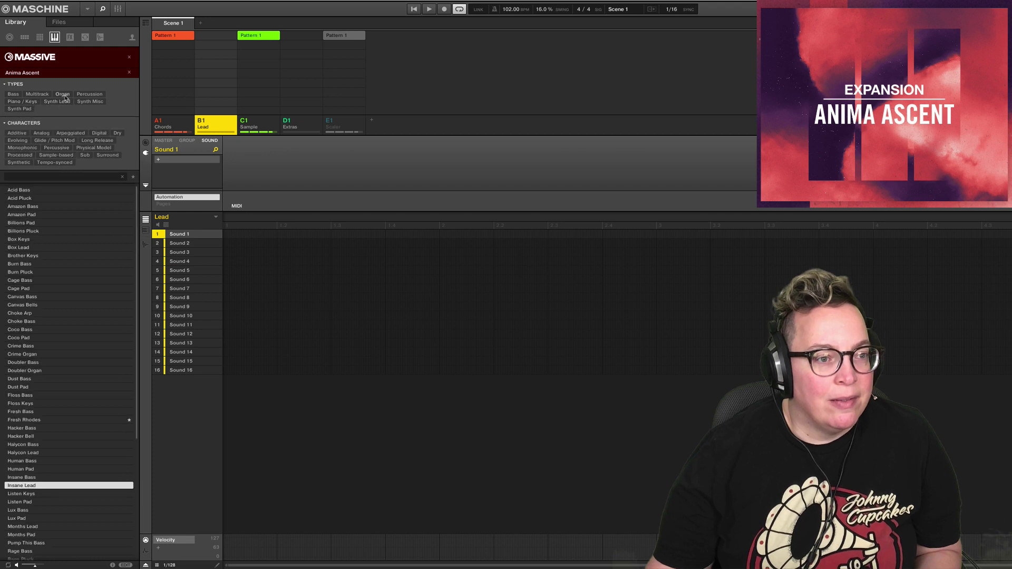
pyautogui.click(62, 94)
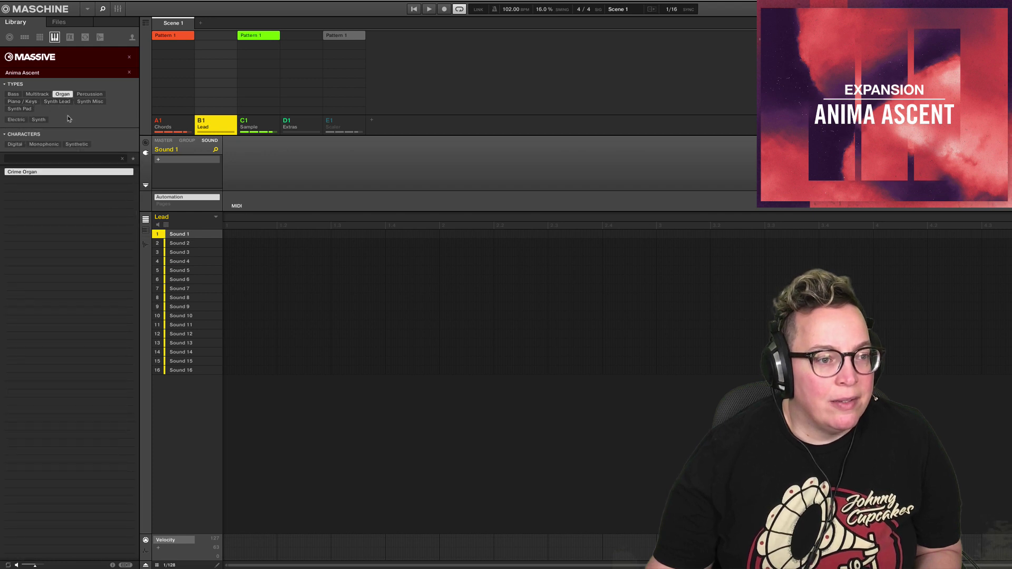
pyautogui.click(63, 94)
# - Audition several Anima Ascent presets, load Months Lead into the Lead group's first sound, and restart playback to try it
pyautogui.click(72, 265)
pyautogui.click(67, 288)
pyautogui.click(55, 428)
pyautogui.click(56, 445)
pyautogui.click(55, 461)
pyautogui.scroll(-4, 56, 461)
pyautogui.click(56, 460)
pyautogui.click(57, 452)
pyautogui.click(59, 444)
pyautogui.click(62, 437)
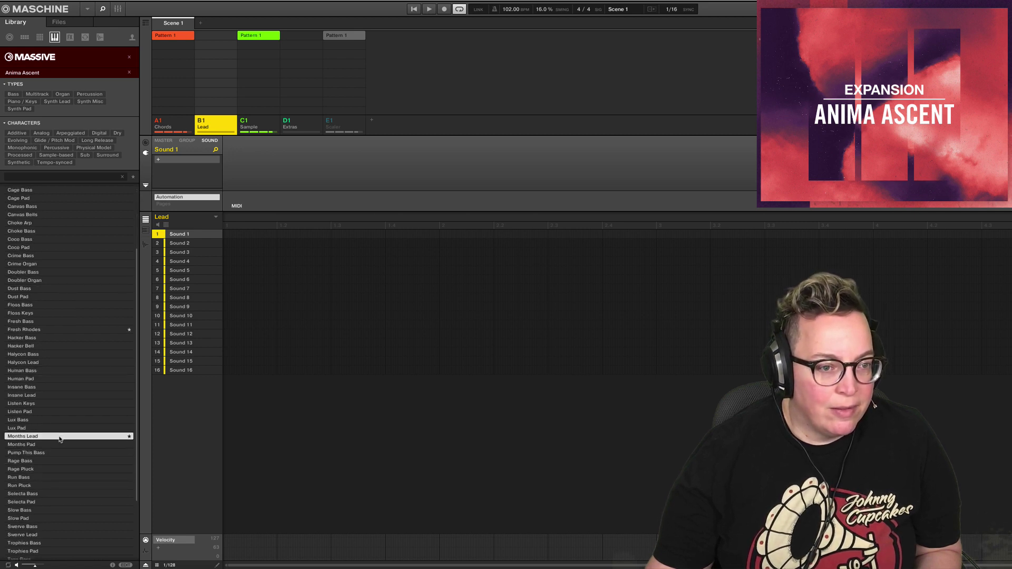
pyautogui.doubleClick(59, 437)
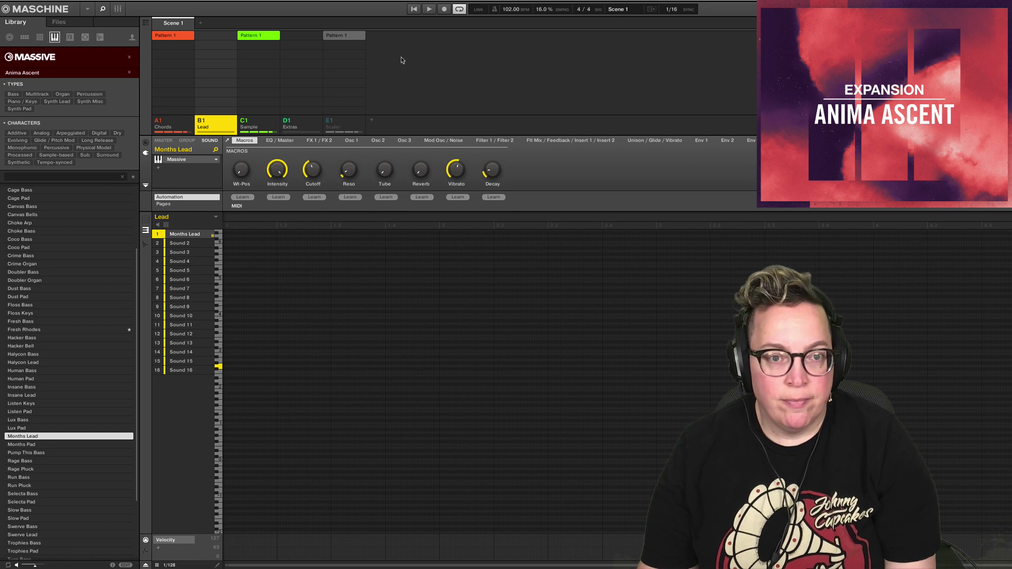
pyautogui.click(415, 9)
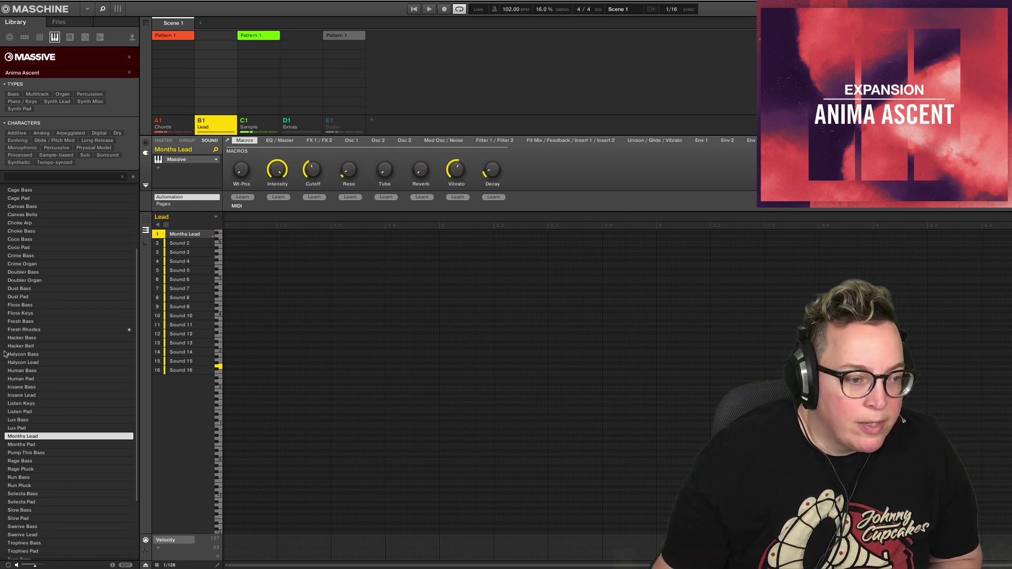
# - Replace the lead sound with the Floss Keys preset and try it with playback from the start
pyautogui.click(37, 313)
pyautogui.click(45, 306)
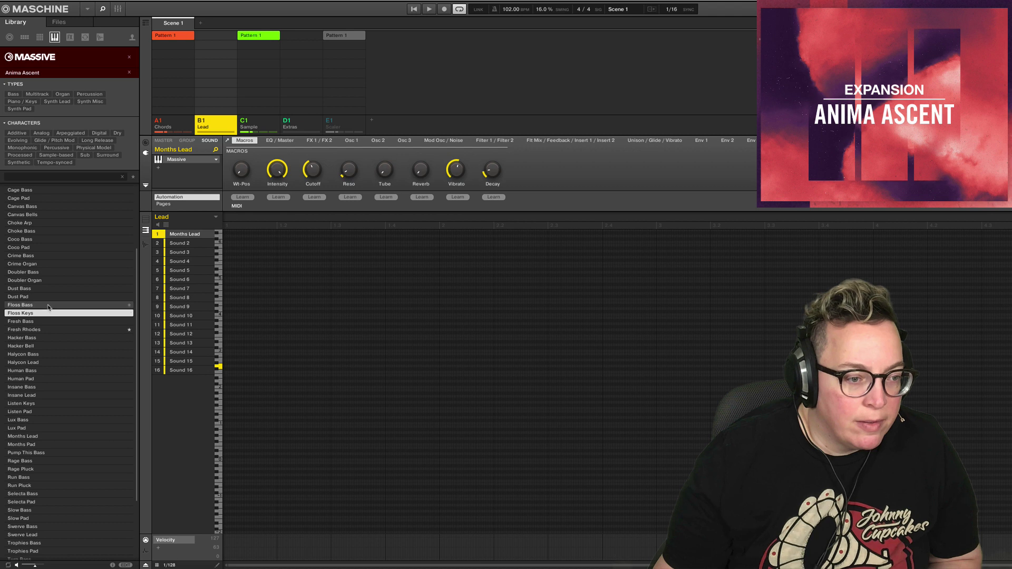
pyautogui.click(42, 313)
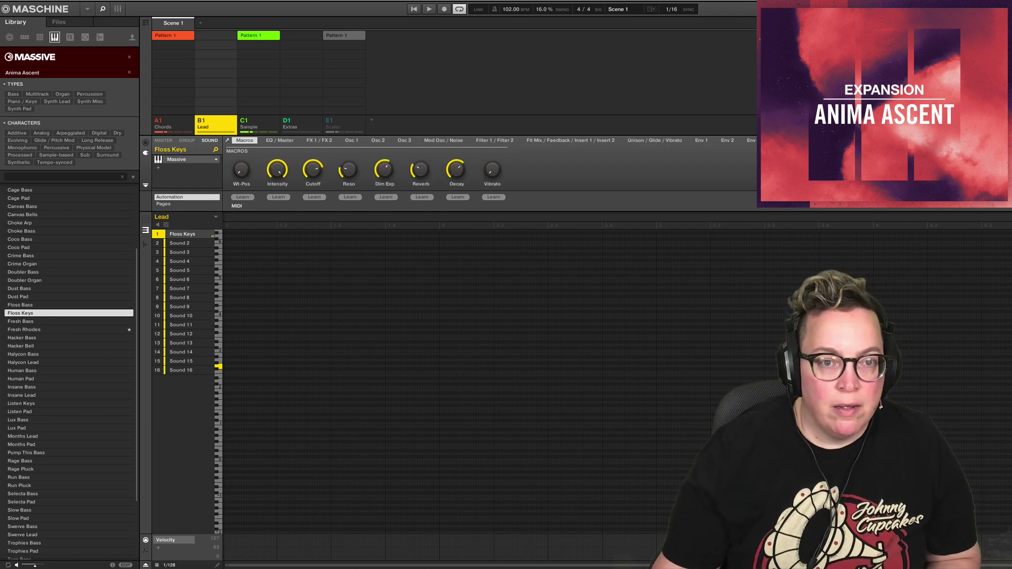
pyautogui.click(414, 10)
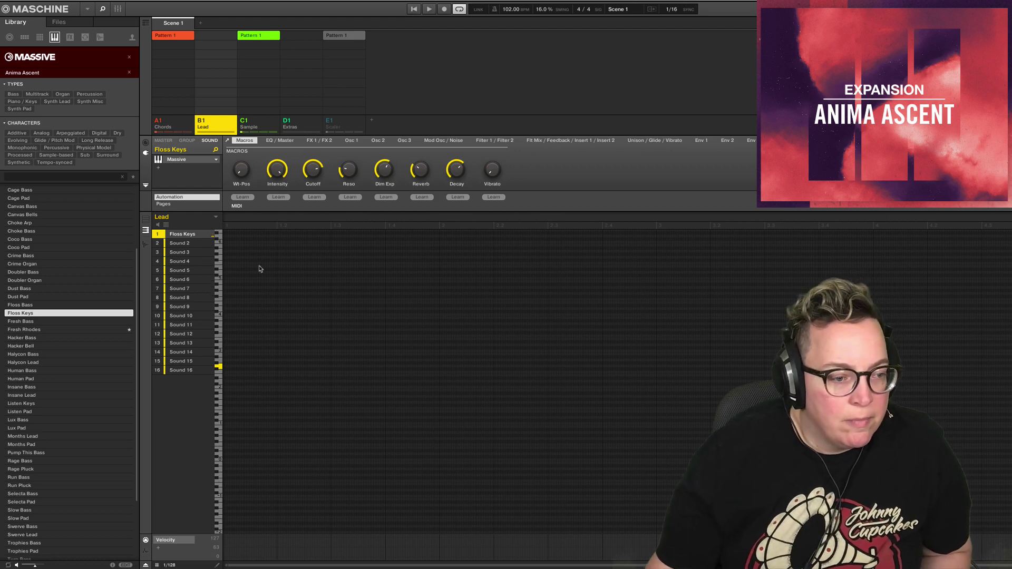
# - Load the Acid Pluck preset into the Lead group's first sound and check the group levels in the mixer
pyautogui.scroll(4, 57, 203)
pyautogui.click(57, 199)
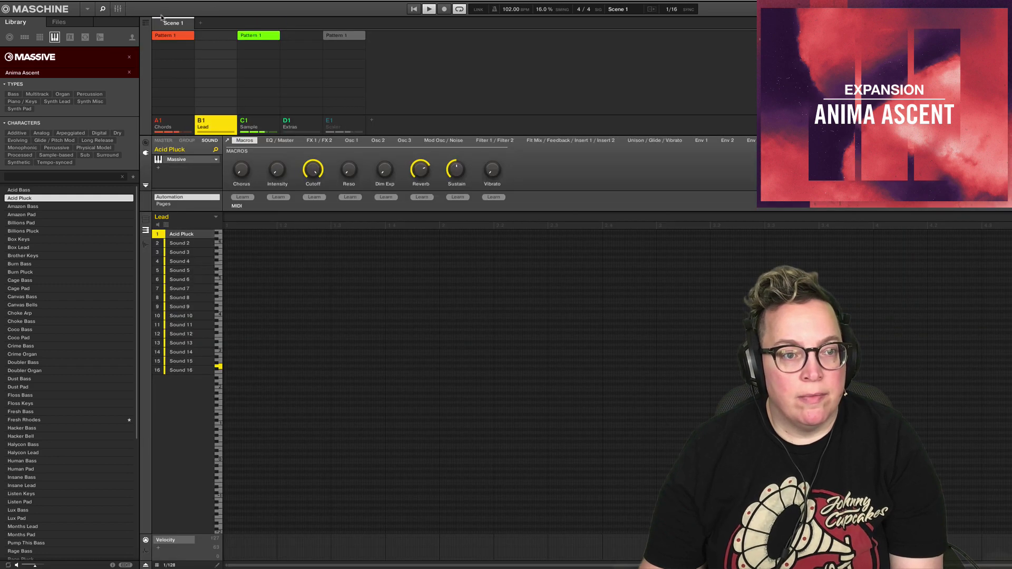
pyautogui.click(115, 10)
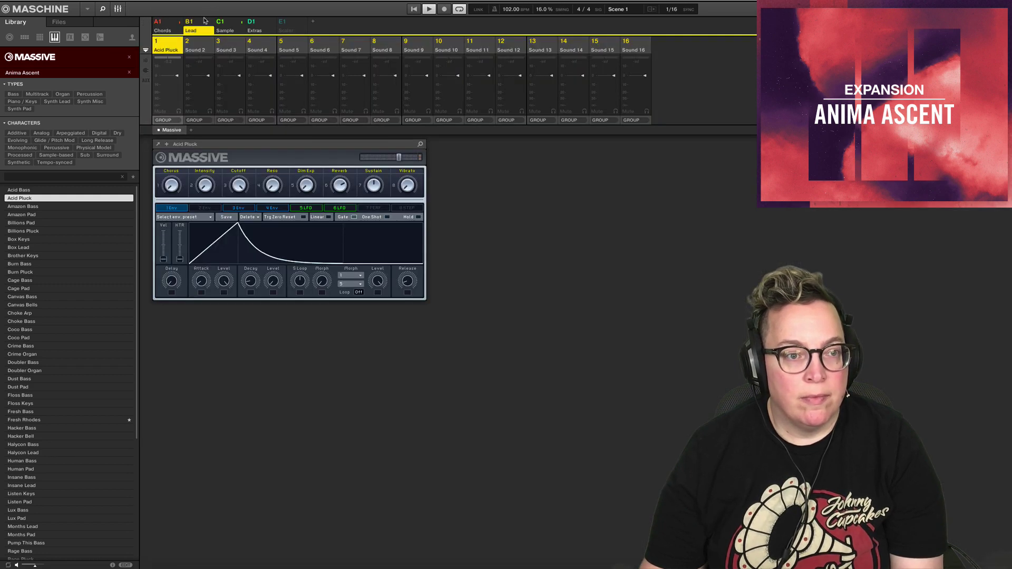
pyautogui.click(205, 20)
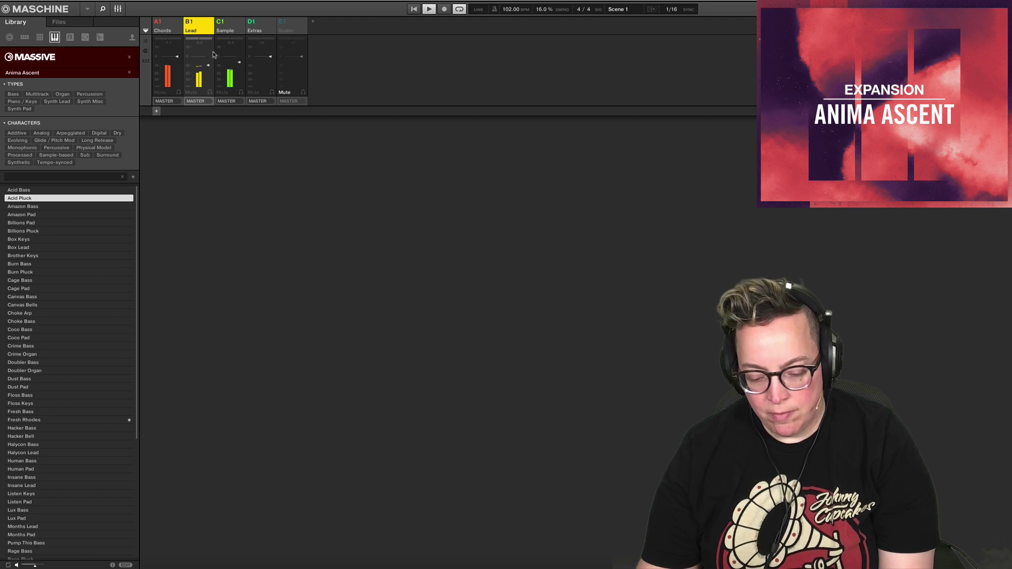
pyautogui.click(118, 8)
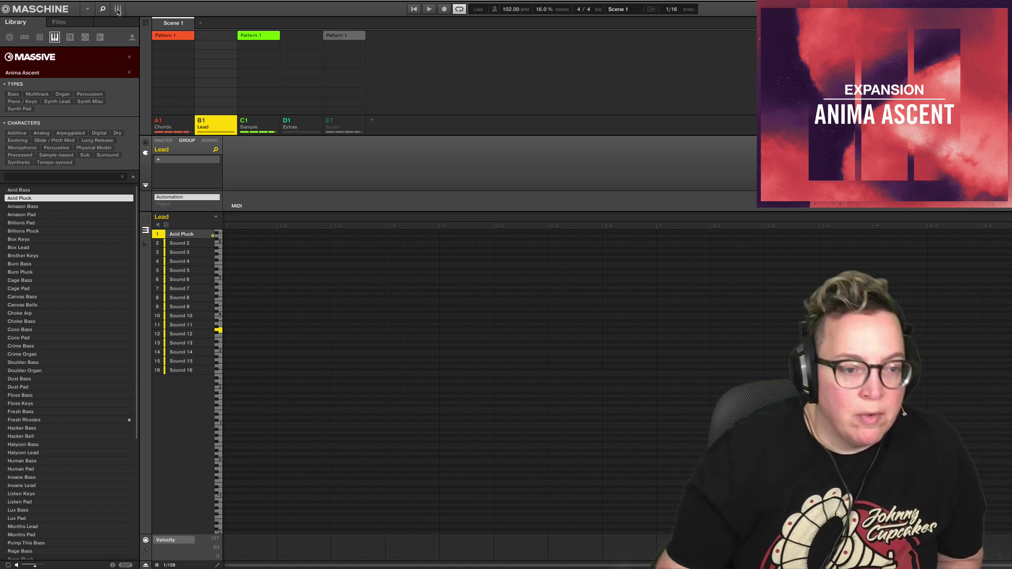
# - Audition Billions Pluck and Billions Pad, and load the Box Lead preset into the Lead group's first sound
pyautogui.click(66, 231)
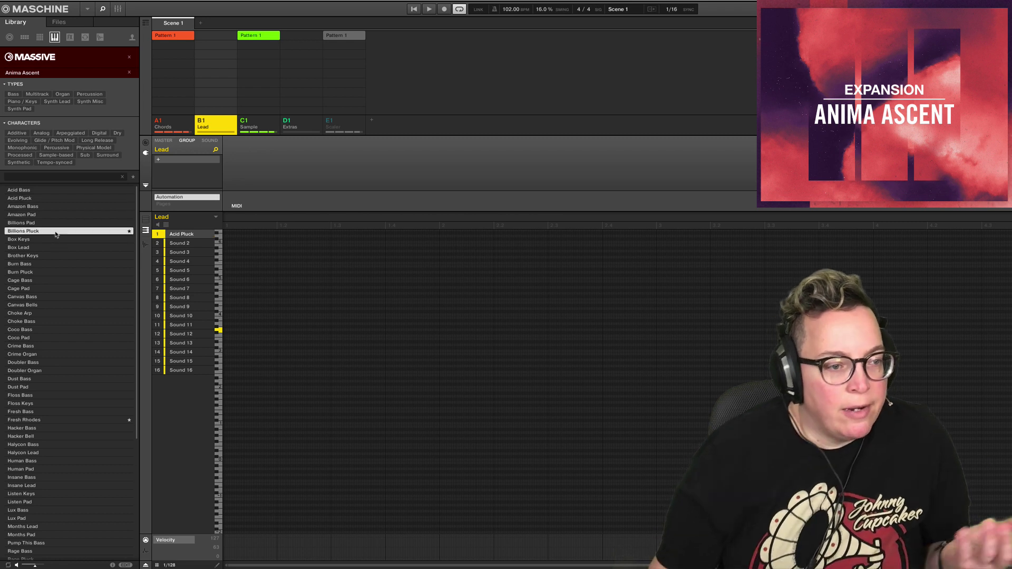
pyautogui.click(67, 223)
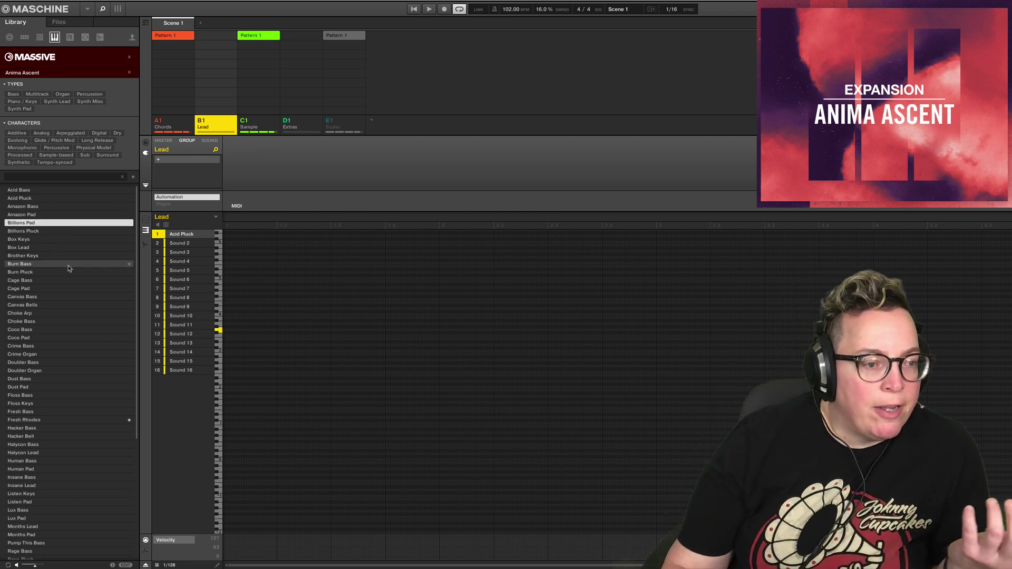
pyautogui.click(94, 248)
pyautogui.doubleClick(96, 251)
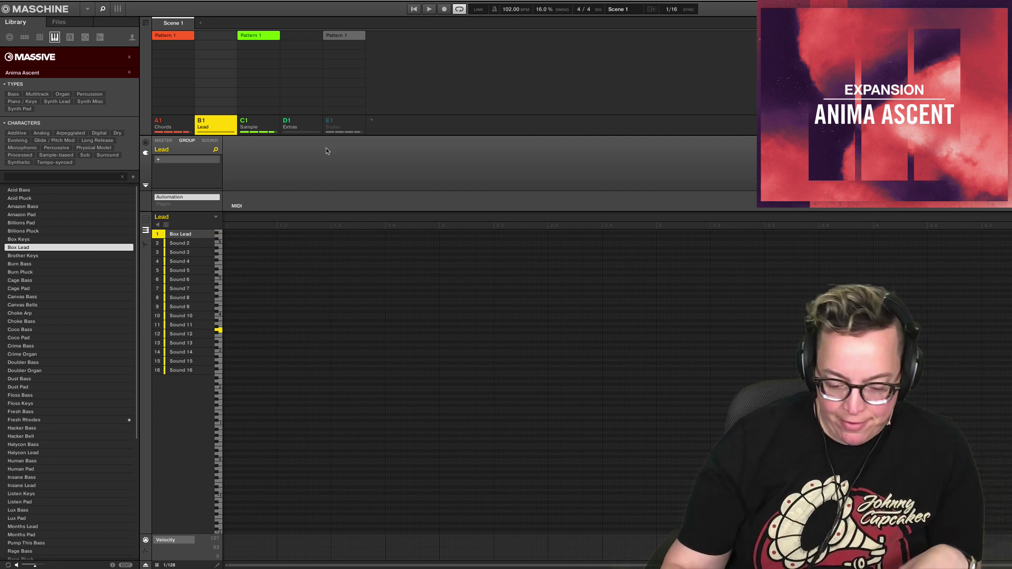
# - Try Box Lead against the playing scene, check the mixer levels, and record a four-bar melody into the Lead group
pyautogui.press('space')
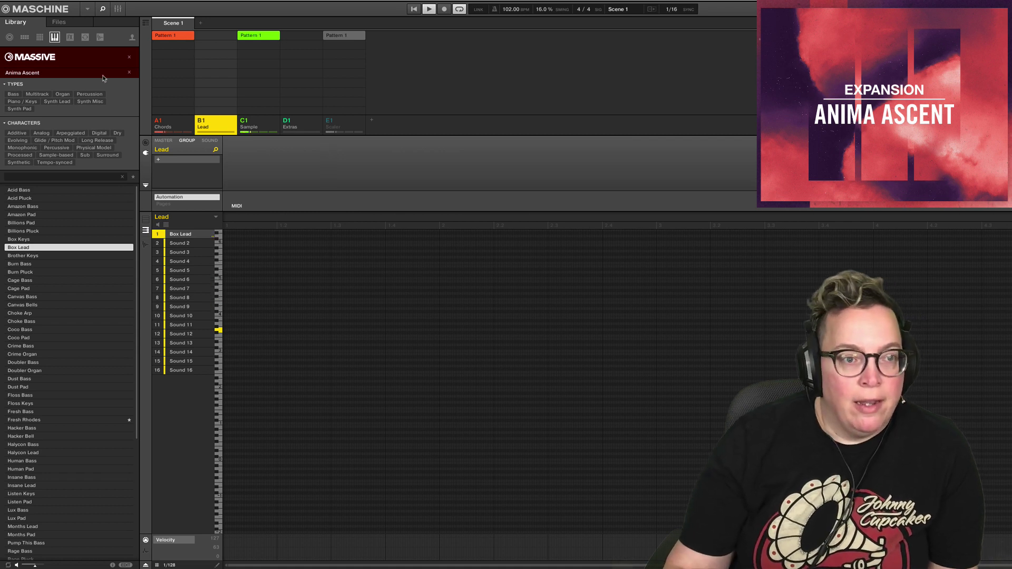
pyautogui.click(119, 11)
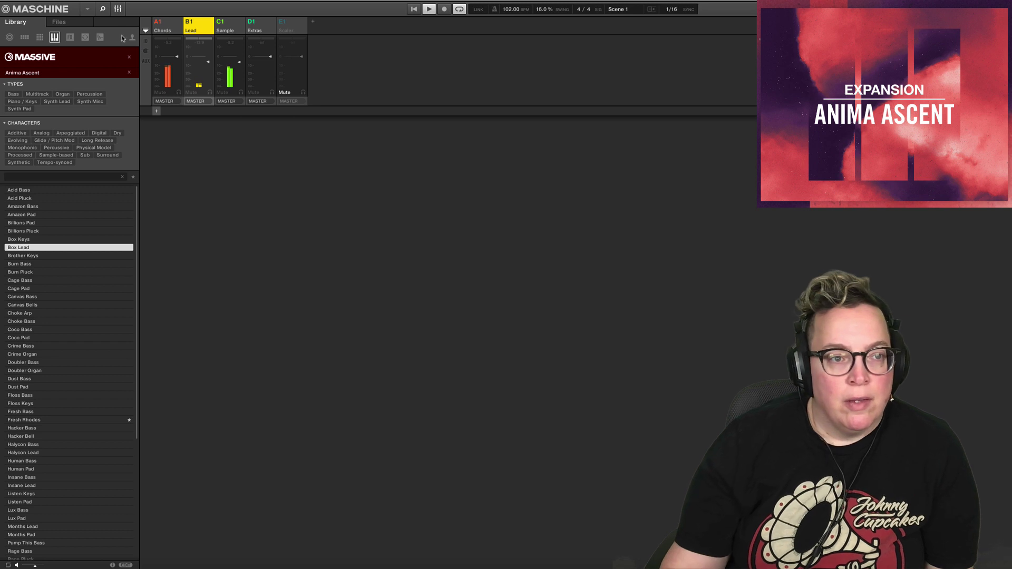
pyautogui.click(118, 9)
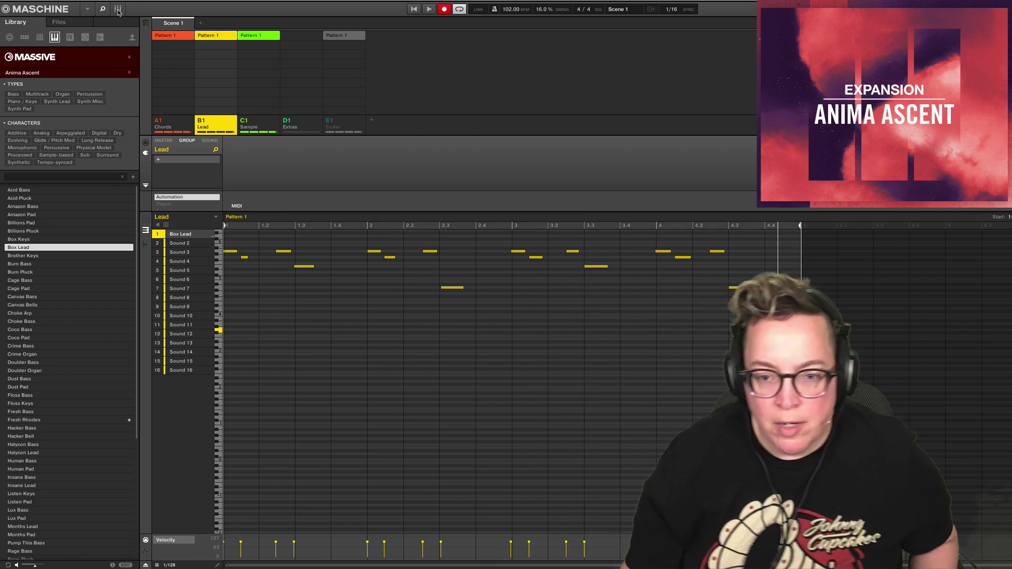
pyautogui.press('space')
# - Play the recorded lead pattern, lengthen its second note, and set the pattern's step grid to 1/16
pyautogui.click(428, 10)
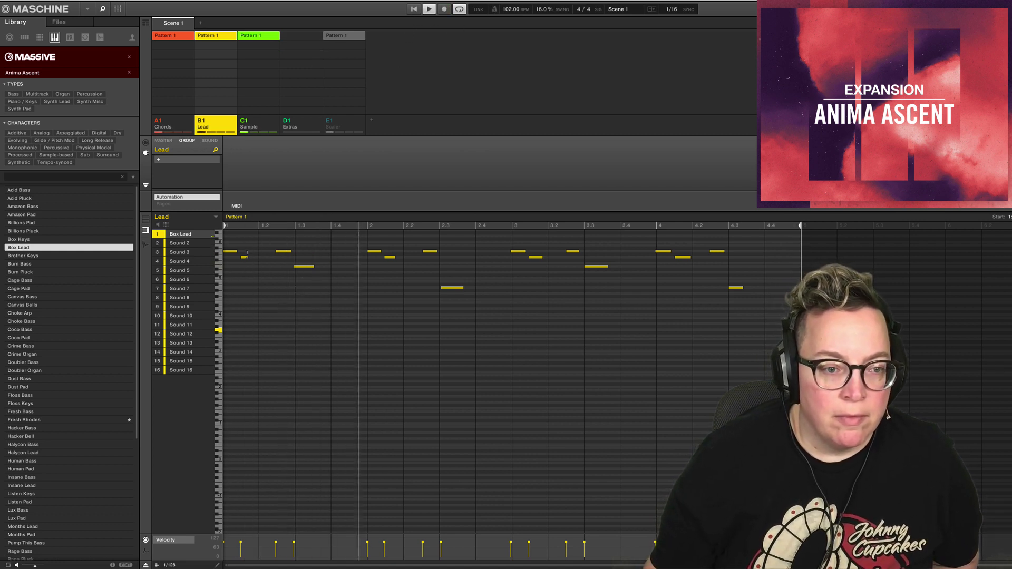
pyautogui.click(245, 257)
pyautogui.press('space')
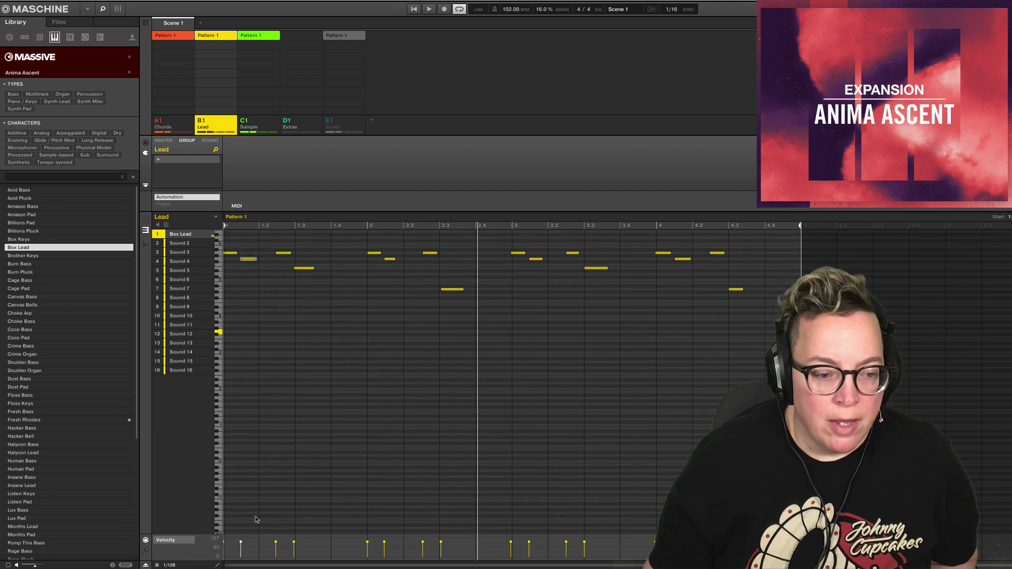
pyautogui.click(169, 565)
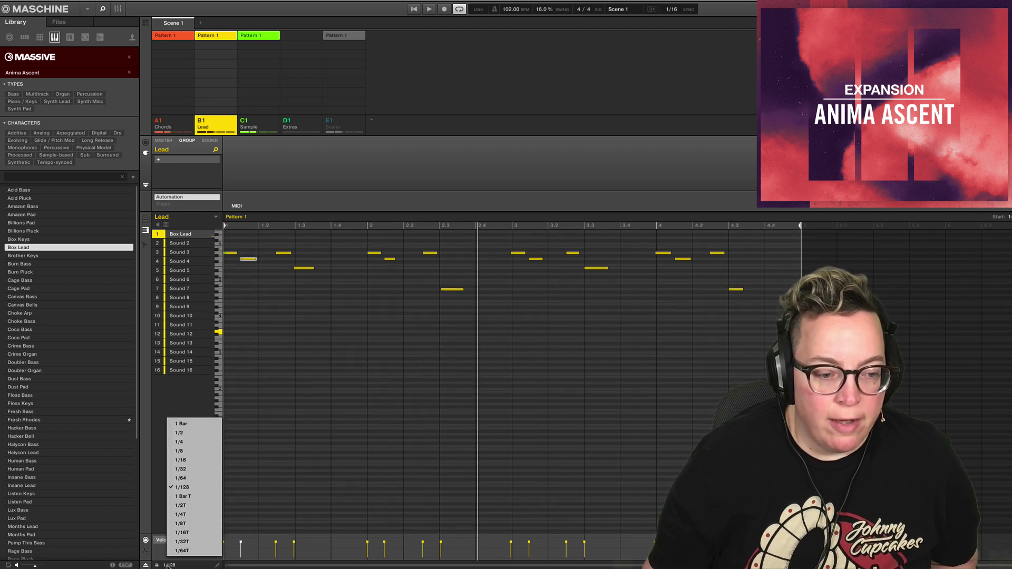
pyautogui.click(192, 460)
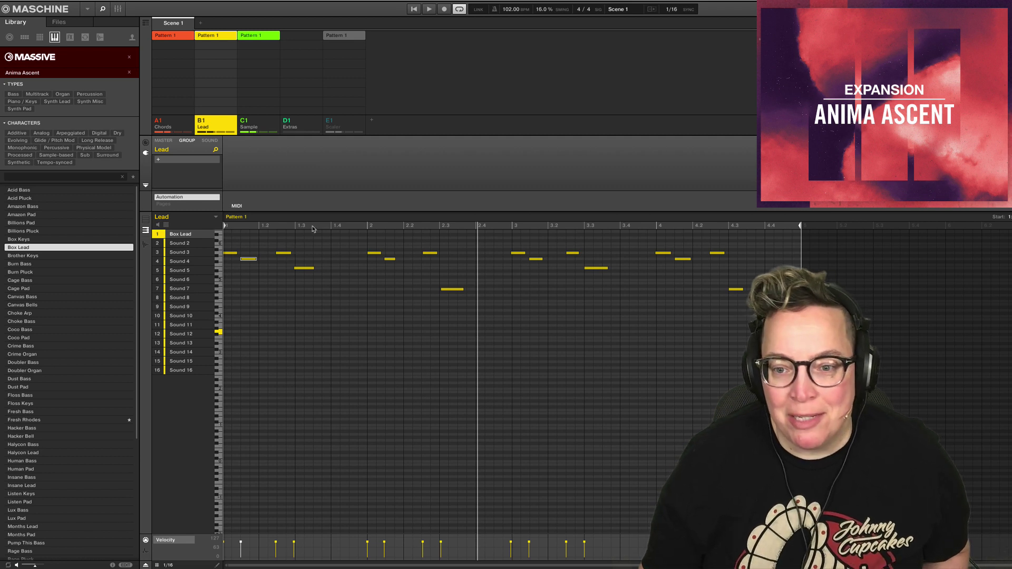
# - Play back the lead pattern and align the note at 2.3 and the one just before it to the grid
pyautogui.click(415, 9)
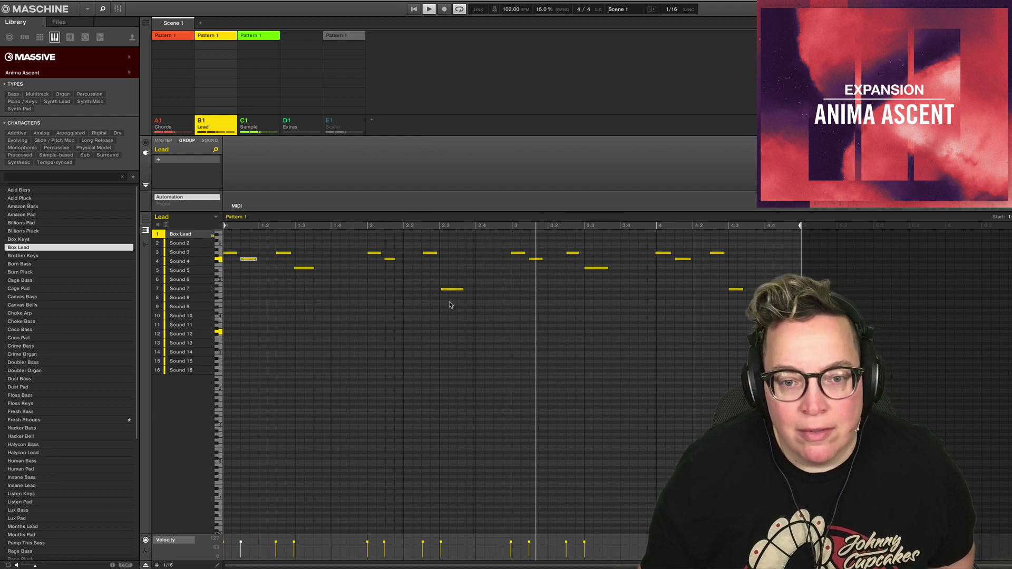
pyautogui.press('space')
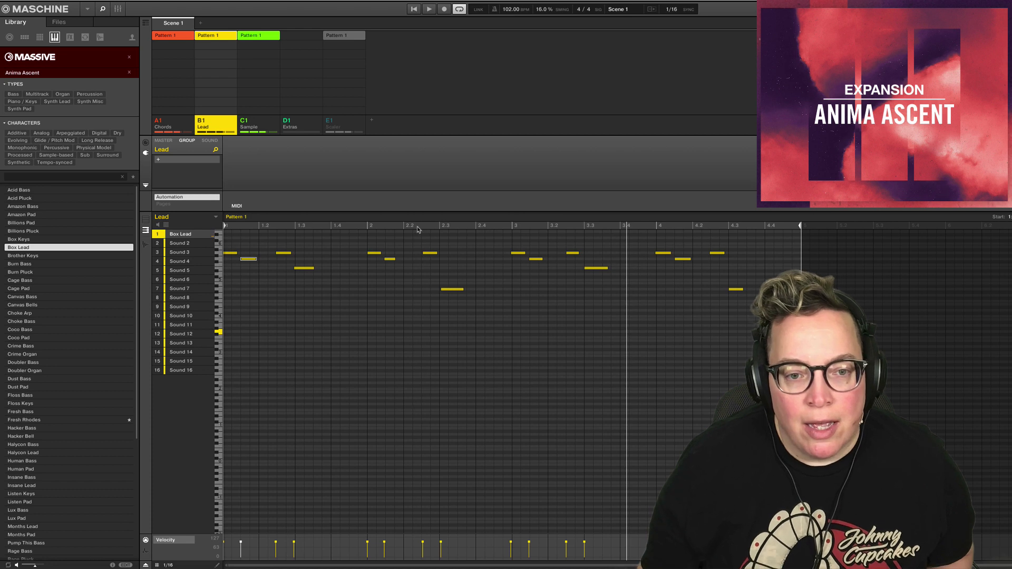
pyautogui.click(431, 242)
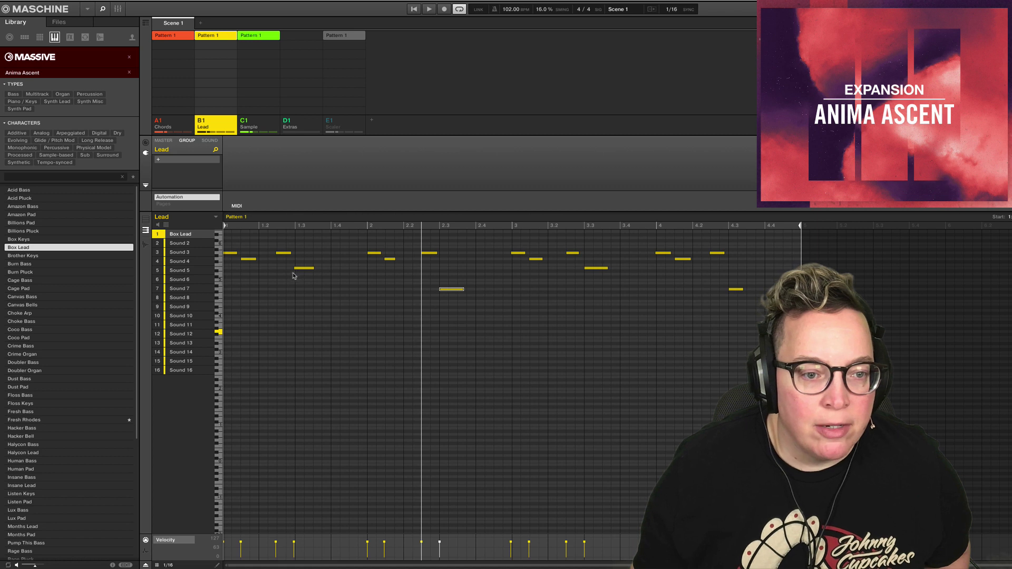
# - Play the edited lead pattern from the start with the other groups to check its timing
pyautogui.click(413, 12)
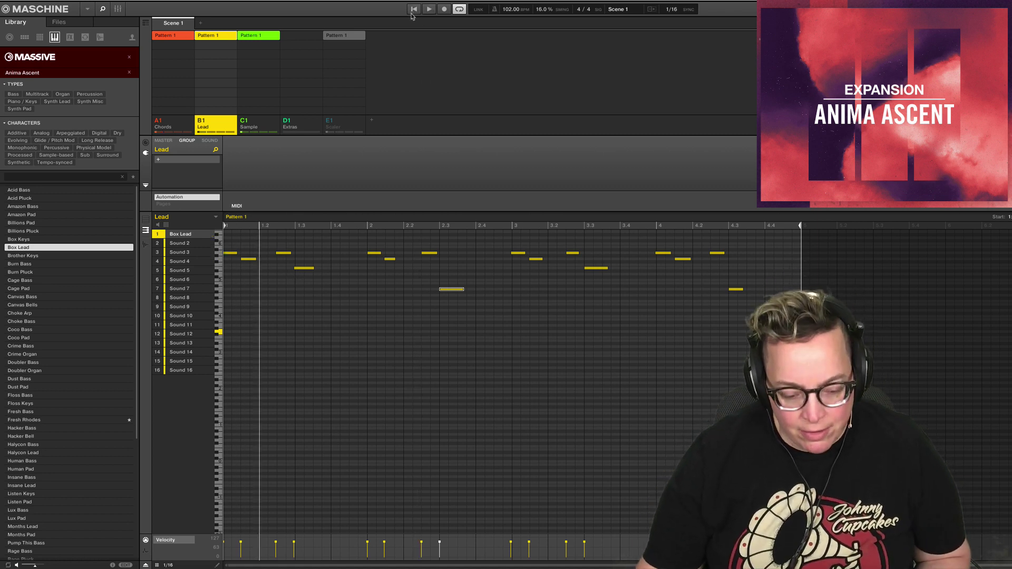
pyautogui.click(412, 12)
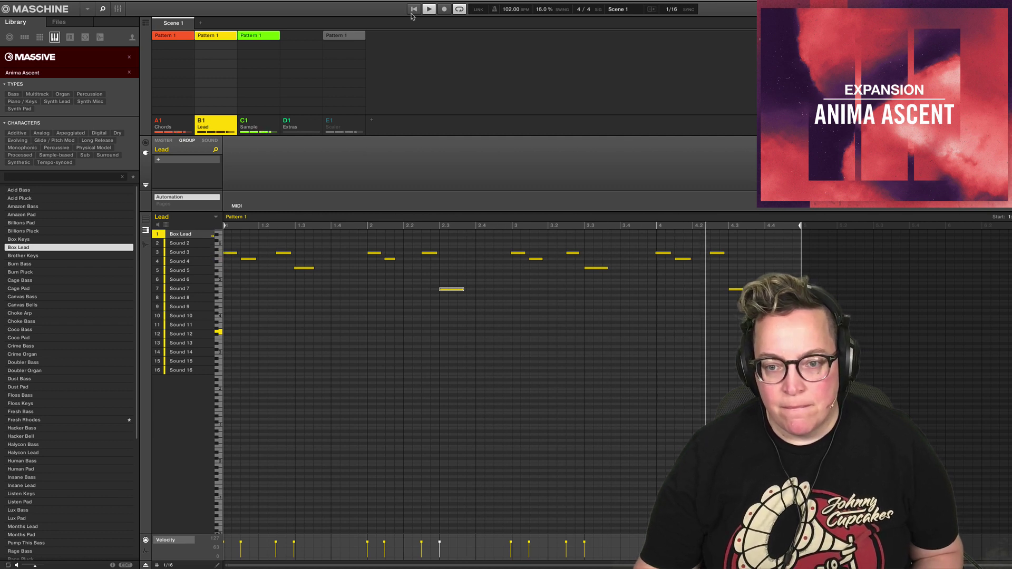
pyautogui.press('space')
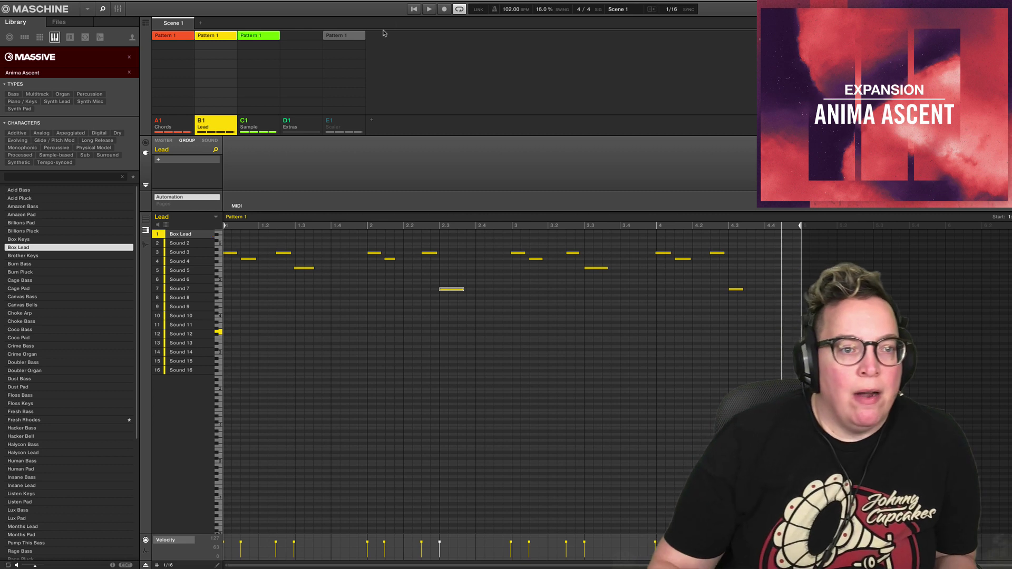
# - Add a new empty group and move it between the Sample and Extras groups
pyautogui.click(372, 123)
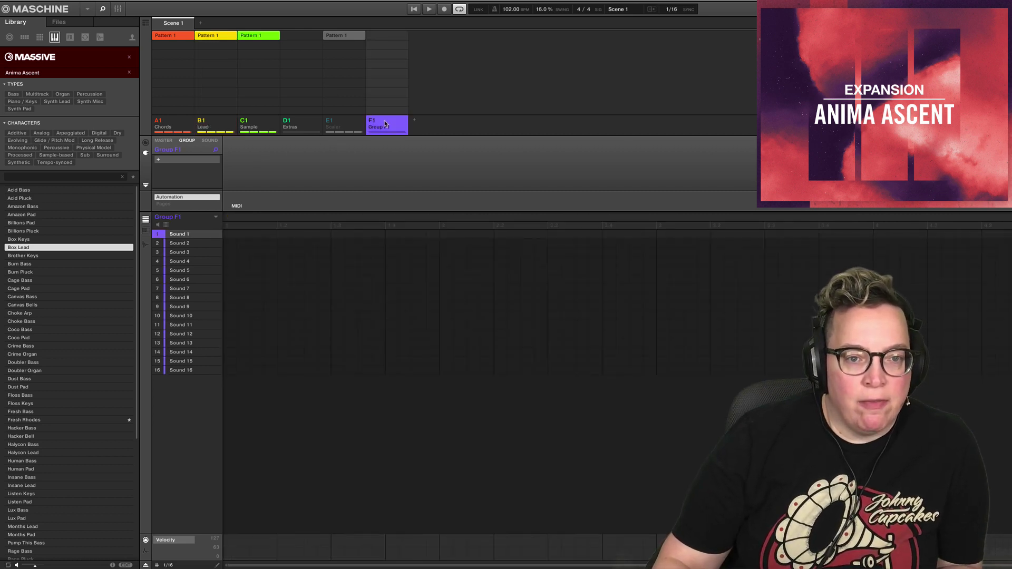
pyautogui.moveTo(290, 124); pyautogui.dragTo(290, 125)
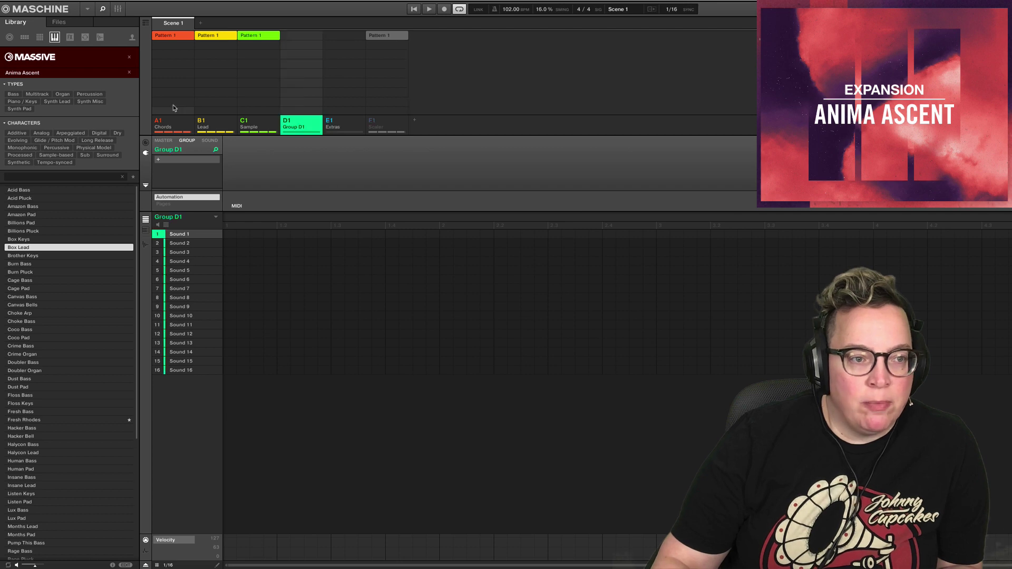
# - Filter the library's groups to the Anima Ascent expansion
pyautogui.click(25, 38)
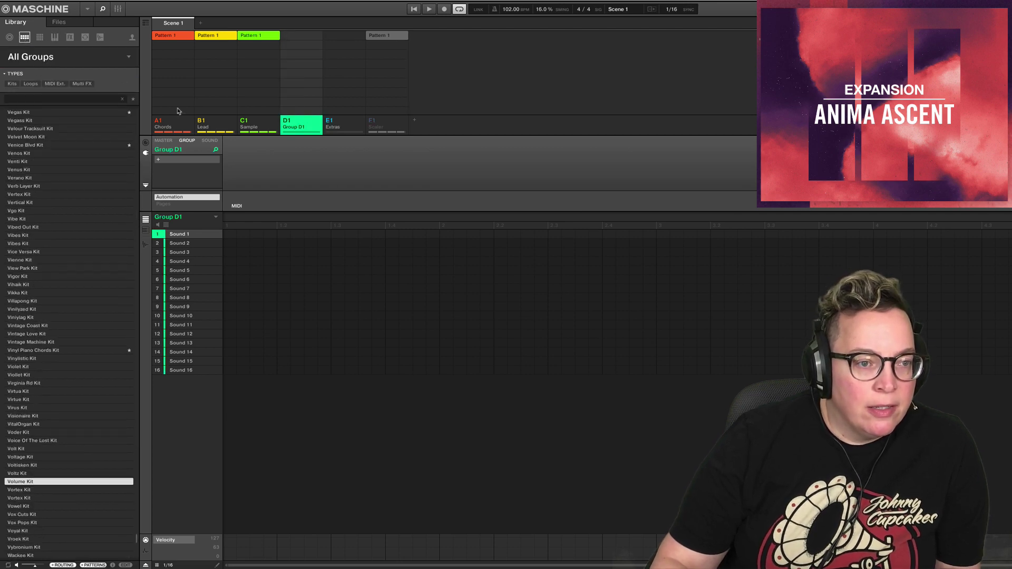
pyautogui.click(128, 59)
pyautogui.scroll(5, 68, 127)
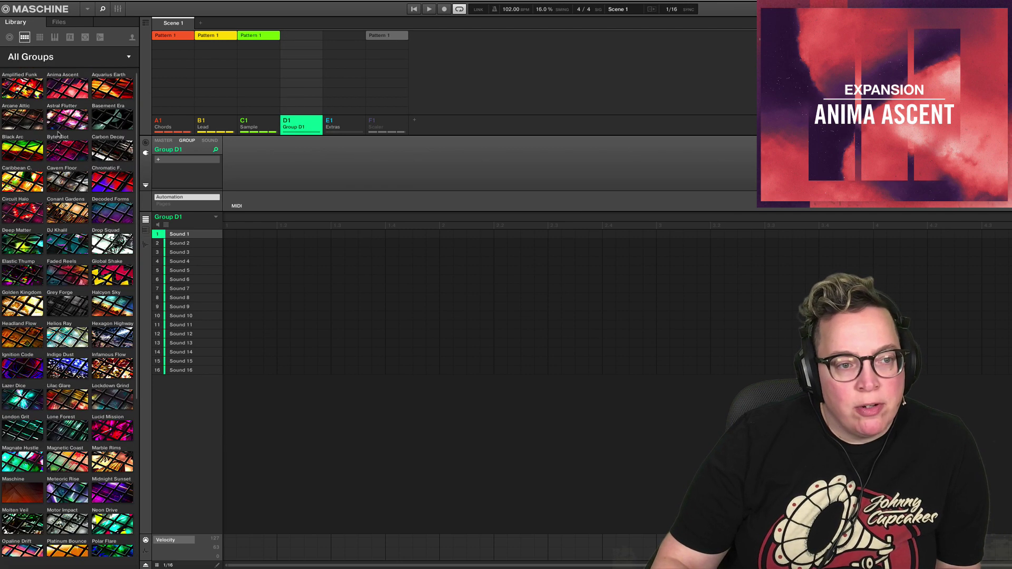
pyautogui.click(66, 79)
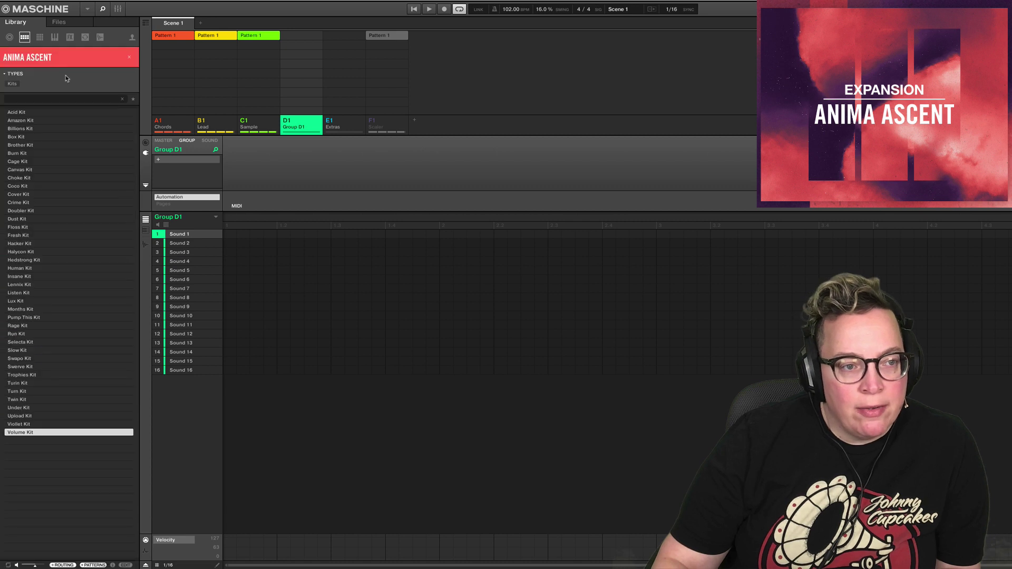
# - Preview the Floss and Crime kits and load Crime Kit into the empty group D1
pyautogui.click(50, 230)
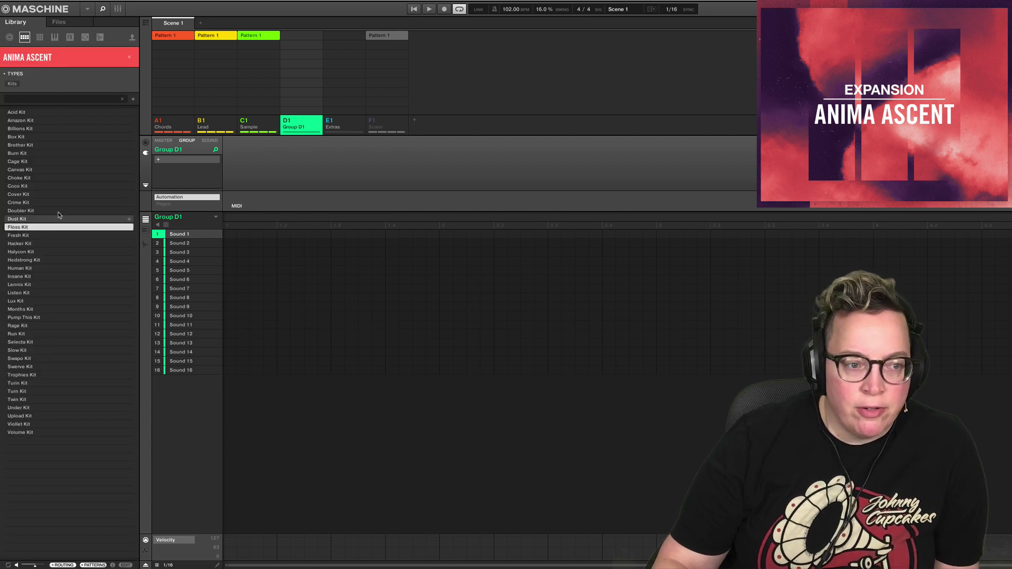
pyautogui.click(68, 202)
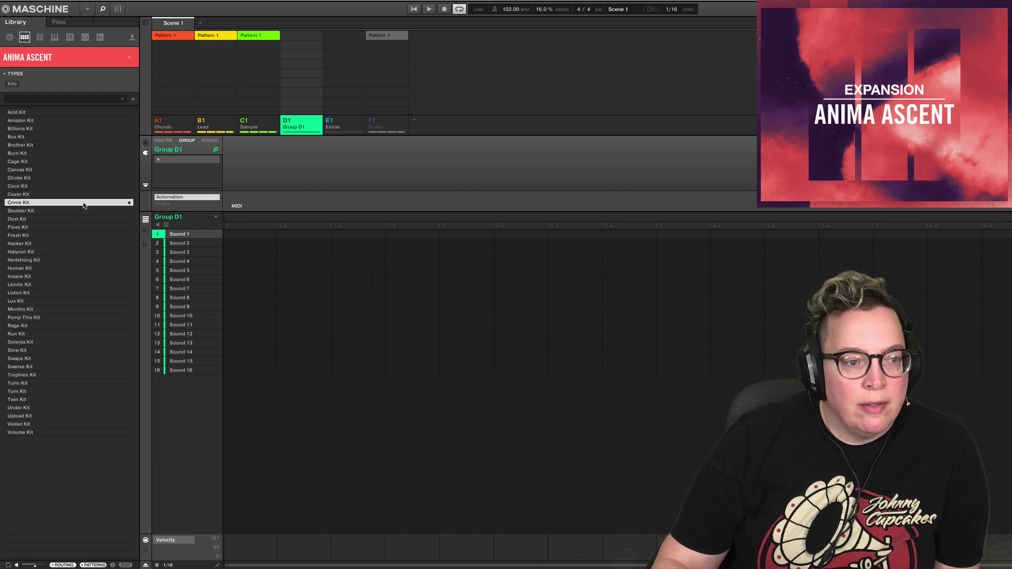
pyautogui.doubleClick(99, 204)
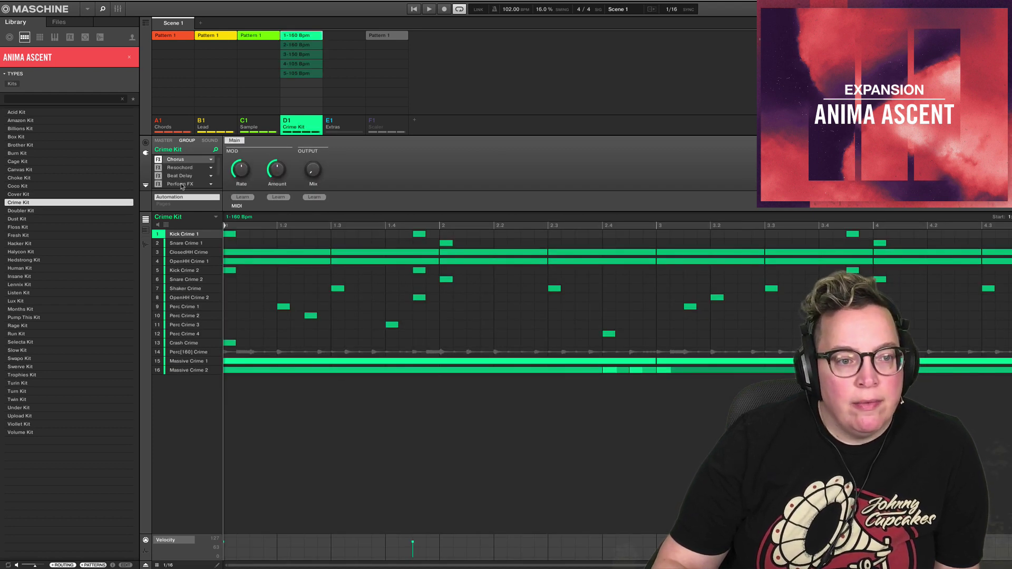
# - Select Crime Kit's 4-105 Bpm pattern and mute its two Massive sounds and Crash Crime
pyautogui.click(298, 64)
pyautogui.click(157, 370)
pyautogui.click(157, 361)
pyautogui.click(157, 343)
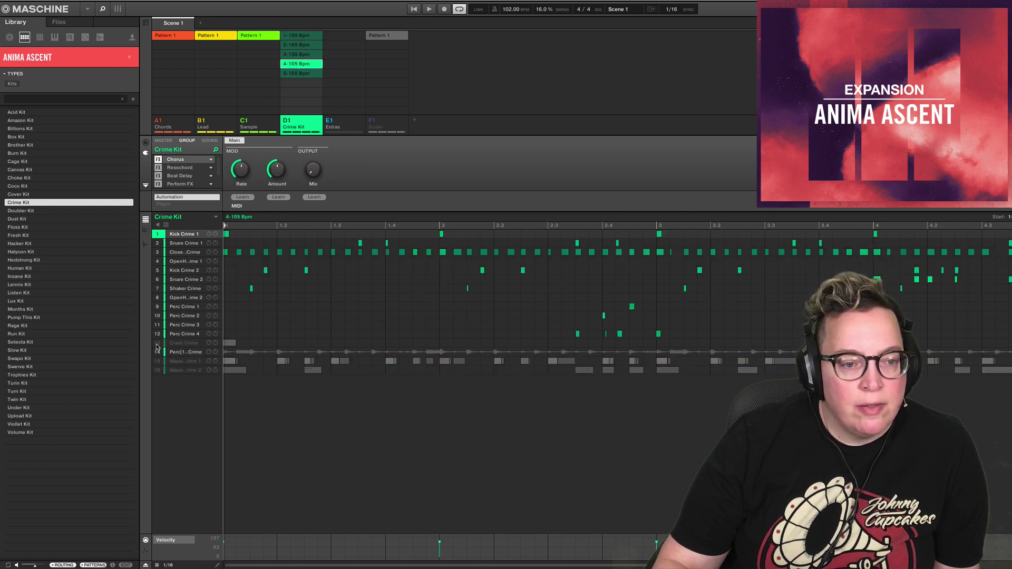
# - Play Crime Kit's 4-105 and 5-105 Bpm patterns, first with the other groups and then with the kit soloed
pyautogui.click(414, 9)
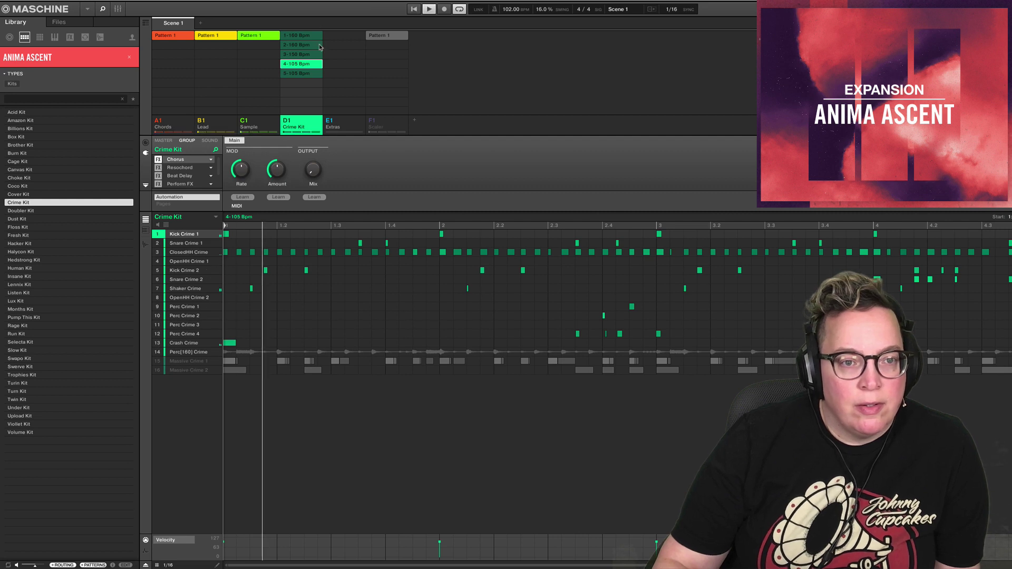
pyautogui.click(302, 75)
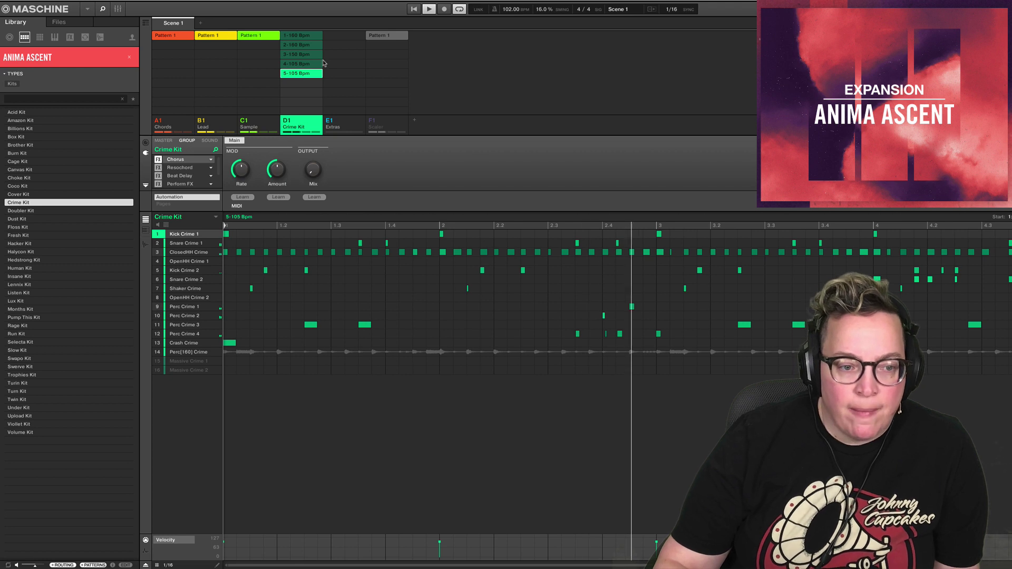
pyautogui.keyDown('shift'); pyautogui.click(290, 122); pyautogui.keyUp('shift')
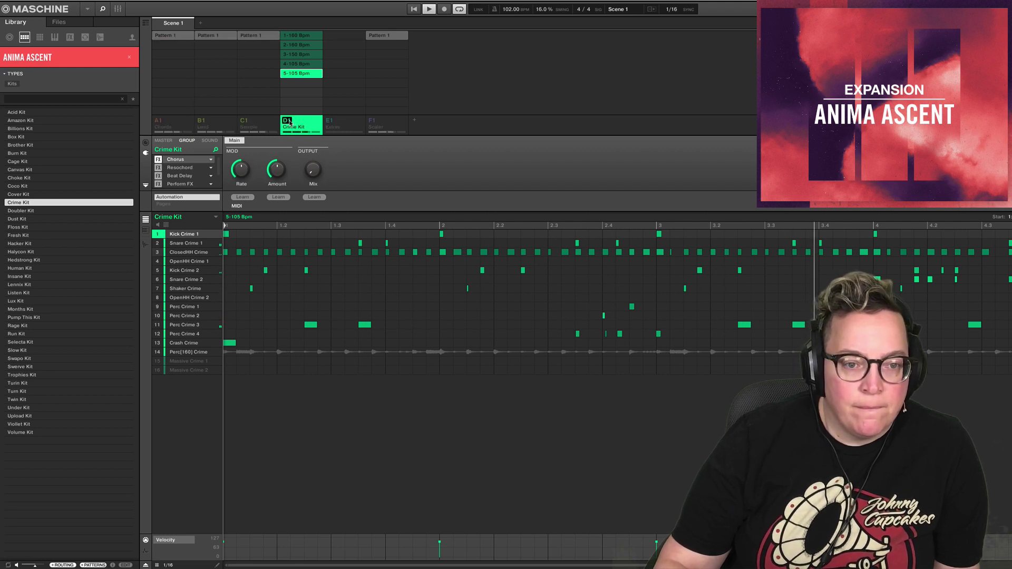
pyautogui.click(305, 64)
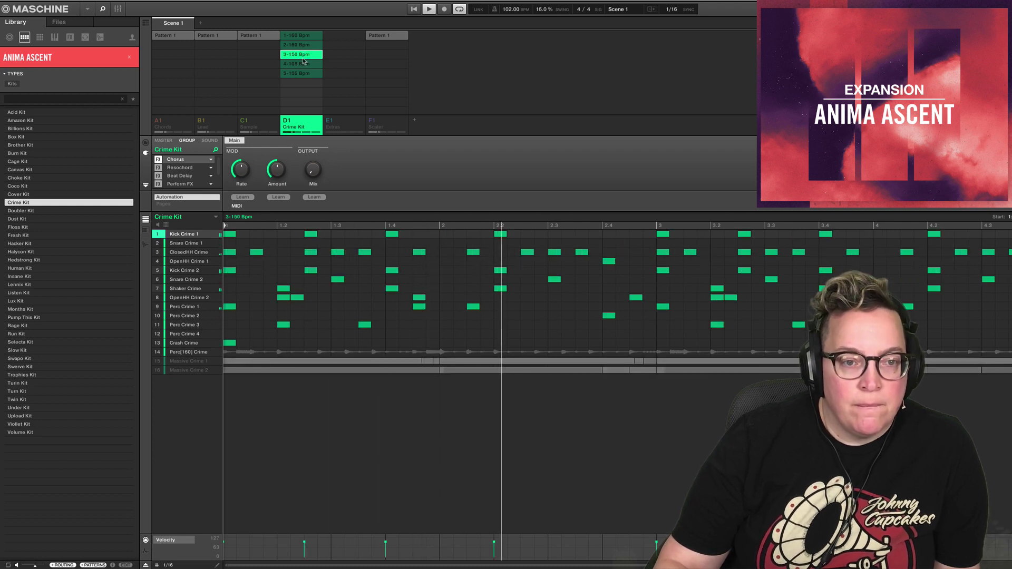
pyautogui.click(299, 74)
pyautogui.press('space')
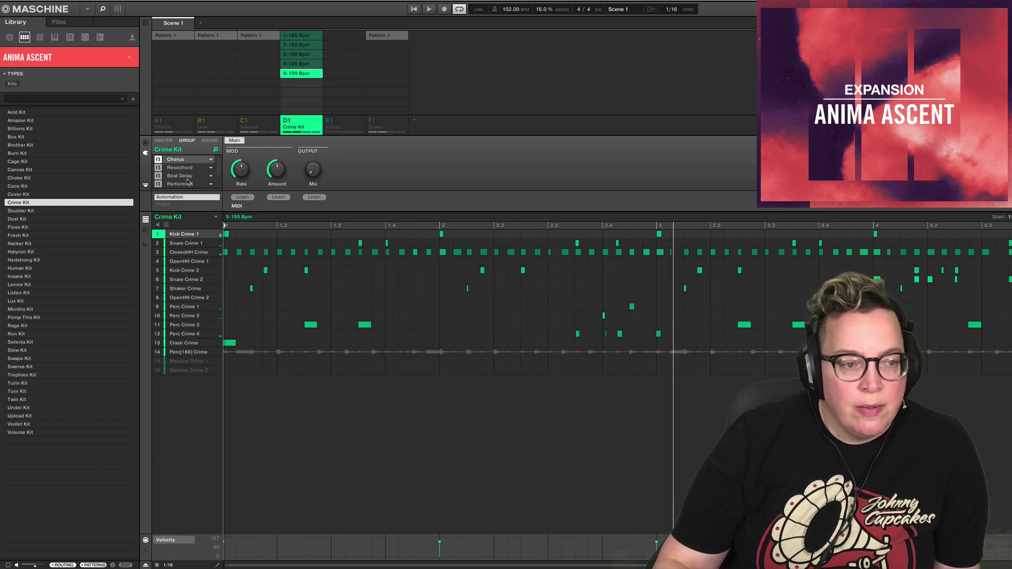
# - Replace Crime Kit in group D1 with Floss Kit and select its 4-110 Bpm pattern
pyautogui.click(33, 230)
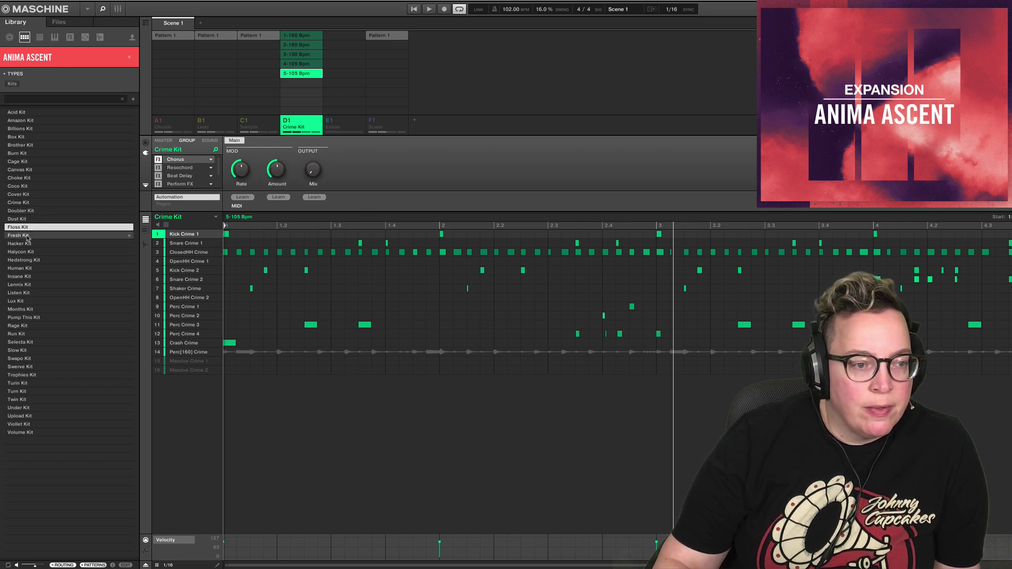
pyautogui.doubleClick(52, 230)
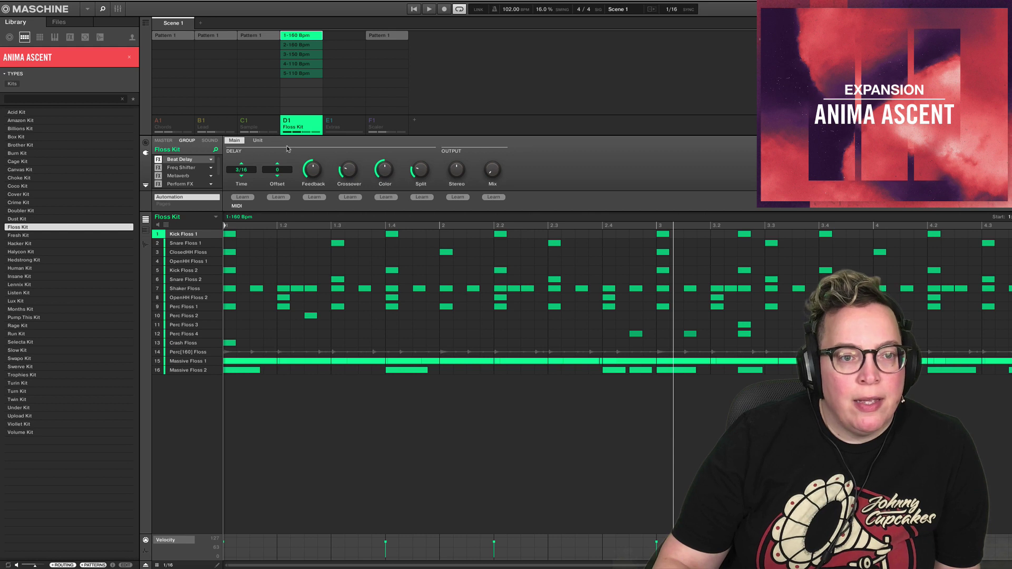
pyautogui.click(302, 65)
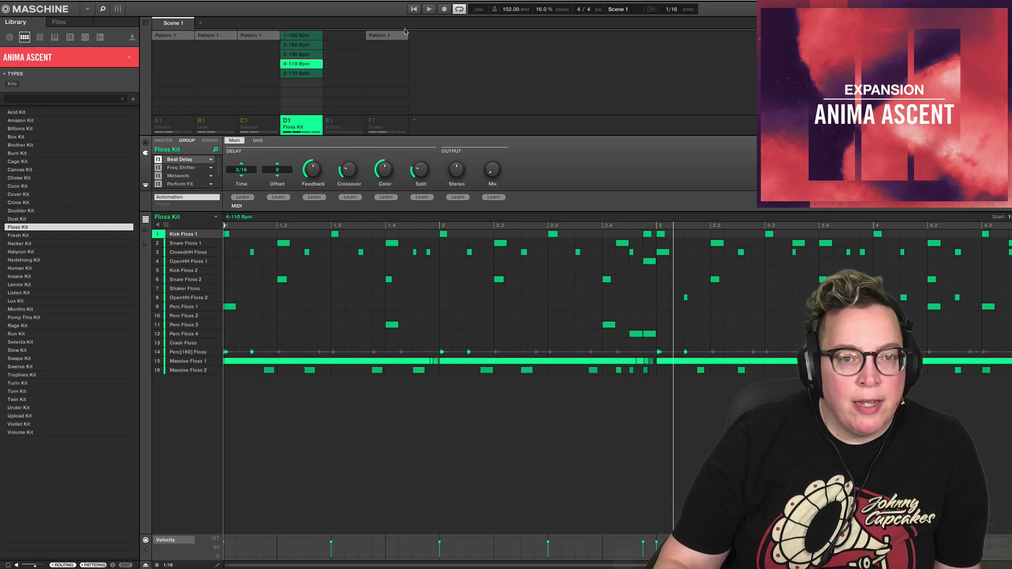
# - Play the Floss Kit pattern and mute its two Massive sounds and Perc[160] Floss
pyautogui.press('space')
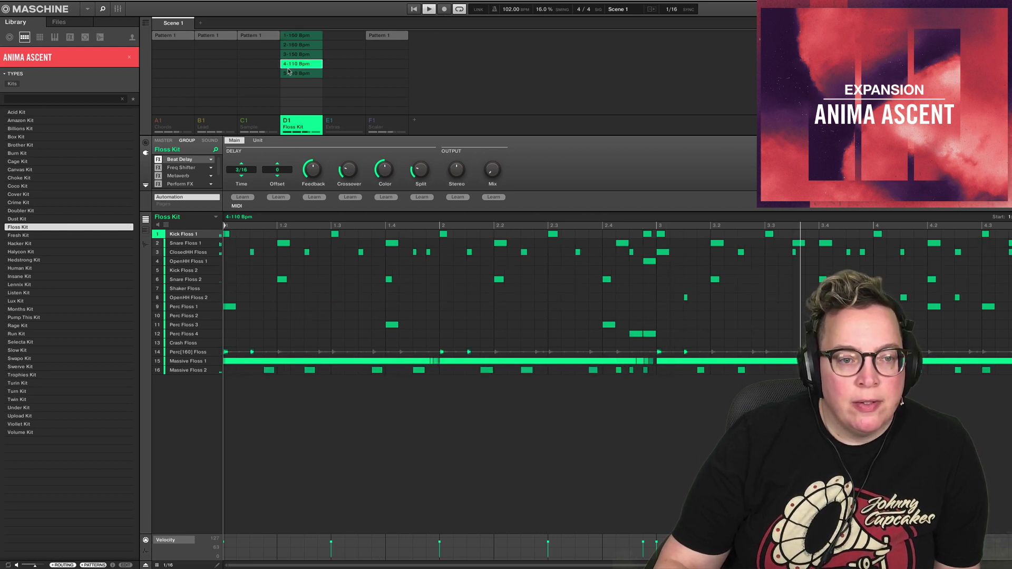
pyautogui.click(160, 351)
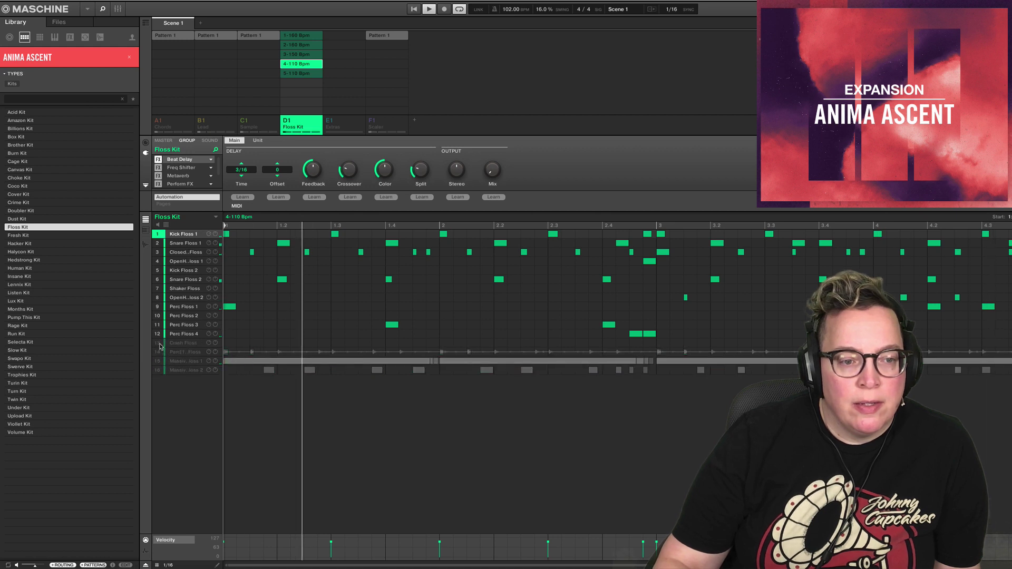
pyautogui.press('space')
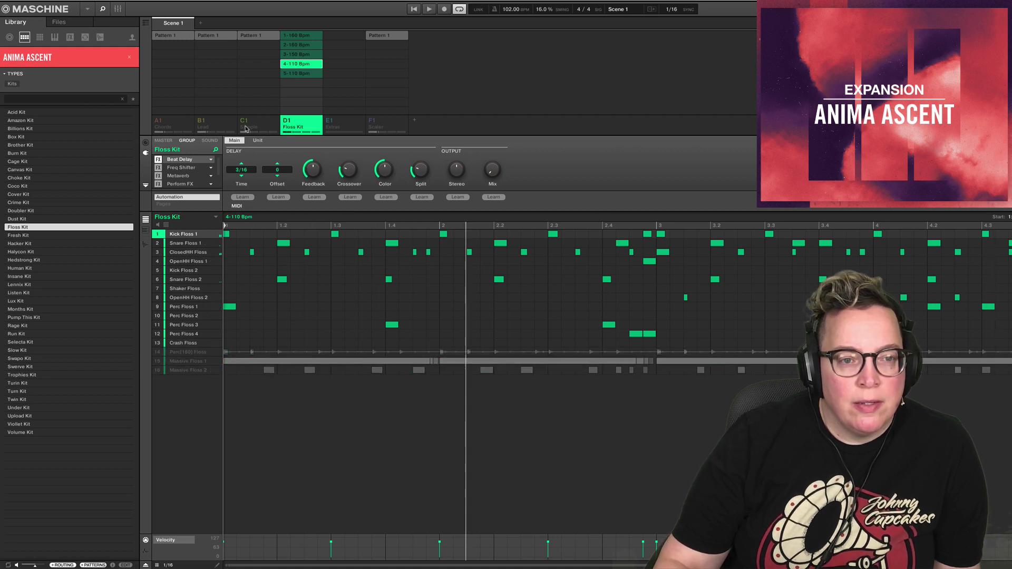
# - Restart playback and unmute the Chords, Lead and Sample groups to hear them with the drums
pyautogui.click(413, 9)
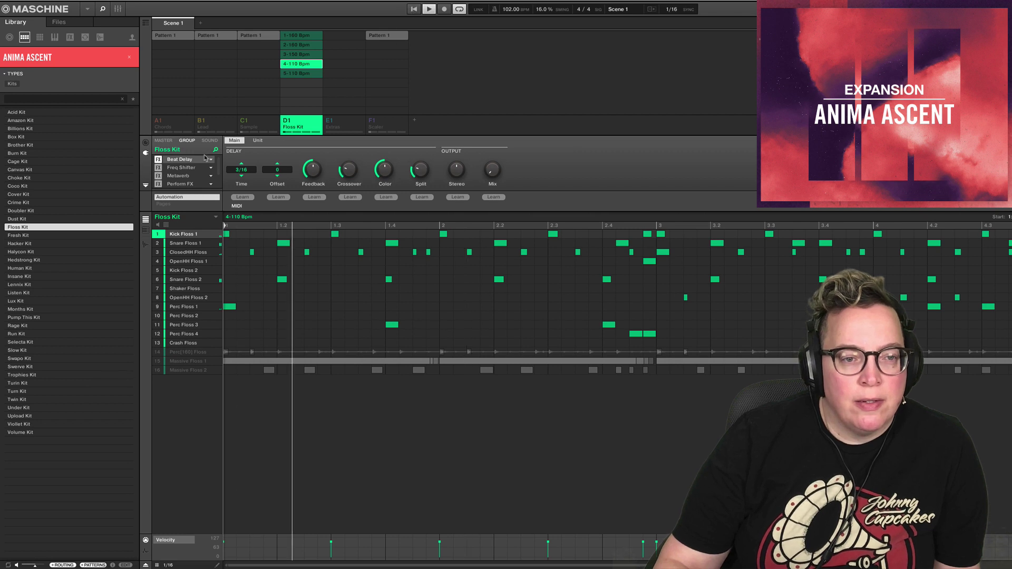
pyautogui.click(160, 122)
pyautogui.click(201, 122)
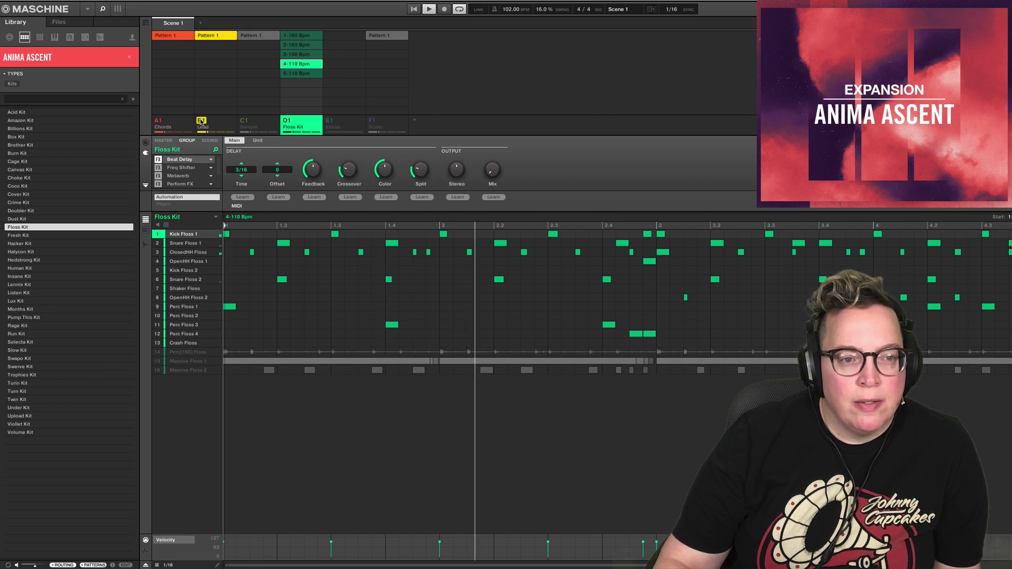
pyautogui.click(245, 121)
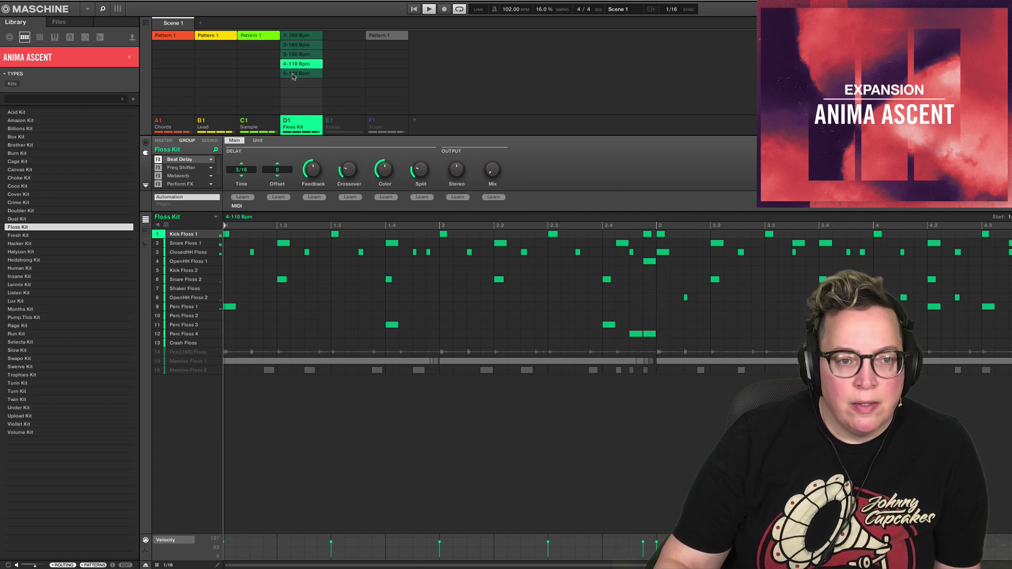
# - Audition Floss Kit's 5-110 Bpm pattern with Crash Floss muted and set the tempo to 100 BPM
pyautogui.click(315, 73)
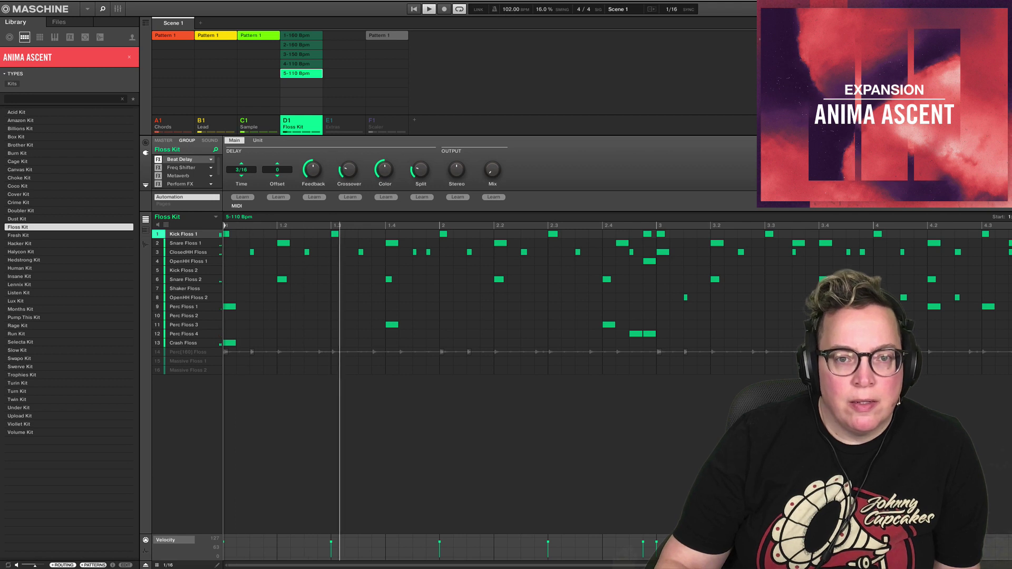
pyautogui.click(209, 343)
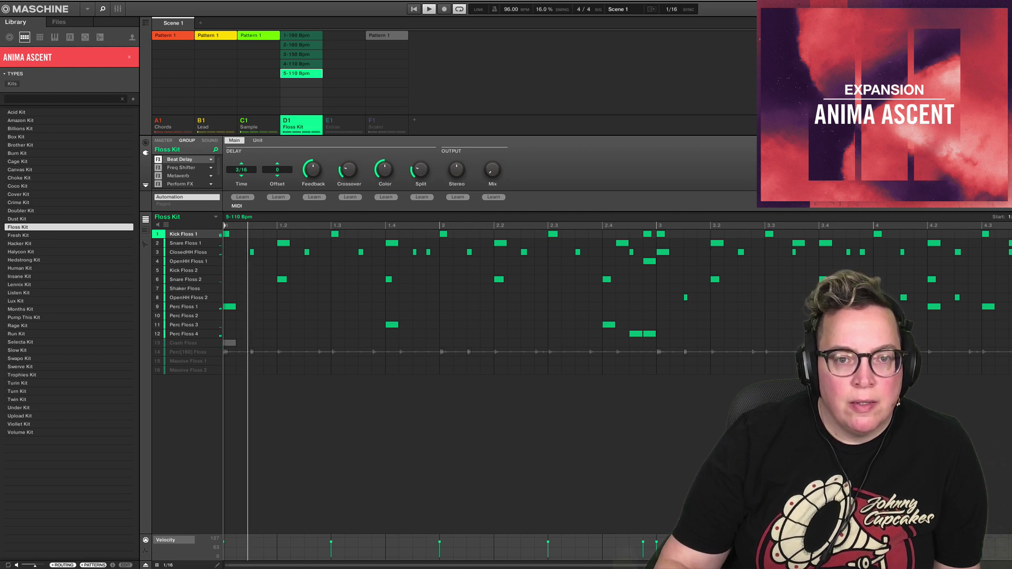
pyautogui.moveTo(510, 13); pyautogui.dragTo(511, 10)
pyautogui.press('space')
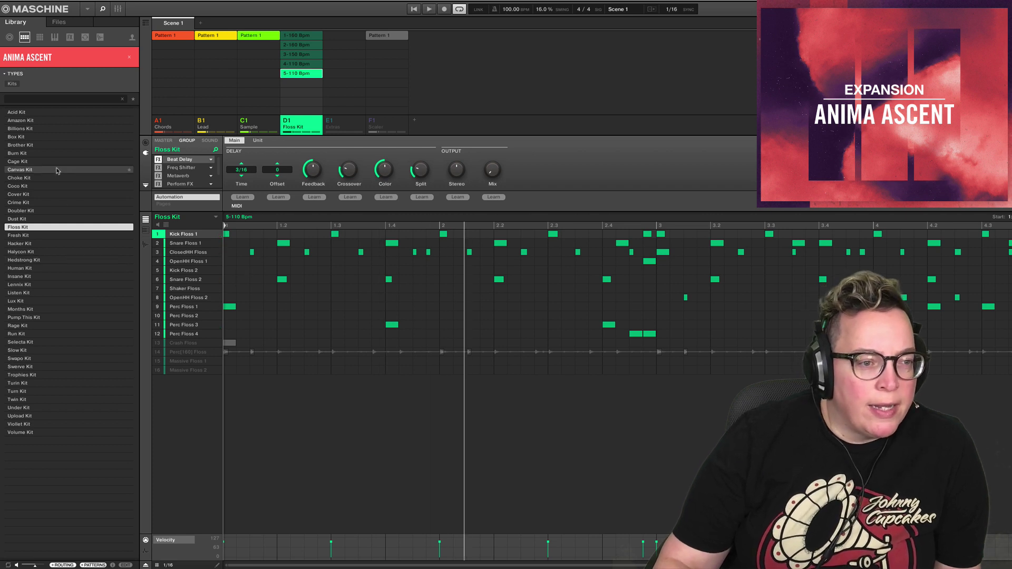
# - Preview the Box, Brother and Burn kits and load Cage Kit into group D1
pyautogui.click(62, 139)
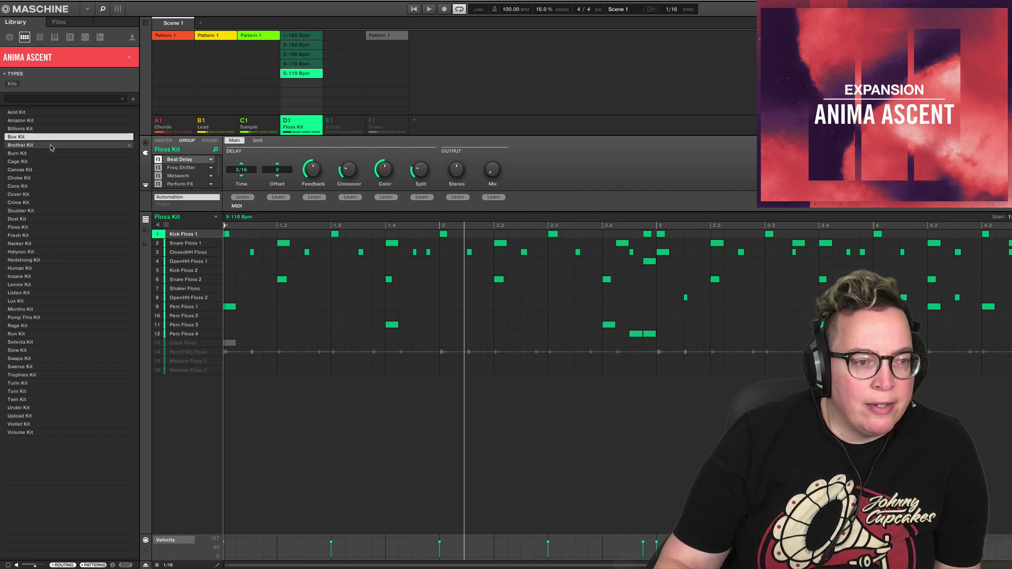
pyautogui.click(53, 146)
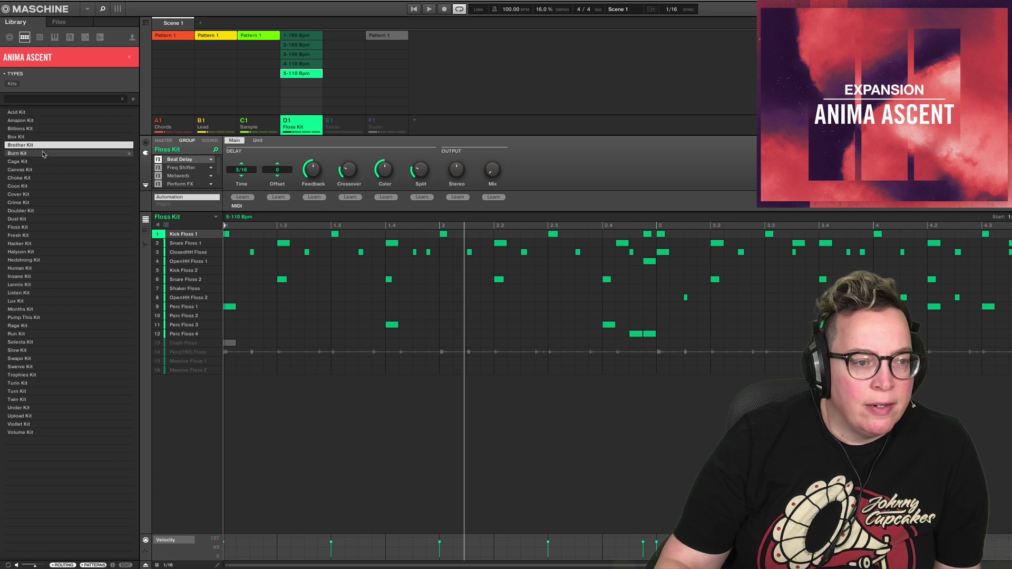
pyautogui.click(43, 153)
pyautogui.click(34, 163)
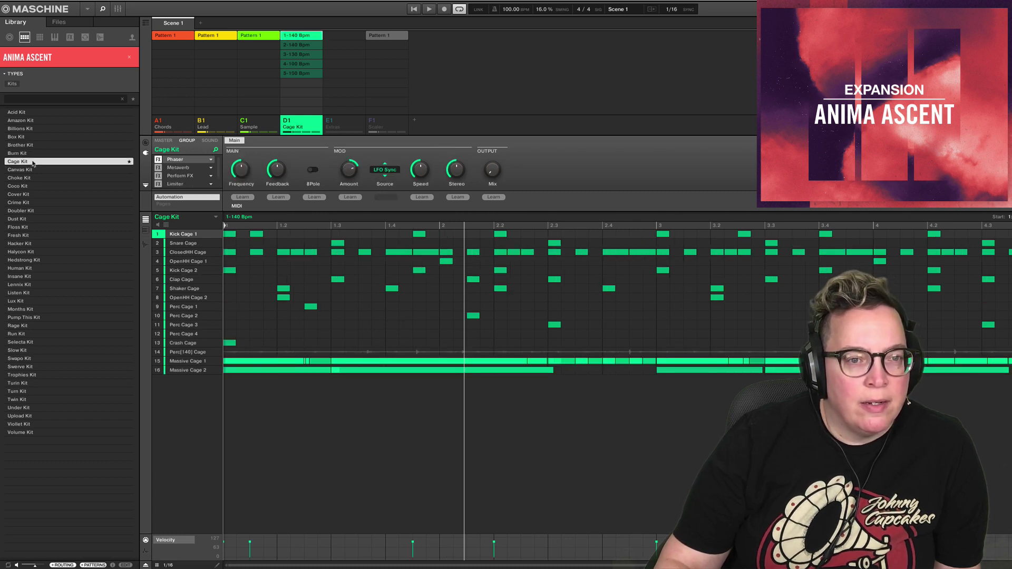
pyautogui.click(28, 170)
pyautogui.click(25, 162)
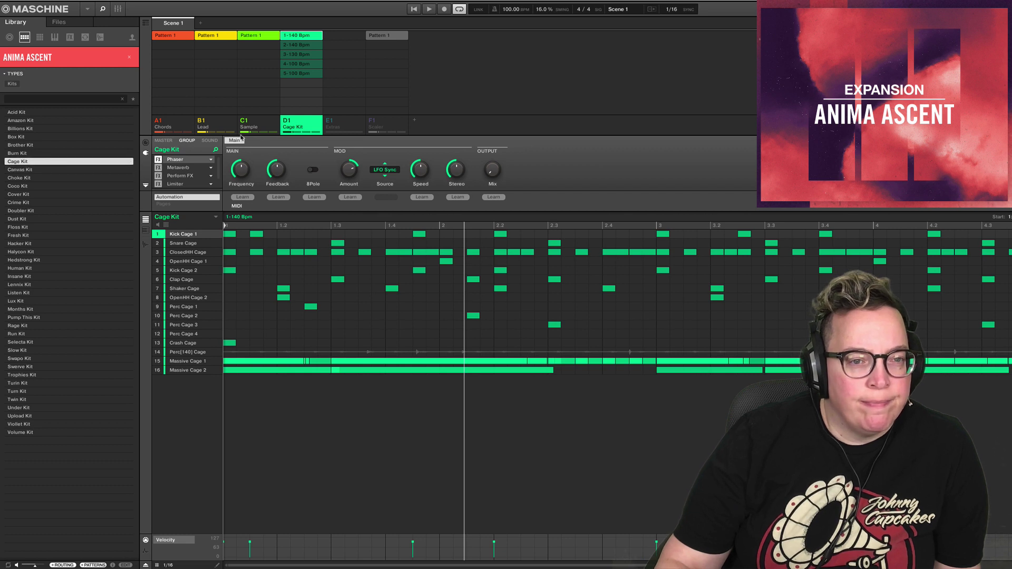
# - Compare Cage Kit's 4-100 and 5-100 Bpm patterns in playback with its two Massive sounds and Perc[140] Cage muted
pyautogui.click(303, 64)
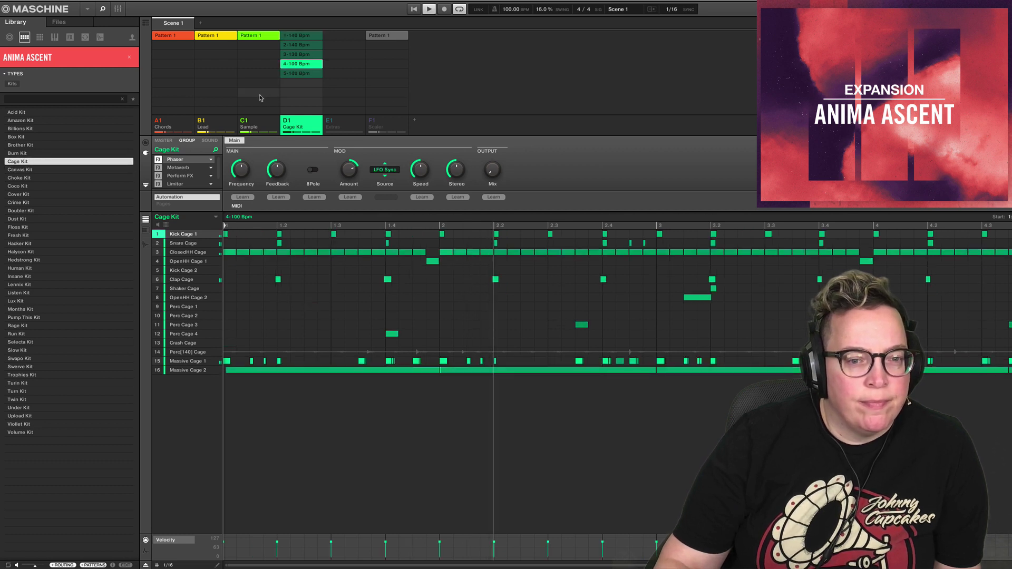
pyautogui.click(208, 370)
pyautogui.click(209, 361)
pyautogui.click(209, 352)
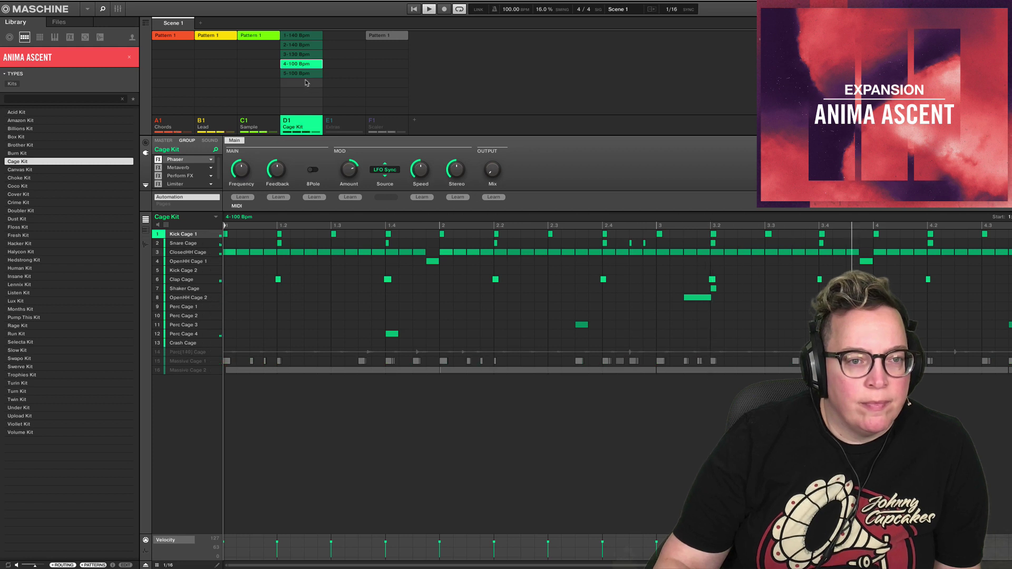
pyautogui.click(303, 73)
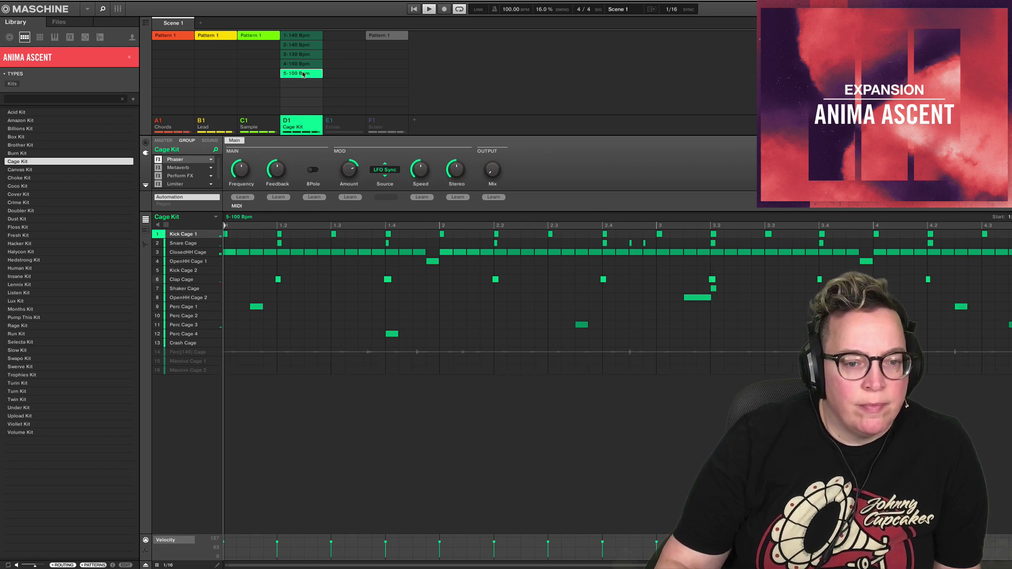
pyautogui.click(301, 64)
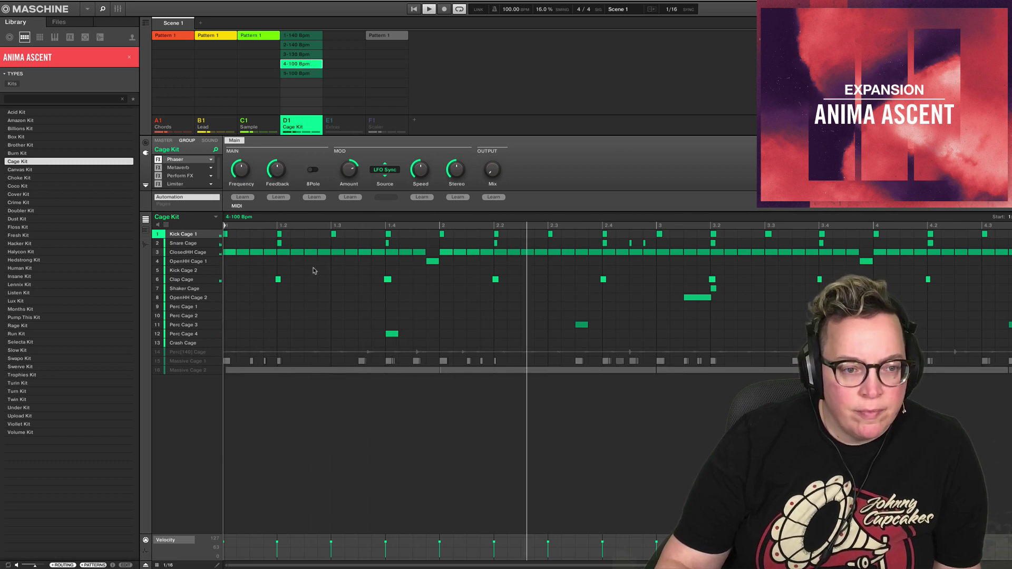
# - Preview the Billions and Brother kits and load Brother Kit into group D1
pyautogui.click(44, 129)
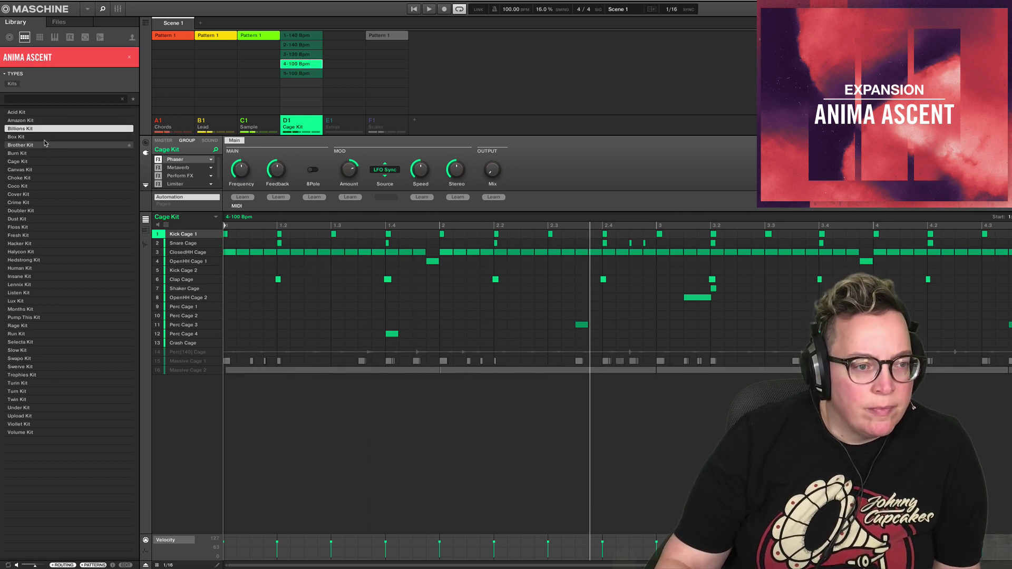
pyautogui.click(45, 145)
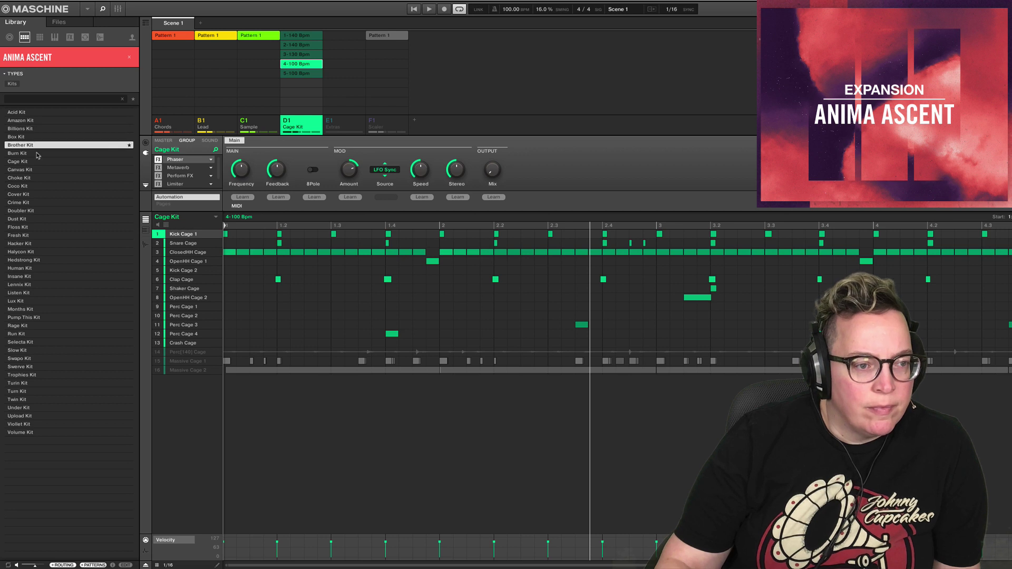
pyautogui.doubleClick(94, 145)
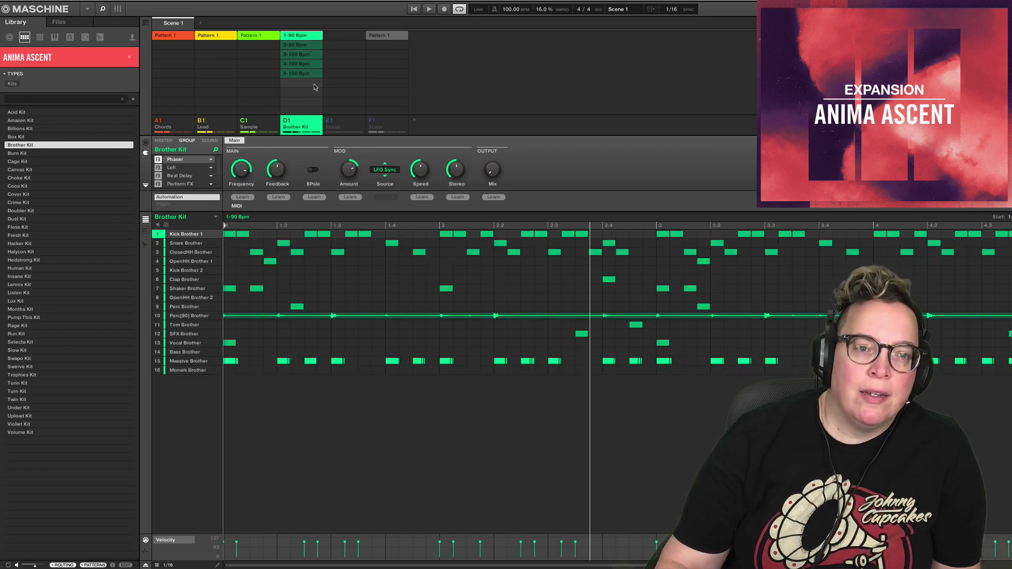
# - Audition Brother Kit's 4-100 and 5-100 Bpm patterns with its Monark, Massive, Bass and Vocal sounds muted
pyautogui.click(310, 64)
pyautogui.click(158, 370)
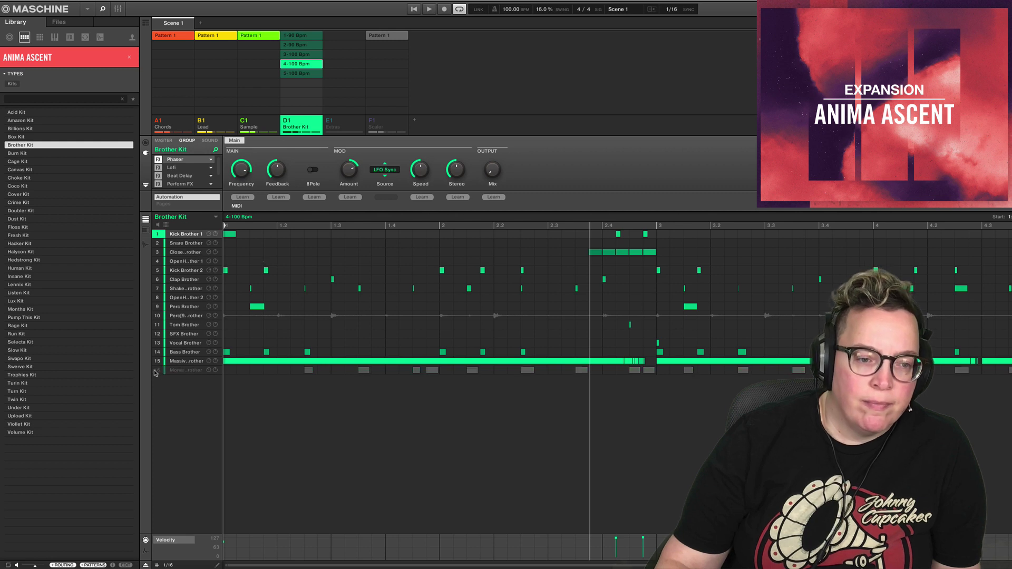
pyautogui.click(158, 361)
pyautogui.click(158, 352)
pyautogui.press('space')
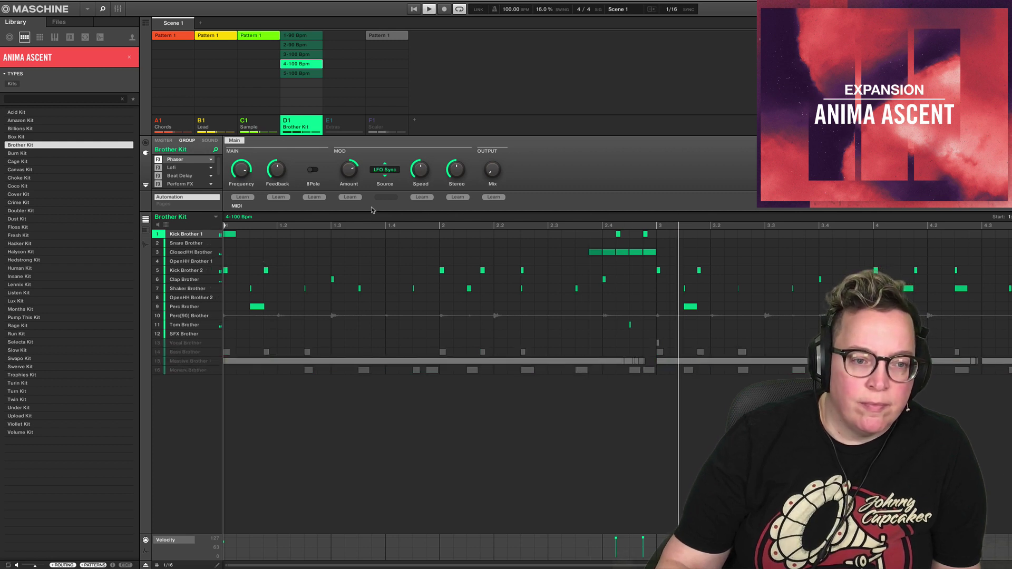
pyautogui.click(295, 74)
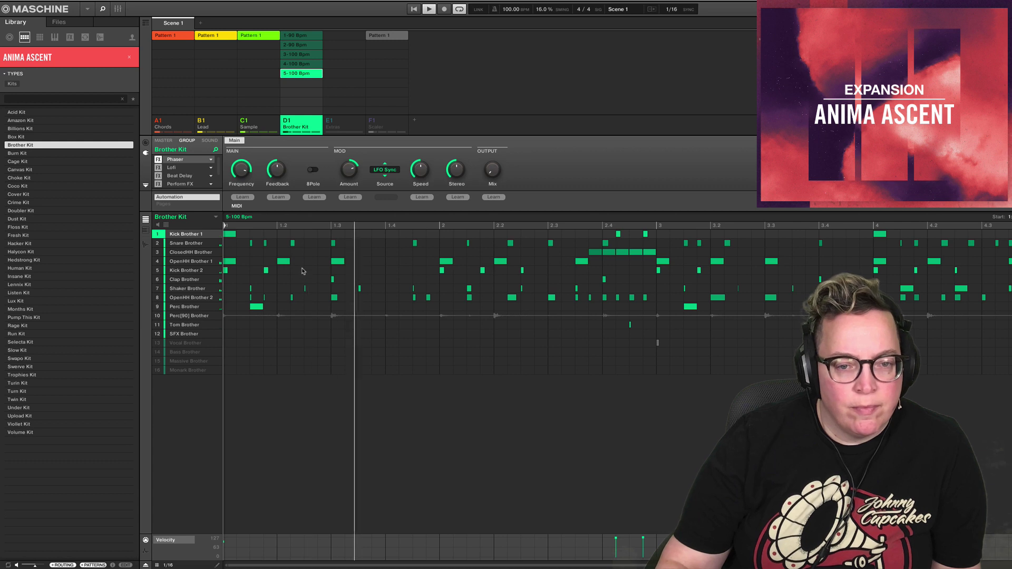
pyautogui.press('space')
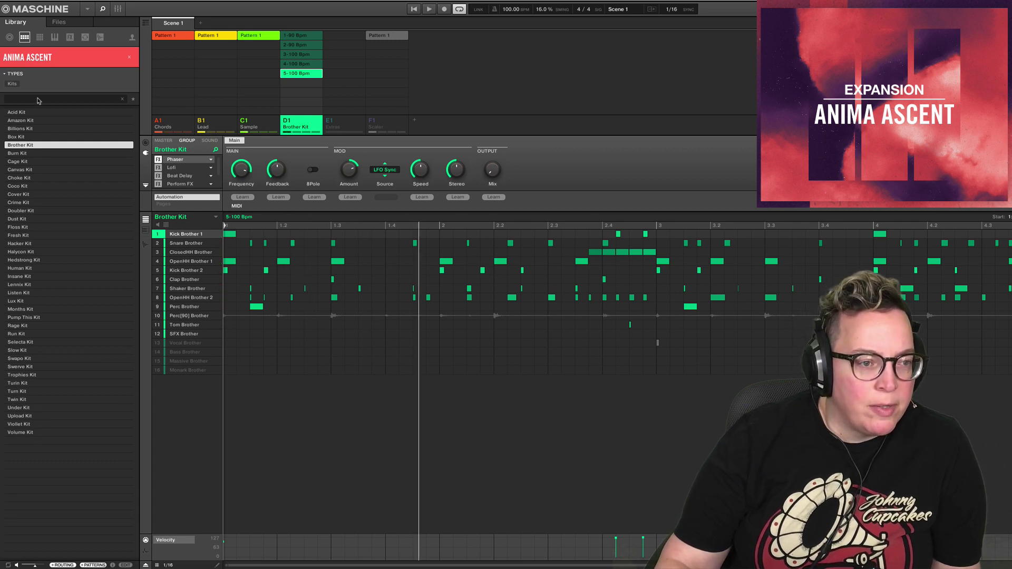
# - Try the Billions, Box, Brother and Burn kits in group D1 and load Brother Kit again
pyautogui.click(30, 128)
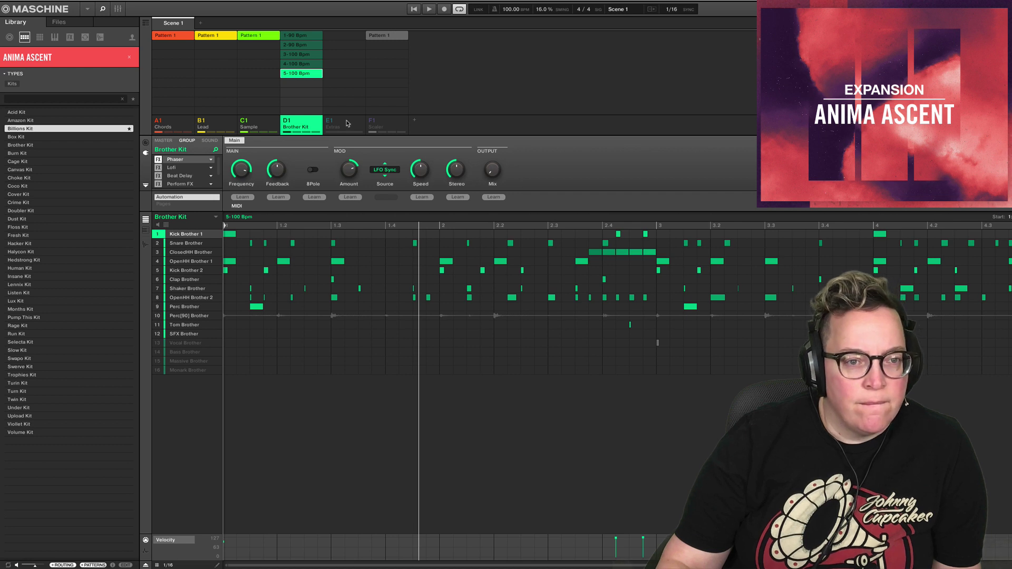
pyautogui.click(20, 137)
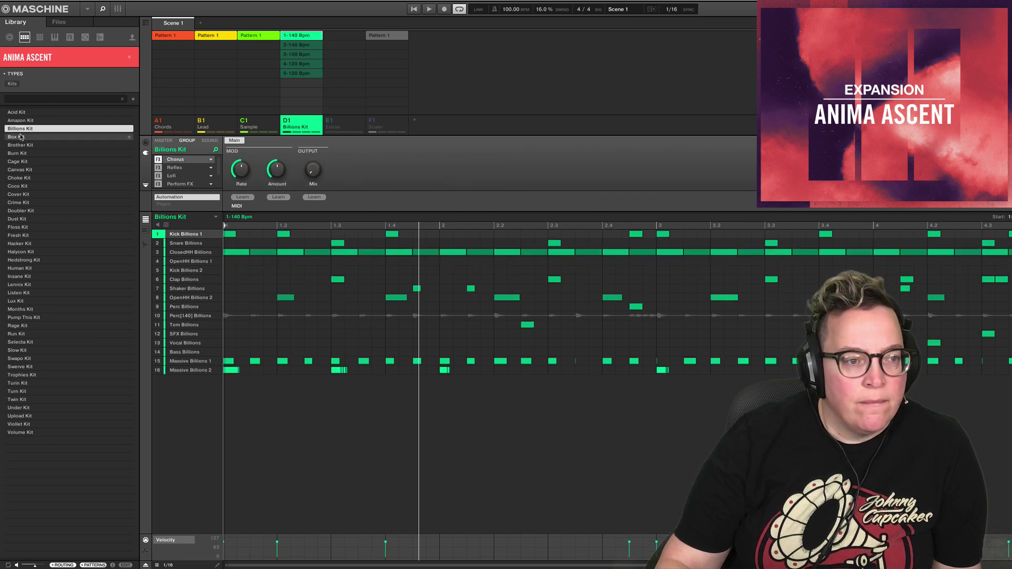
pyautogui.click(17, 146)
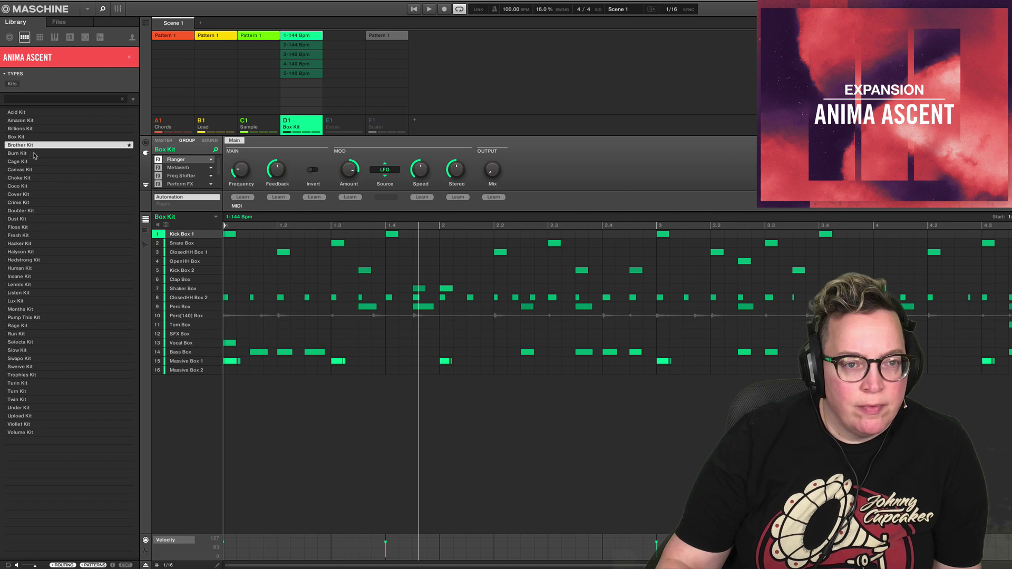
pyautogui.click(34, 154)
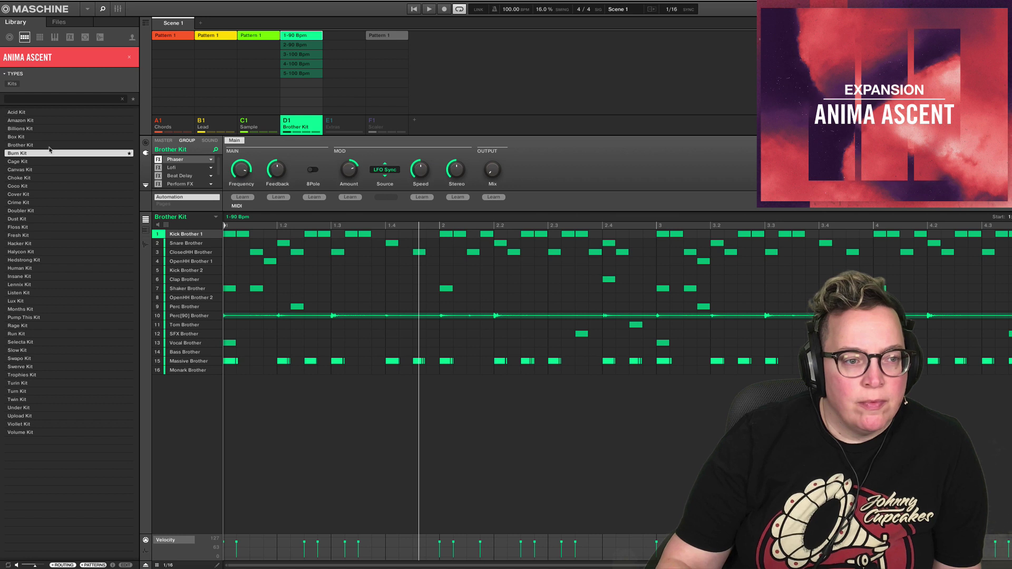
pyautogui.click(48, 147)
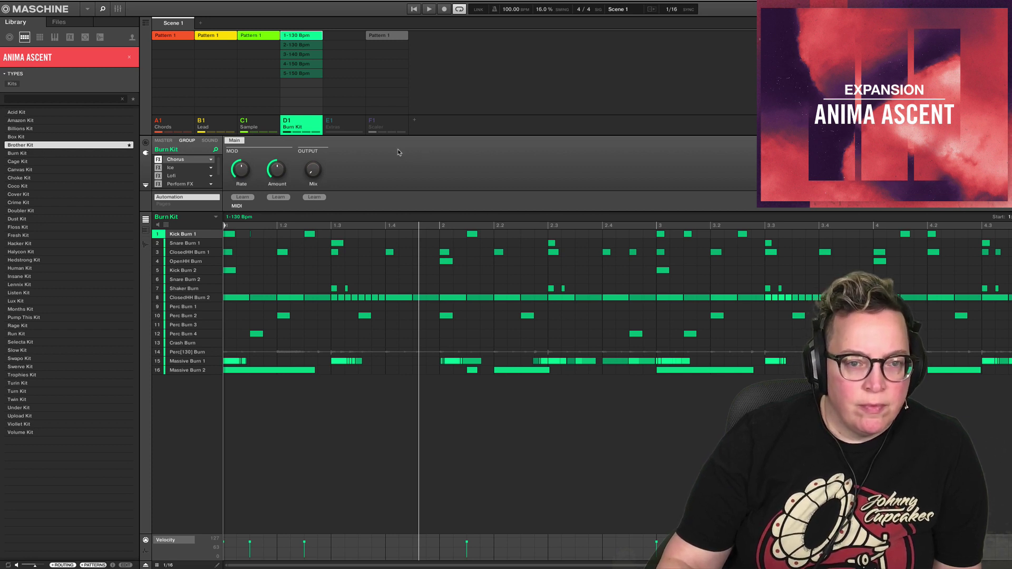
# - Compare Brother Kit's 3-100, 4-100 and 5-100 Bpm patterns in playback, muting its Monark, Massive, Bass, Vocal and SFX sounds
pyautogui.press('space')
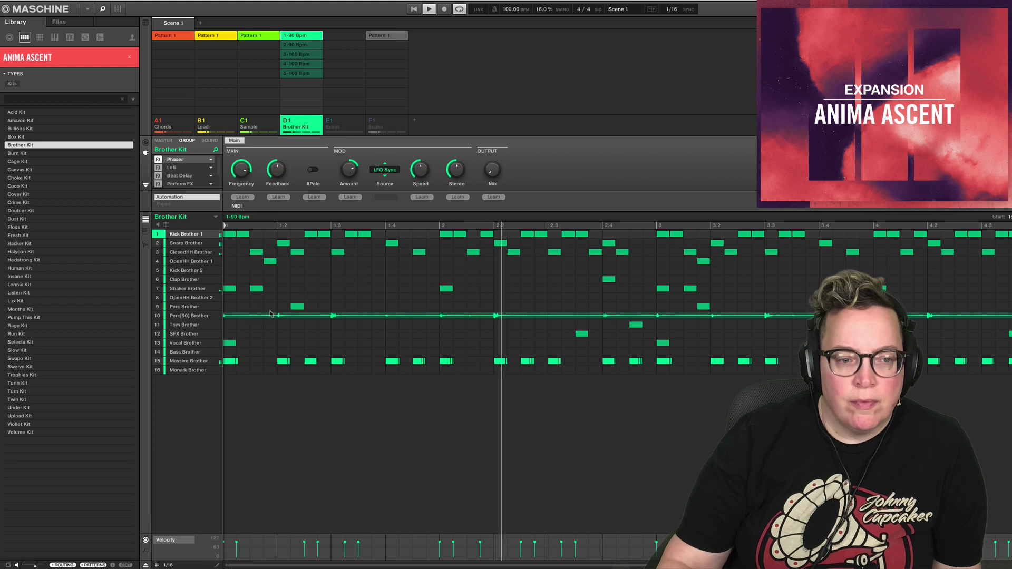
pyautogui.click(299, 56)
pyautogui.moveTo(205, 259)
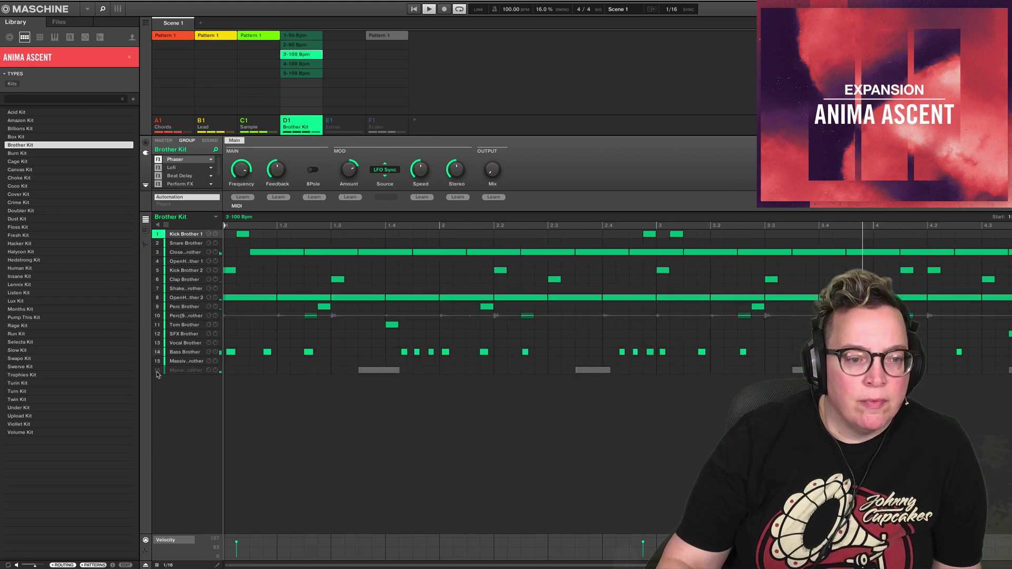
pyautogui.click(157, 353)
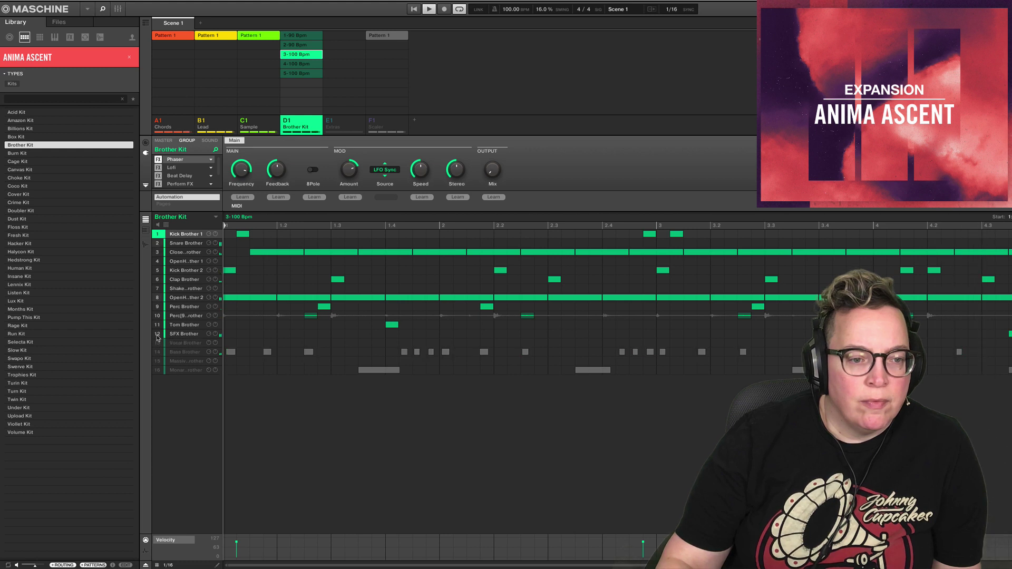
pyautogui.click(298, 64)
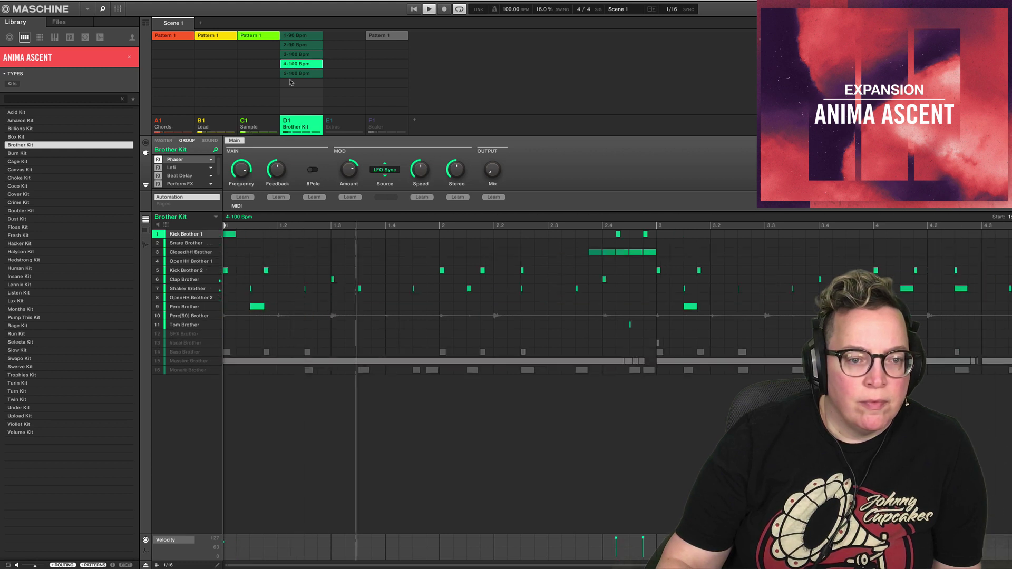
pyautogui.click(297, 74)
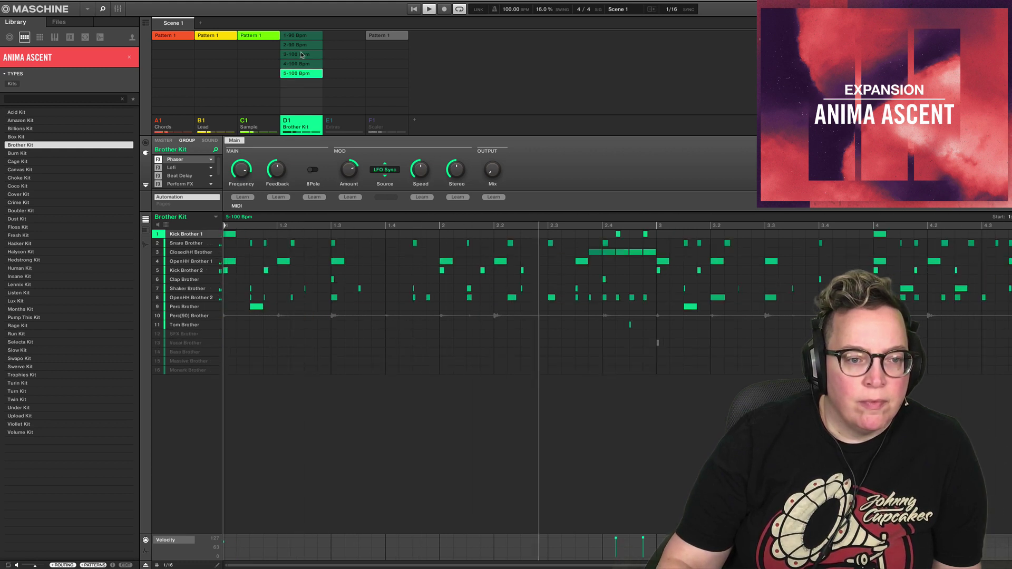
# - Set the tempo to 98 BPM, mute Tom Brother, and choose the 2-90 Bpm pattern after comparing it with 1-90 Bpm
pyautogui.click(303, 36)
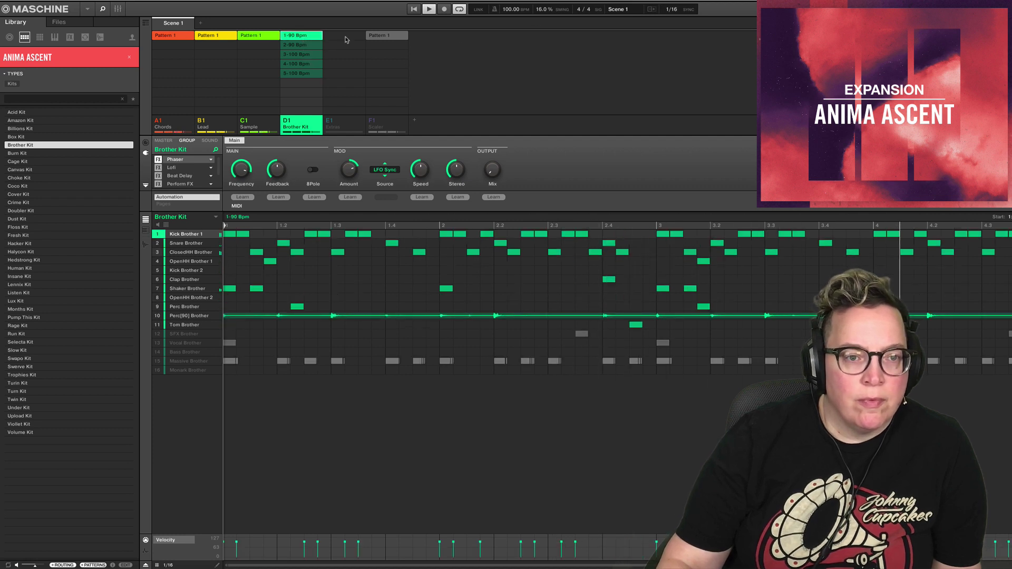
pyautogui.moveTo(526, 15); pyautogui.dragTo(525, 24)
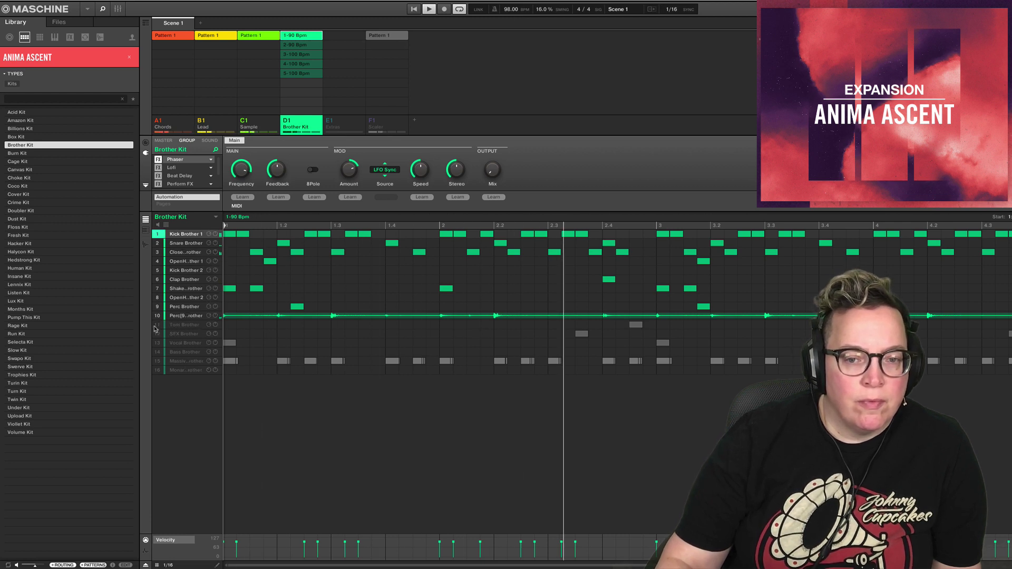
pyautogui.click(290, 45)
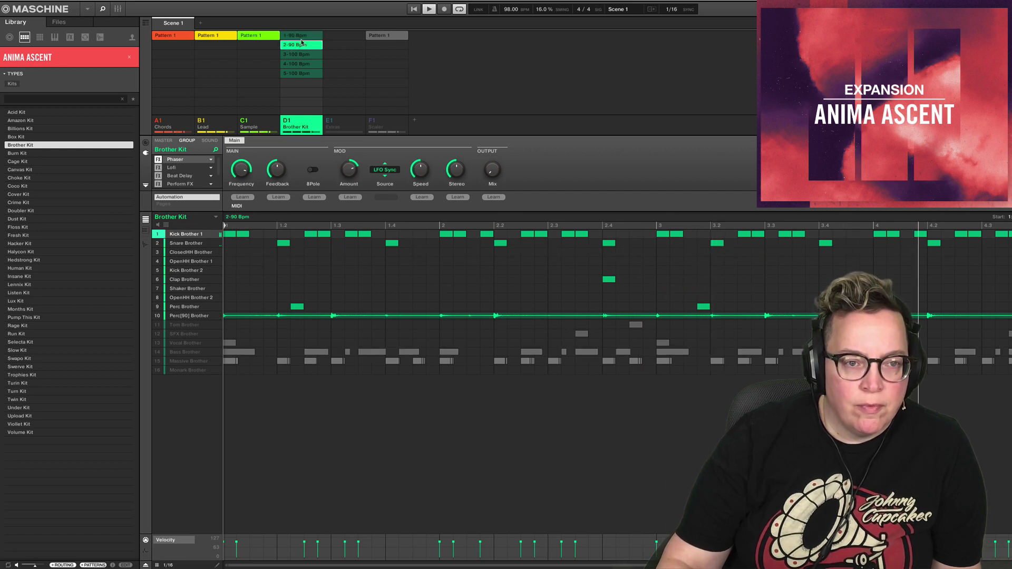
pyautogui.click(311, 36)
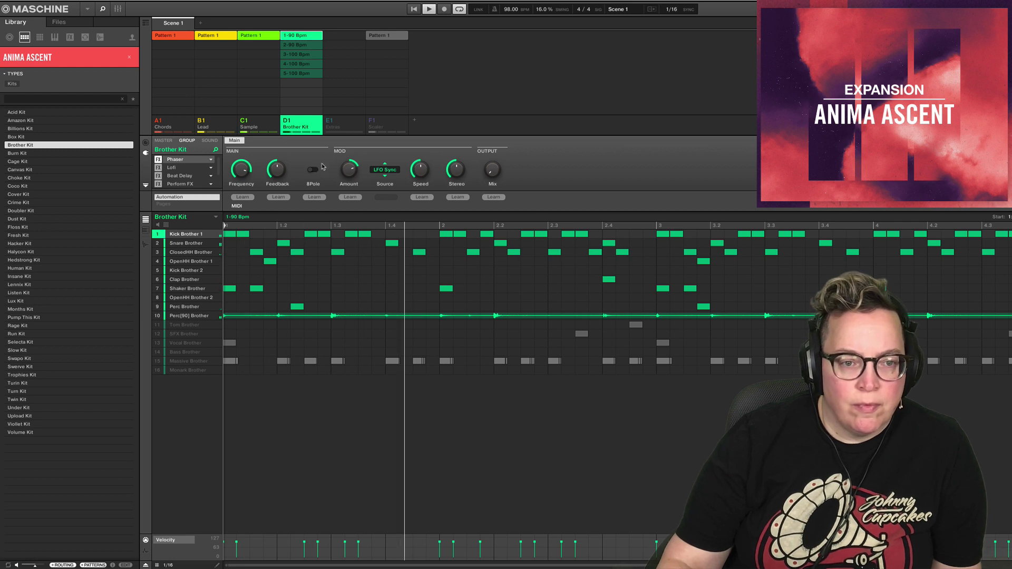
pyautogui.click(314, 47)
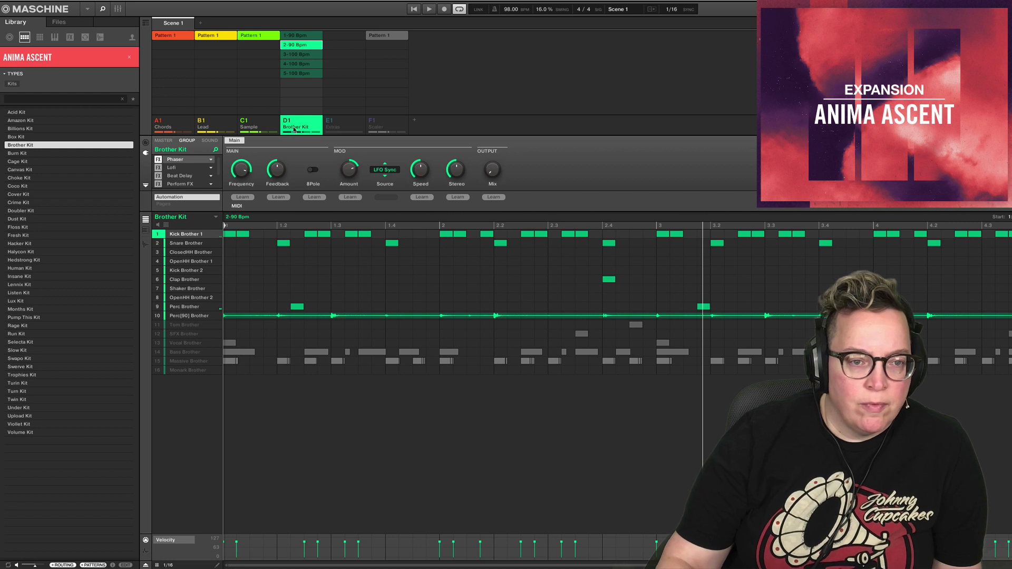
# - Examine the Kick Brother 1 and Snare Brother notes in the piano roll, and return to the all-sounds pattern view
pyautogui.moveTo(221, 297)
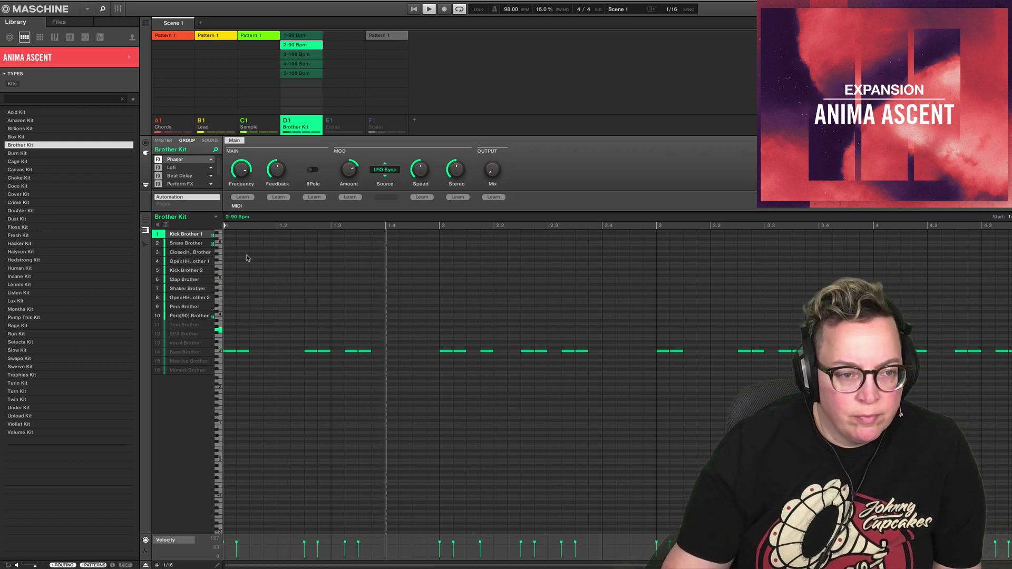
pyautogui.click(184, 243)
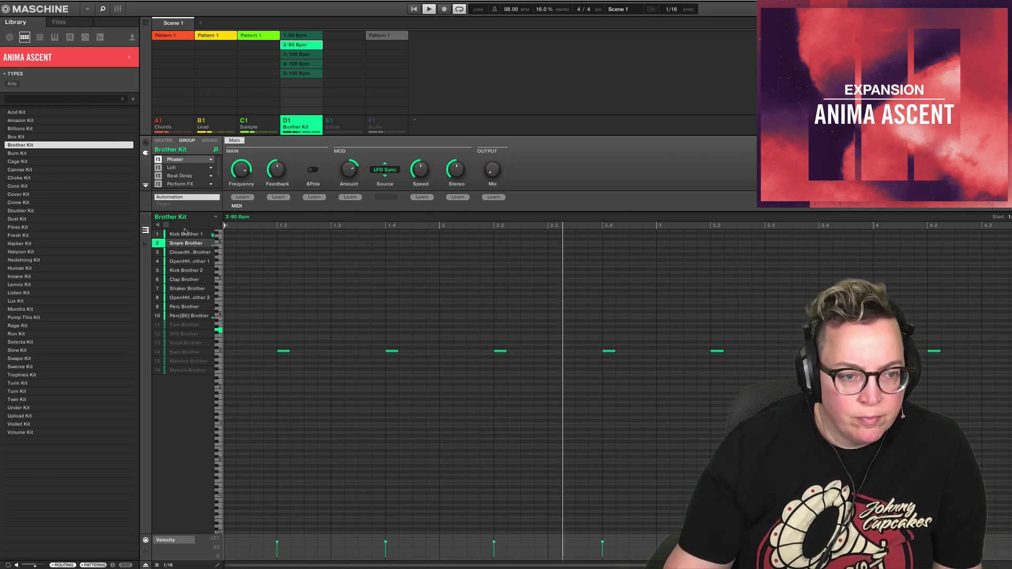
pyautogui.click(184, 234)
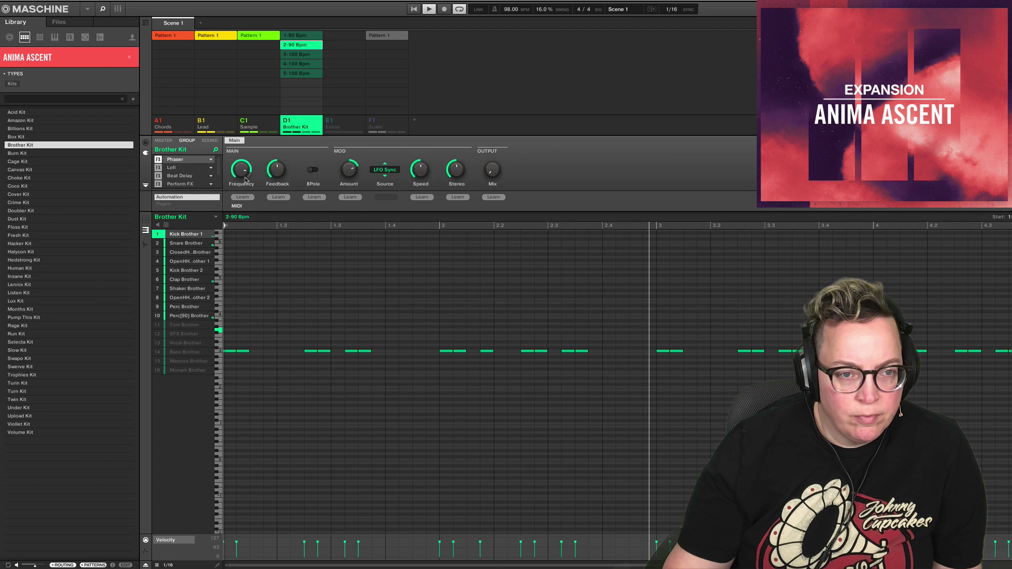
pyautogui.click(147, 221)
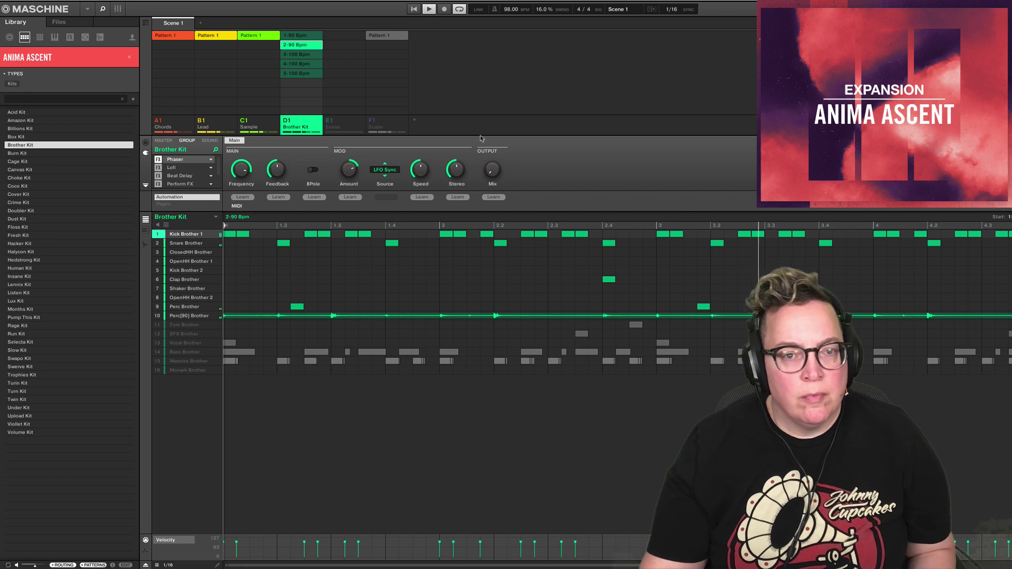
# - Set the project swing to 23% and adjust Brother Kit's own swing amount in the group's groove settings
pyautogui.scroll(2, 542, 14)
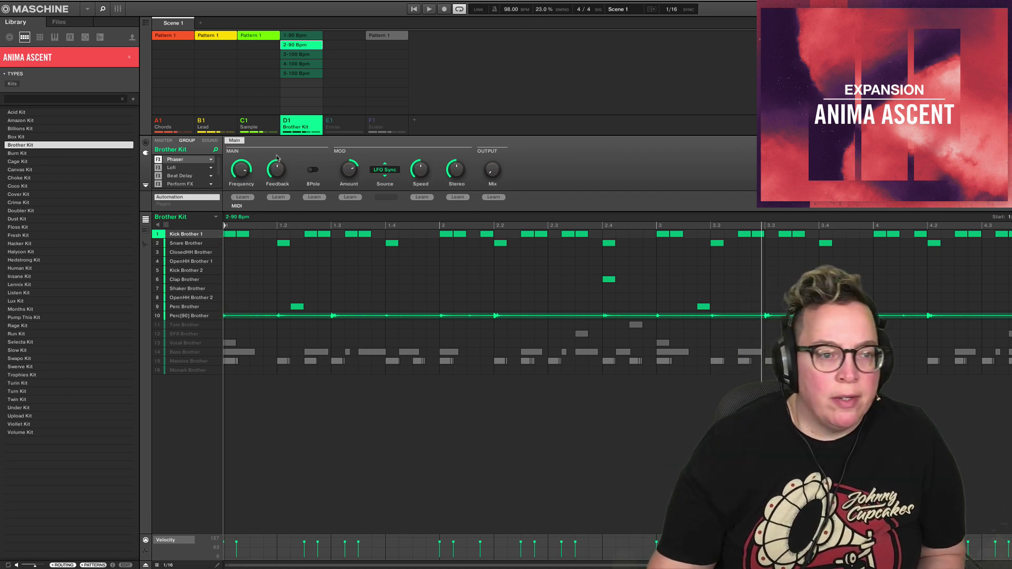
pyautogui.click(210, 141)
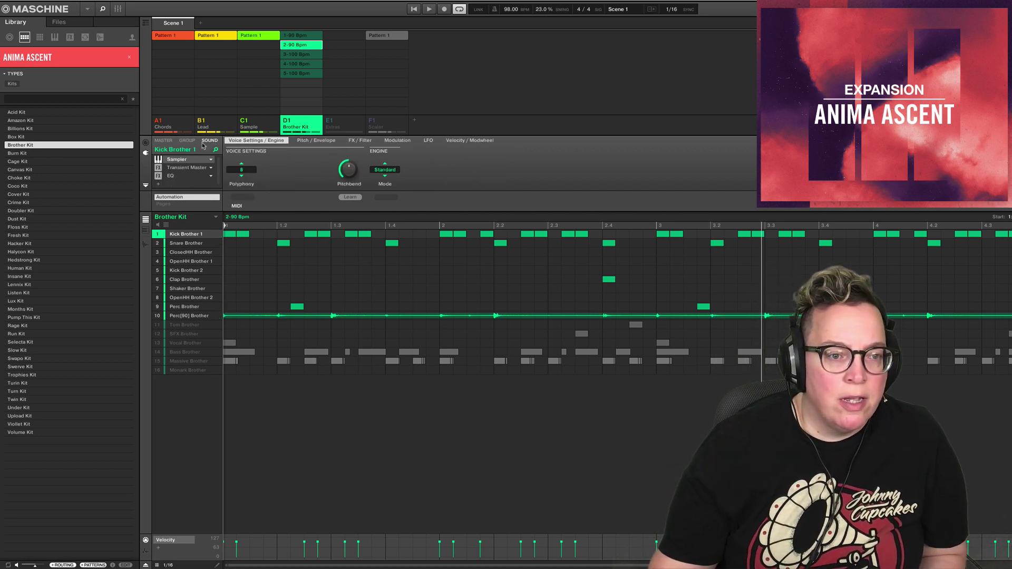
pyautogui.click(187, 141)
pyautogui.click(146, 143)
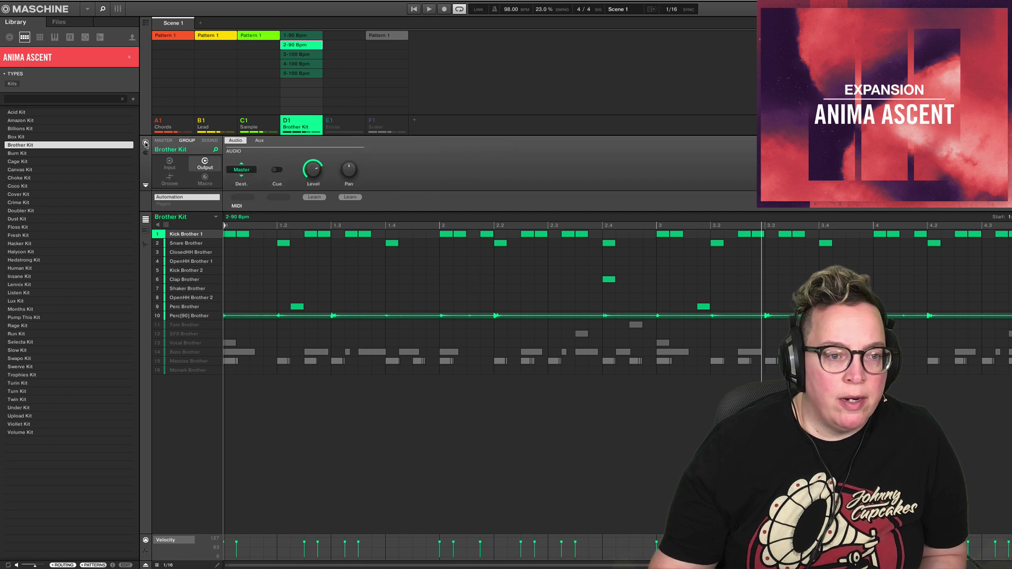
pyautogui.click(171, 180)
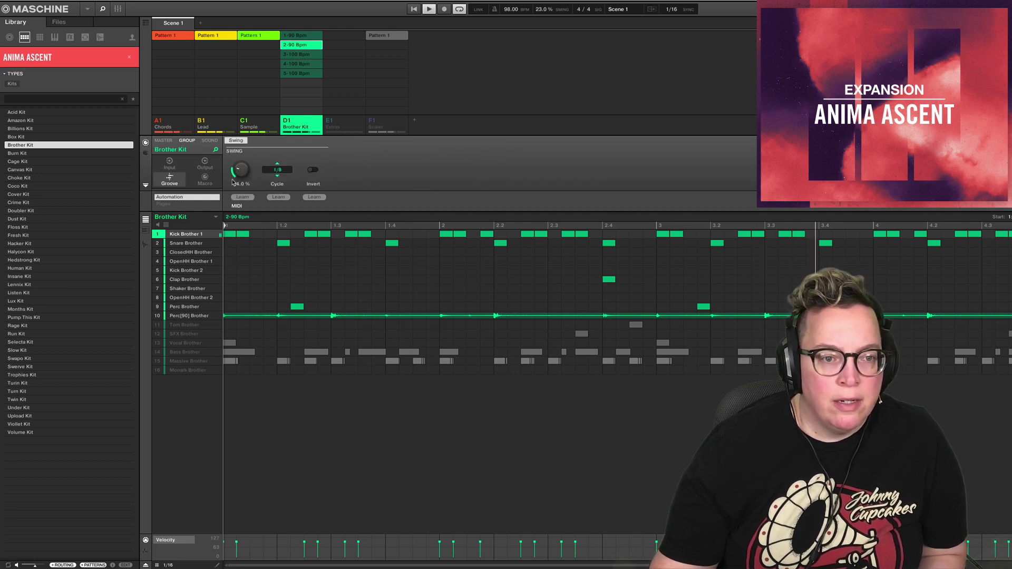
pyautogui.moveTo(240, 170); pyautogui.dragTo(240, 171)
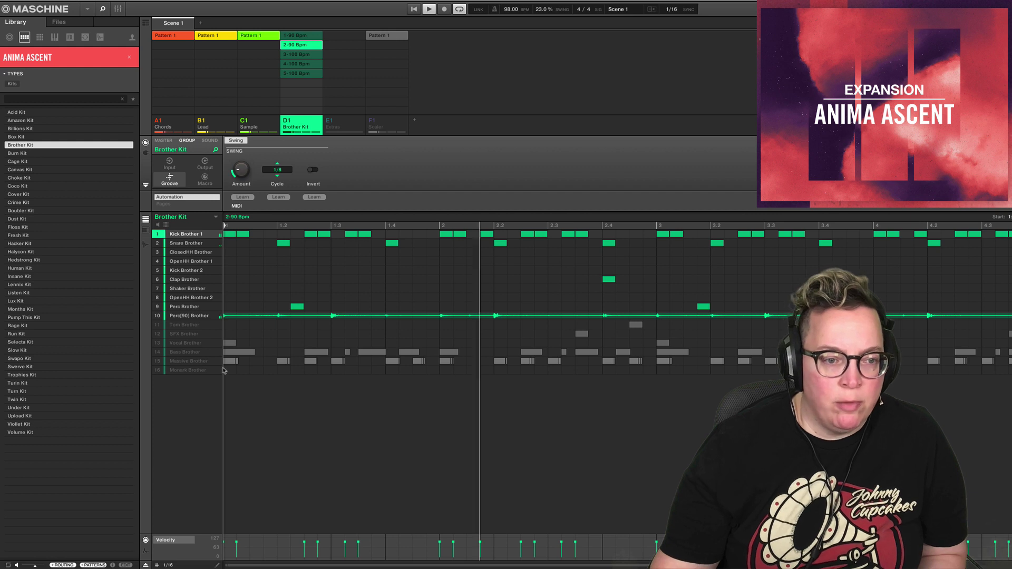
# - Solo the Brother Kit group and mute Clap Brother, checking the group's level in the mixer
pyautogui.keyDown('shift'); pyautogui.rightClick(286, 122); pyautogui.keyUp('shift')
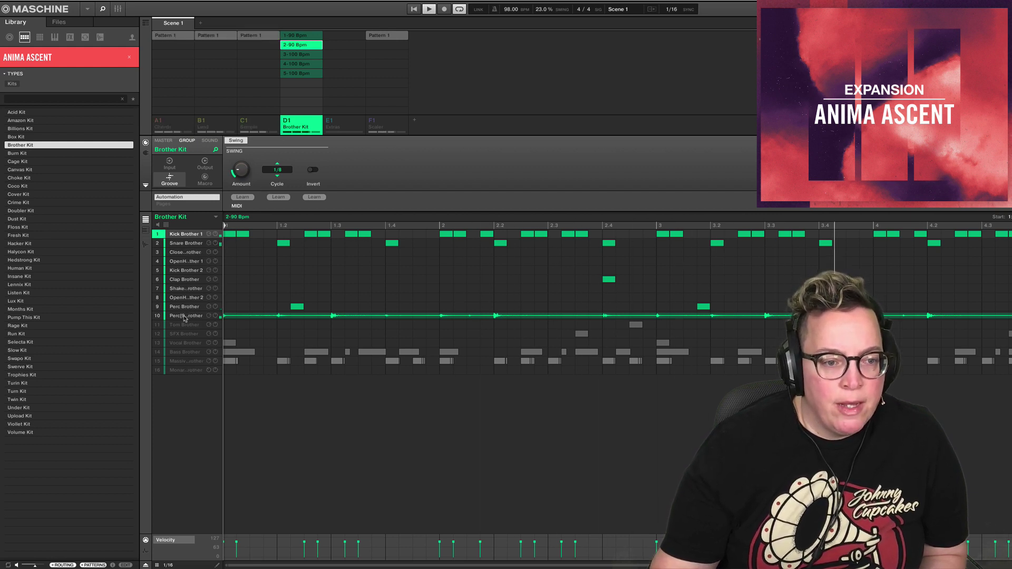
pyautogui.rightClick(159, 283)
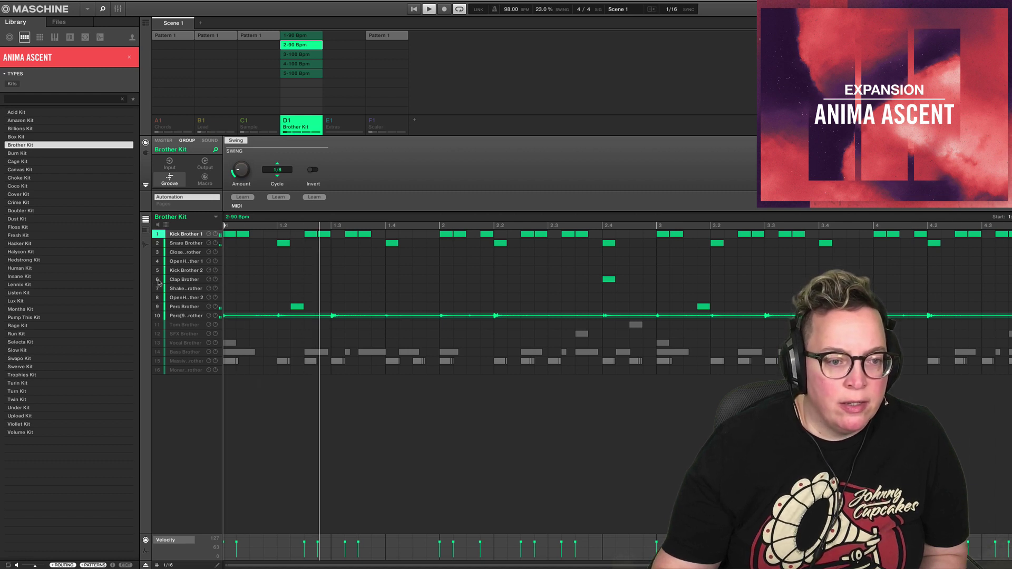
pyautogui.click(118, 9)
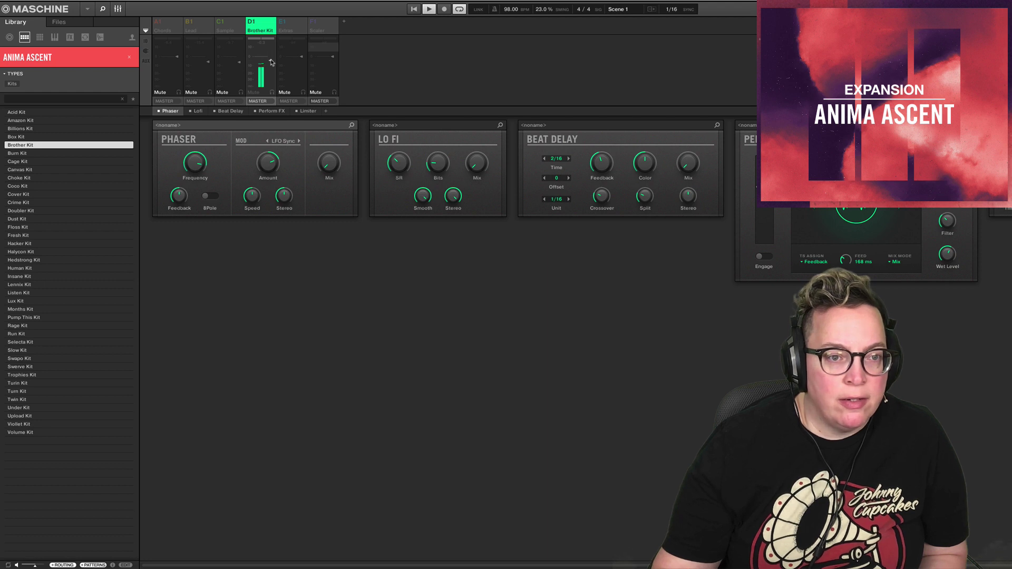
pyautogui.click(117, 9)
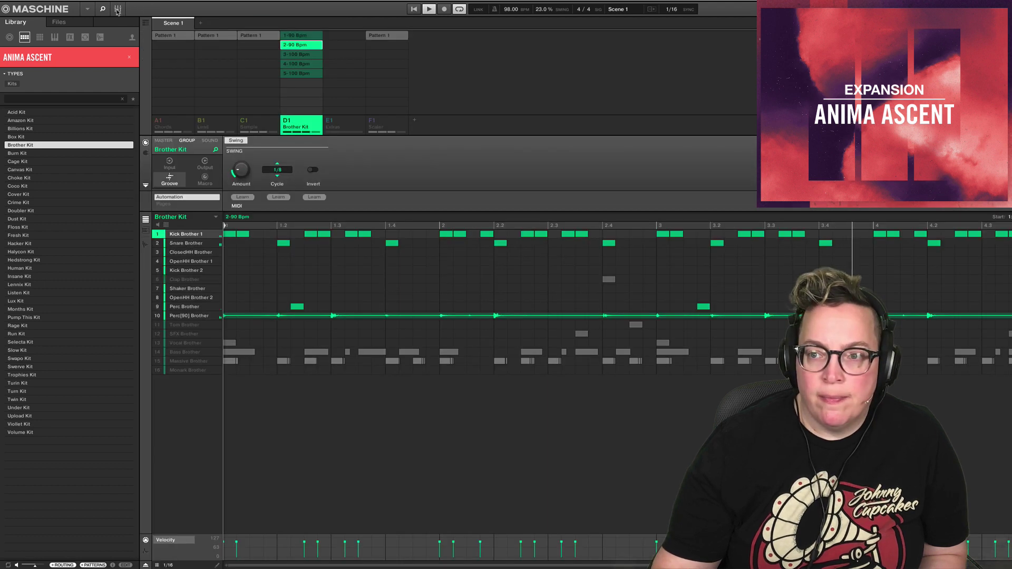
# - Unmute Clap Brother and Tom Brother, and take the Brother Kit group out of solo
pyautogui.moveTo(177, 273)
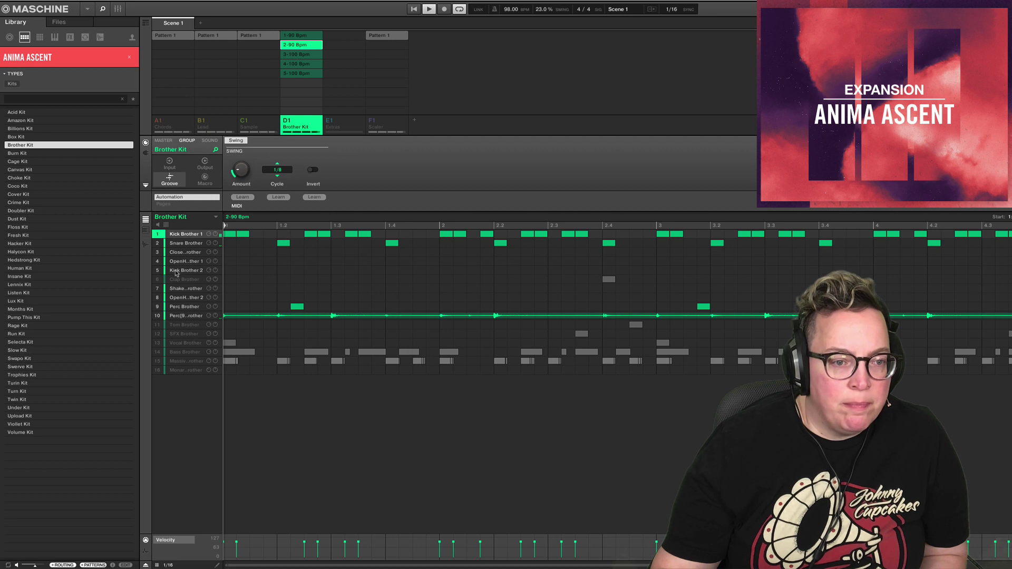
pyautogui.click(184, 243)
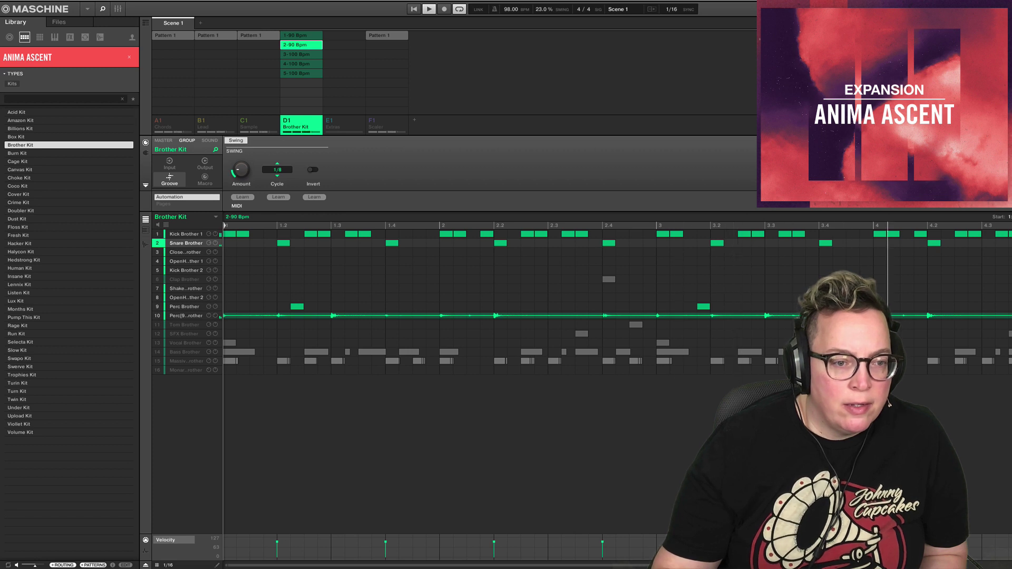
pyautogui.click(197, 284)
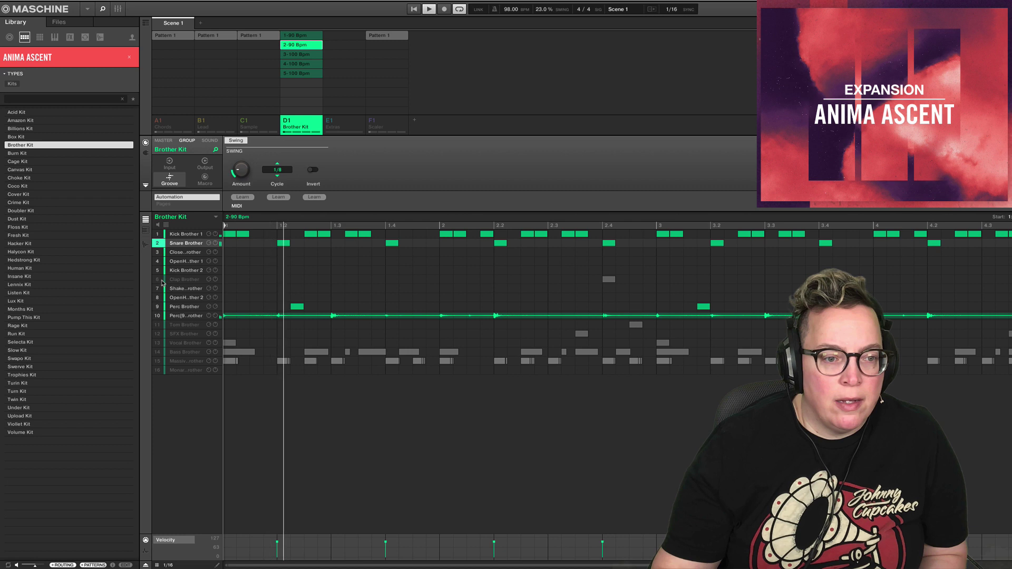
pyautogui.click(160, 325)
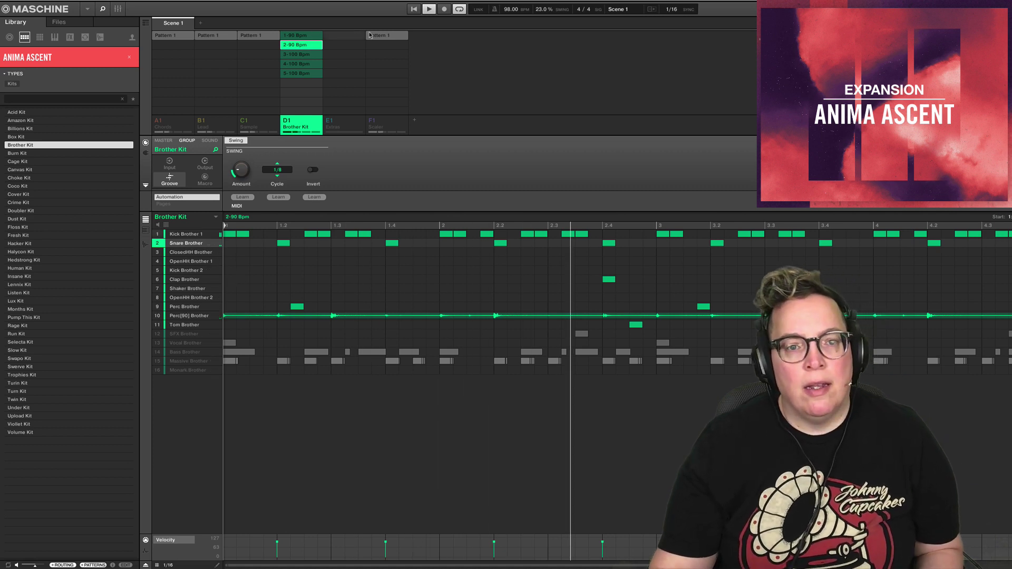
pyautogui.click(289, 122)
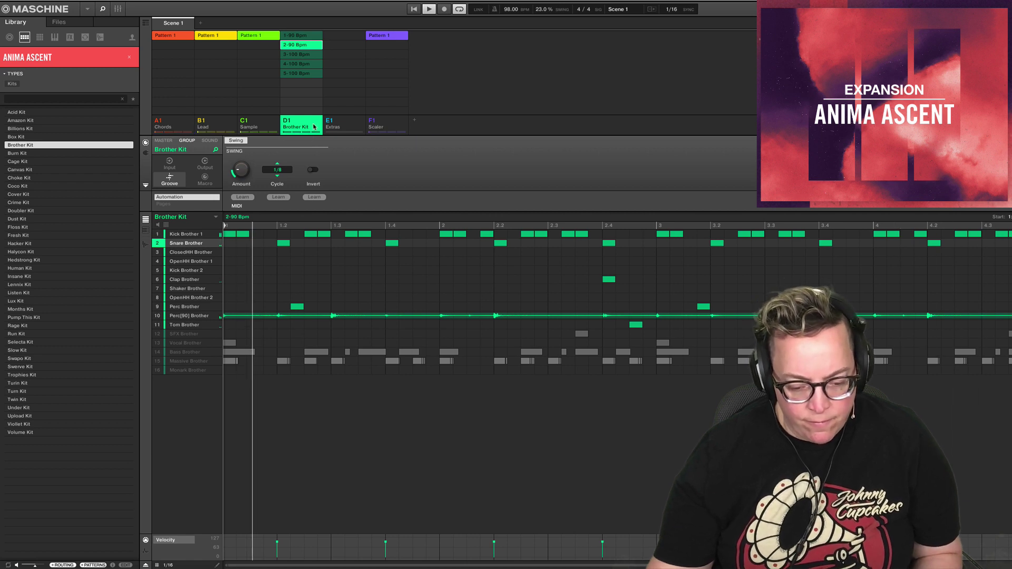
# - Add a new empty group and move it between the Sample group and Brother Kit
pyautogui.click(256, 128)
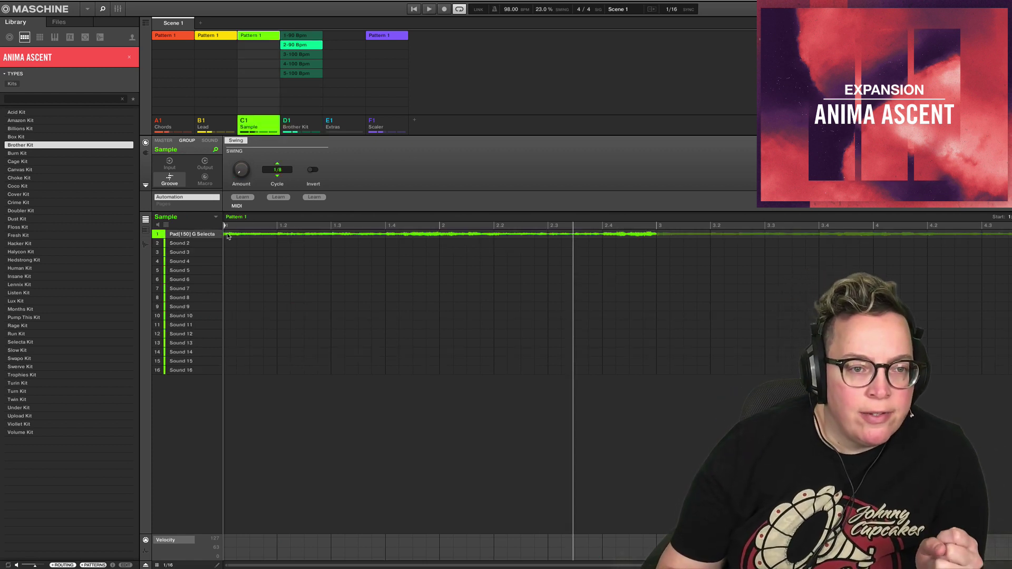
pyautogui.rightClick(257, 125)
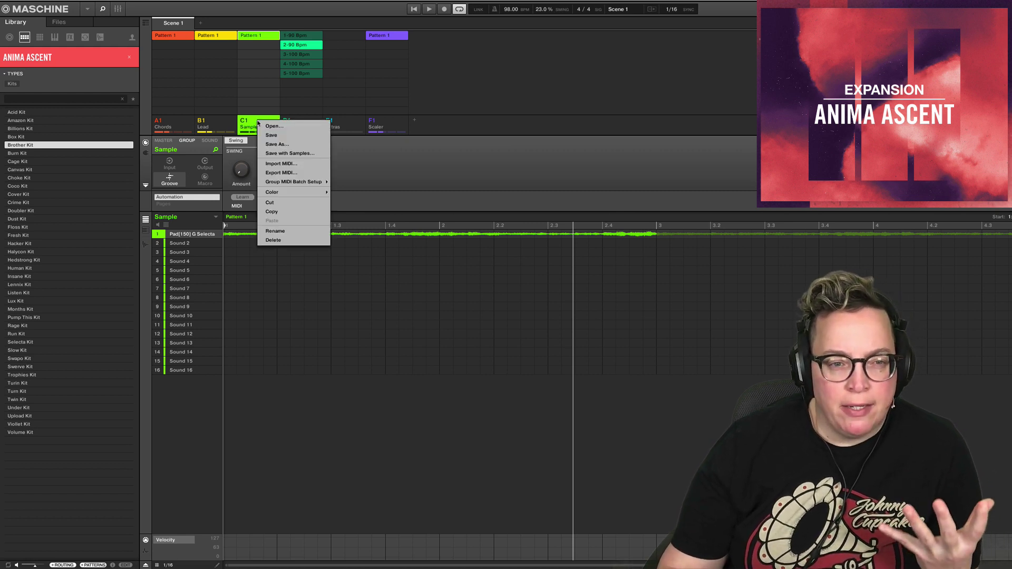
pyautogui.click(416, 124)
pyautogui.click(416, 123)
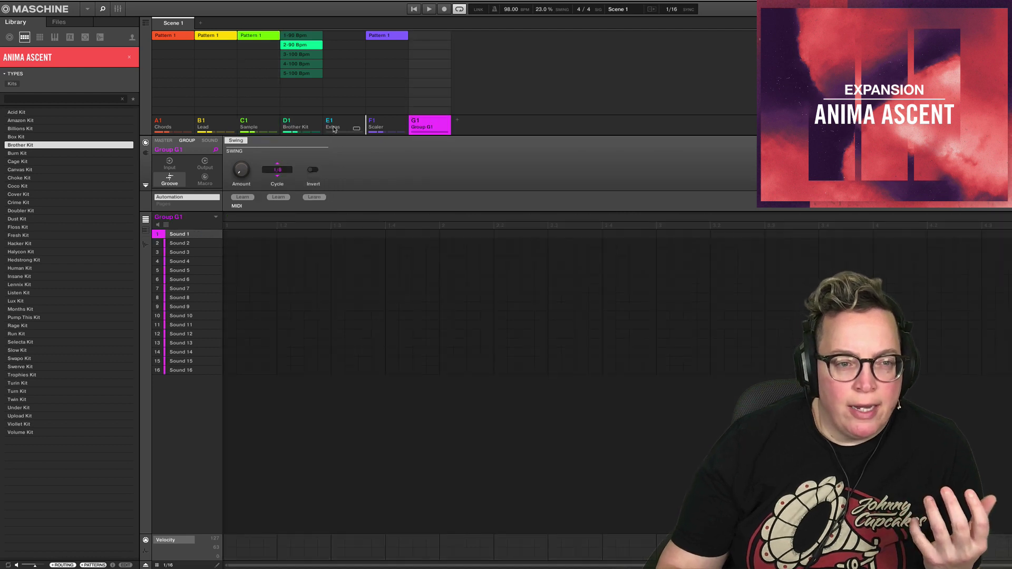
pyautogui.moveTo(277, 131); pyautogui.dragTo(277, 130)
# - Rename the Sample group to Sample 1 and the new group beside it to Sample 2
pyautogui.click(259, 130)
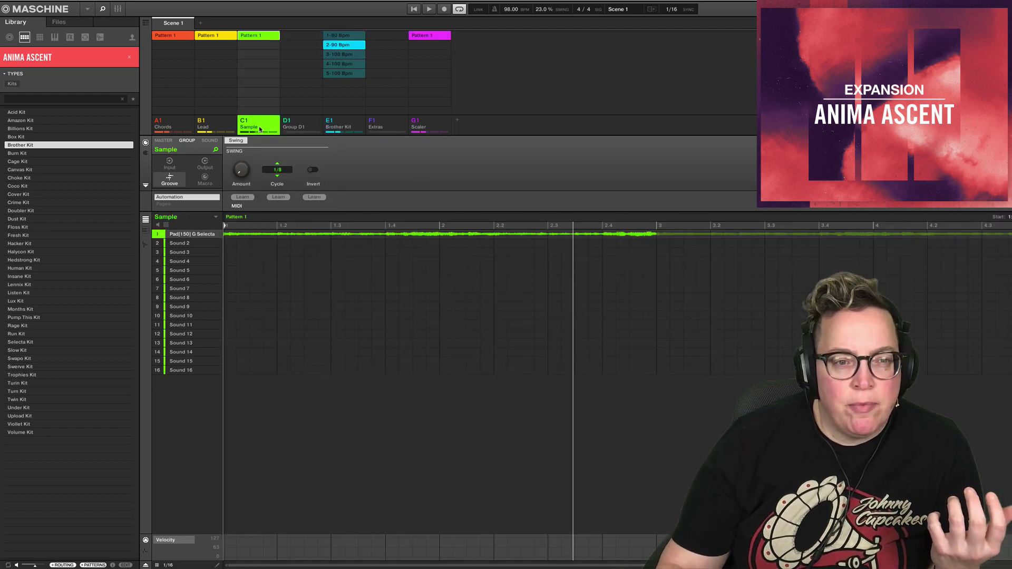
pyautogui.click(302, 128)
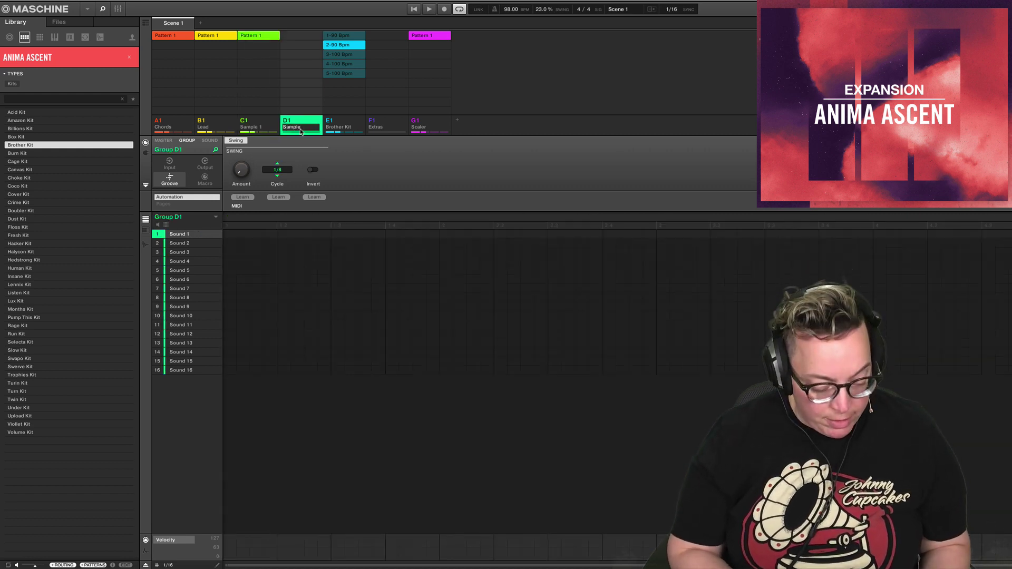
pyautogui.write('Sample')
pyautogui.press('Return')
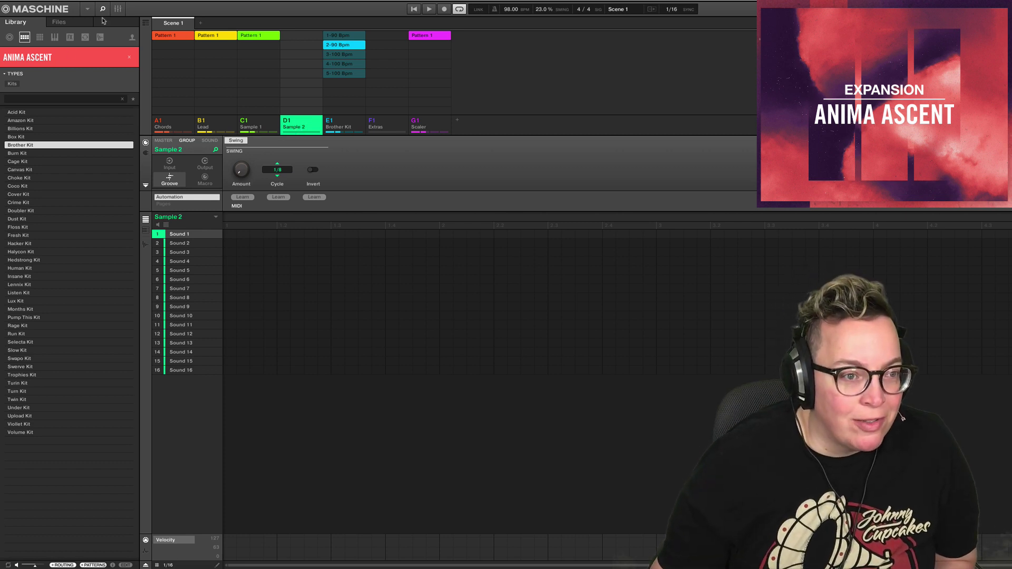
# - List the one-shots of the Anima Ascent expansion and find the Chord Synth samples
pyautogui.click(128, 58)
pyautogui.click(127, 60)
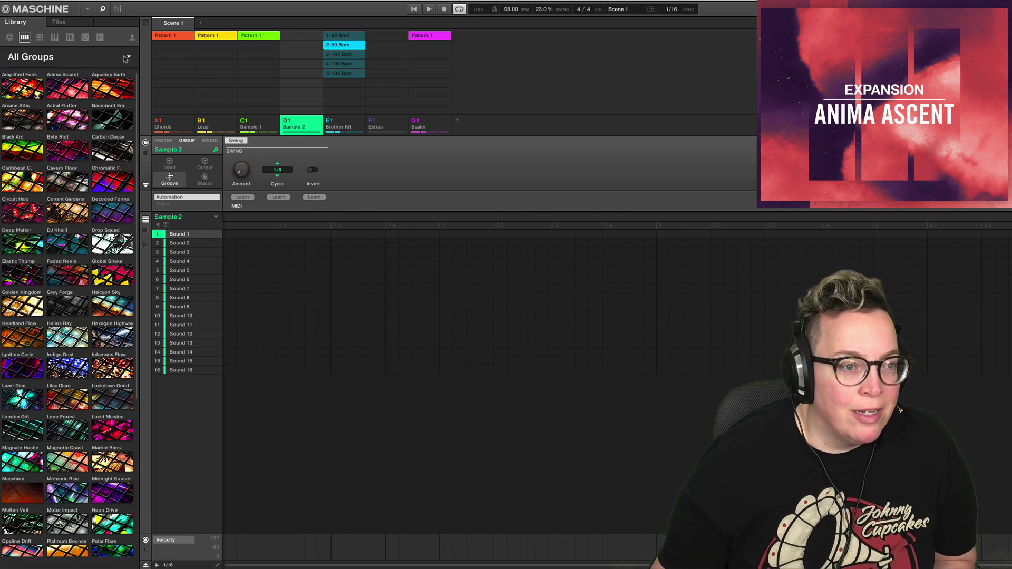
pyautogui.click(67, 81)
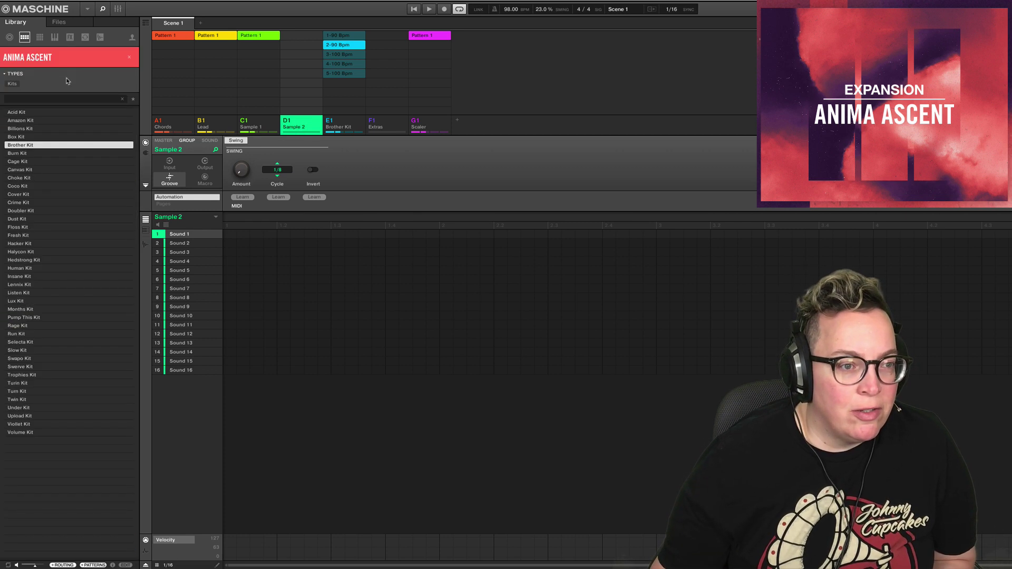
pyautogui.click(100, 37)
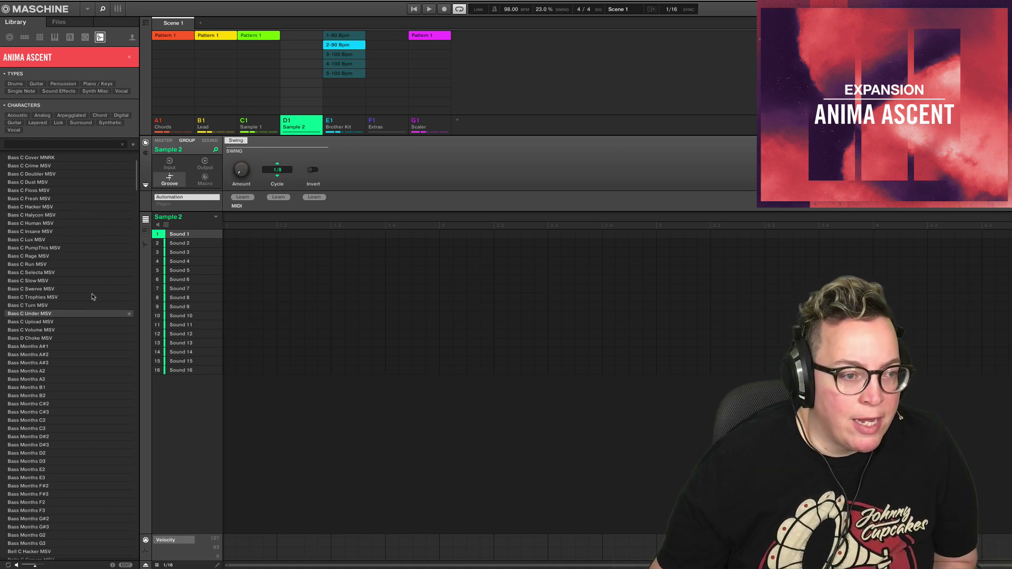
pyautogui.scroll(-15, 139, 168)
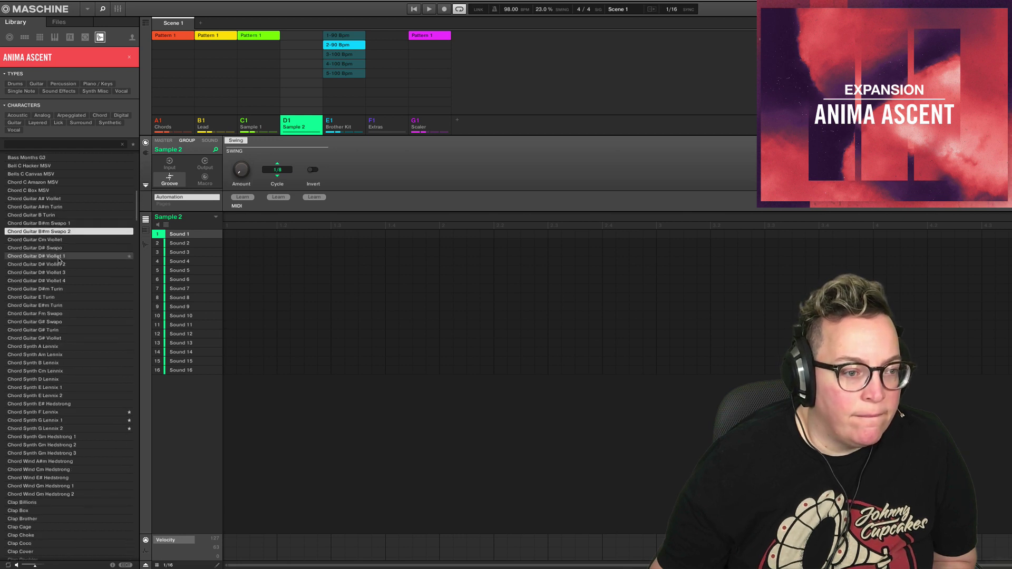
pyautogui.scroll(-2, 60, 259)
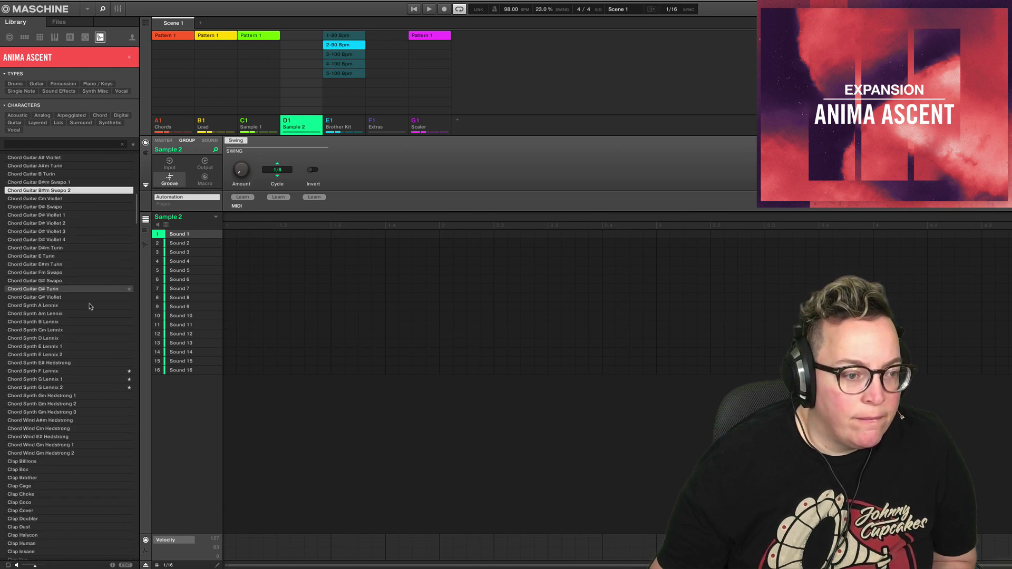
# - Audition the one-shots Chord Synth A Lennix, Chord Synth D Lennix and Chord Synth G Lennix 1
pyautogui.click(64, 306)
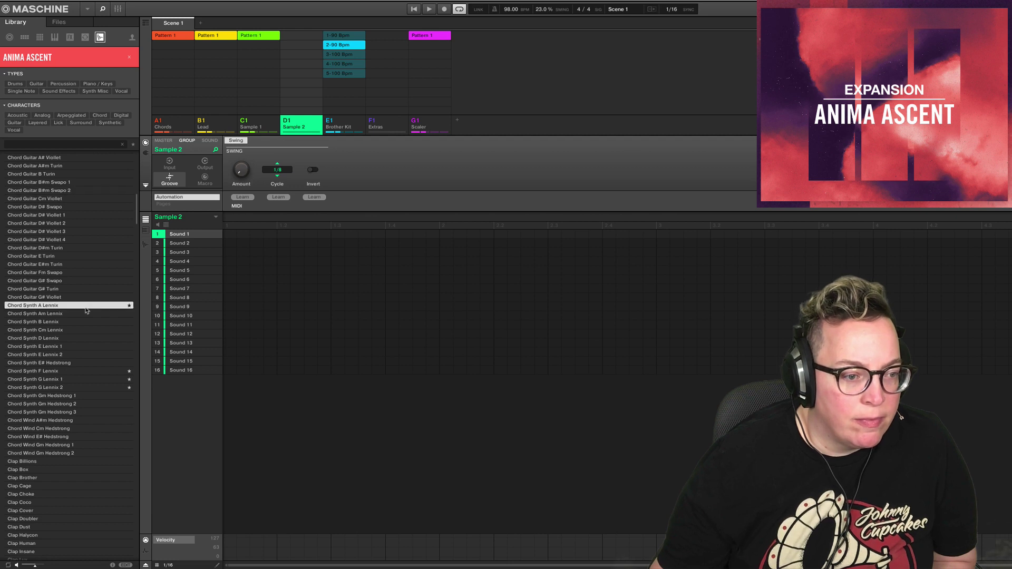
pyautogui.click(66, 339)
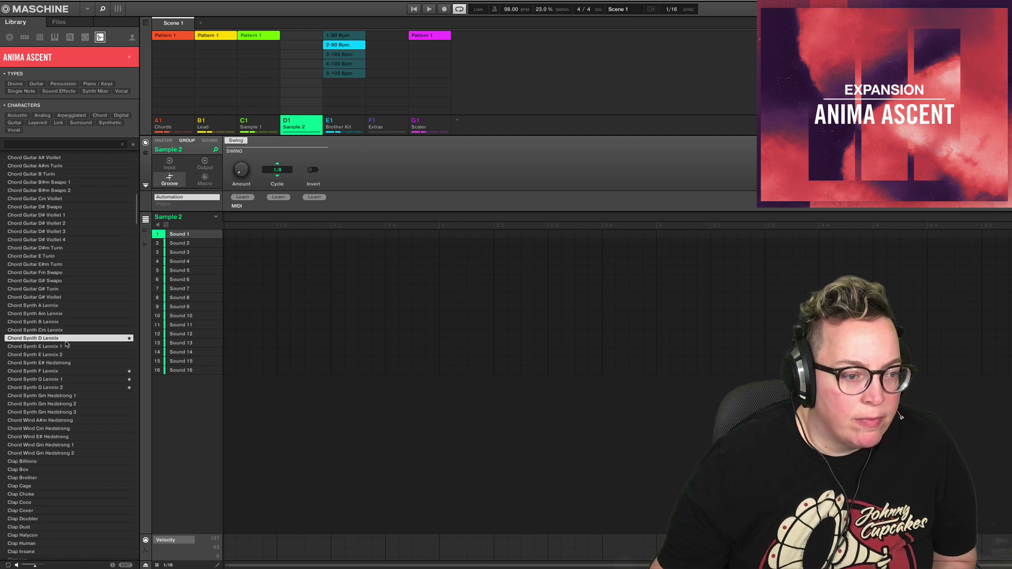
pyautogui.click(77, 306)
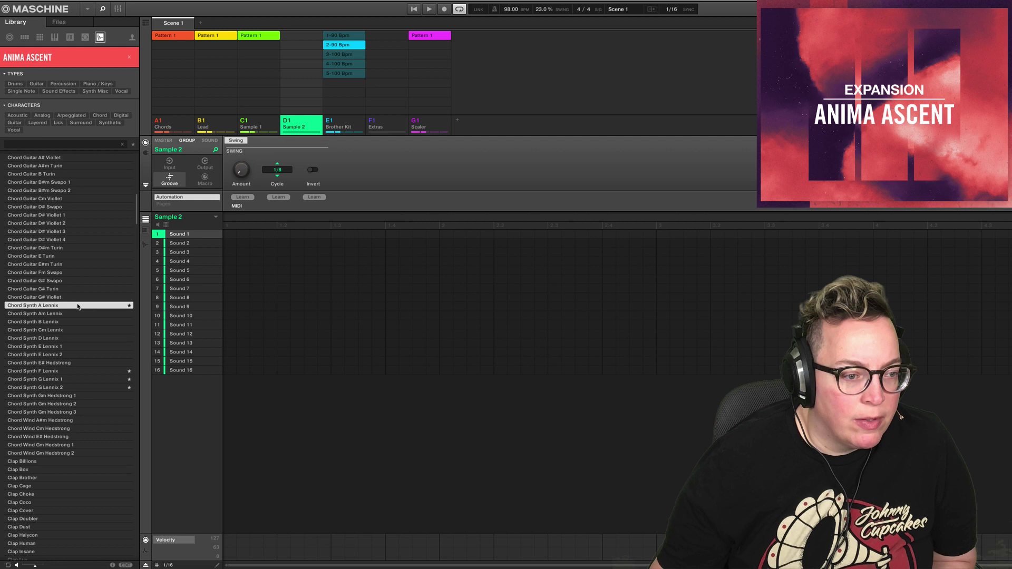
pyautogui.click(60, 339)
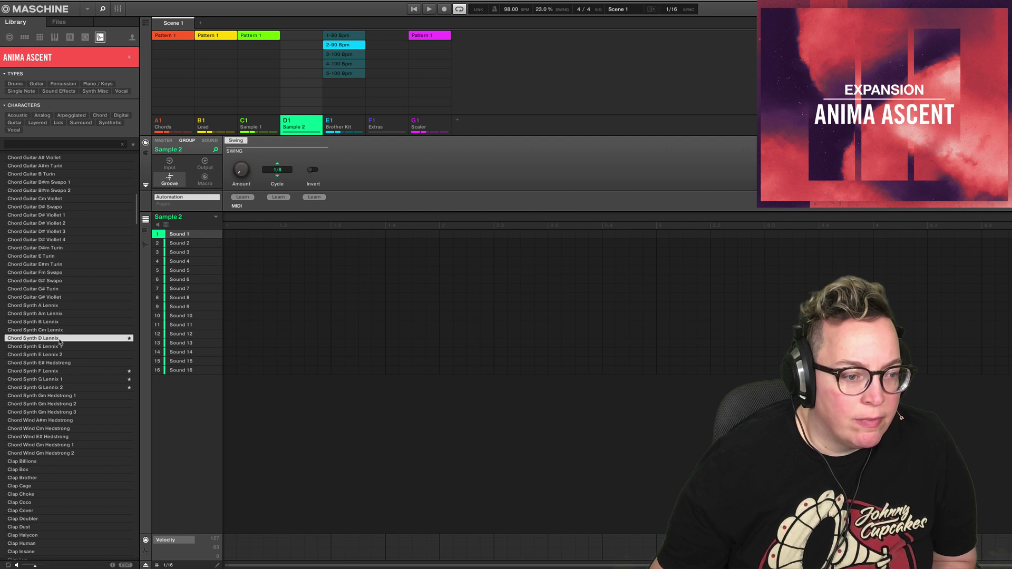
pyautogui.click(57, 381)
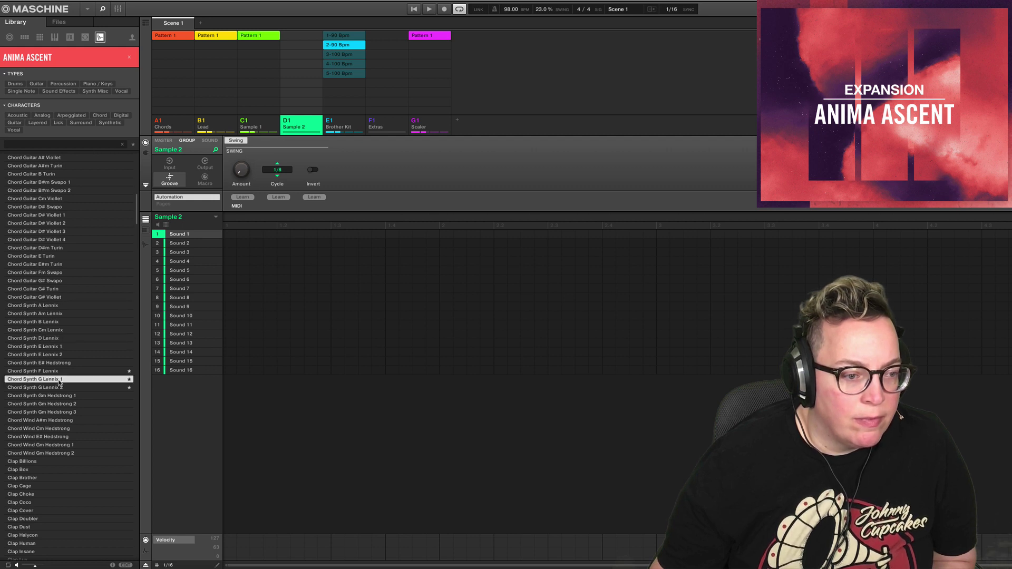
pyautogui.click(83, 307)
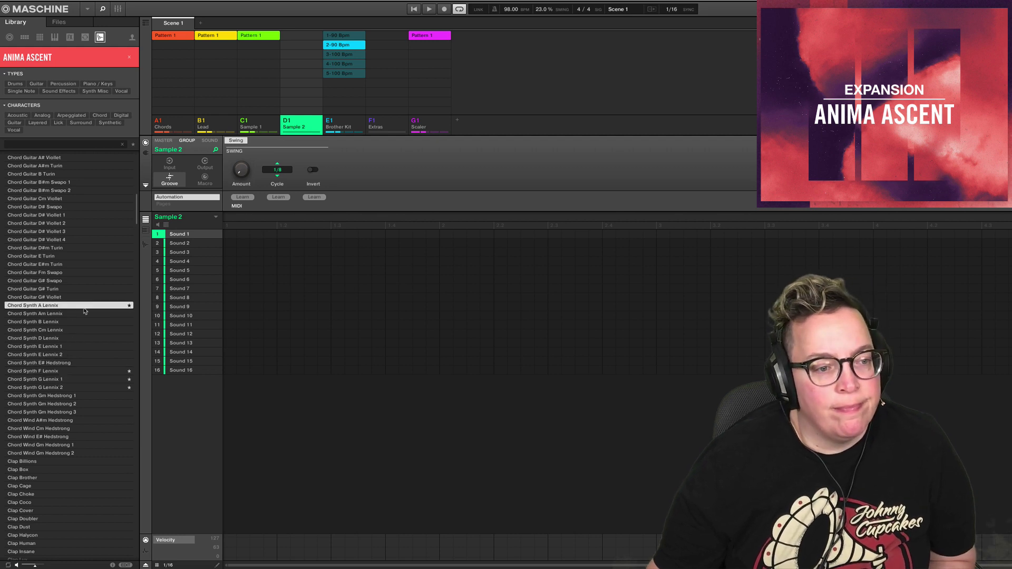
# - Open the Scaler plug-in on the Scaler group's first sound to consult its chord set
pyautogui.click(179, 127)
pyautogui.click(418, 126)
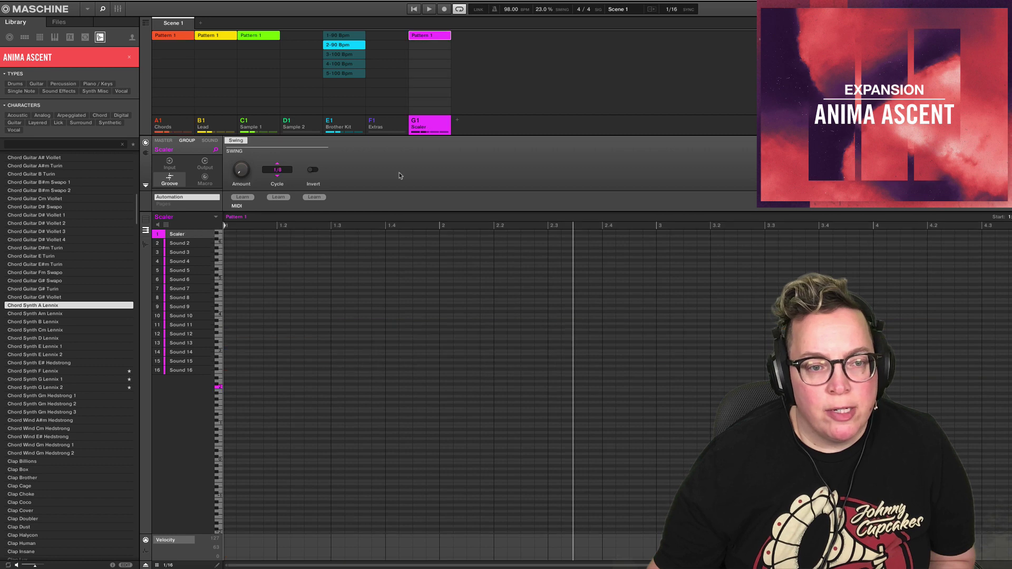
pyautogui.click(146, 154)
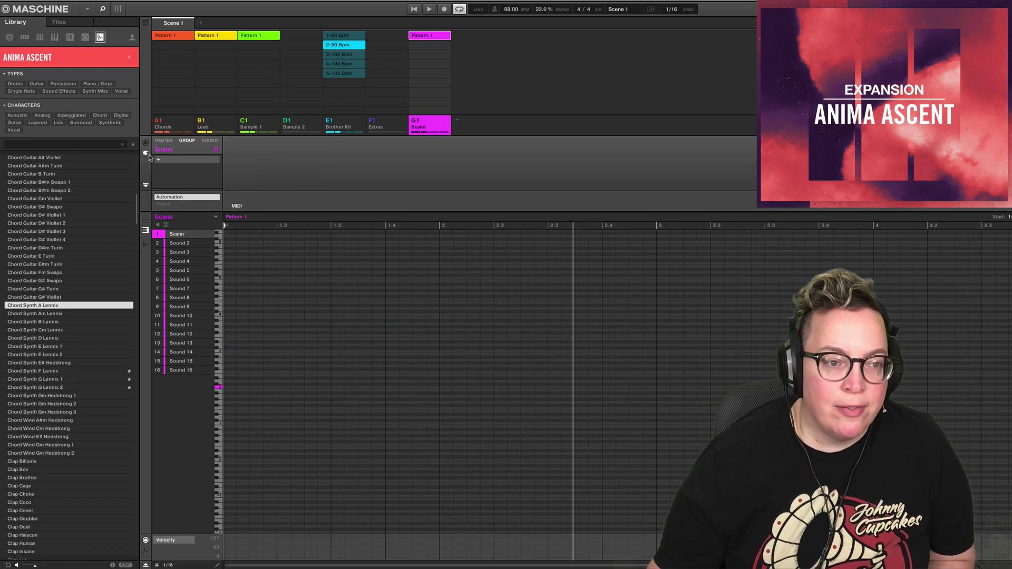
pyautogui.click(208, 141)
pyautogui.click(189, 161)
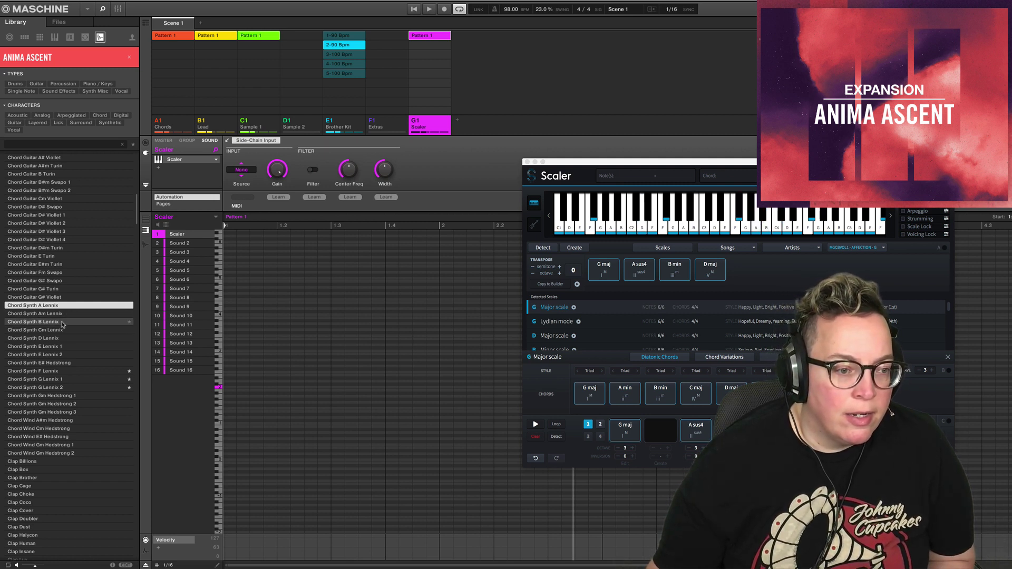
# - Audition the Chord Synth B, Cm, G 1, G 2 and A Lennix one-shots alongside Scaler's chord set
pyautogui.click(42, 321)
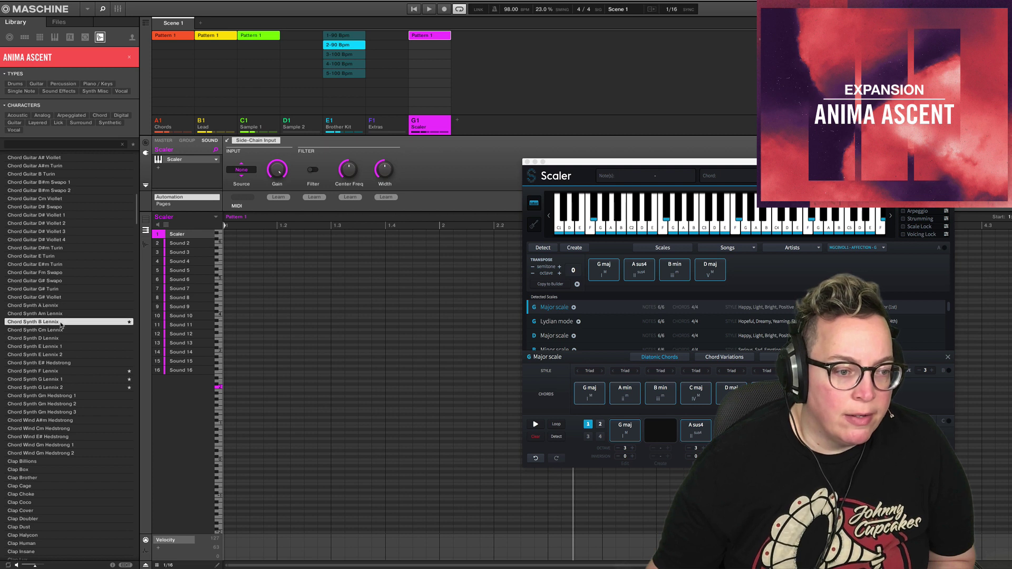
pyautogui.click(56, 330)
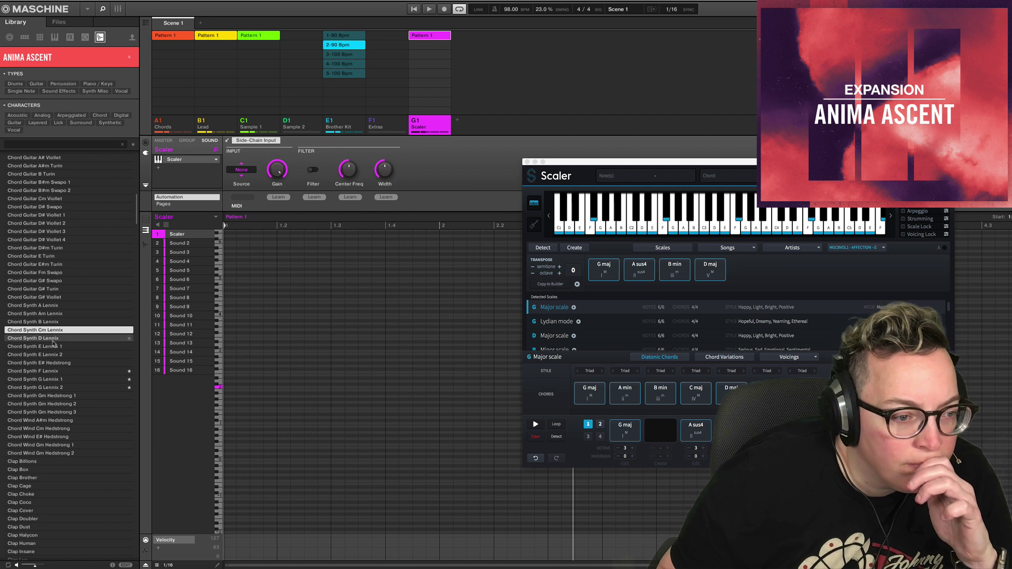
pyautogui.click(60, 380)
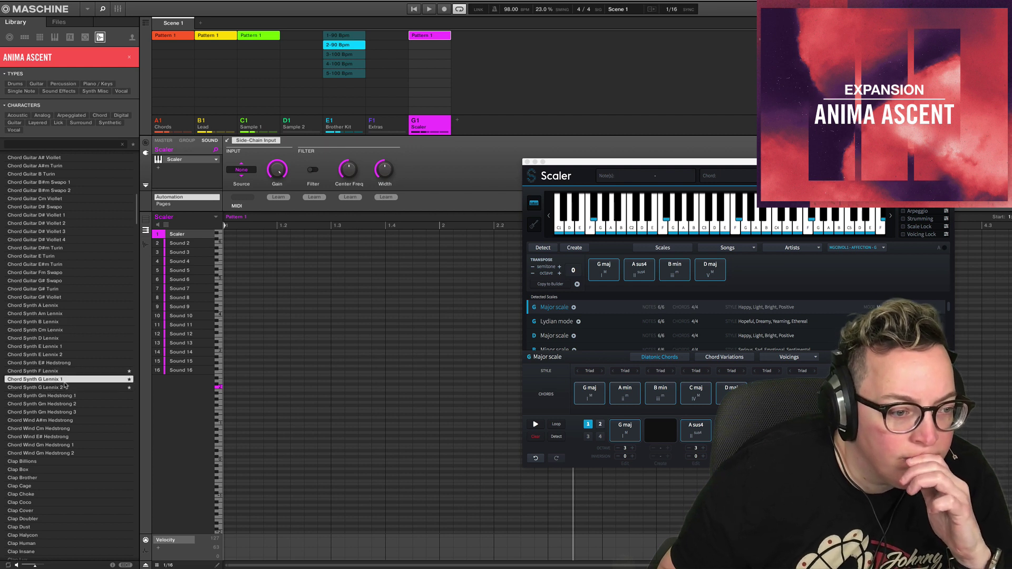
pyautogui.click(59, 389)
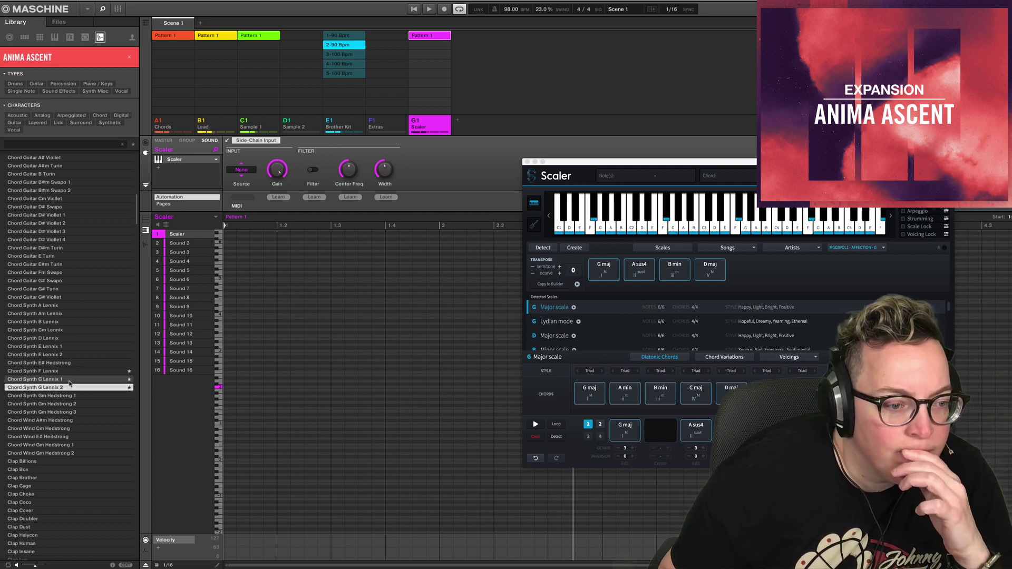
pyautogui.click(70, 380)
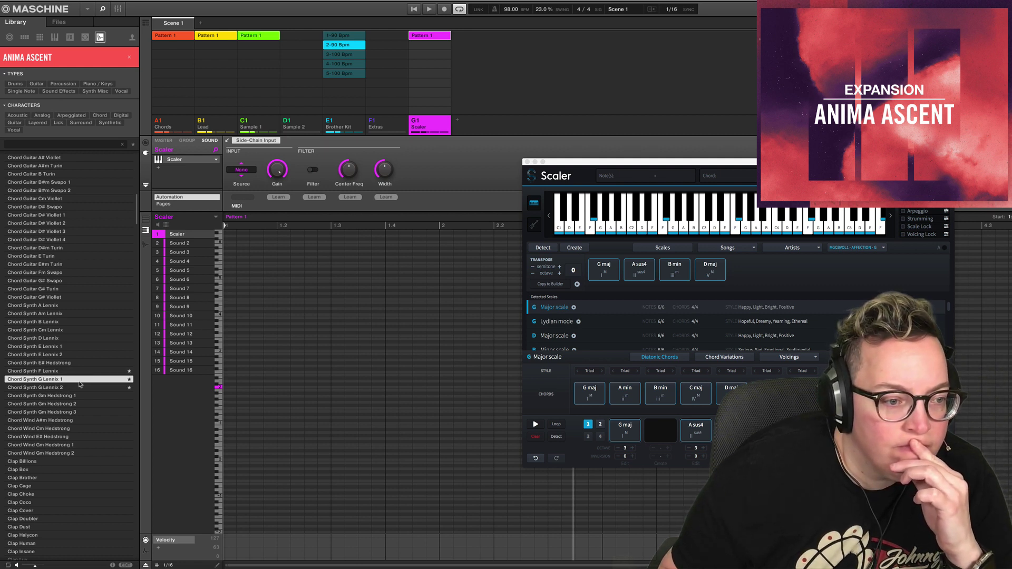
pyautogui.click(102, 306)
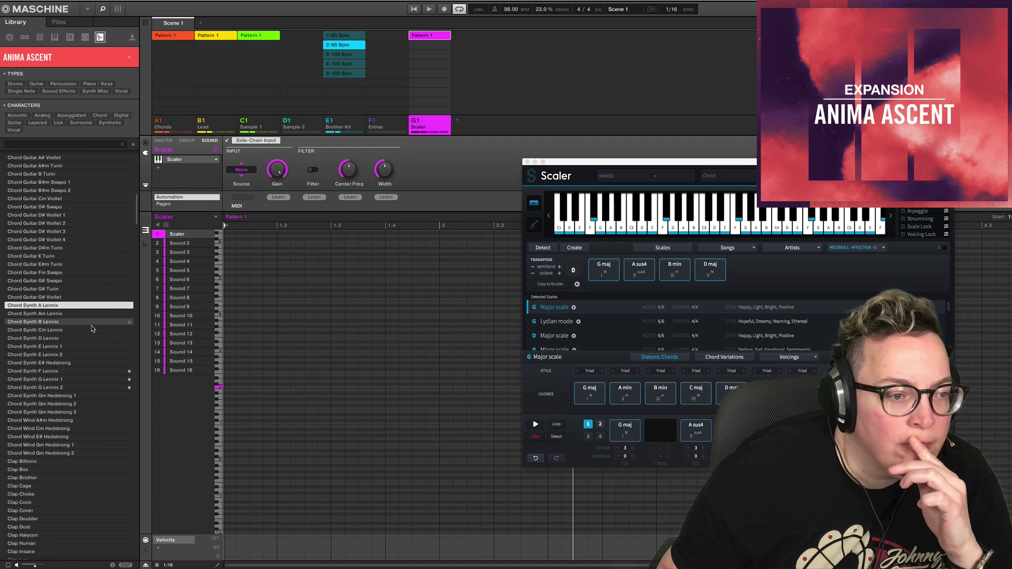
# - Look through the rest of the Anima Ascent one-shots, from bass and kick to SFX and shaker sounds
pyautogui.scroll(-1, 52, 453)
pyautogui.scroll(-20, 53, 453)
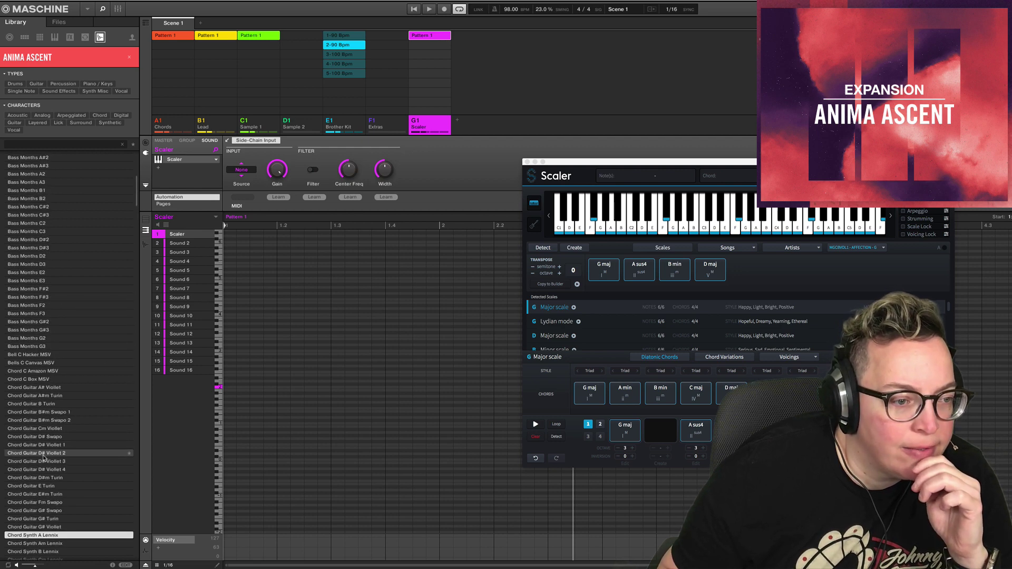
pyautogui.scroll(-20, 11, 464)
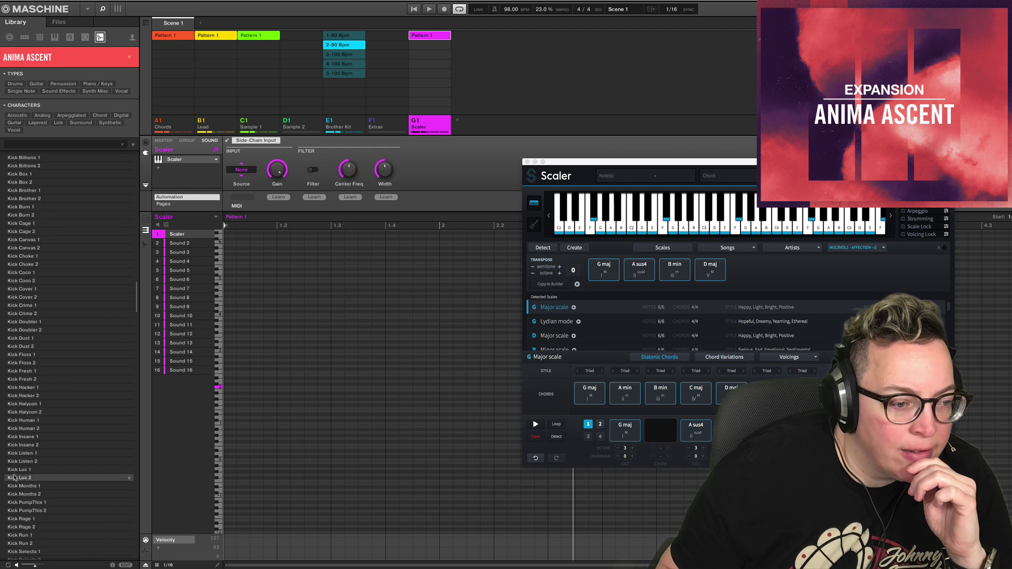
pyautogui.moveTo(136, 316); pyautogui.dragTo(146, 442)
pyautogui.scroll(-8, 147, 443)
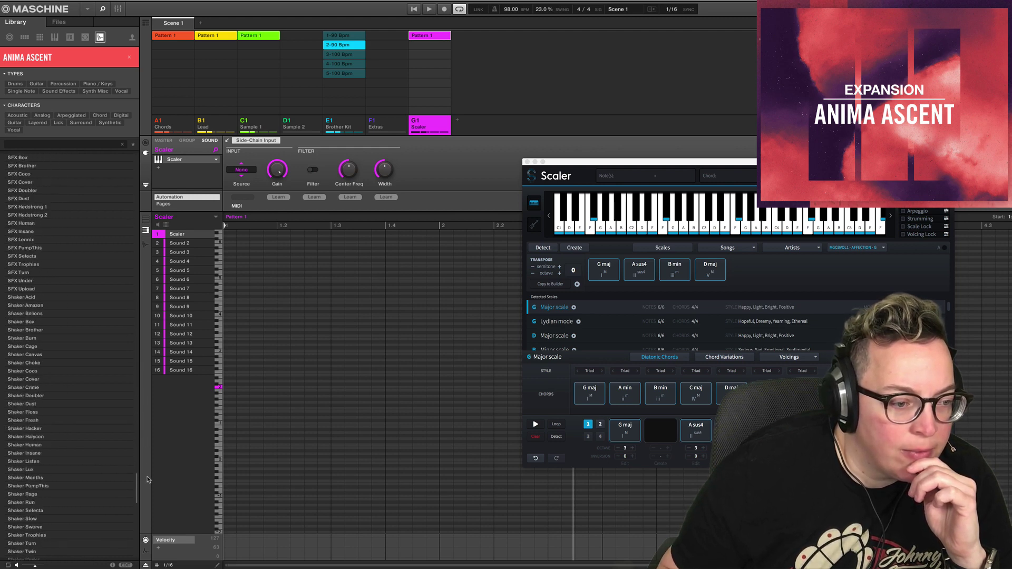
pyautogui.scroll(20, 95, 264)
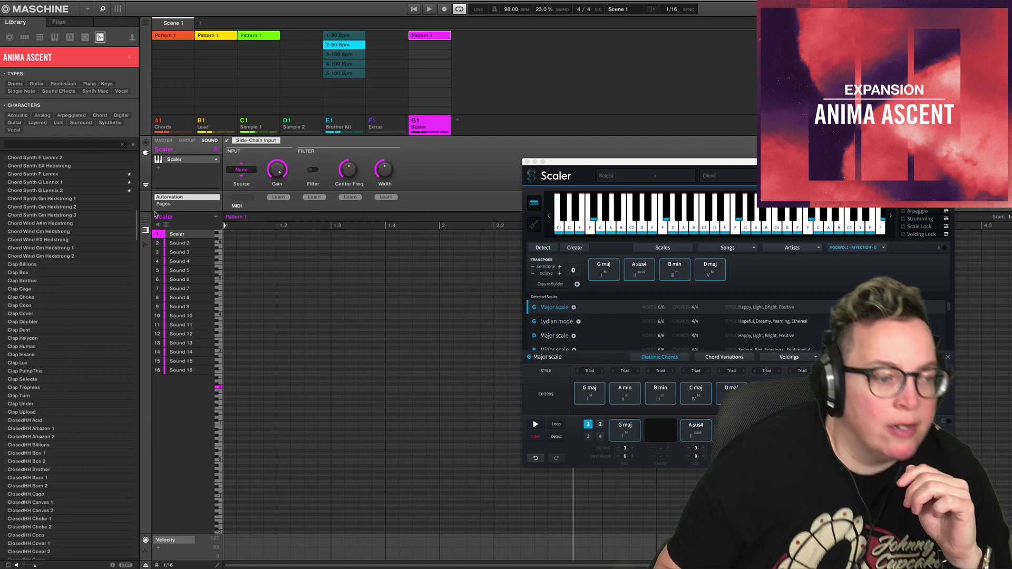
# - Search the Anima Ascent one-shots for "lick" and audition several guitar licks plus Lick Keys G Rage
pyautogui.click(50, 144)
pyautogui.write('lick')
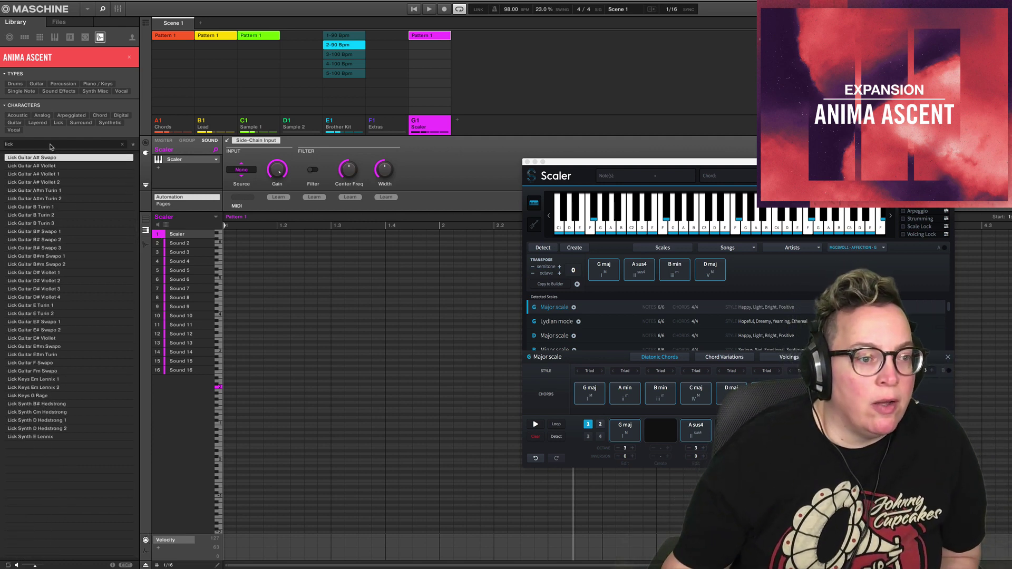
pyautogui.click(53, 182)
pyautogui.click(55, 198)
pyautogui.click(50, 207)
pyautogui.click(49, 215)
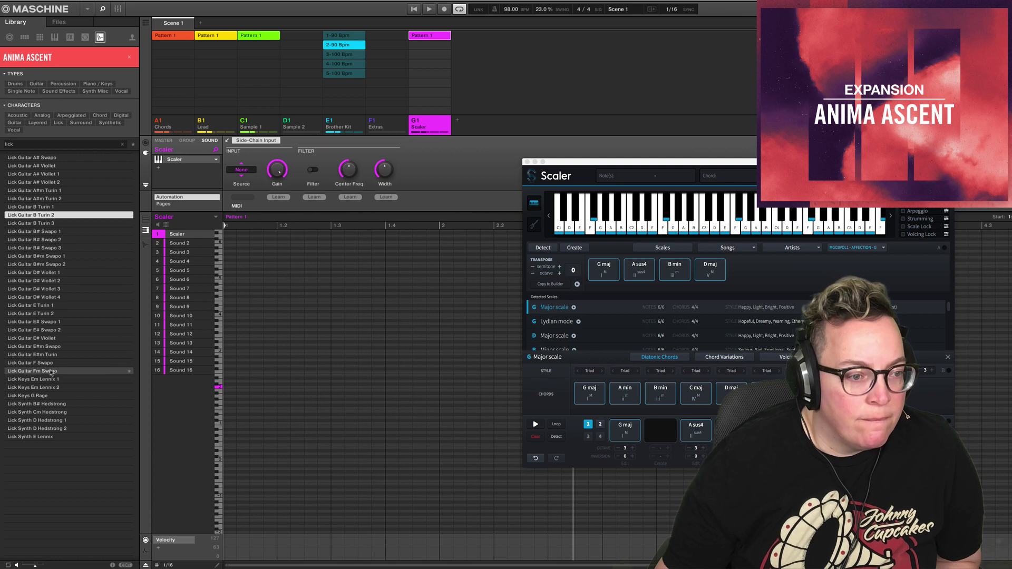
pyautogui.click(49, 308)
pyautogui.click(47, 315)
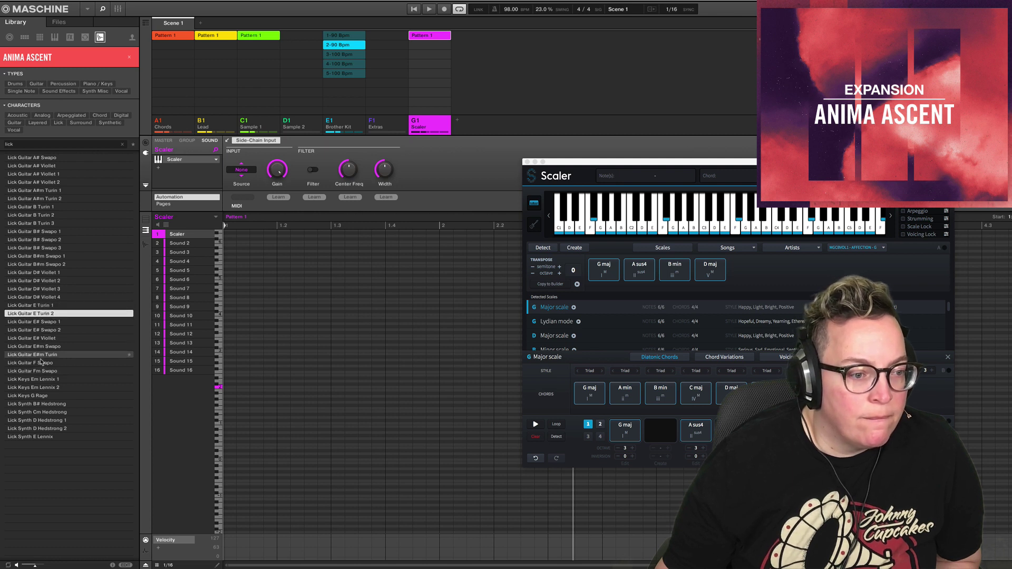
pyautogui.click(51, 363)
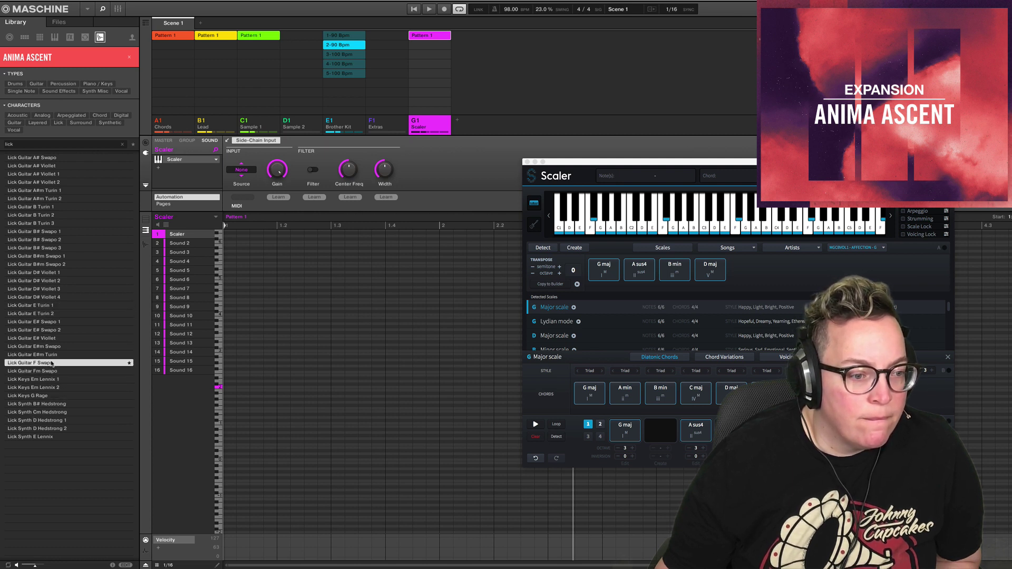
pyautogui.click(53, 396)
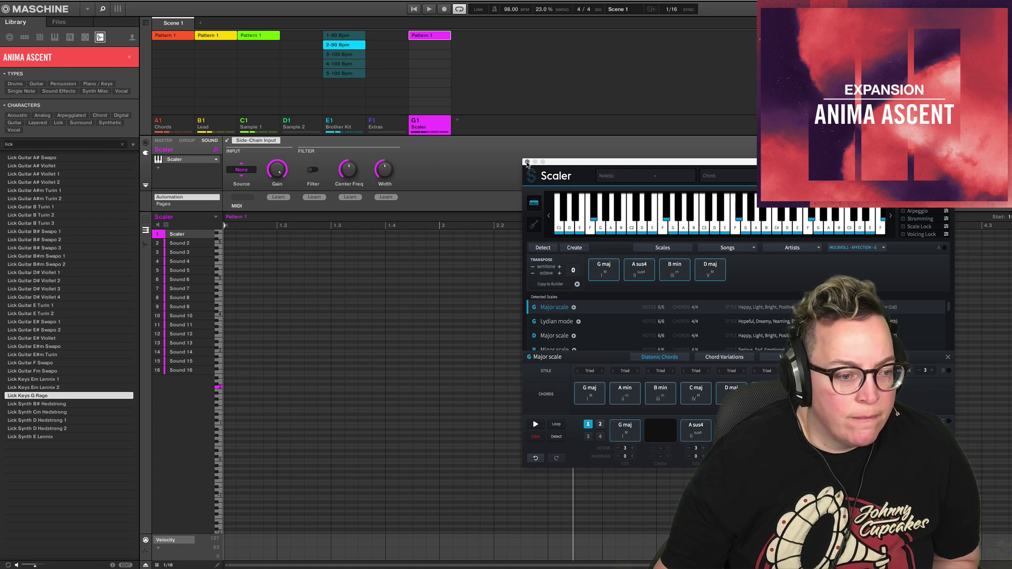
# - Audition Lick Synth D Hedstrong 1, Lick Synth D Hedstrong 2 and Lick Synth E Lennix, closing the Scaler plug-in window
pyautogui.click(75, 422)
pyautogui.press('Down')
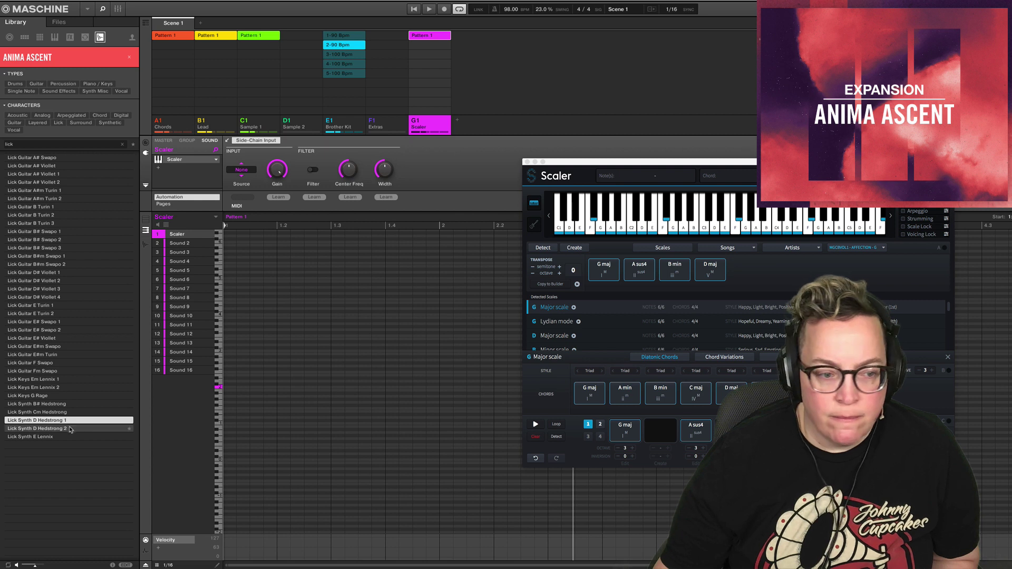
pyautogui.click(77, 422)
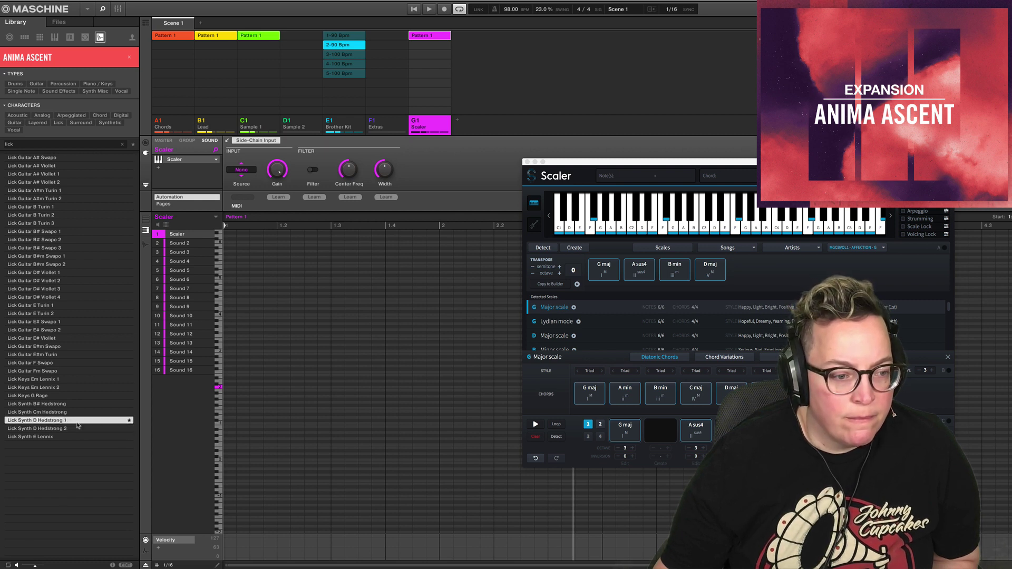
pyautogui.click(527, 161)
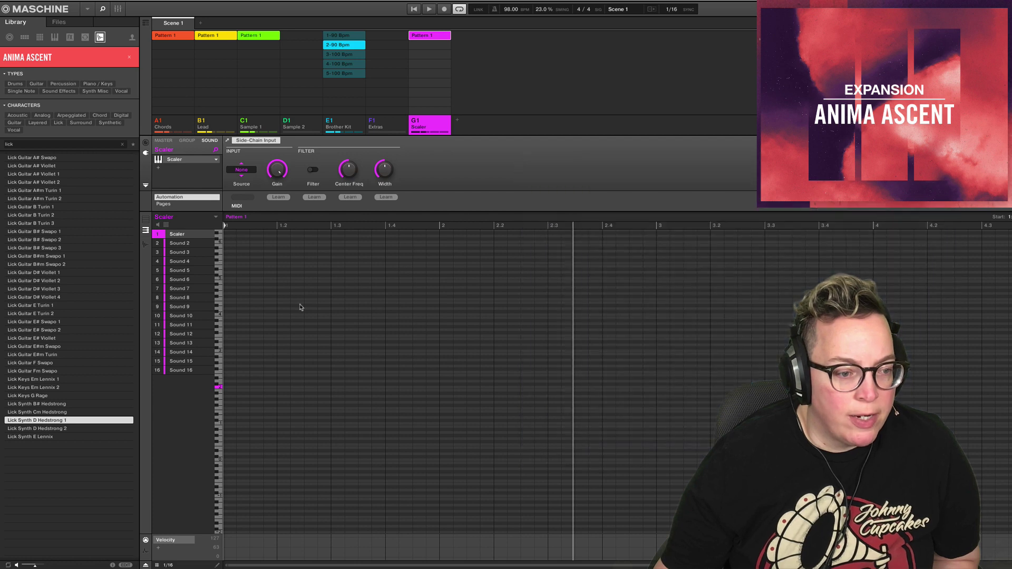
pyautogui.click(63, 429)
pyautogui.press('Down')
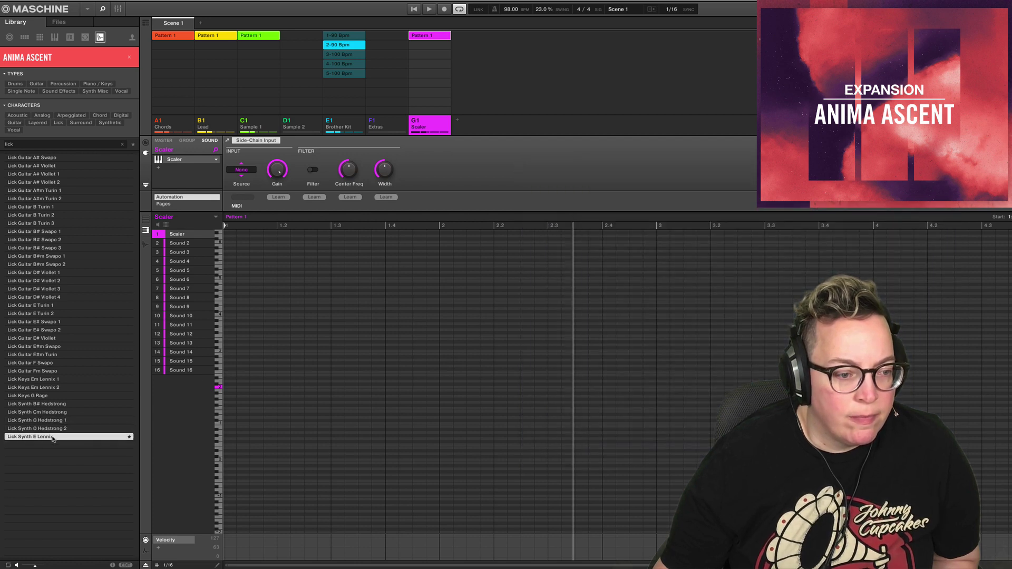
pyautogui.click(75, 422)
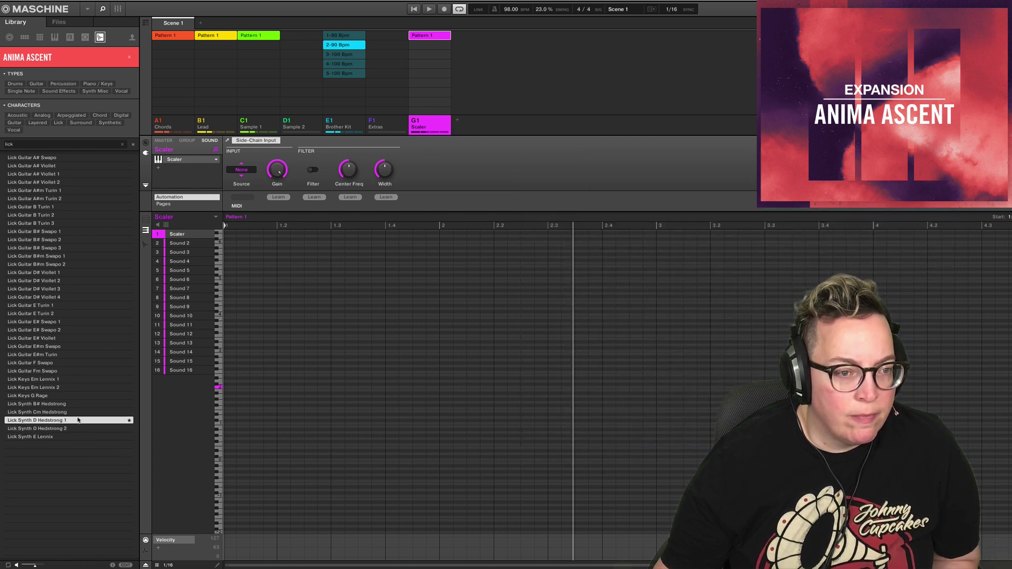
# - Mute the Sample 1 group and play the scene from the start
pyautogui.click(203, 122)
pyautogui.click(201, 124)
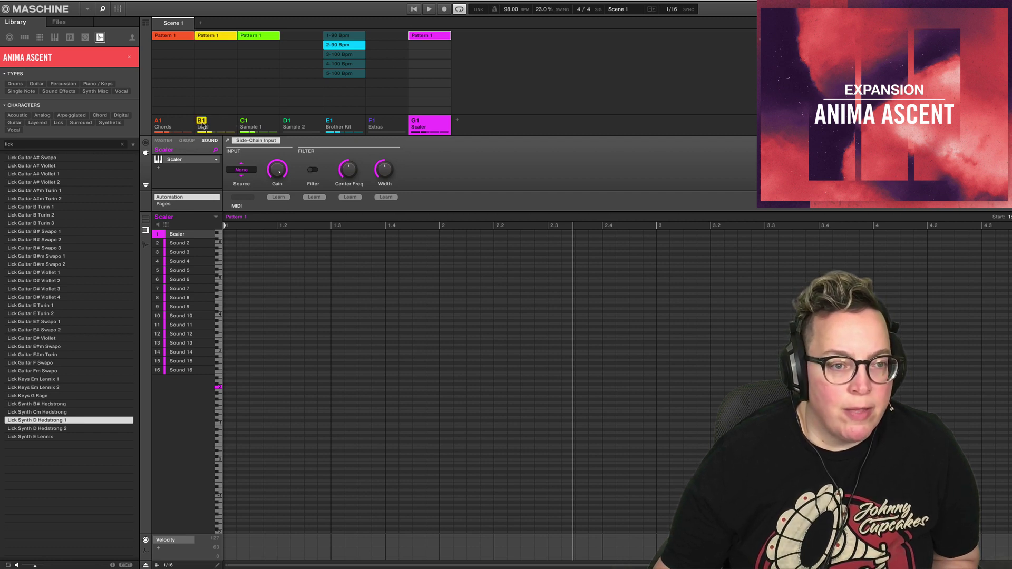
pyautogui.click(242, 124)
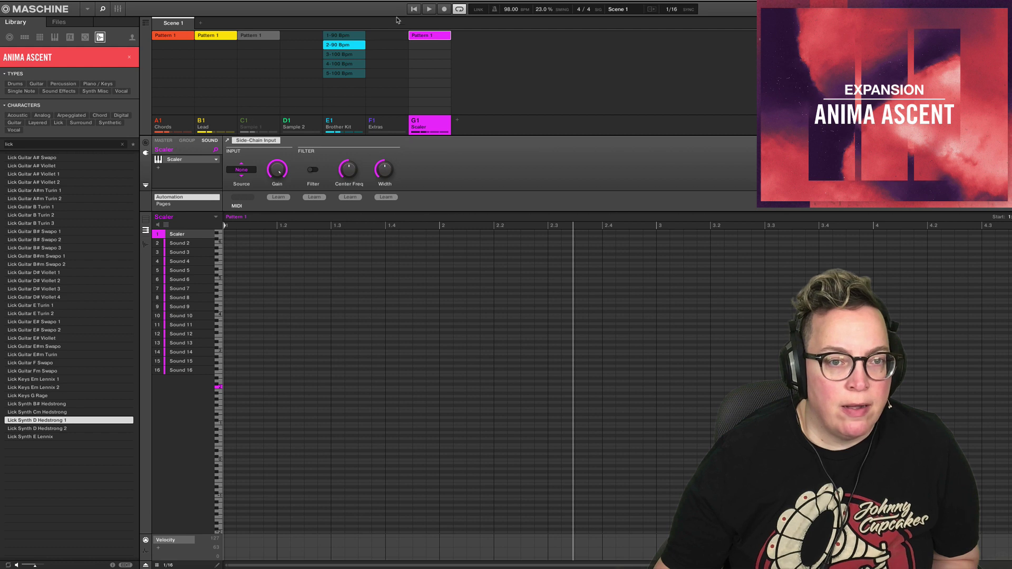
pyautogui.click(412, 8)
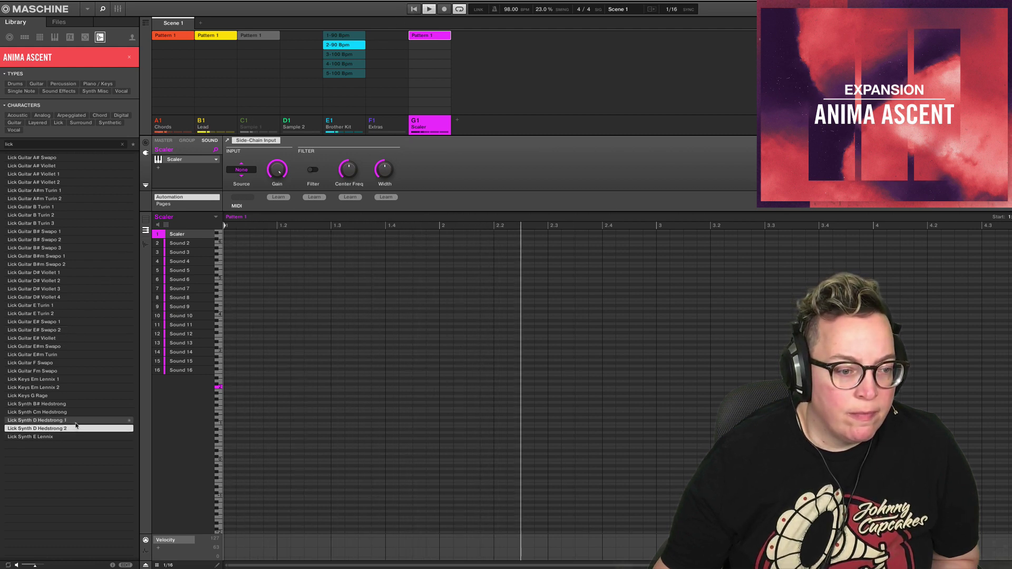
# - Compare the Lick Synth Cm Hedstrong, D Hedstrong 1 and D Hedstrong 2 one-shots against the playing beat
pyautogui.click(64, 412)
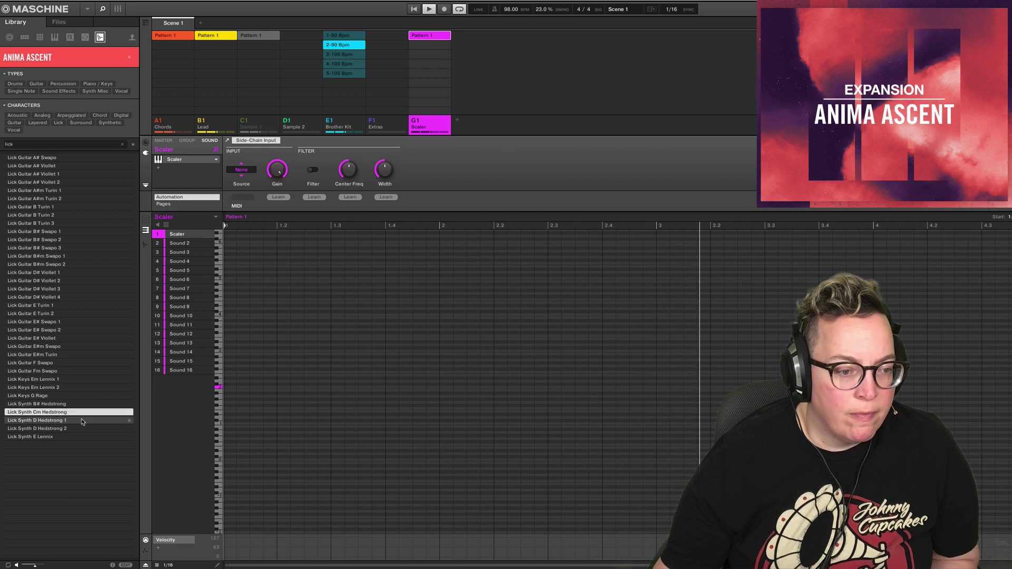
pyautogui.click(81, 421)
pyautogui.click(69, 432)
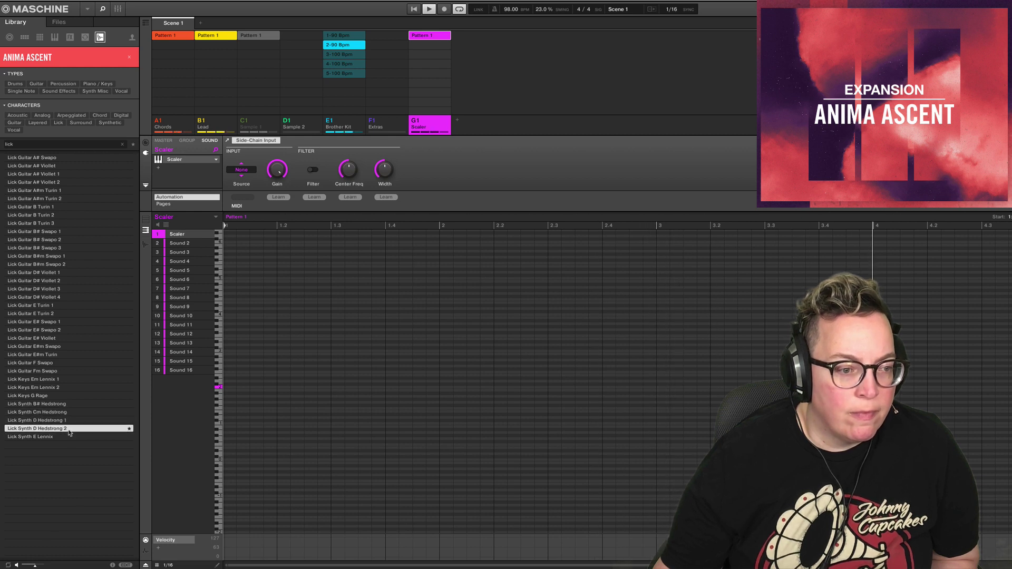
pyautogui.click(82, 425)
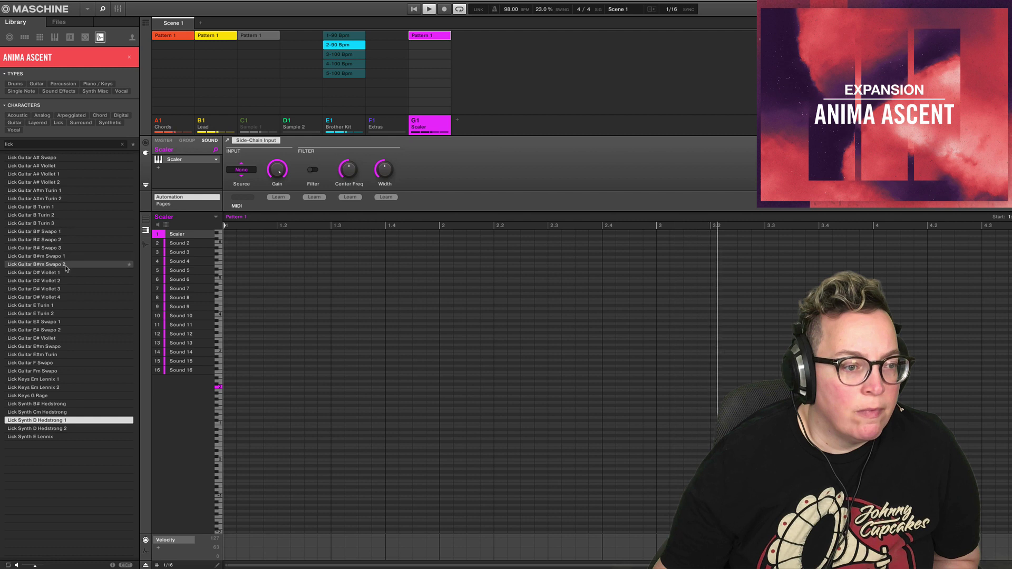
pyautogui.click(67, 430)
pyautogui.click(76, 422)
pyautogui.press('Up')
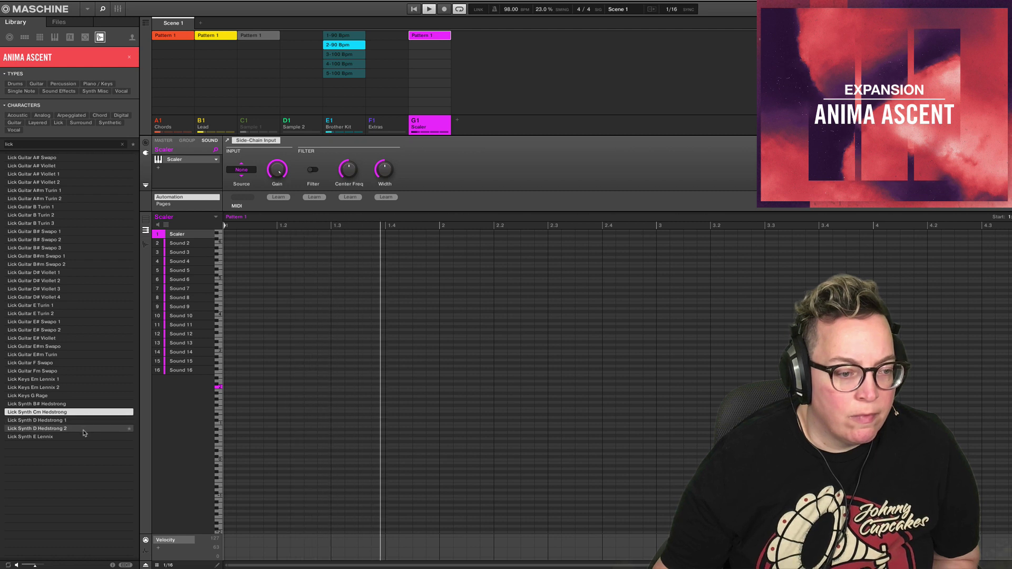
pyautogui.click(84, 431)
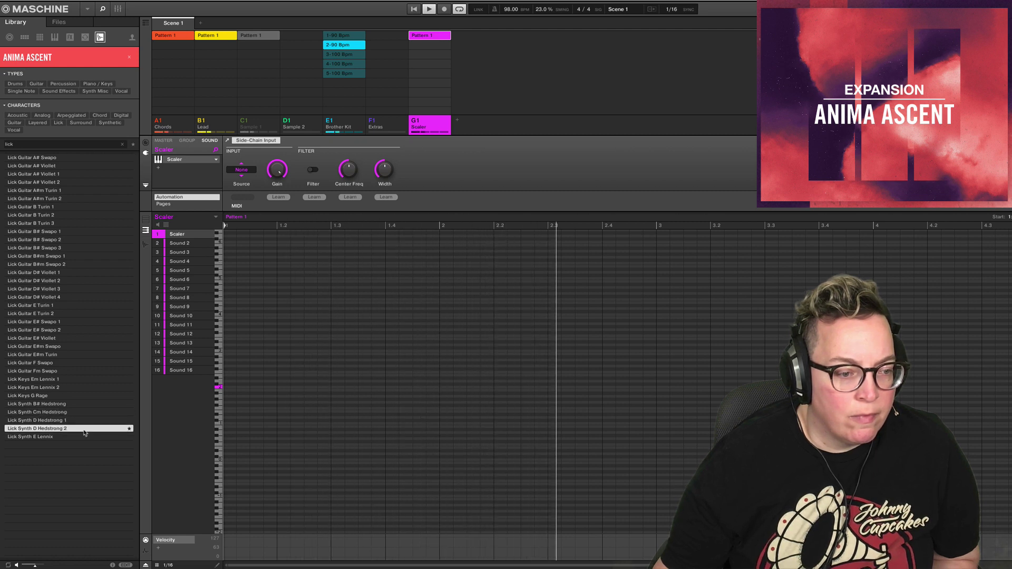
pyautogui.click(96, 421)
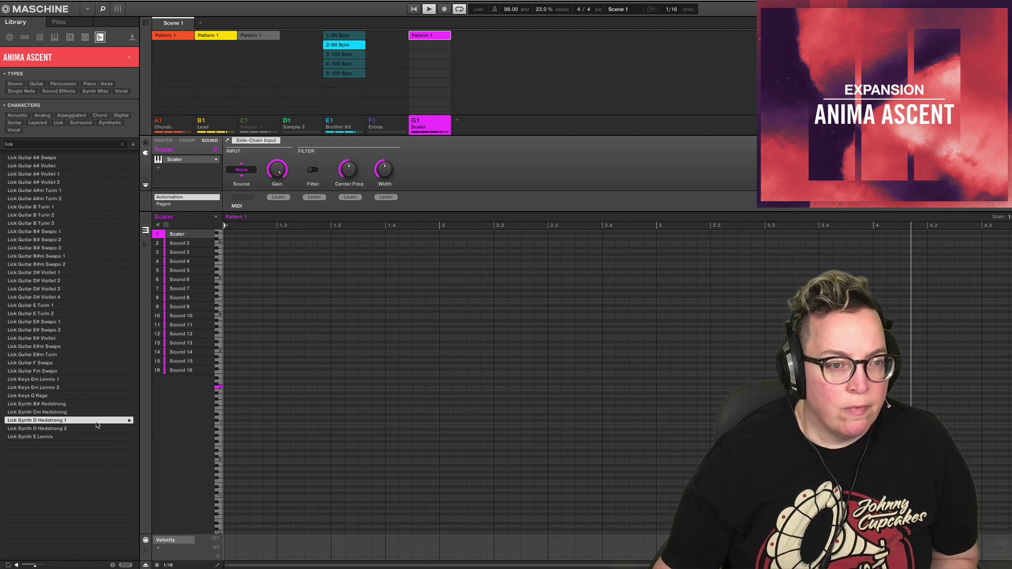
# - Load Lick Synth D Hedstrong 1 onto the Sample 2 group's first sound and draw a nearly one-bar note starting at bar 3
pyautogui.click(301, 125)
pyautogui.doubleClick(62, 421)
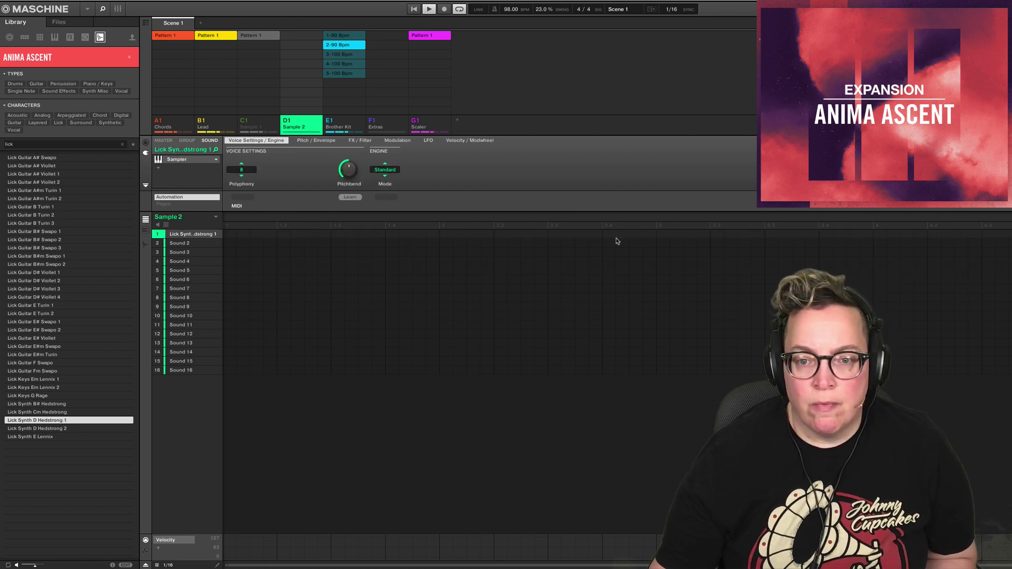
pyautogui.click(661, 235)
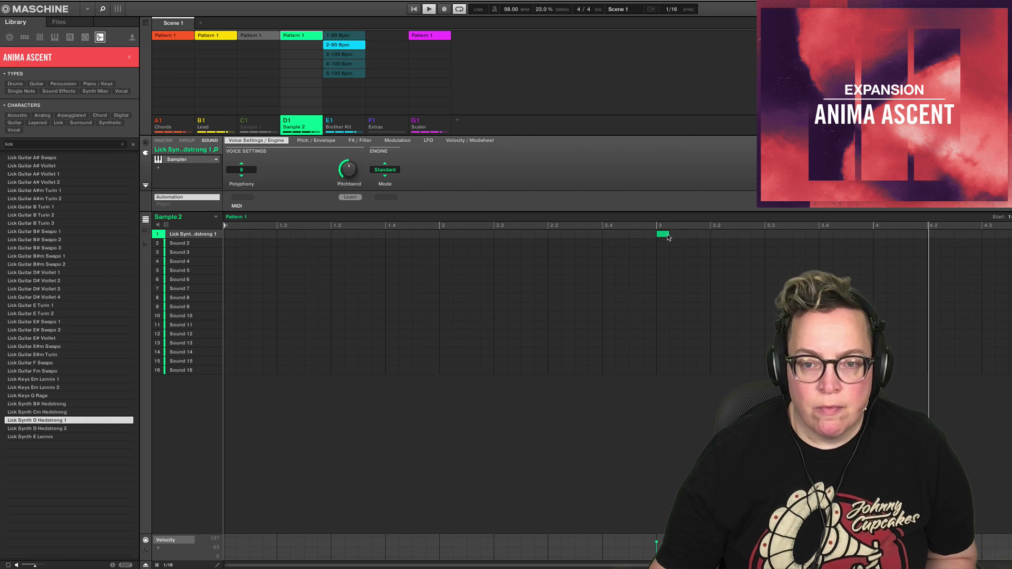
pyautogui.moveTo(668, 237); pyautogui.dragTo(859, 236)
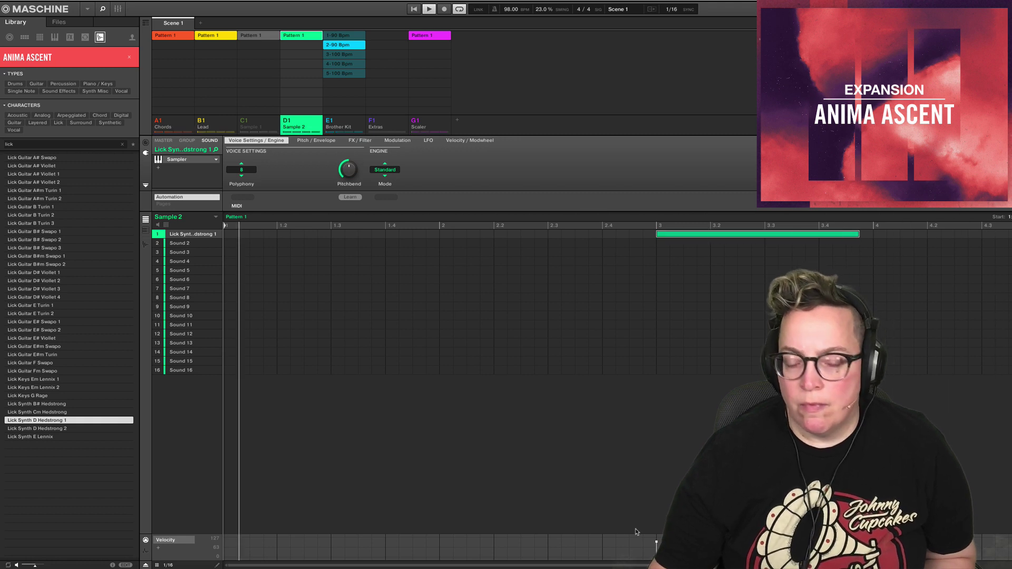
# - Move the first sound's lick note to start at bar 2 and replay the pattern from the start
pyautogui.moveTo(722, 235); pyautogui.dragTo(498, 235)
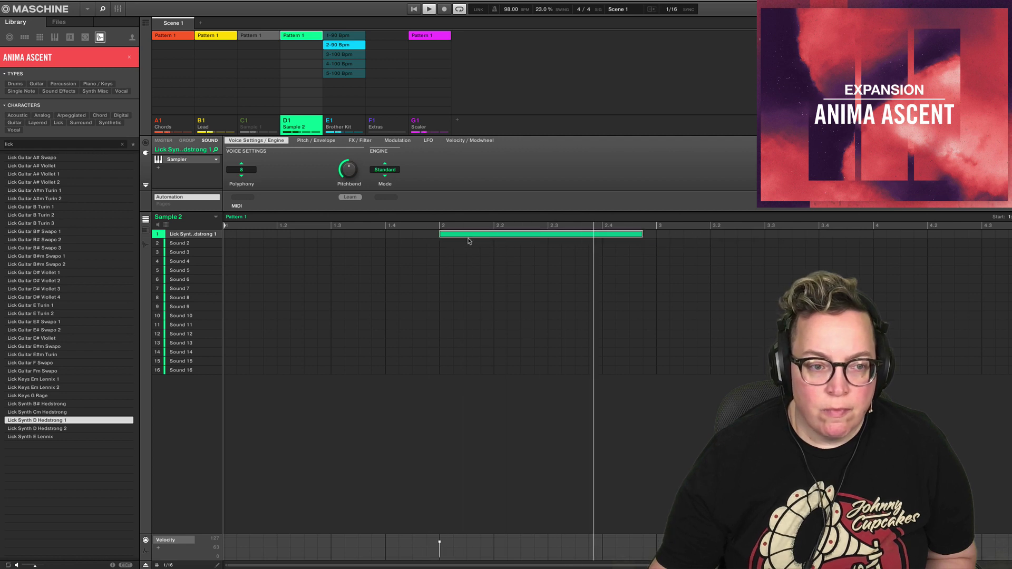
pyautogui.click(427, 10)
pyautogui.click(411, 8)
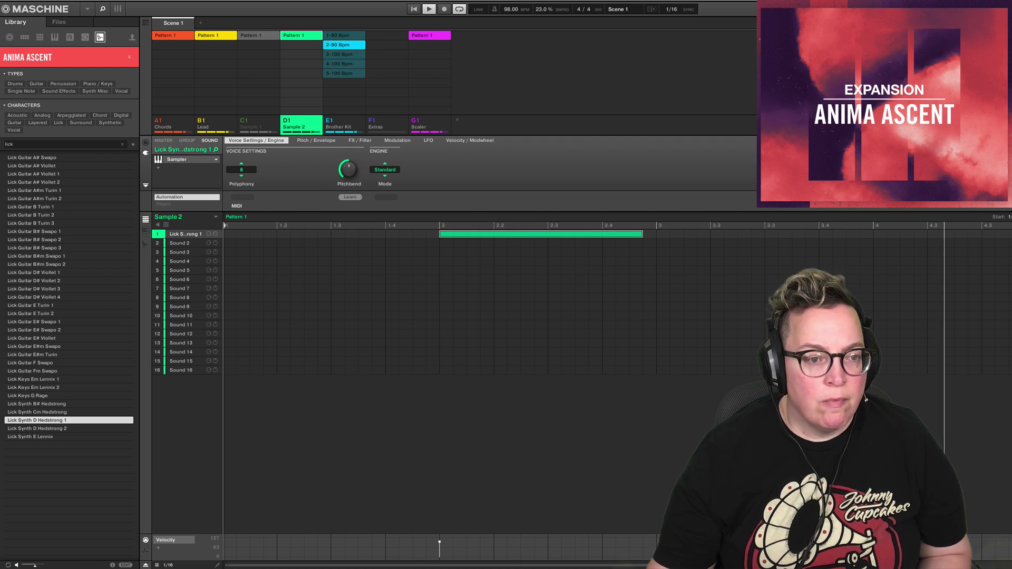
pyautogui.press('space')
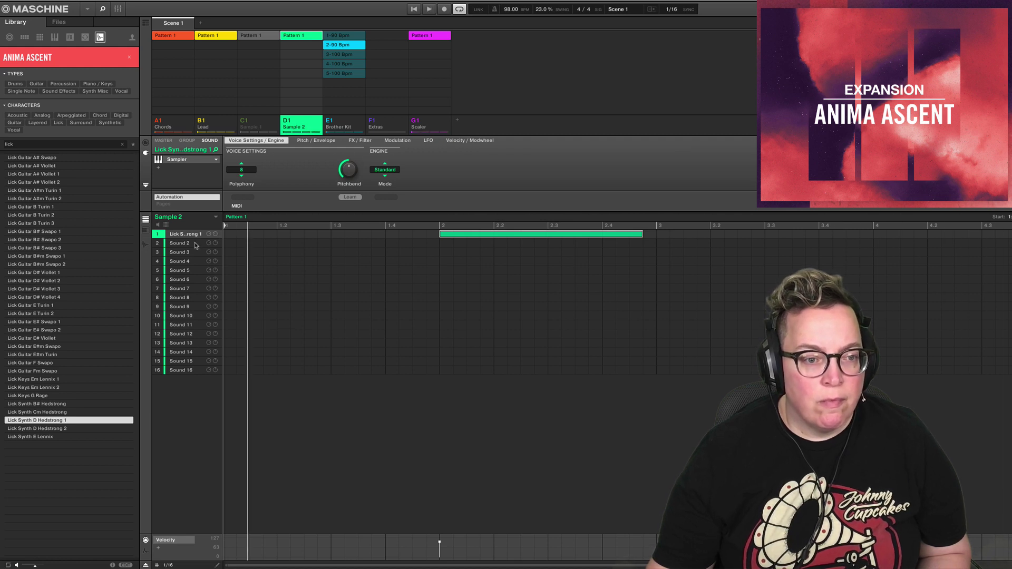
# - Load Lick Synth D Hedstrong 1 onto Sound 2 and draw a long note at bar 4 in the Sound 3 row
pyautogui.click(194, 243)
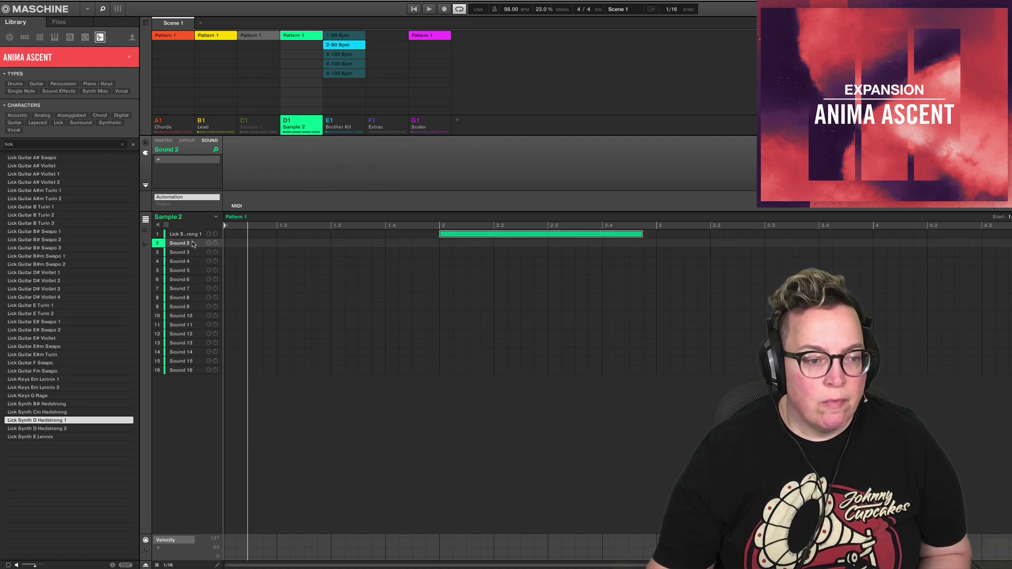
pyautogui.doubleClick(76, 421)
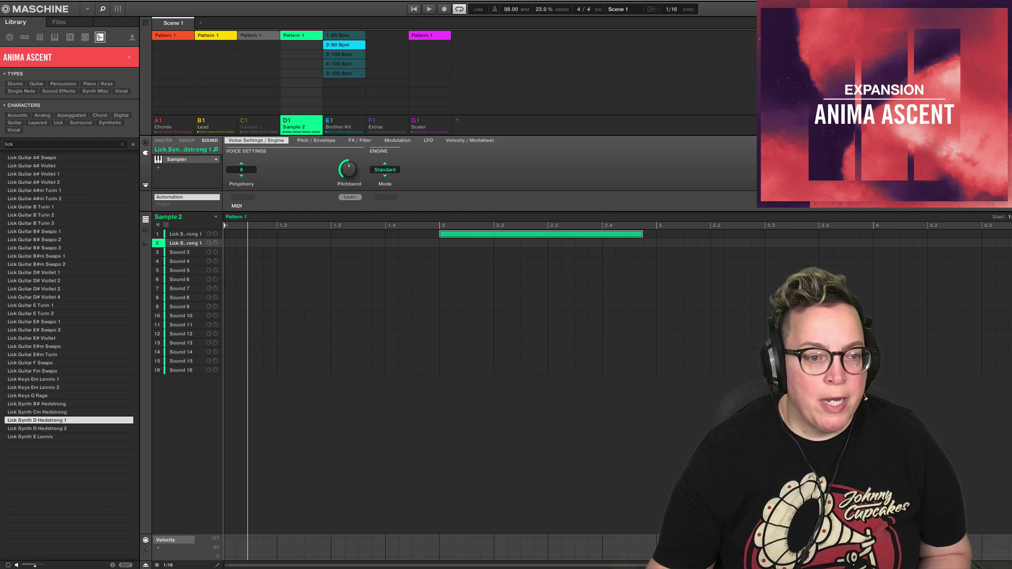
pyautogui.click(879, 252)
pyautogui.moveTo(887, 252); pyautogui.dragTo(1005, 251)
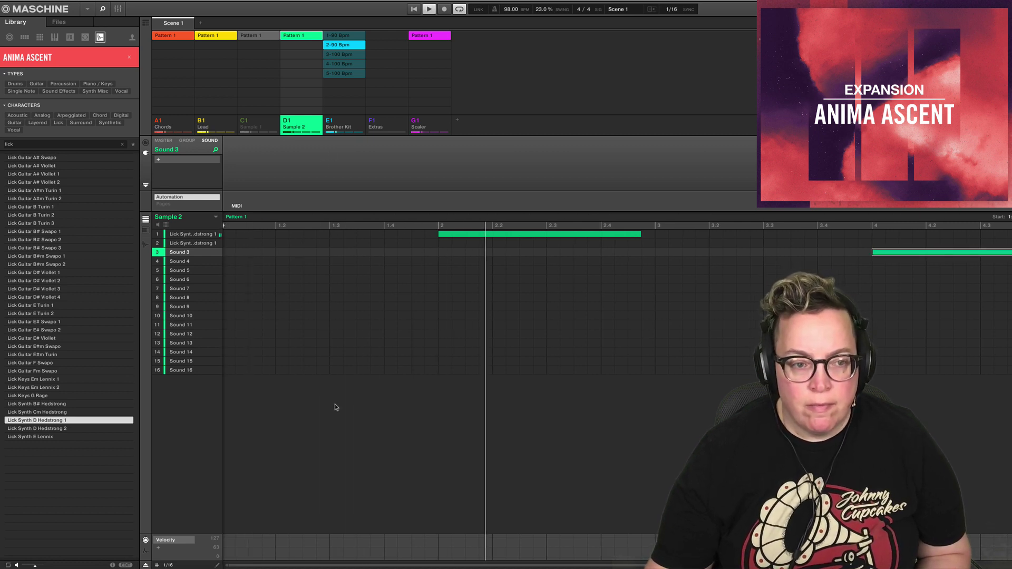
# - Move the bar 4 note from the Sound 3 row up to the second sound's row
pyautogui.moveTo(180, 235)
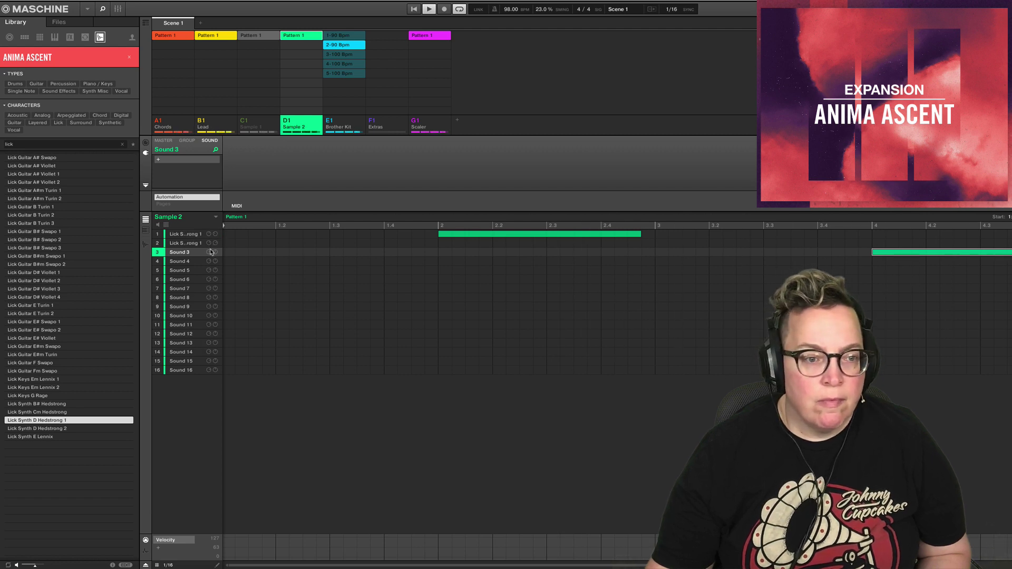
pyautogui.click(187, 244)
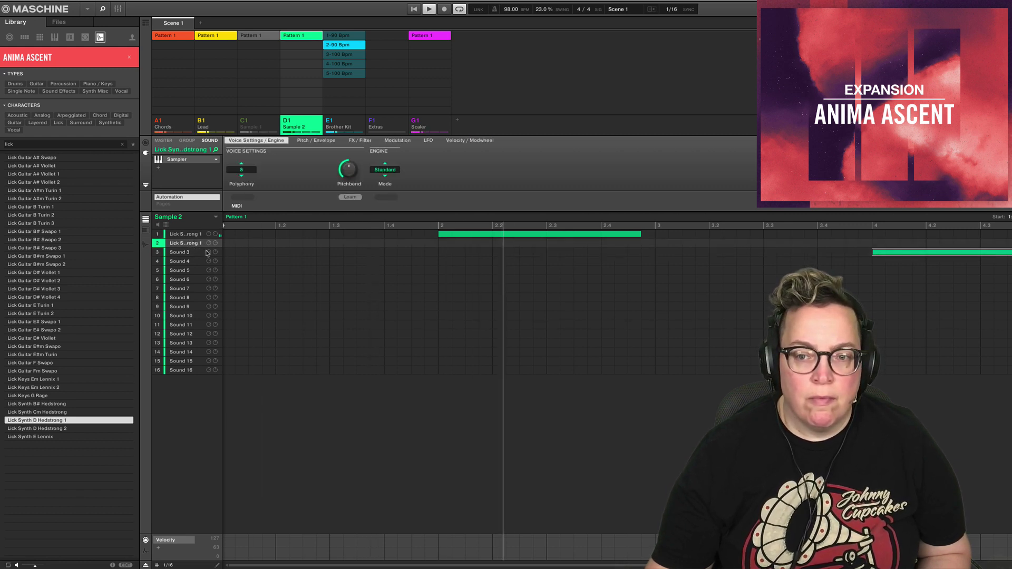
pyautogui.click(922, 251)
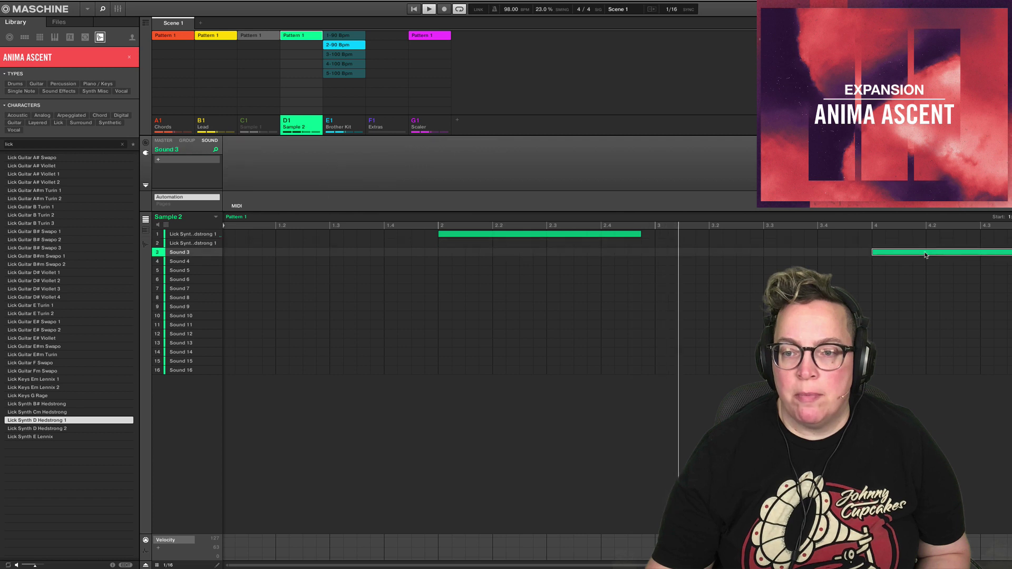
pyautogui.moveTo(922, 251); pyautogui.dragTo(921, 247)
# - Show the group channels in the mixer and pan the Lead group to the left
pyautogui.moveTo(206, 244)
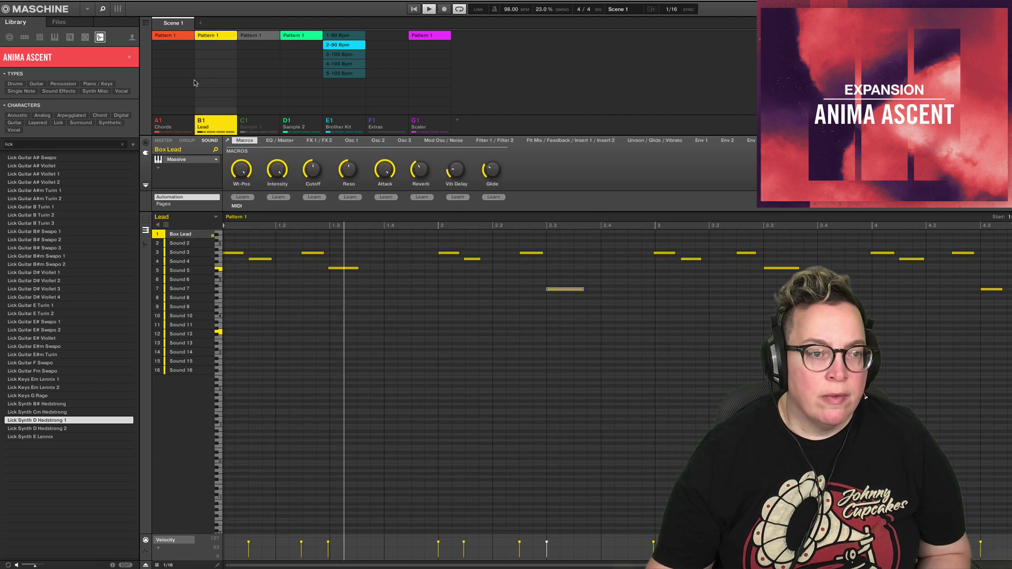
pyautogui.click(118, 9)
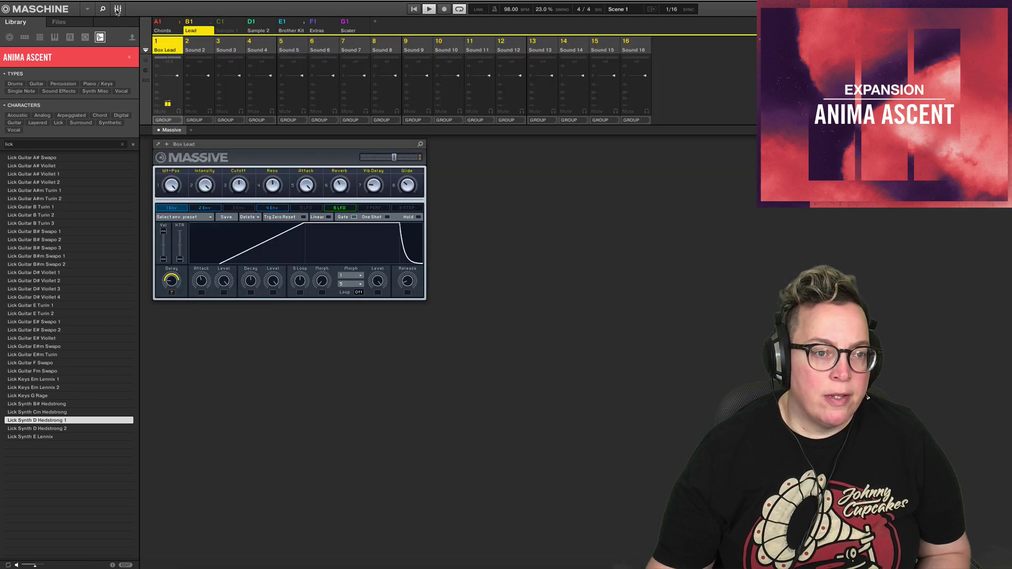
pyautogui.click(201, 26)
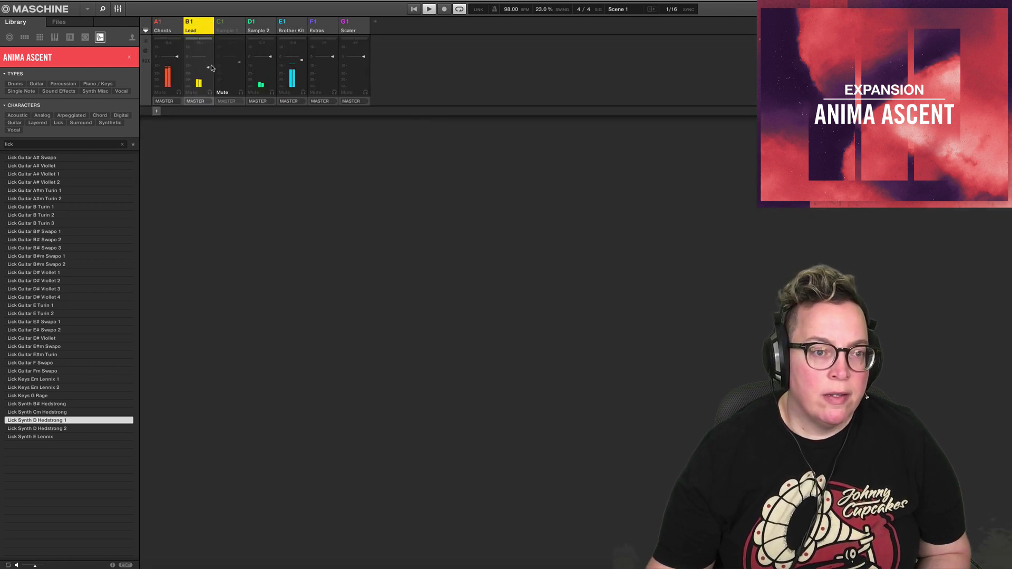
pyautogui.moveTo(199, 44); pyautogui.dragTo(194, 46)
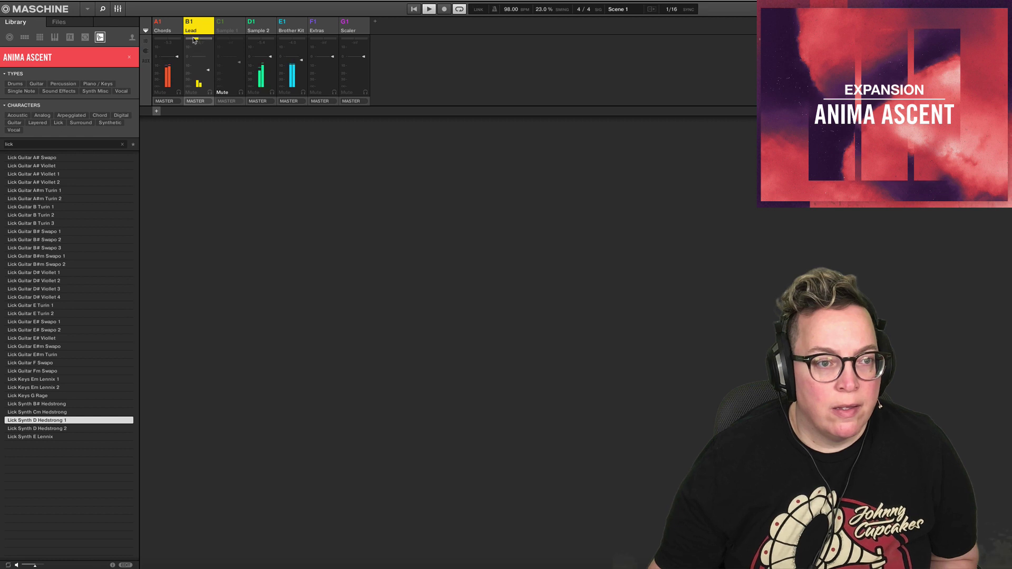
# - Open the Sample 2 group's pattern in the piano roll and examine the first sound's lick note at bar 2
pyautogui.click(117, 9)
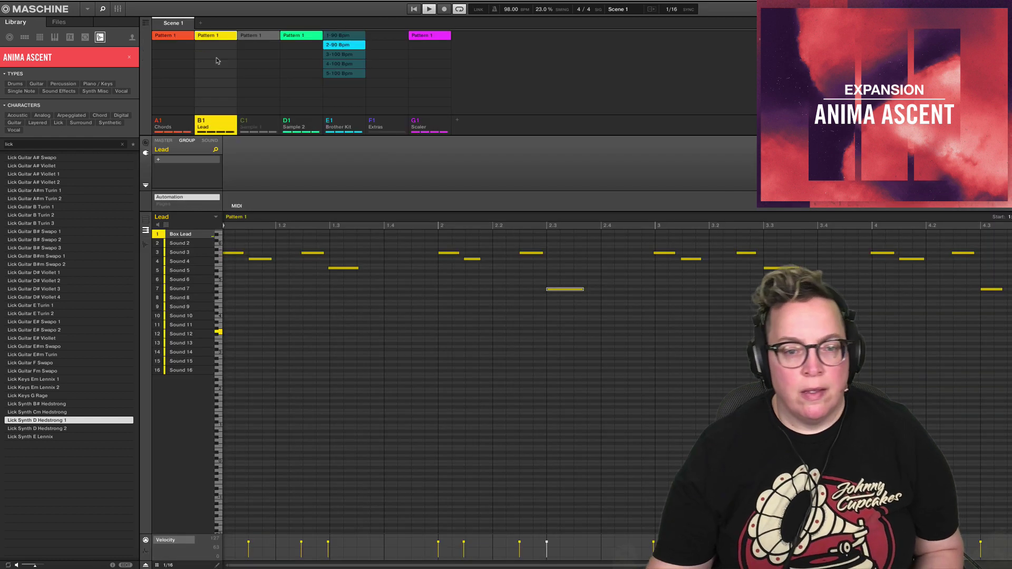
pyautogui.click(300, 35)
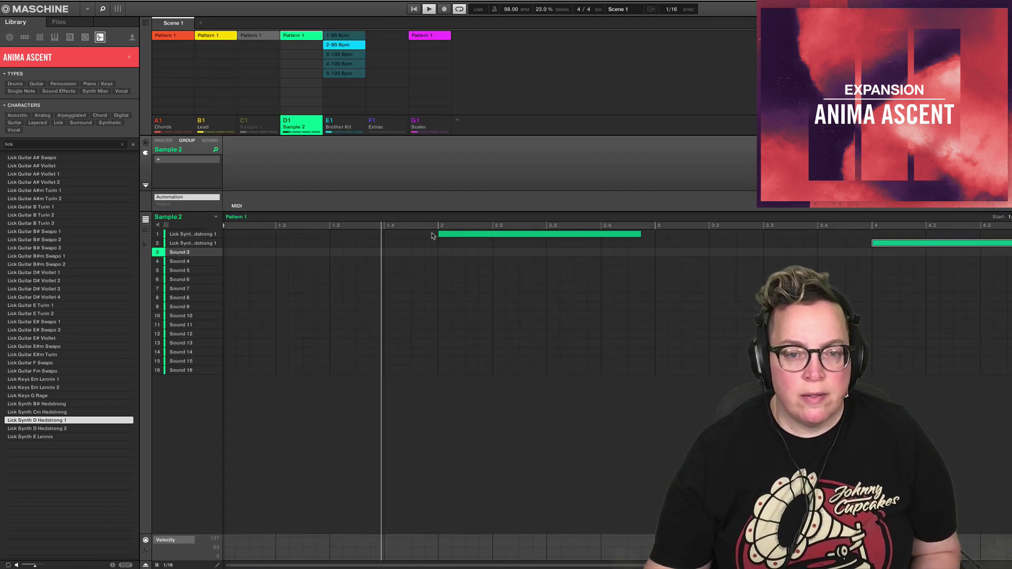
pyautogui.click(144, 230)
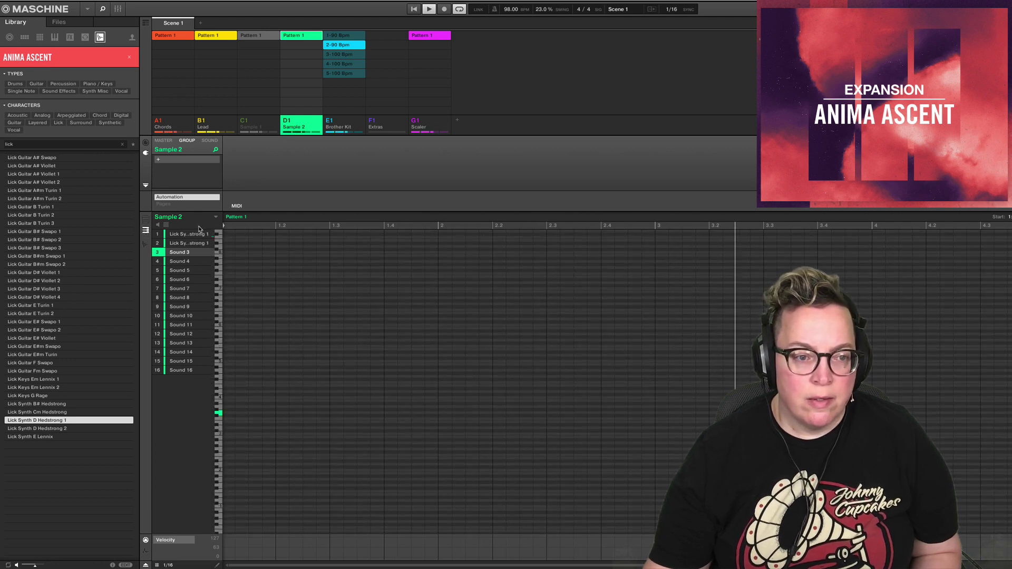
pyautogui.scroll(-1, 505, 411)
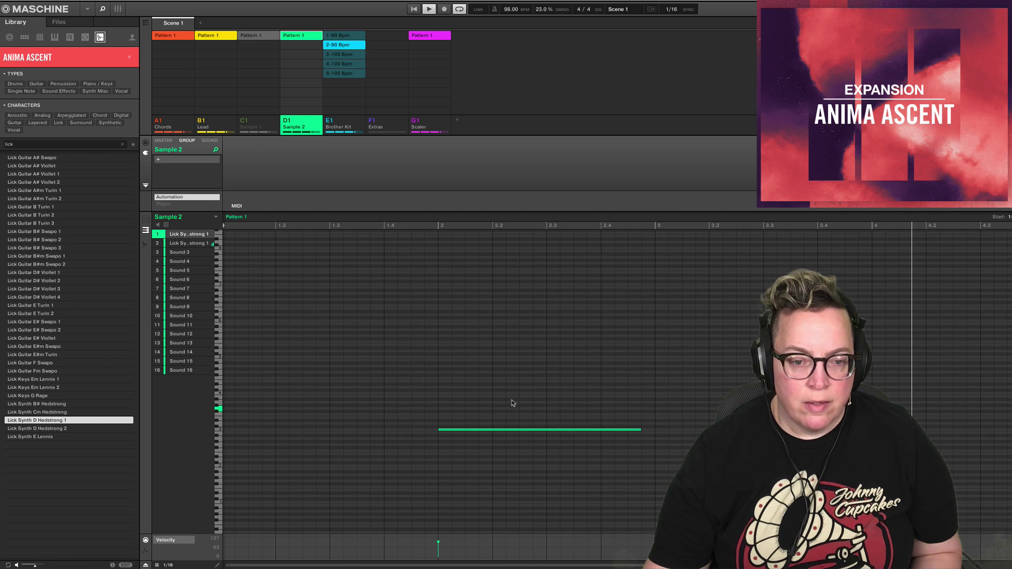
pyautogui.click(515, 429)
pyautogui.click(410, 374)
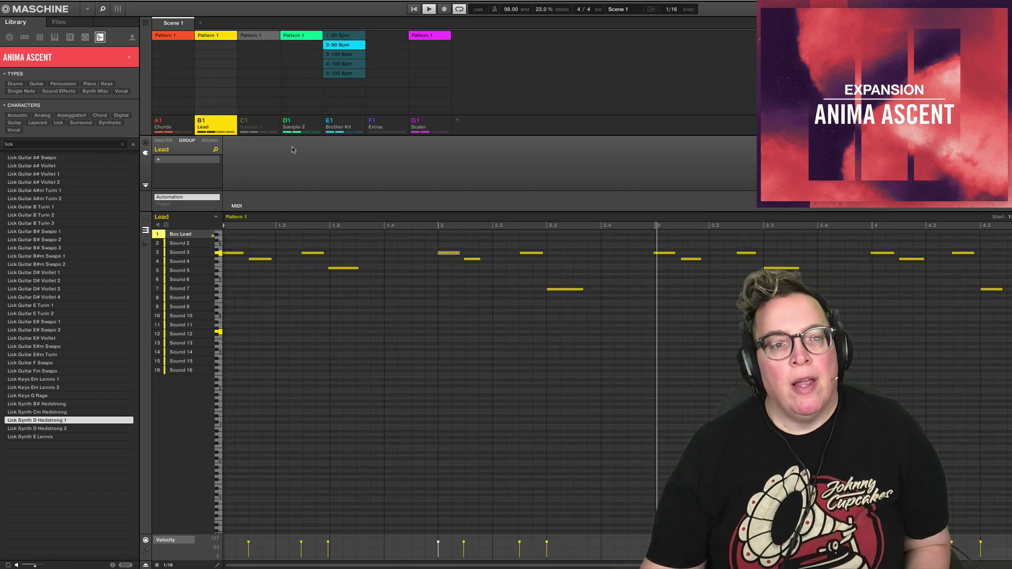
# - Unmute the Sample 1 group and bypass the HalfTime effect on its pad sound
pyautogui.click(245, 121)
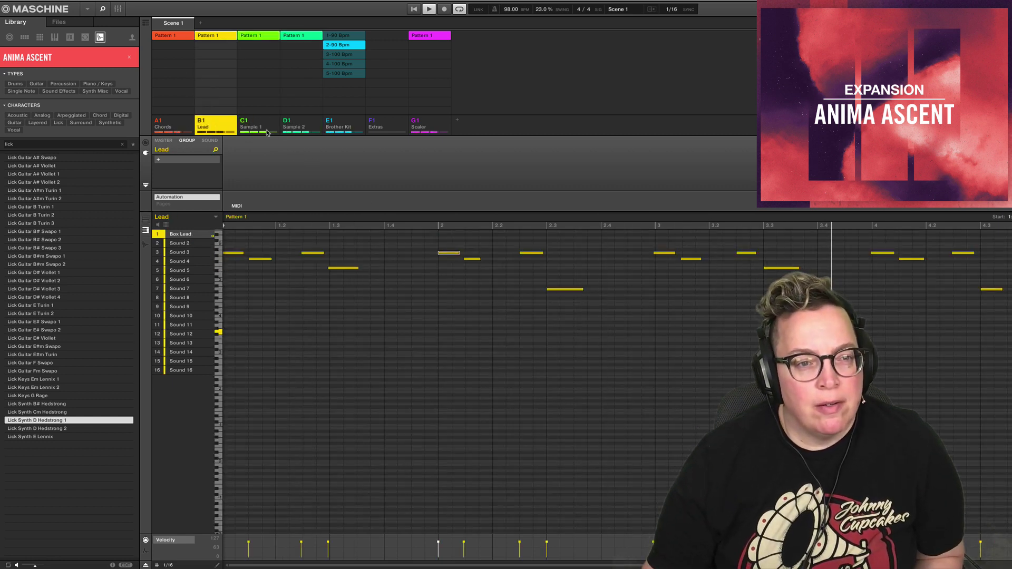
pyautogui.click(243, 124)
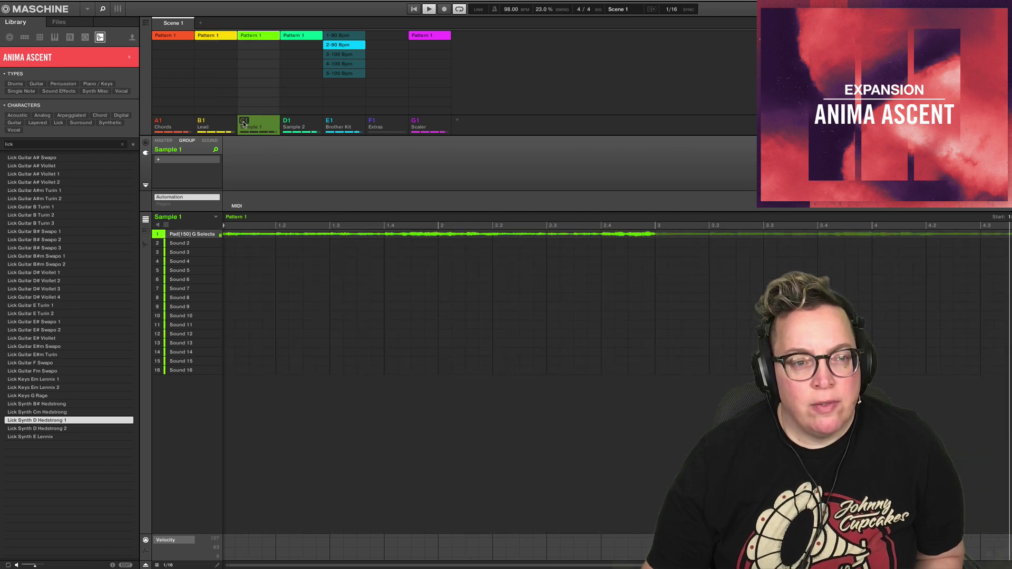
pyautogui.click(245, 122)
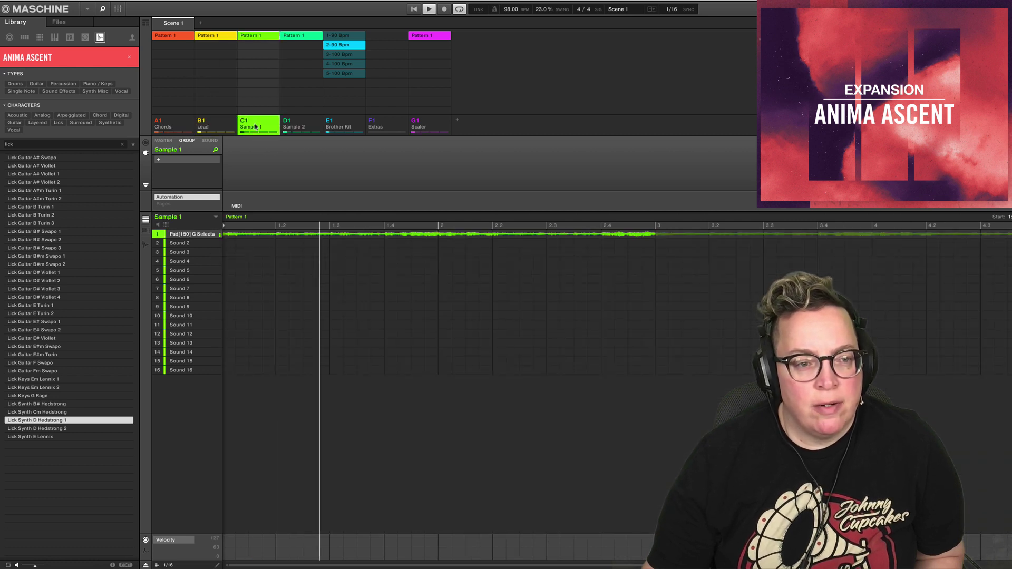
pyautogui.click(209, 140)
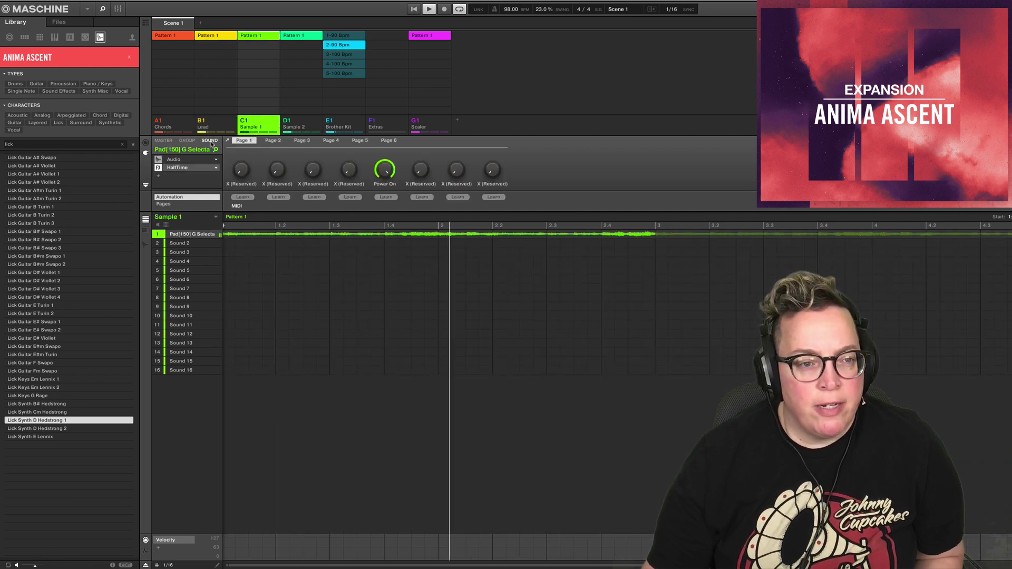
pyautogui.click(157, 169)
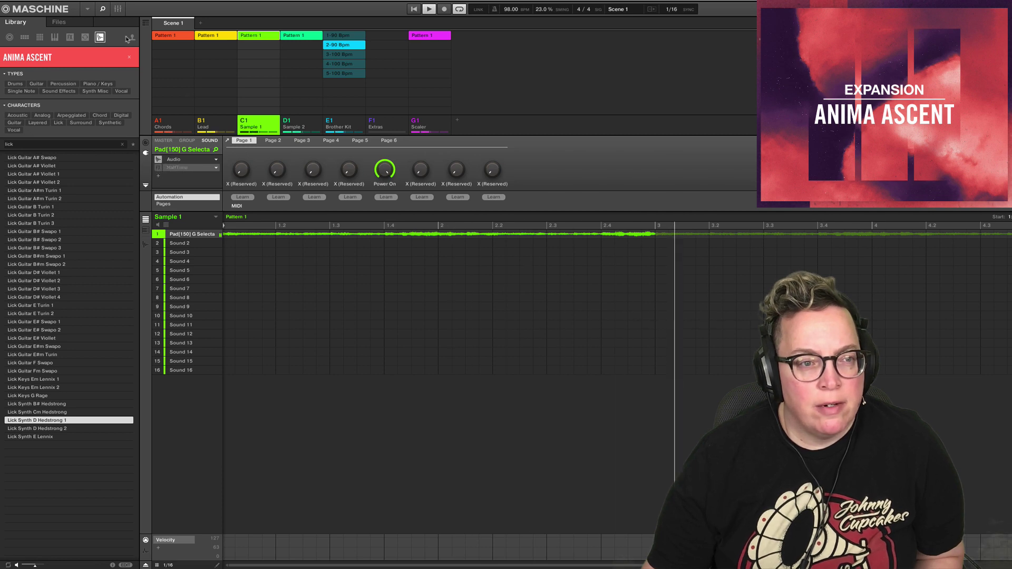
# - Lower the Sample 1 group's volume slightly in the mixer and return to the pattern arrangement
pyautogui.click(117, 9)
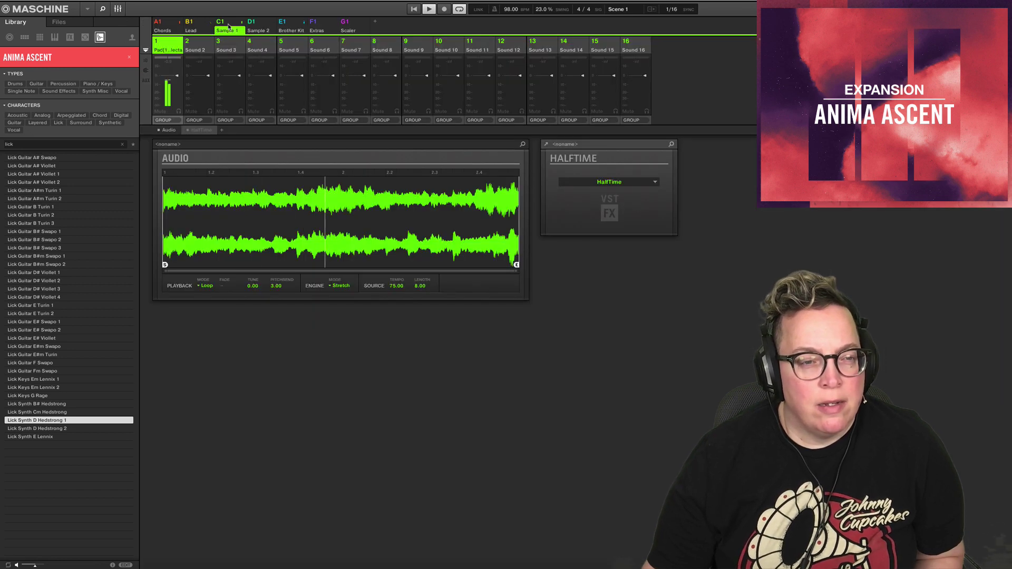
pyautogui.click(228, 26)
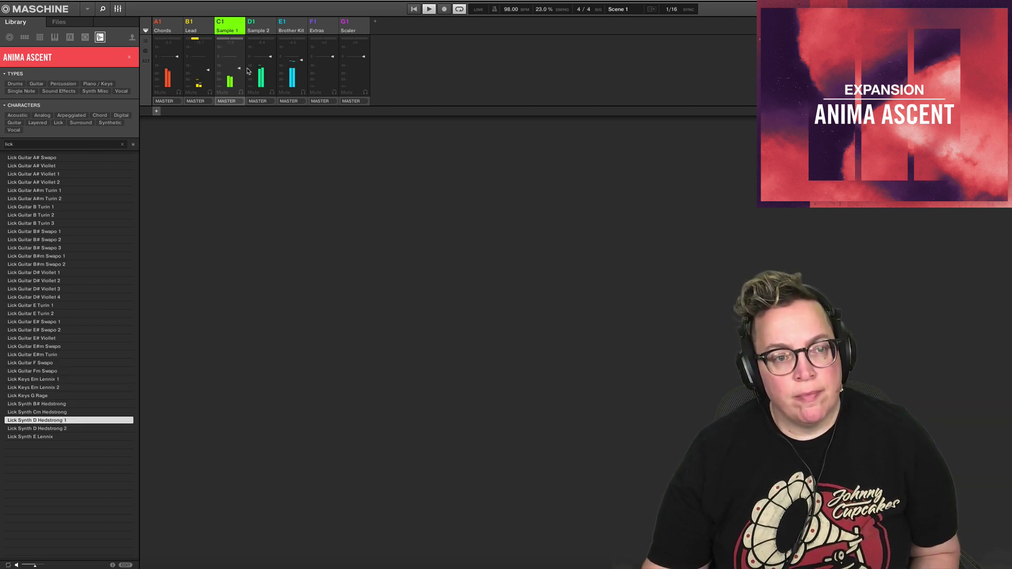
pyautogui.click(119, 9)
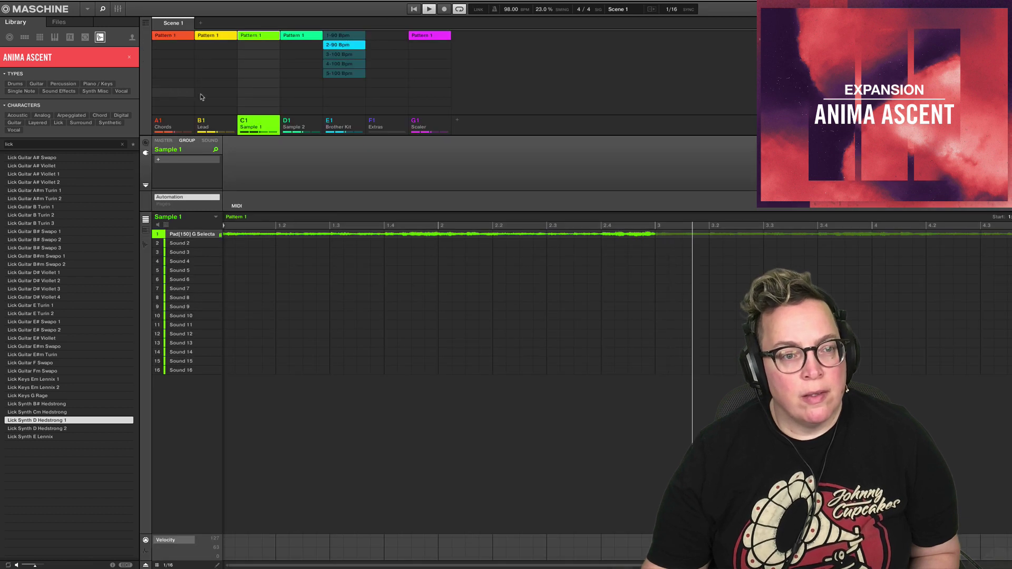
# - Compare the mix with and without the Sample 2 and Lead groups by briefly muting each one
pyautogui.click(289, 123)
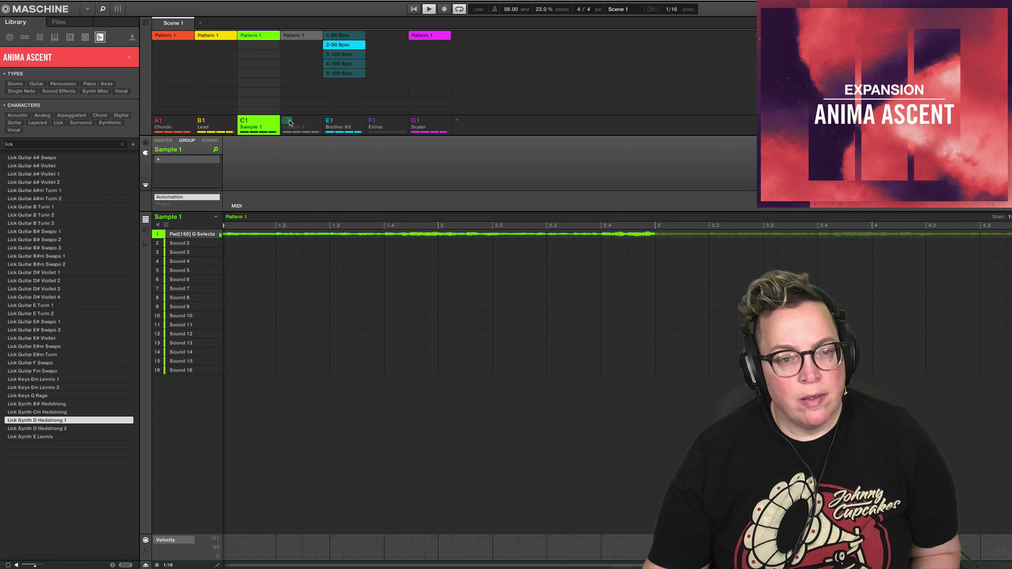
pyautogui.click(287, 123)
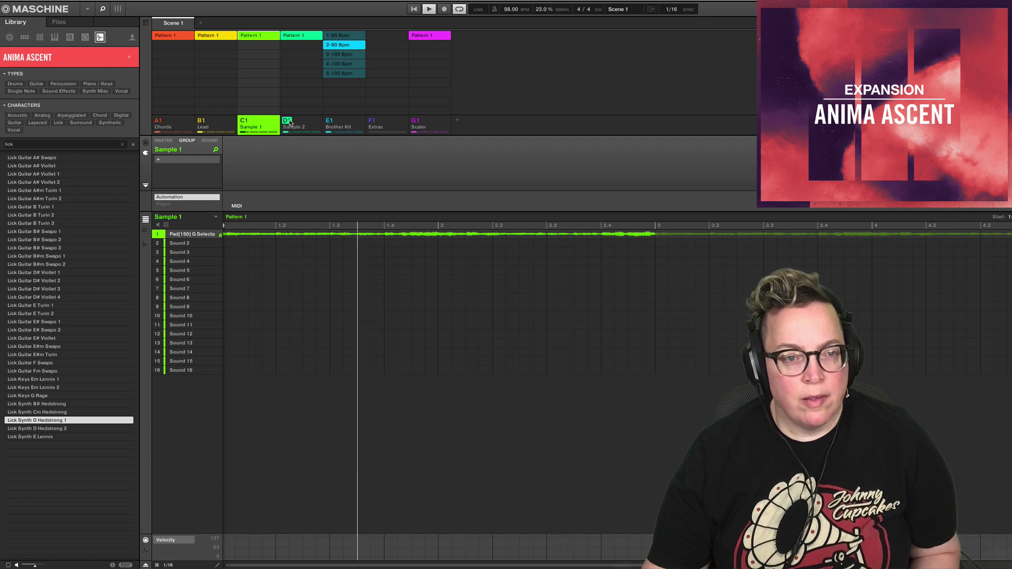
pyautogui.click(203, 122)
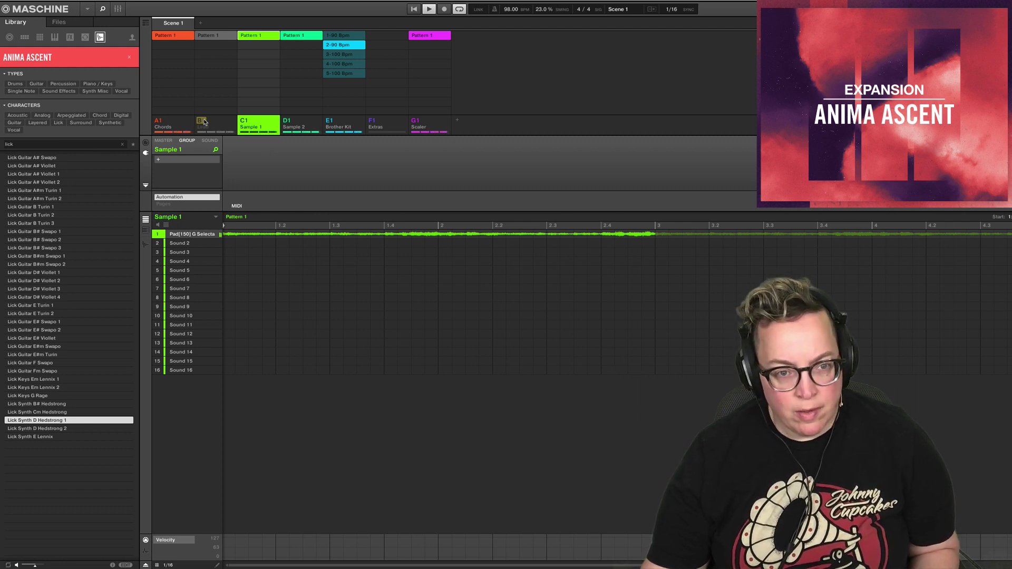
pyautogui.click(203, 122)
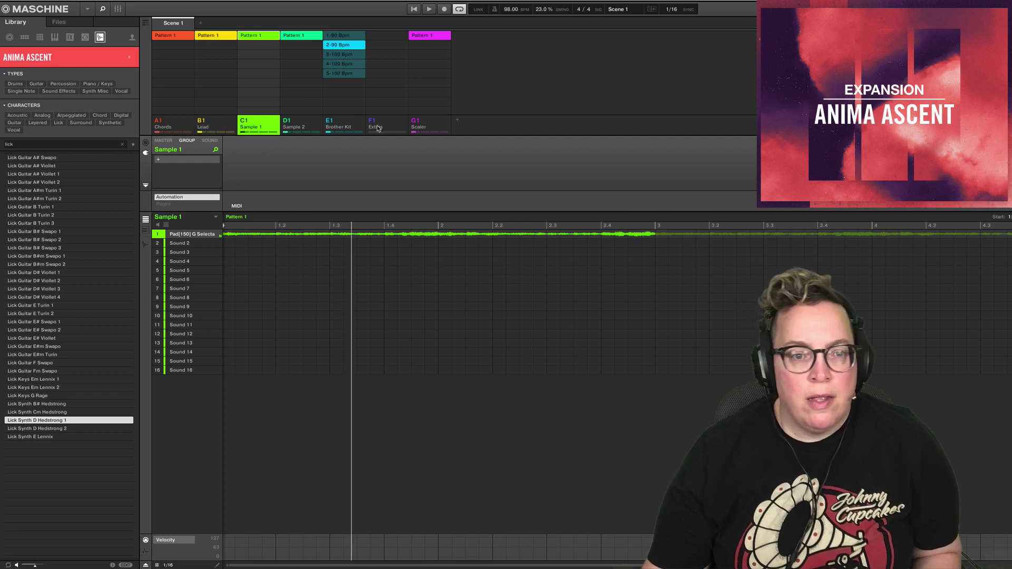
# - Select the Extras group and clear the lick search to list all Anima Ascent one-shots
pyautogui.click(378, 128)
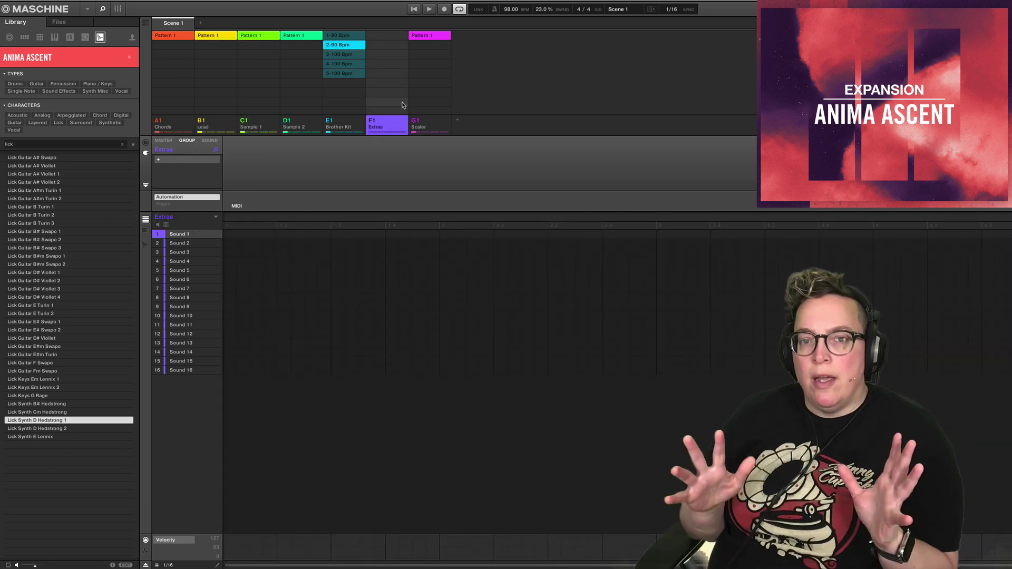
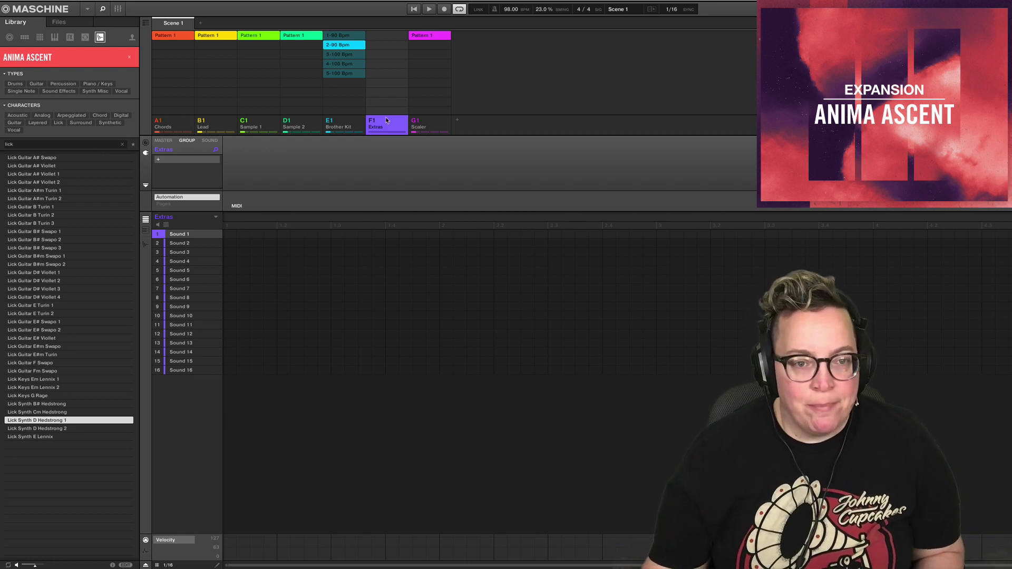
pyautogui.click(131, 57)
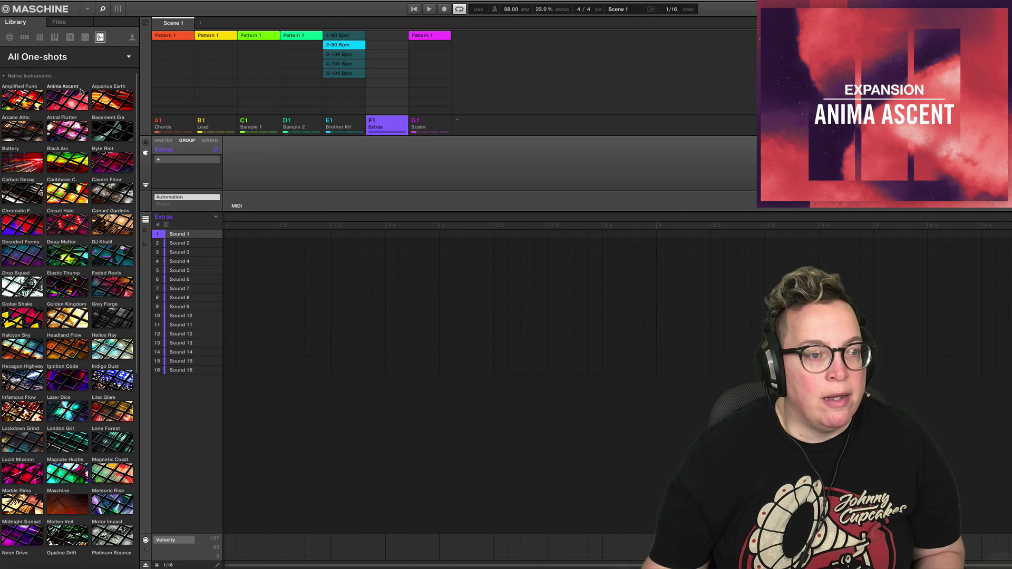
pyautogui.click(83, 89)
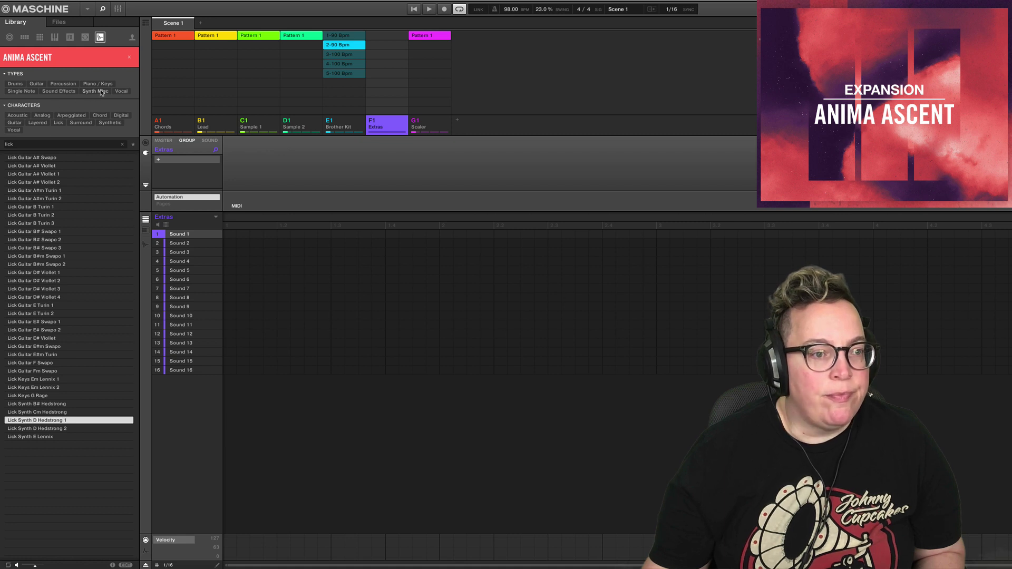
pyautogui.click(95, 91)
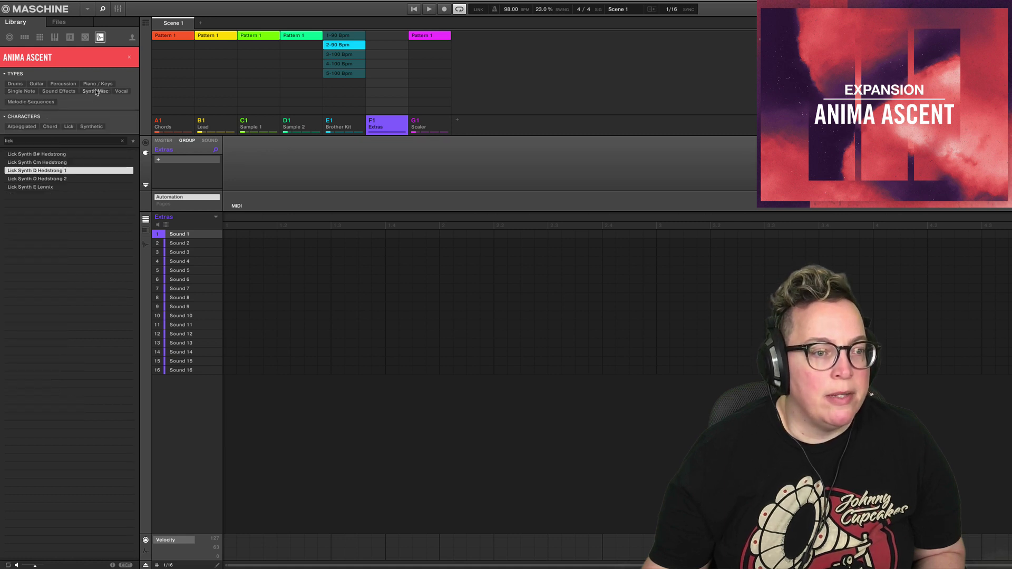
pyautogui.click(96, 91)
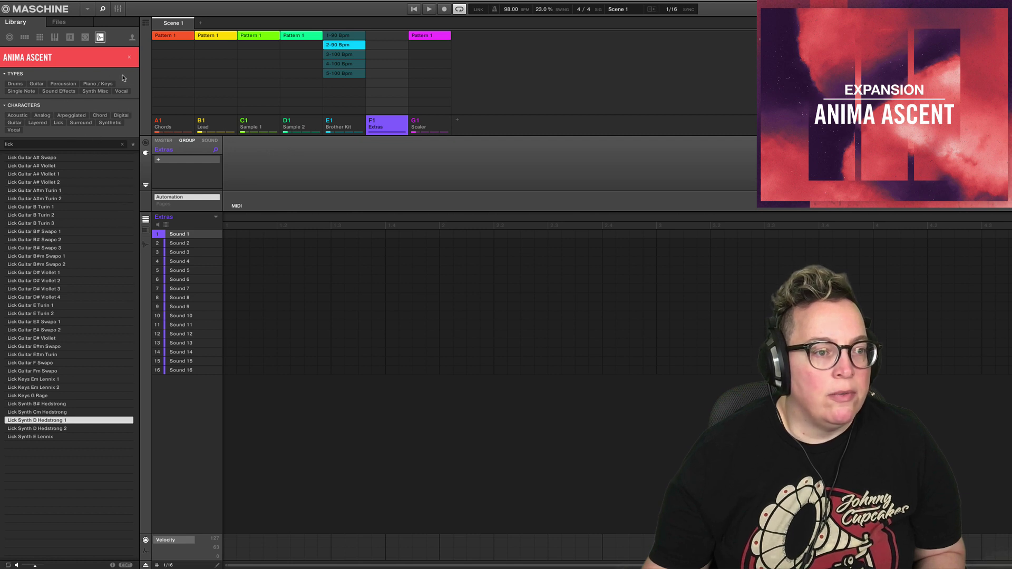
pyautogui.click(123, 145)
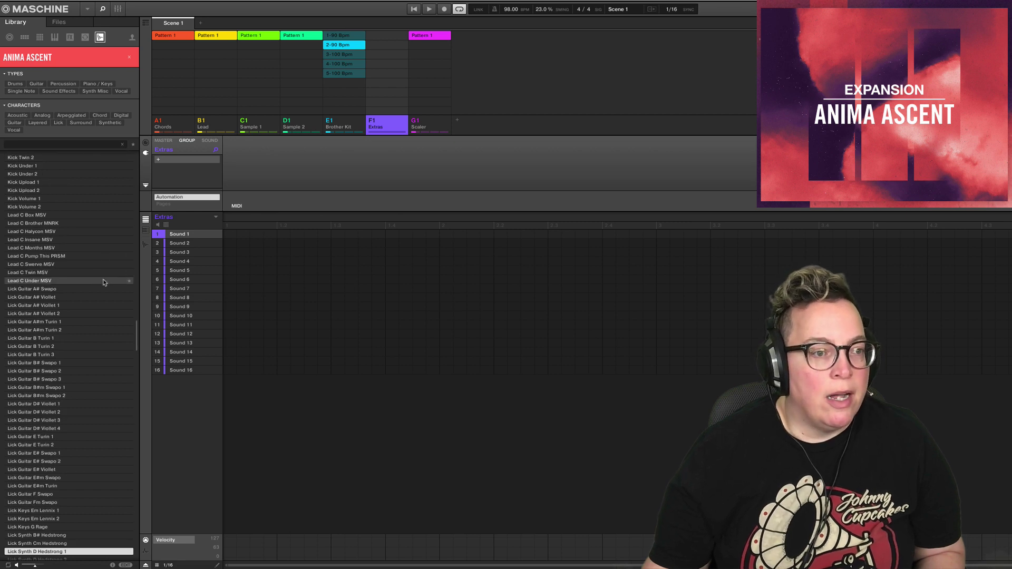
# - Audition the SFX one-shots from SFX Billions to SFX Insane and load SFX Human onto Sound 1 of the Extras group
pyautogui.moveTo(140, 331); pyautogui.dragTo(138, 464)
pyautogui.click(31, 257)
pyautogui.click(36, 265)
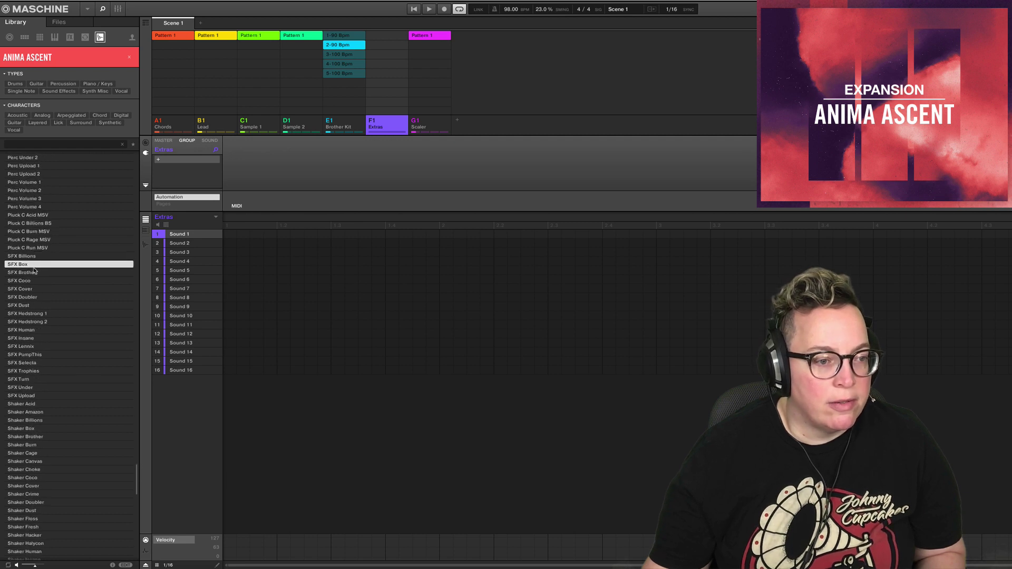
pyautogui.click(34, 273)
pyautogui.click(34, 281)
pyautogui.click(31, 289)
pyautogui.click(30, 298)
pyautogui.click(28, 306)
pyautogui.click(27, 314)
pyautogui.click(24, 323)
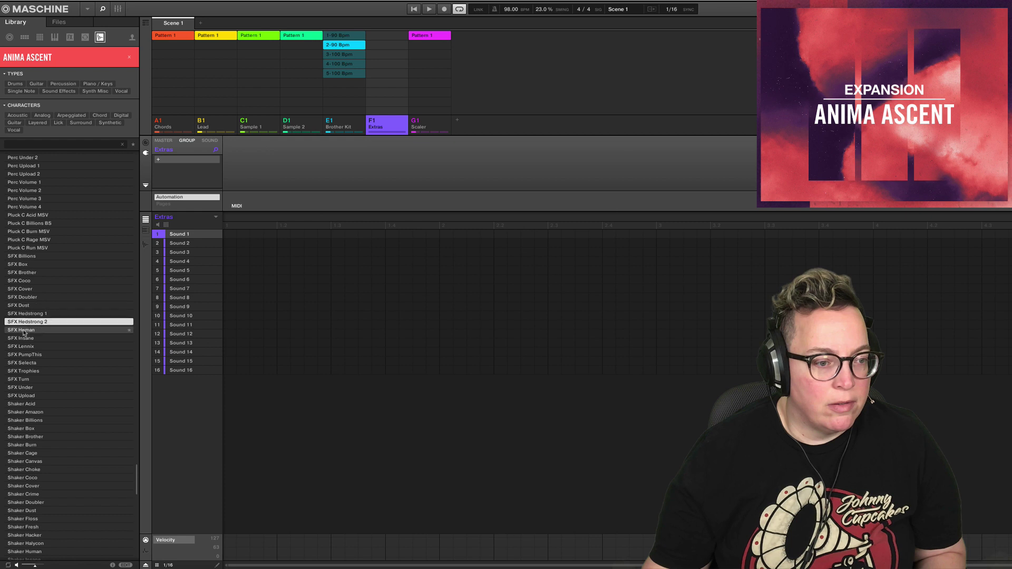
pyautogui.click(29, 330)
pyautogui.click(36, 338)
pyautogui.click(37, 332)
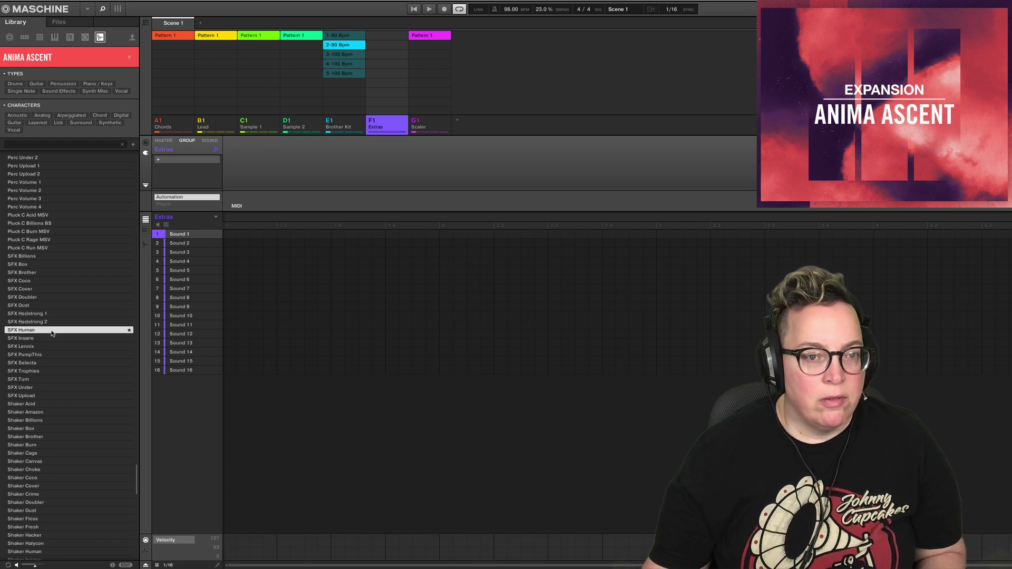
# - Audition the remaining SFX one-shots from SFX Insane through SFX Under
pyautogui.click(42, 338)
pyautogui.click(41, 347)
pyautogui.click(32, 355)
pyautogui.click(29, 363)
pyautogui.click(27, 371)
pyautogui.click(23, 379)
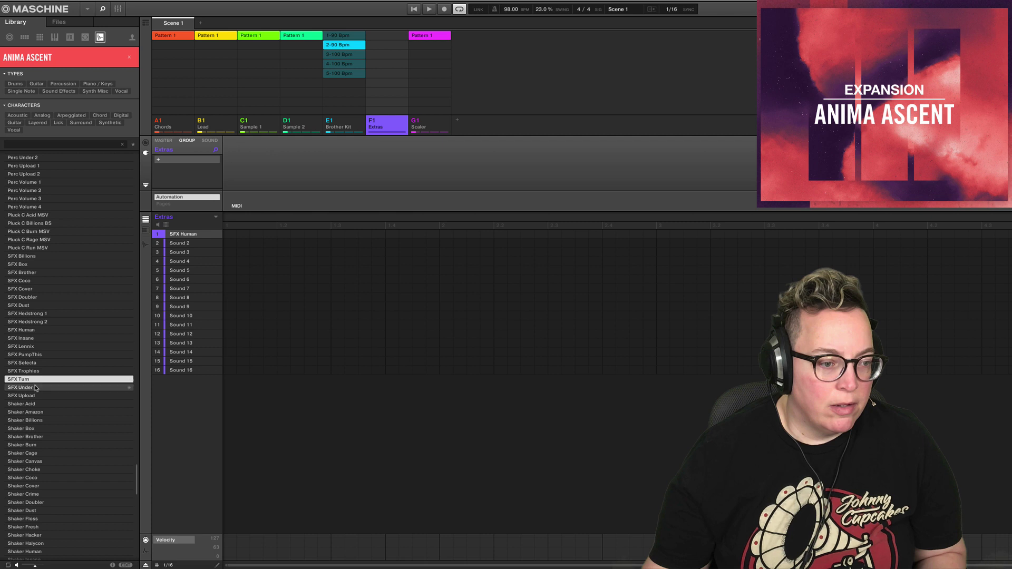
pyautogui.click(36, 388)
# - Audition Tom Upload and several vocal one-shots, including Vocal Billions, Vocal Human and Vocal Insane
pyautogui.scroll(-20, 37, 401)
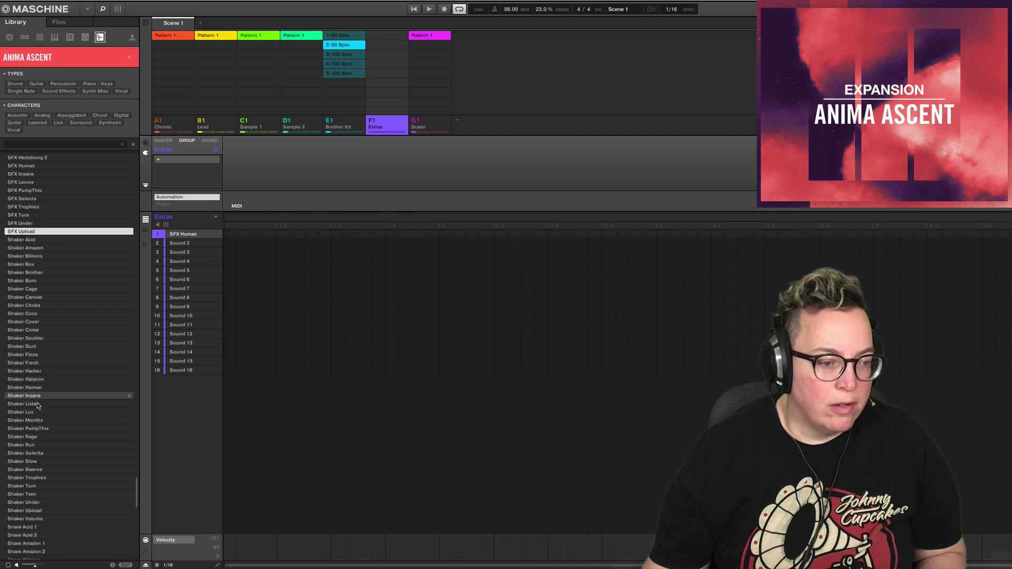
pyautogui.click(33, 429)
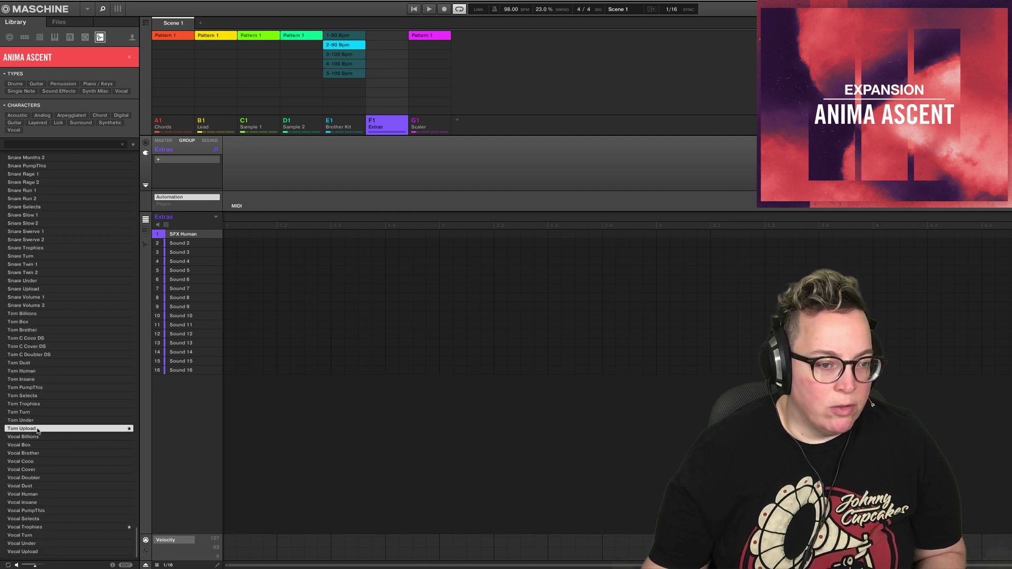
pyautogui.click(38, 445)
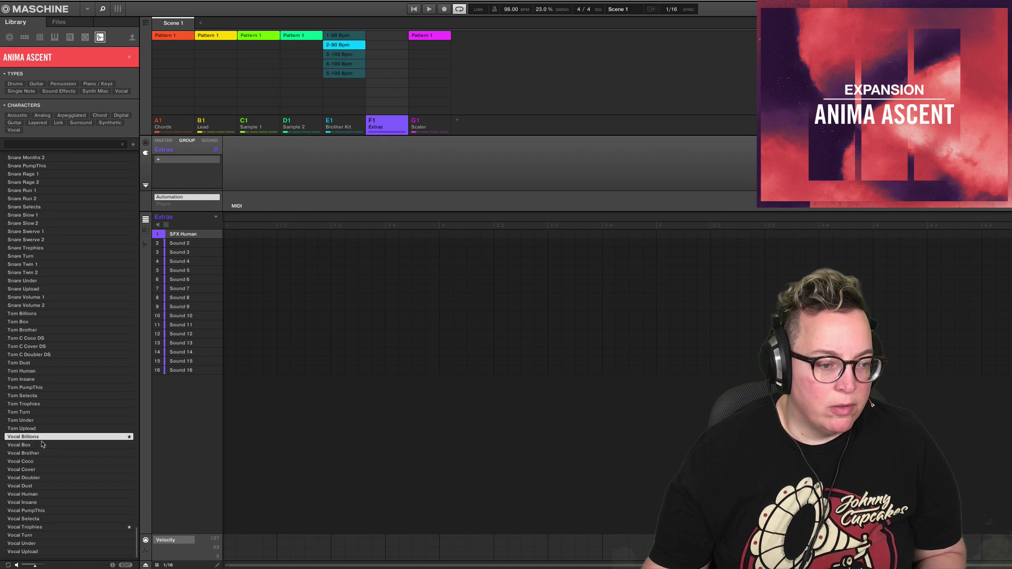
pyautogui.click(32, 494)
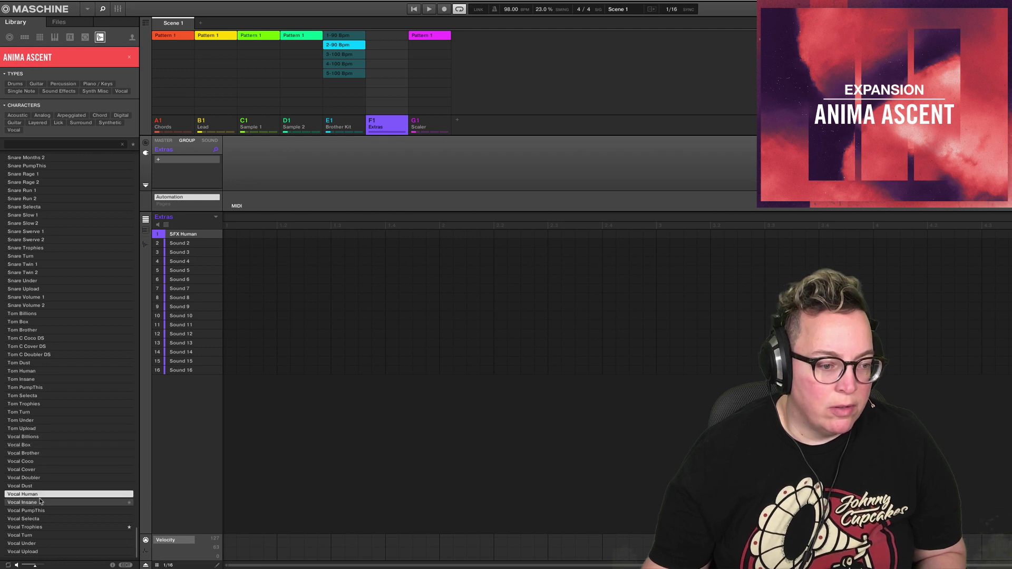
pyautogui.click(41, 503)
pyautogui.click(47, 496)
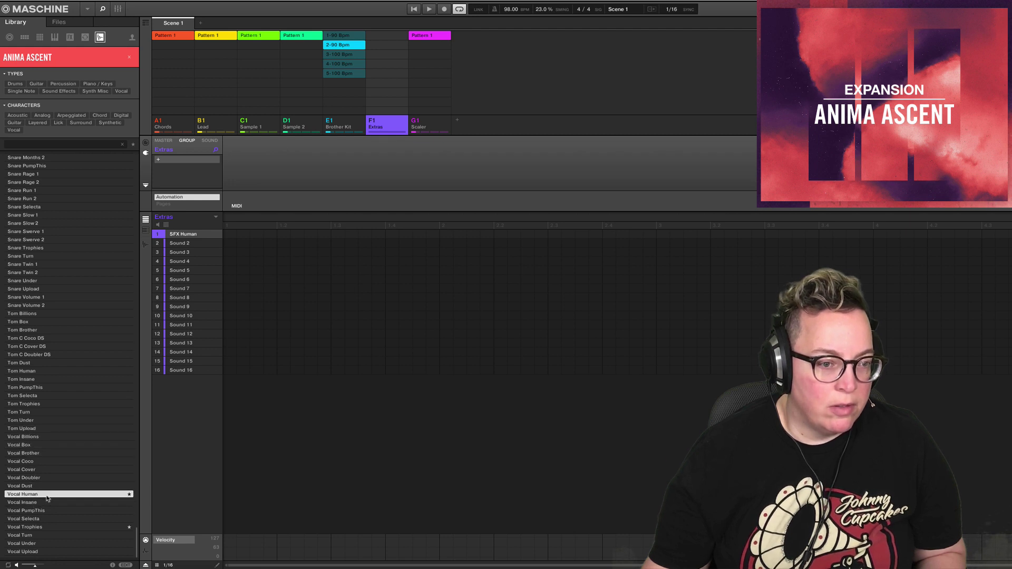
# - Load Vocal Human onto Sound 2 of the Extras group and select Sound 3
pyautogui.click(183, 252)
pyautogui.click(194, 244)
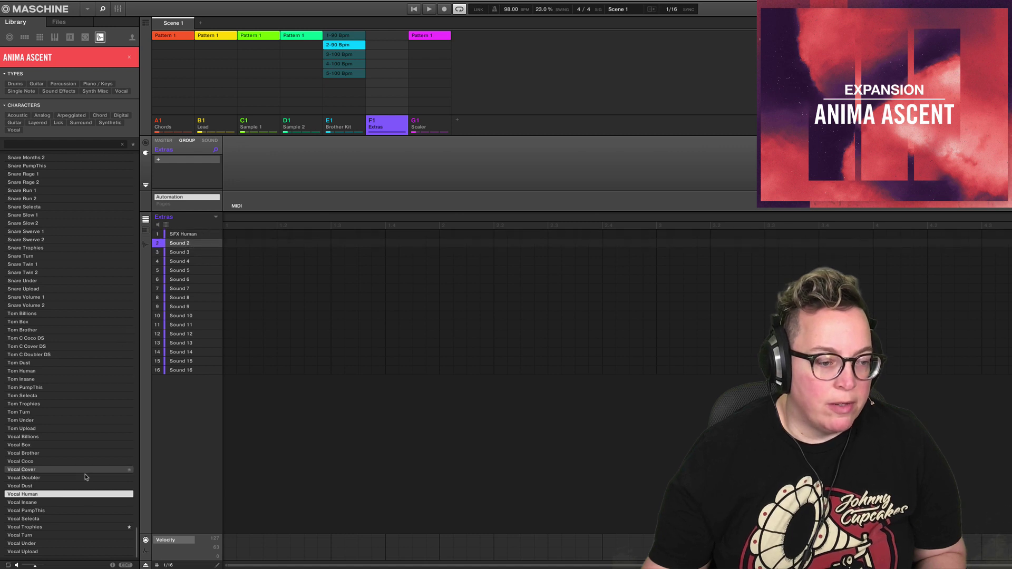
pyautogui.click(77, 495)
pyautogui.click(191, 253)
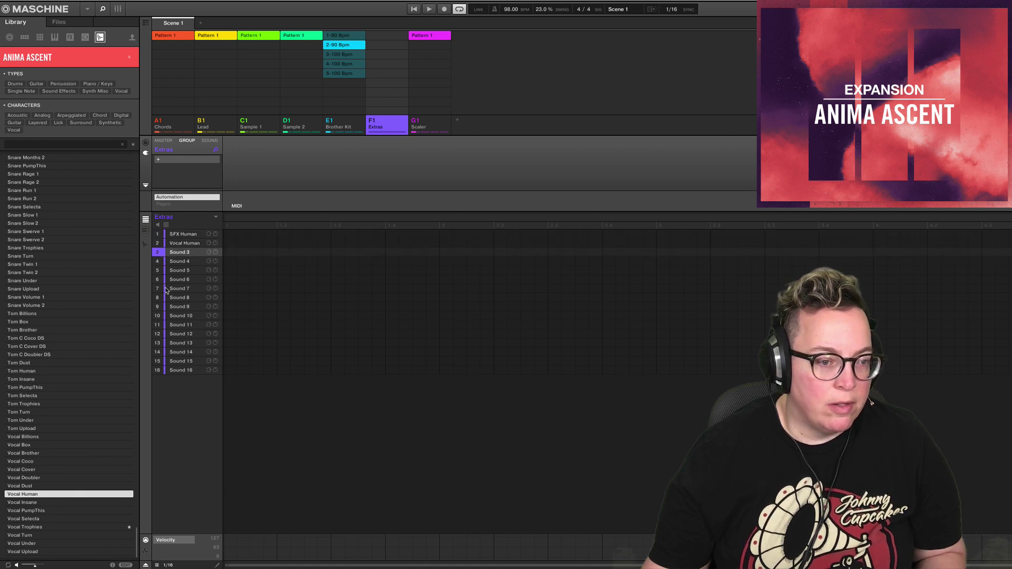
# - Load Vocal Insane onto Sound 3 of the Extras group and audition it alternately with Vocal Human
pyautogui.click(50, 504)
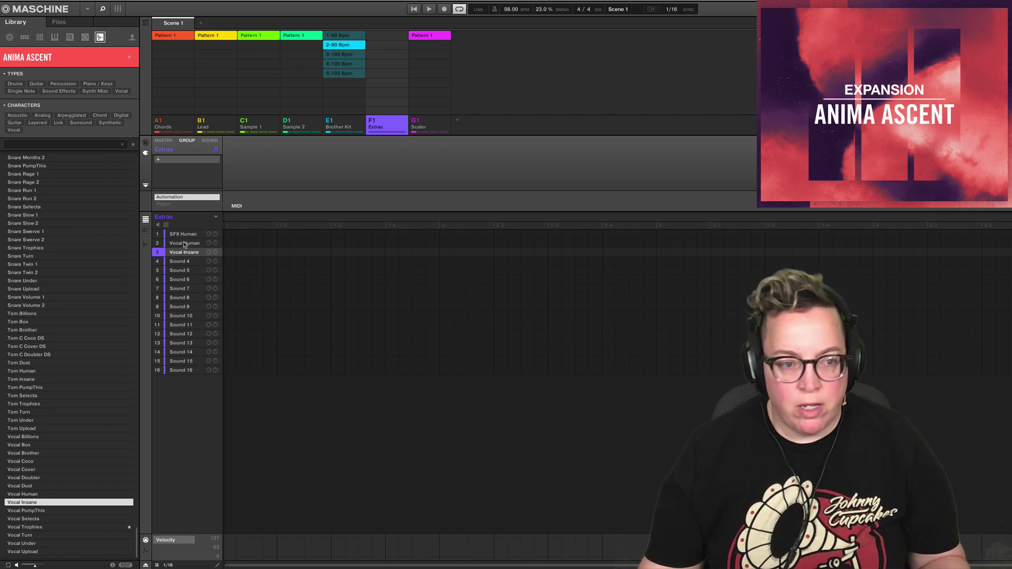
pyautogui.click(184, 243)
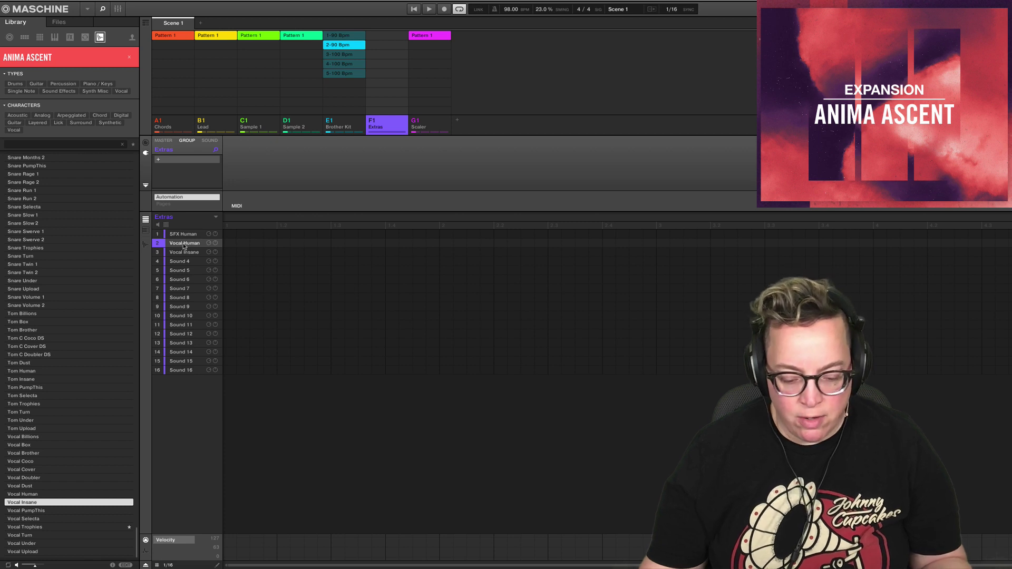
pyautogui.press('k')
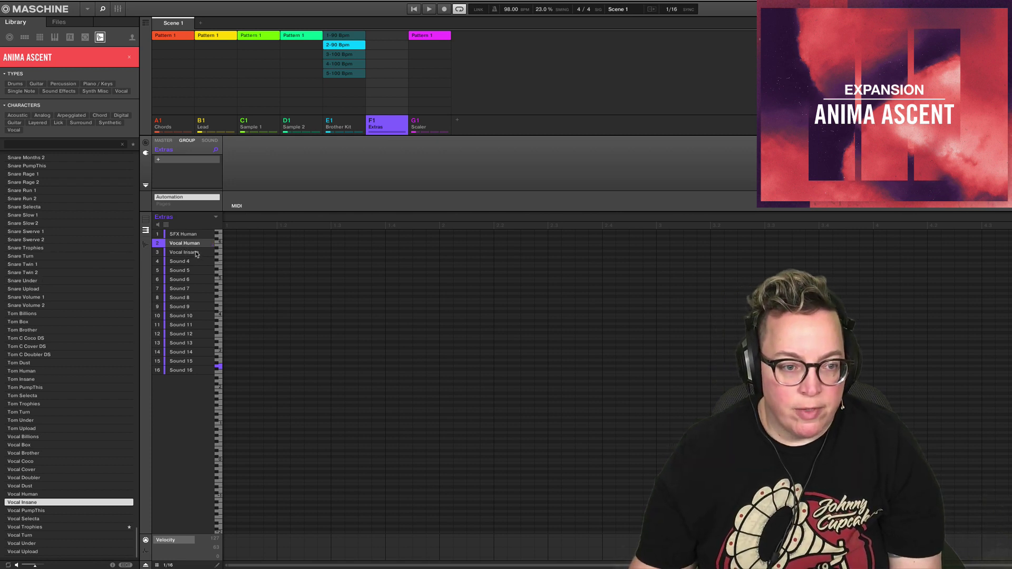
pyautogui.click(196, 253)
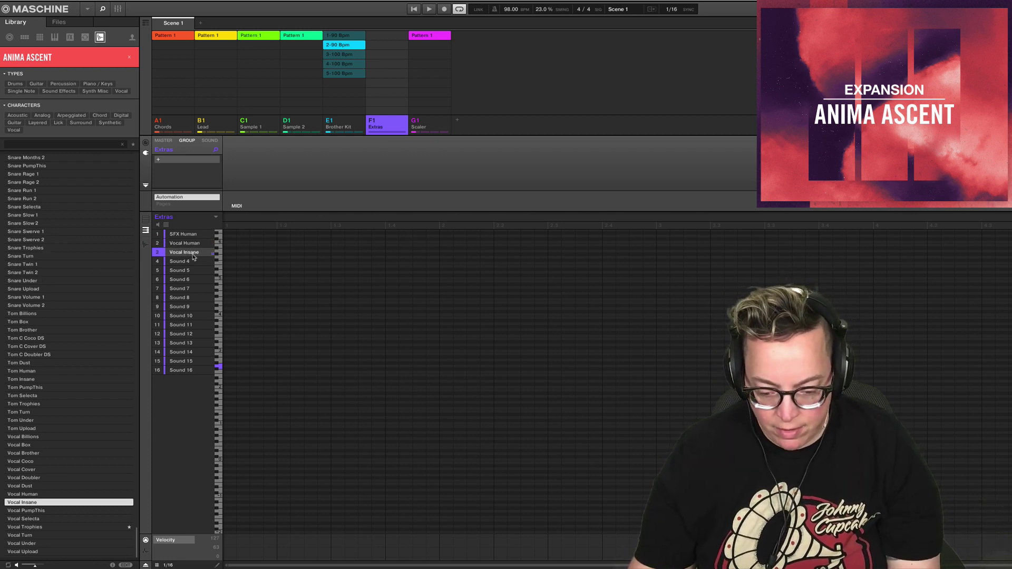
pyautogui.click(194, 245)
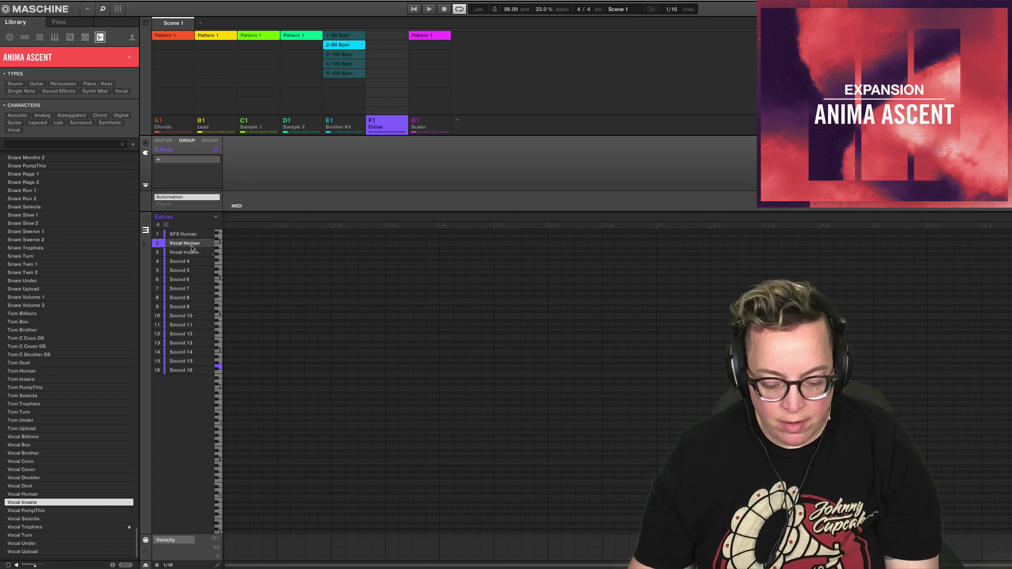
pyautogui.click(184, 253)
pyautogui.click(192, 245)
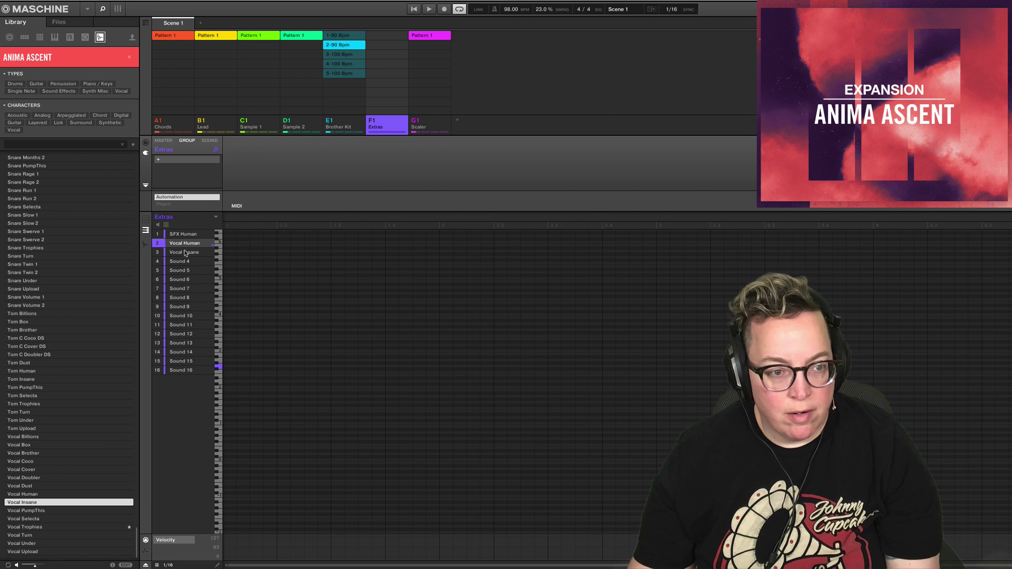
pyautogui.click(184, 253)
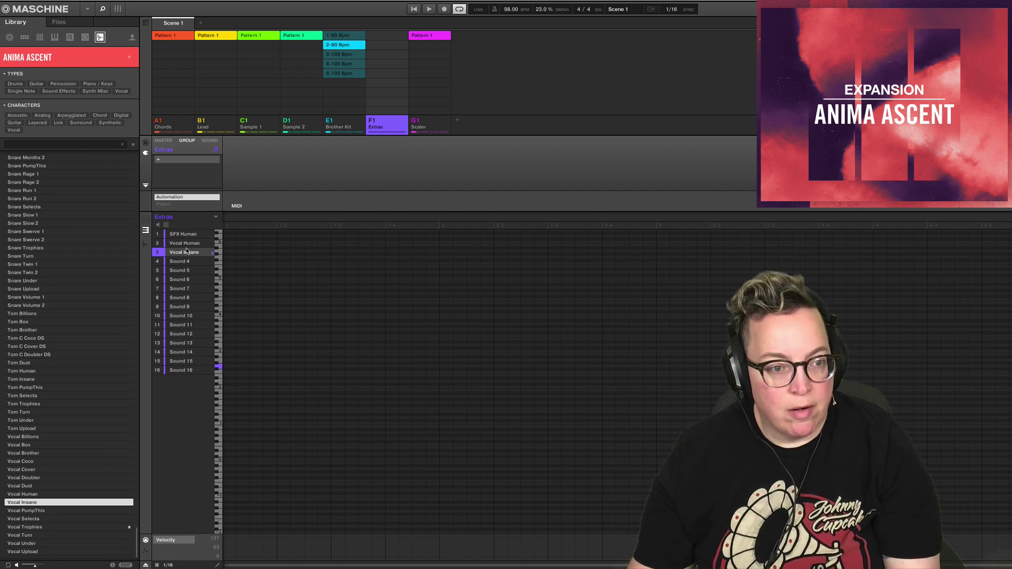
pyautogui.click(190, 246)
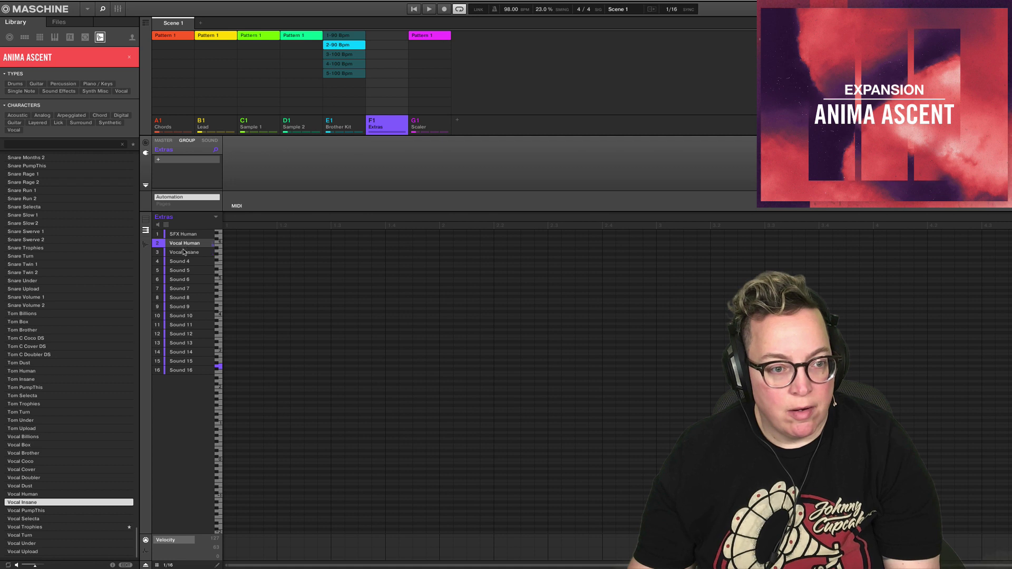
pyautogui.click(184, 253)
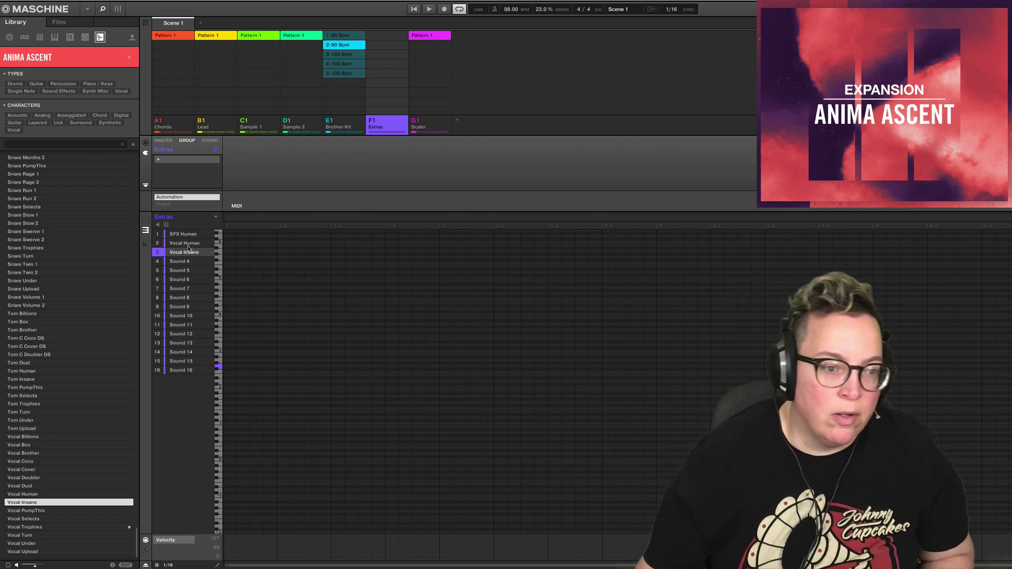
# - Place a Vocal Insane note at beat 1.3 and a Vocal Human note at beat 2 in the Extras pattern
pyautogui.click(146, 219)
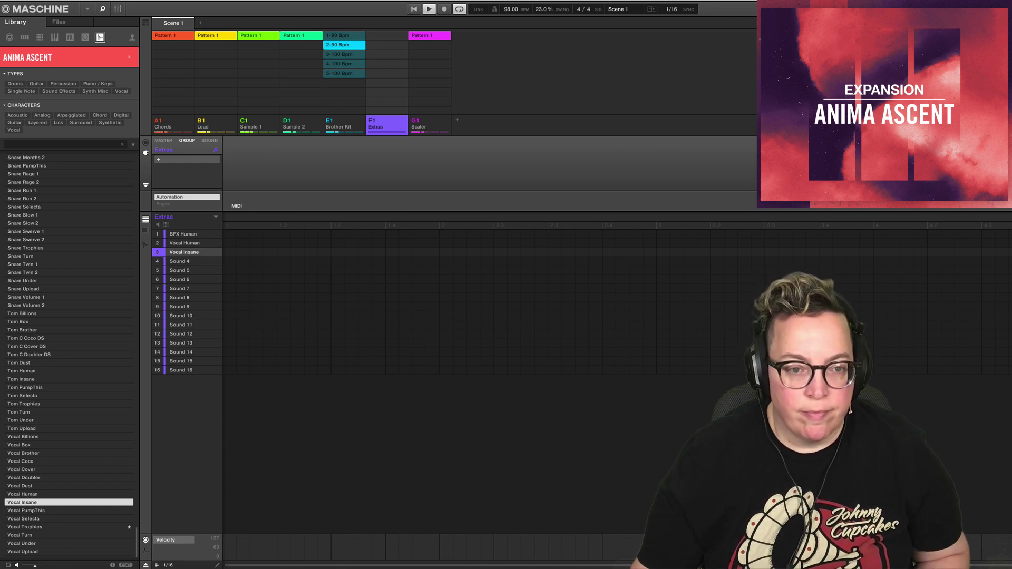
pyautogui.click(338, 254)
pyautogui.press('space')
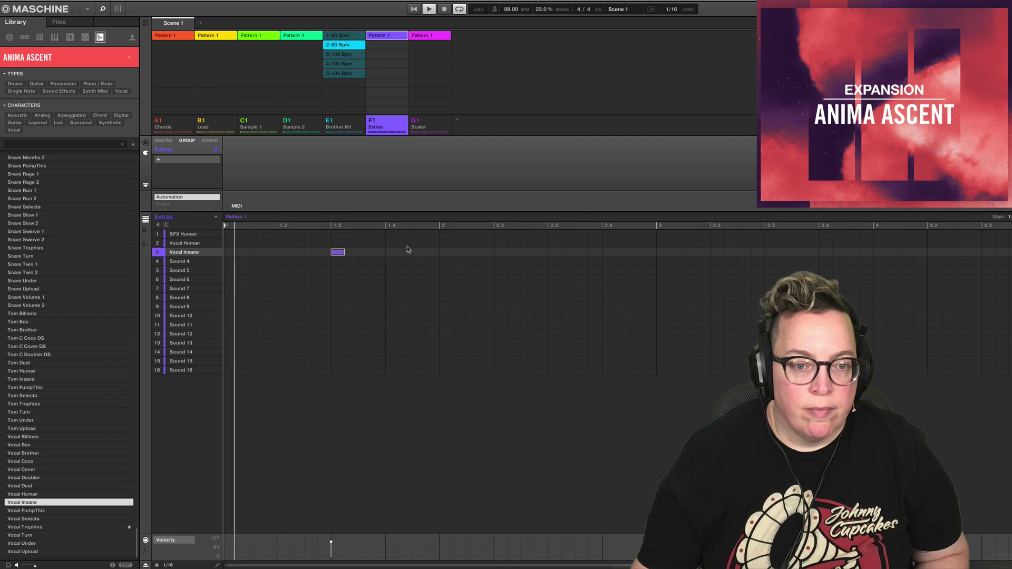
pyautogui.click(458, 243)
pyautogui.moveTo(460, 243); pyautogui.dragTo(446, 243)
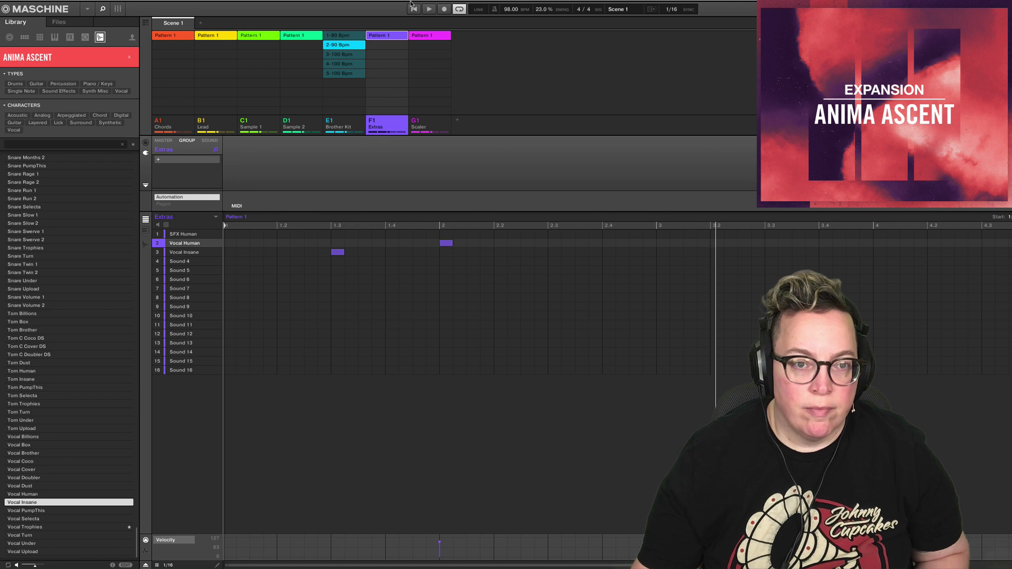
# - Try the Vocal Human note at earlier positions around beat 1.4 during playback and return it to beat 2
pyautogui.click(411, 9)
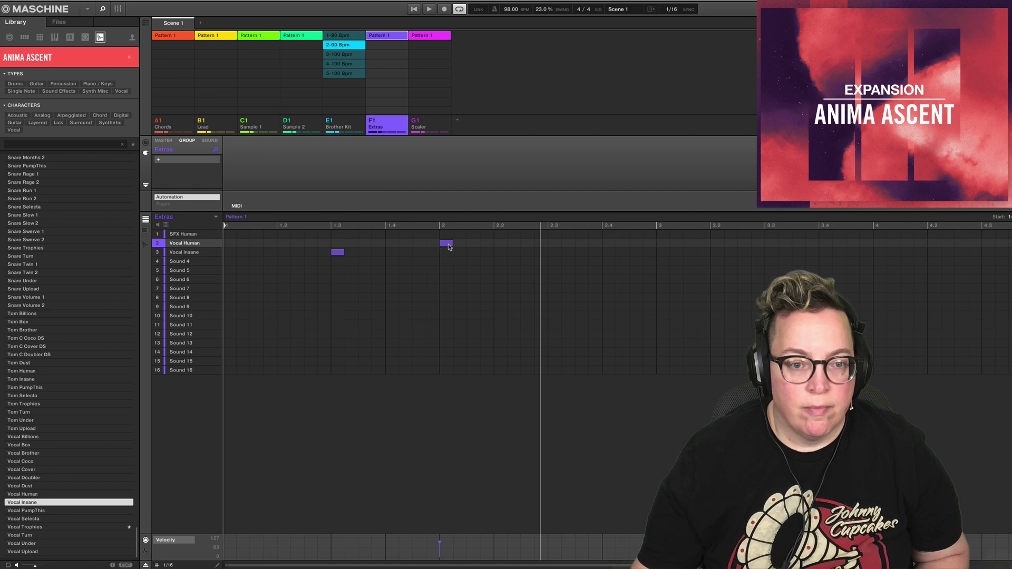
pyautogui.click(414, 9)
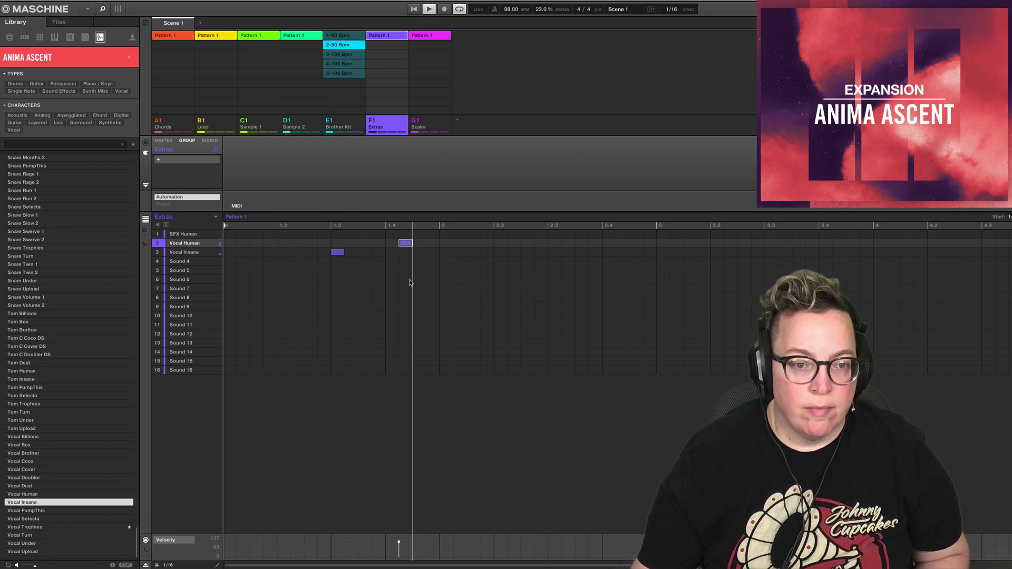
pyautogui.moveTo(406, 243); pyautogui.dragTo(431, 243)
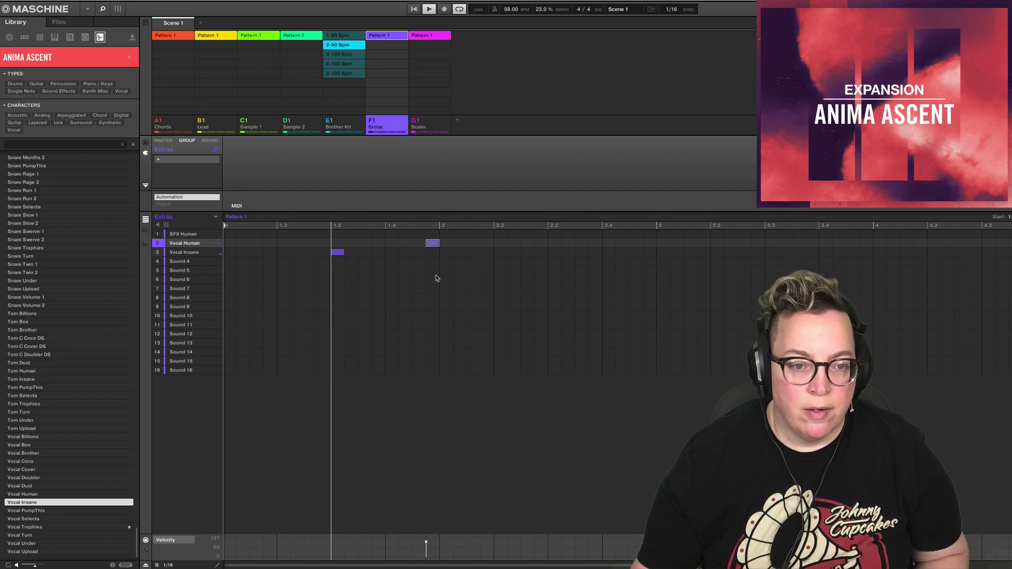
pyautogui.moveTo(433, 243); pyautogui.dragTo(446, 243)
pyautogui.click(419, 9)
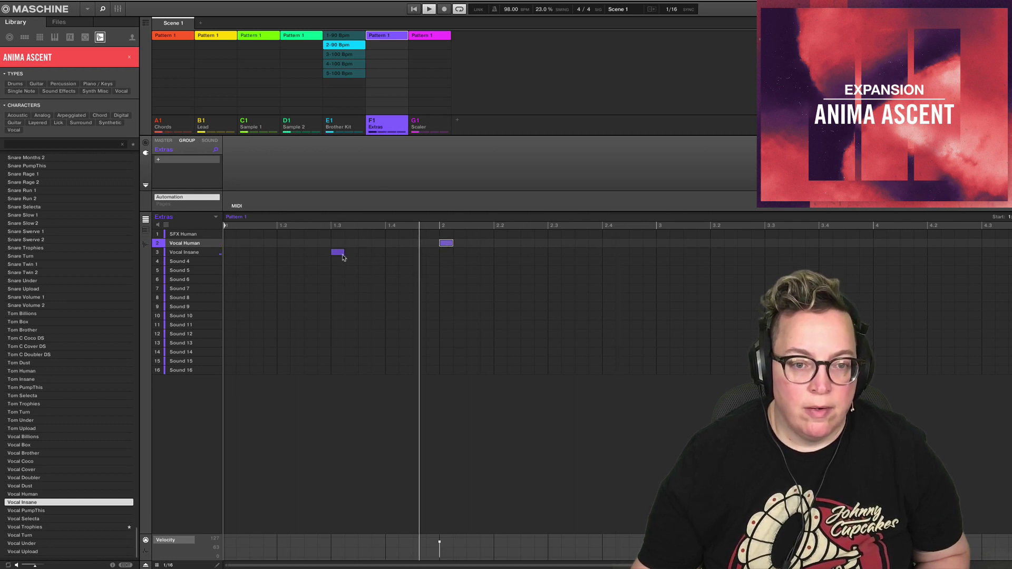
# - Play back the Extras pattern and place an SFX Human note at beat 4.4
pyautogui.moveTo(211, 254)
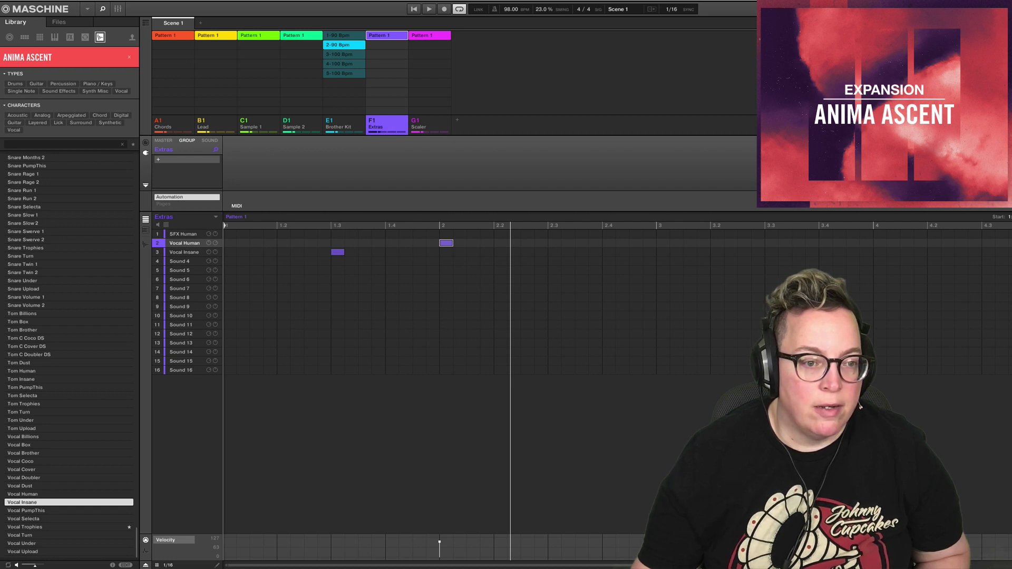
pyautogui.click(411, 9)
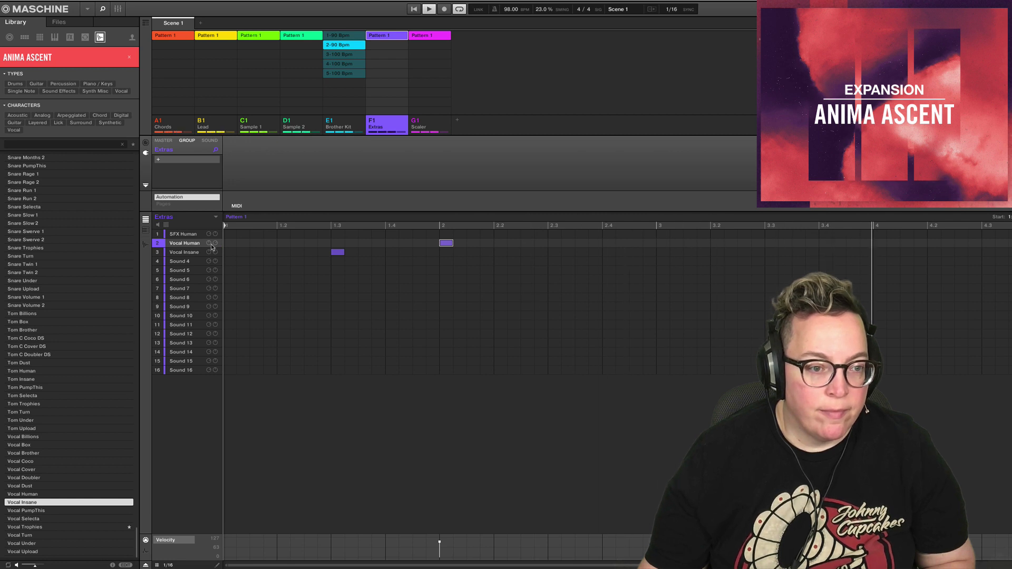
pyautogui.click(183, 234)
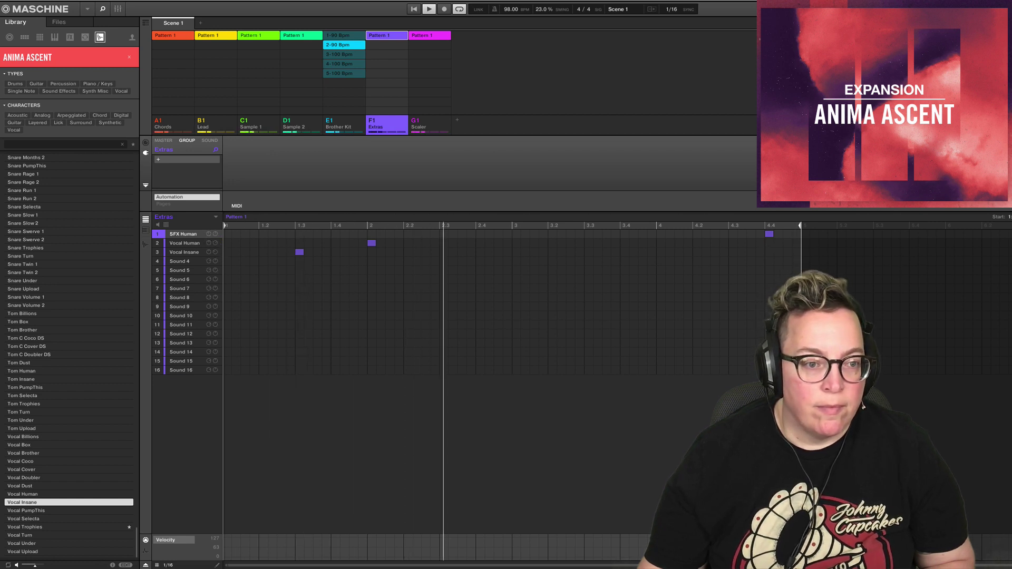
pyautogui.press('space')
# - Audition the vocal one-shots for Sound 4 of the Extras group and load Vocal Upload onto it
pyautogui.click(194, 262)
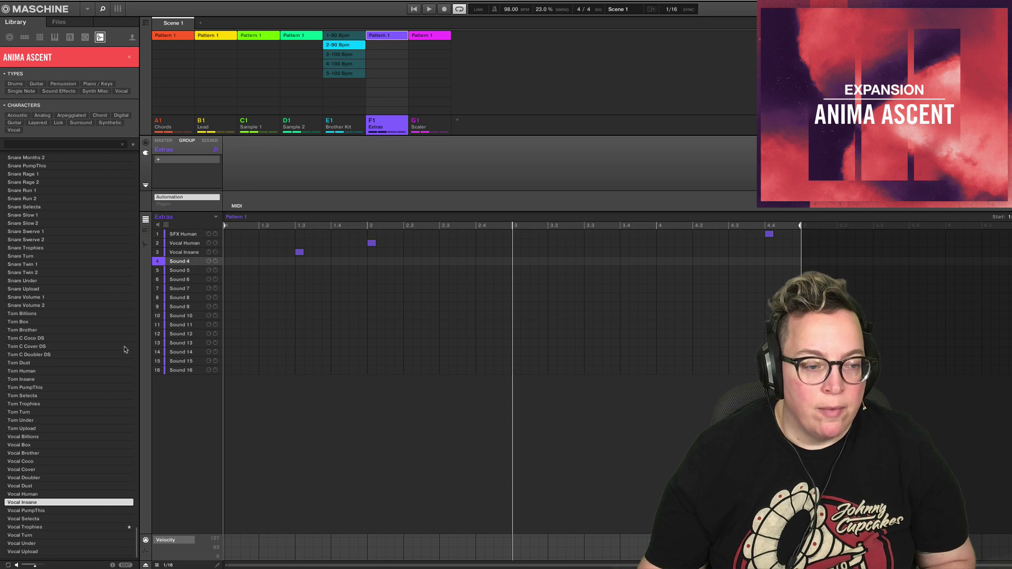
pyautogui.click(23, 518)
pyautogui.click(21, 543)
pyautogui.click(14, 552)
pyautogui.press('Up')
pyautogui.press('Up')
pyautogui.press('Up')
pyautogui.press('Up')
pyautogui.press('Up')
pyautogui.press('Up')
pyautogui.press('Up')
pyautogui.press('Up')
pyautogui.press('Down')
pyautogui.press('Down')
pyautogui.press('Down')
pyautogui.press('Down')
pyautogui.press('Down')
pyautogui.press('Down')
pyautogui.press('Down')
pyautogui.press('Down')
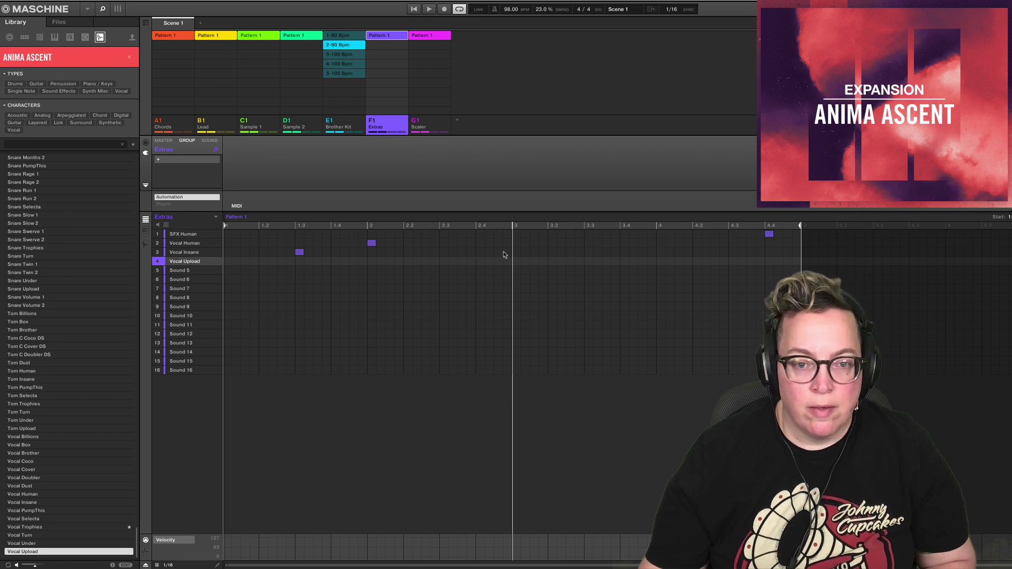
# - Place a Vocal Upload note at beat 3 and delete the Vocal Human note at beat 2
pyautogui.click(415, 9)
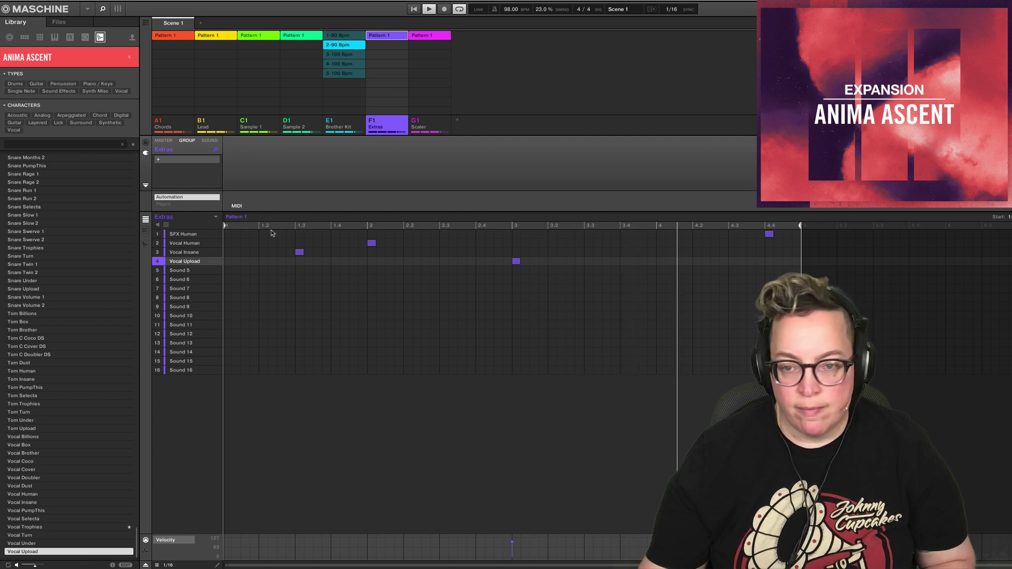
pyautogui.click(372, 244)
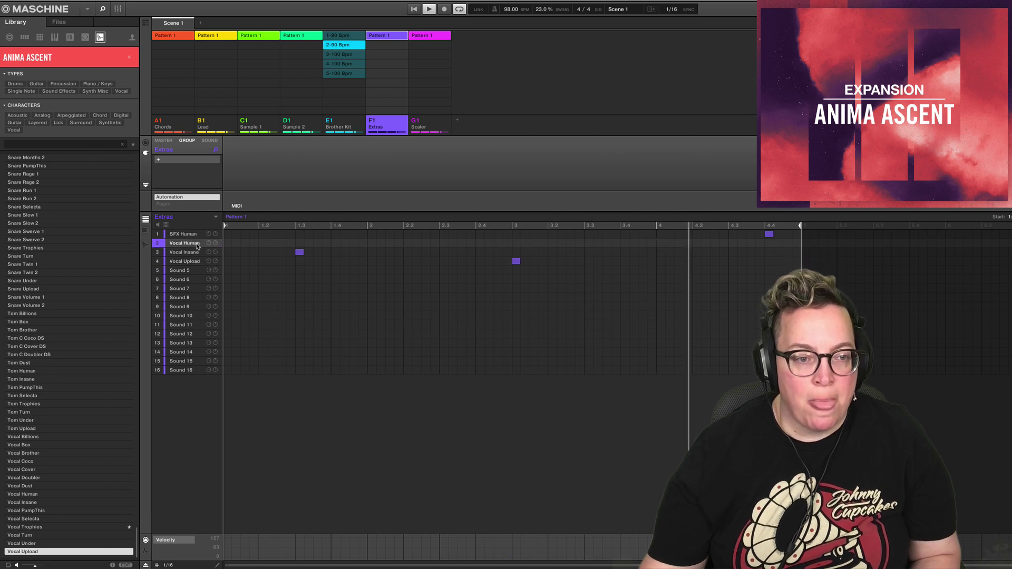
# - Remove Vocal Human from the Extras group and reorder the sounds with Vocal Insane in slot 2 and Vocal Upload in slot 3
pyautogui.click(190, 262)
pyautogui.moveTo(183, 265); pyautogui.dragTo(189, 254)
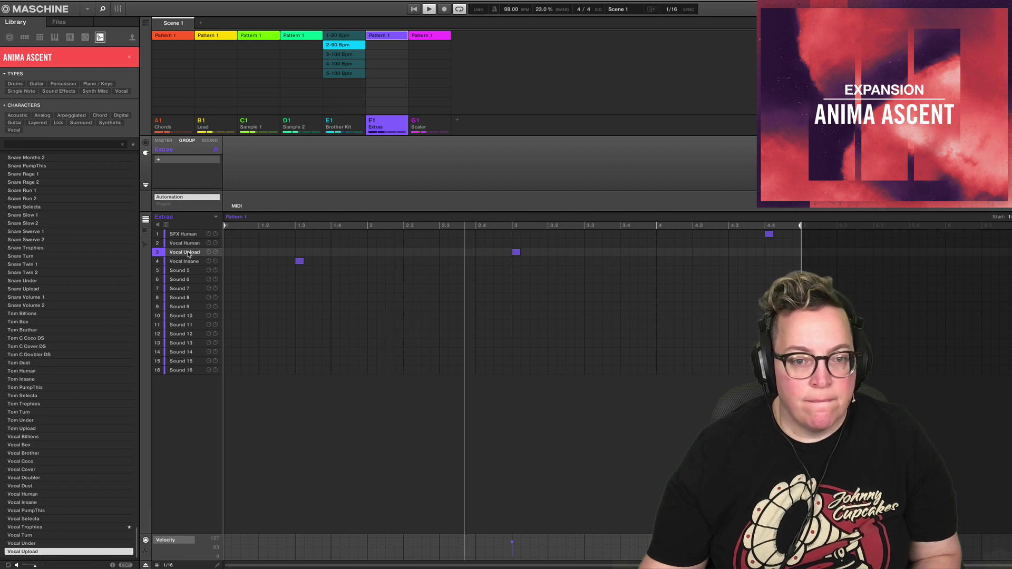
pyautogui.click(191, 246)
pyautogui.press('Delete')
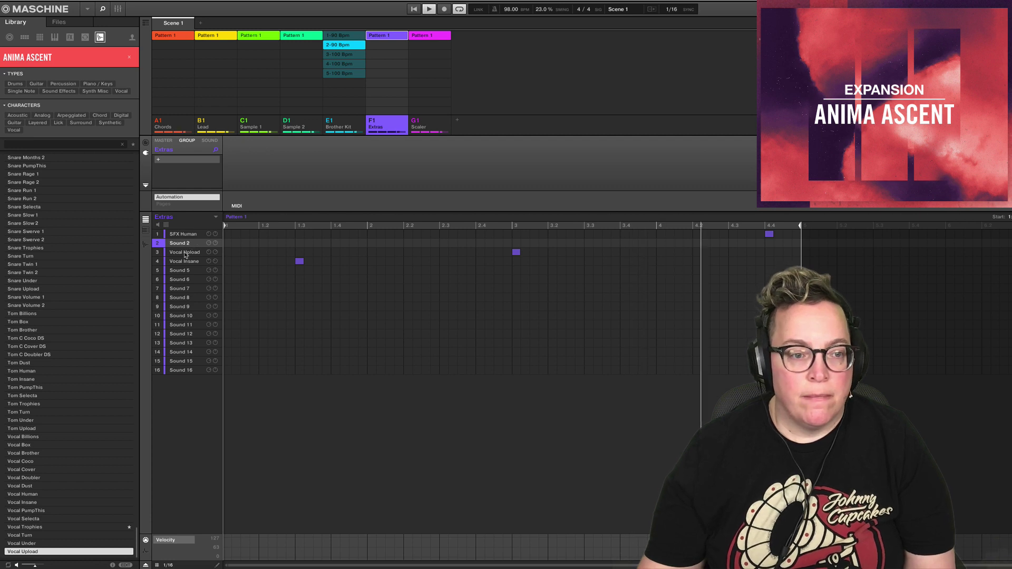
pyautogui.click(182, 261)
pyautogui.moveTo(183, 252); pyautogui.dragTo(184, 252)
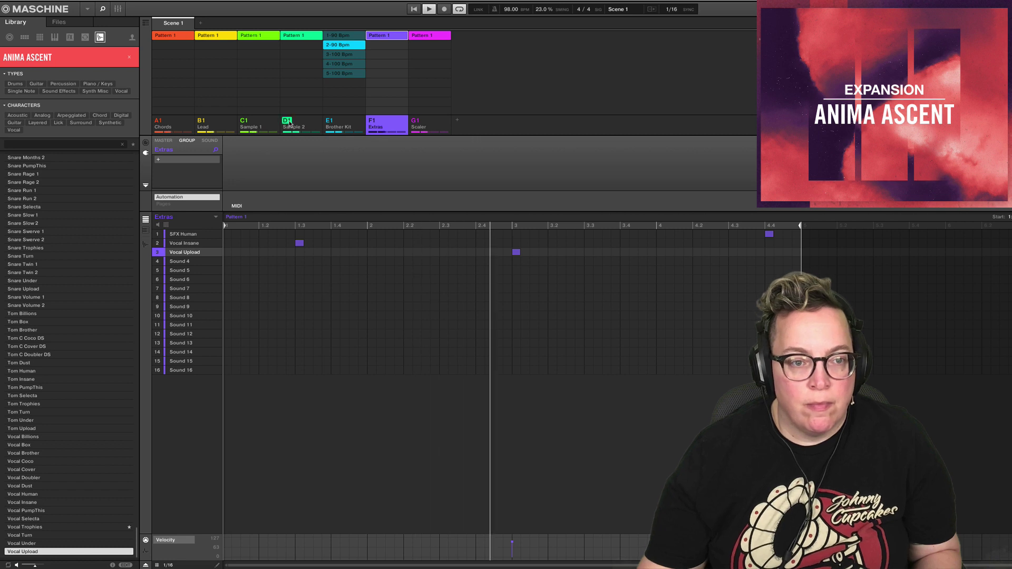
# - Mute the Sample 1 group and add a new group named Bass between Sample 2 and Brother Kit
pyautogui.rightClick(244, 130)
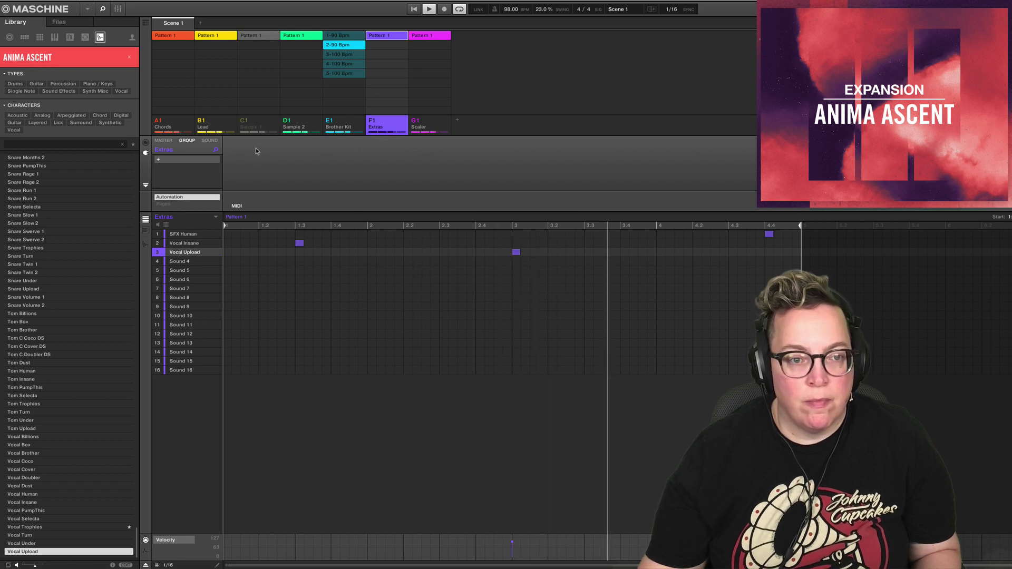
pyautogui.click(458, 121)
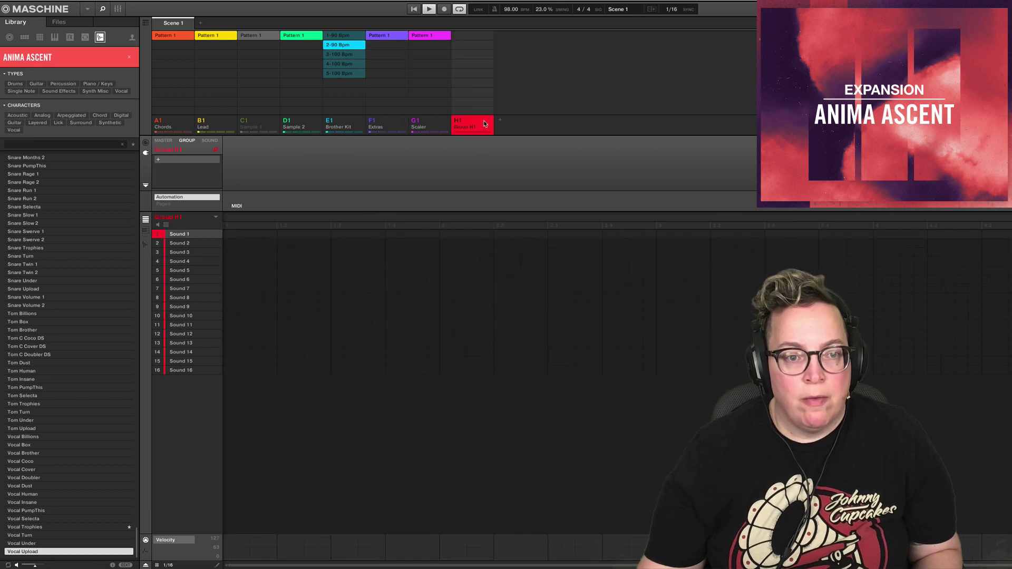
pyautogui.moveTo(326, 134); pyautogui.dragTo(327, 136)
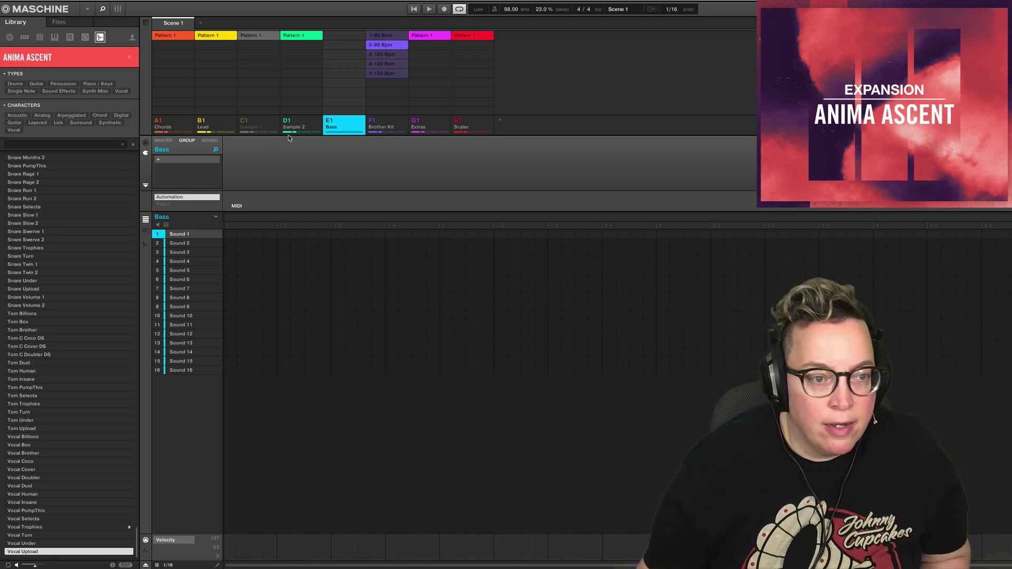
# - Copy all the Fresh Rhodes notes from the Chords group and paste them into Sound 3 of the Bass group
pyautogui.click(181, 121)
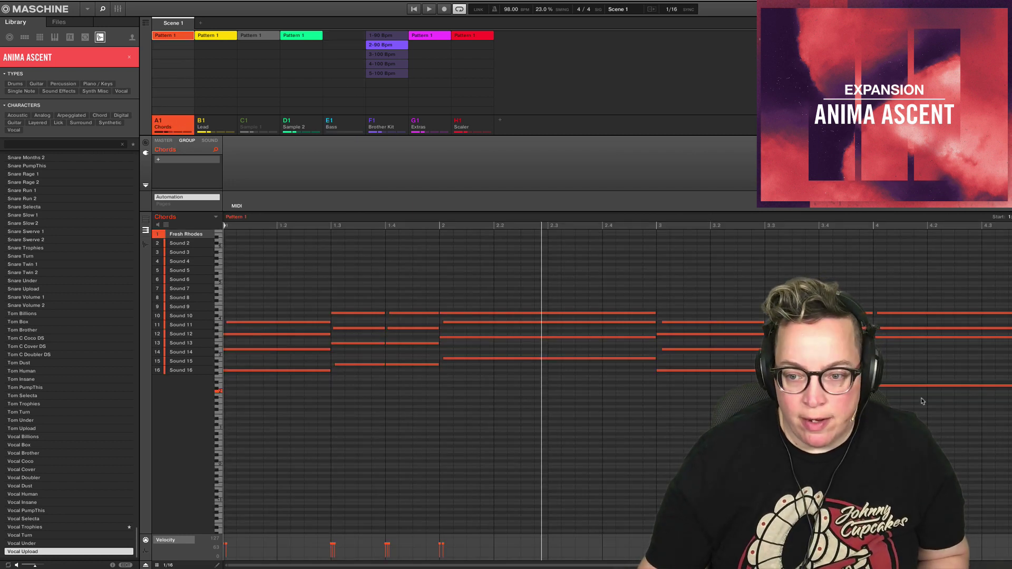
pyautogui.moveTo(929, 416); pyautogui.dragTo(269, 354)
pyautogui.moveTo(251, 277); pyautogui.dragTo(236, 282)
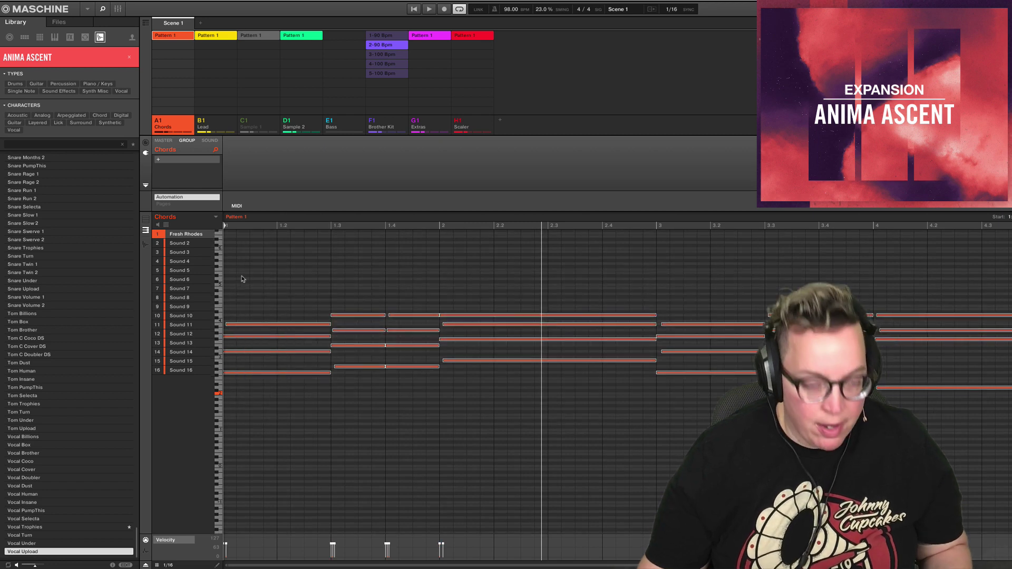
pyautogui.click(350, 126)
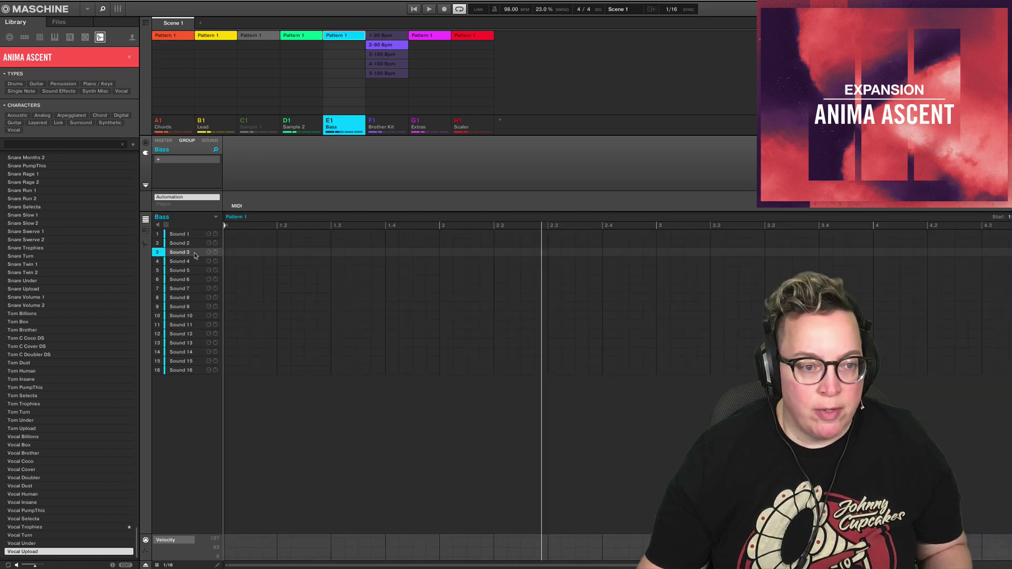
pyautogui.click(146, 233)
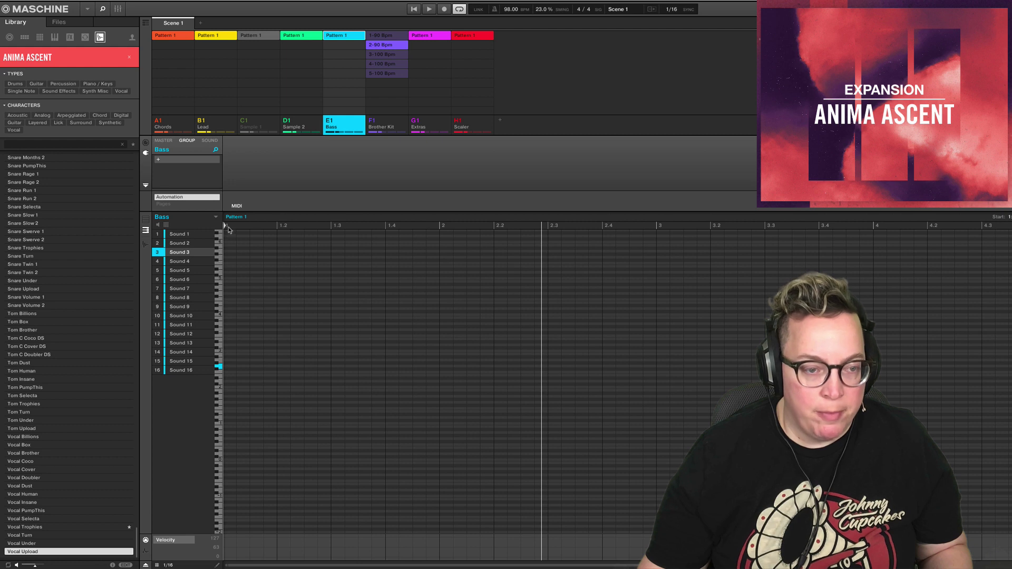
pyautogui.hotkey('ctrl', 'v')
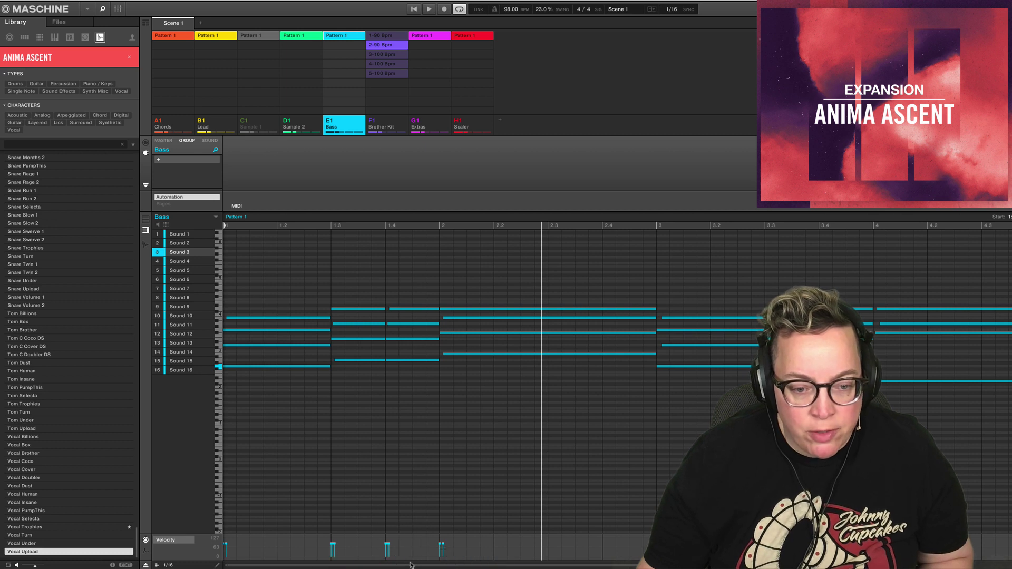
pyautogui.doubleClick(409, 565)
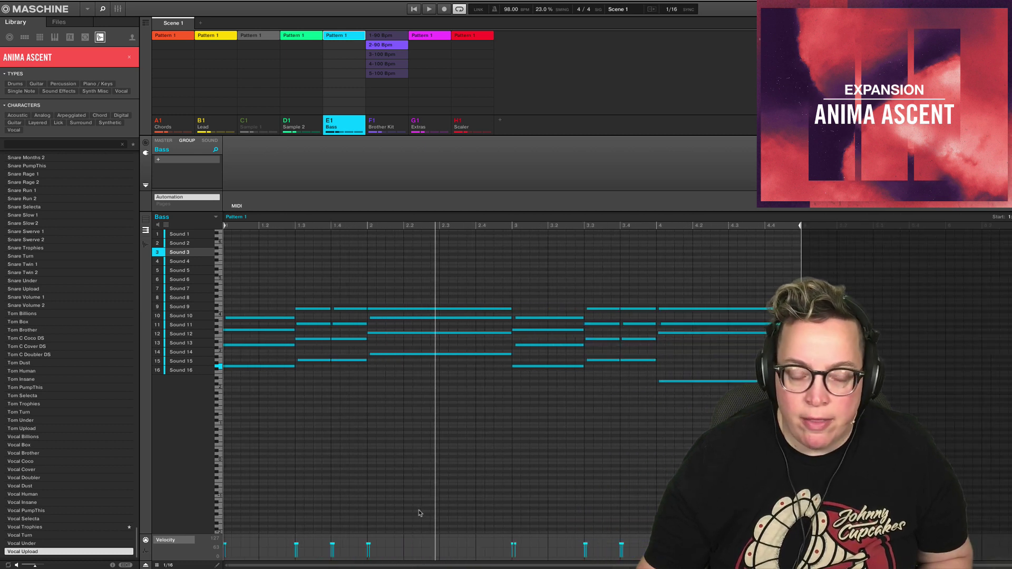
# - Delete the upper chord notes at the start and at 1.3, plus the lowest note at 1.4, from the bass pattern
pyautogui.doubleClick(284, 346)
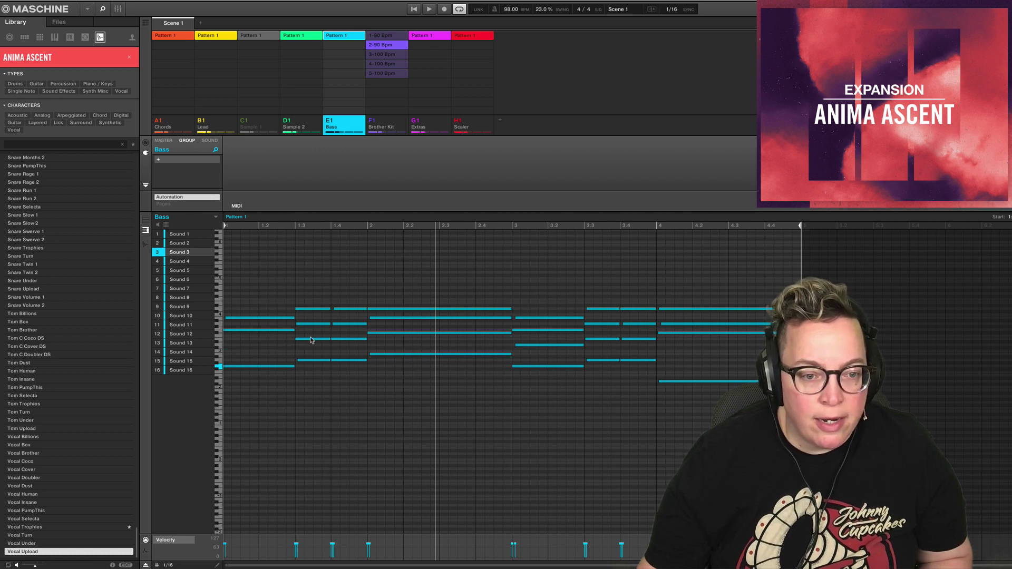
pyautogui.moveTo(310, 339); pyautogui.dragTo(256, 301)
pyautogui.press('Delete')
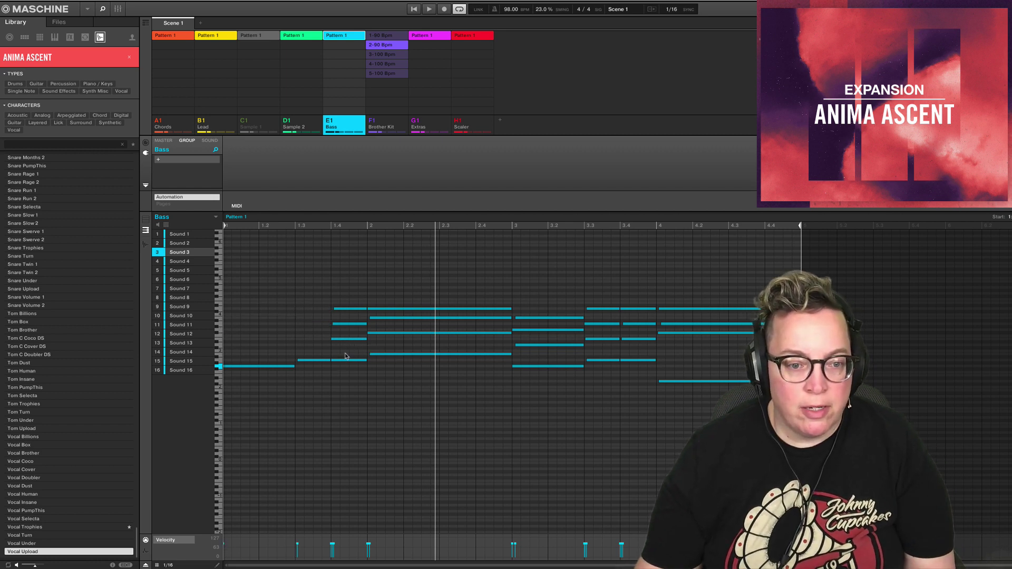
pyautogui.press('Delete')
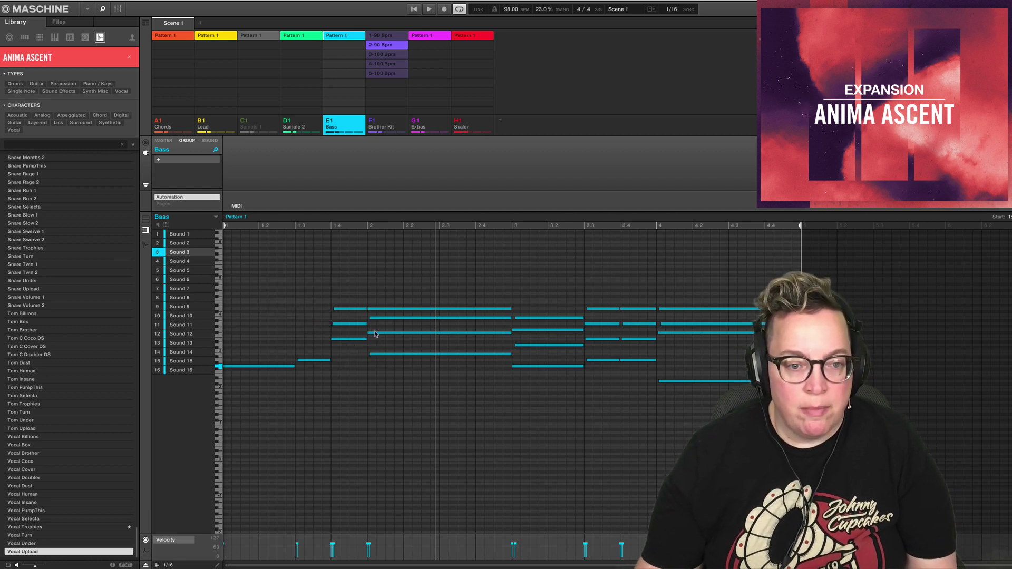
# - Reduce the notes from 1.4 to bar 3 to a single line, with a one-beat note at 2 and the low note starting at 2.2
pyautogui.click(510, 334)
pyautogui.moveTo(476, 335); pyautogui.dragTo(394, 341)
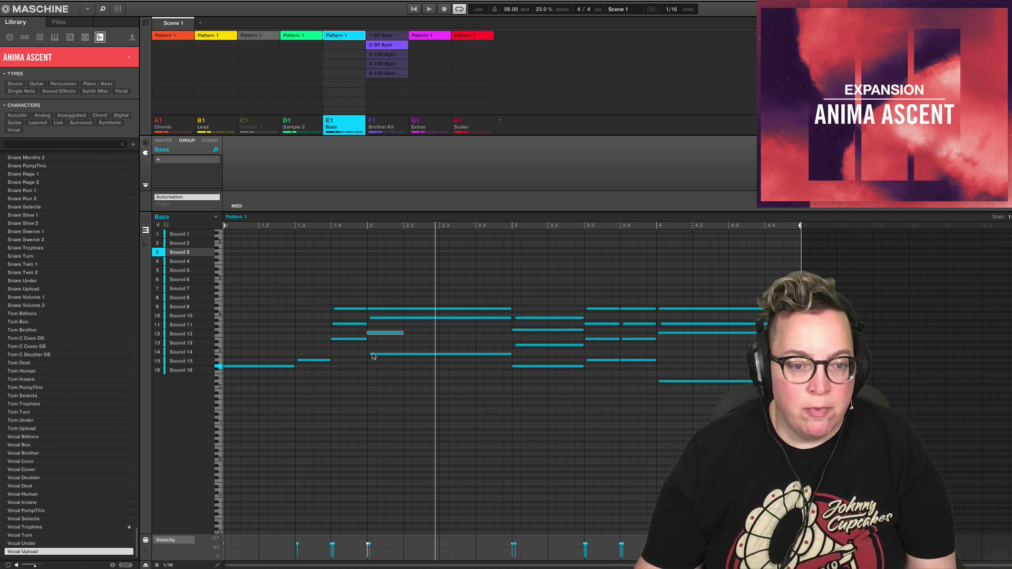
pyautogui.moveTo(376, 354); pyautogui.dragTo(425, 301)
pyautogui.press('Delete')
pyautogui.moveTo(354, 300); pyautogui.dragTo(349, 330)
pyautogui.press('Delete')
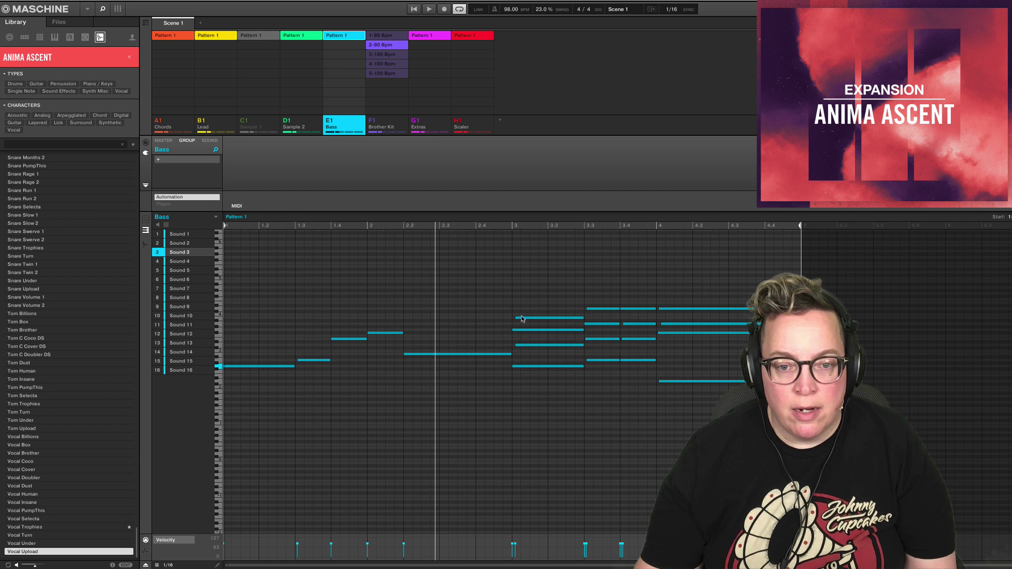
# - Turn the bar 3 chord into a shortened low note followed by a half-beat higher note before 3.3, deleting the remaining upper notes
pyautogui.click(518, 346)
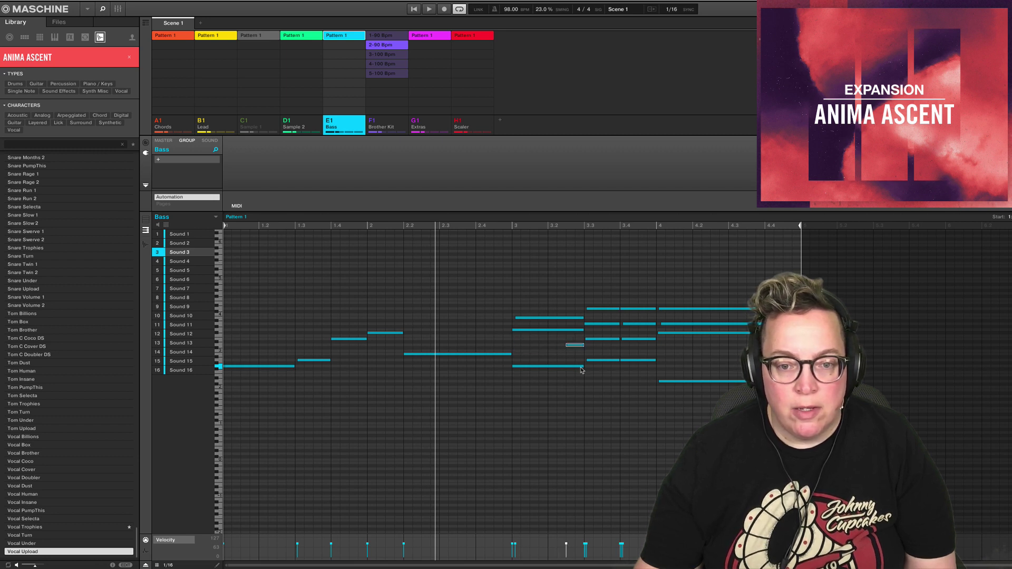
pyautogui.moveTo(583, 366); pyautogui.dragTo(572, 371)
pyautogui.moveTo(515, 283); pyautogui.dragTo(537, 329)
pyautogui.press('Delete')
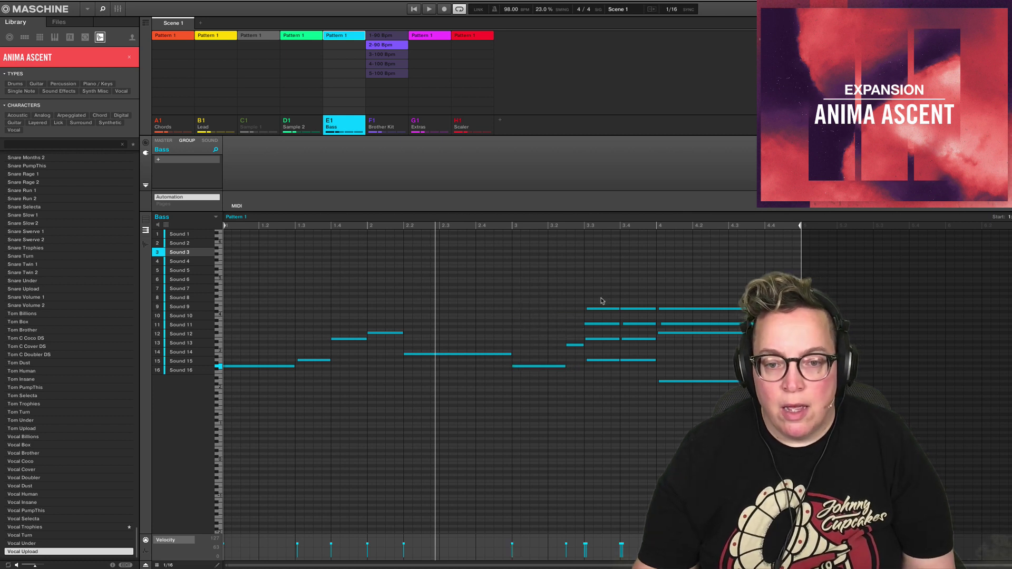
# - Thin the chords at 3.3 and bar 4 to single notes and transpose the whole bass line down an octave
pyautogui.moveTo(607, 298); pyautogui.dragTo(645, 347)
pyautogui.press('Delete')
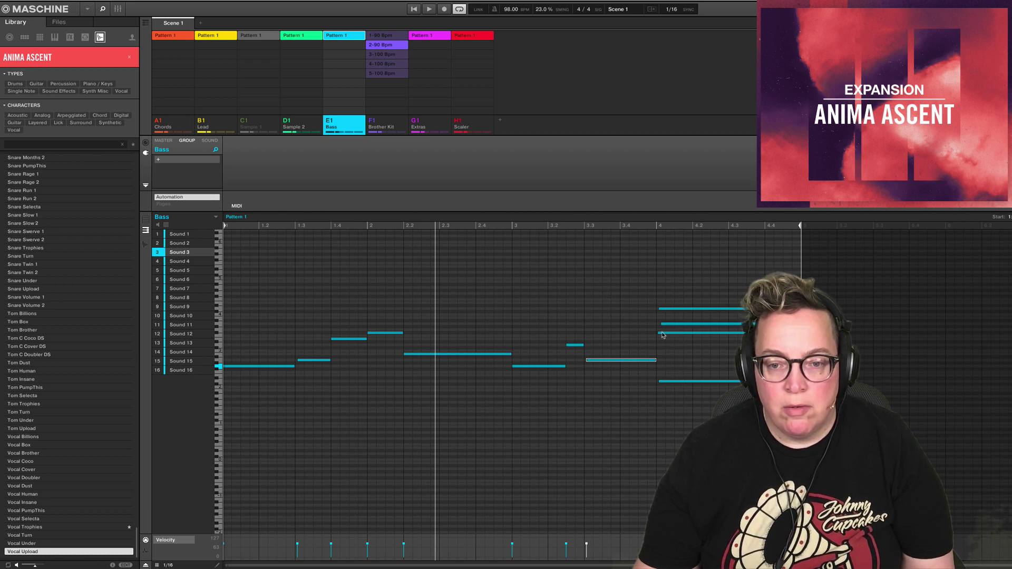
pyautogui.moveTo(675, 296); pyautogui.dragTo(222, 279)
pyautogui.press('Delete')
pyautogui.press('Delete')
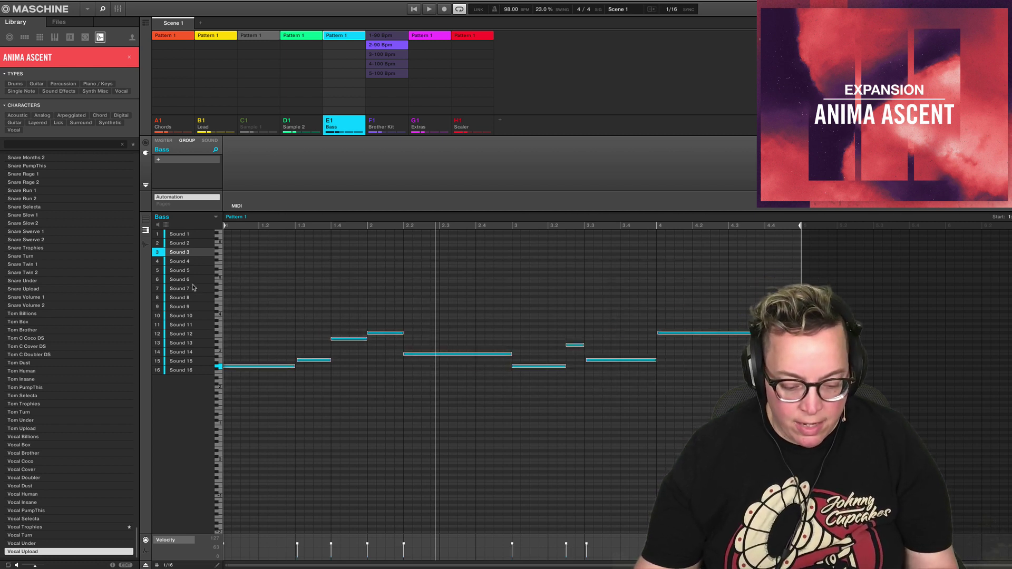
pyautogui.hotkey('shift', 'Down')
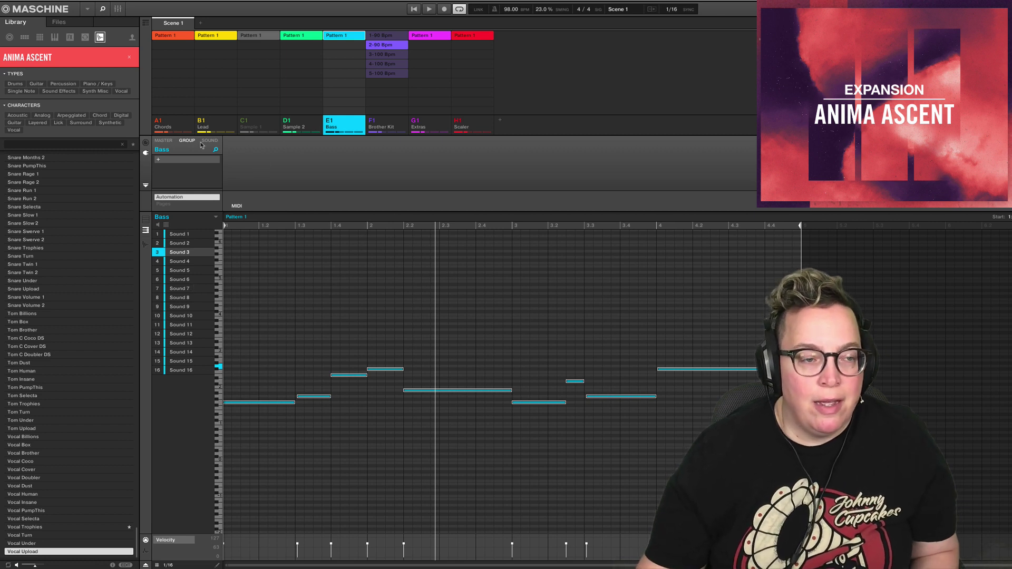
# - Load the Bass Brother sound from the Anima Ascent expansion into Sound 3 of the Bass group
pyautogui.click(54, 38)
pyautogui.click(130, 58)
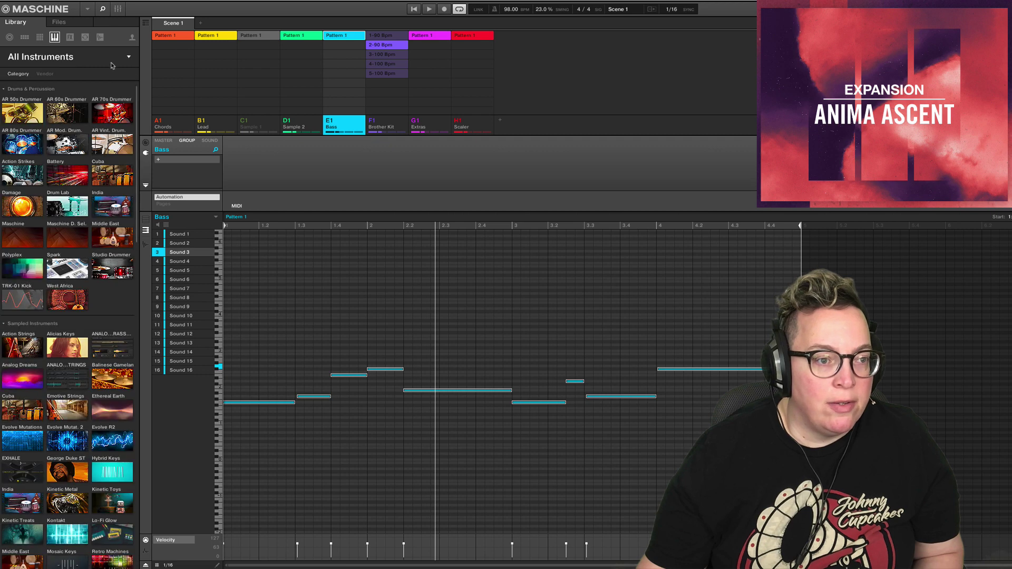
pyautogui.click(54, 38)
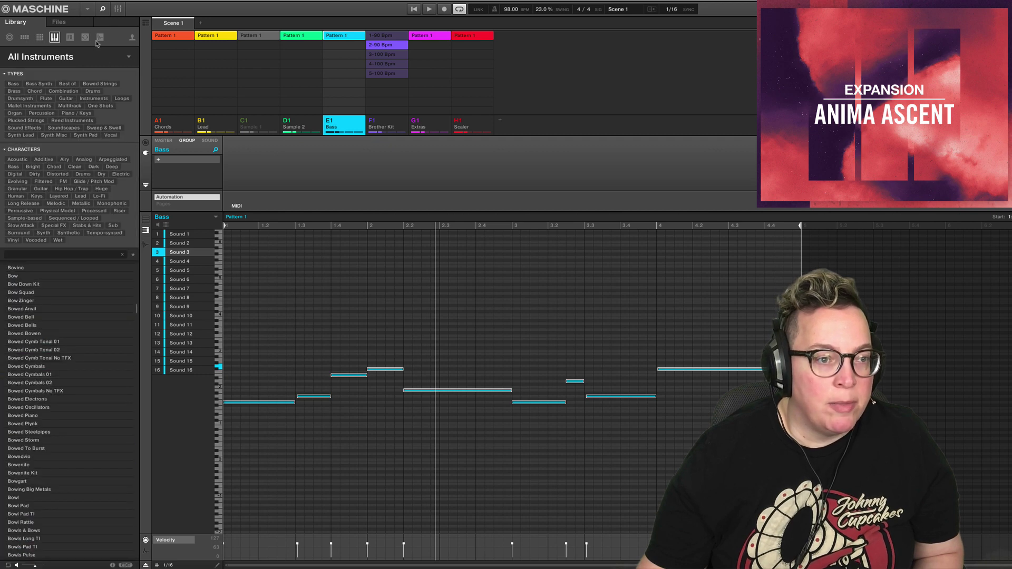
pyautogui.click(130, 57)
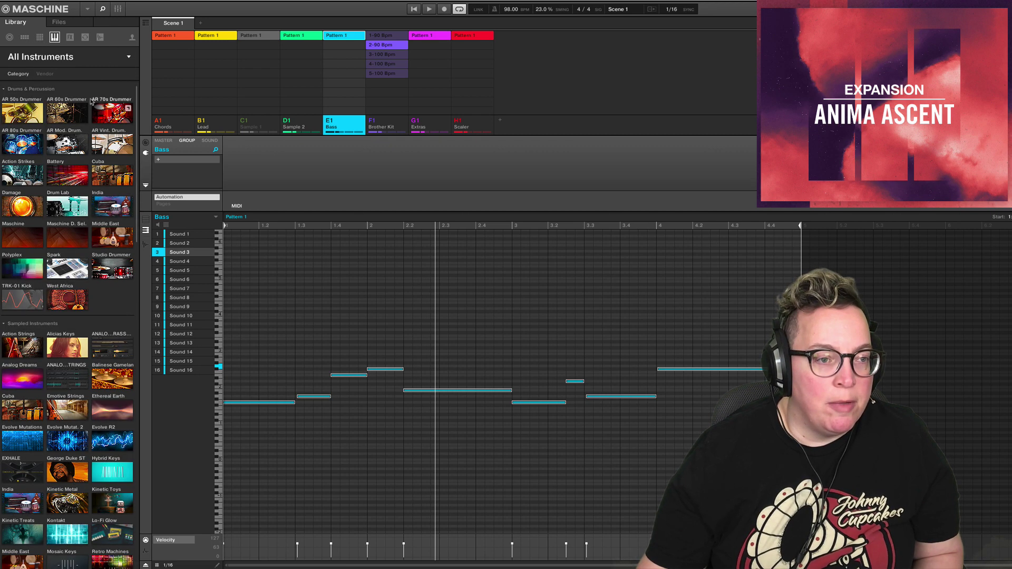
pyautogui.scroll(-3, 103, 91)
pyautogui.click(36, 36)
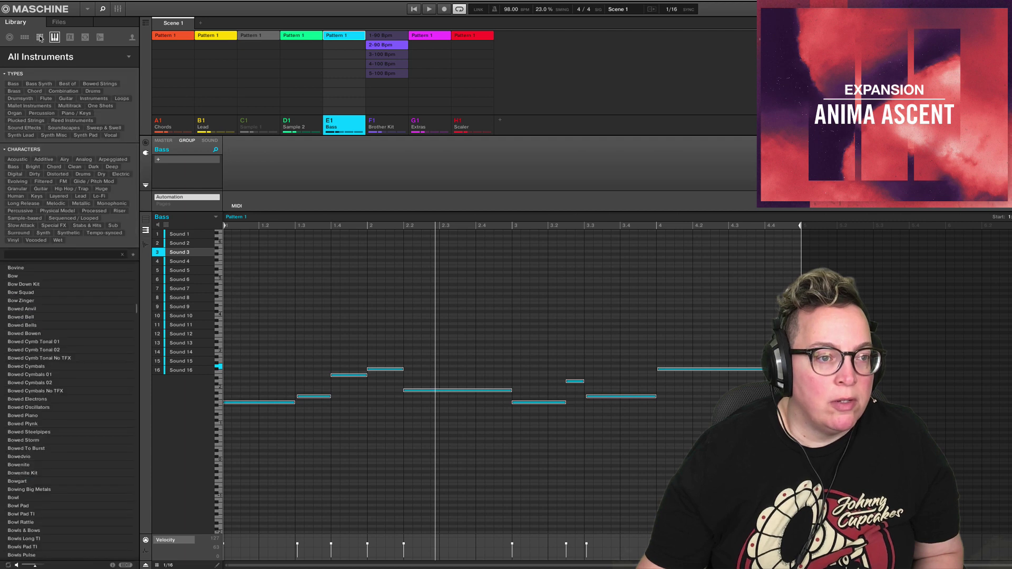
pyautogui.click(30, 121)
pyautogui.click(26, 129)
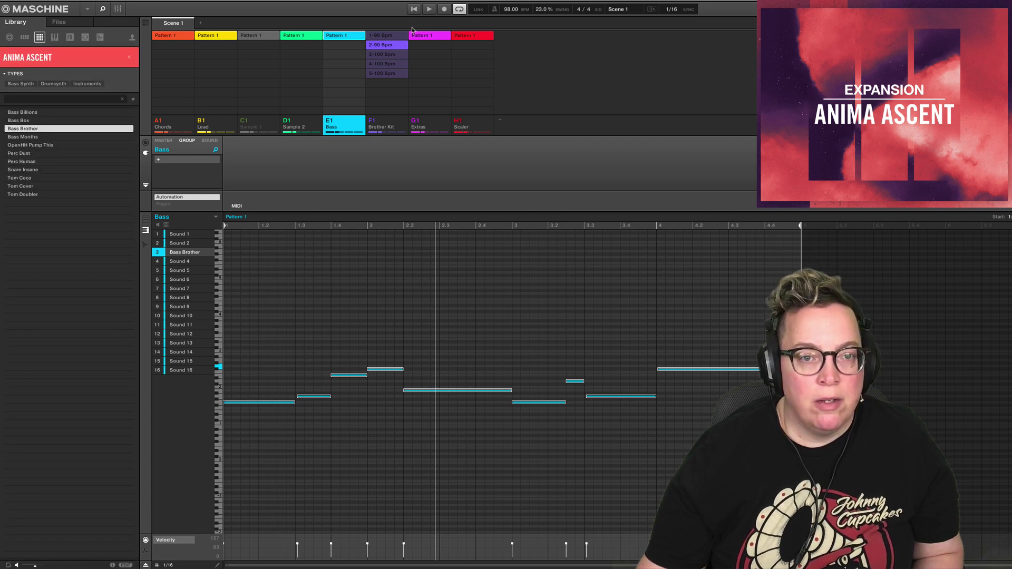
# - Play back the bass line, transpose all its notes up an octave, and audition Bass Brother and Bass Box from the library
pyautogui.click(414, 10)
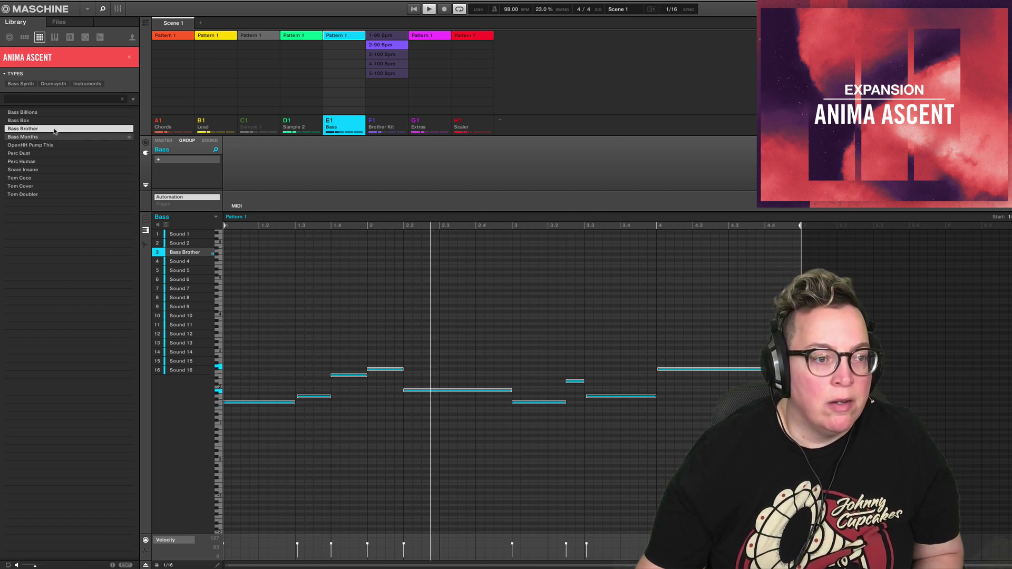
pyautogui.press('space')
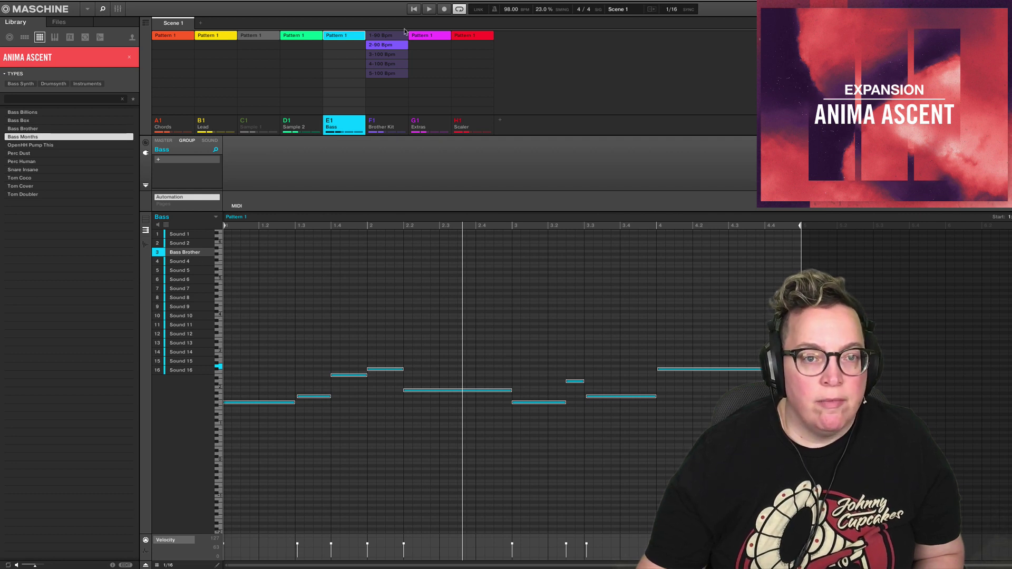
pyautogui.click(414, 10)
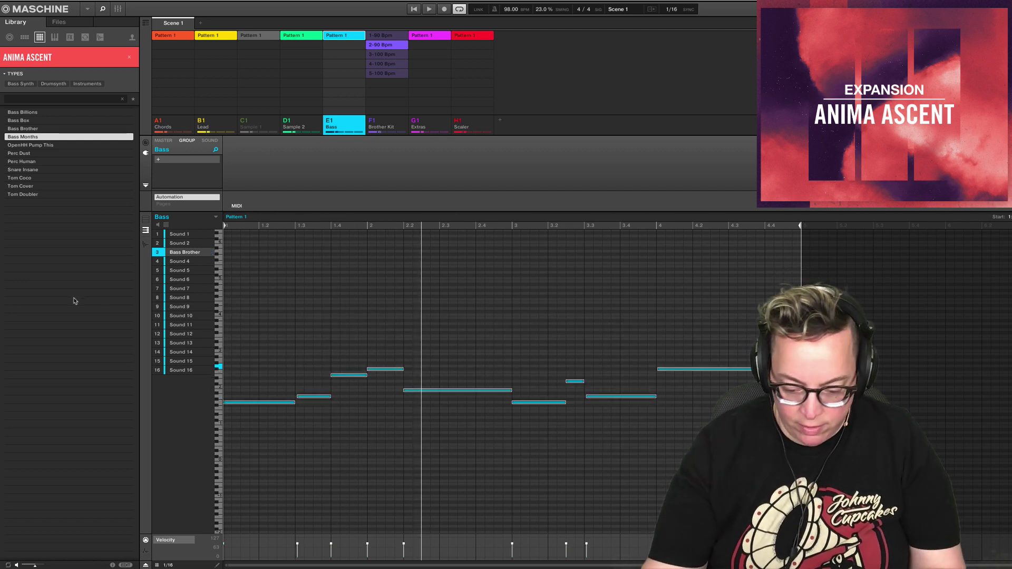
pyautogui.hotkey('shift', 'Up')
pyautogui.press('space')
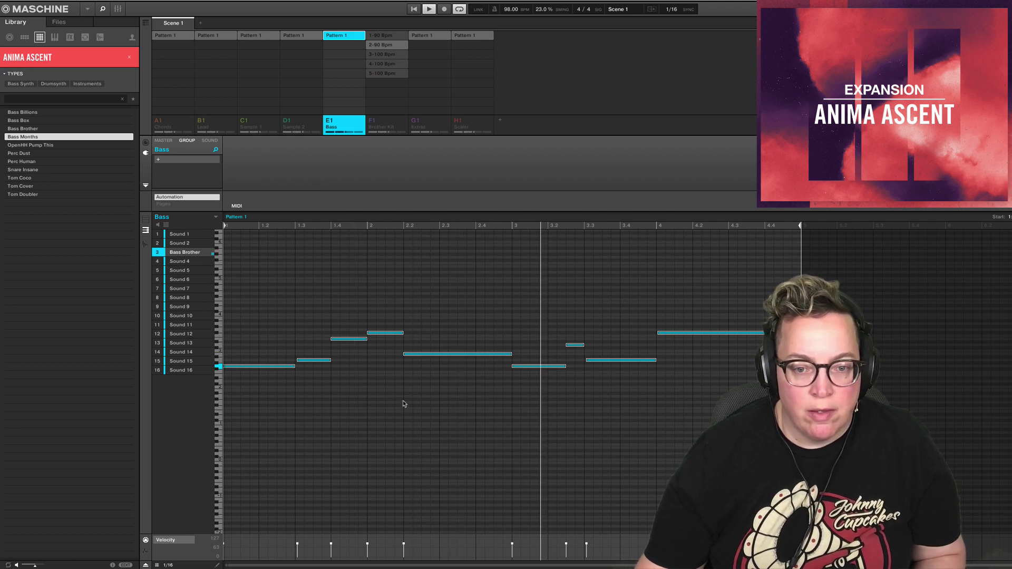
pyautogui.click(40, 124)
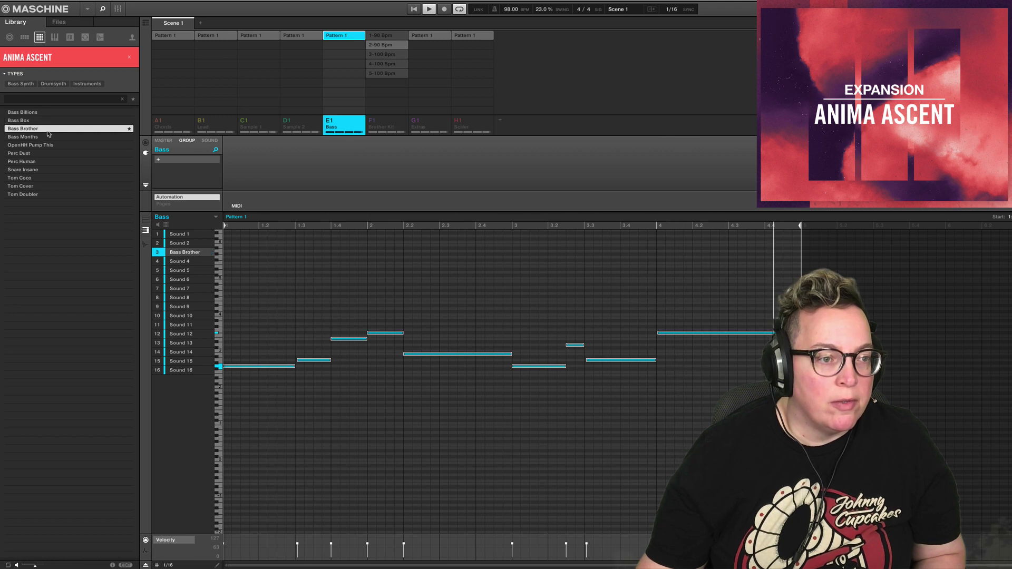
pyautogui.click(70, 120)
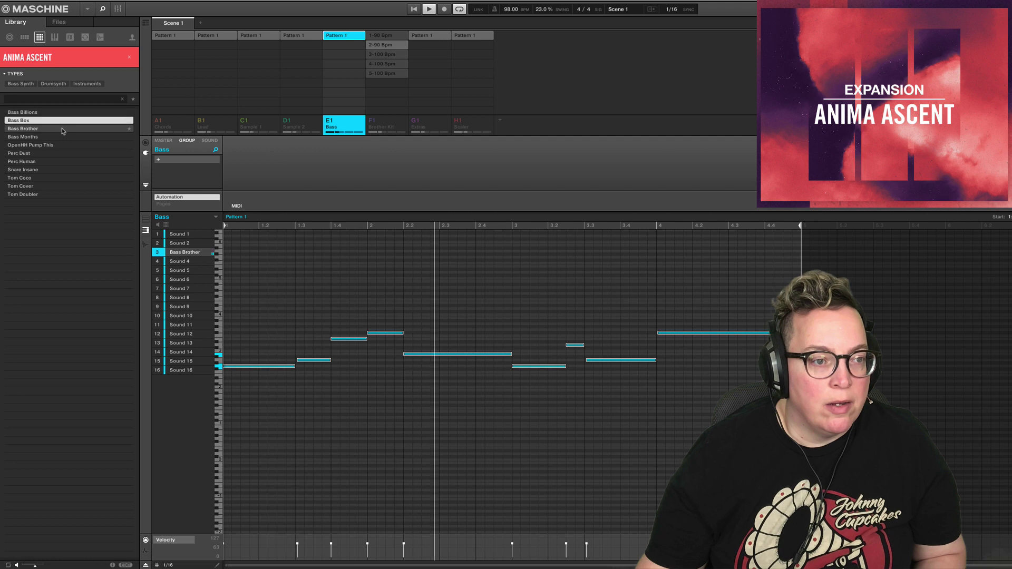
# - Browse the Massive instrument presets and limit them to the Anima Ascent bank
pyautogui.click(55, 37)
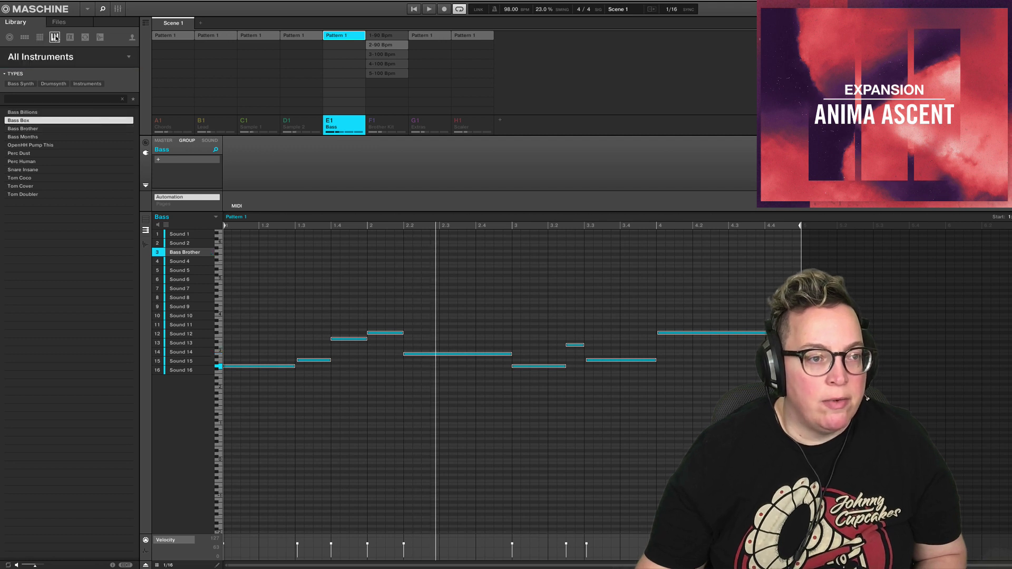
pyautogui.click(131, 57)
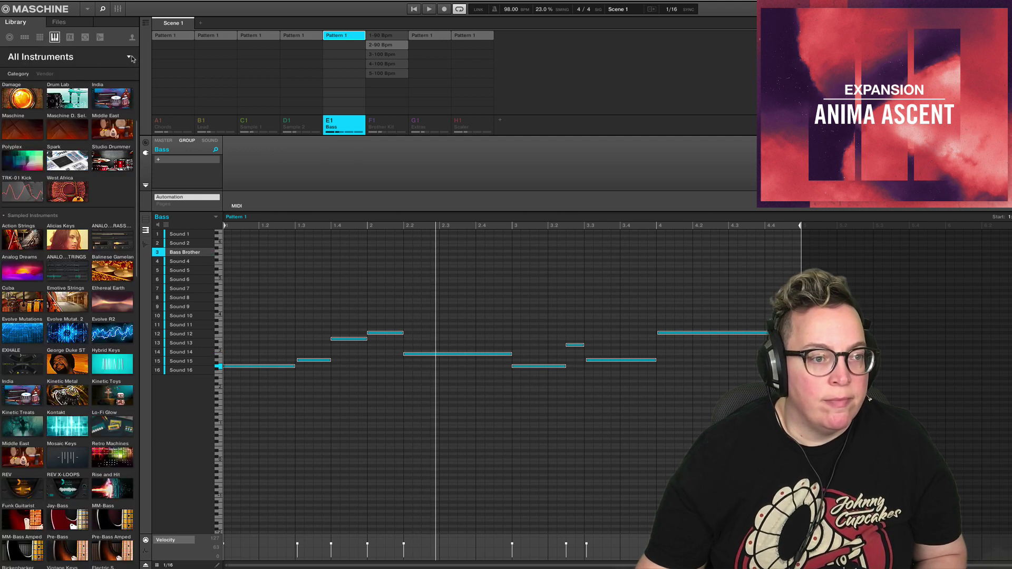
pyautogui.scroll(-10, 11, 364)
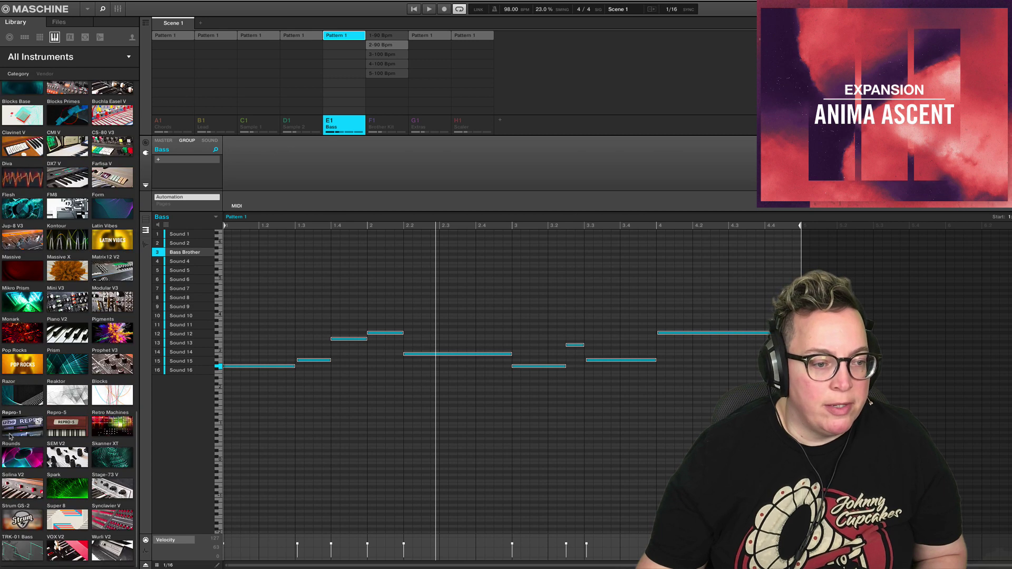
pyautogui.click(33, 277)
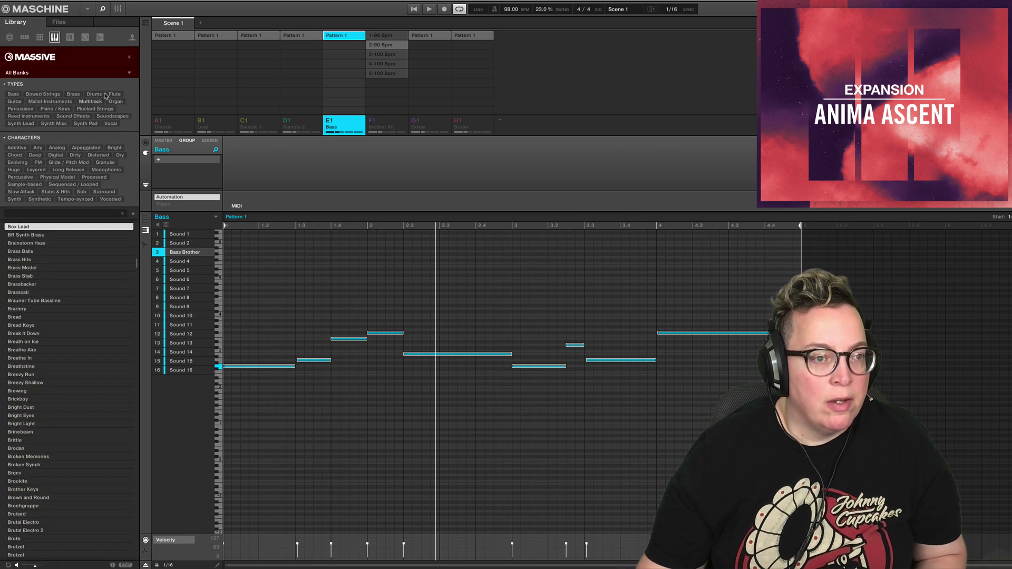
pyautogui.click(130, 74)
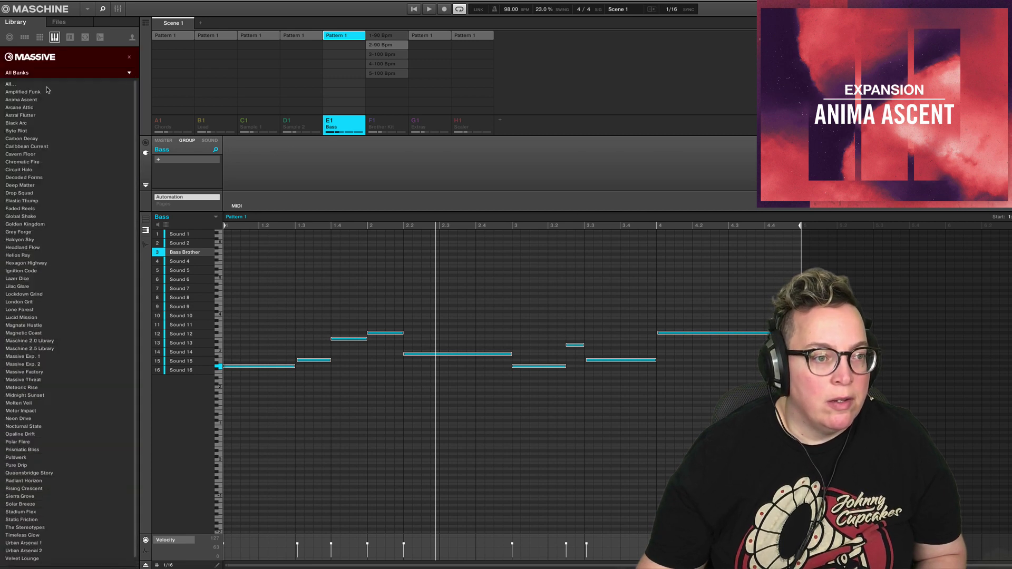
pyautogui.click(18, 108)
pyautogui.click(130, 73)
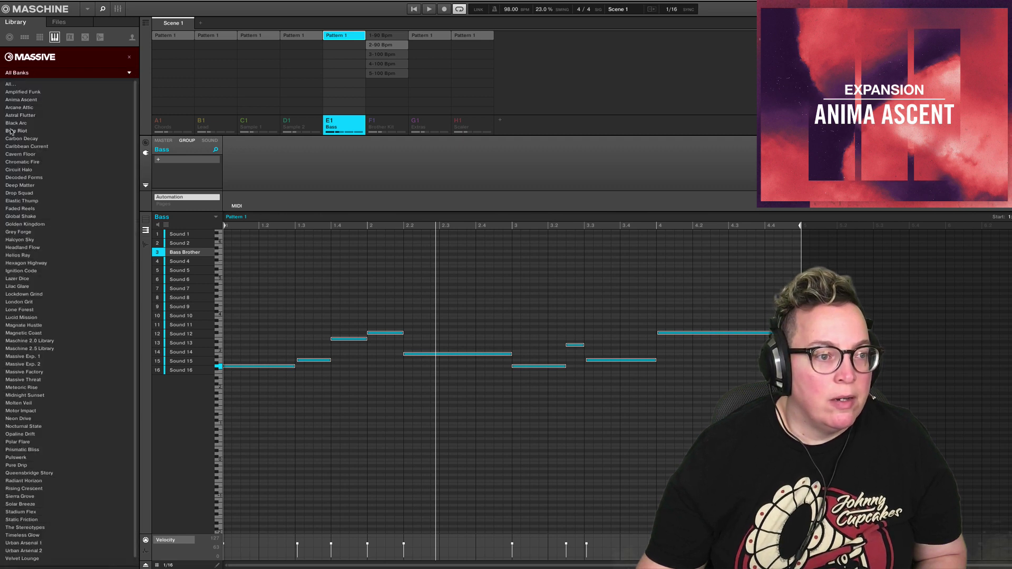
pyautogui.click(34, 100)
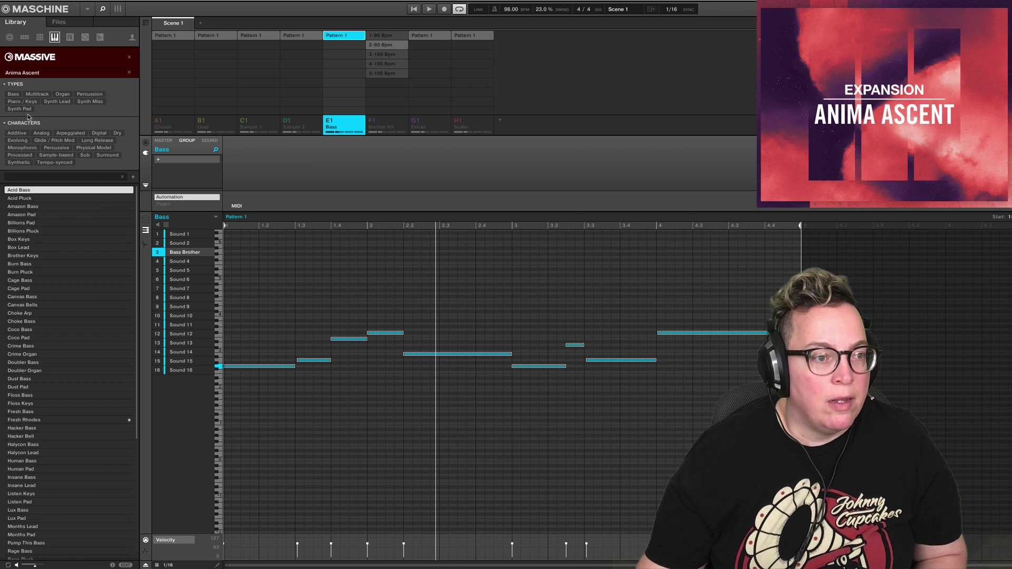
# - Filter the presets to the Bass type, load Burn Bass into slot 3 of the Bass group and play the pattern
pyautogui.click(13, 95)
pyautogui.click(38, 204)
pyautogui.click(40, 211)
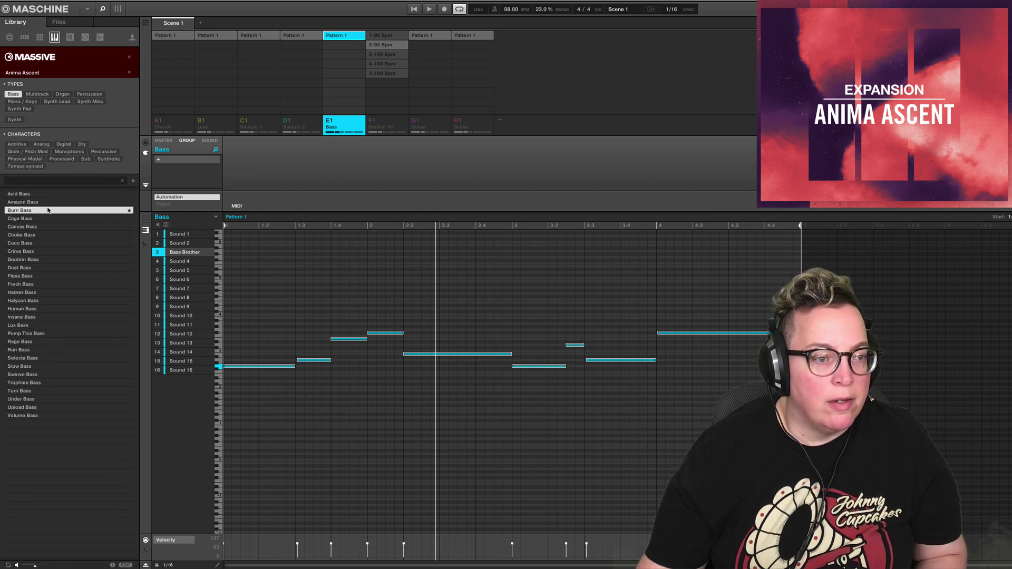
pyautogui.click(414, 9)
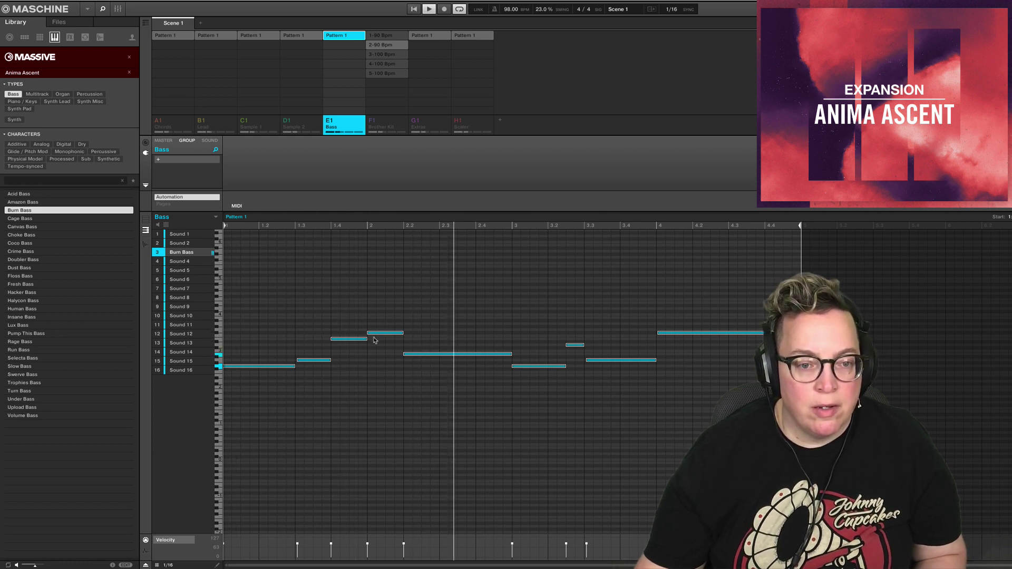
pyautogui.hotkey('ctrl', 'a')
pyautogui.press('Delete')
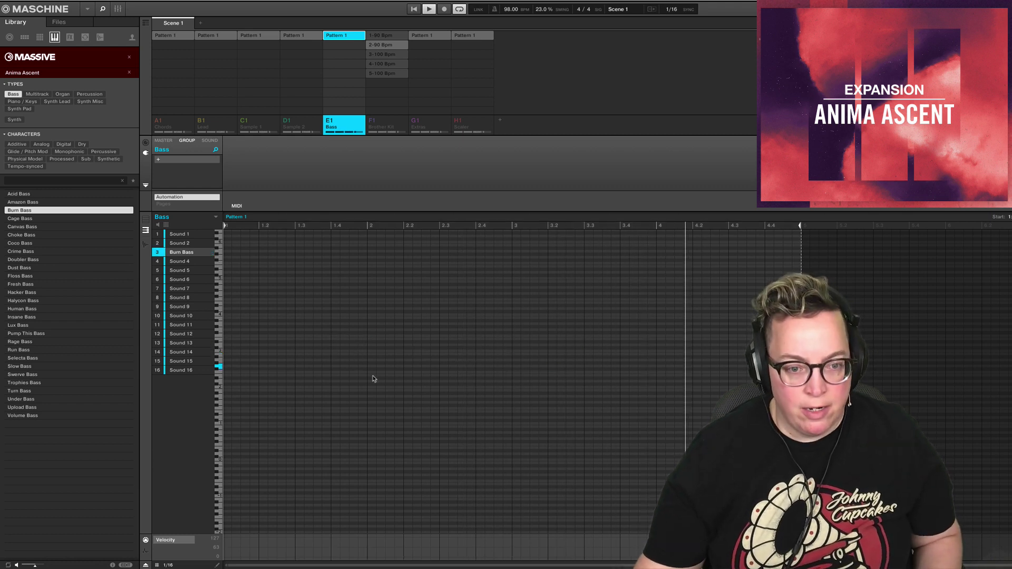
pyautogui.hotkey('ctrl', 'z')
# - Delete the Burn Bass note at bar 2, extend the note at 1.4 to reach 2.2, and play from the start
pyautogui.click(389, 320)
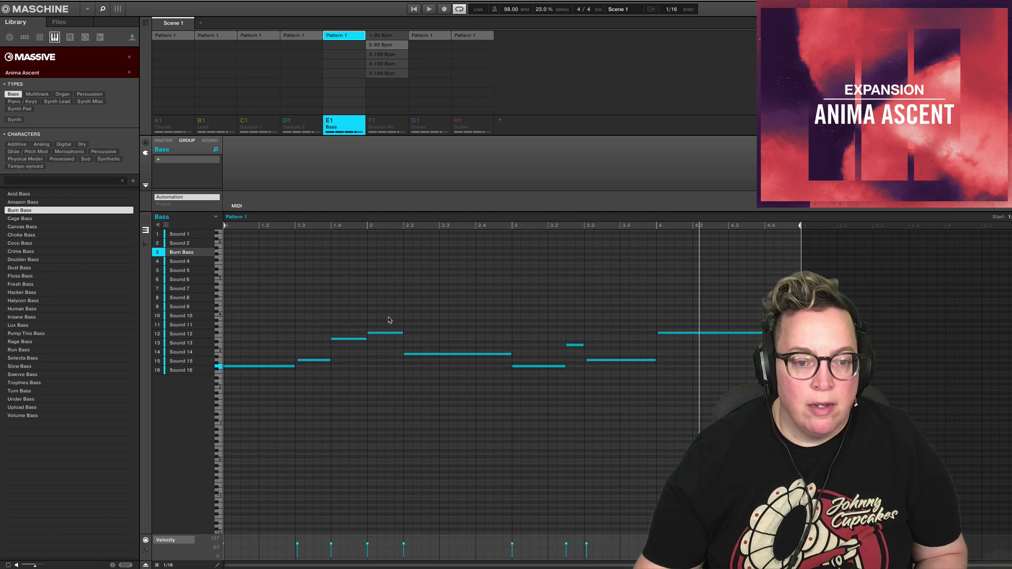
pyautogui.press('Delete')
pyautogui.moveTo(366, 337); pyautogui.dragTo(402, 335)
pyautogui.click(413, 9)
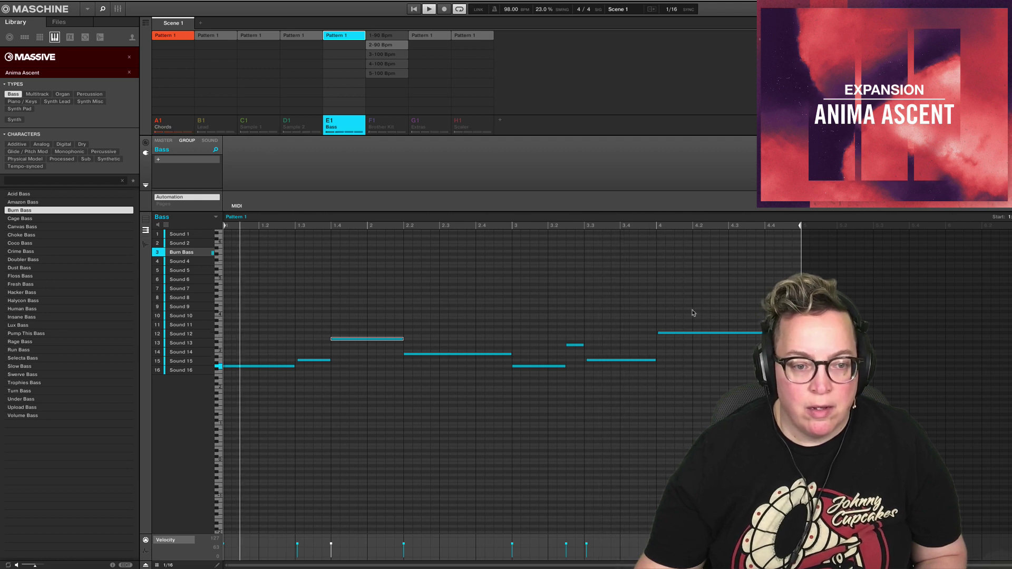
# - Replace the Burn Bass note at bar 4 with a copy of the lowest note of the bar 4 chord, and play from the start
pyautogui.doubleClick(744, 332)
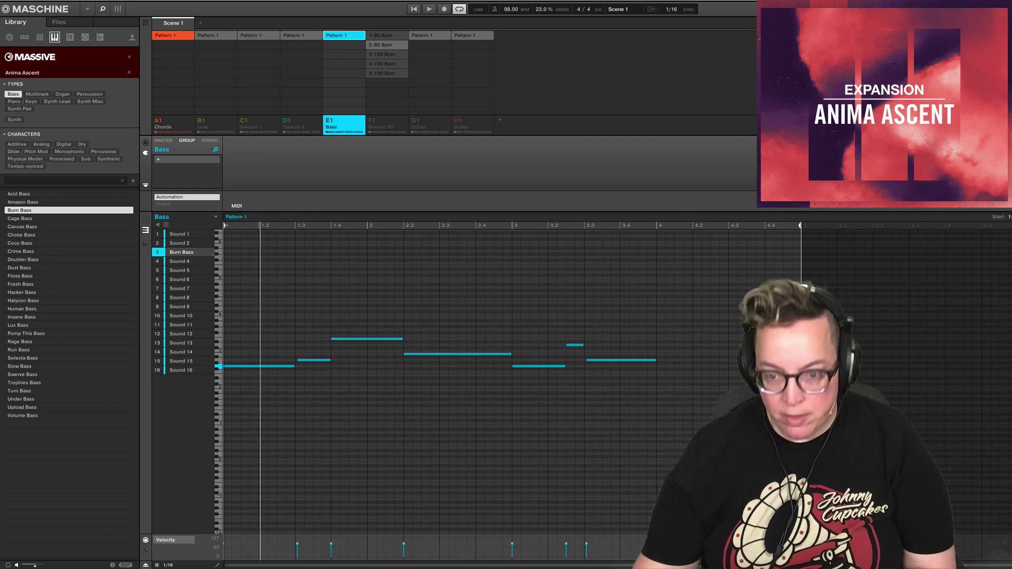
pyautogui.click(172, 121)
pyautogui.click(701, 372)
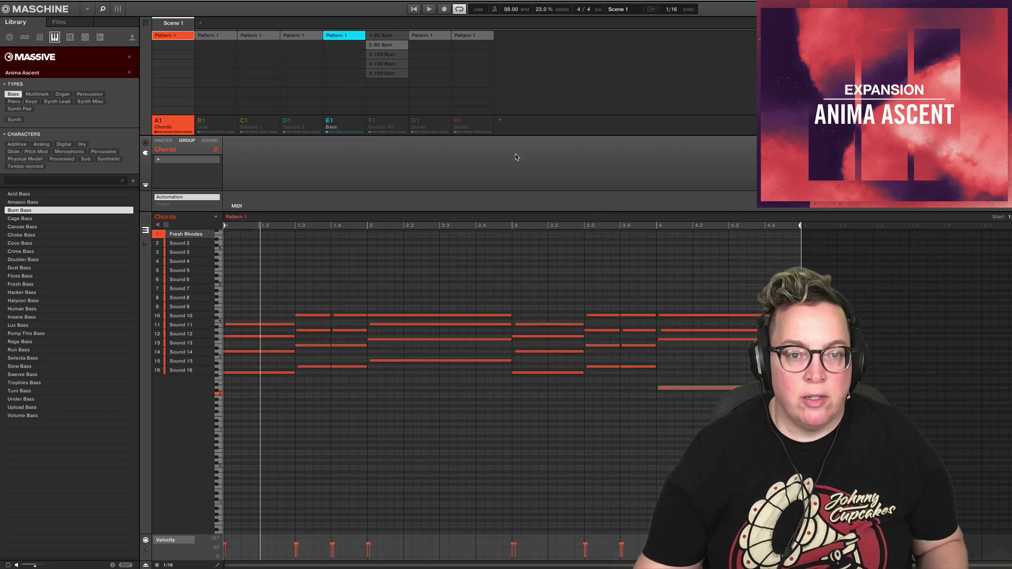
pyautogui.click(330, 126)
pyautogui.click(658, 227)
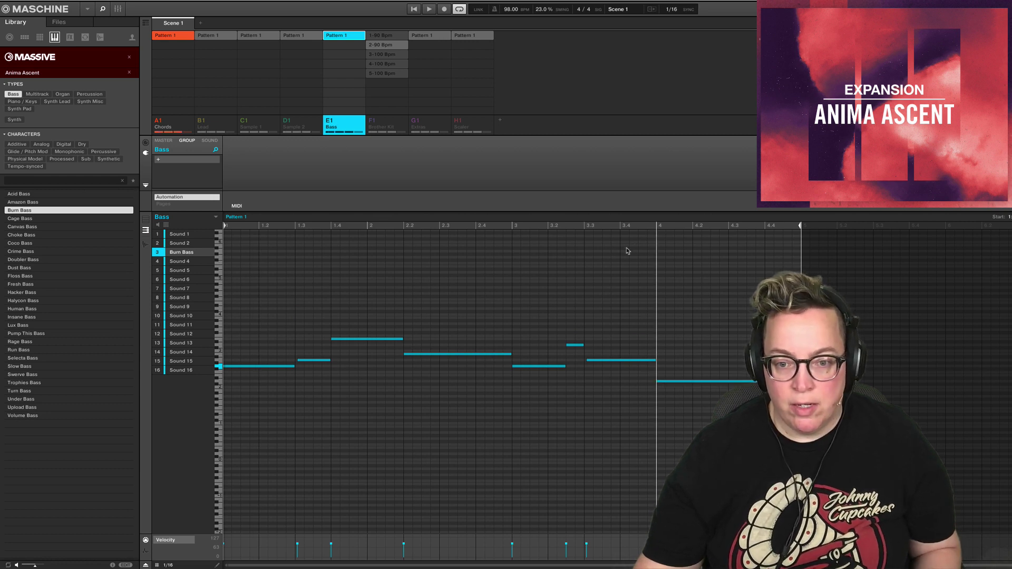
pyautogui.click(415, 10)
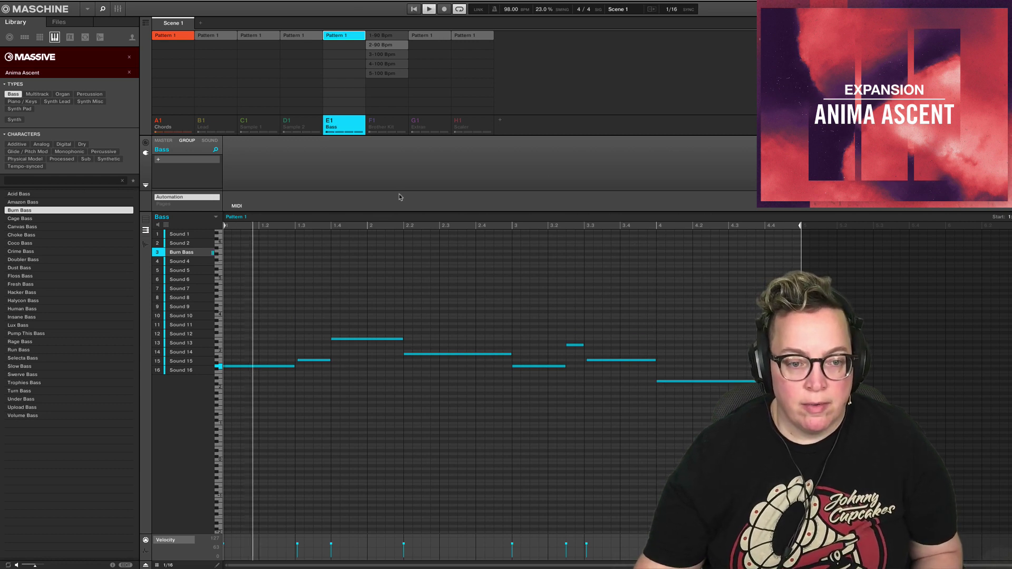
# - Unmute the Sample 2, Lead, Brother Kit and Extras groups one after another during playback
pyautogui.click(118, 9)
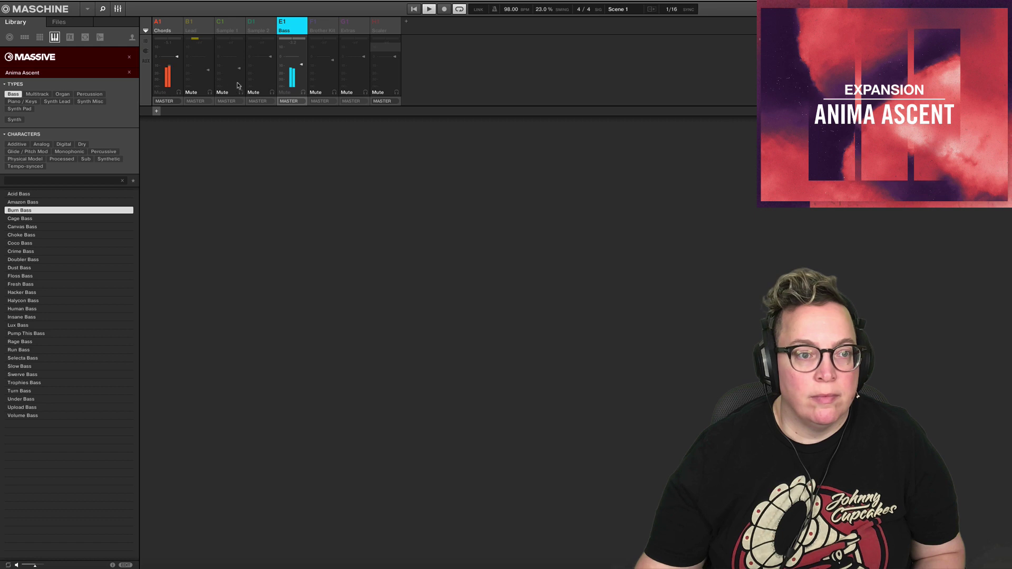
pyautogui.click(119, 10)
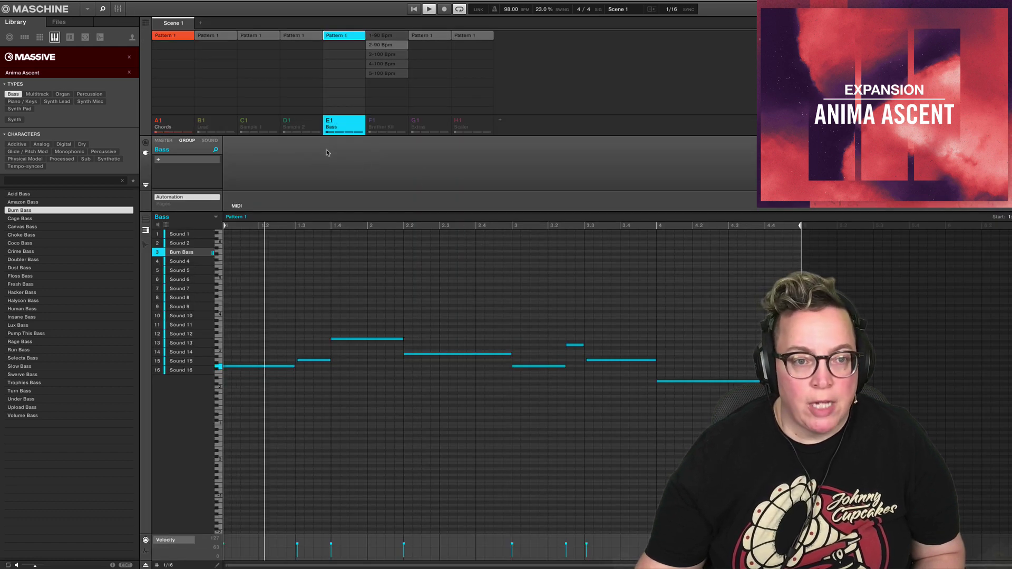
pyautogui.click(289, 126)
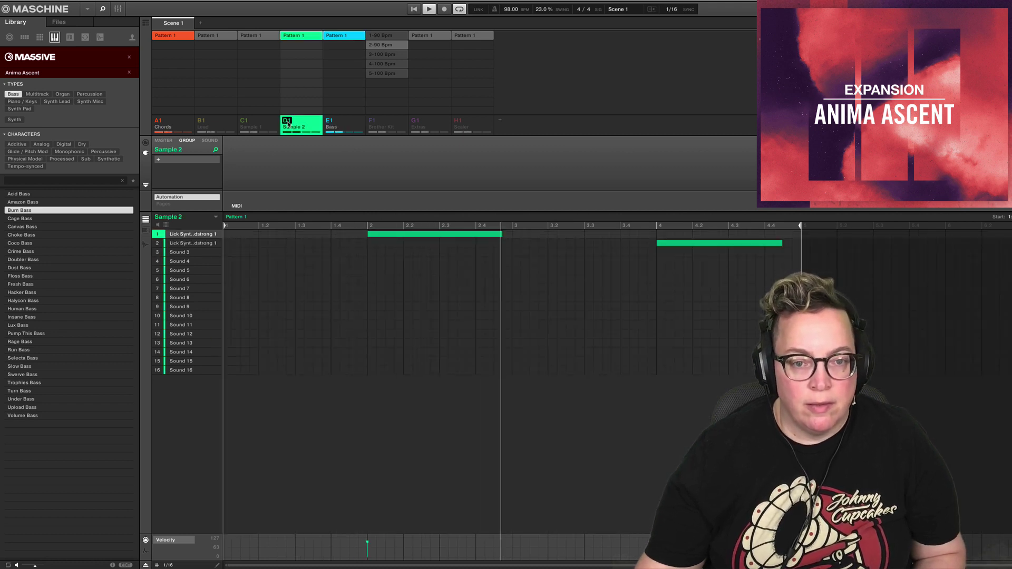
pyautogui.click(202, 124)
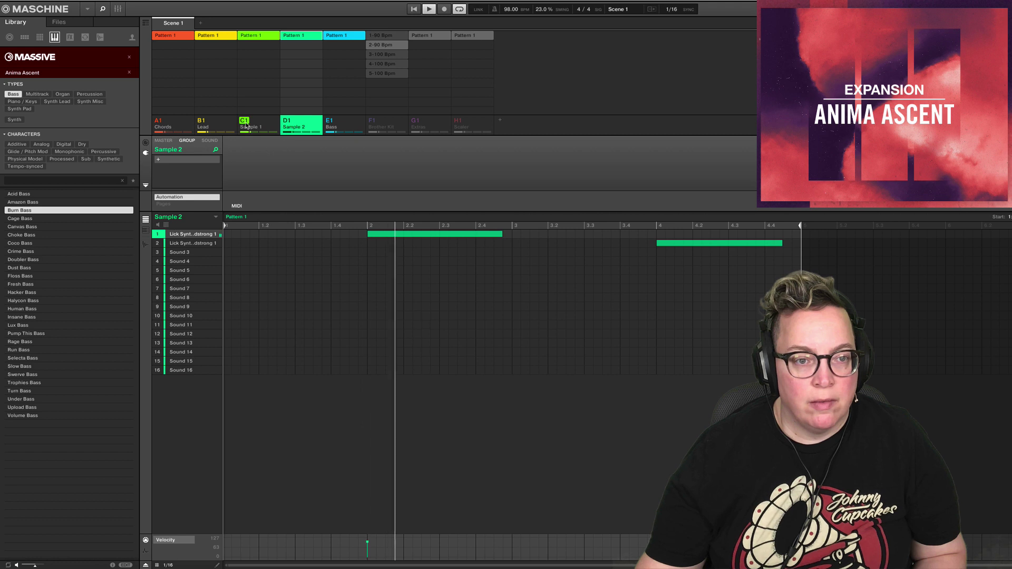
pyautogui.click(372, 123)
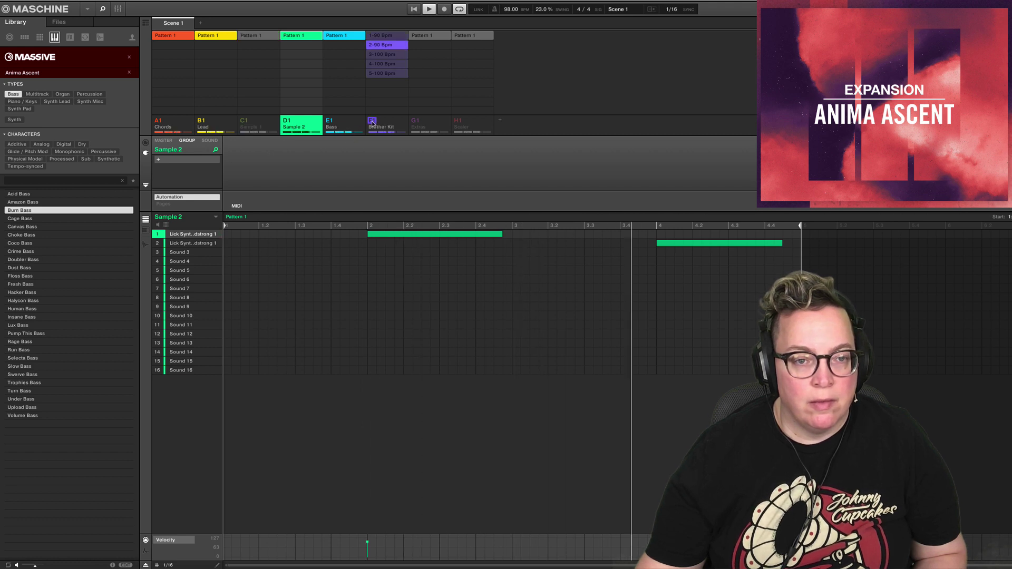
pyautogui.click(416, 123)
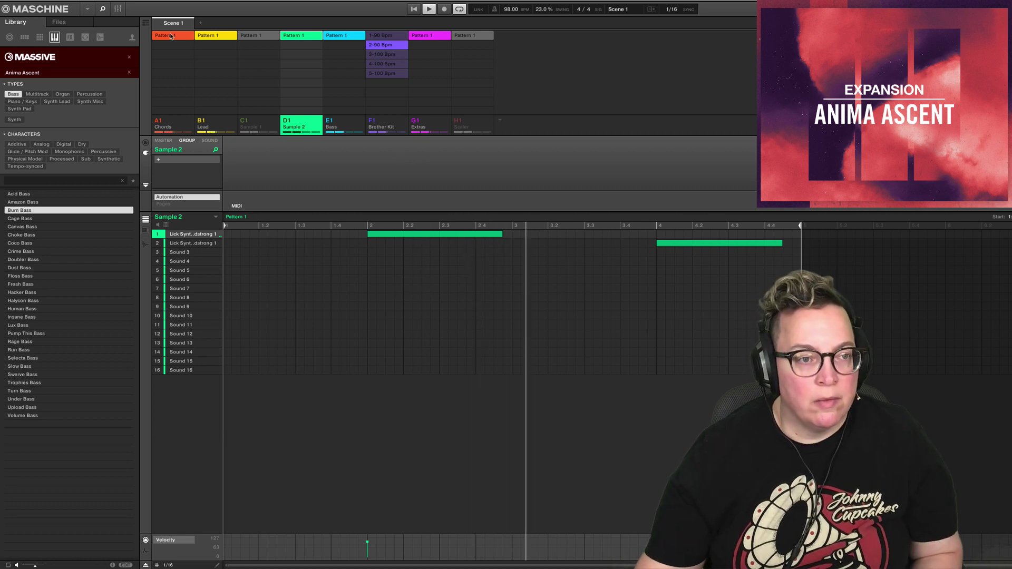
# - Lower the Extras group's level slightly in the mixer and return to the pattern view
pyautogui.click(147, 24)
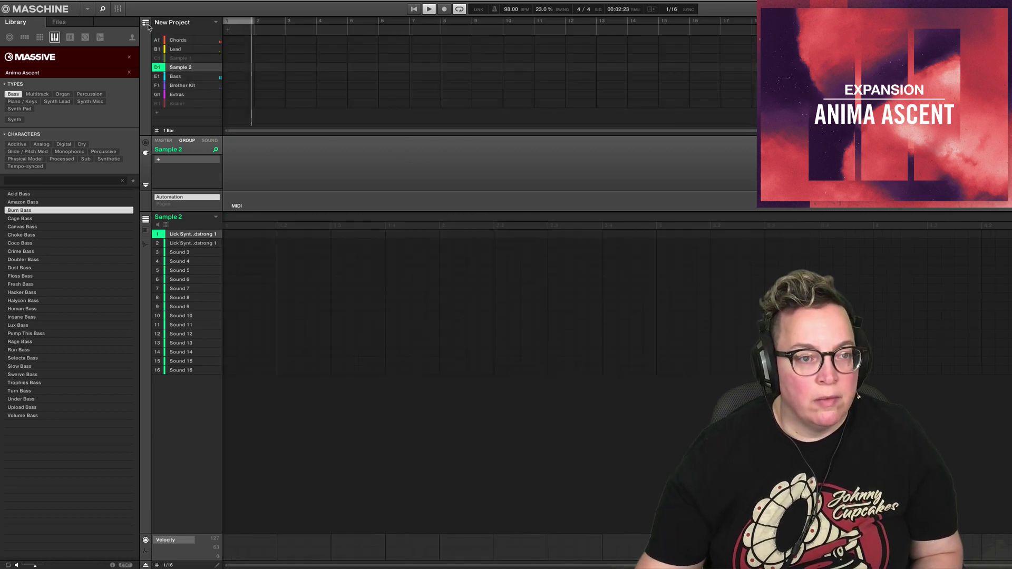
pyautogui.click(143, 25)
pyautogui.click(119, 9)
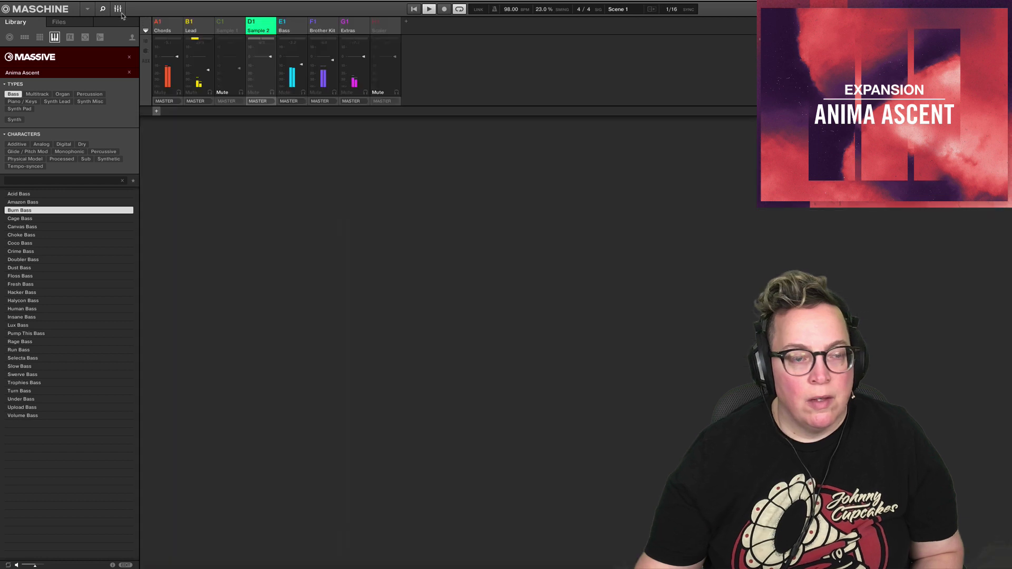
pyautogui.moveTo(365, 57); pyautogui.dragTo(364, 62)
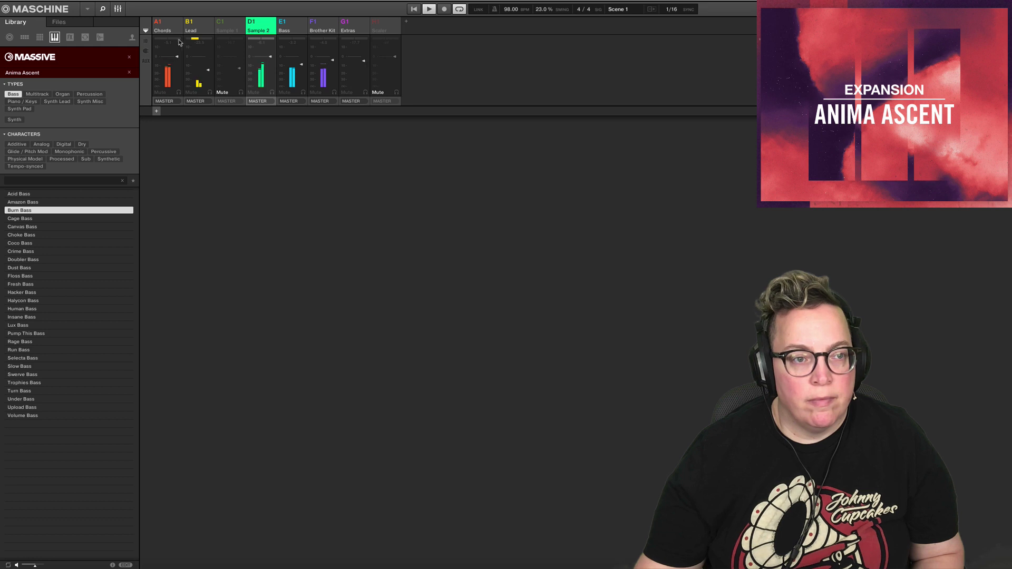
pyautogui.click(117, 9)
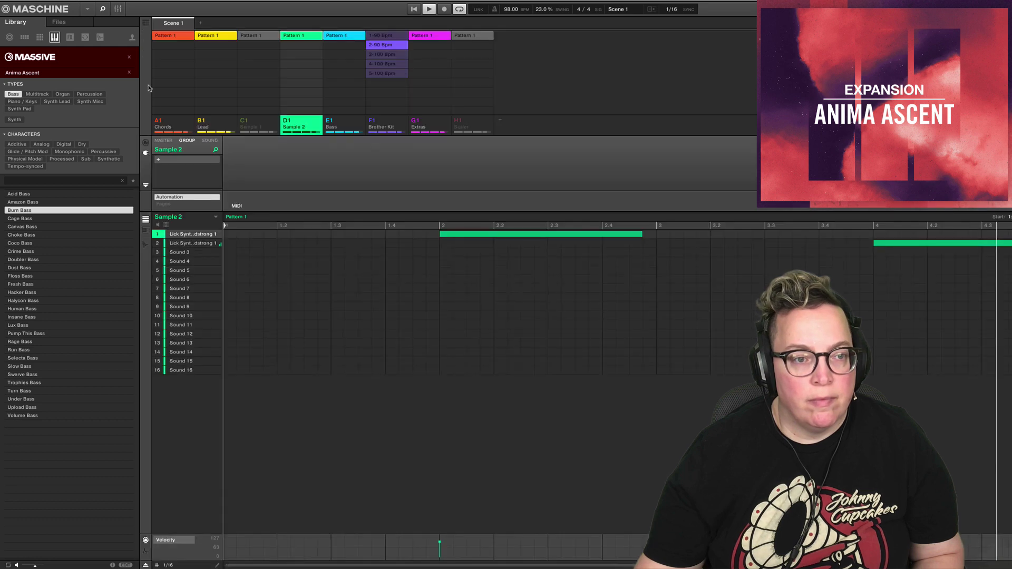
# - Select the Vocal Insane sound in the Extras group and limit the one-shot library to Anima Ascent
pyautogui.click(428, 124)
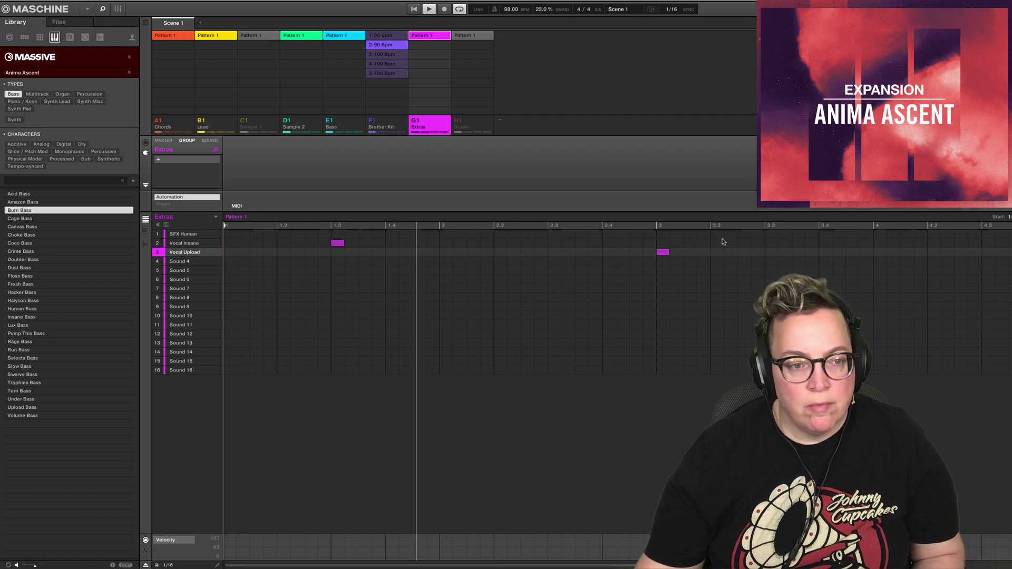
pyautogui.click(191, 244)
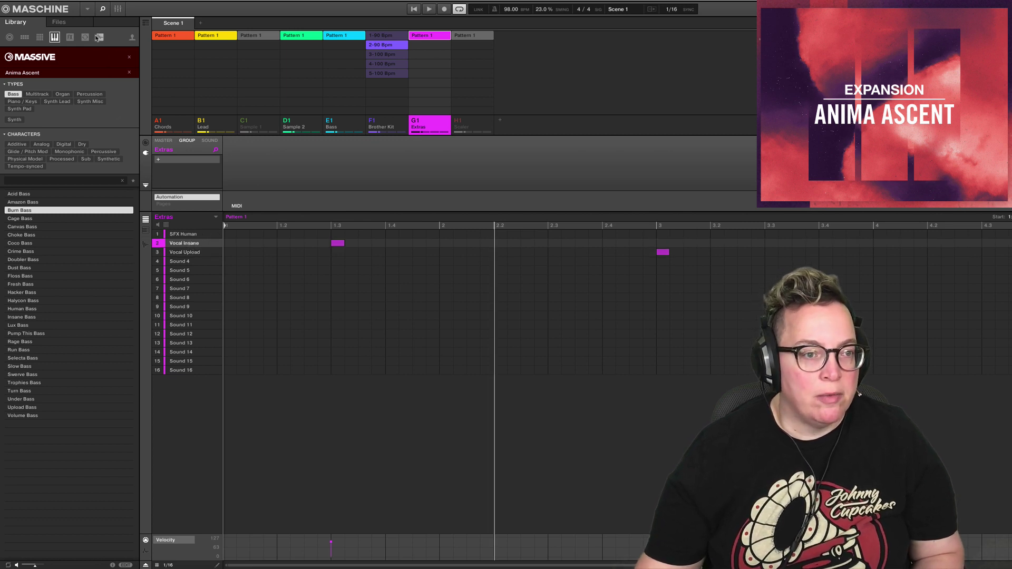
pyautogui.click(100, 37)
pyautogui.click(131, 58)
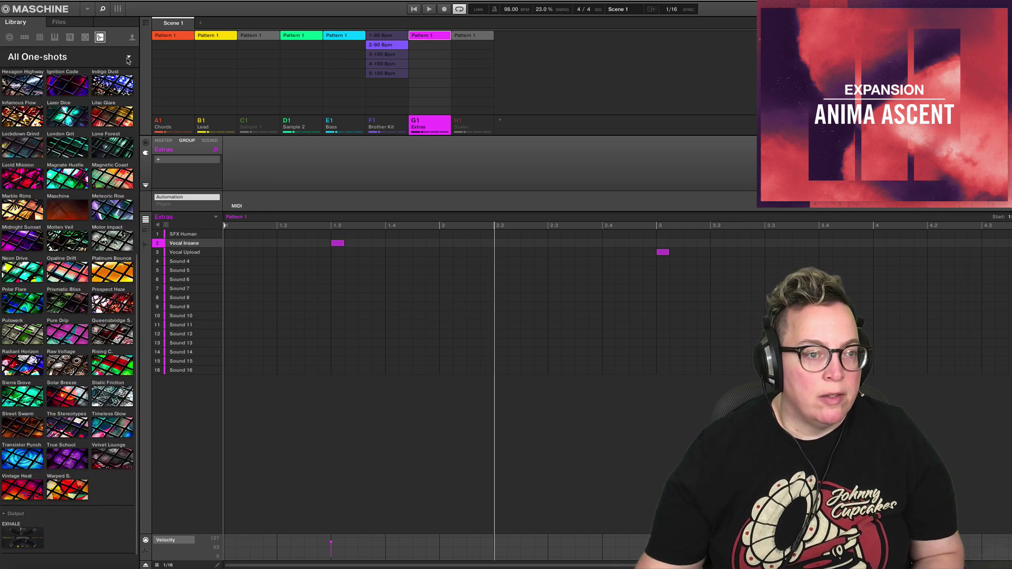
pyautogui.click(56, 100)
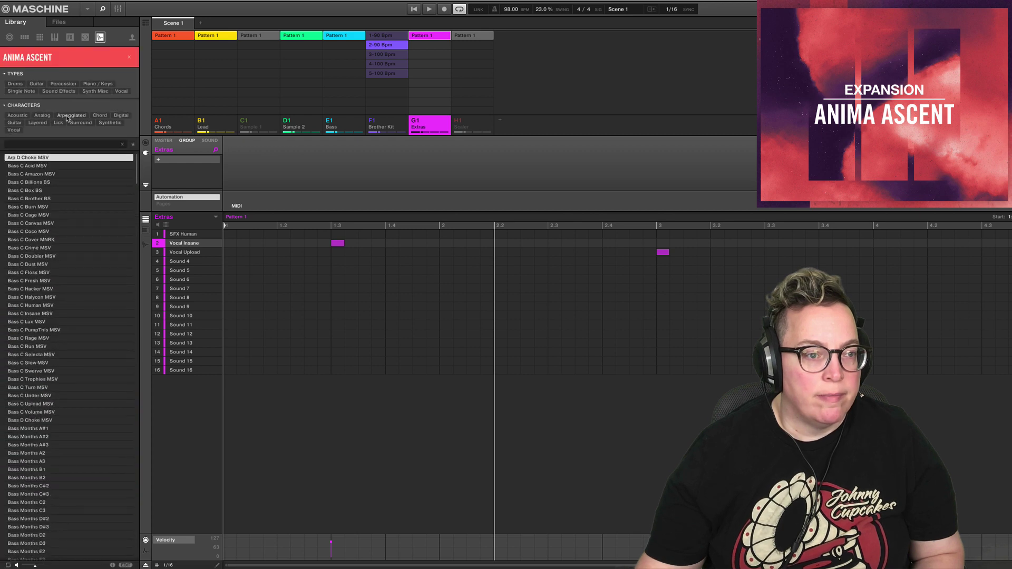
# - Audition Vocal Under, Vocal Upload, Vocal Turn and Vocal Trophies, then replace Vocal Insane with Vocal Trophies and play the pattern
pyautogui.moveTo(135, 165); pyautogui.dragTo(135, 548)
pyautogui.click(68, 544)
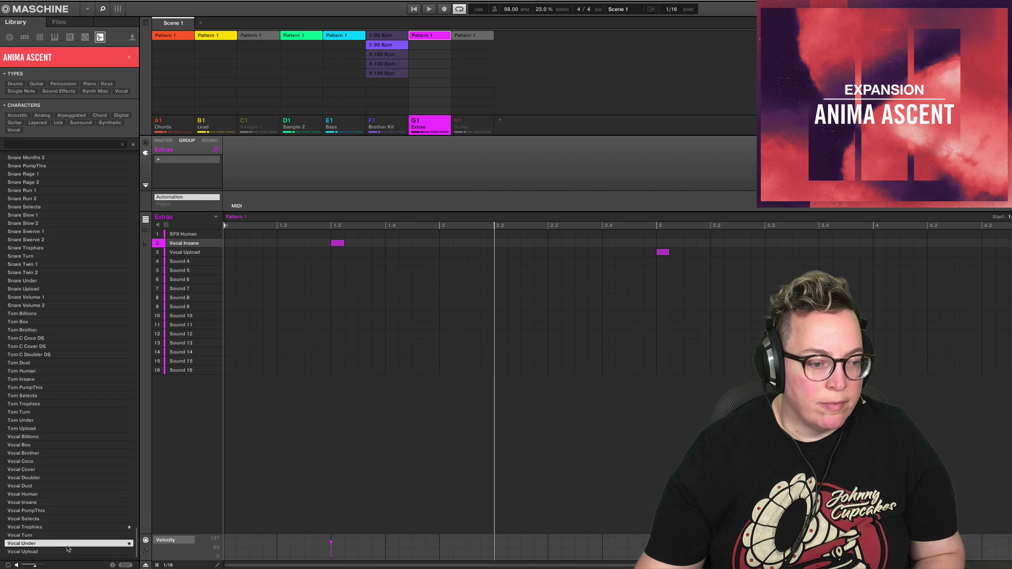
pyautogui.click(68, 552)
pyautogui.click(67, 543)
pyautogui.click(67, 535)
pyautogui.click(67, 527)
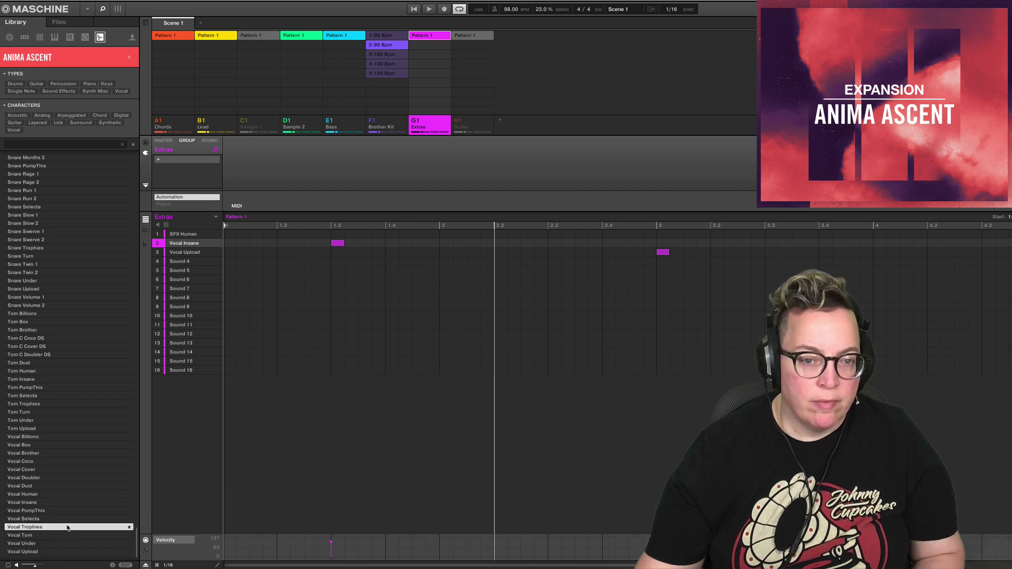
pyautogui.press('space')
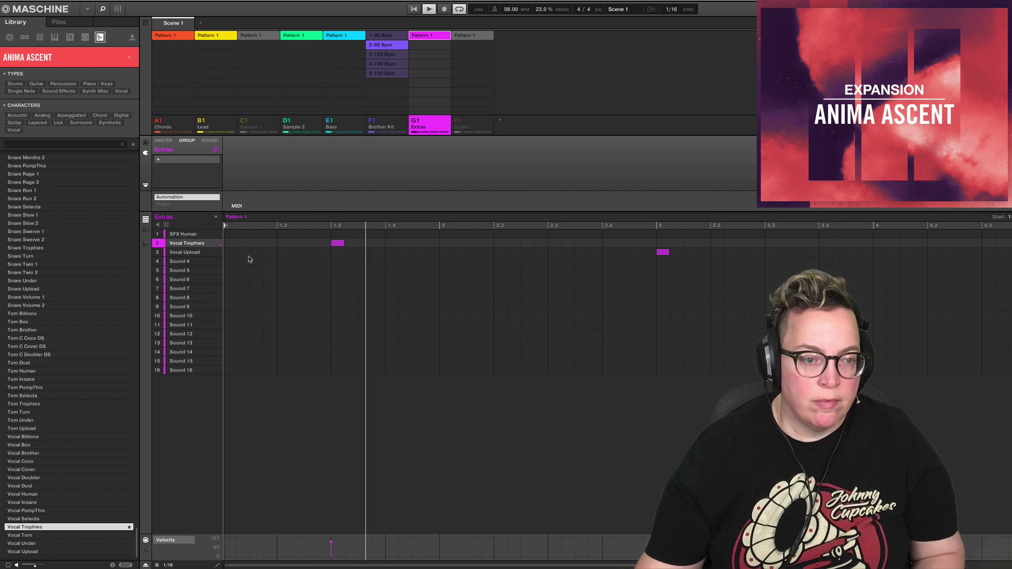
# - Replay the pattern from the start and add a second Vocal Trophies note at 3.3
pyautogui.click(414, 9)
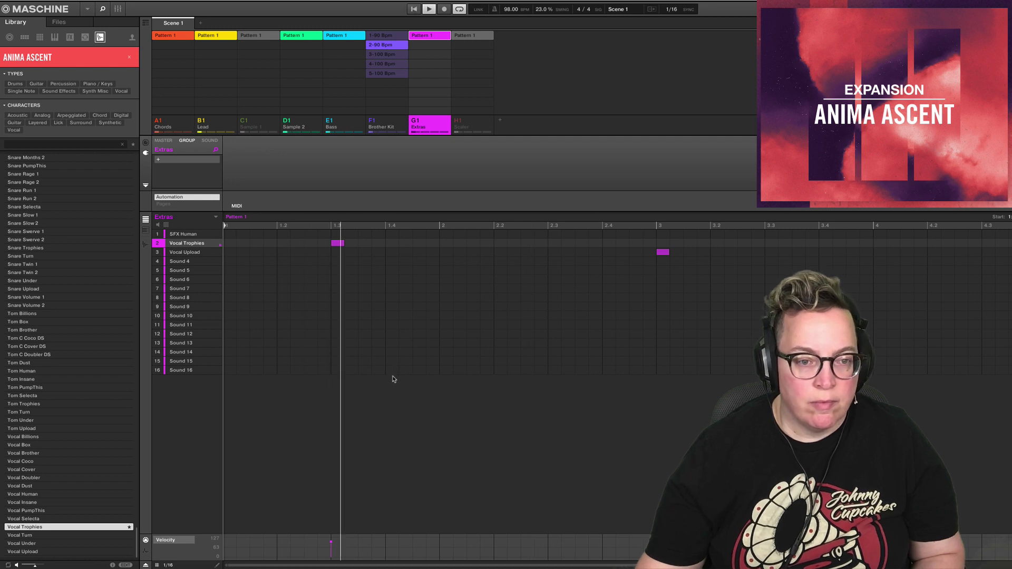
pyautogui.press('space')
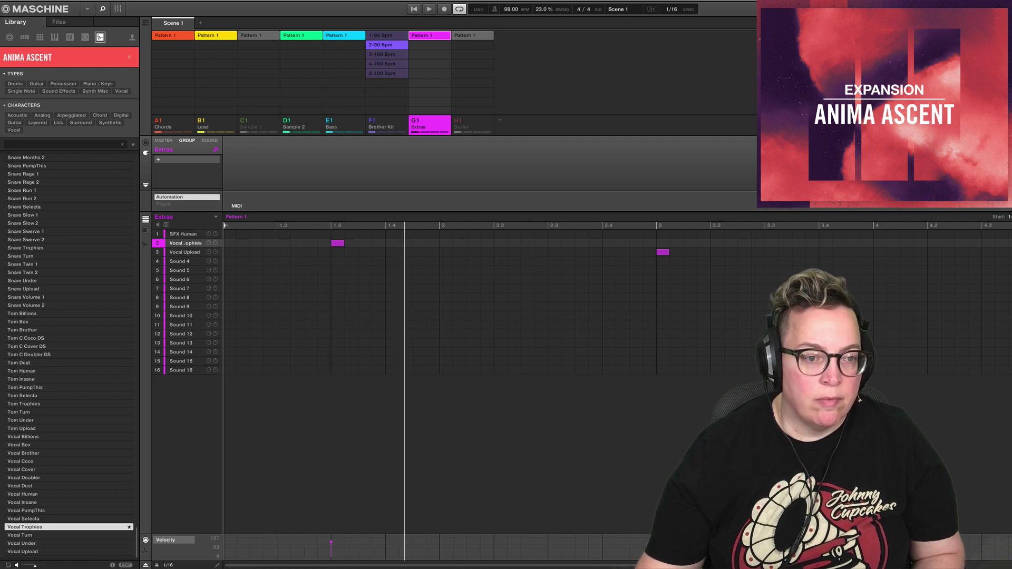
pyautogui.click(411, 9)
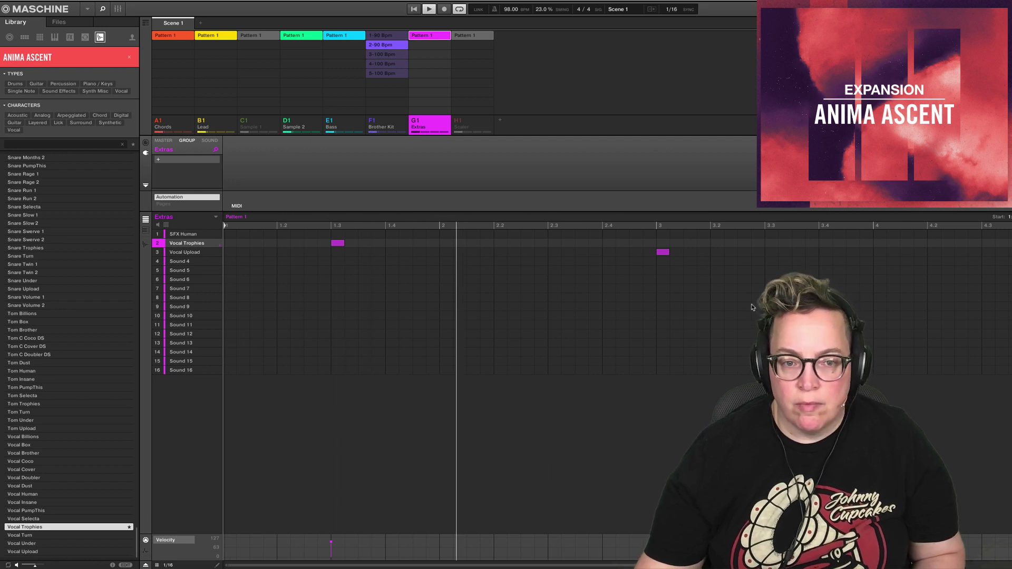
pyautogui.click(770, 243)
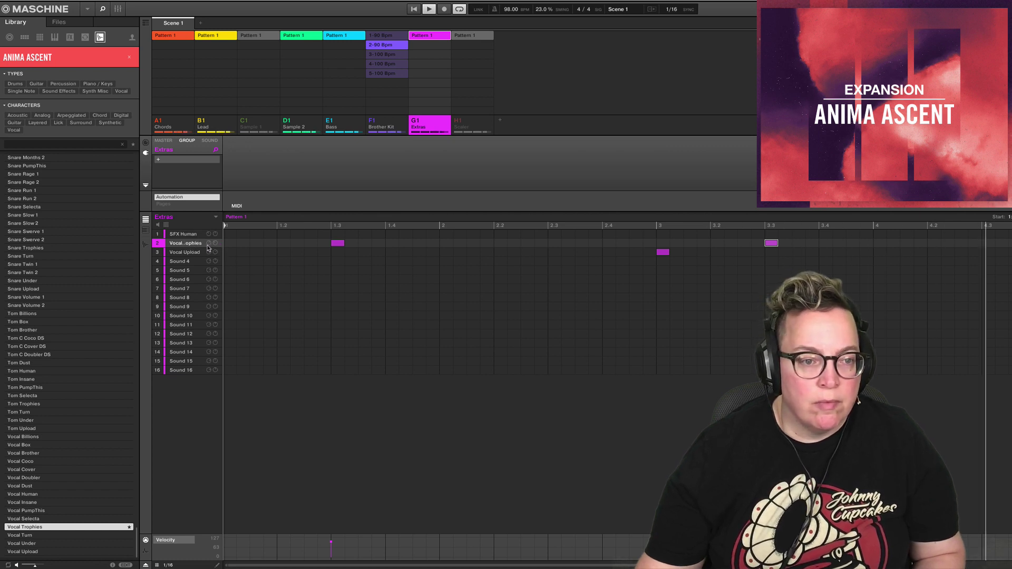
pyautogui.press('space')
# - Move Vocal Upload to slot 4 and duplicate the Vocal Trophies sound with its notes into slot 3
pyautogui.rightClick(189, 243)
pyautogui.click(189, 243)
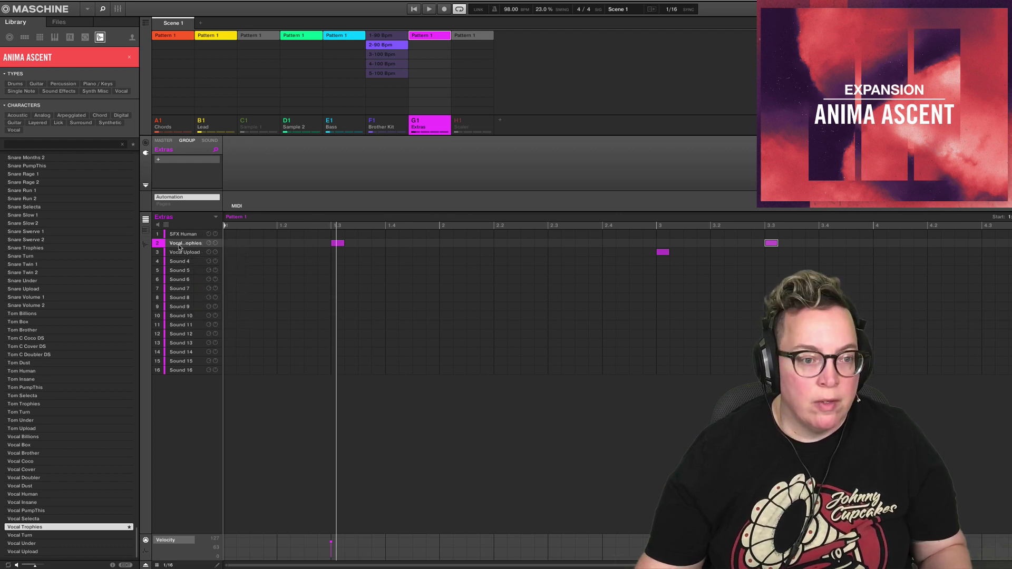
pyautogui.click(179, 261)
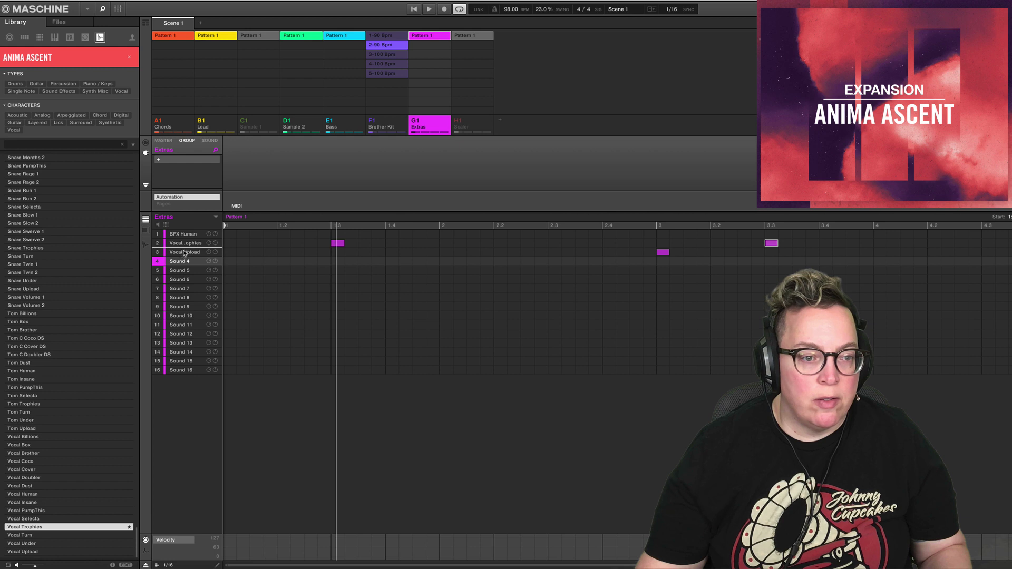
pyautogui.moveTo(182, 256); pyautogui.dragTo(185, 261)
pyautogui.click(186, 243)
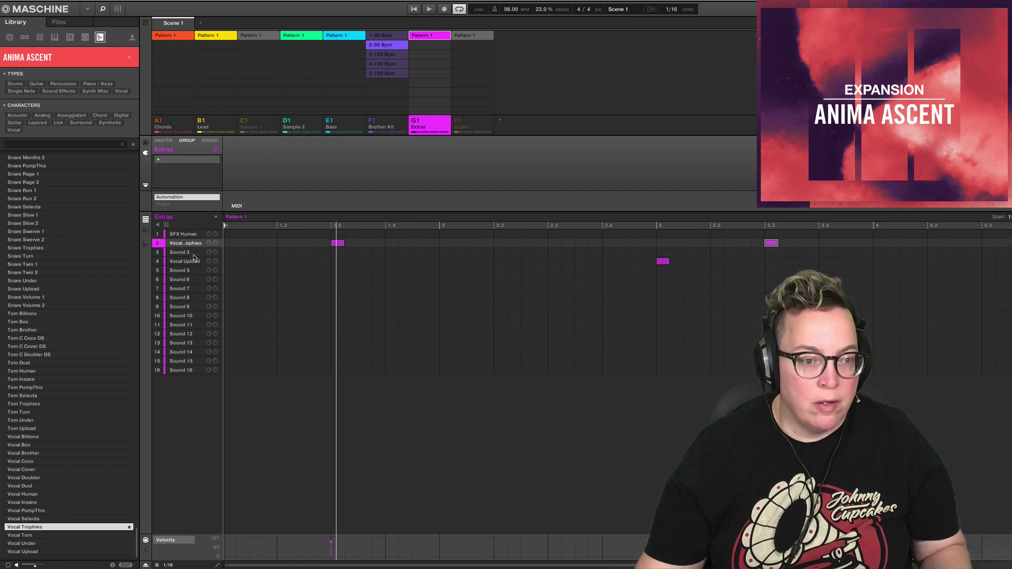
pyautogui.click(194, 254)
pyautogui.hotkey('ctrl', 'v')
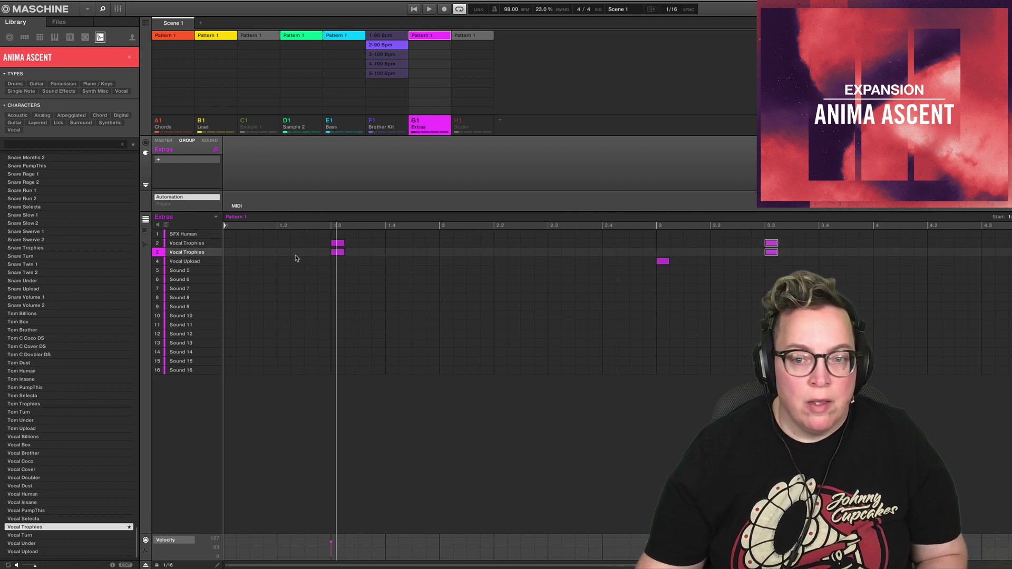
# - Delete the copied Vocal Trophies note at 1.3 and the original sound's note at 3.3, and play from the start
pyautogui.doubleClick(340, 254)
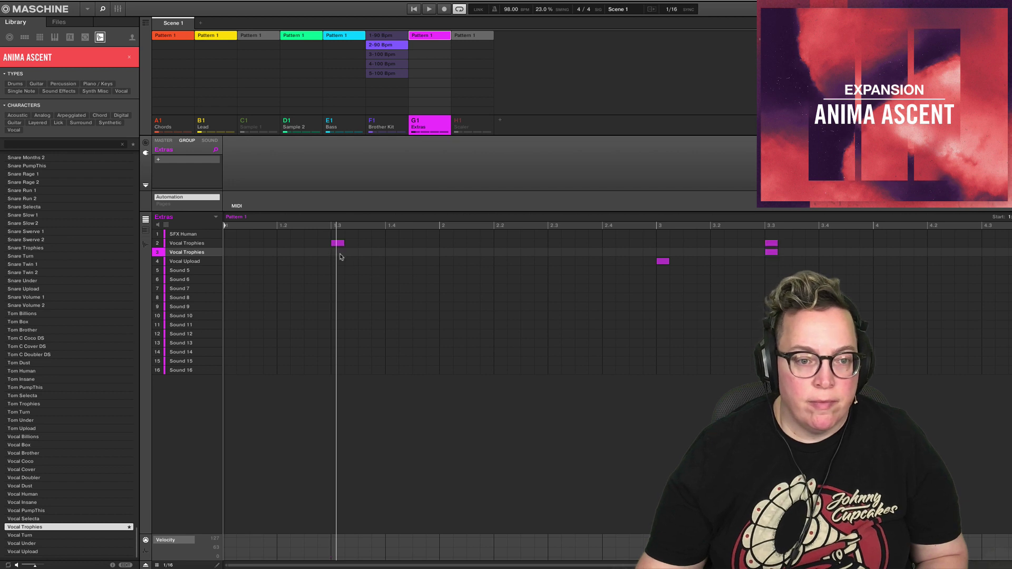
pyautogui.doubleClick(772, 244)
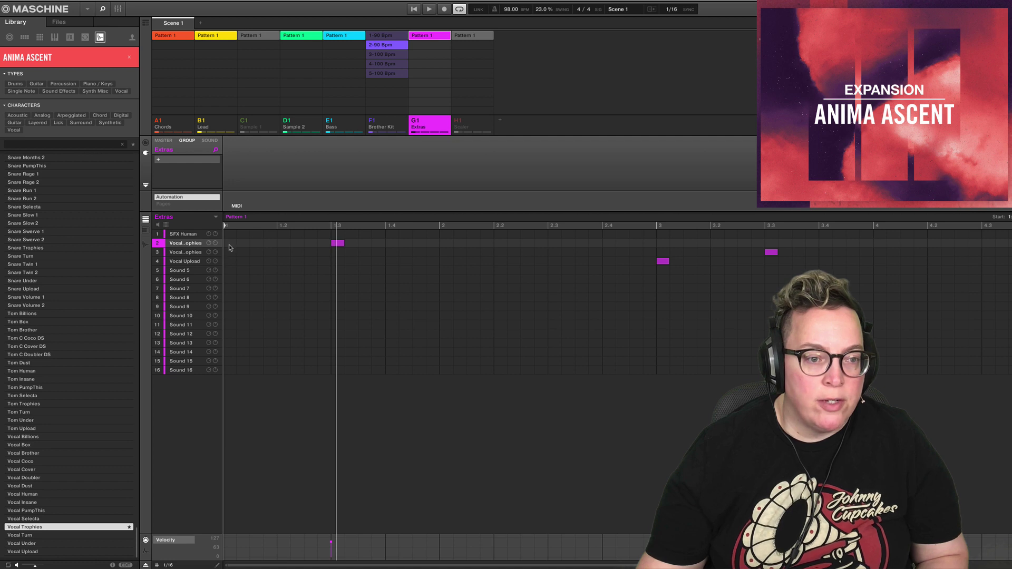
pyautogui.click(415, 9)
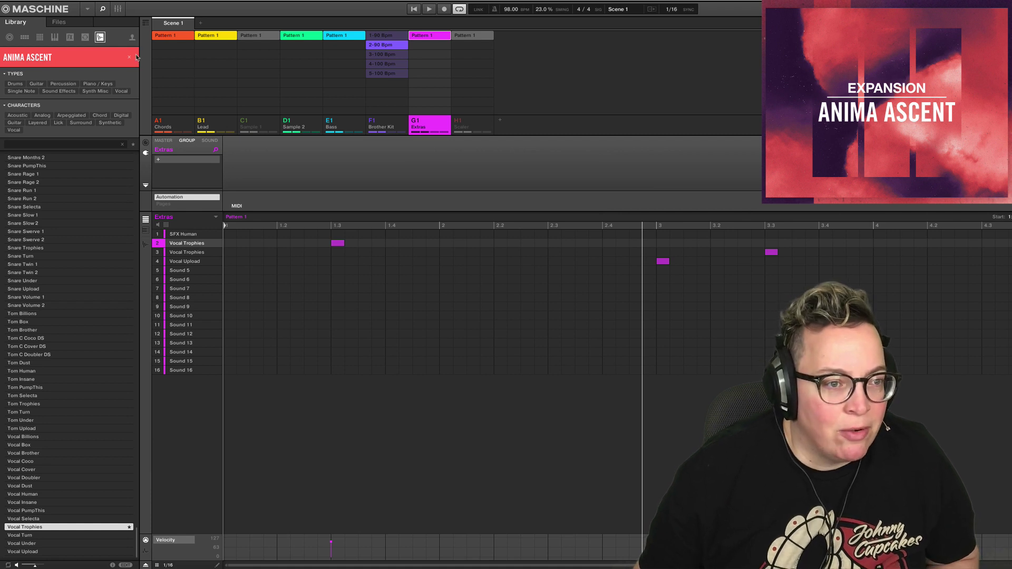
# - Filter the instrument library to Prism presets from the Anima Ascent bank
pyautogui.click(56, 37)
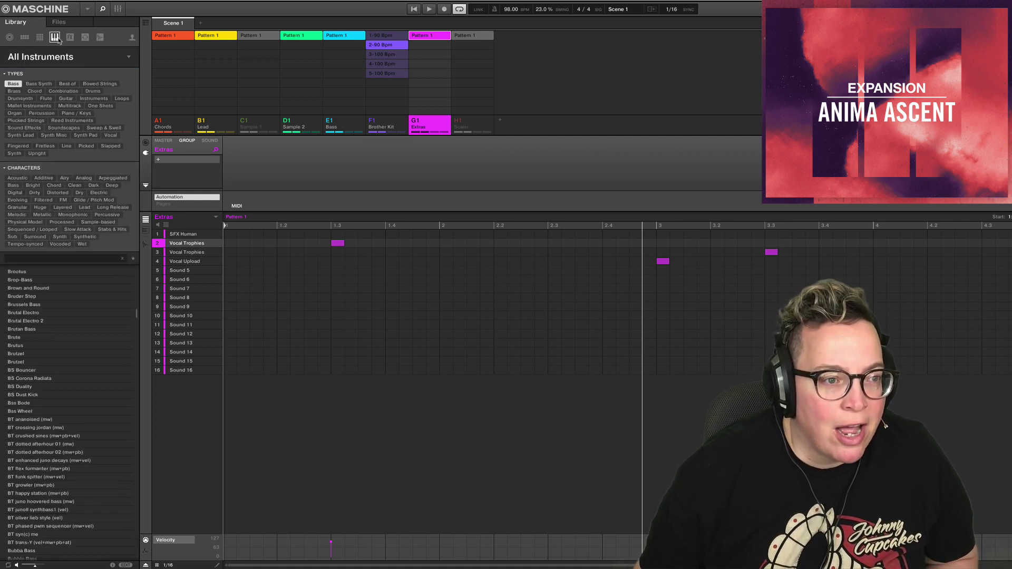
pyautogui.click(131, 58)
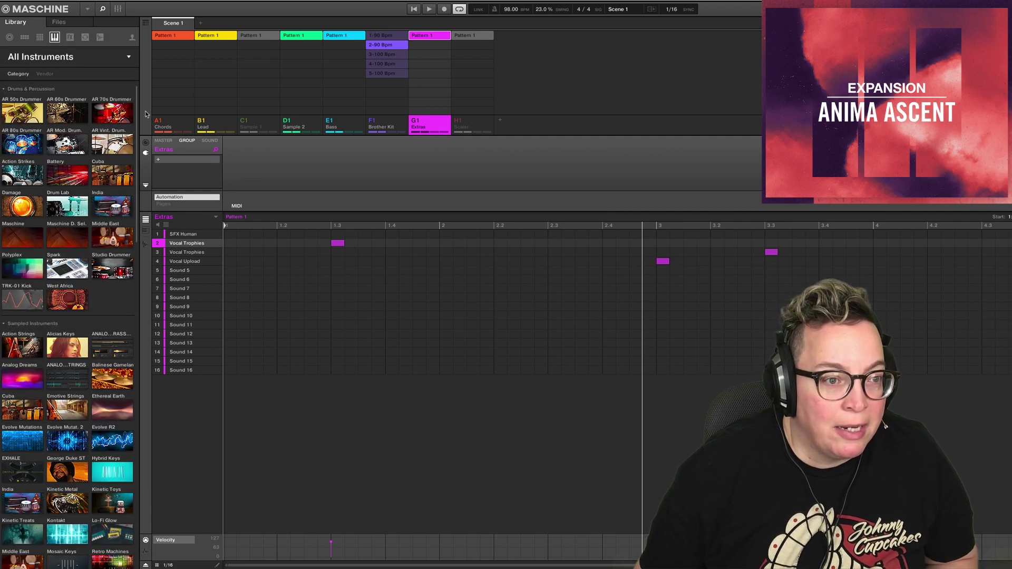
pyautogui.moveTo(136, 109); pyautogui.dragTo(132, 480)
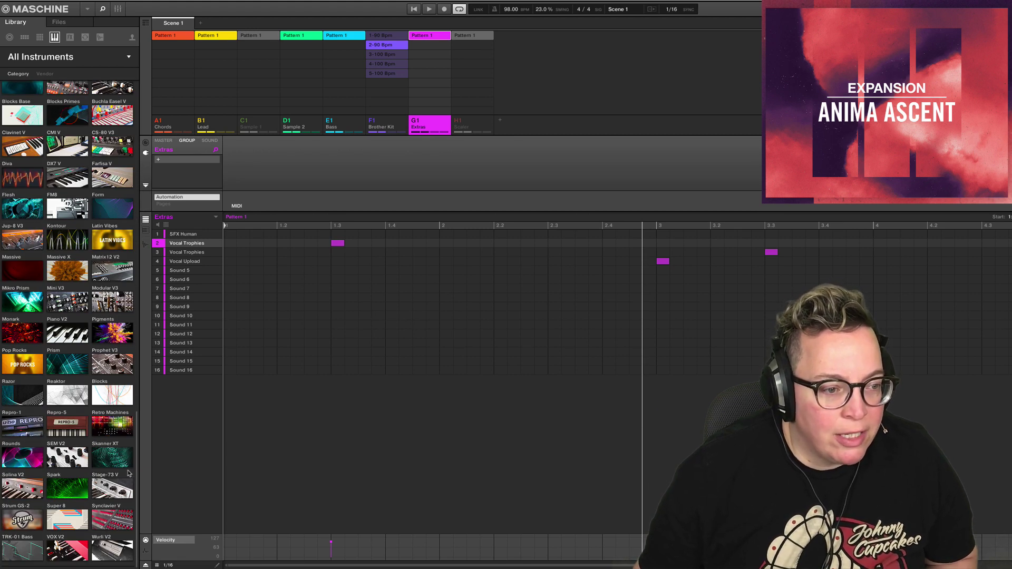
pyautogui.click(74, 361)
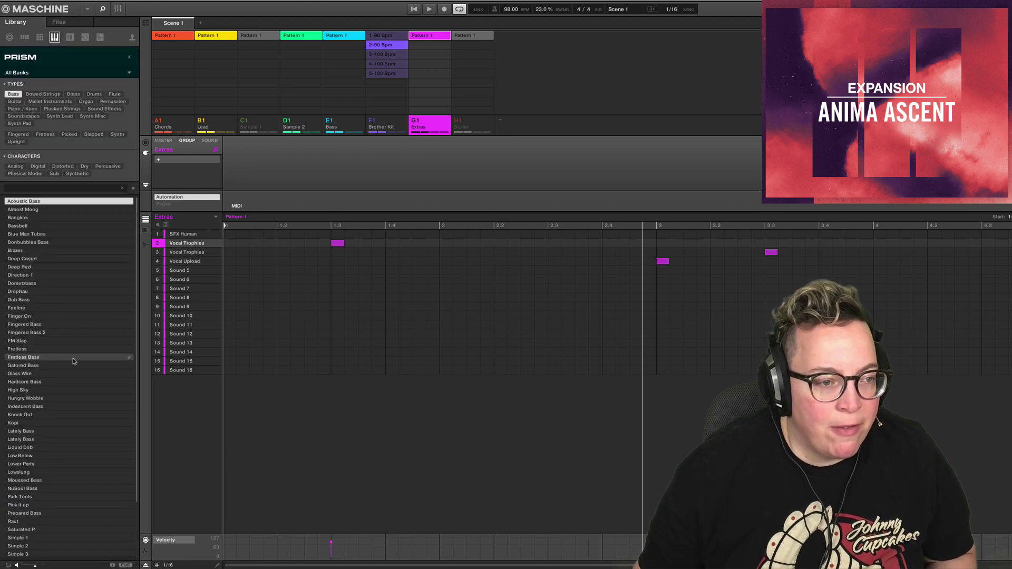
pyautogui.click(129, 74)
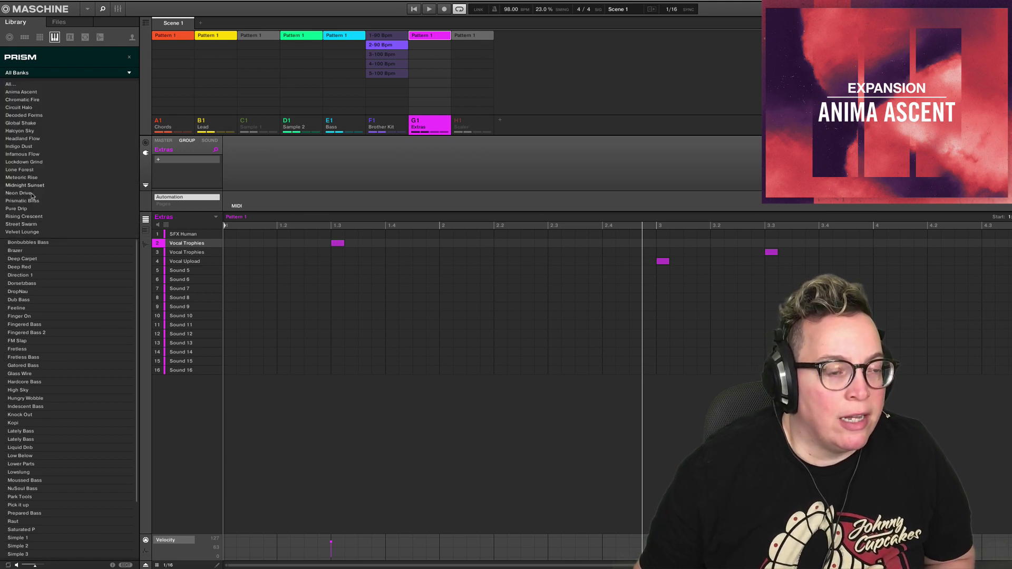
pyautogui.click(30, 93)
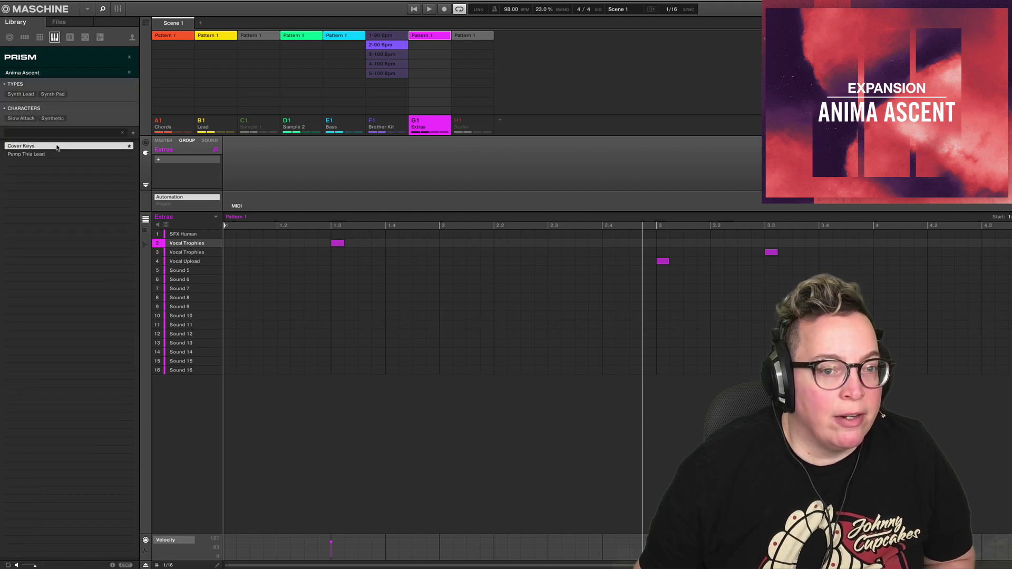
# - Add a new group and load Cover Keys, then Pump This Lead, into its first sound
pyautogui.click(500, 120)
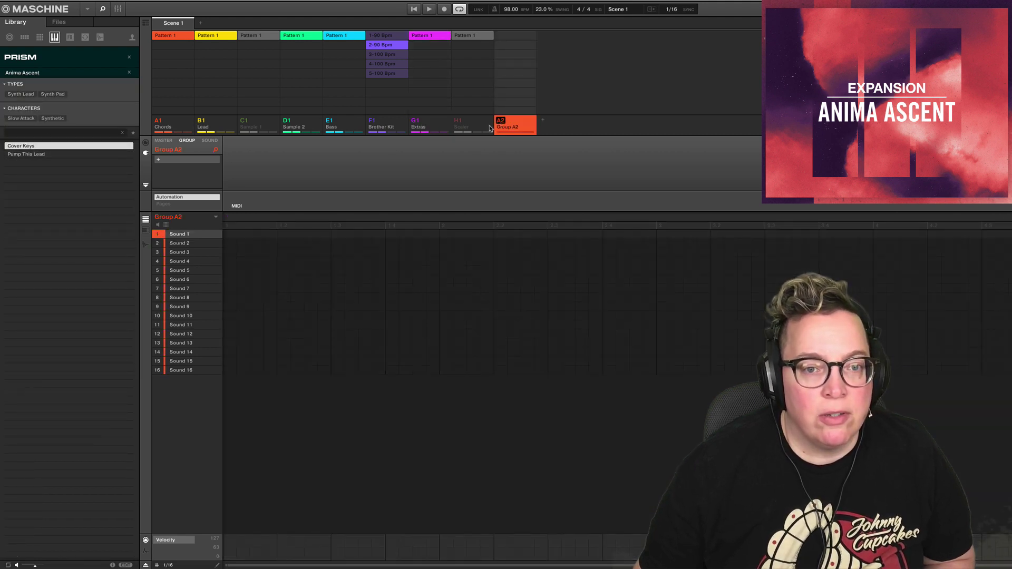
pyautogui.doubleClick(26, 147)
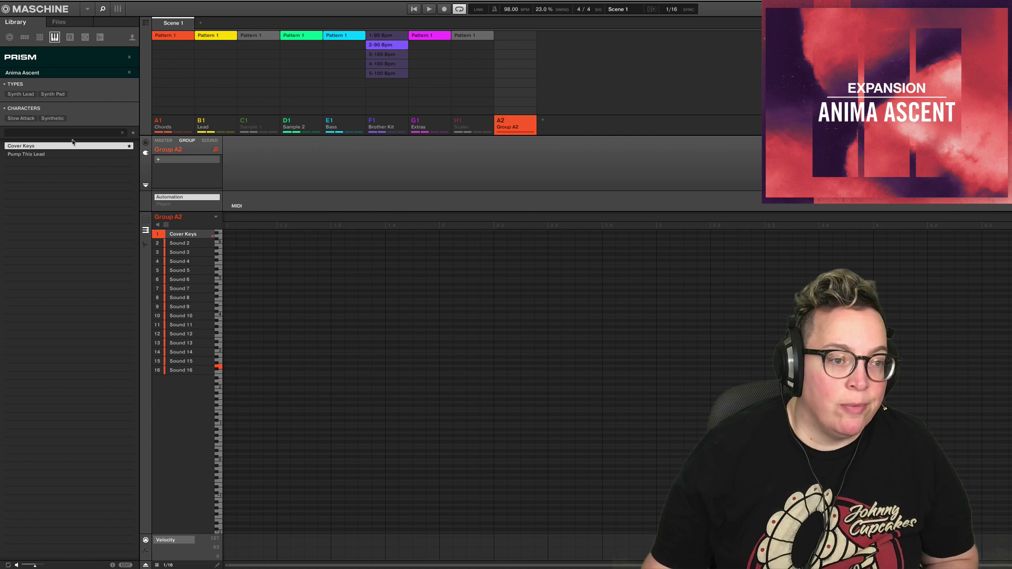
pyautogui.click(117, 156)
pyautogui.click(128, 146)
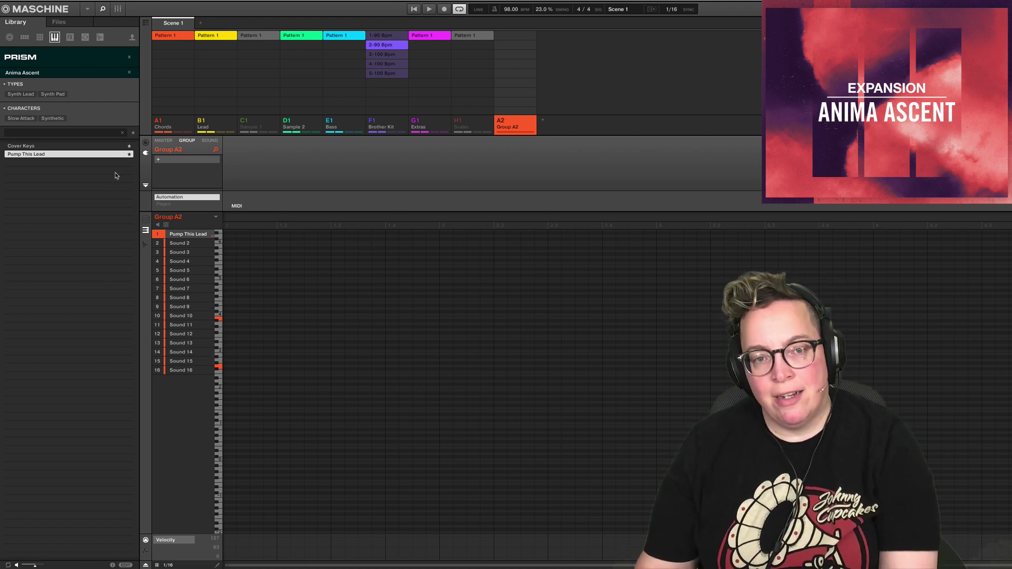
# - Play the beat from the start and replace Pump This Lead with Cover Keys in the new group
pyautogui.click(413, 10)
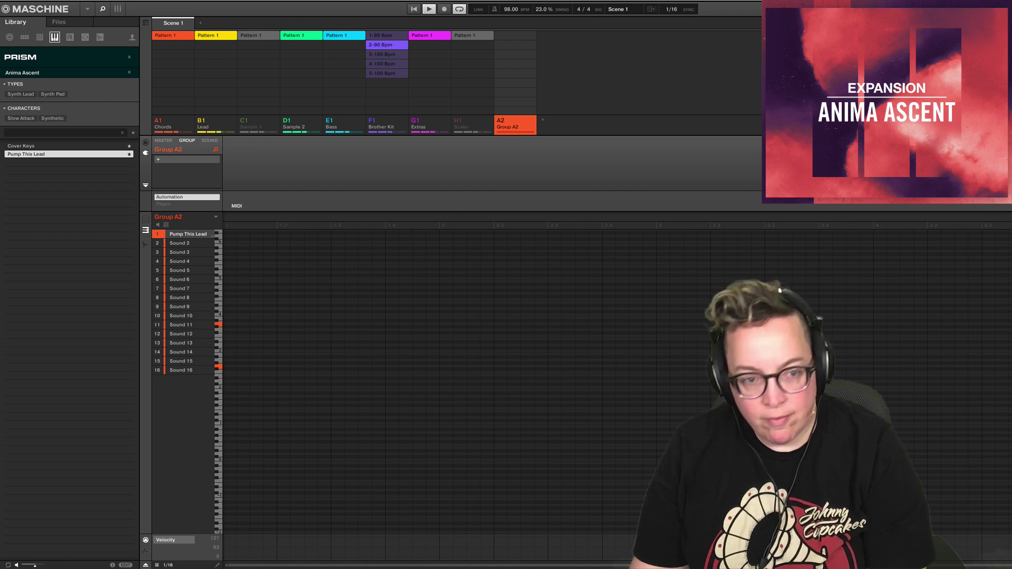
pyautogui.click(55, 148)
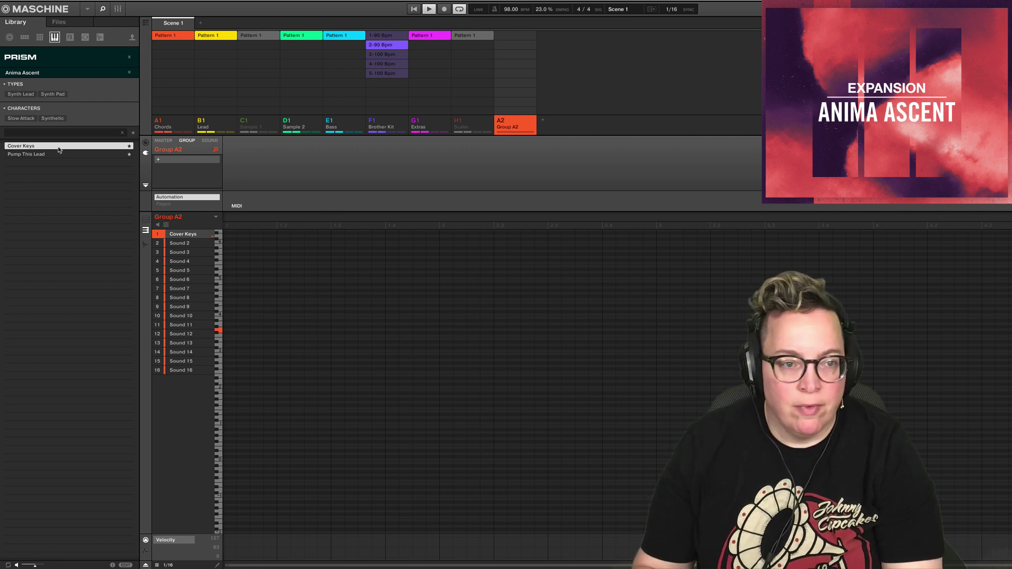
pyautogui.press('space')
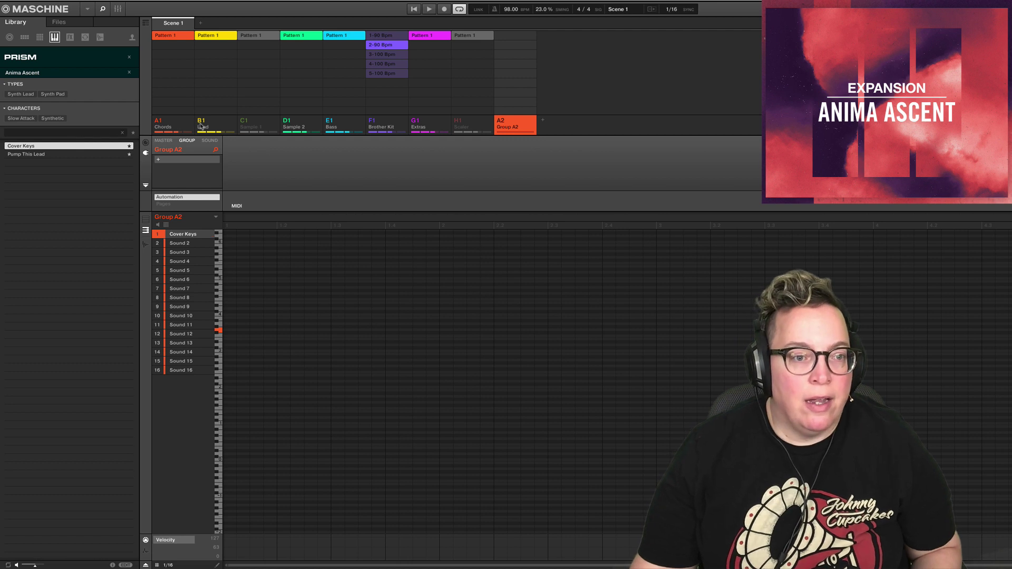
# - Copy all of the Lead group's notes into the Cover Keys sound, mute Lead and play from the start
pyautogui.click(214, 124)
pyautogui.hotkey('ctrl', 'a')
pyautogui.click(508, 122)
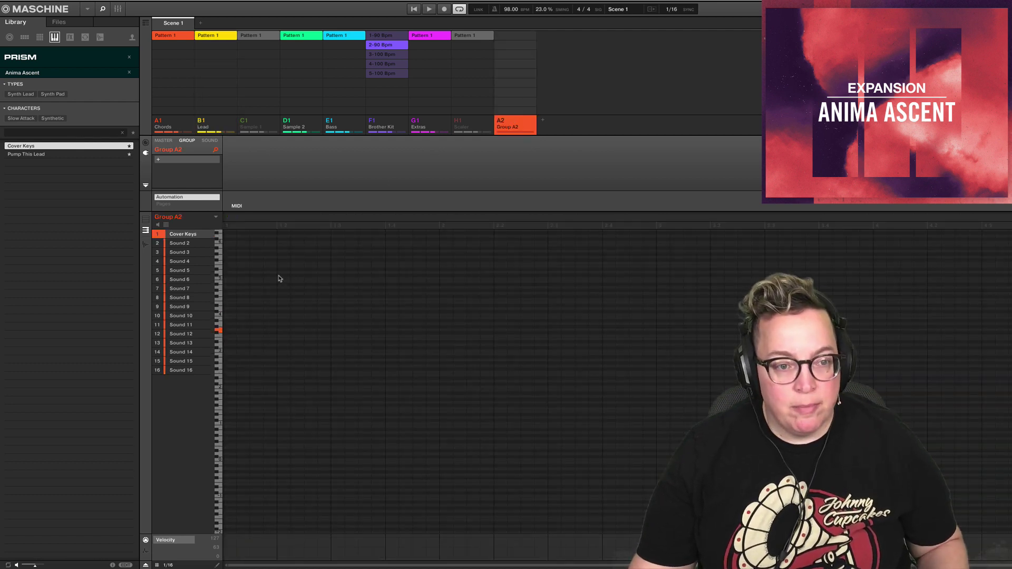
pyautogui.hotkey('ctrl', 'v')
pyautogui.rightClick(205, 122)
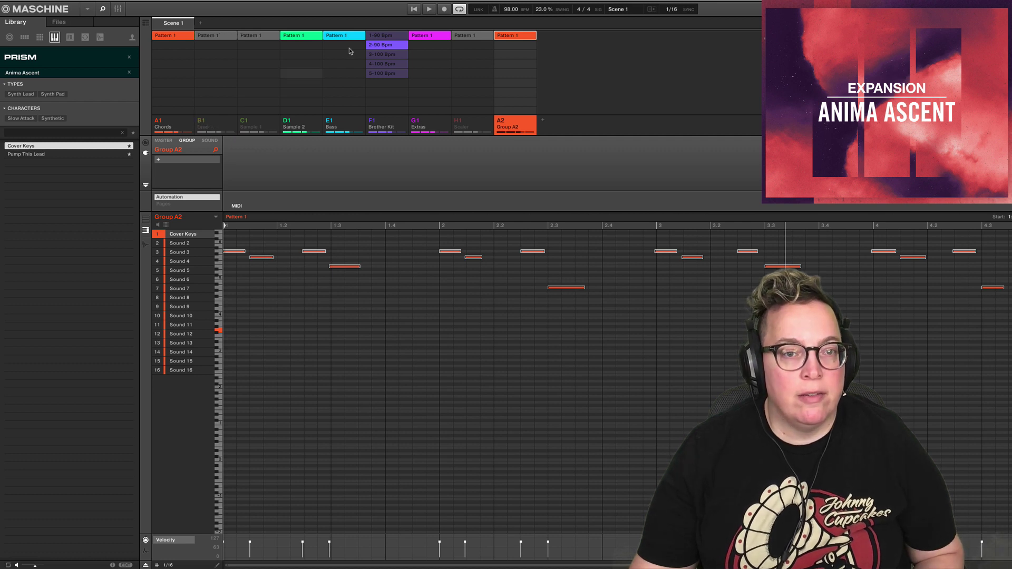
pyautogui.click(415, 10)
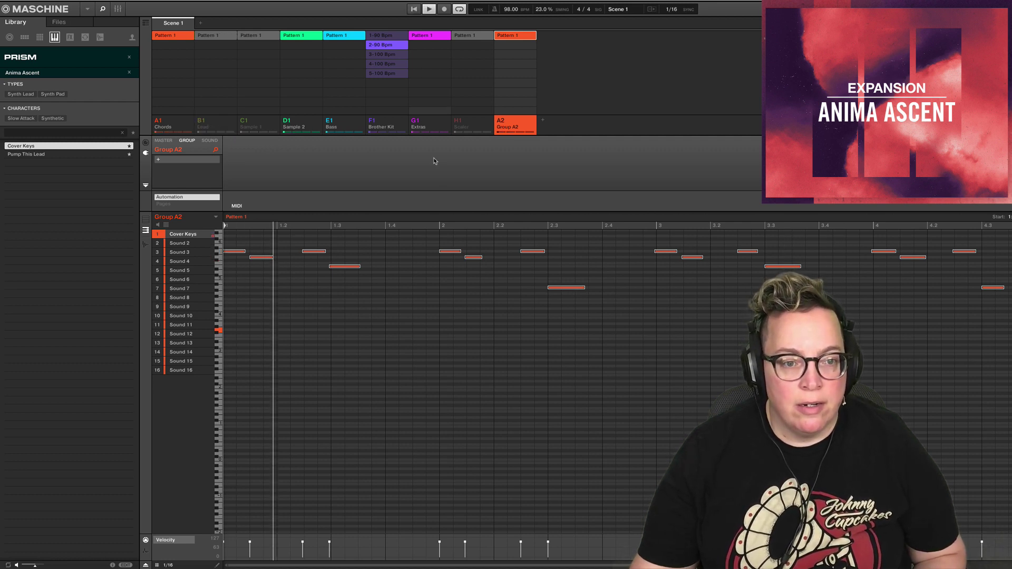
# - Lower the Cover Keys group's level in the mixer while the beat plays
pyautogui.hotkey('ctrl', 'm')
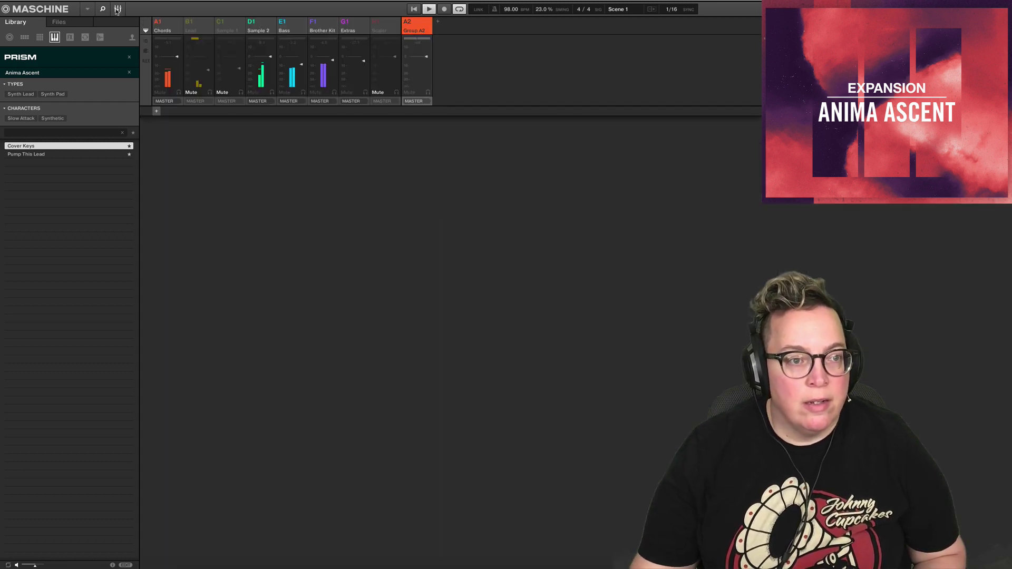
pyautogui.moveTo(427, 59); pyautogui.dragTo(426, 41)
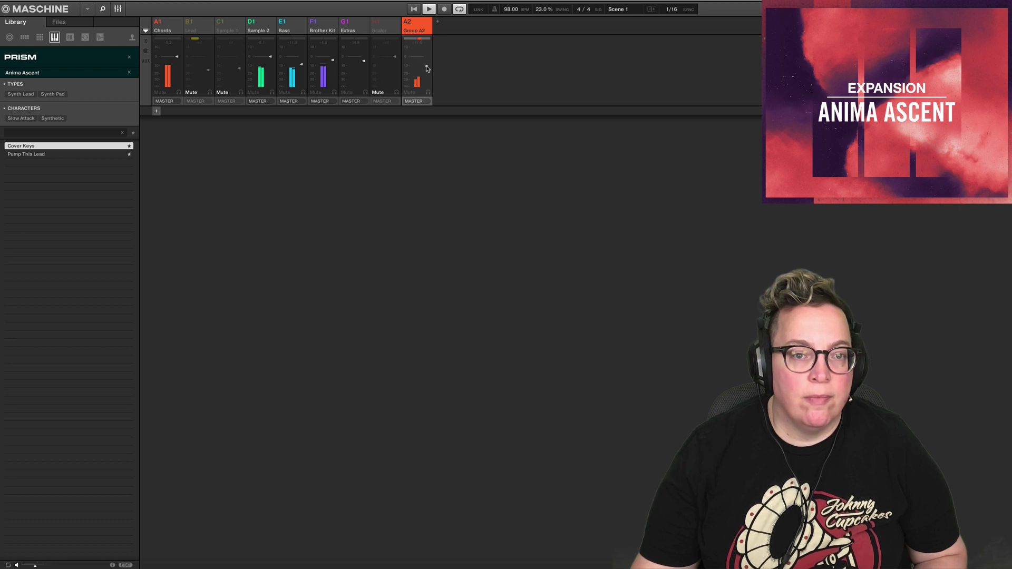
pyautogui.click(118, 8)
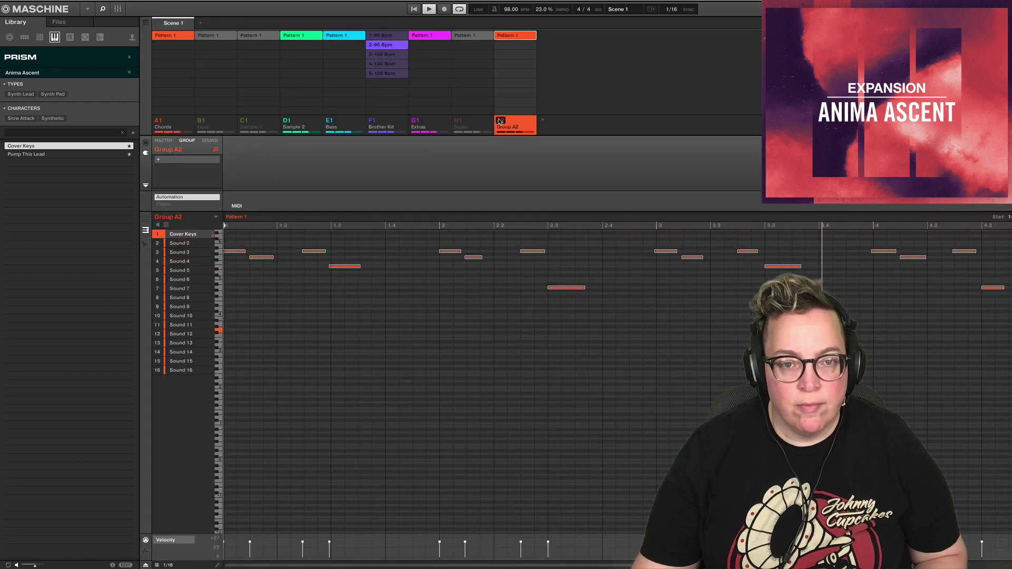
# - Unmute Lead and compare it with the Cover Keys group by toggling their mutes, leaving both audible
pyautogui.click(203, 127)
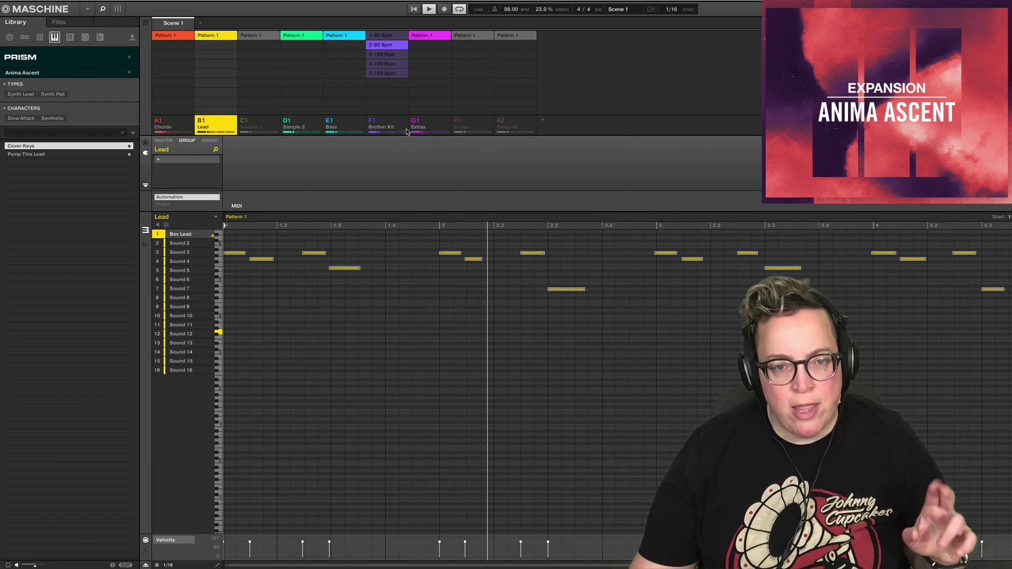
pyautogui.click(492, 127)
pyautogui.click(201, 122)
pyautogui.click(201, 122)
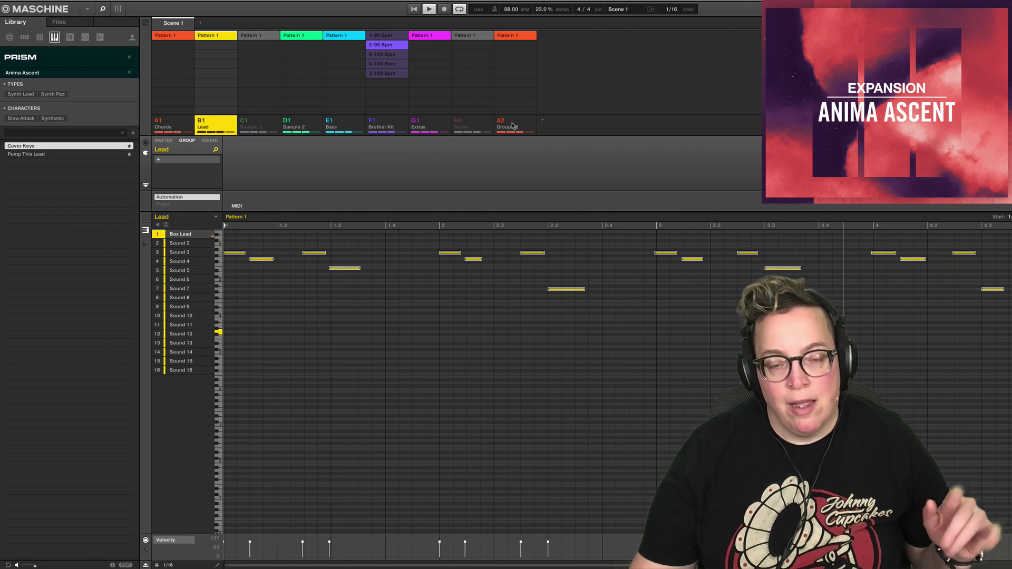
# - Move the Cover Keys group directly after Lead and toggle both groups' mutes to compare them
pyautogui.moveTo(519, 127); pyautogui.dragTo(242, 133)
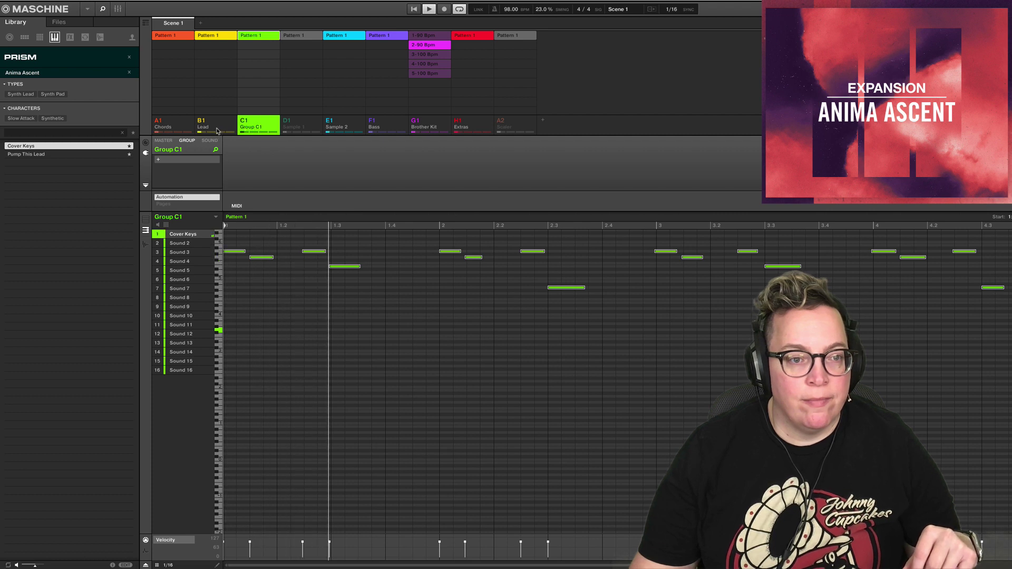
pyautogui.click(201, 122)
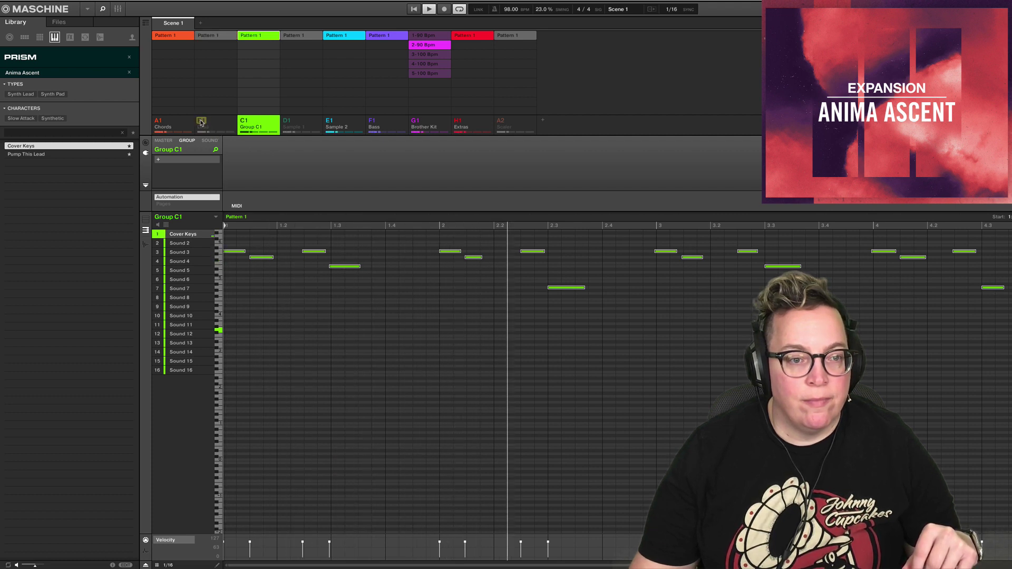
pyautogui.click(201, 122)
pyautogui.click(246, 122)
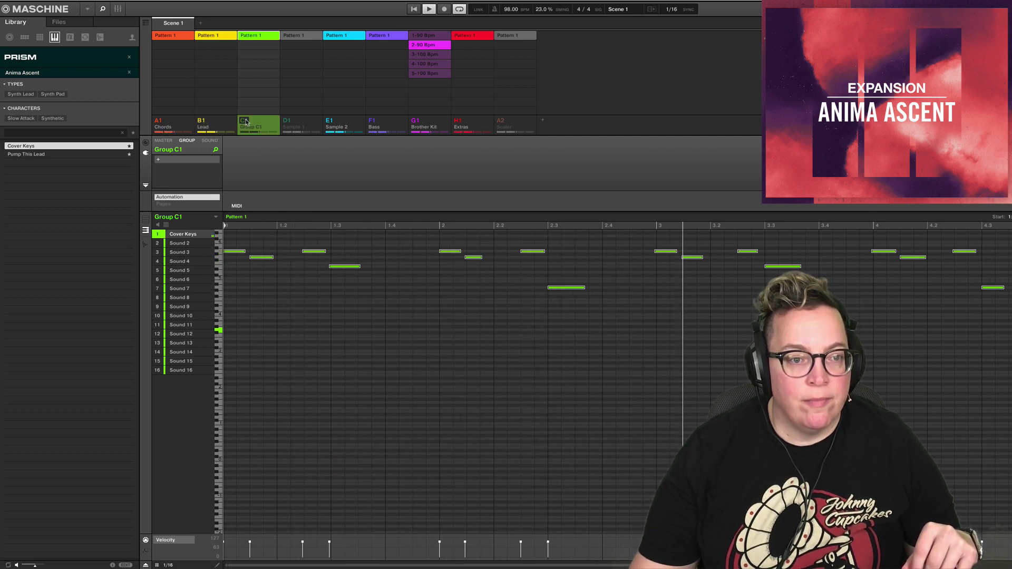
pyautogui.click(245, 123)
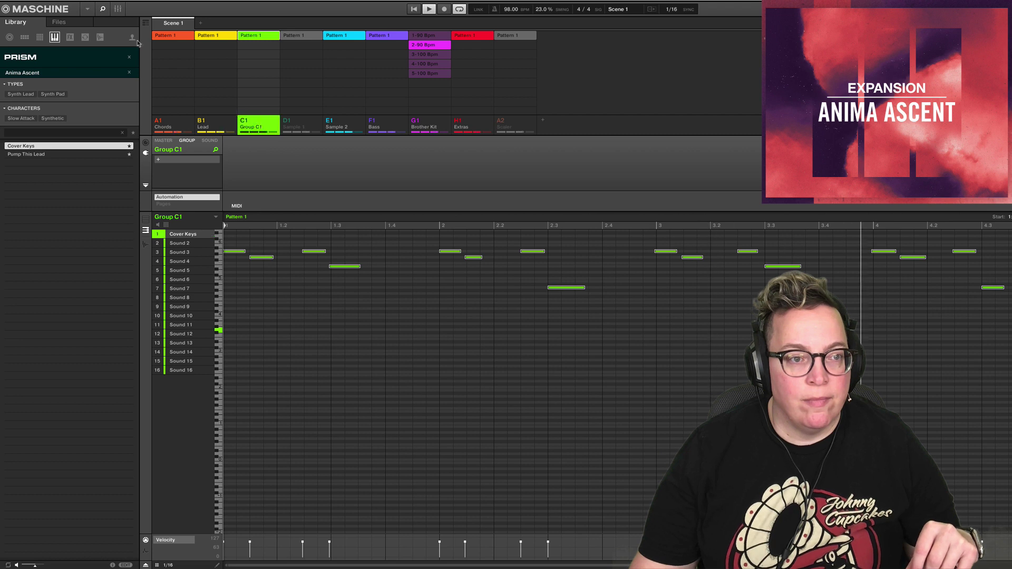
# - Lower Group C1's mixer level slightly further to blend it with Lead
pyautogui.click(118, 8)
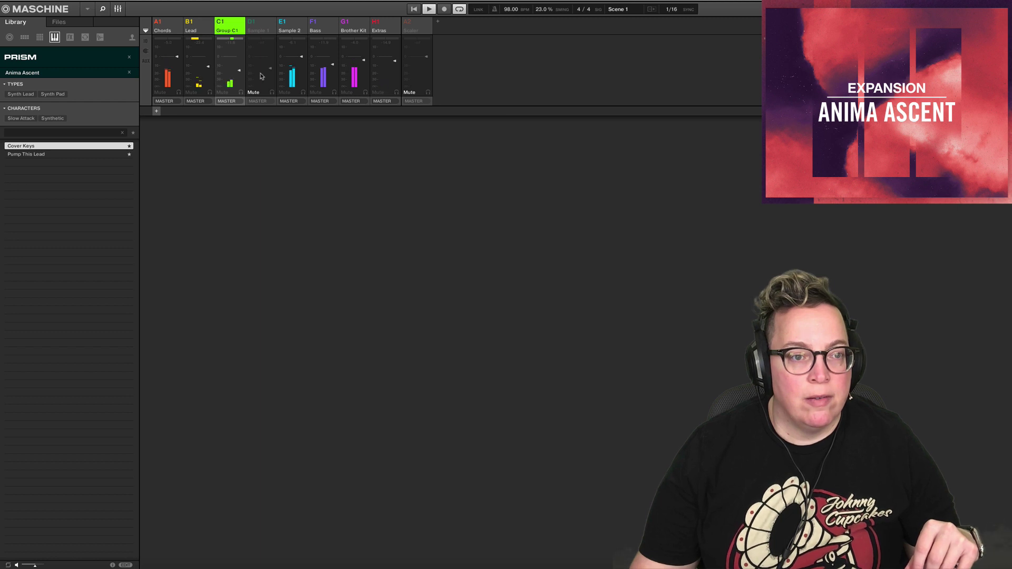
pyautogui.moveTo(240, 75); pyautogui.dragTo(241, 78)
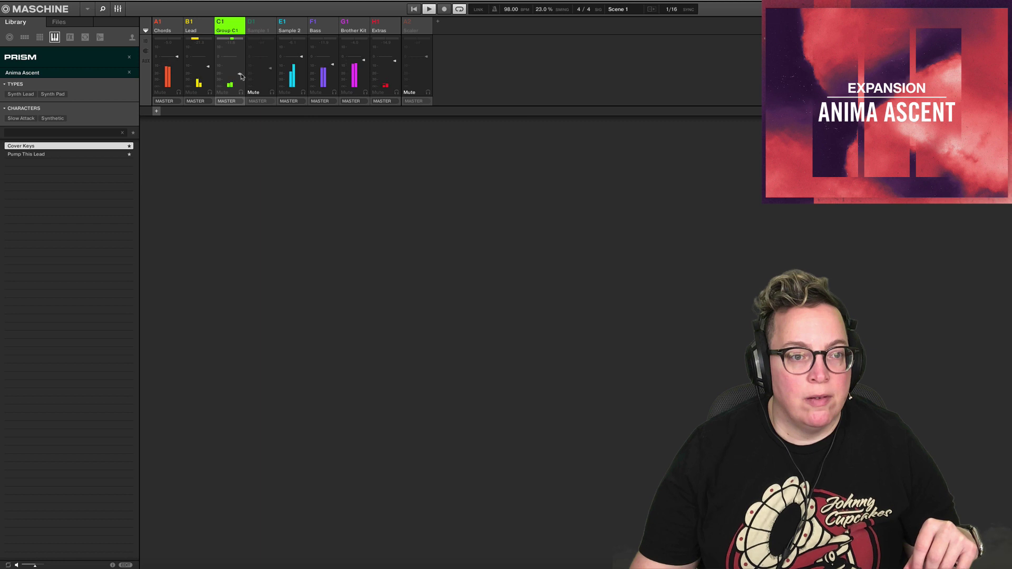
pyautogui.click(117, 10)
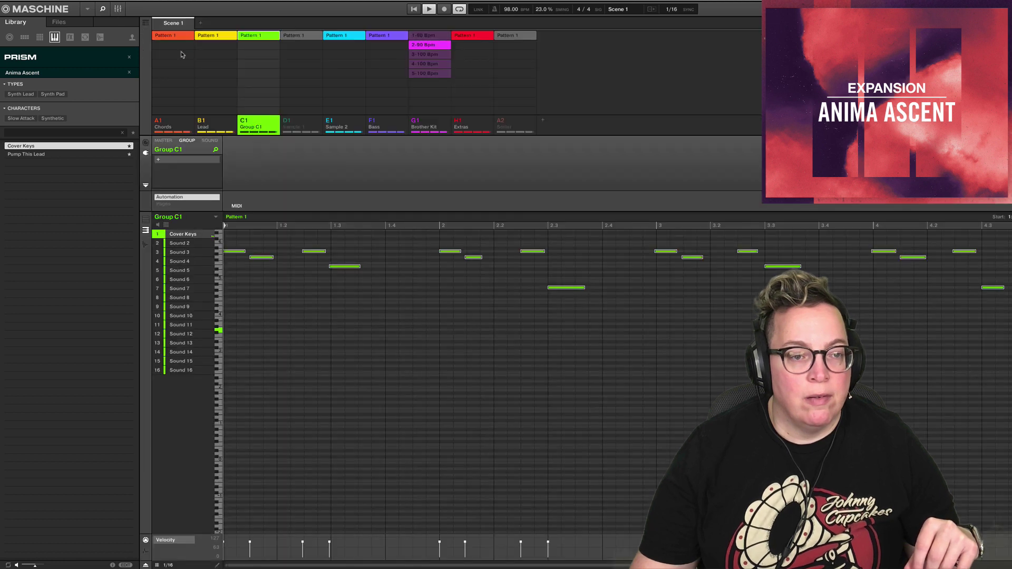
# - Mute and unmute Group C1 and Lead in turn to hear each one's part in the beat
pyautogui.click(243, 124)
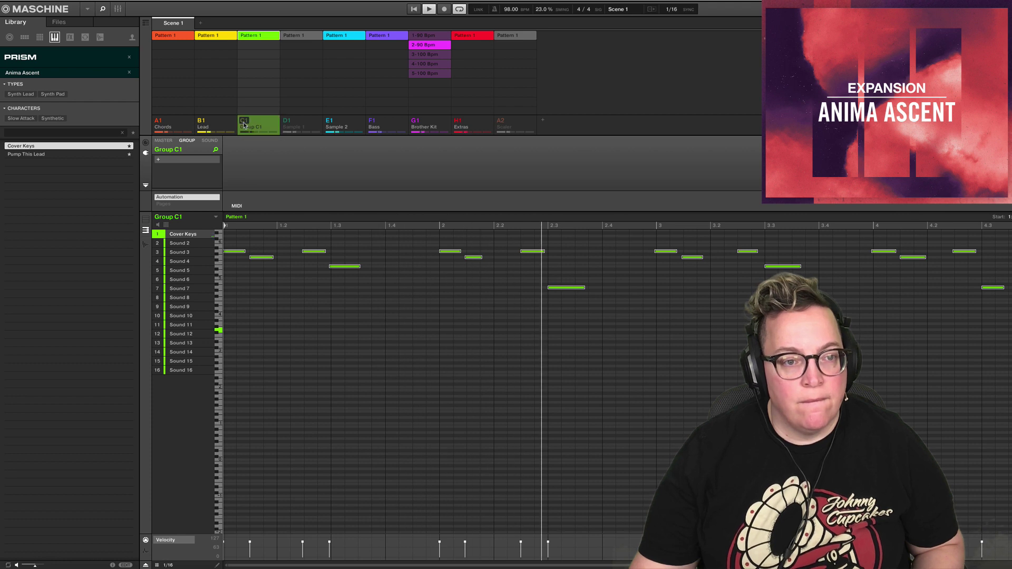
pyautogui.click(243, 124)
pyautogui.click(204, 123)
pyautogui.click(204, 123)
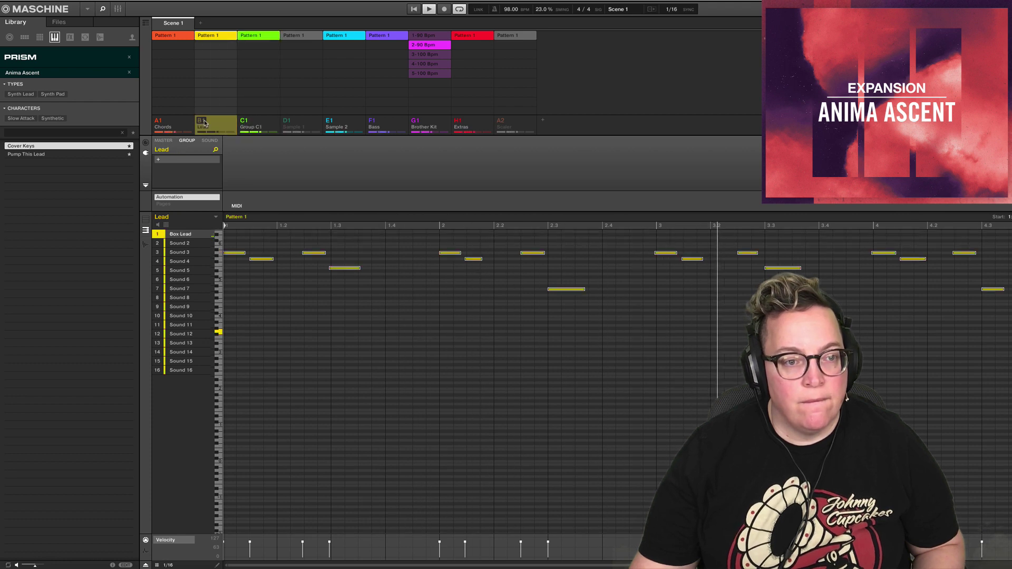
pyautogui.click(205, 123)
# - Rename Group C1 as Lead 2
pyautogui.click(267, 127)
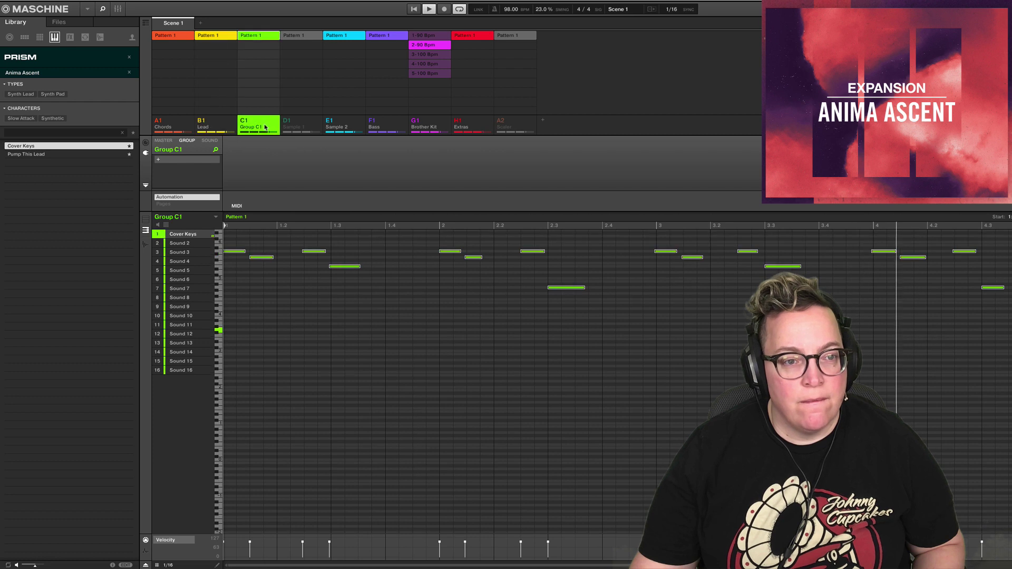
pyautogui.doubleClick(252, 132)
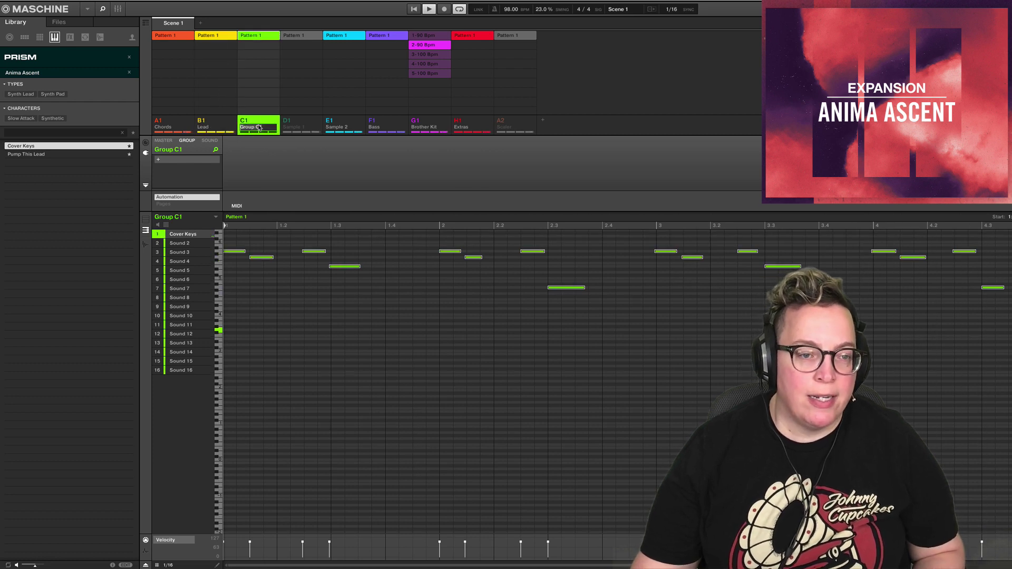
pyautogui.press('space')
pyautogui.write('Lead 2')
pyautogui.press('Return')
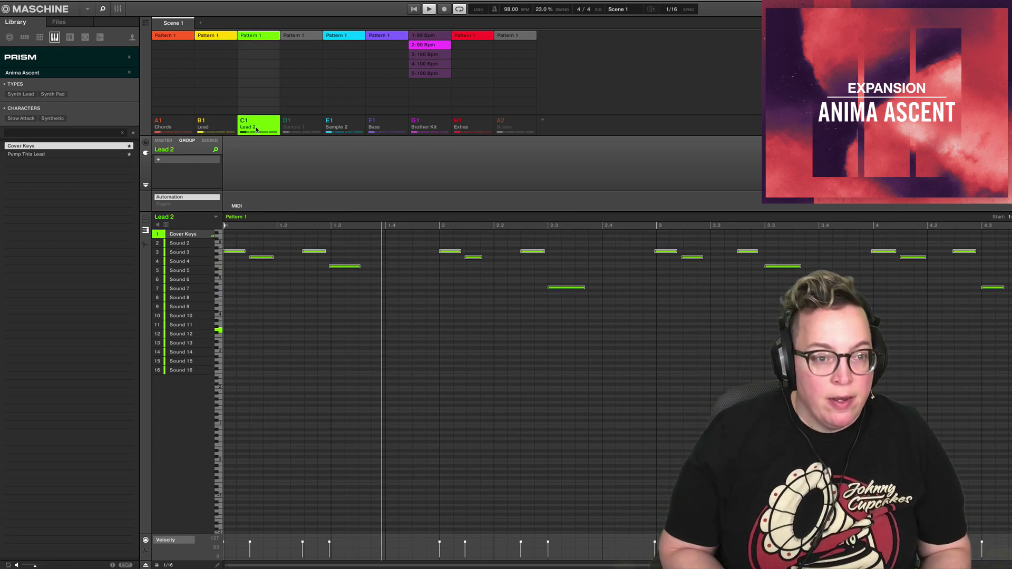
# - Review the group levels in the mixer, return to the pattern view and toggle playback
pyautogui.click(117, 9)
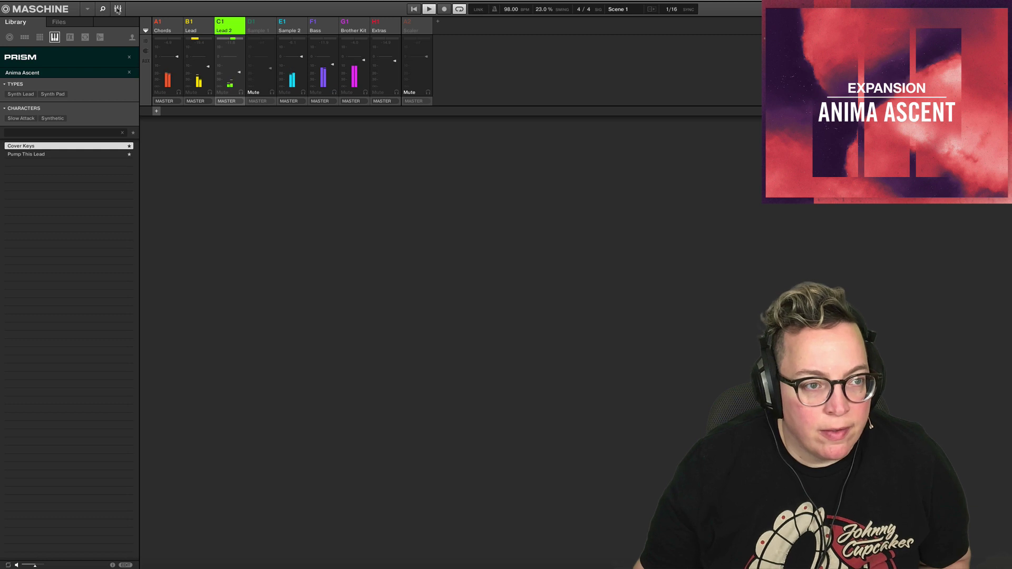
pyautogui.hotkey('ctrl', 'm')
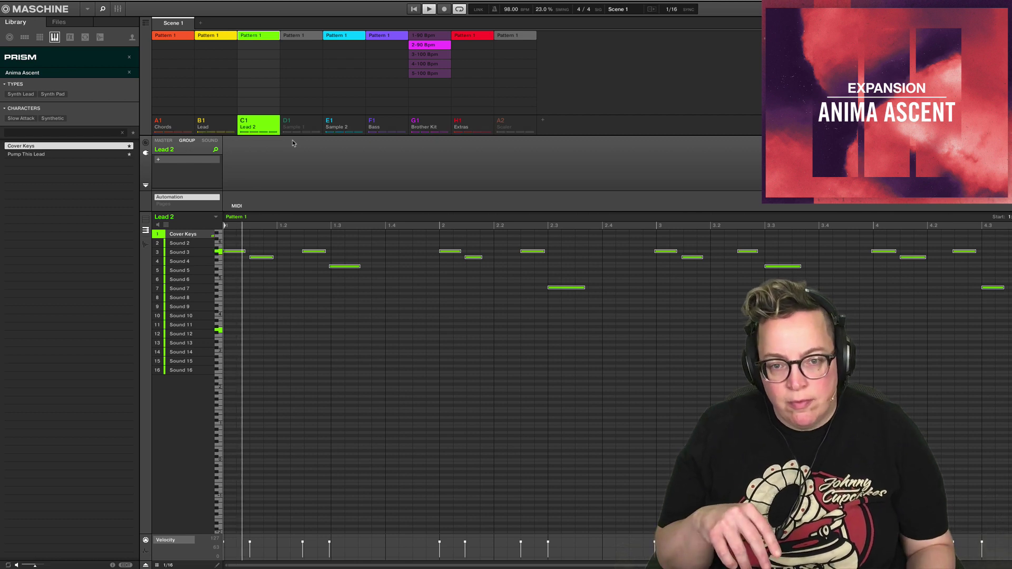
pyautogui.press('space')
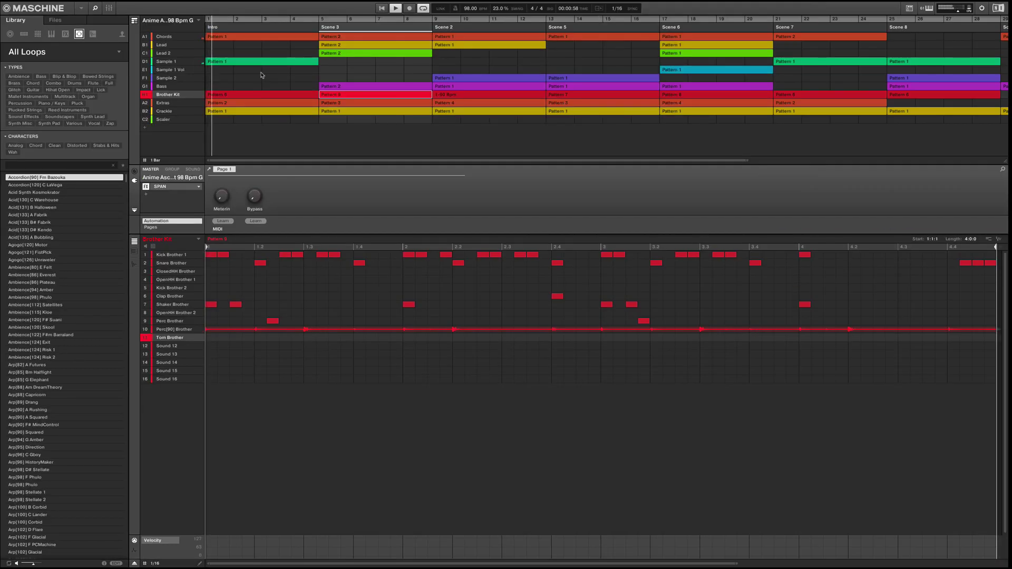
# - Review the Chords group's Fresh Rhodes sound and its effects, viewing the Massive instrument window before closing it
pyautogui.click(172, 38)
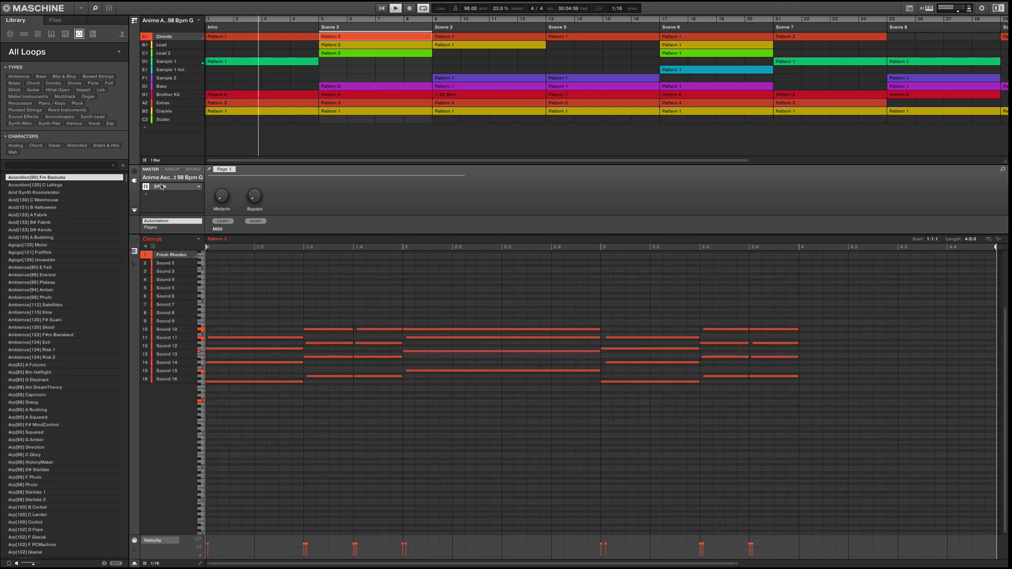
pyautogui.click(193, 170)
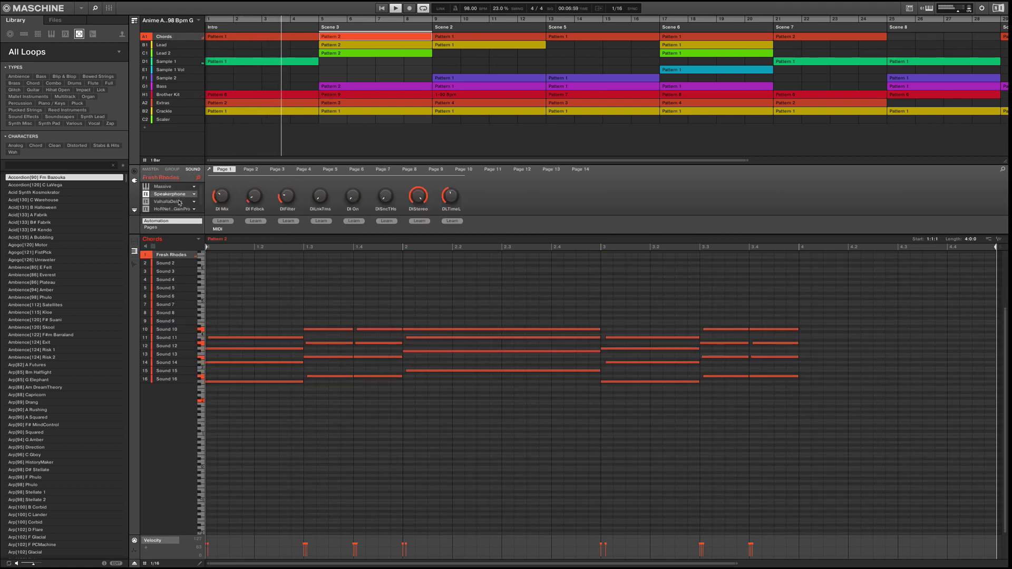
pyautogui.click(172, 188)
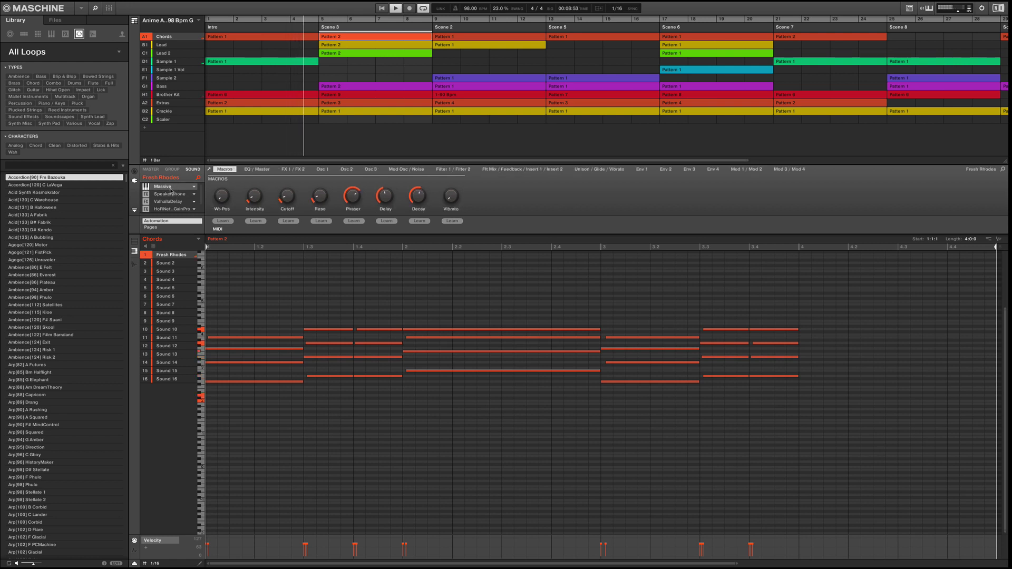
pyautogui.doubleClick(170, 191)
pyautogui.moveTo(157, 26); pyautogui.dragTo(292, 218)
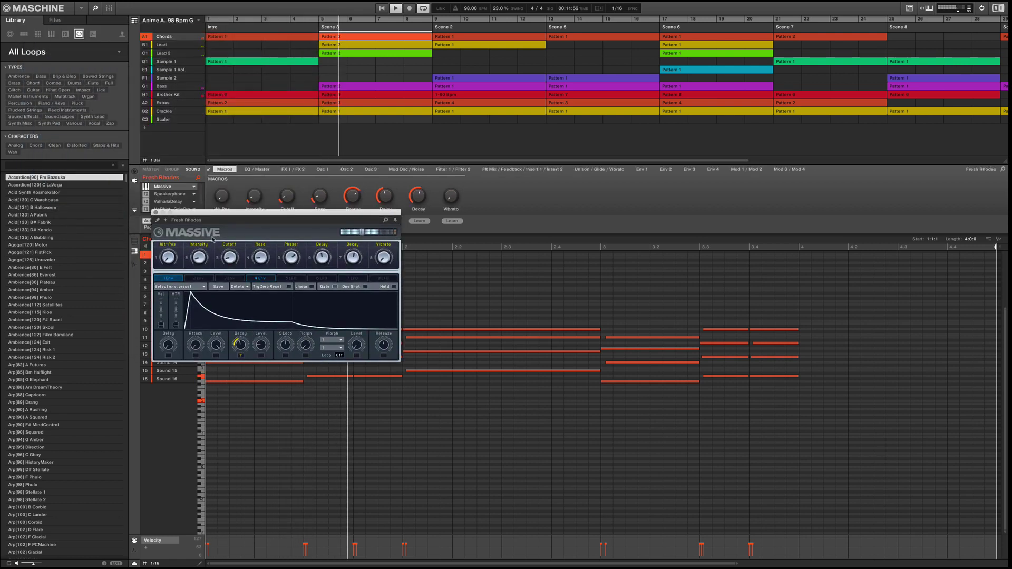
pyautogui.click(155, 213)
# - Examine the Lead group's Pattern 2 and the RC-20 Retro Color effect on Box Lead, closing the plug-in window when done
pyautogui.click(369, 45)
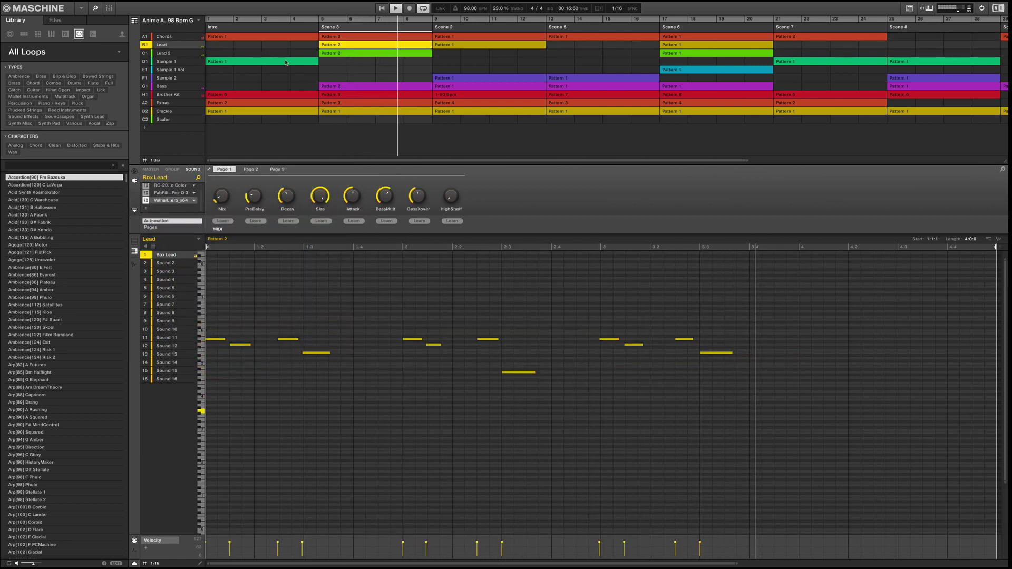
pyautogui.scroll(1, 181, 193)
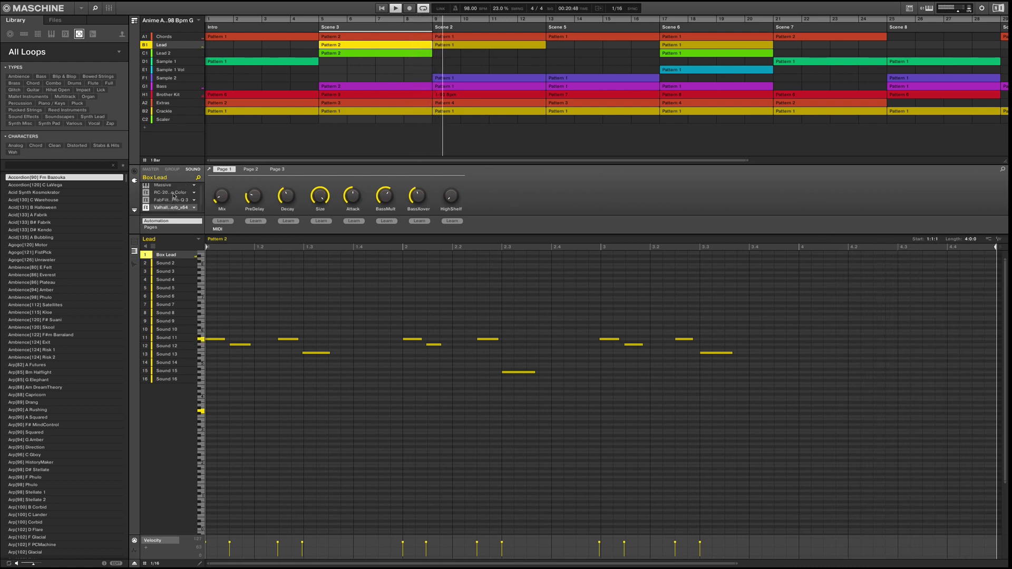
pyautogui.click(174, 195)
pyautogui.click(174, 196)
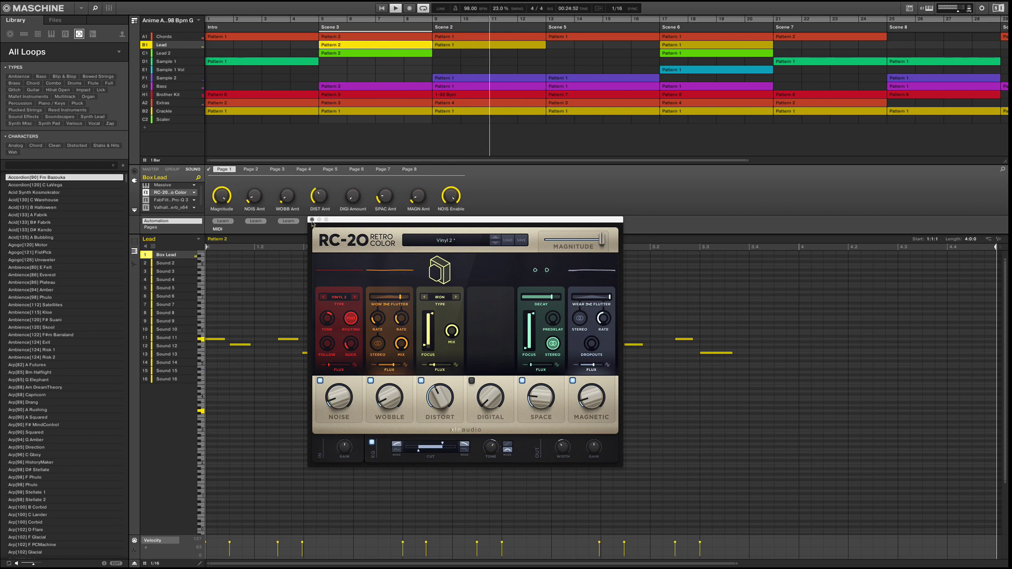
pyautogui.click(312, 219)
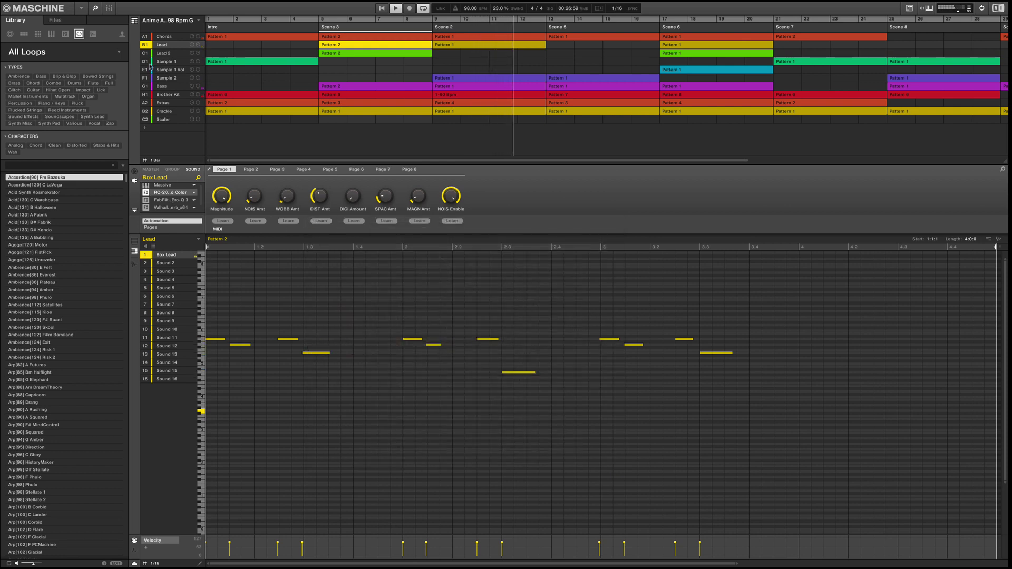
# - Review the patterns and sounds of the Lead 2, Sample 1 and Sample 1 Vol groups during playback
pyautogui.click(165, 54)
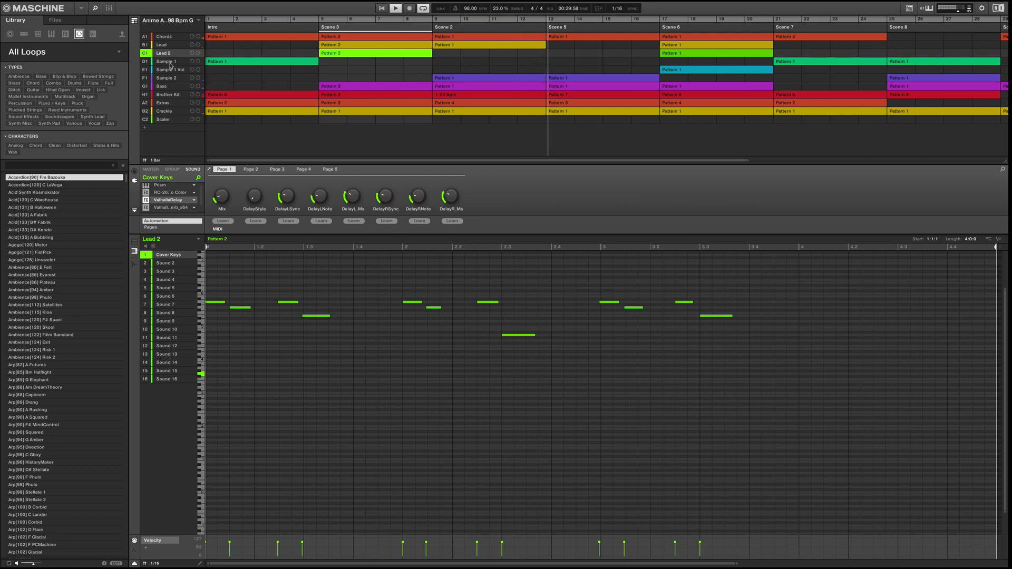
pyautogui.click(171, 62)
pyautogui.click(261, 63)
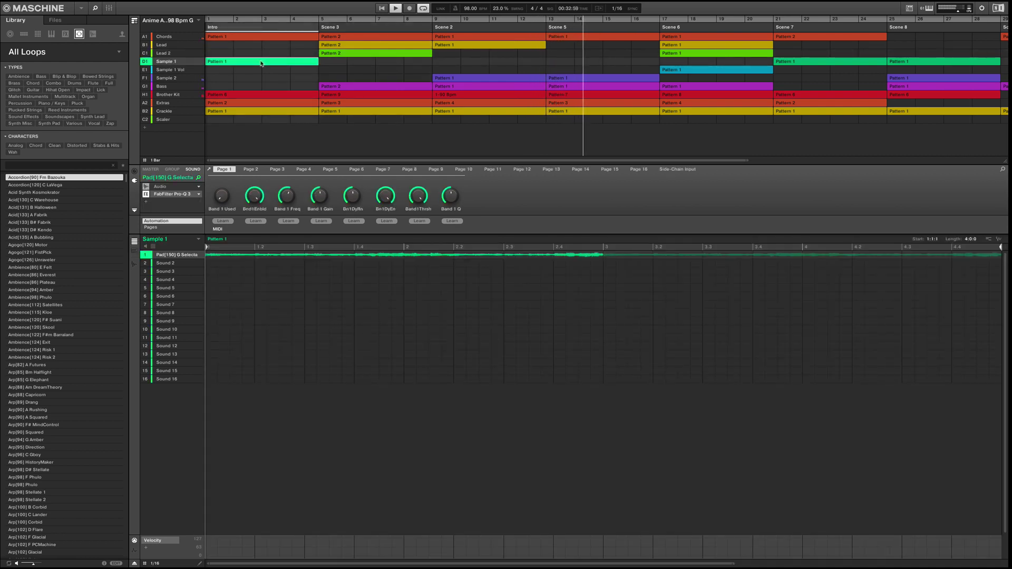
pyautogui.click(165, 71)
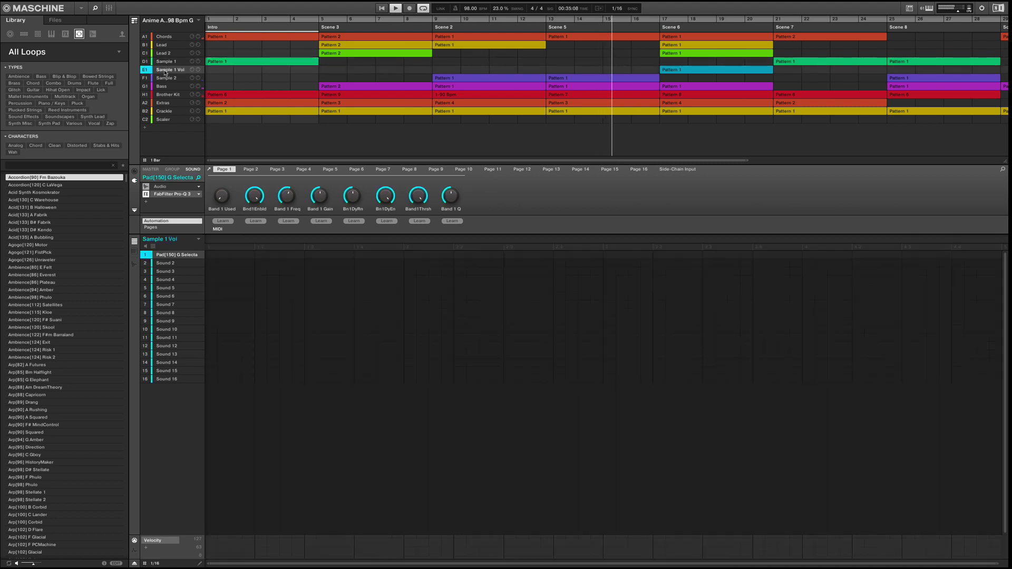
pyautogui.click(683, 71)
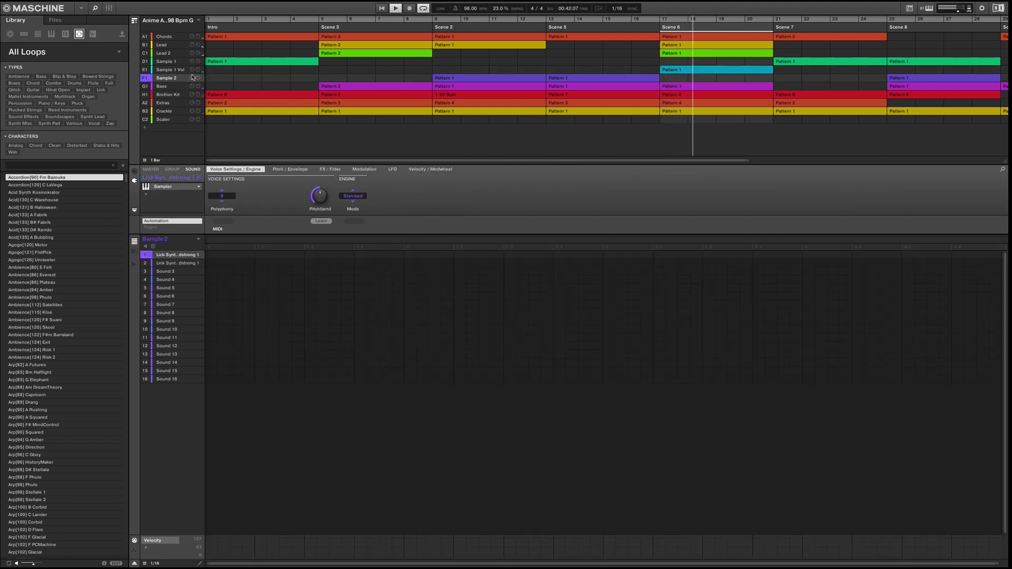
# - Examine Sample 2's Pattern 1 in Scene 2 and the Bass group's pattern
pyautogui.click(477, 78)
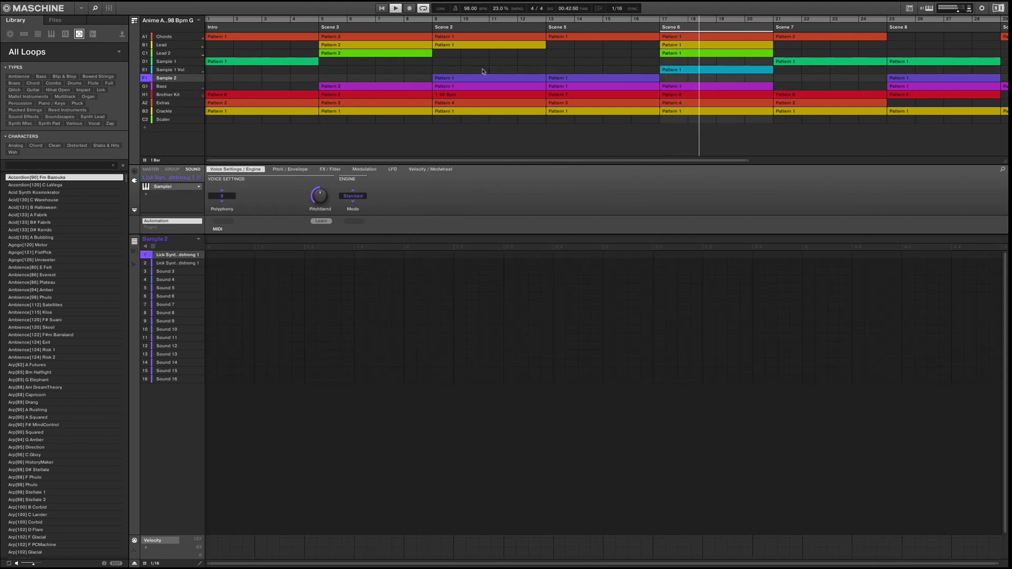
pyautogui.click(486, 79)
pyautogui.moveTo(542, 160); pyautogui.dragTo(732, 160)
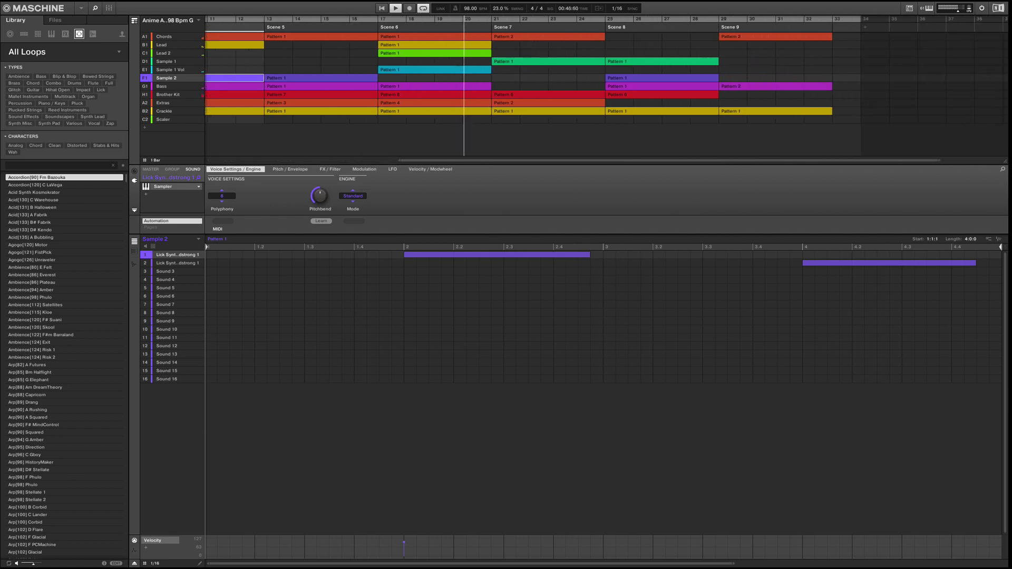
pyautogui.click(171, 87)
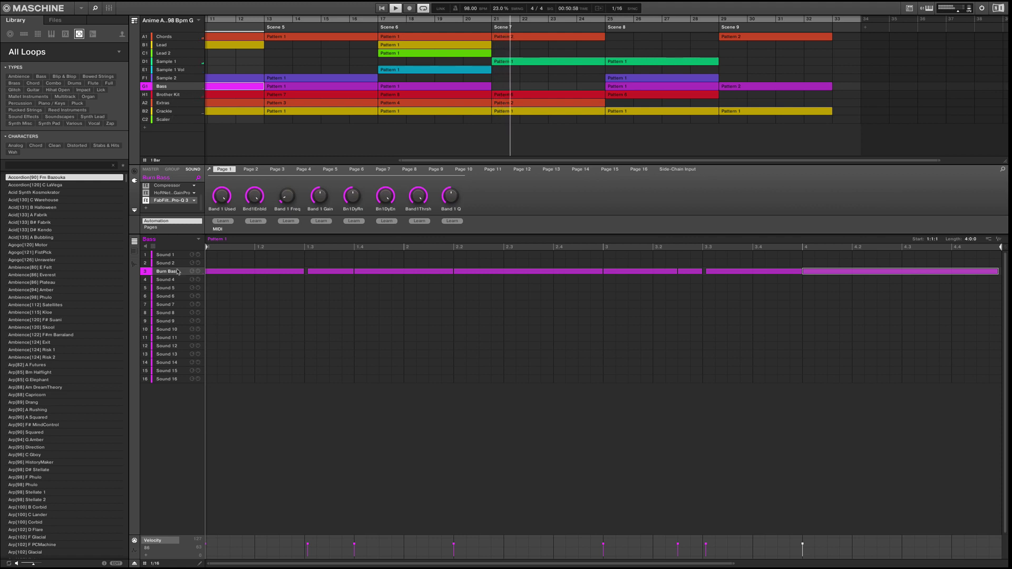
# - Review the Brother Kit's drum pattern and group effects, viewing the Kramer Master Tape window before closing it
pyautogui.click(163, 95)
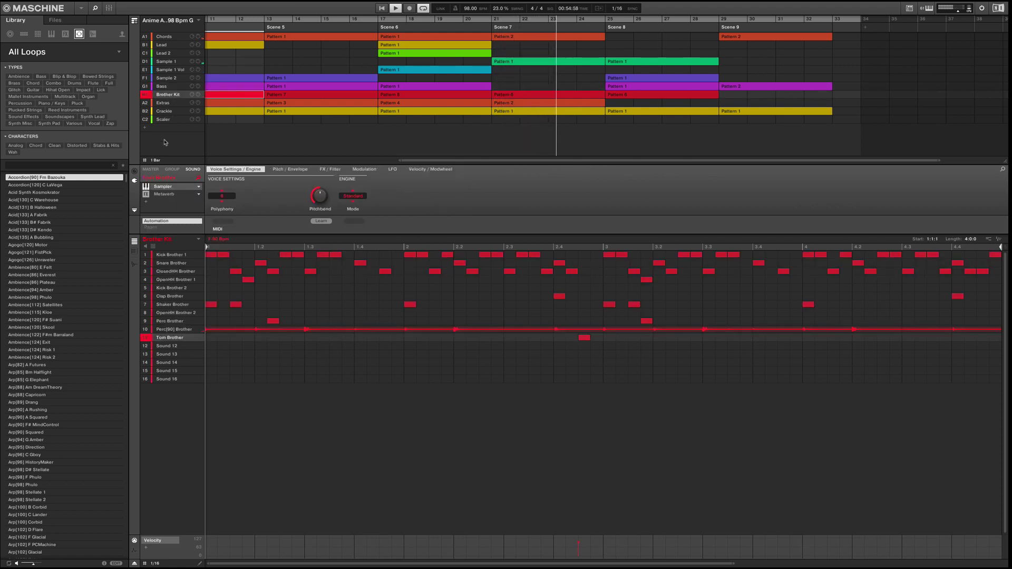
pyautogui.click(171, 170)
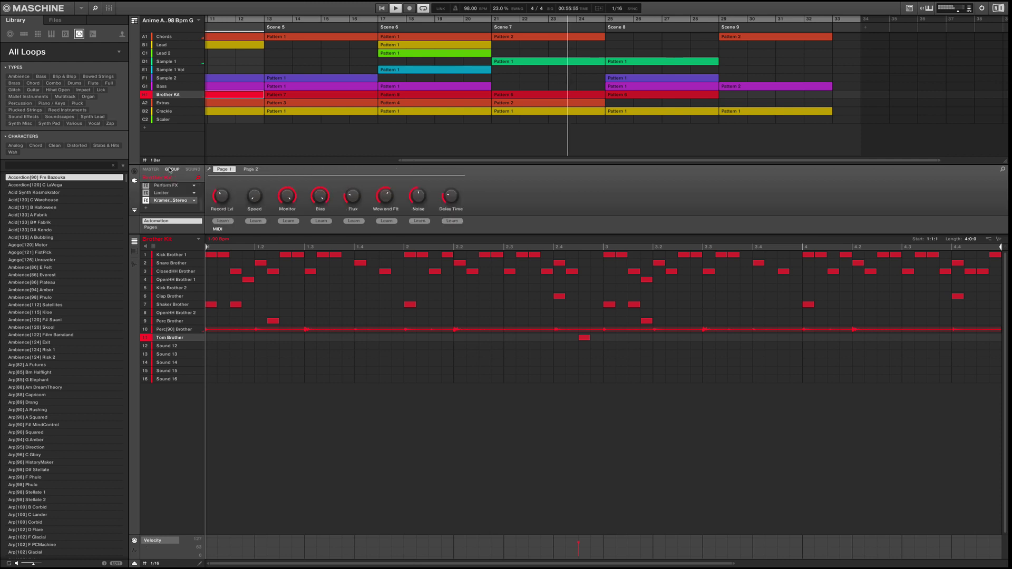
pyautogui.doubleClick(171, 200)
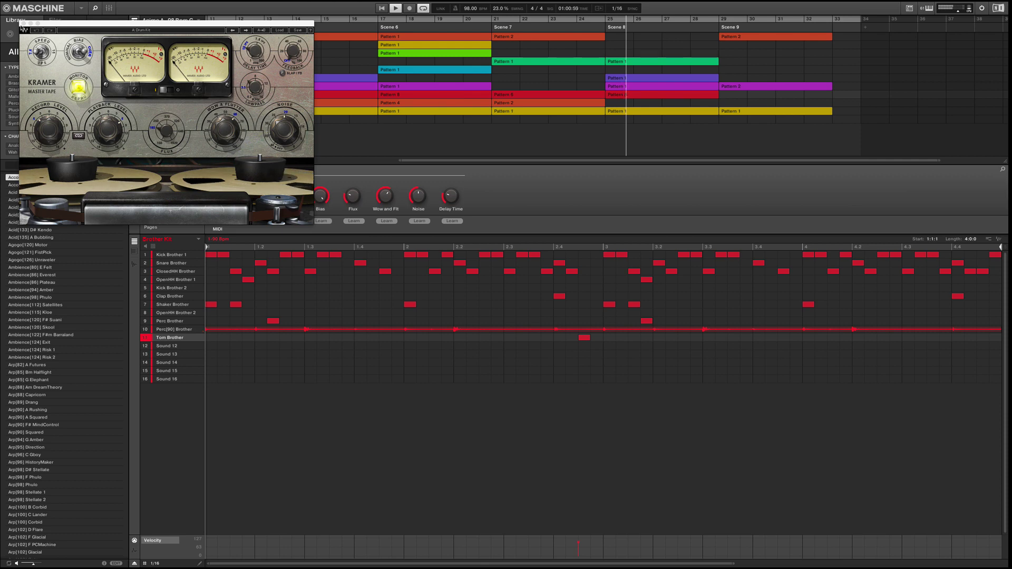
pyautogui.click(22, 24)
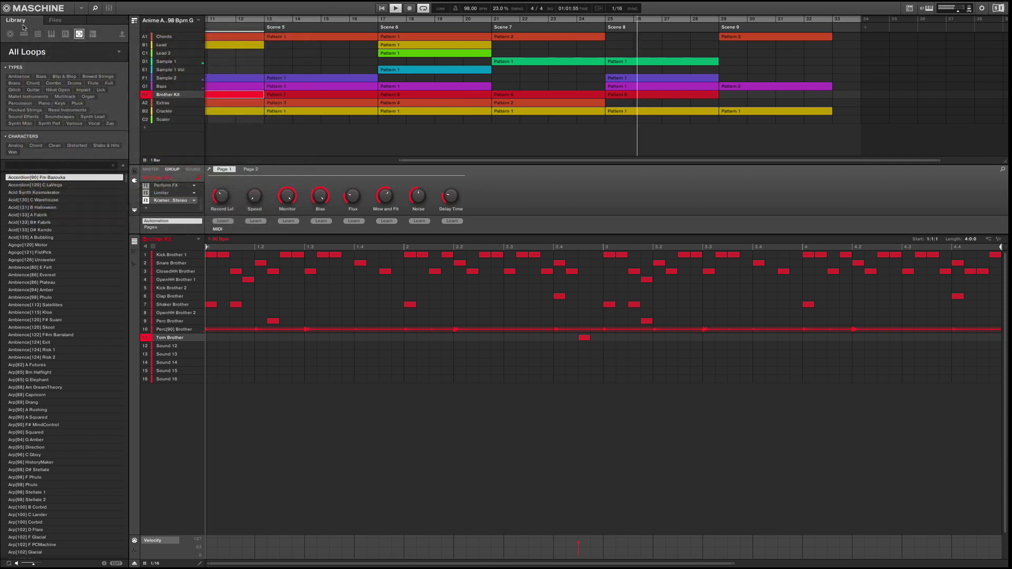
# - Review the Extras and Crackle group patterns, finishing back on the Chords group
pyautogui.click(169, 103)
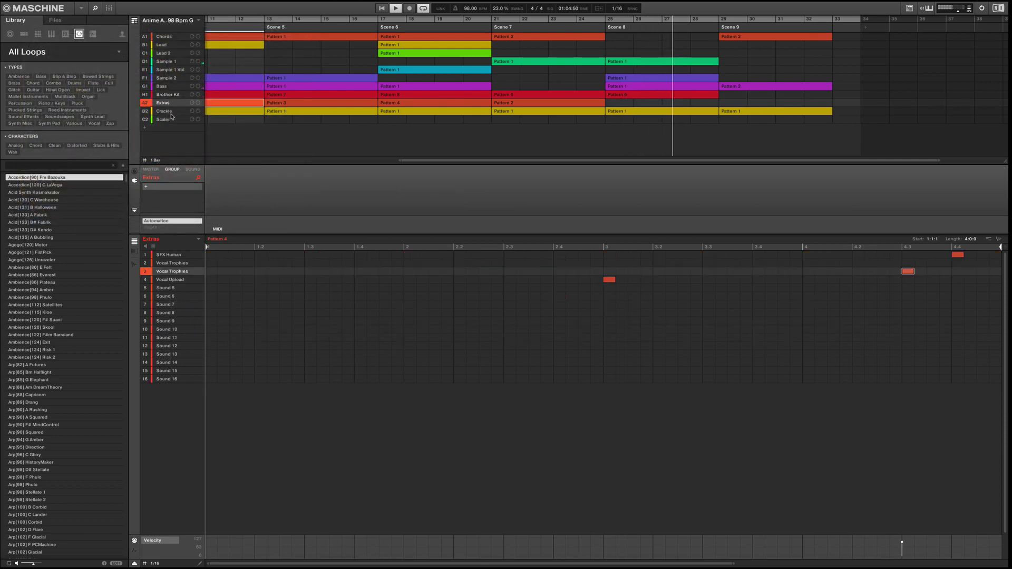
pyautogui.click(176, 112)
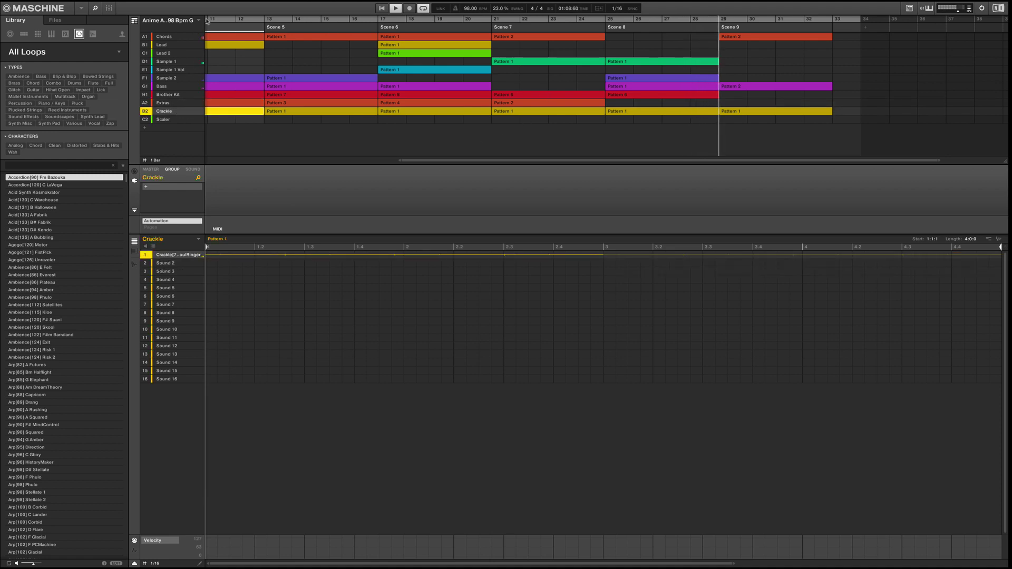
pyautogui.click(156, 38)
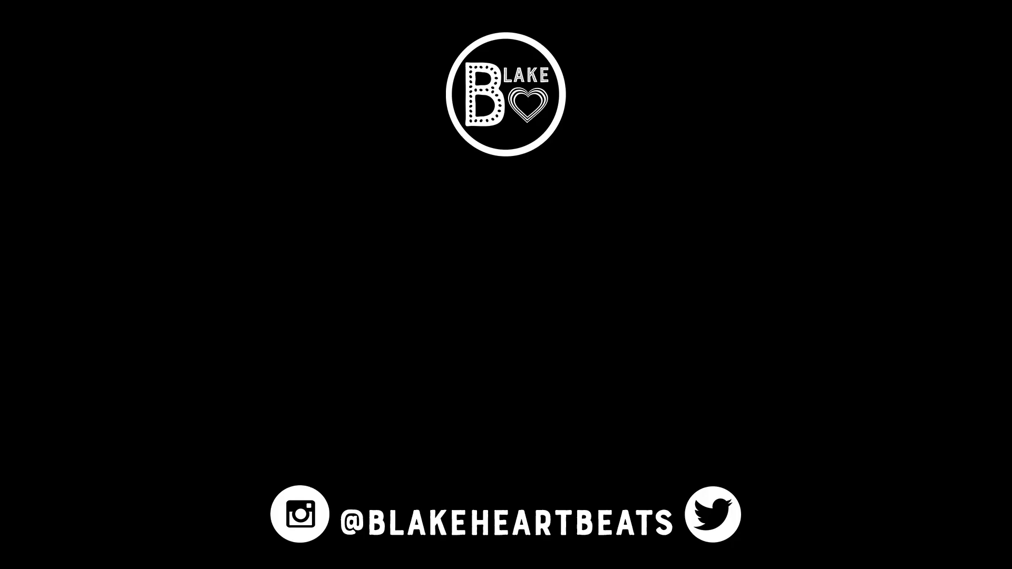